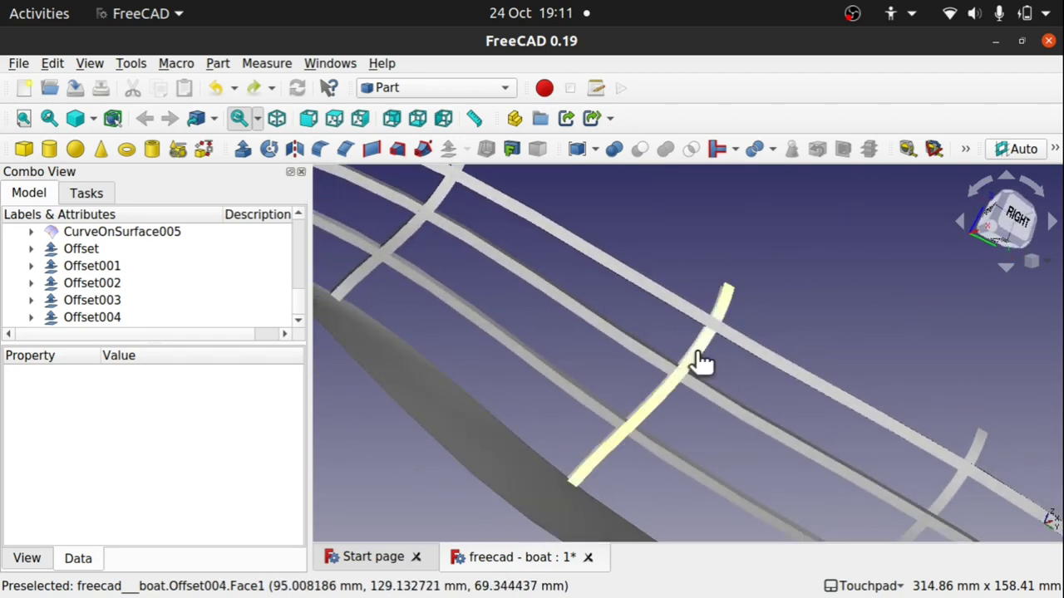
# - Inspect the Offset004 rib strip on the boat hull by selecting it and expanding its source objects in the model tree
pyautogui.click(696, 356)
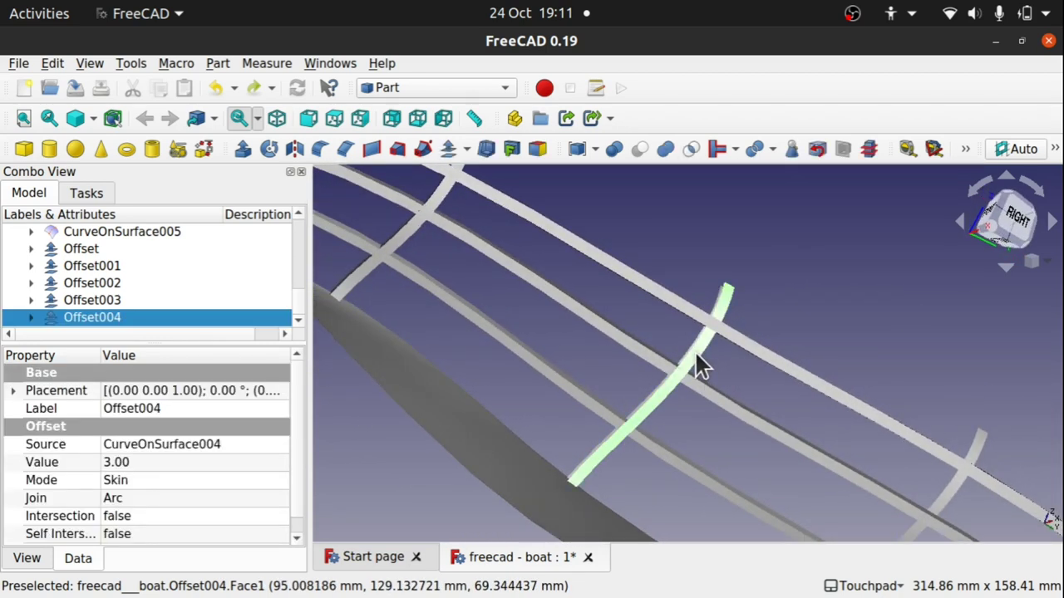
pyautogui.click(29, 317)
pyautogui.keyDown('alt'); pyautogui.moveTo(613, 294); pyautogui.dragTo(696, 321); pyautogui.keyUp('alt')
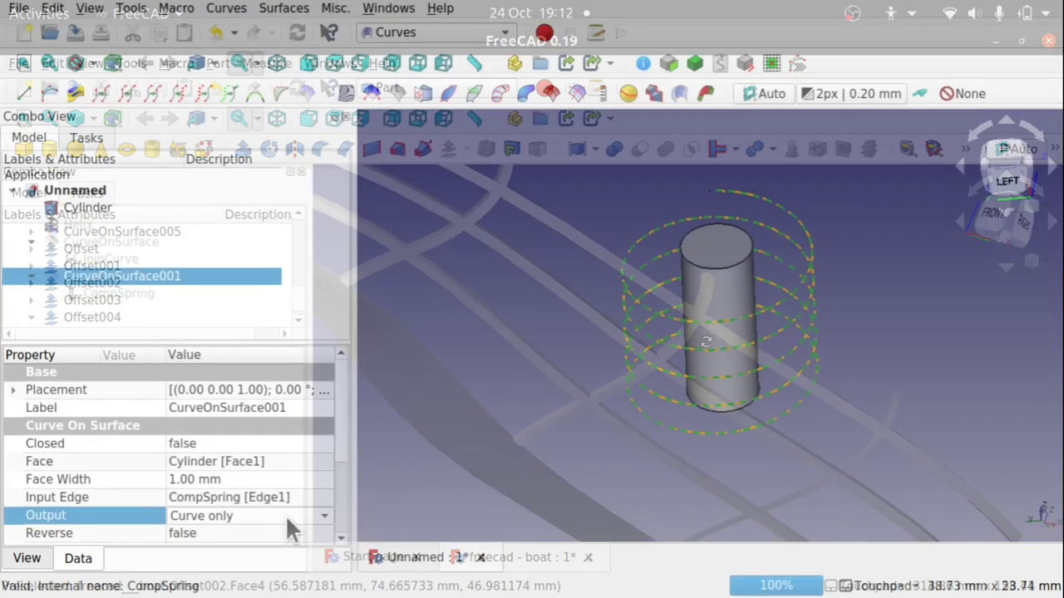
# - Set the output of CurveOnSurface001 around the cylinder to Normal face
pyautogui.click(285, 514)
pyautogui.click(280, 538)
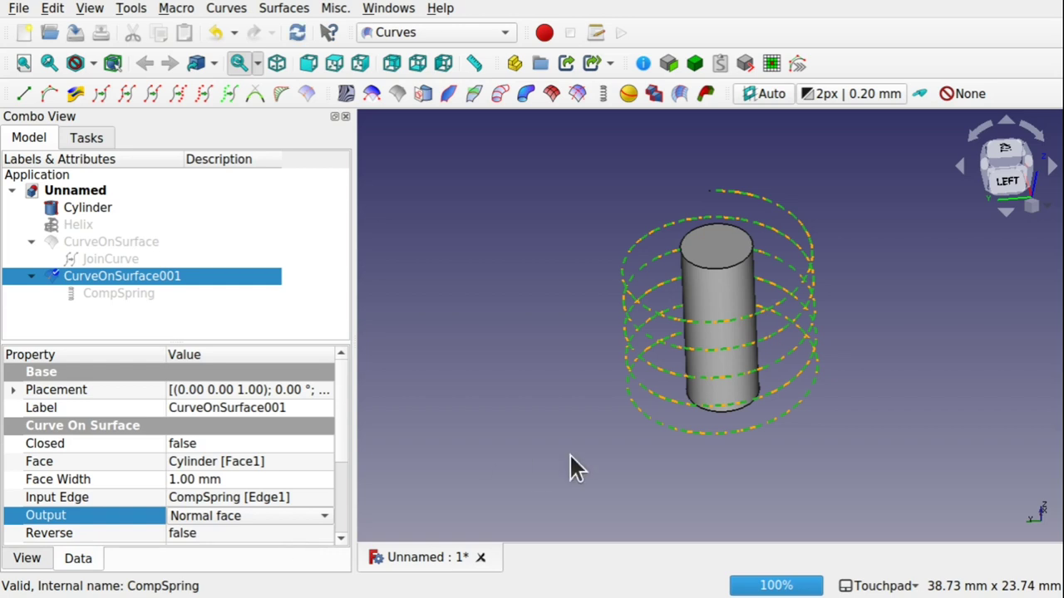
pyautogui.click(570, 453)
pyautogui.keyDown('alt'); pyautogui.moveTo(563, 454); pyautogui.dragTo(841, 261); pyautogui.keyUp('alt')
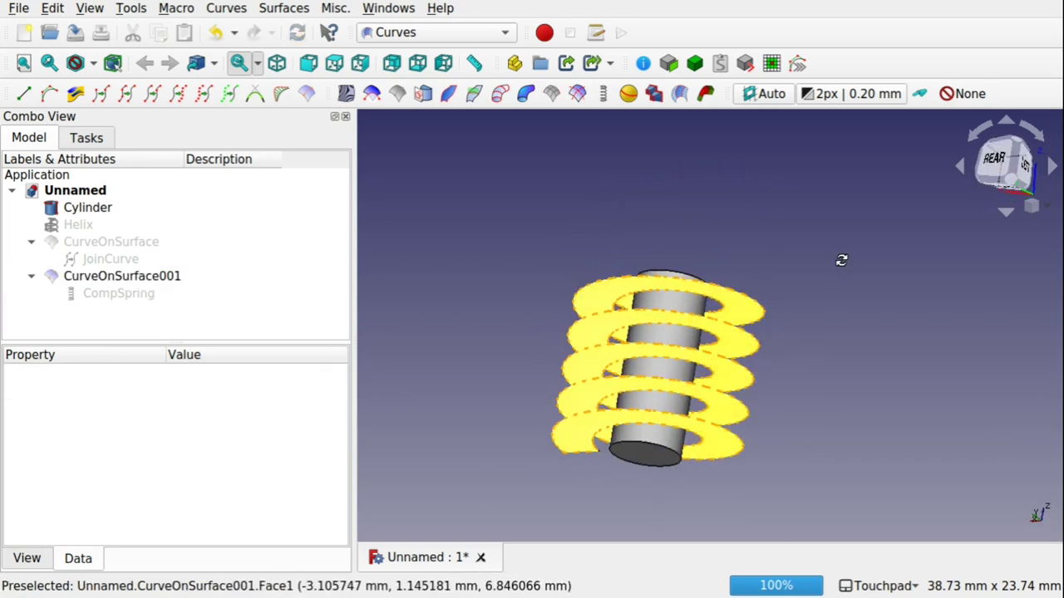
# - Set the Symmetric property of CurveOnSurface001 to true
pyautogui.click(145, 277)
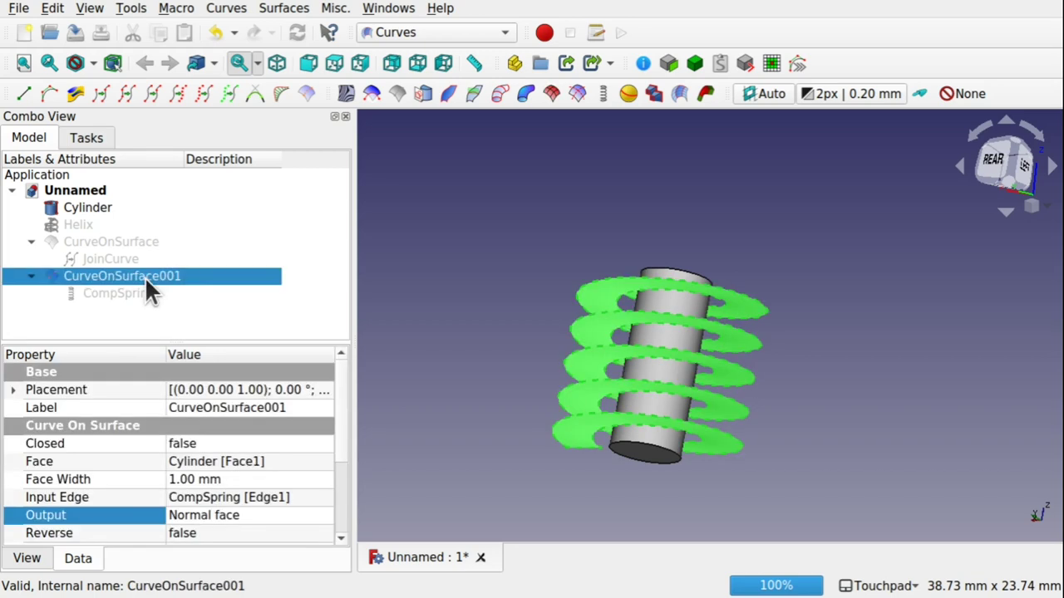
pyautogui.scroll(-2, 340, 490)
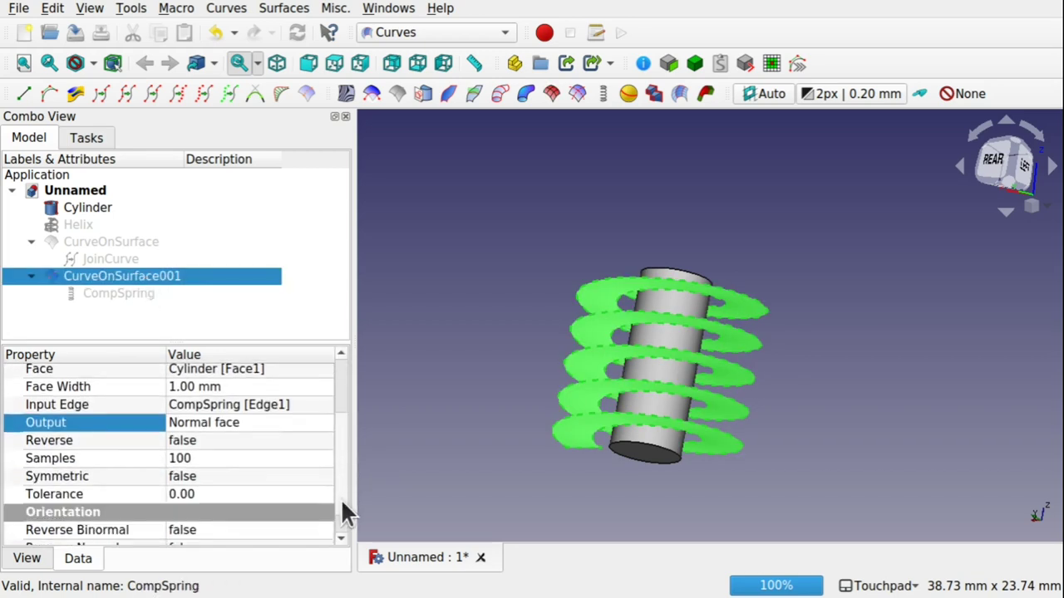
pyautogui.click(231, 473)
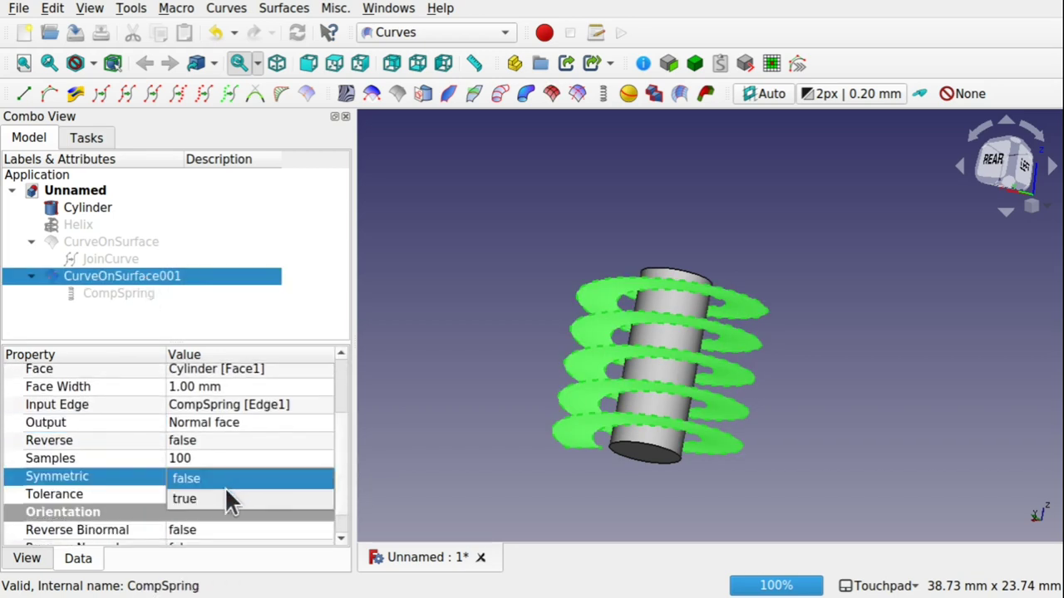
pyautogui.click(224, 497)
pyautogui.click(461, 474)
pyautogui.keyDown('alt'); pyautogui.moveTo(456, 471); pyautogui.dragTo(551, 437); pyautogui.keyUp('alt')
pyautogui.scroll(5, 606, 490)
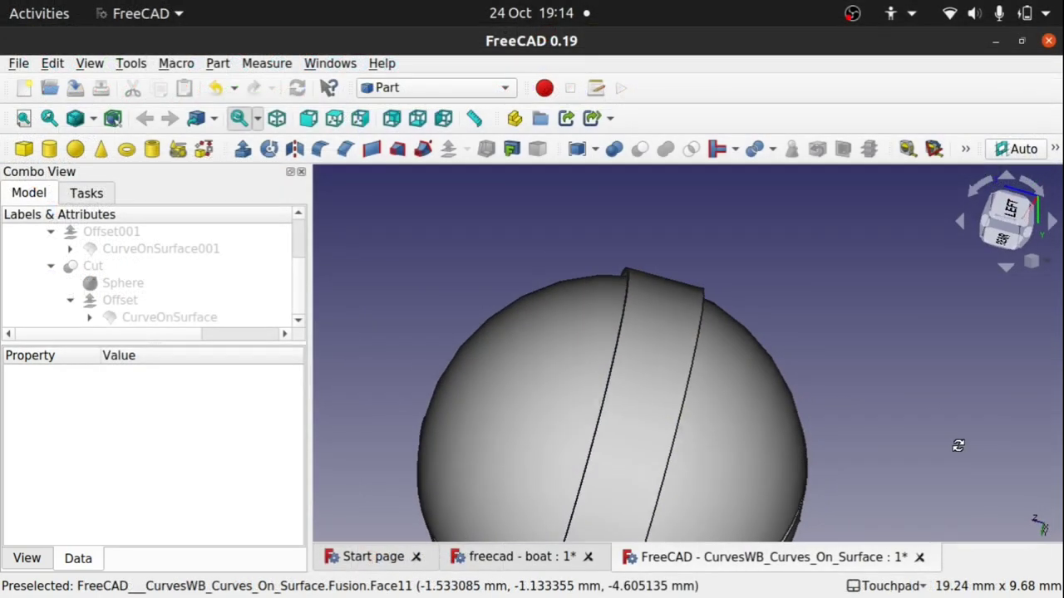
# - Examine the sphere model with its raised and cut surface bands from several sides
pyautogui.keyDown('alt'); pyautogui.moveTo(956, 444); pyautogui.dragTo(457, 350); pyautogui.keyUp('alt')
pyautogui.scroll(-3, 765, 463)
pyautogui.scroll(-1, 765, 464)
pyautogui.scroll(3, 541, 344)
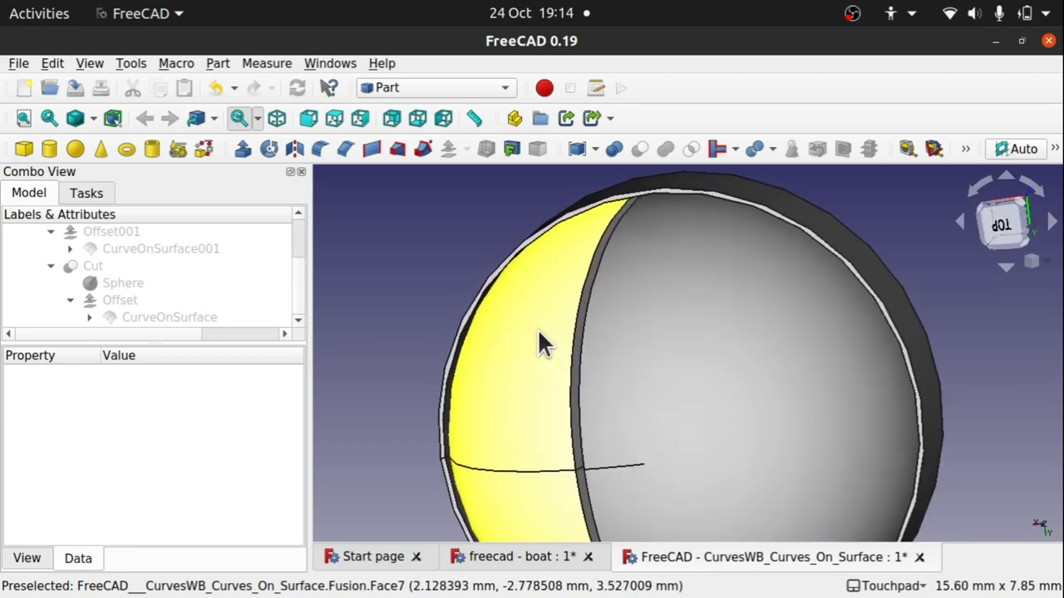
pyautogui.keyDown('alt'); pyautogui.moveTo(541, 345); pyautogui.dragTo(820, 458); pyautogui.keyUp('alt')
pyautogui.scroll(-3, 536, 349)
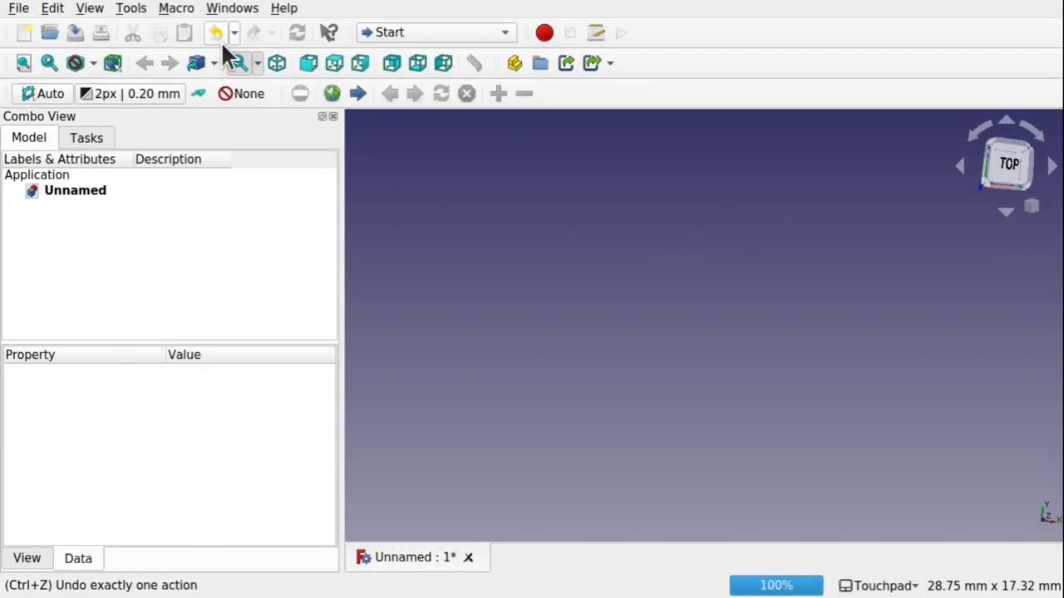
# - Look up the Curves workbench in the Addon Manager to check its installation, and close the manager
pyautogui.click(133, 8)
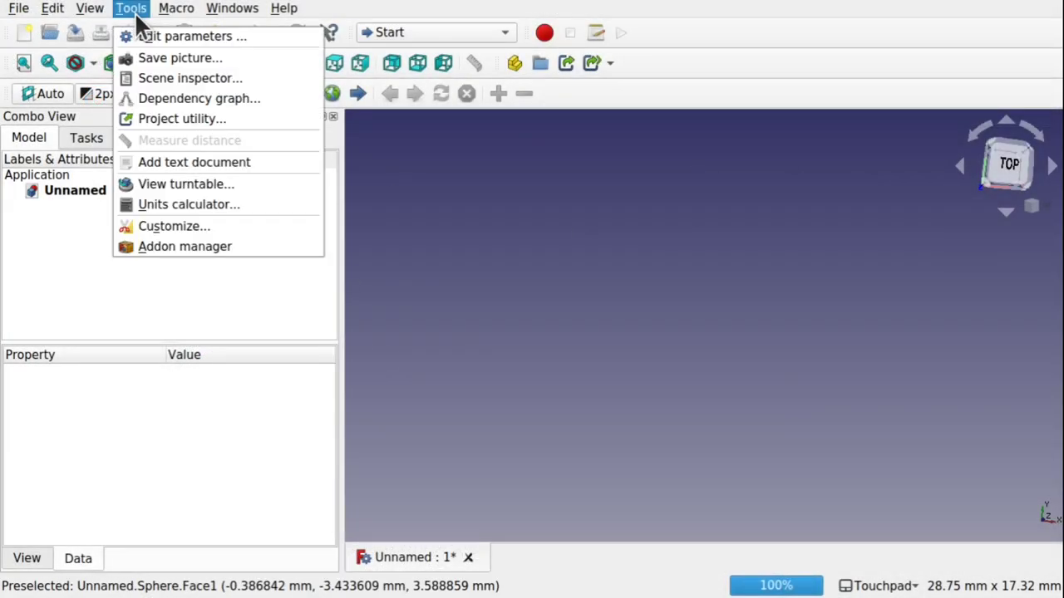
pyautogui.click(215, 249)
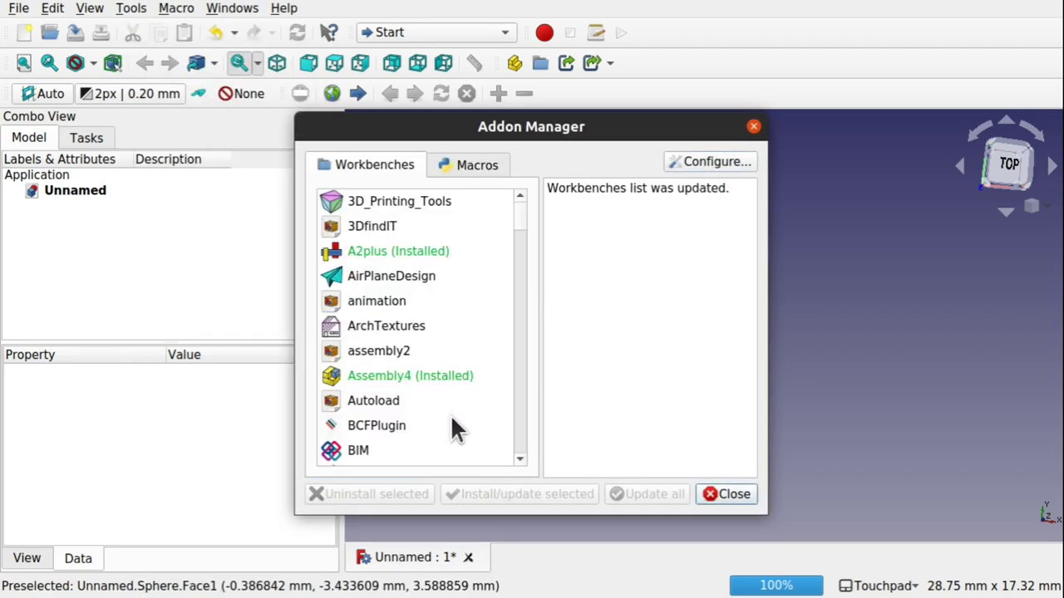
pyautogui.moveTo(518, 214); pyautogui.dragTo(521, 254)
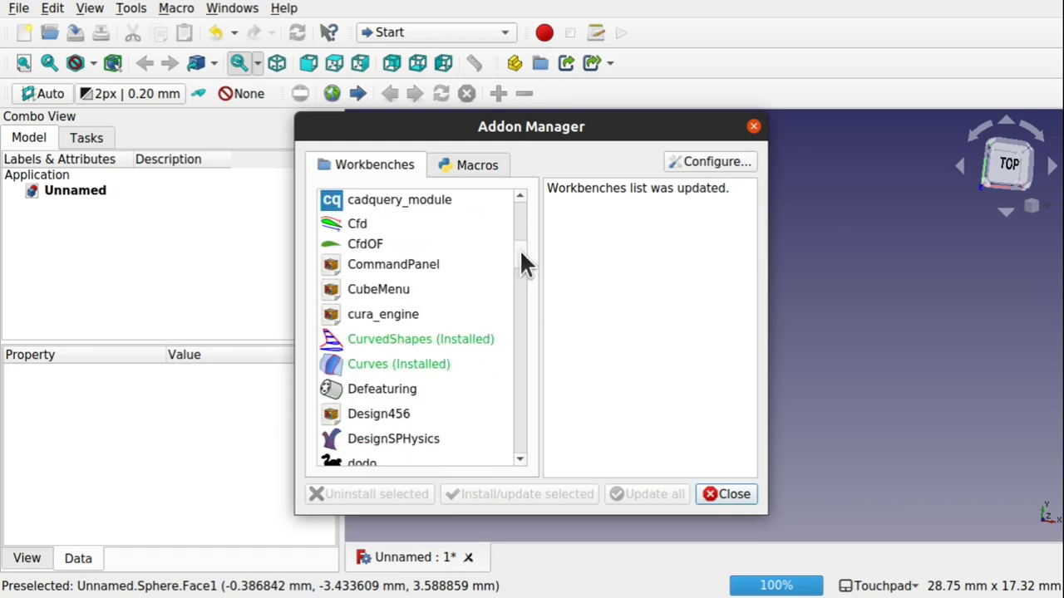
pyautogui.click(417, 362)
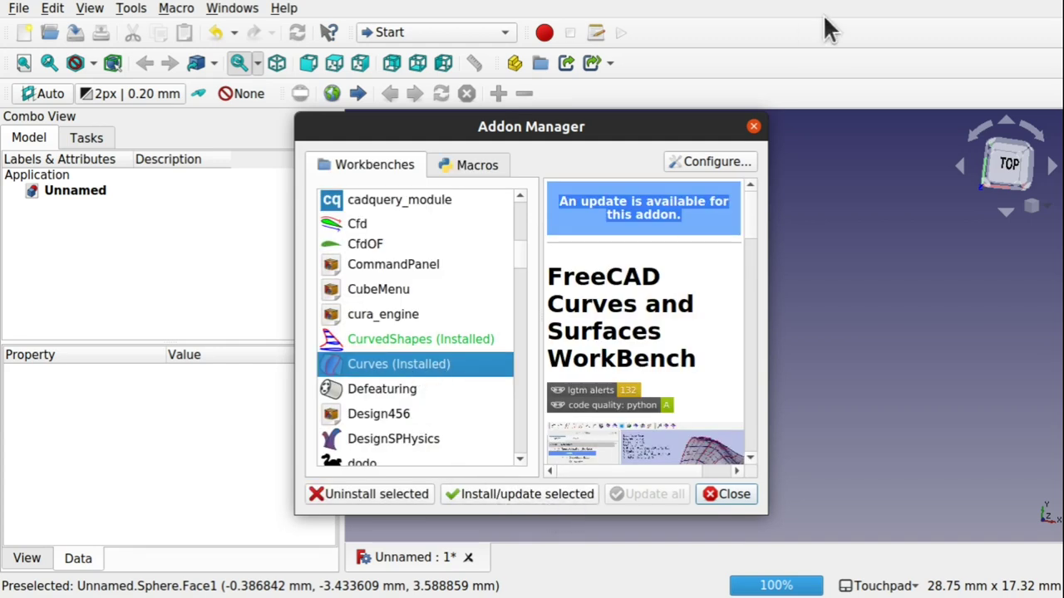
pyautogui.click(753, 128)
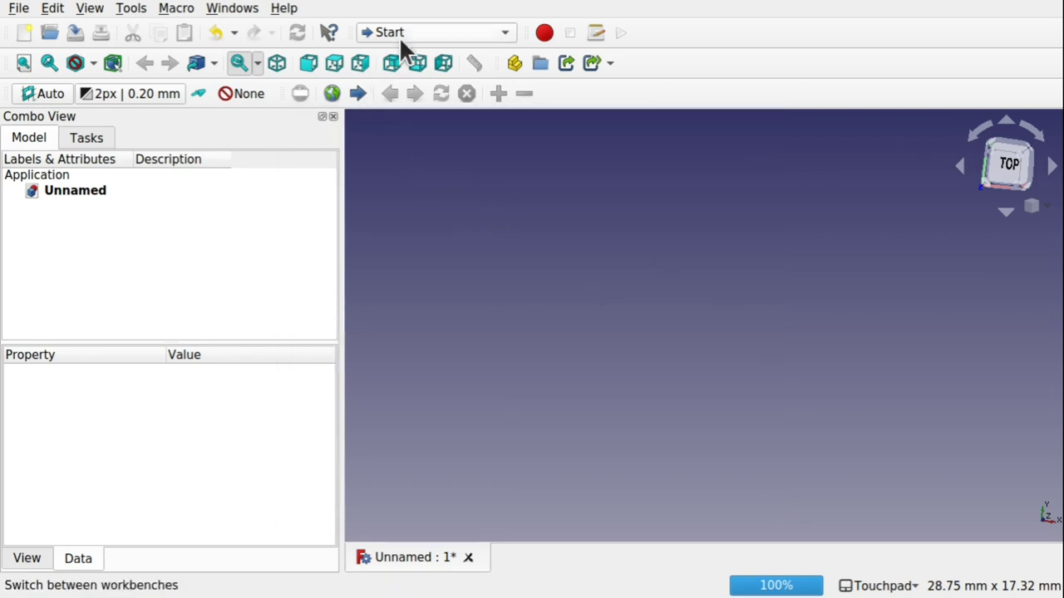
# - Switch to the Curves workbench and locate the CurveOnSurface command among the curve tools
pyautogui.click(452, 34)
pyautogui.click(424, 106)
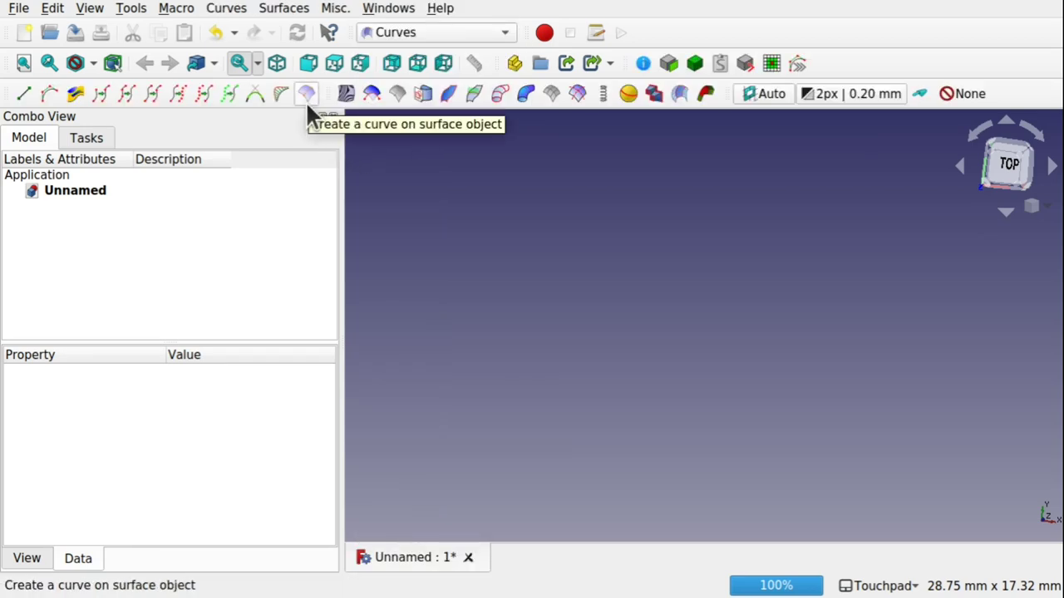
pyautogui.click(229, 9)
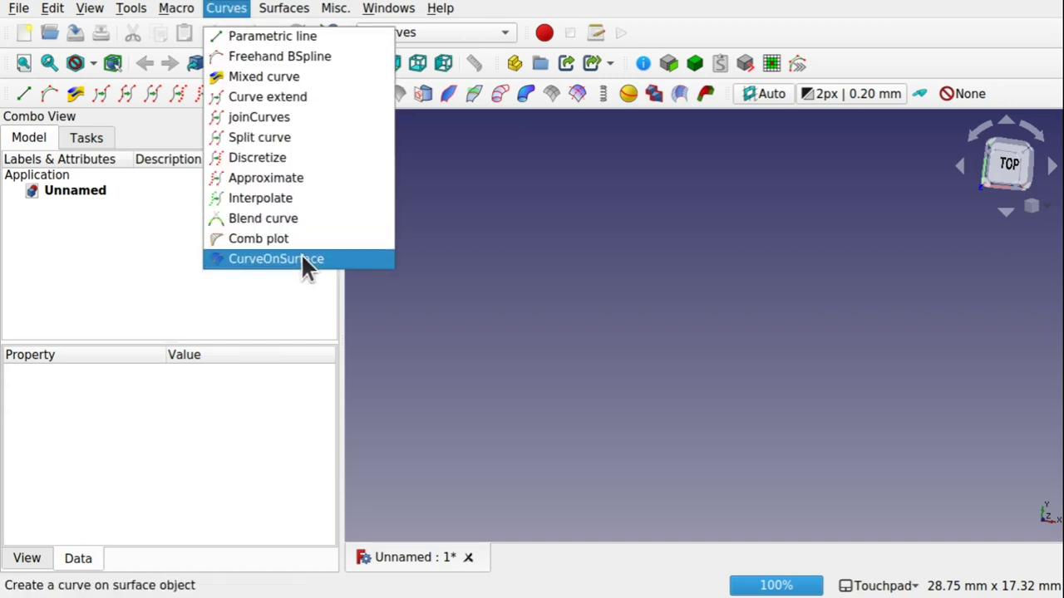
pyautogui.click(496, 196)
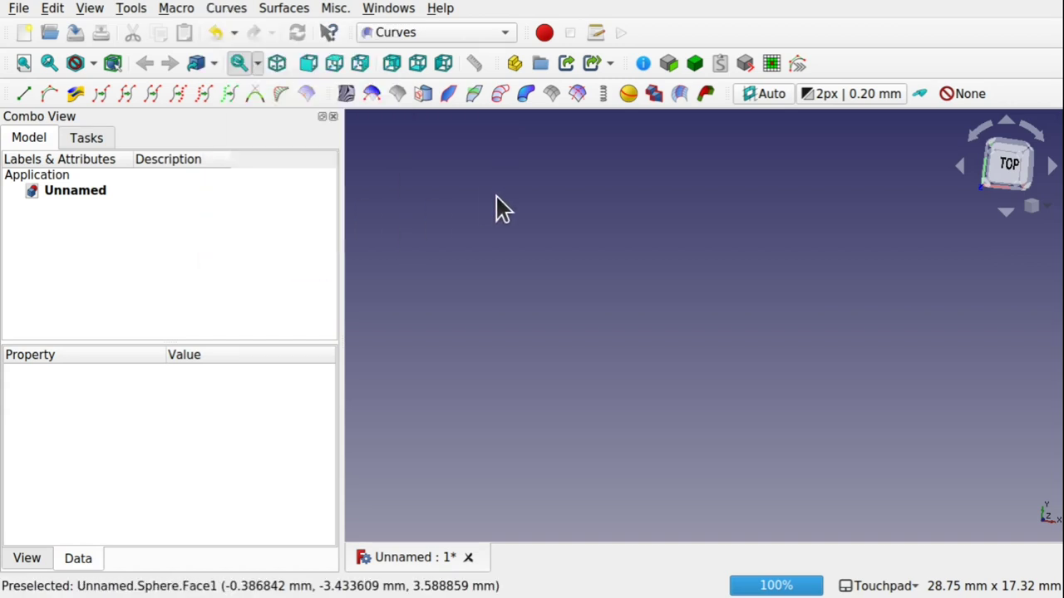
# - Switch to the Sketcher workbench and create a new sketch on the XY-Plane
pyautogui.click(474, 34)
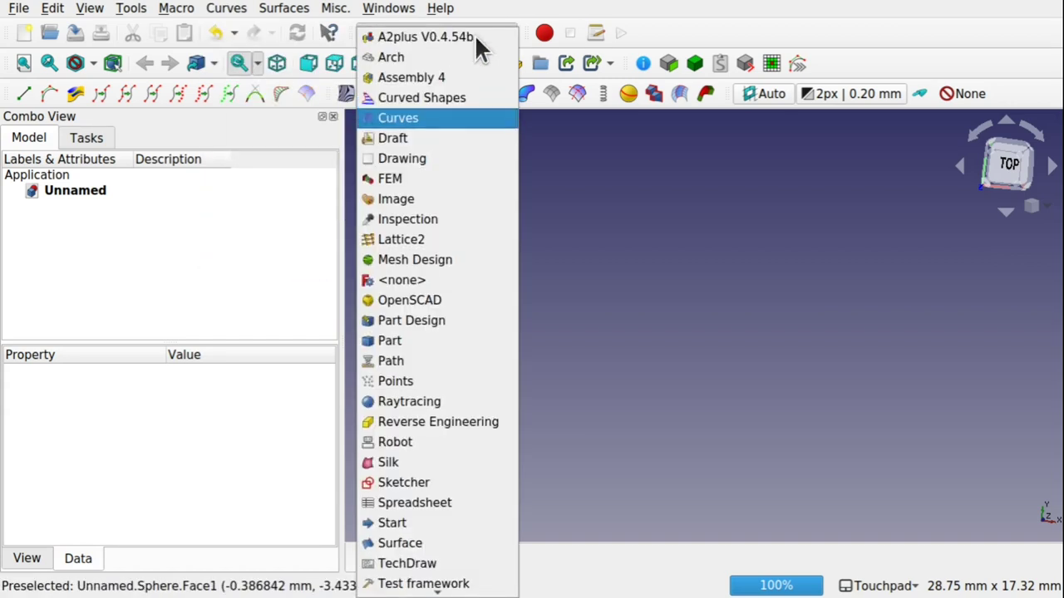
pyautogui.click(475, 484)
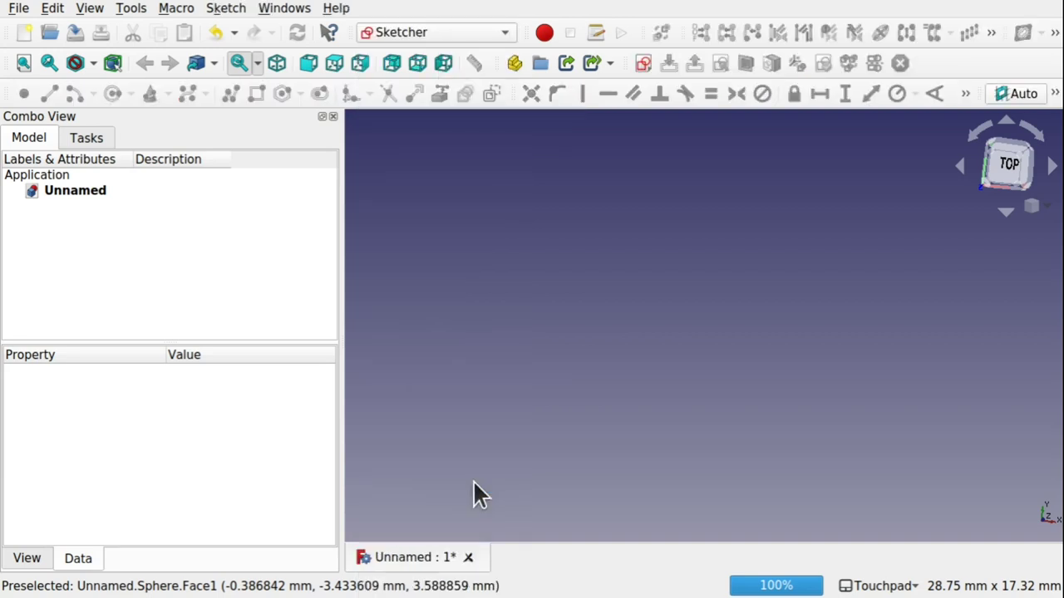
pyautogui.click(645, 60)
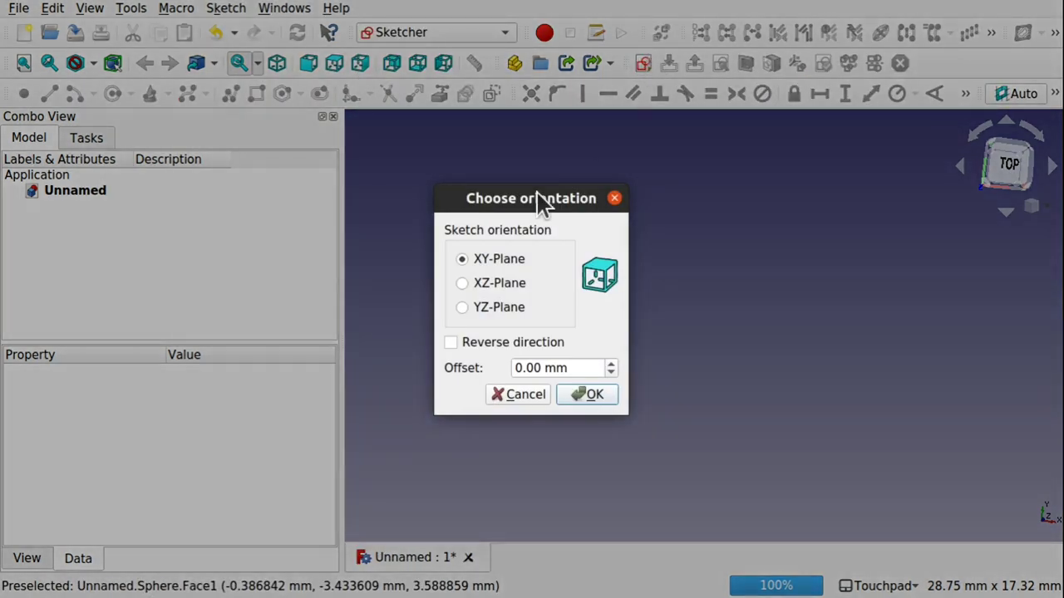
pyautogui.click(591, 399)
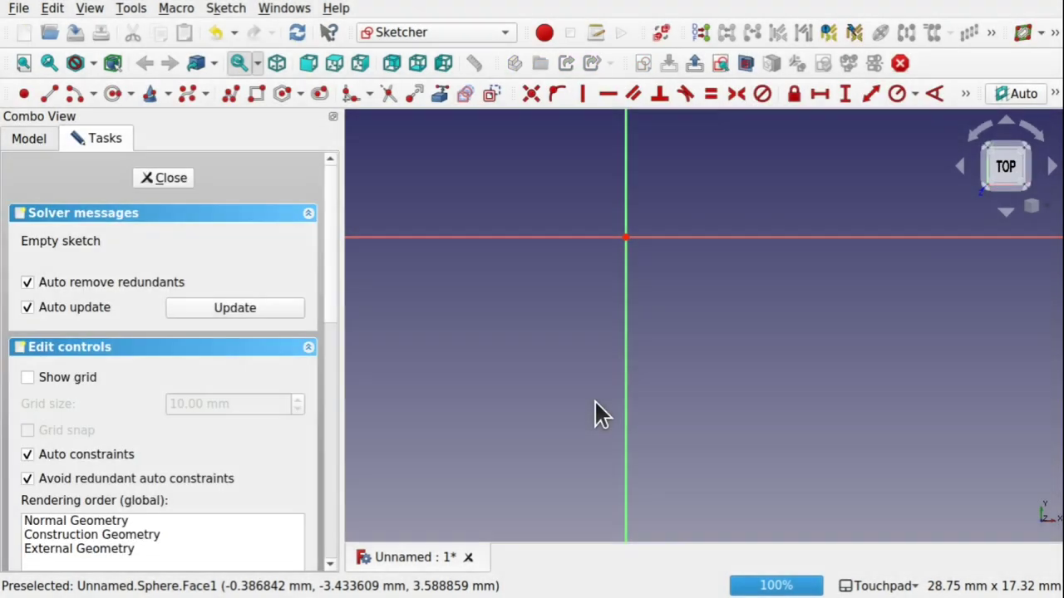
# - Sketch a circle of about 5.7 mm radius centred on the origin and close the sketch
pyautogui.moveTo(572, 304)
pyautogui.mouseDown(button='middle')
pyautogui.moveTo(690, 430)
pyautogui.moveTo(664, 437)
pyautogui.moveTo(651, 424)
pyautogui.mouseUp(button='middle')
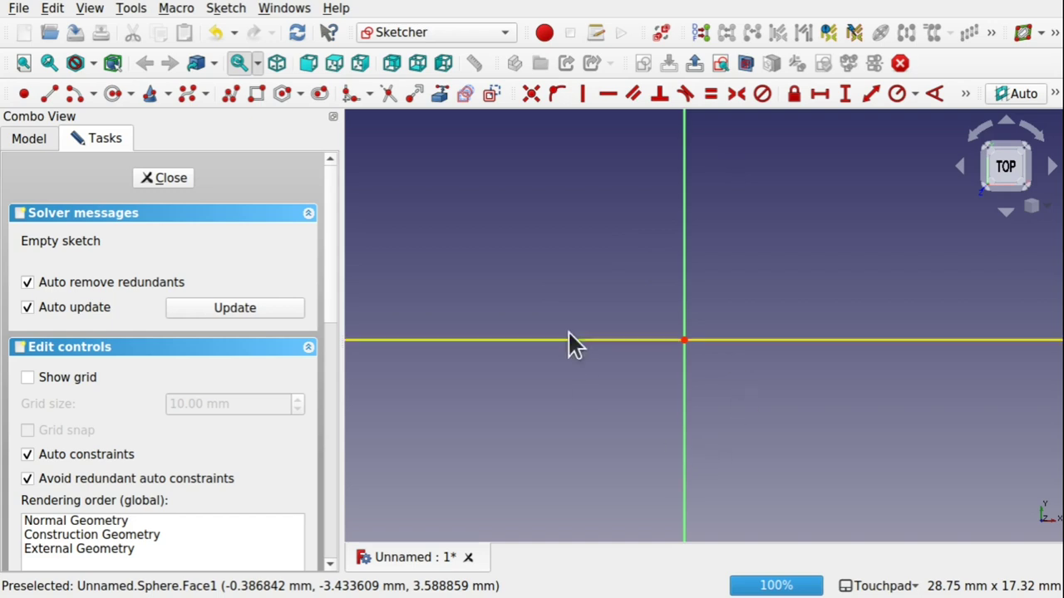
pyautogui.click(111, 93)
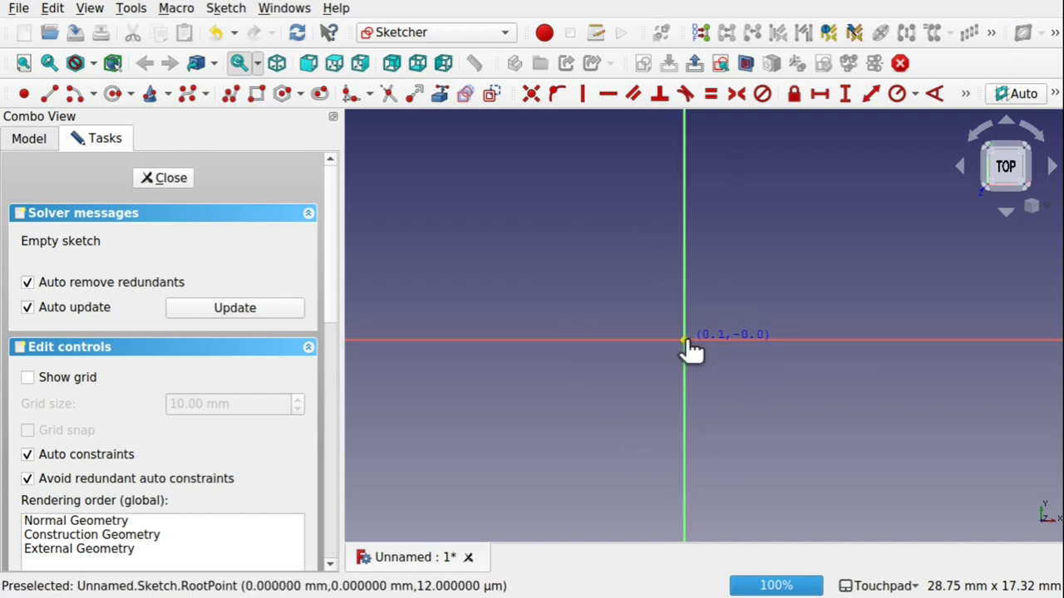
pyautogui.click(685, 340)
pyautogui.click(819, 406)
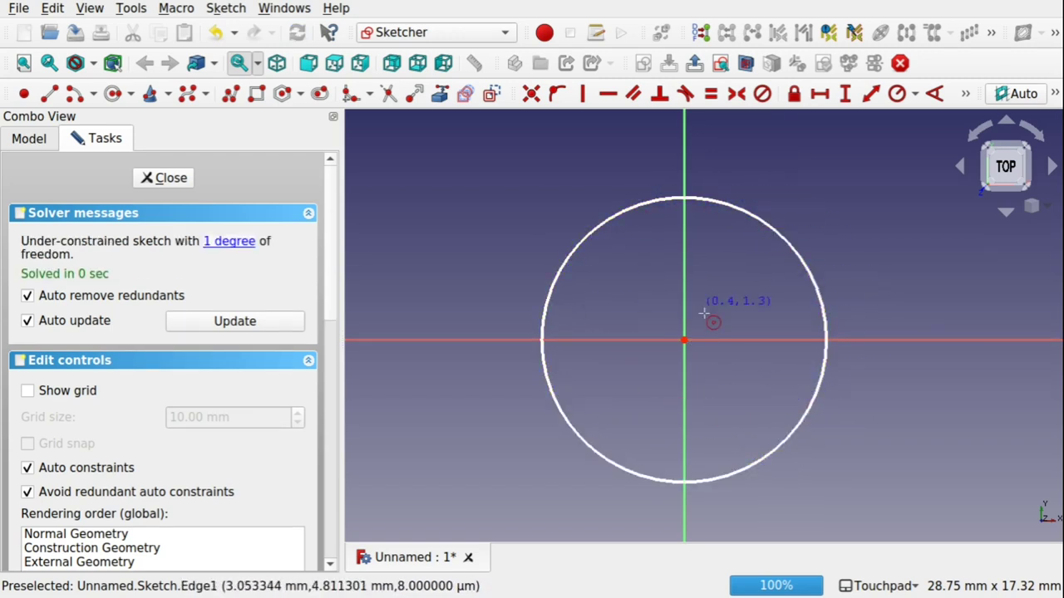
pyautogui.click(166, 178)
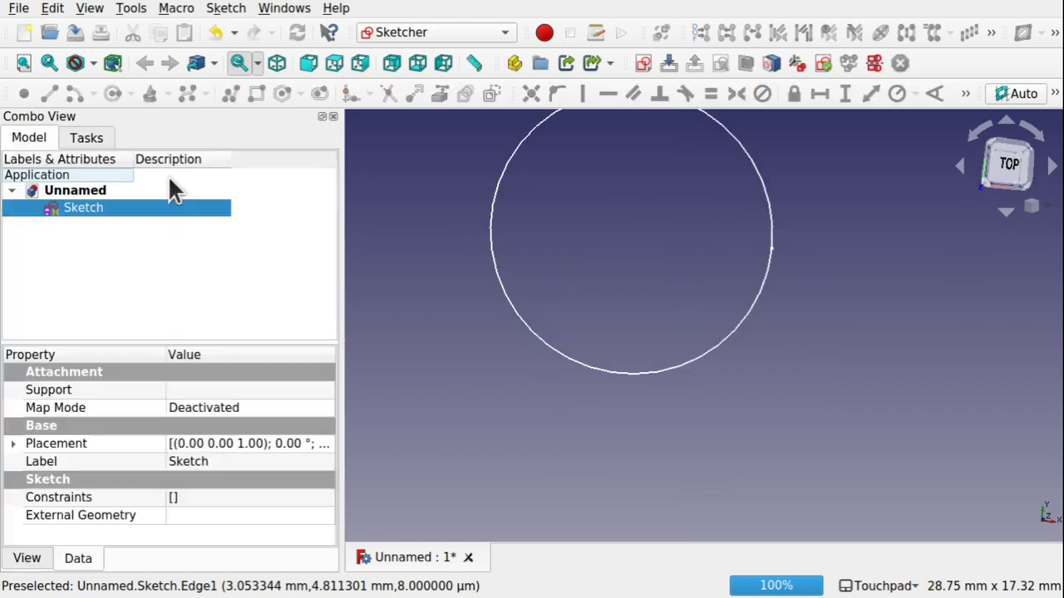
pyautogui.keyDown('shift'); pyautogui.moveTo(515, 247); pyautogui.dragTo(592, 363, button='middle'); pyautogui.keyUp('shift')
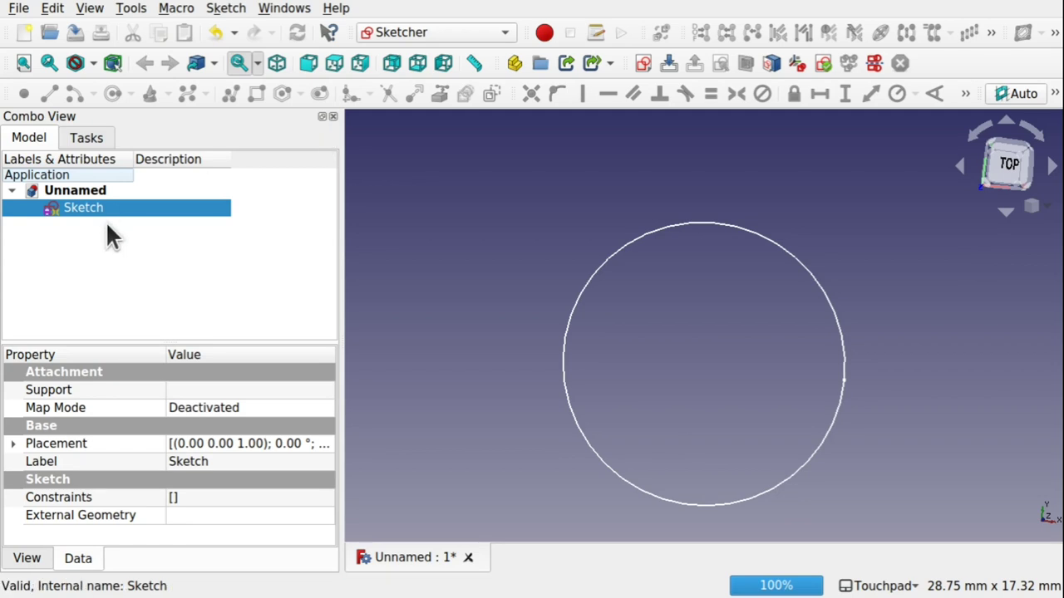
# - Reopen the circle sketch, constrain the circle's radius to 10 mm and close the sketch
pyautogui.doubleClick(123, 208)
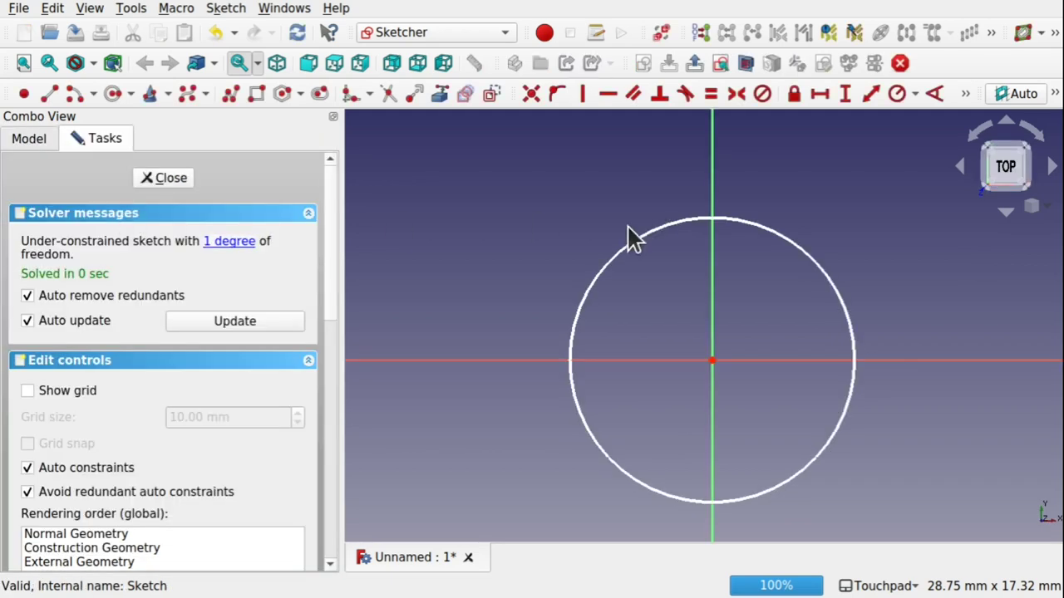
pyautogui.click(764, 231)
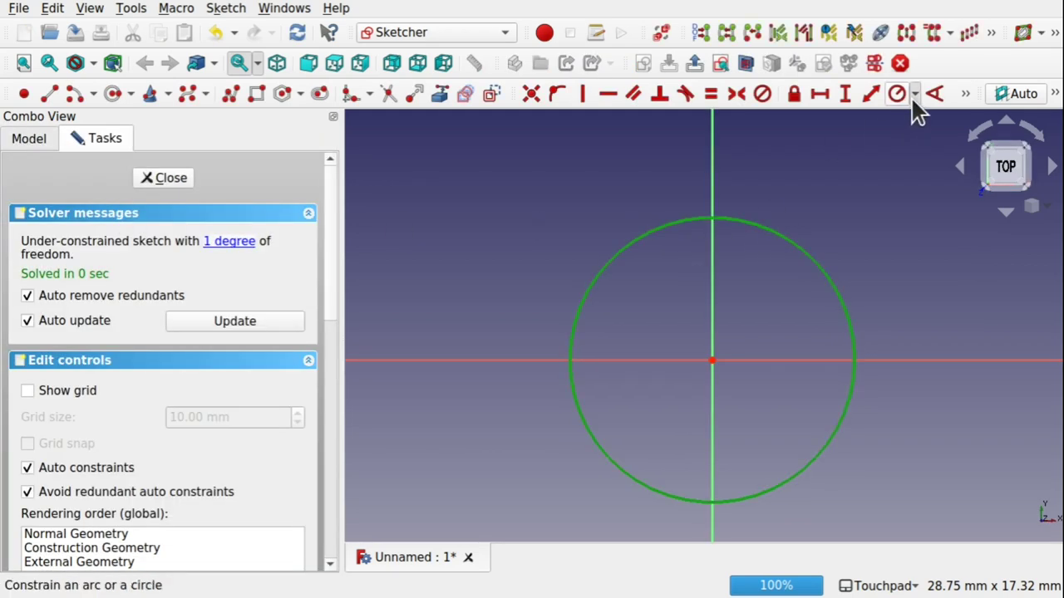
pyautogui.click(914, 94)
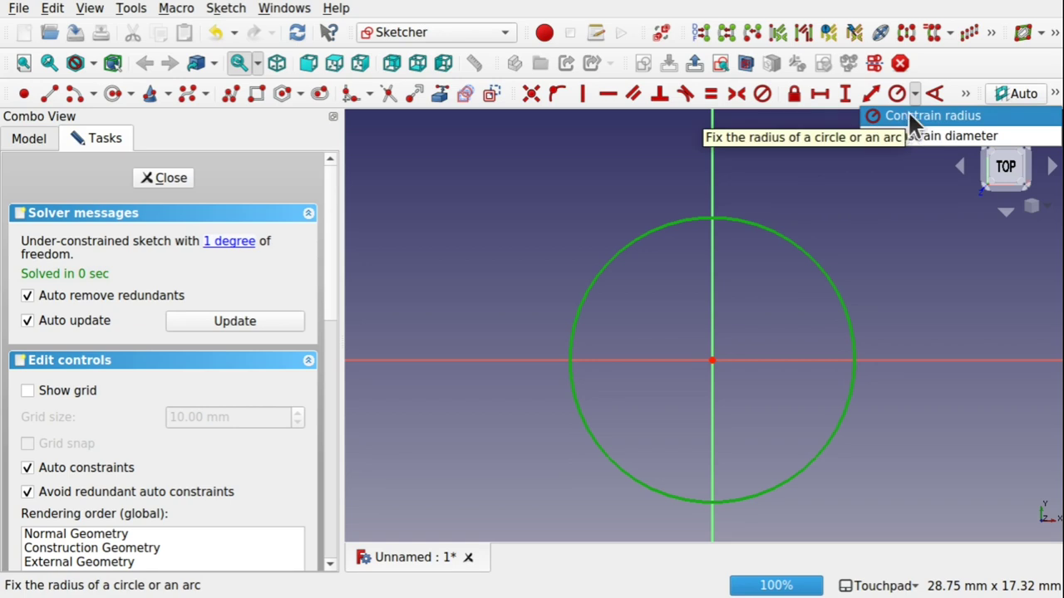
pyautogui.click(908, 116)
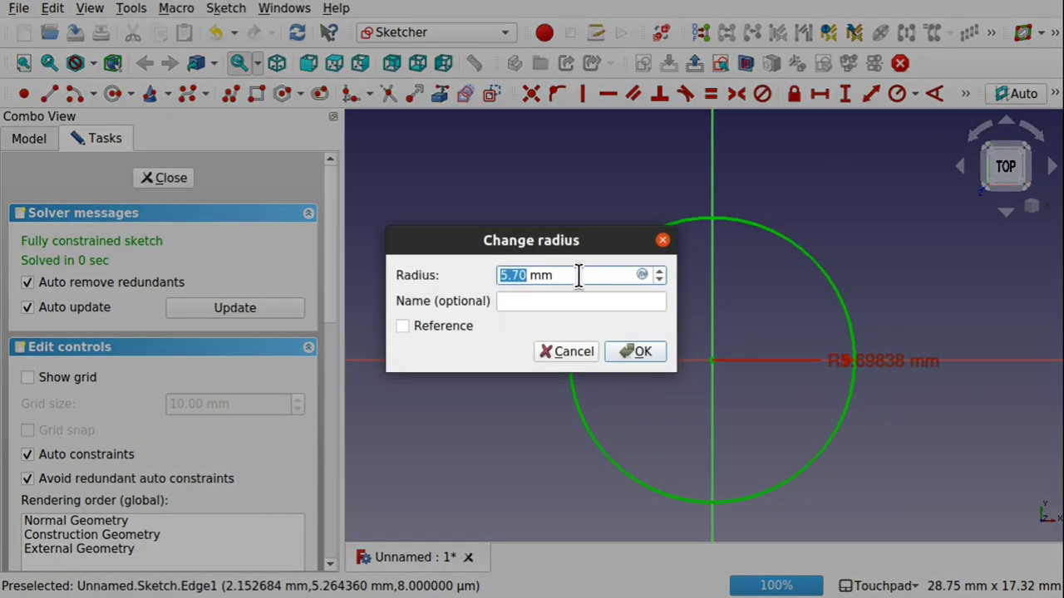
pyautogui.write('10')
pyautogui.press('Return')
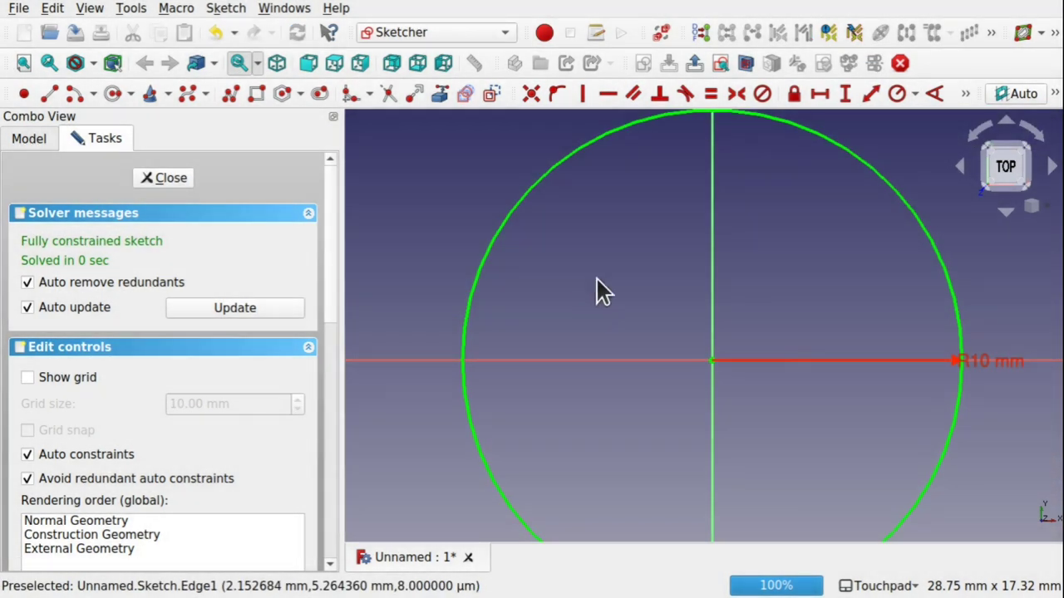
pyautogui.scroll(-1, 796, 341)
pyautogui.scroll(-2, 796, 338)
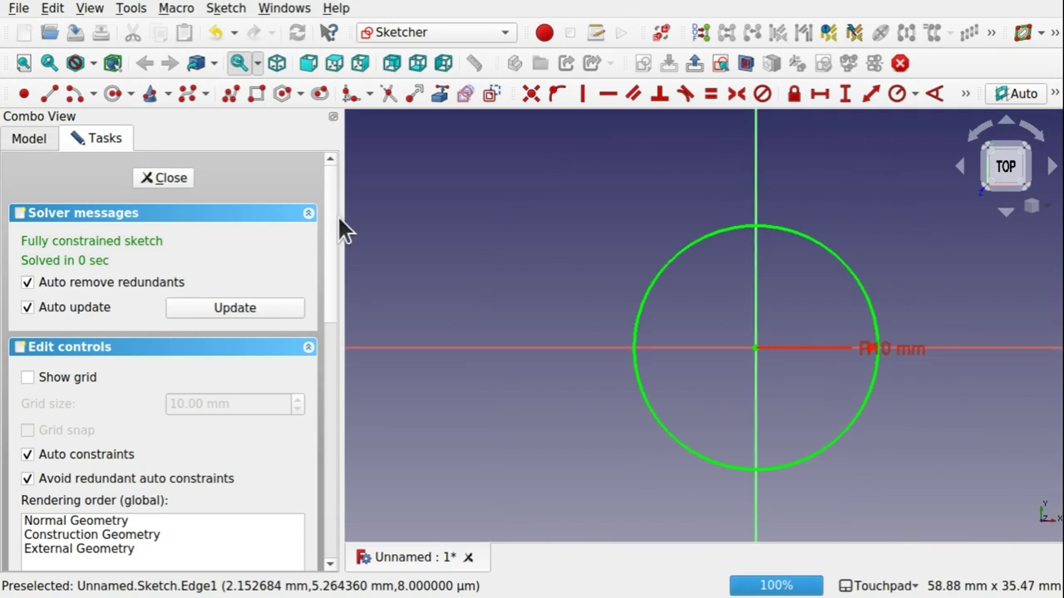
pyautogui.click(167, 179)
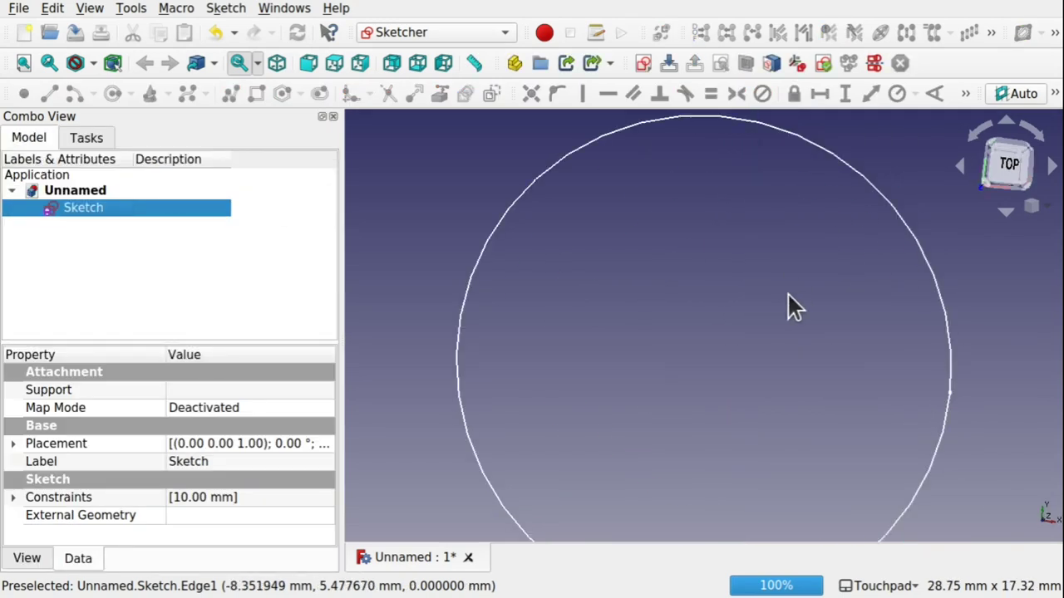
pyautogui.scroll(-1, 787, 304)
# - Switch to the Part workbench and add a default sphere inside the sketched circle
pyautogui.click(405, 35)
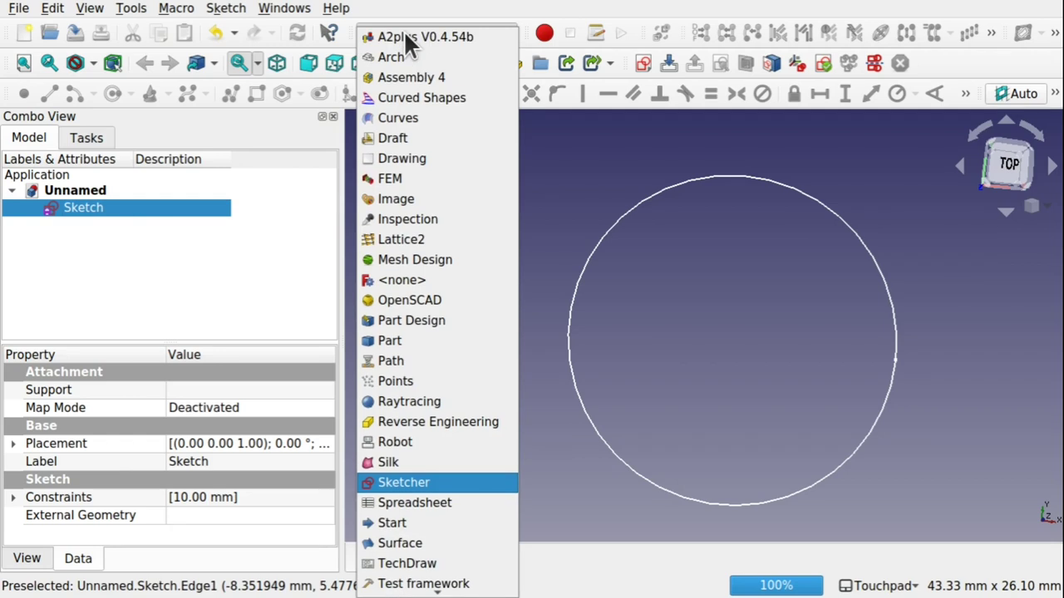
pyautogui.click(438, 341)
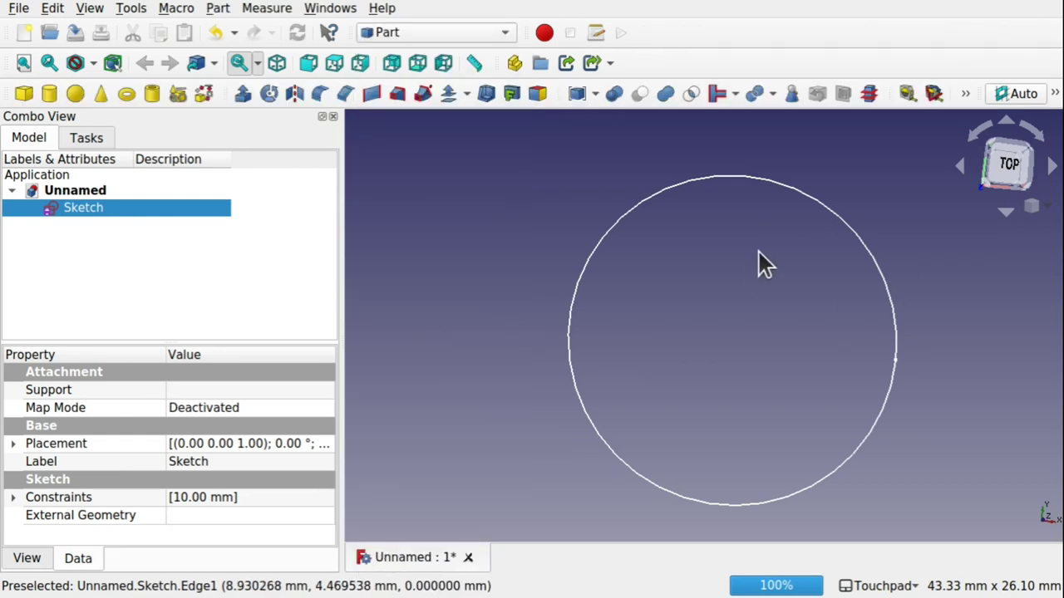
pyautogui.click(75, 93)
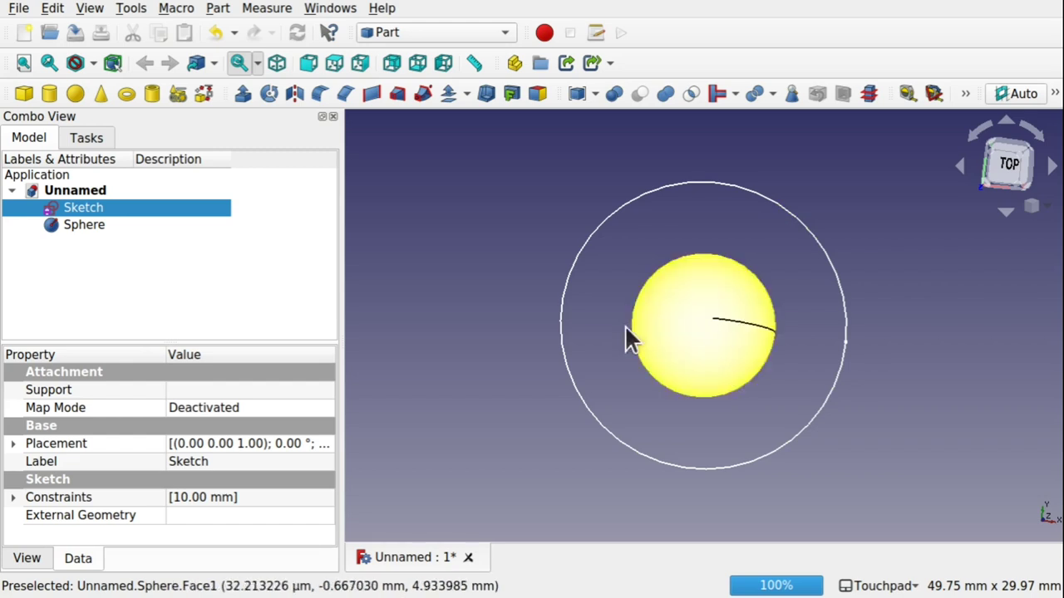
pyautogui.click(83, 226)
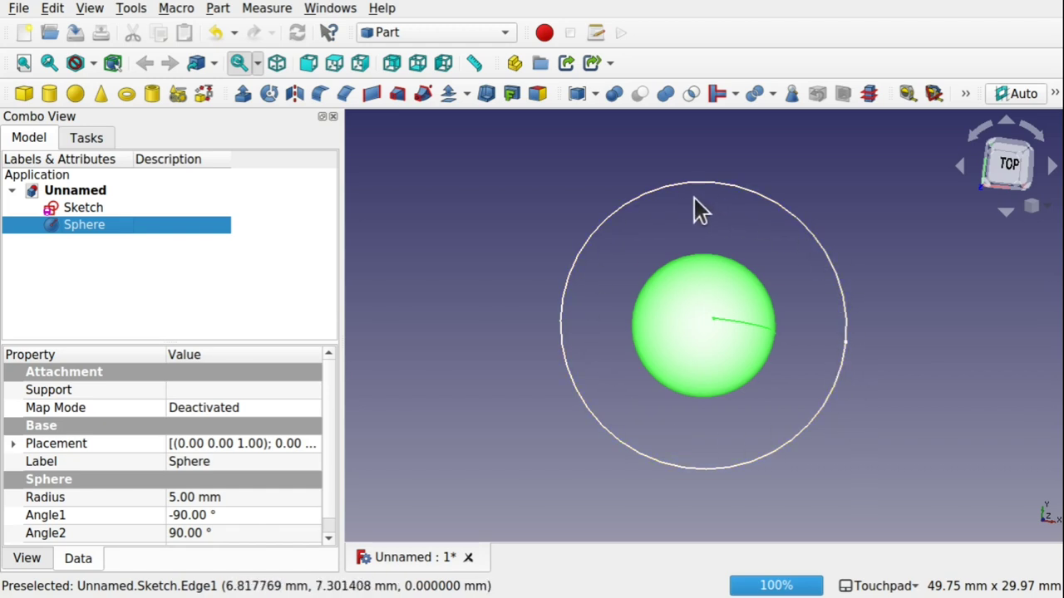
pyautogui.click(604, 217)
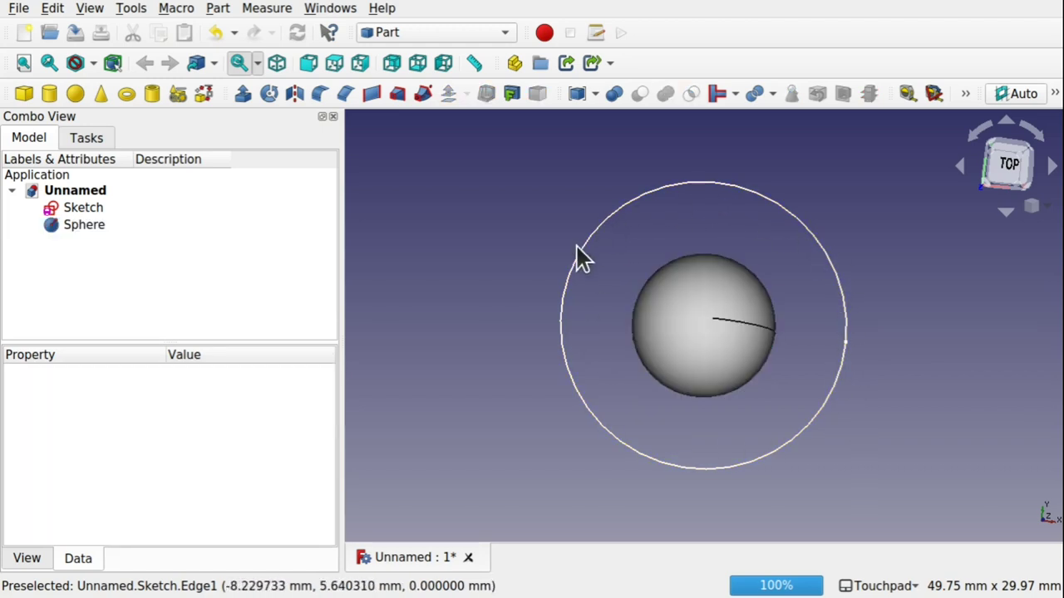
# - Switch to the Curves workbench and create a CurveOnSurface from the sketch circle and the sphere's face
pyautogui.click(580, 271)
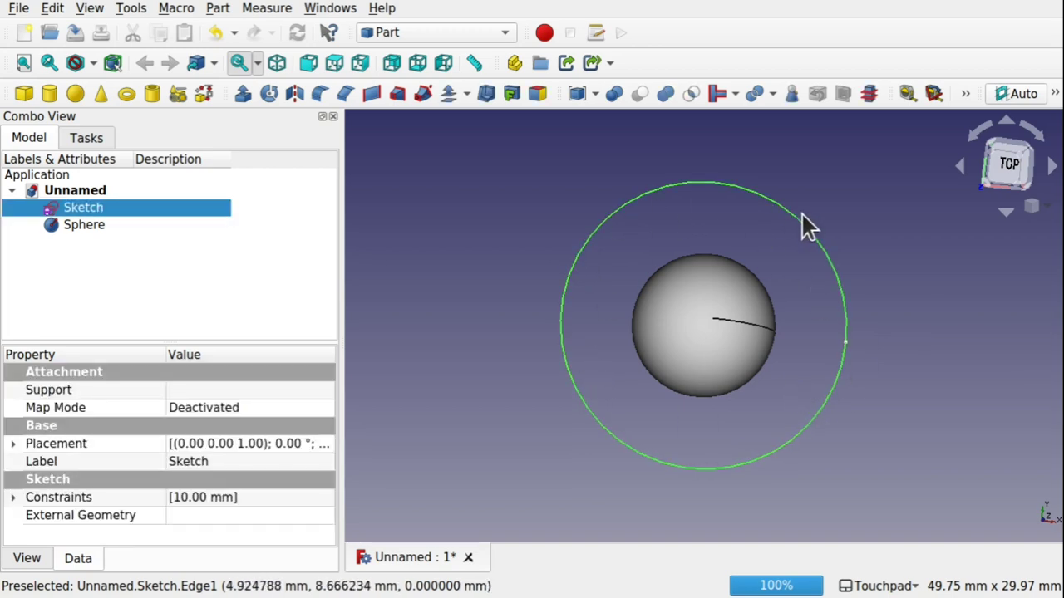
pyautogui.click(439, 36)
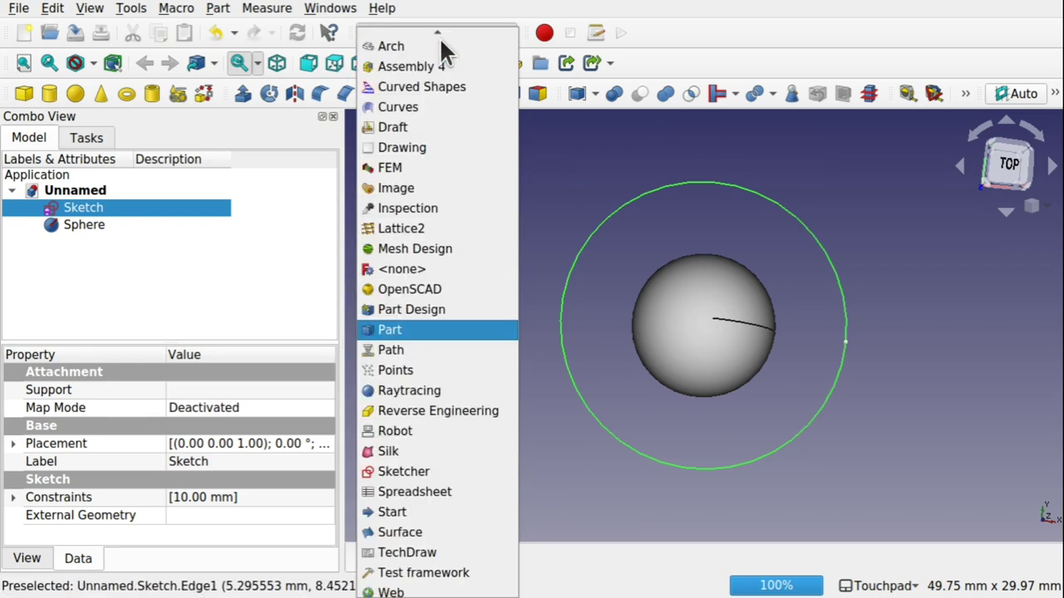
pyautogui.click(407, 107)
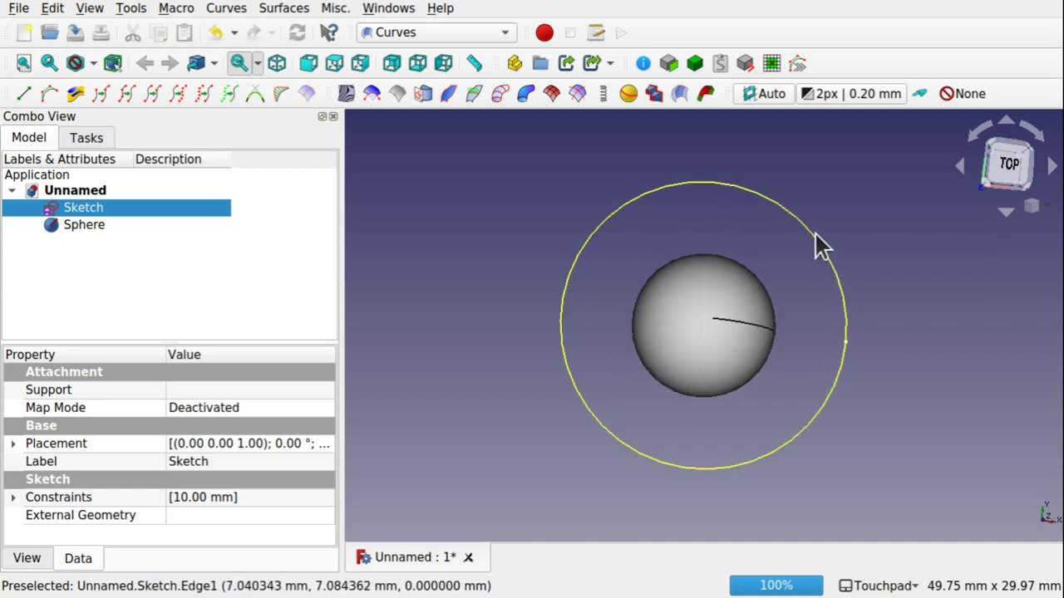
pyautogui.keyDown('ctrl'); pyautogui.click(684, 348); pyautogui.keyUp('ctrl')
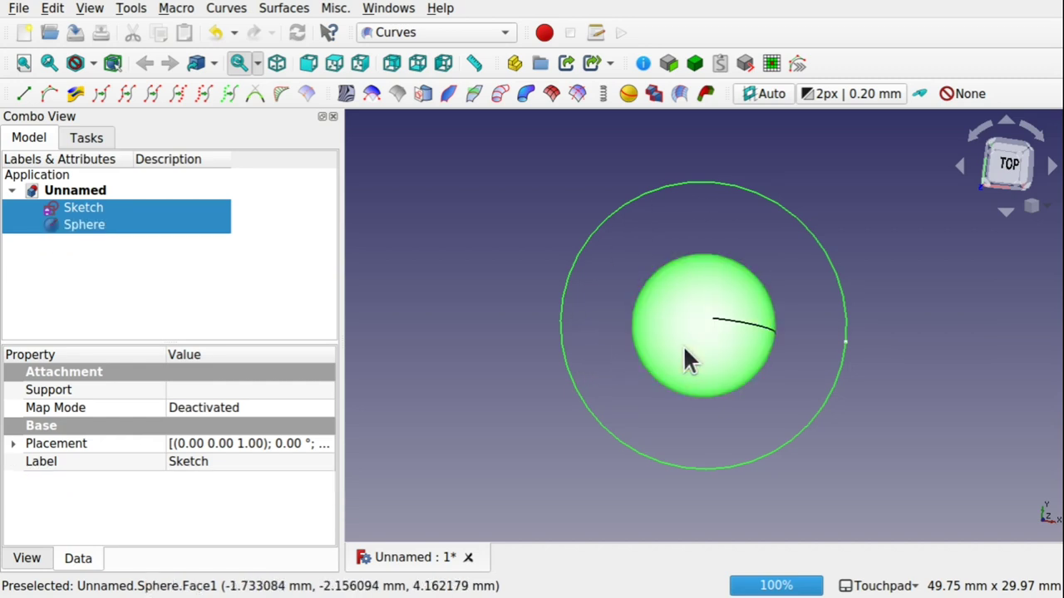
pyautogui.click(305, 97)
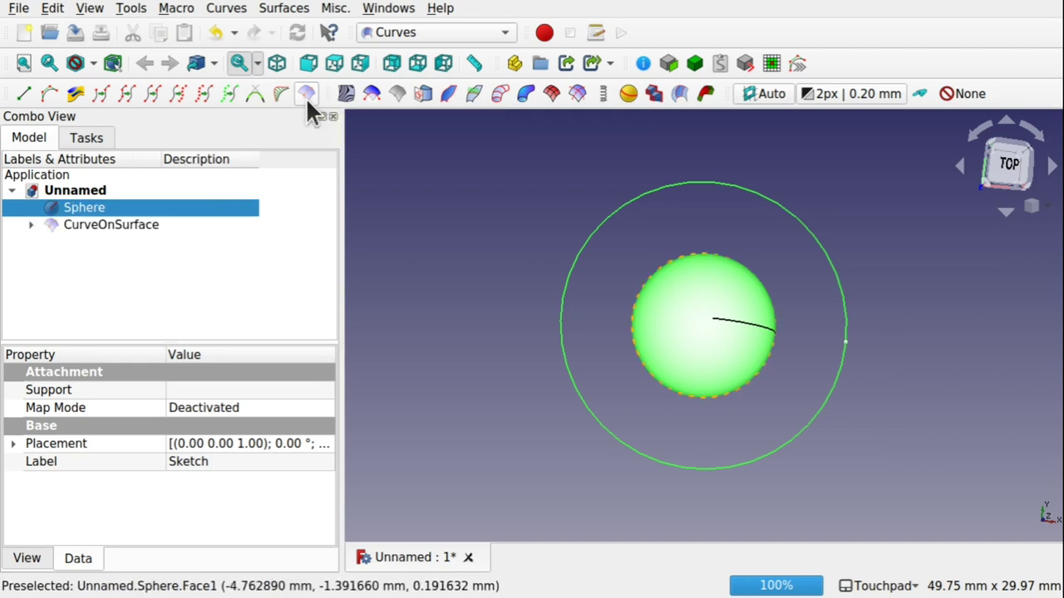
# - Rotate the projected curve on the sphere by -75° about the Y axis with Transform
pyautogui.click(146, 227)
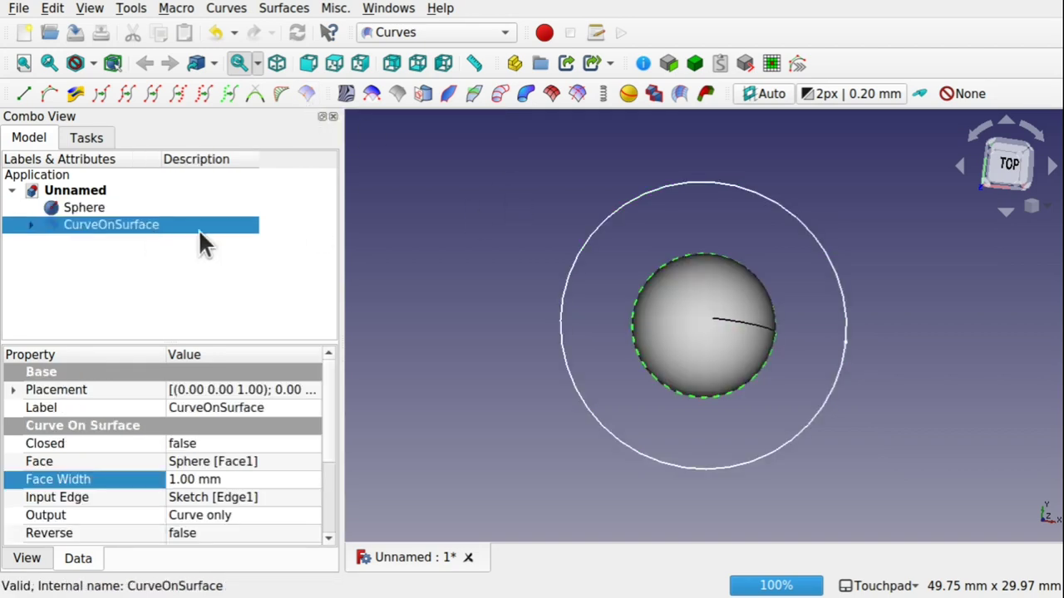
pyautogui.moveTo(716, 387); pyautogui.dragTo(669, 402, button='middle')
pyautogui.scroll(3, 645, 396)
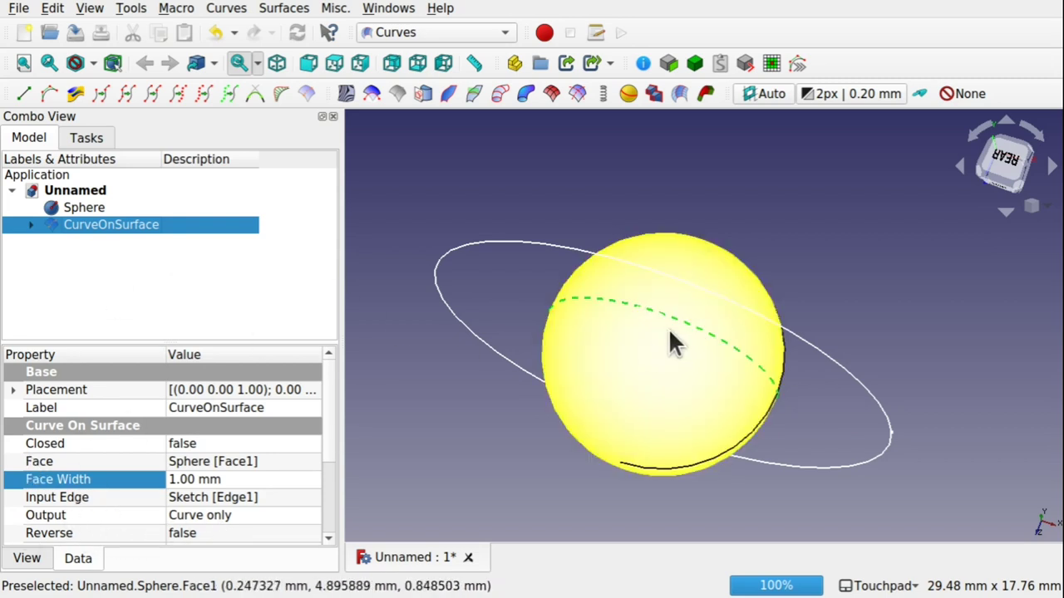
pyautogui.moveTo(670, 333)
pyautogui.mouseDown()
pyautogui.moveTo(885, 302)
pyautogui.moveTo(750, 357)
pyautogui.moveTo(707, 358)
pyautogui.moveTo(689, 326)
pyautogui.mouseUp()
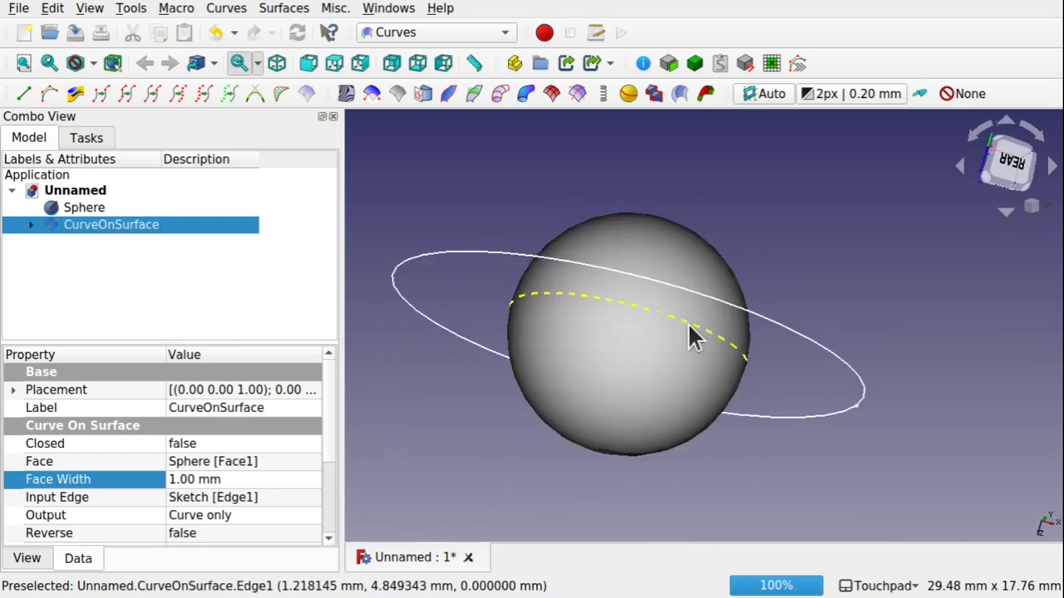
pyautogui.click(688, 322)
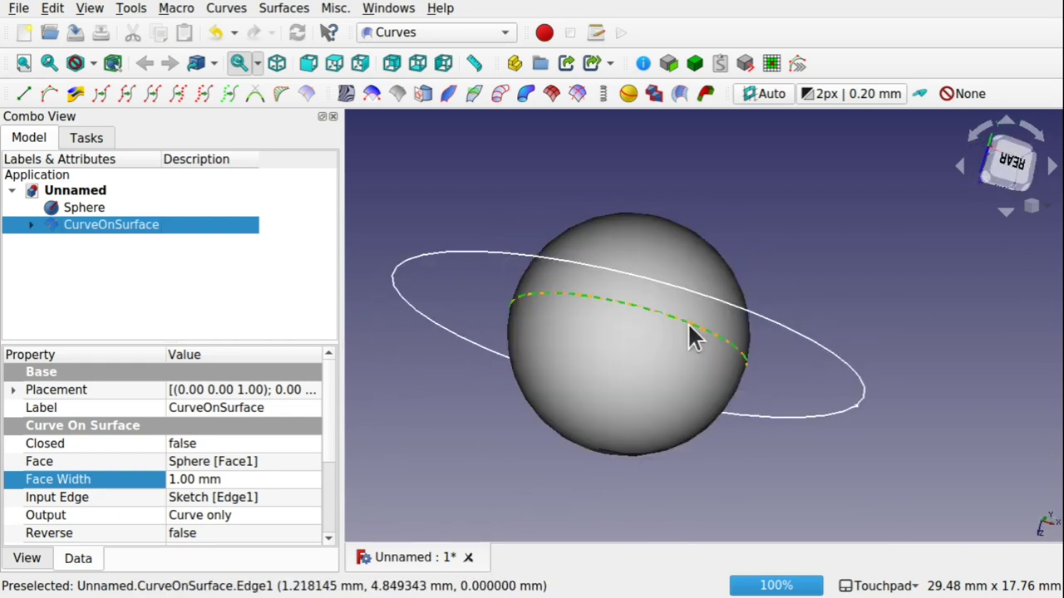
pyautogui.rightClick(102, 226)
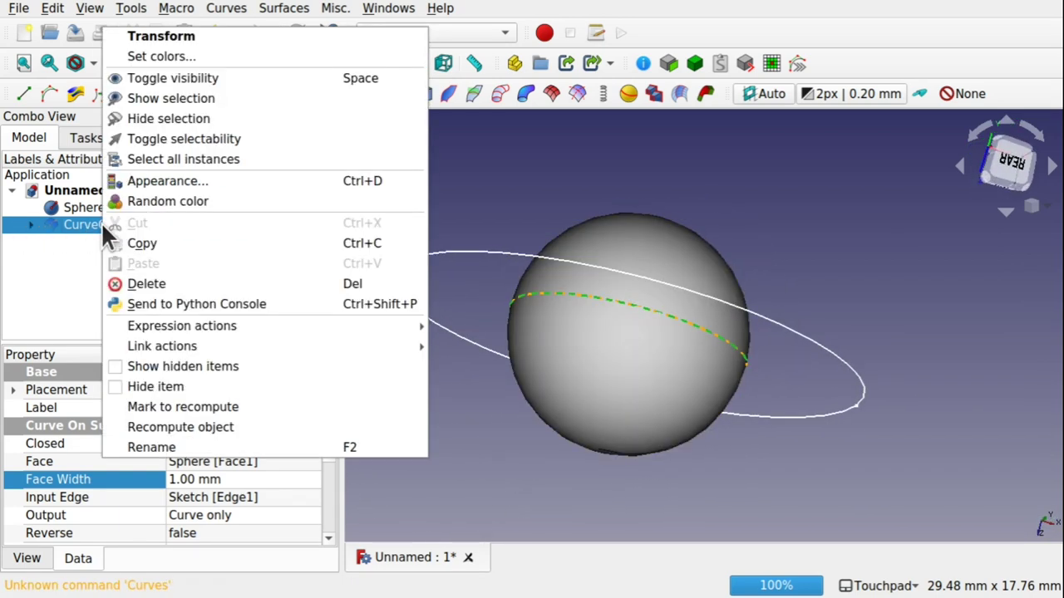
pyautogui.click(184, 38)
pyautogui.moveTo(675, 417); pyautogui.dragTo(477, 446)
pyautogui.click(170, 178)
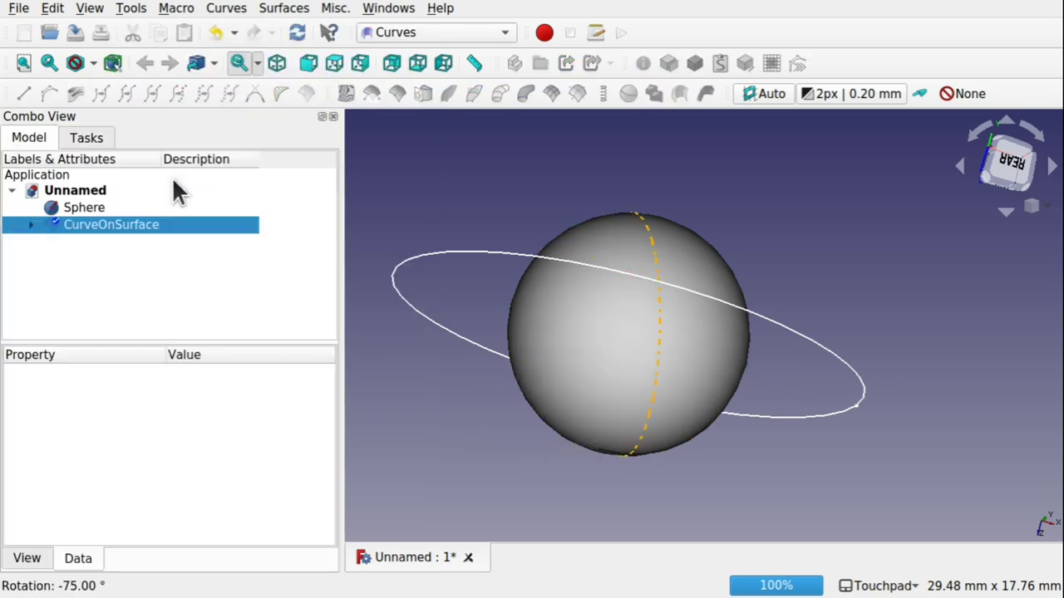
pyautogui.keyDown('alt'); pyautogui.moveTo(580, 239); pyautogui.dragTo(535, 308); pyautogui.keyUp('alt')
pyautogui.click(755, 403)
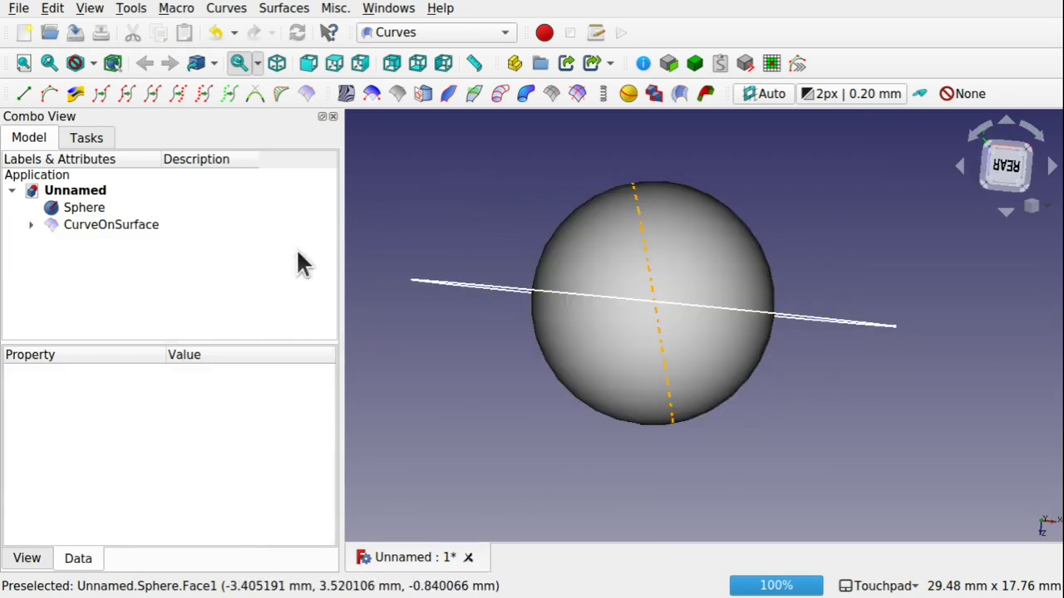
# - Set the rotated CurveOnSurface's Output to Normal face
pyautogui.click(137, 226)
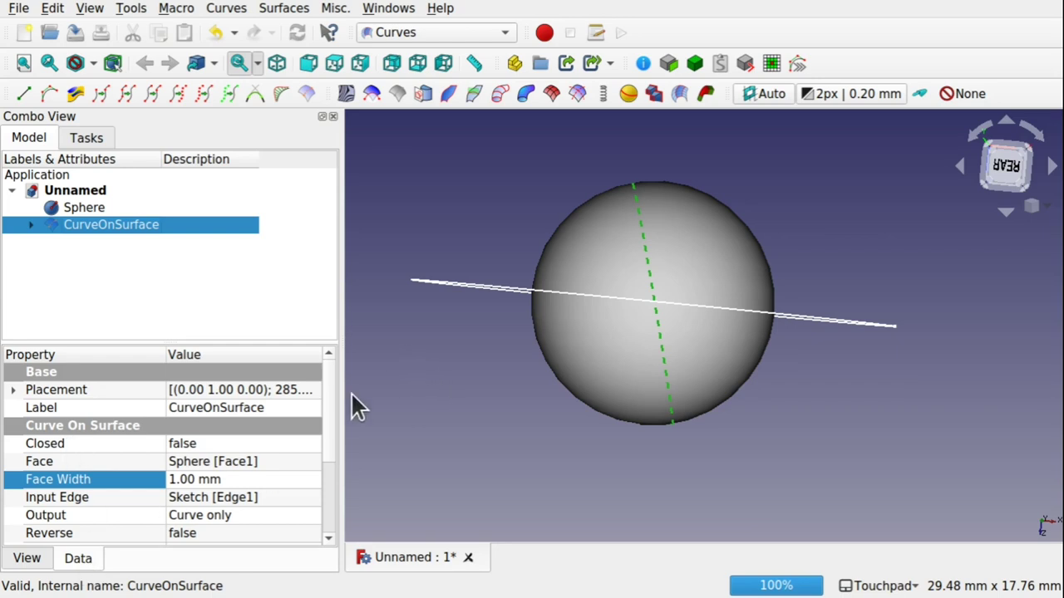
pyautogui.moveTo(328, 398)
pyautogui.mouseDown()
pyautogui.moveTo(330, 488)
pyautogui.moveTo(335, 416)
pyautogui.mouseUp()
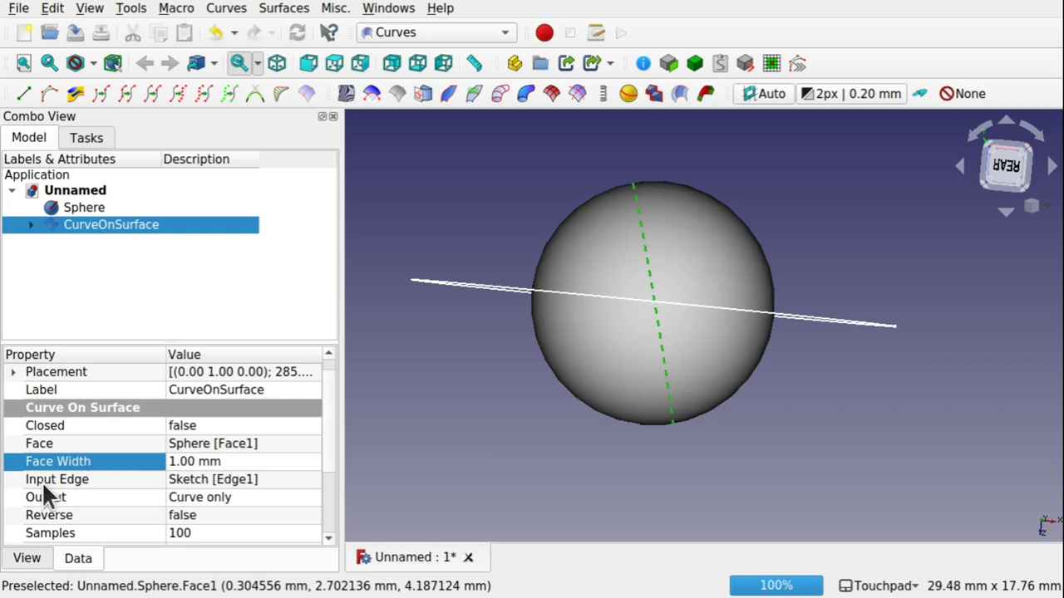
pyautogui.click(272, 499)
pyautogui.click(272, 498)
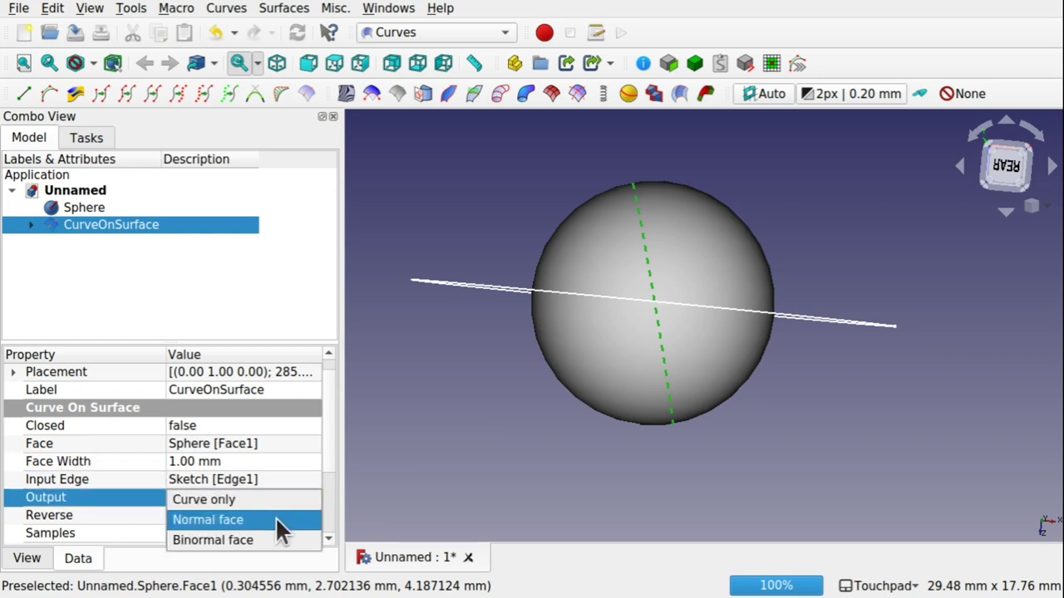
pyautogui.click(275, 519)
pyautogui.keyDown('alt'); pyautogui.moveTo(590, 387); pyautogui.dragTo(764, 244); pyautogui.keyUp('alt')
pyautogui.click(807, 350)
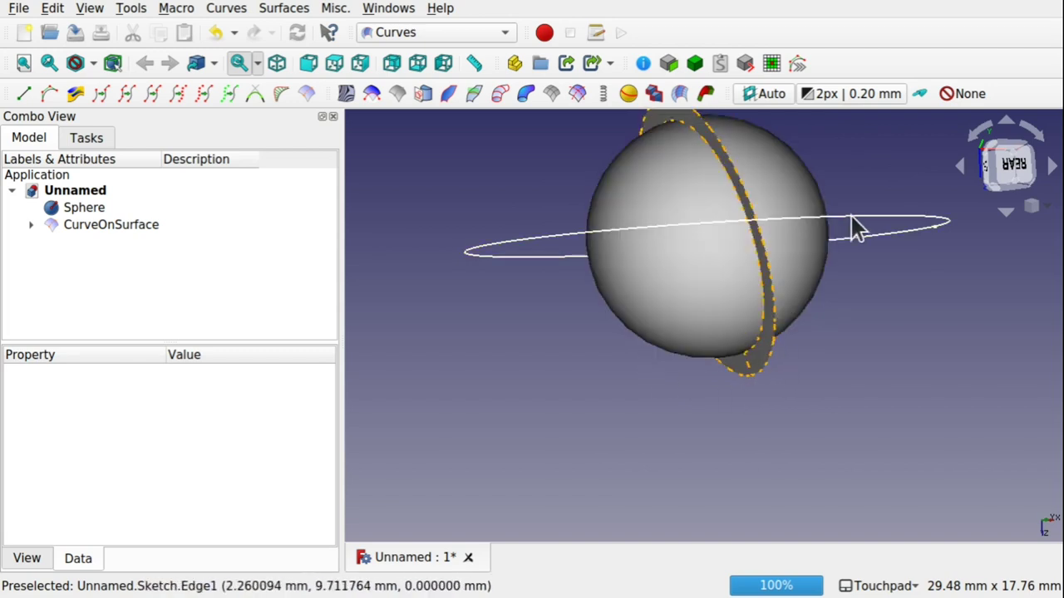
# - Create a second CurveOnSurface from the sketch circle and the sphere's face
pyautogui.click(892, 218)
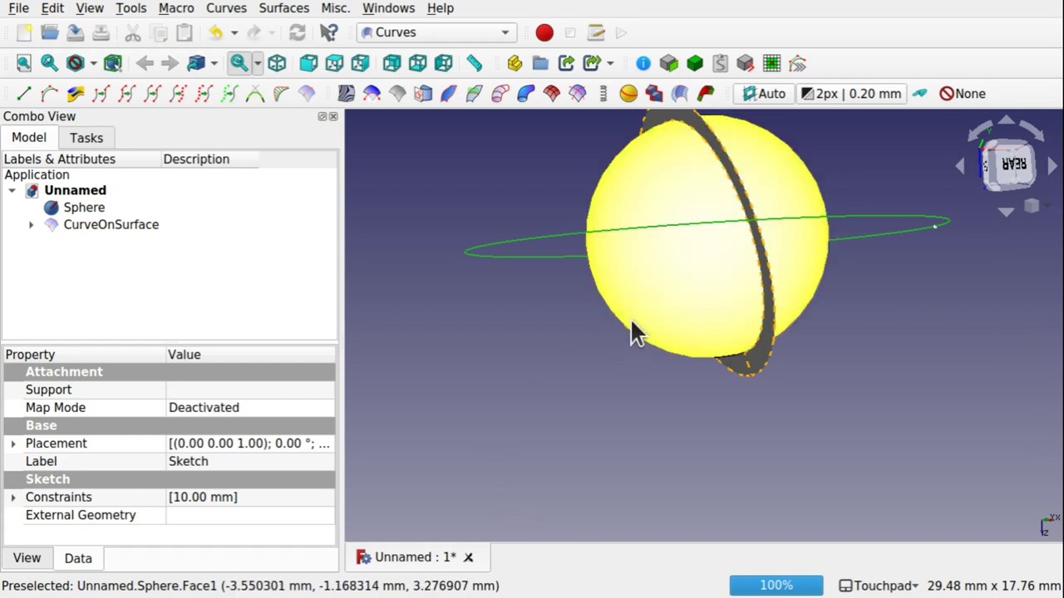
pyautogui.keyDown('ctrl'); pyautogui.click(683, 303); pyautogui.keyUp('ctrl')
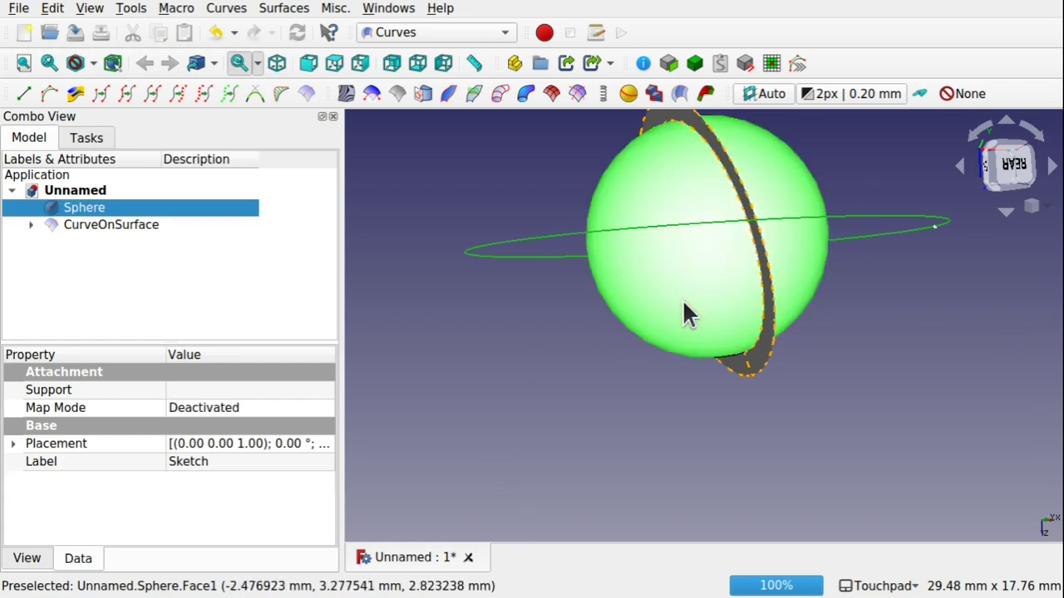
pyautogui.click(308, 94)
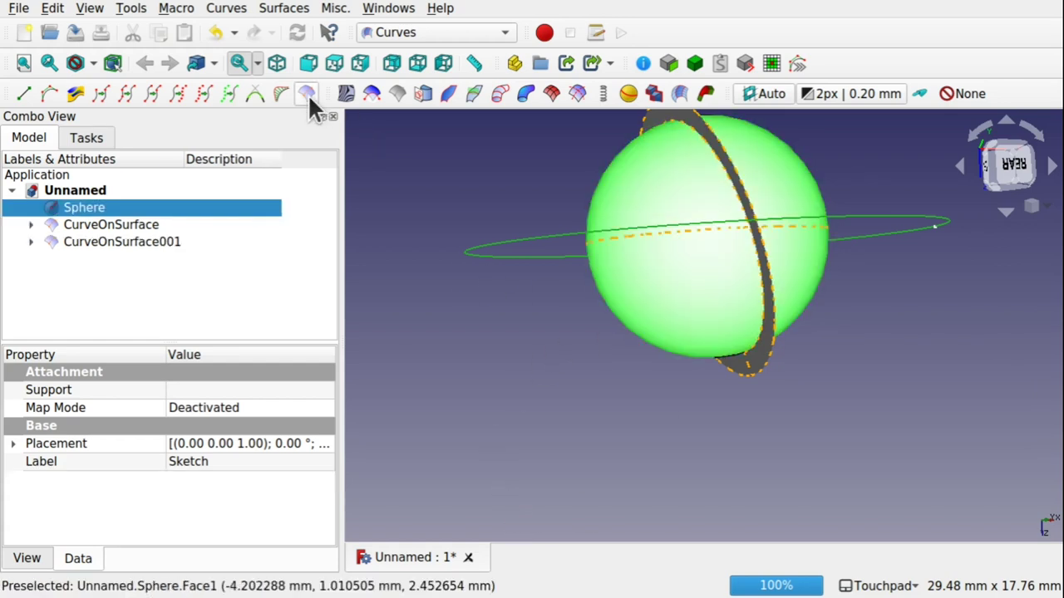
# - Set the second CurveOnSurface's Output to Normal face
pyautogui.click(720, 238)
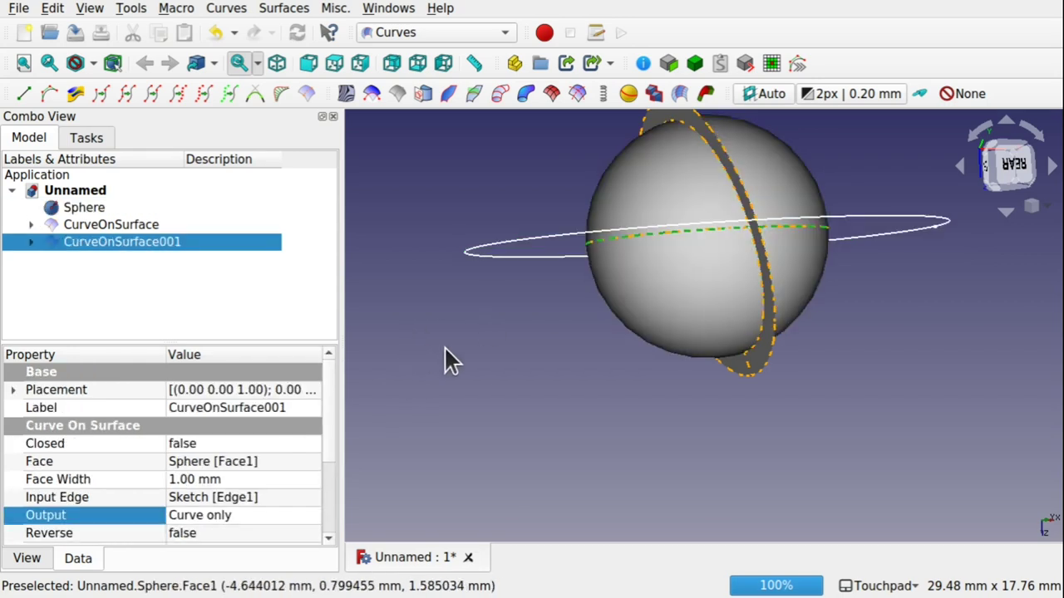
pyautogui.moveTo(447, 346); pyautogui.dragTo(590, 172, button='middle')
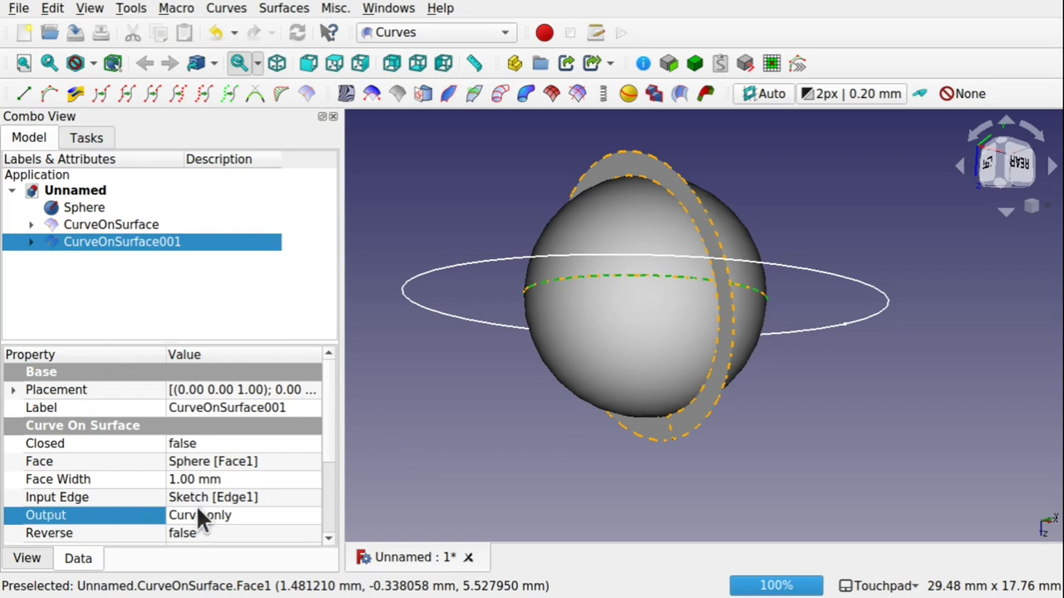
pyautogui.click(245, 517)
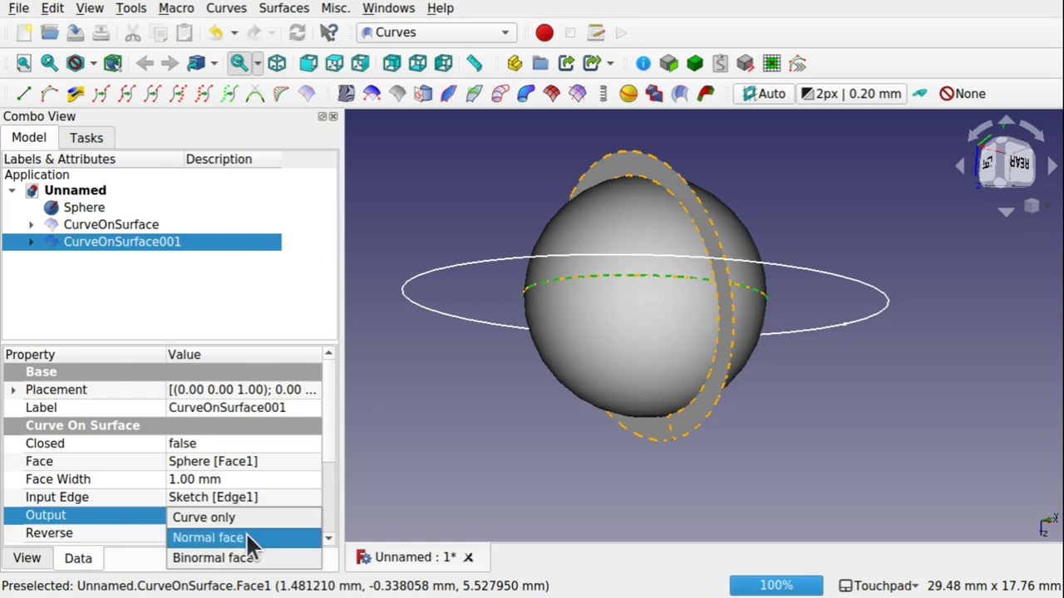
pyautogui.click(245, 538)
pyautogui.click(445, 467)
pyautogui.moveTo(668, 433); pyautogui.dragTo(784, 416, button='middle')
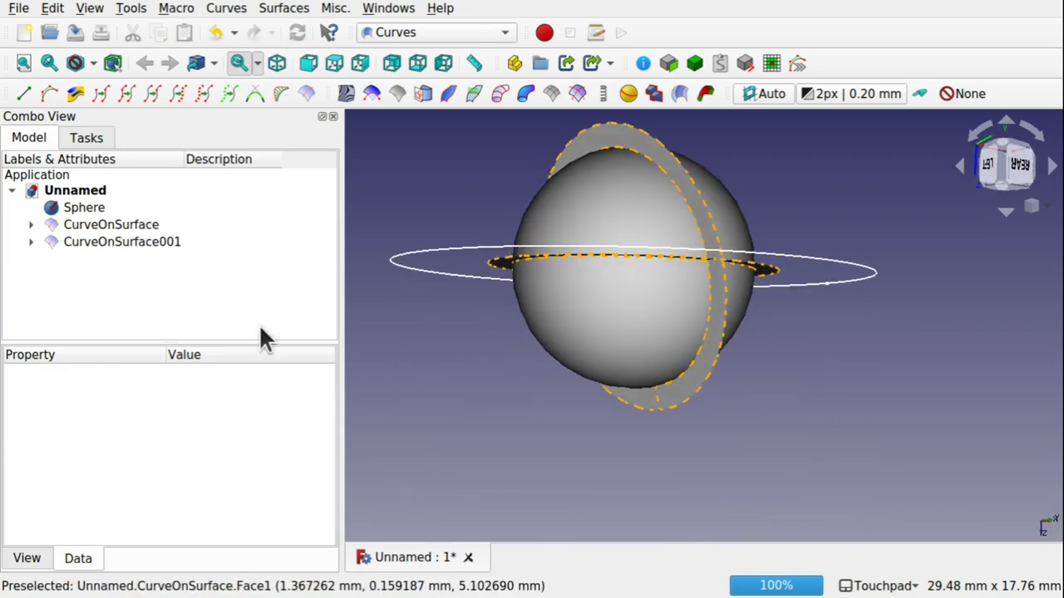
# - Set the Face Width of the second CurveOnSurface, around the sphere's equator, to 5 mm
pyautogui.click(99, 236)
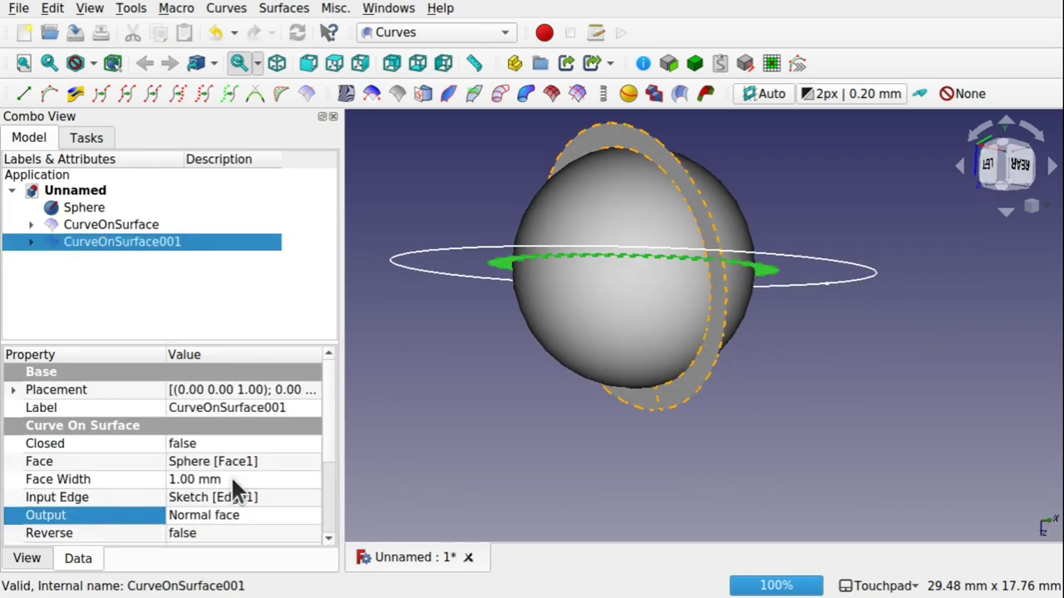
pyautogui.click(195, 480)
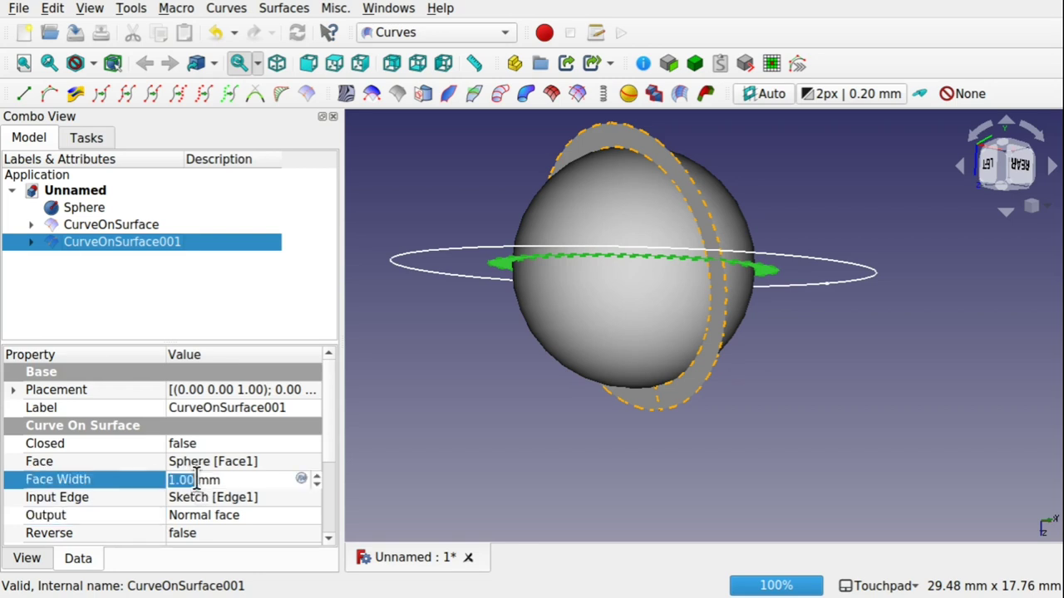
pyautogui.write('5')
pyautogui.click(554, 487)
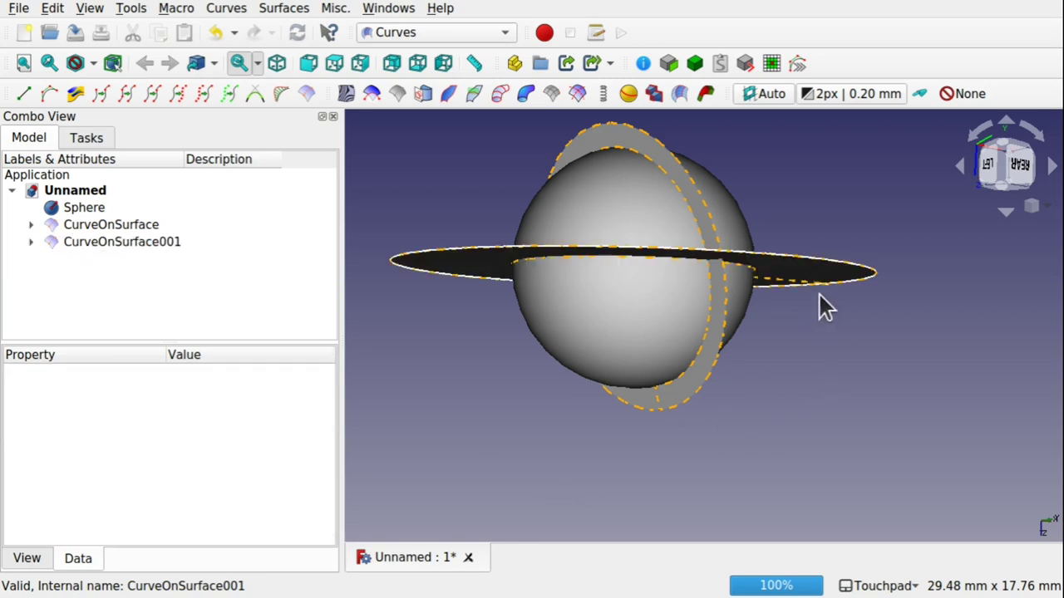
pyautogui.keyDown('shift'); pyautogui.moveTo(823, 307); pyautogui.dragTo(836, 361); pyautogui.keyUp('shift')
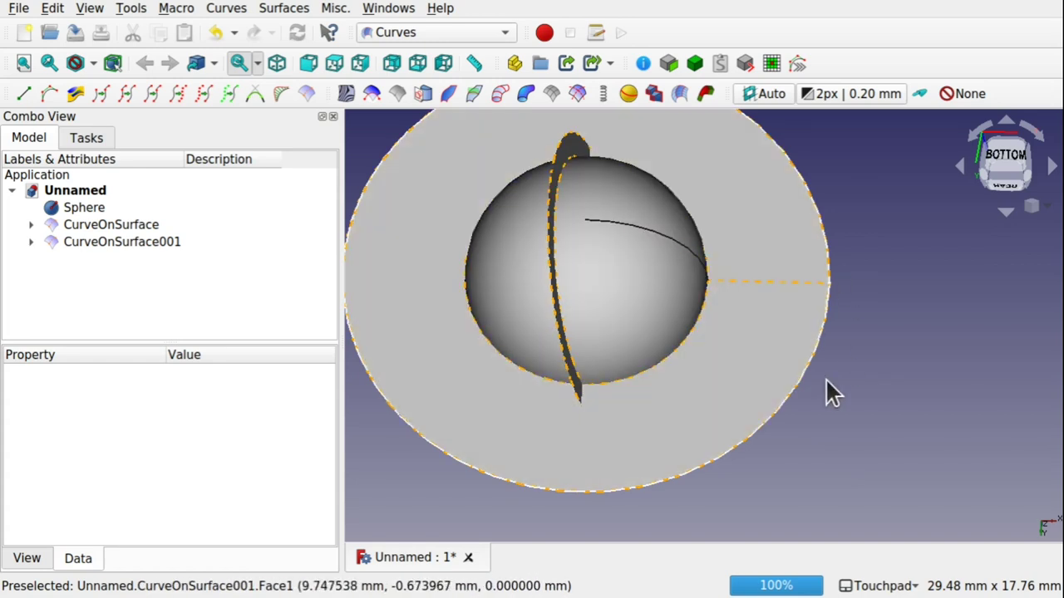
pyautogui.keyDown('alt'); pyautogui.moveTo(826, 391); pyautogui.dragTo(765, 338); pyautogui.keyUp('alt')
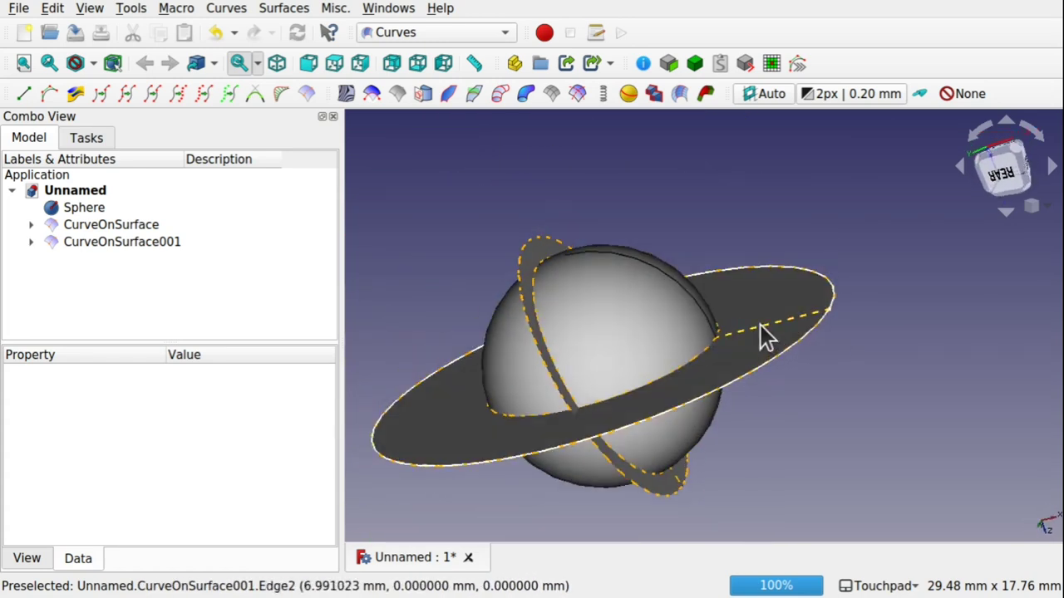
pyautogui.keyDown('alt'); pyautogui.moveTo(828, 307); pyautogui.dragTo(781, 214); pyautogui.keyUp('alt')
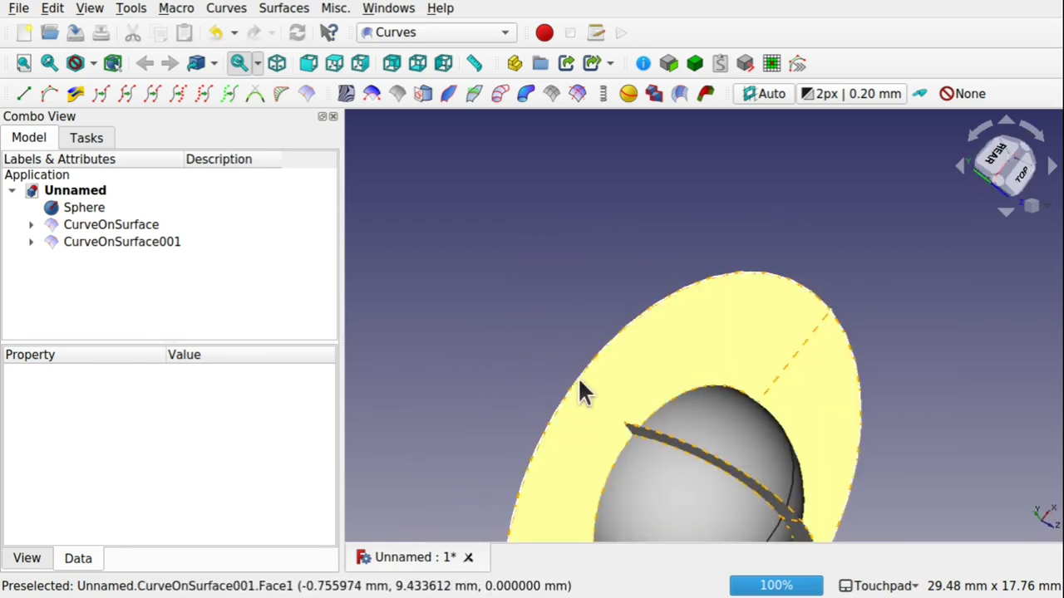
pyautogui.keyDown('alt'); pyautogui.moveTo(727, 175); pyautogui.dragTo(728, 301); pyautogui.keyUp('alt')
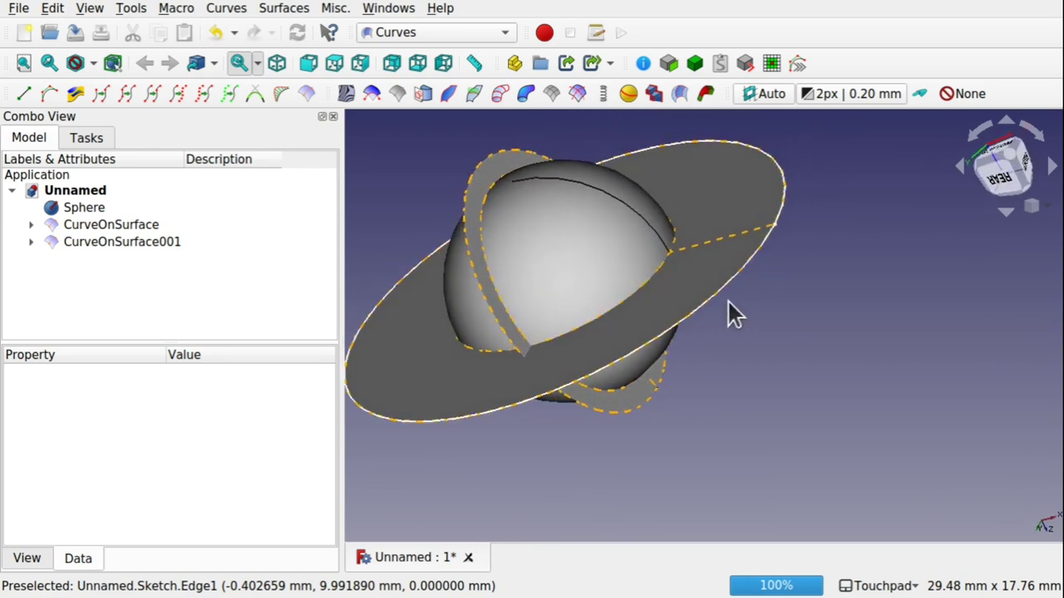
# - Set the Face Width of the second CurveOnSurface, the ring around the sphere's equator, to 1 mm
pyautogui.click(726, 253)
pyautogui.click(236, 479)
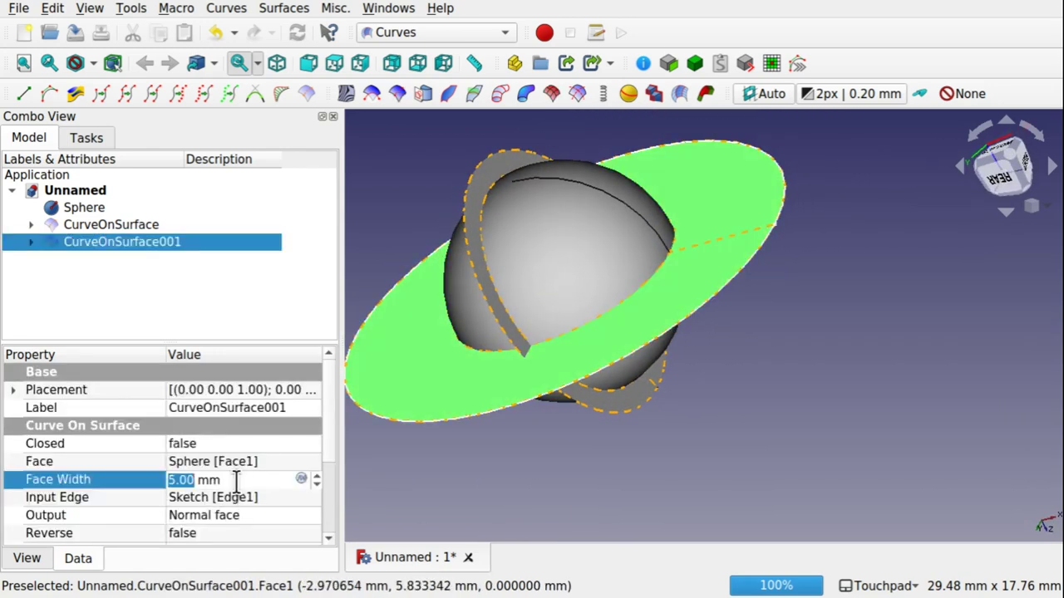
pyautogui.write('1')
pyautogui.click(642, 423)
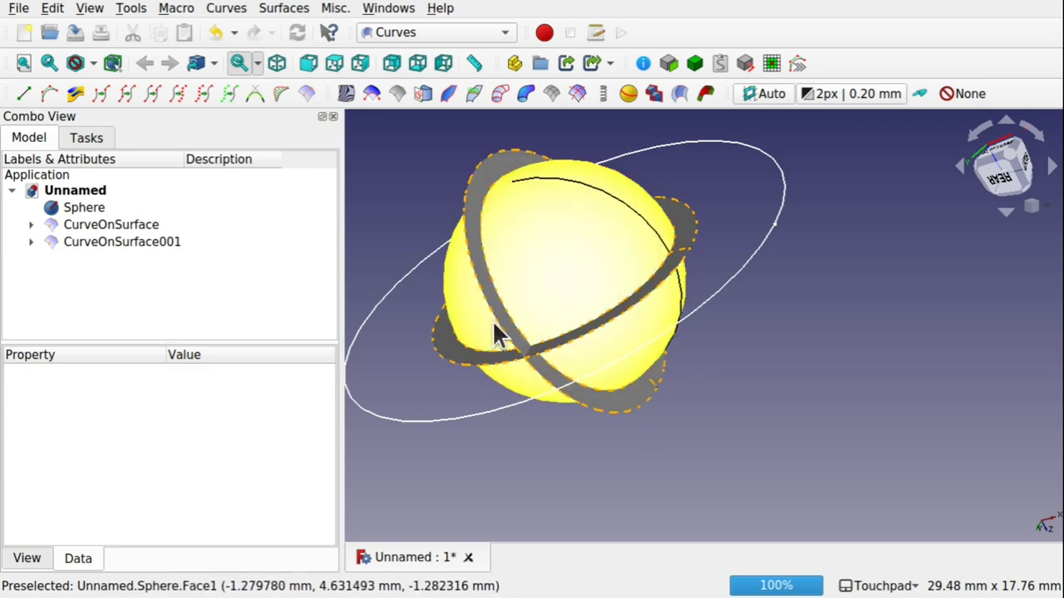
# - Set the Symmetric property of the second CurveOnSurface to true
pyautogui.click(110, 240)
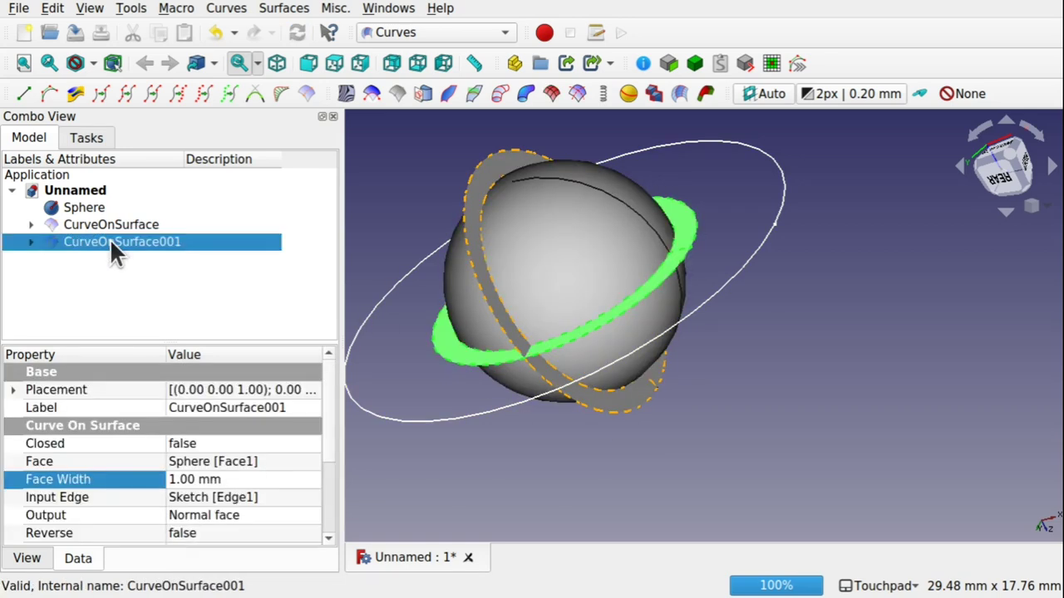
pyautogui.scroll(-2, 327, 453)
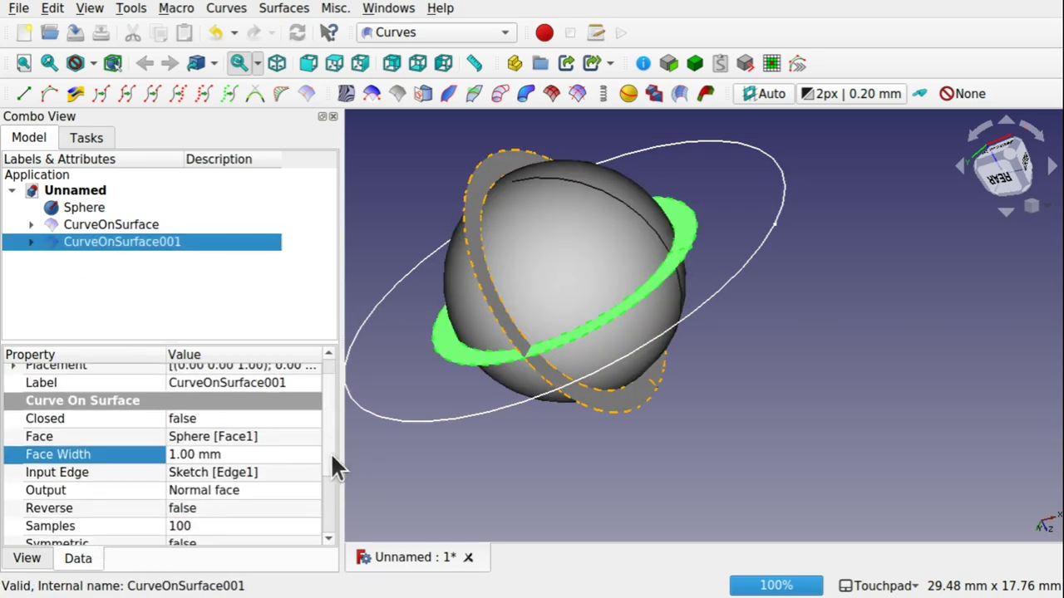
pyautogui.click(233, 499)
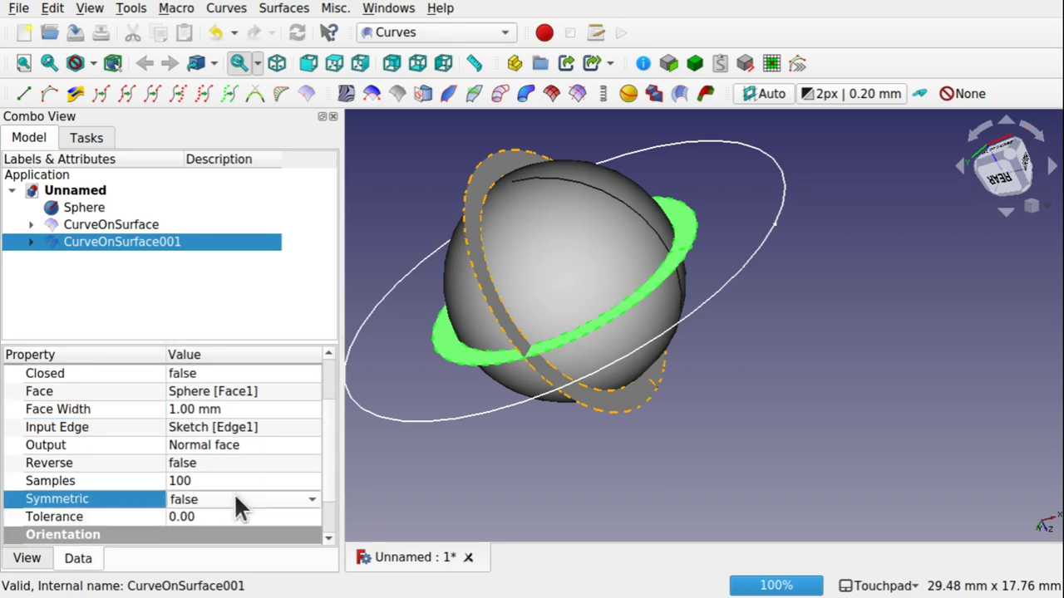
pyautogui.click(234, 498)
pyautogui.click(232, 525)
pyautogui.click(615, 440)
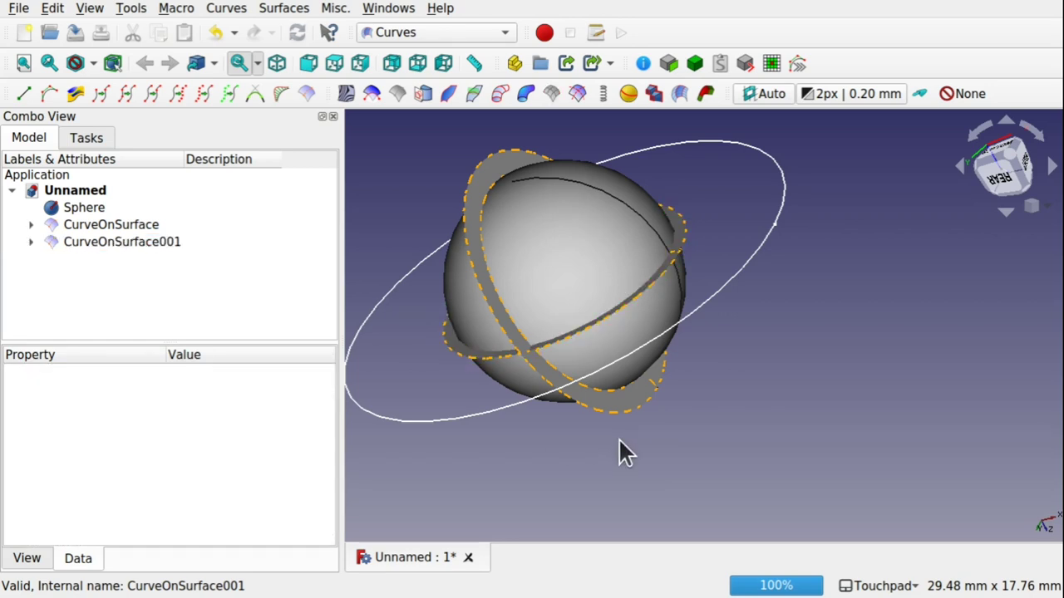
# - Set the Symmetric property of the first CurveOnSurface, the rotated ring, to true
pyautogui.moveTo(618, 446); pyautogui.dragTo(671, 277, button='middle')
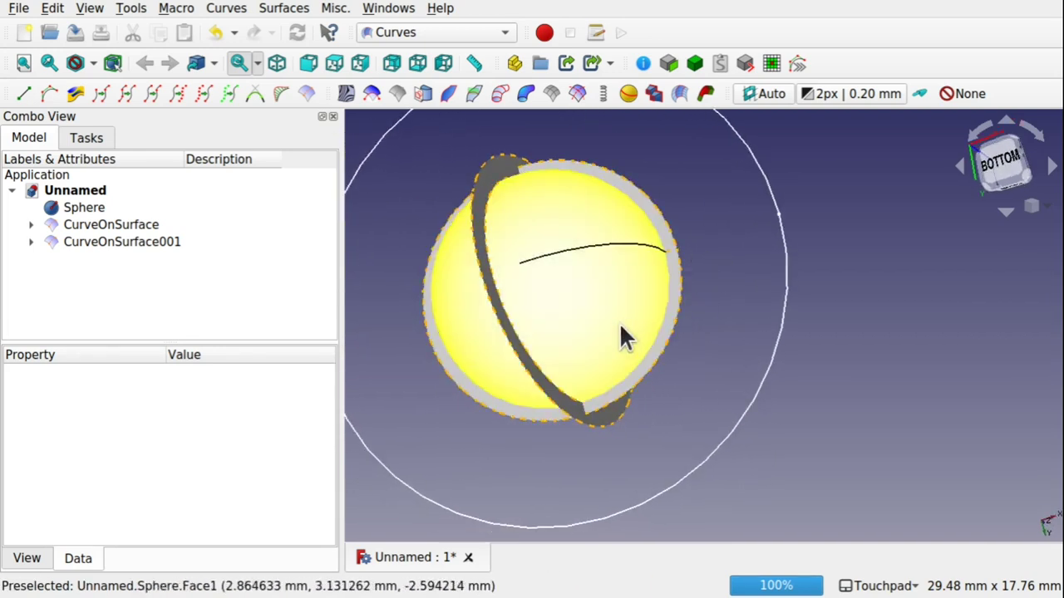
pyautogui.click(601, 417)
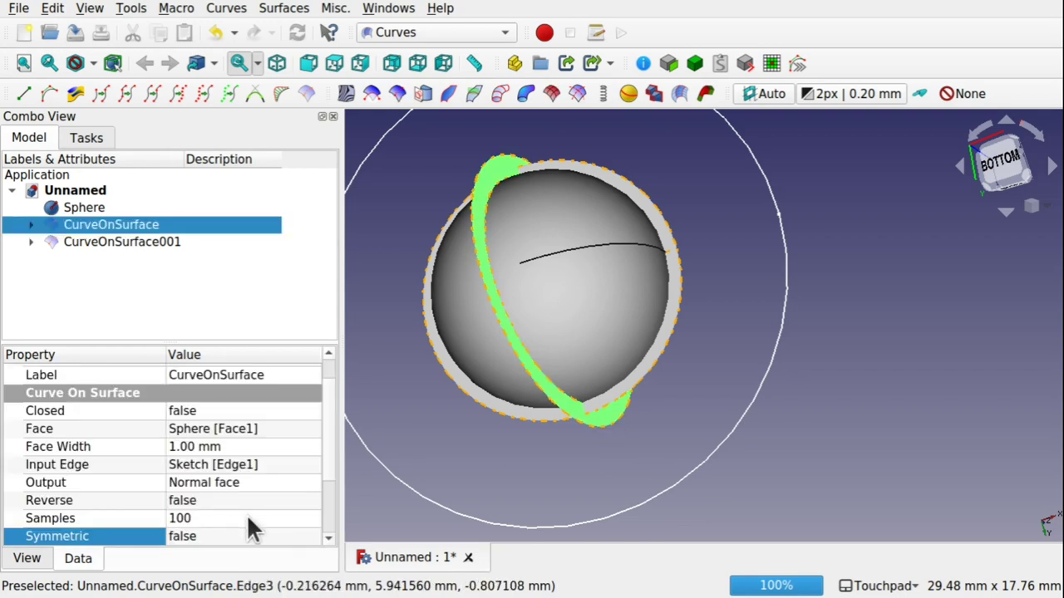
pyautogui.moveTo(333, 455); pyautogui.dragTo(332, 499)
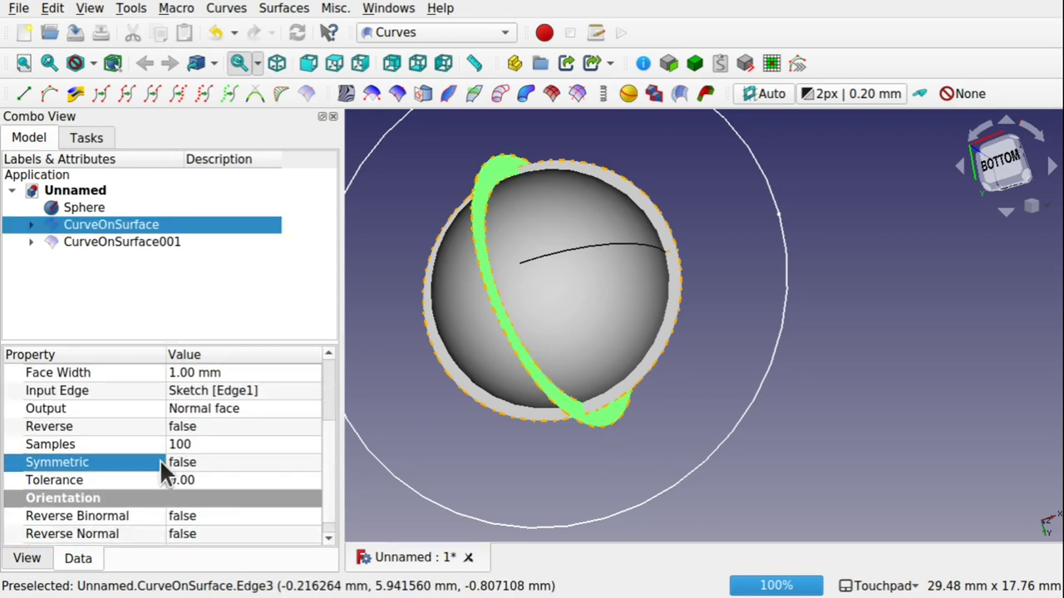
pyautogui.click(226, 463)
pyautogui.click(225, 463)
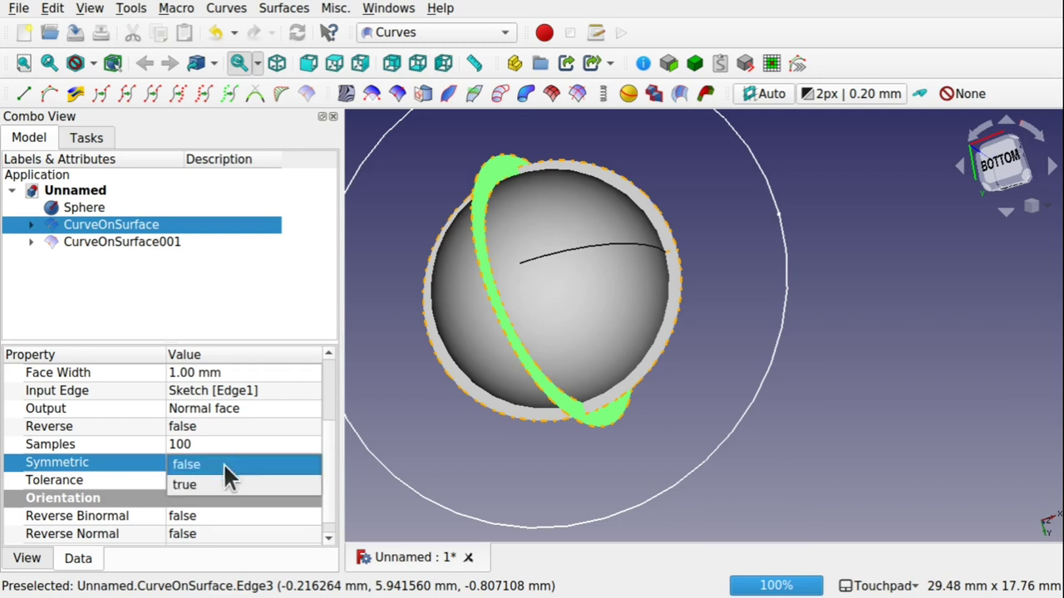
pyautogui.click(223, 481)
pyautogui.click(658, 442)
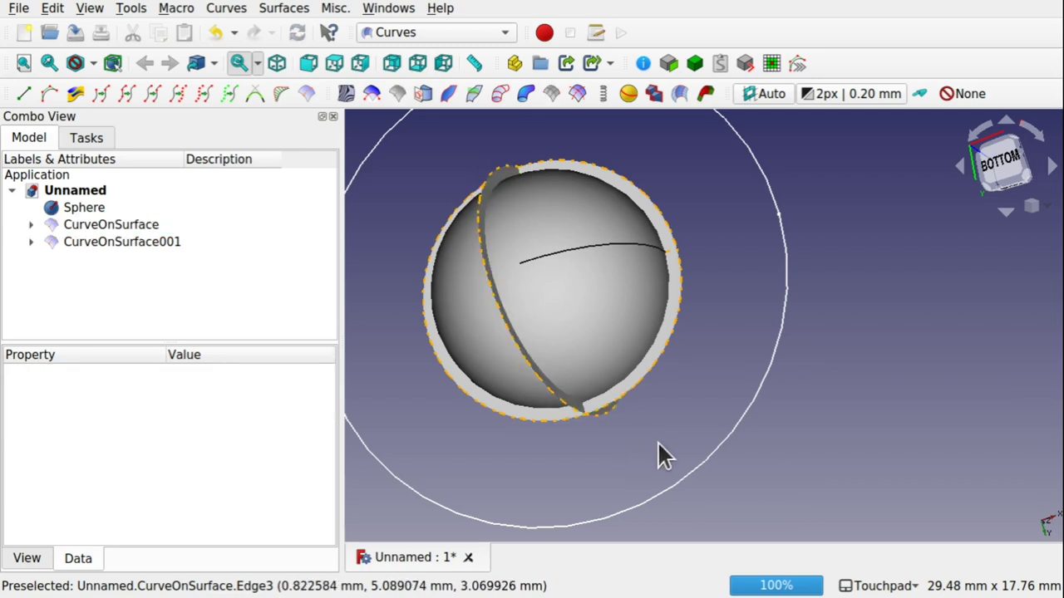
# - Set the Symmetric property to false for both CurveOnSurface objects together
pyautogui.click(146, 229)
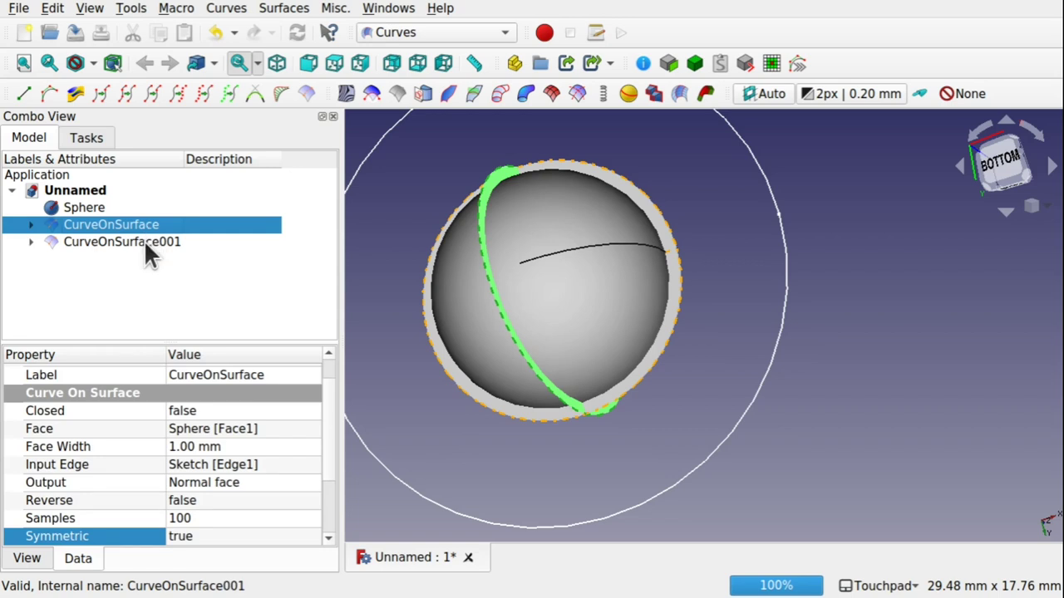
pyautogui.keyDown('ctrl'); pyautogui.click(144, 241); pyautogui.keyUp('ctrl')
pyautogui.click(241, 533)
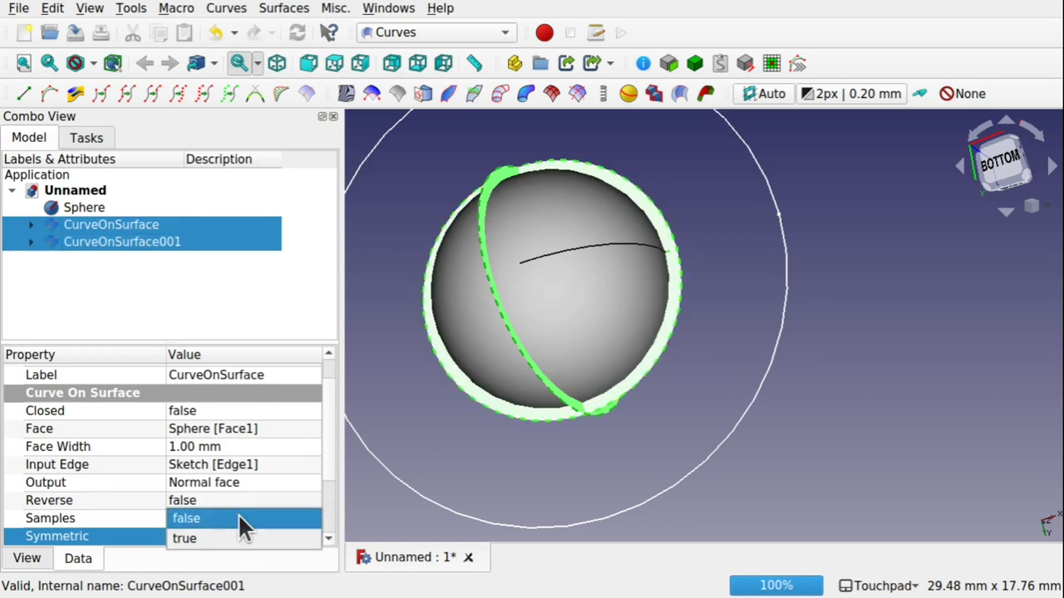
pyautogui.click(238, 515)
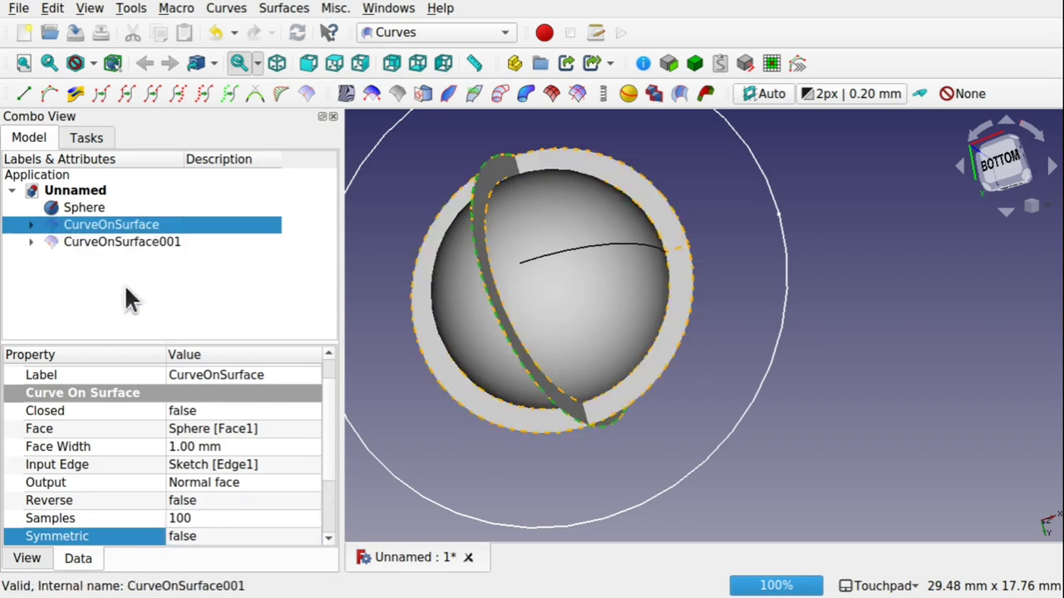
# - Set the Symmetric property to true for both CurveOnSurface objects together
pyautogui.keyDown('ctrl'); pyautogui.click(148, 243); pyautogui.keyUp('ctrl')
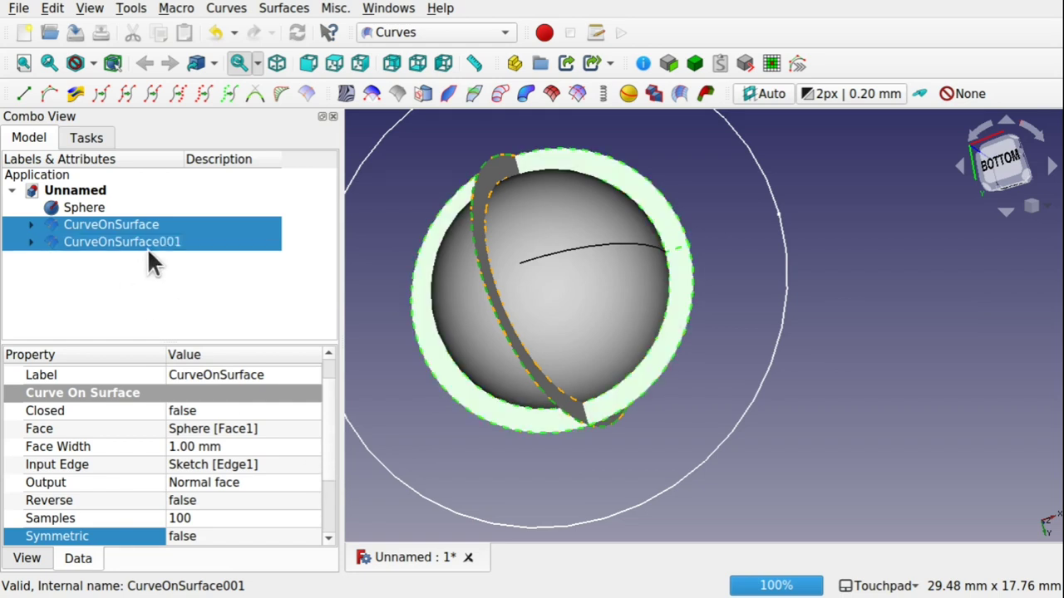
pyautogui.scroll(-2, 329, 450)
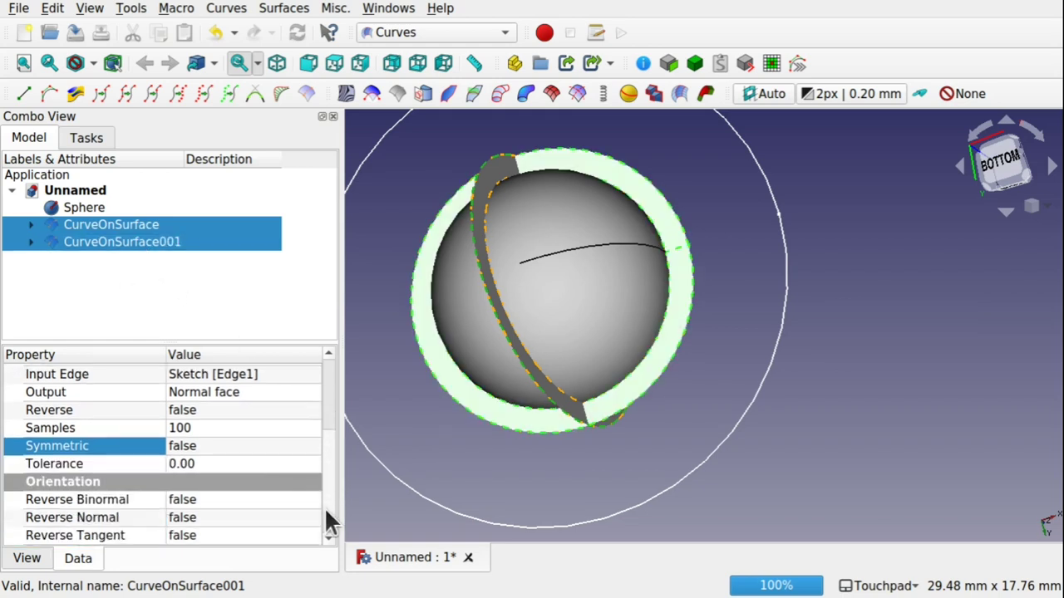
pyautogui.click(218, 447)
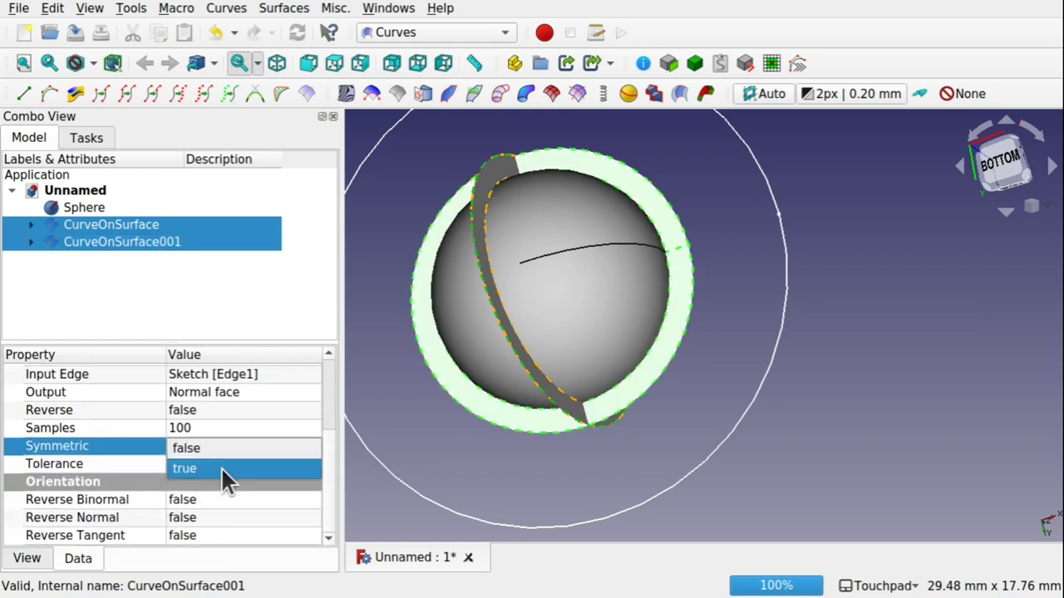
pyautogui.click(221, 471)
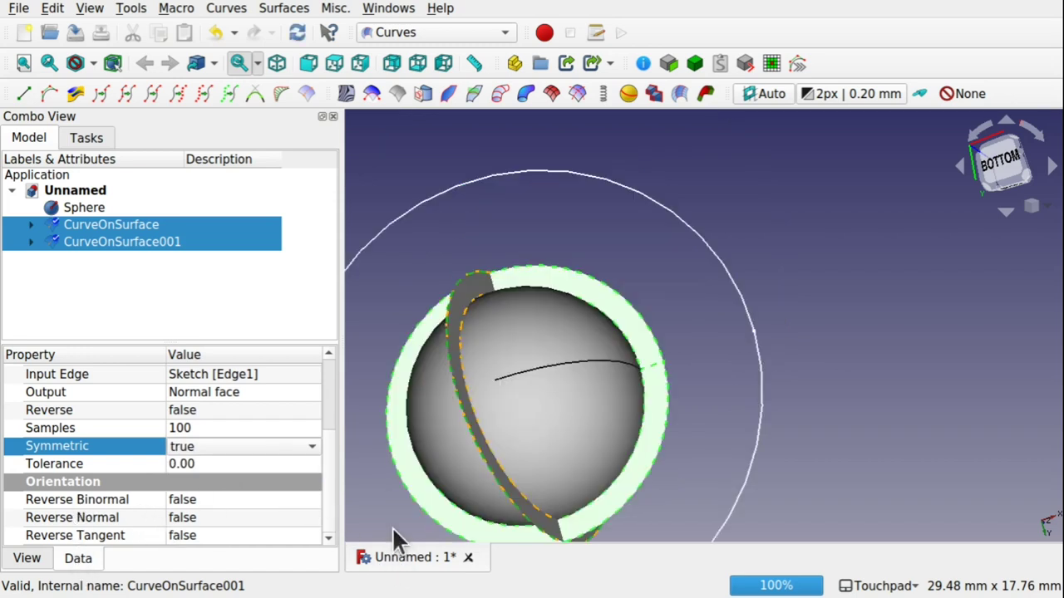
pyautogui.click(391, 529)
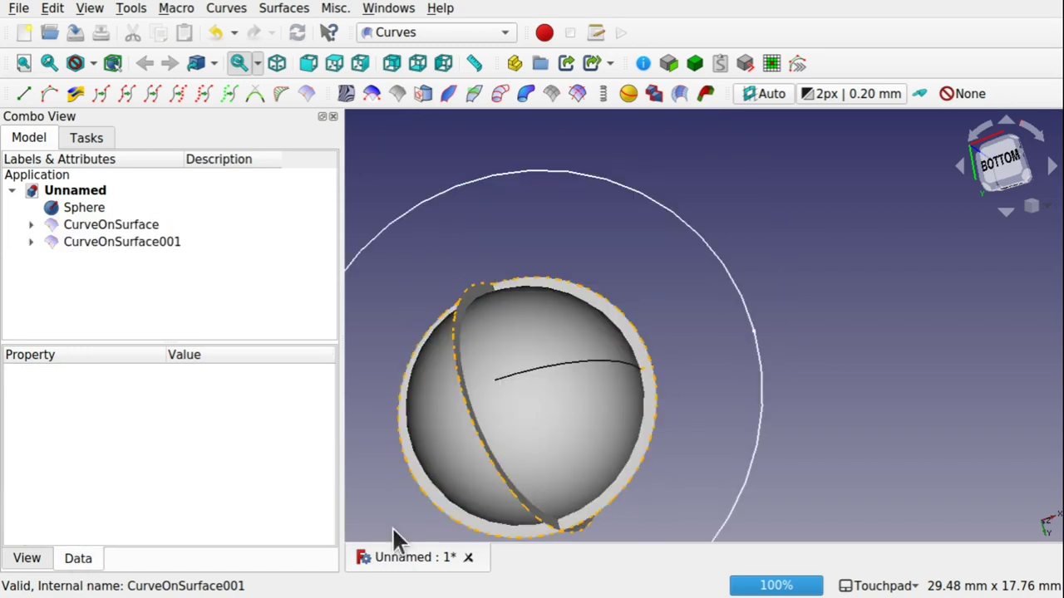
# - Set the Output of the second CurveOnSurface to Binormal face and inspect the resulting band around the sphere
pyautogui.click(98, 237)
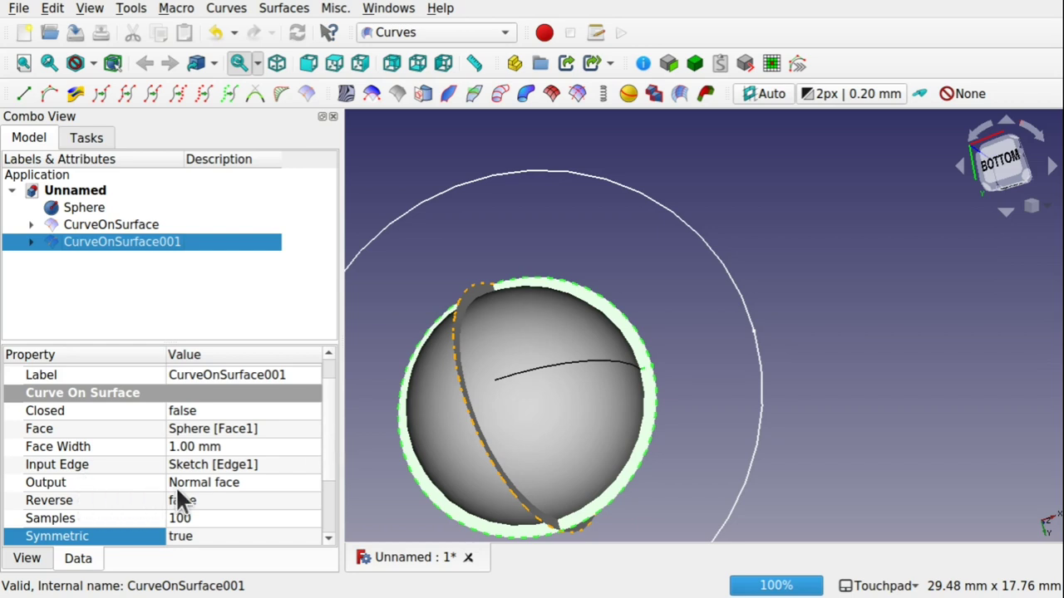
pyautogui.click(232, 482)
pyautogui.click(232, 483)
pyautogui.click(233, 504)
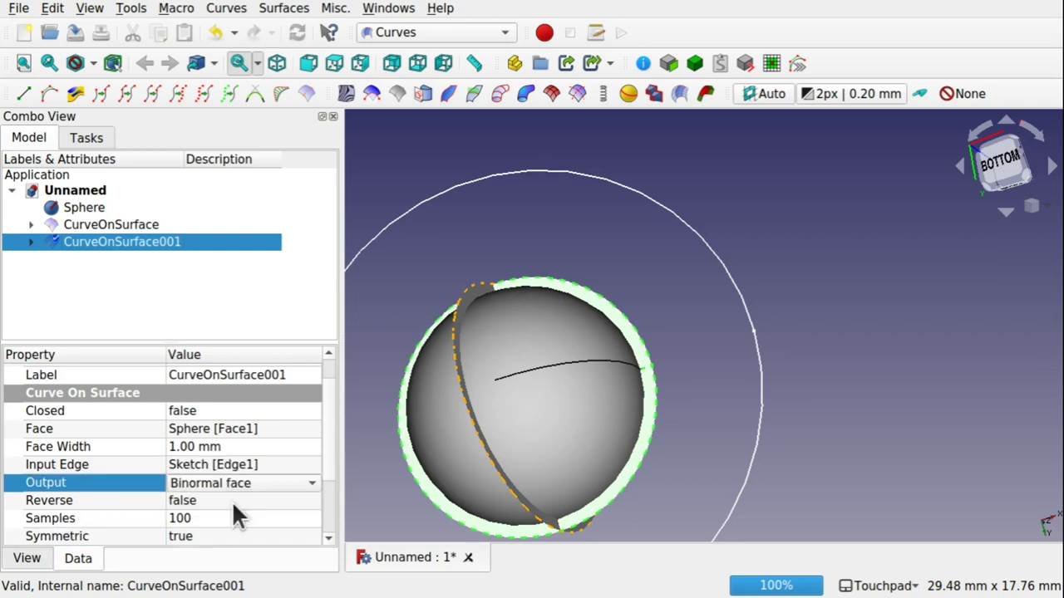
pyautogui.click(723, 388)
pyautogui.moveTo(722, 385); pyautogui.dragTo(715, 299, button='middle')
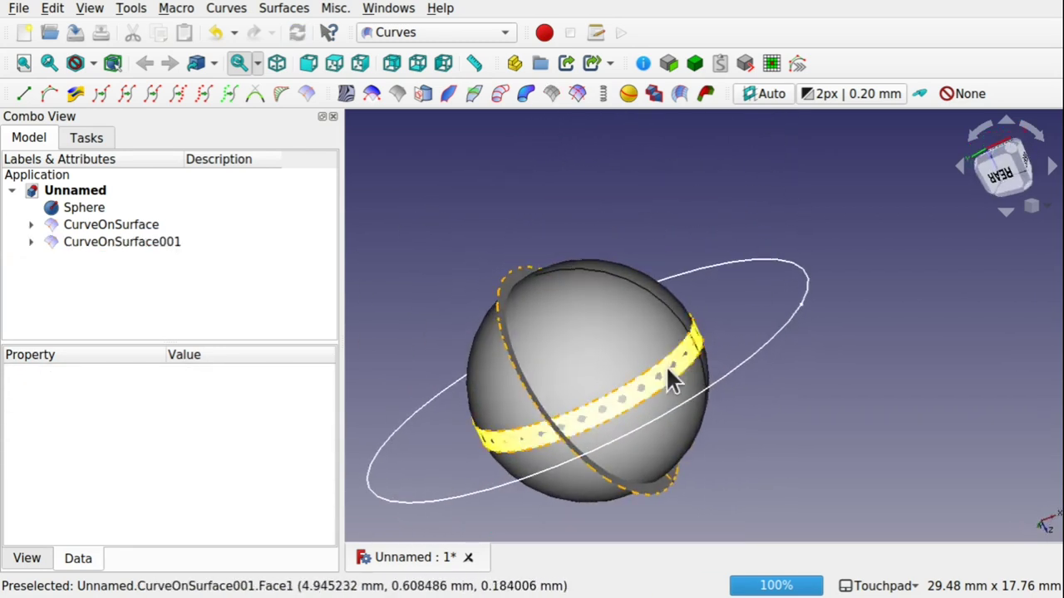
pyautogui.moveTo(791, 376); pyautogui.dragTo(789, 340, button='middle')
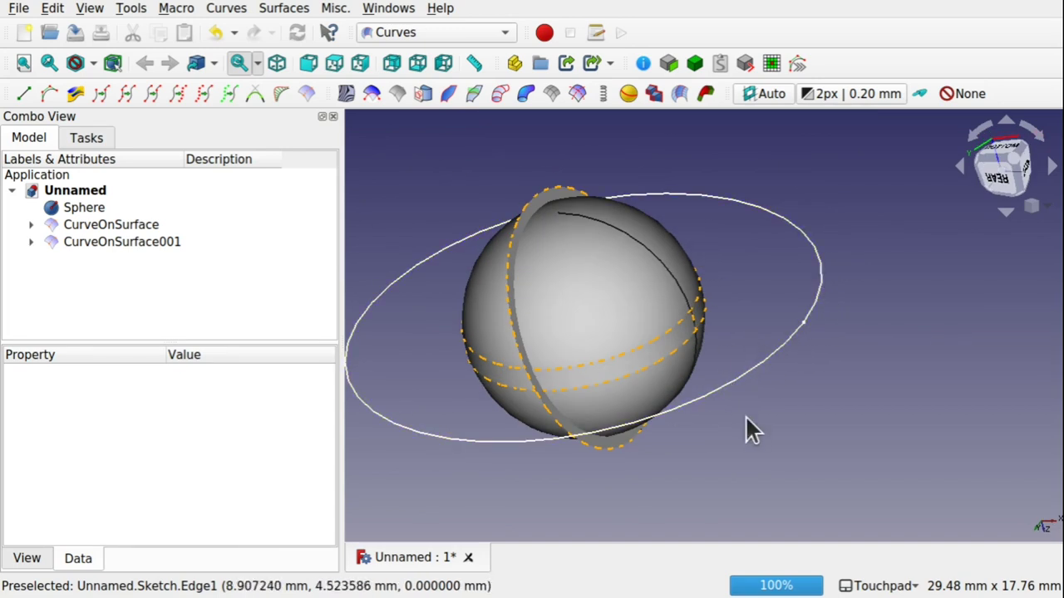
pyautogui.moveTo(707, 358); pyautogui.dragTo(569, 374, button='middle')
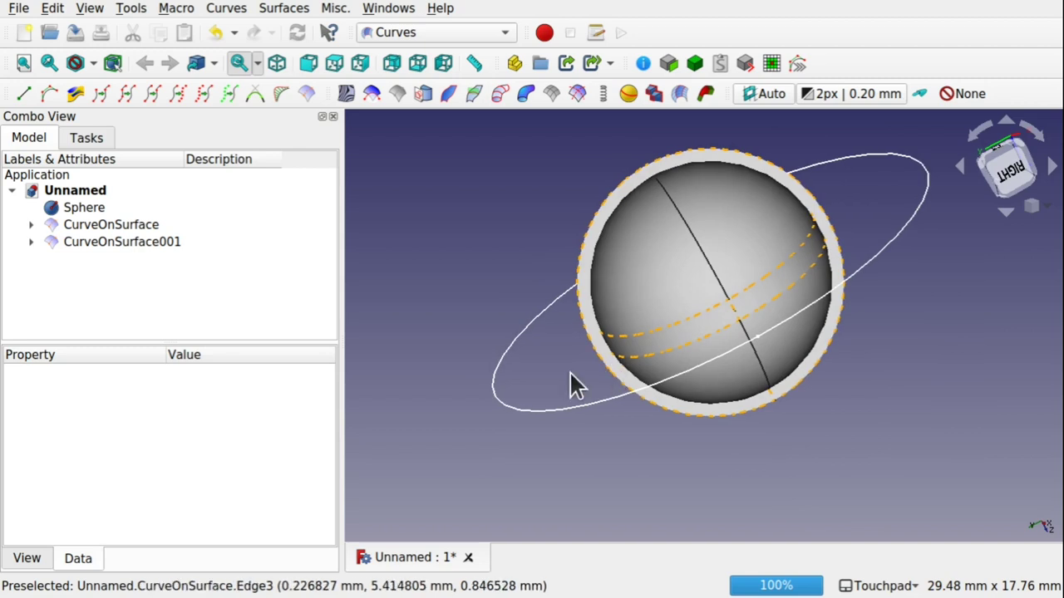
# - Set the Face Width of the second CurveOnSurface's binormal band to 2 mm
pyautogui.click(91, 244)
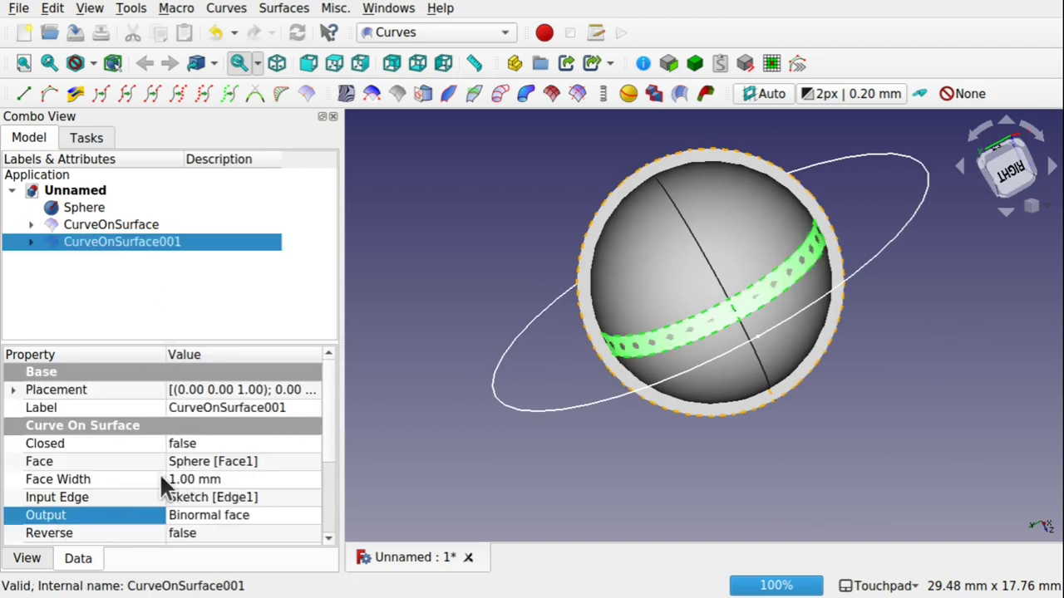
pyautogui.click(199, 476)
pyautogui.write('2')
pyautogui.press('Return')
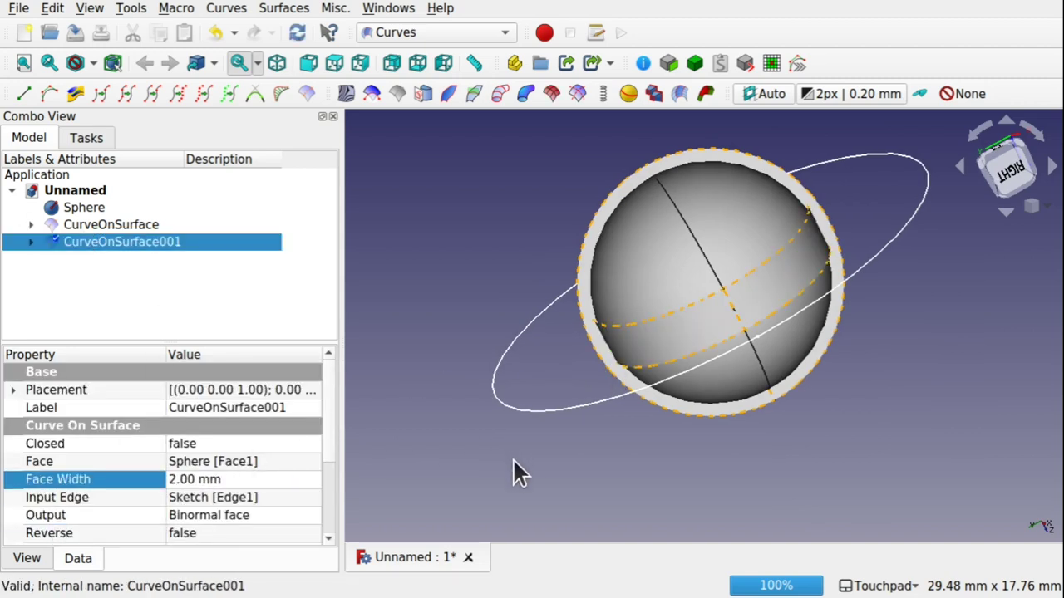
pyautogui.click(513, 457)
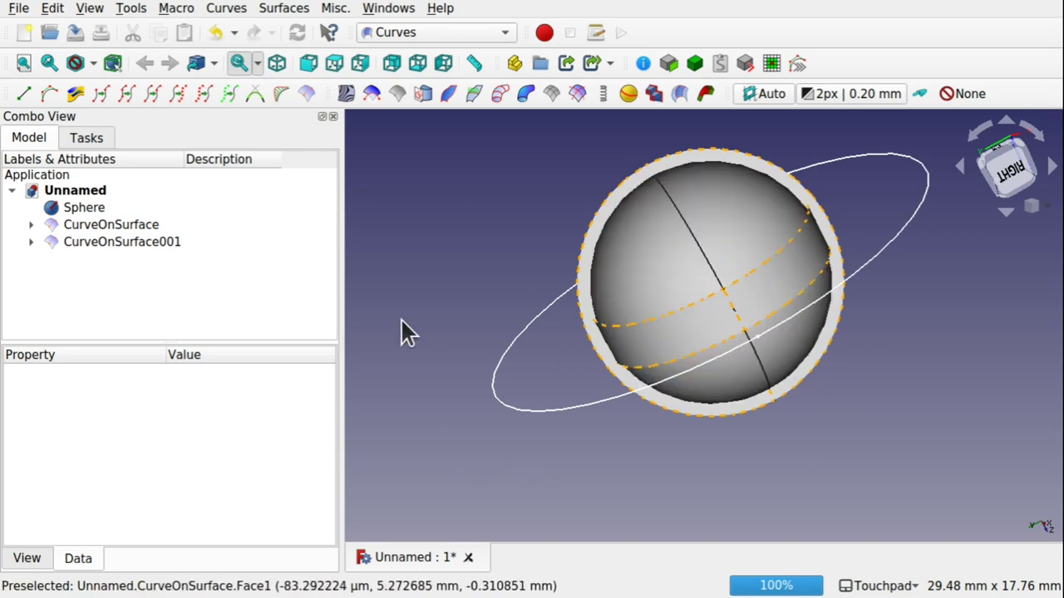
# - Switch to the Part workbench and start a 3D Offset of the first CurveOnSurface's face
pyautogui.click(615, 197)
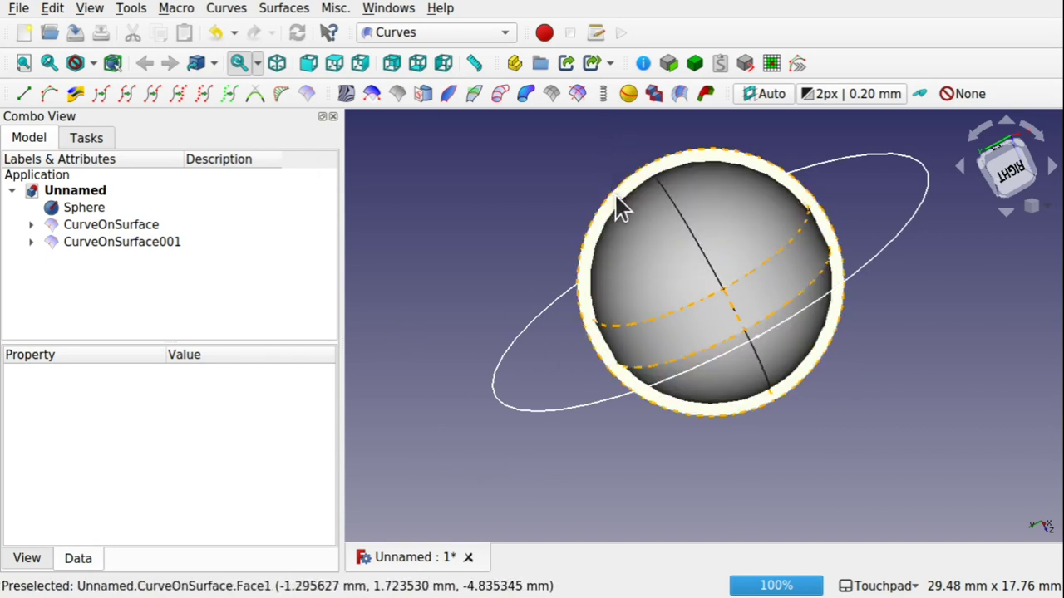
pyautogui.click(444, 32)
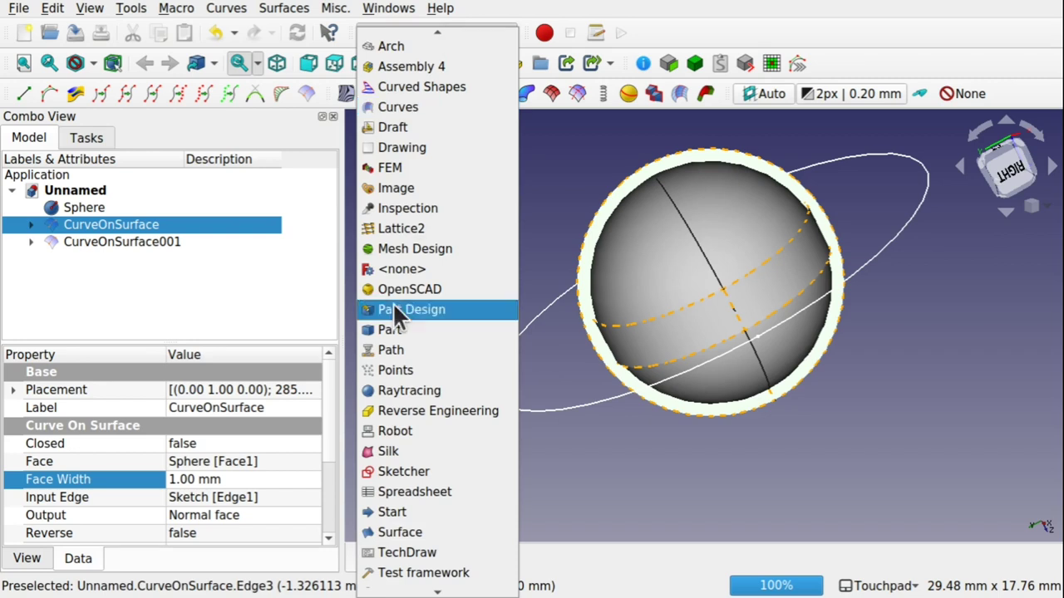
pyautogui.click(401, 331)
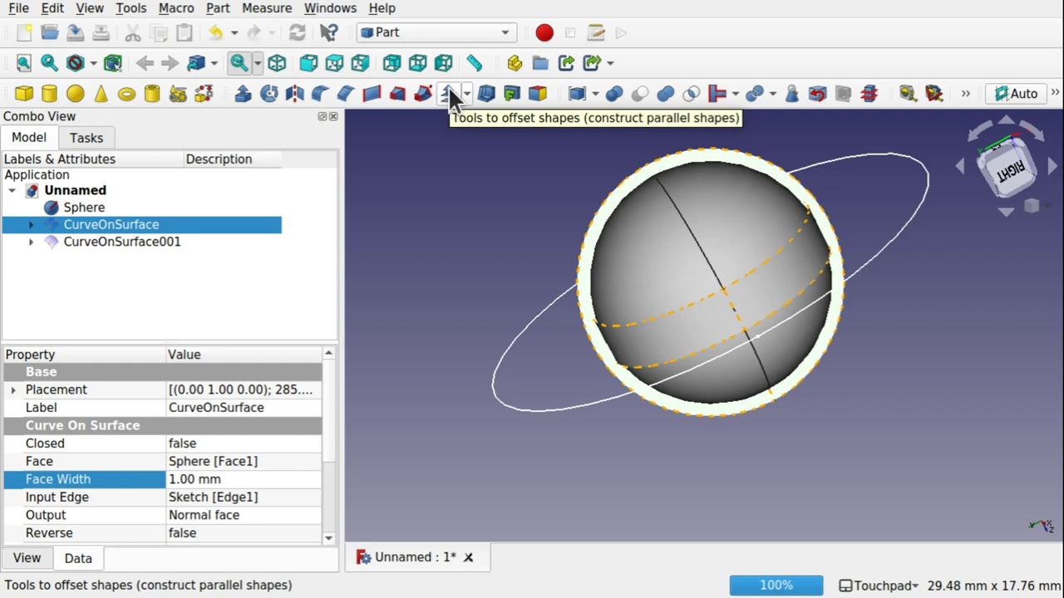
pyautogui.click(218, 10)
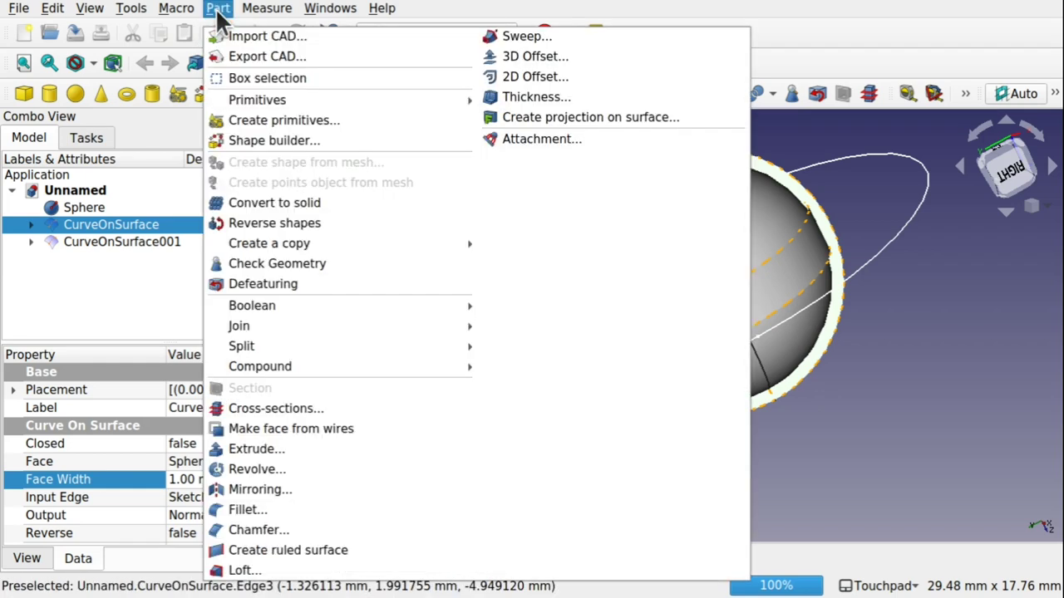
pyautogui.click(552, 58)
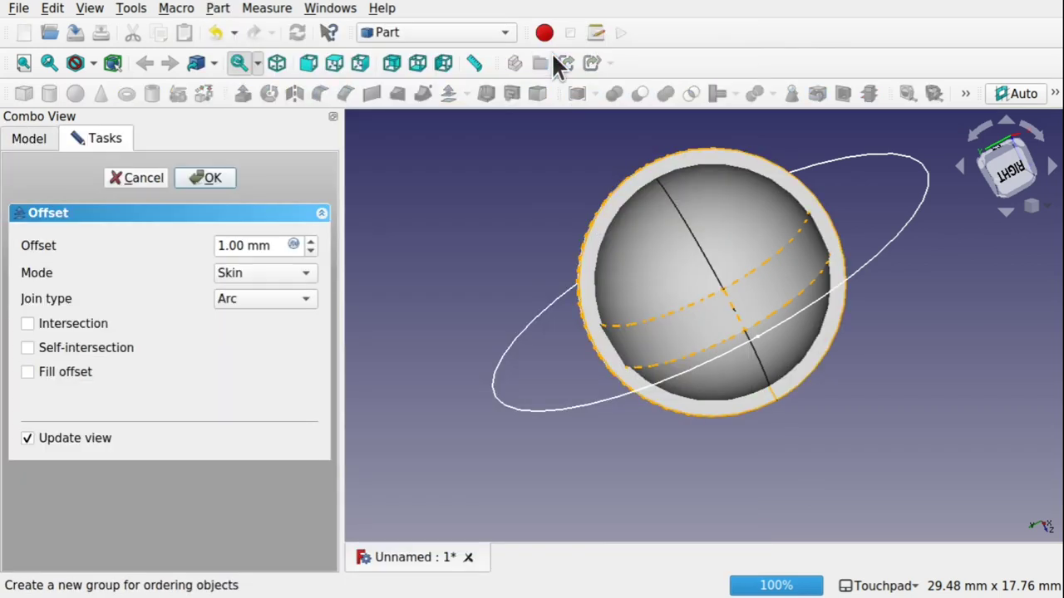
# - Offset the first CurveOnSurface's face by 0.2 mm with Fill offset enabled and apply the 3D Offset
pyautogui.keyDown('alt'); pyautogui.moveTo(574, 205); pyautogui.dragTo(468, 190); pyautogui.keyUp('alt')
pyautogui.scroll(2, 470, 193)
pyautogui.keyDown('alt'); pyautogui.moveTo(466, 181); pyautogui.dragTo(528, 234); pyautogui.keyUp('alt')
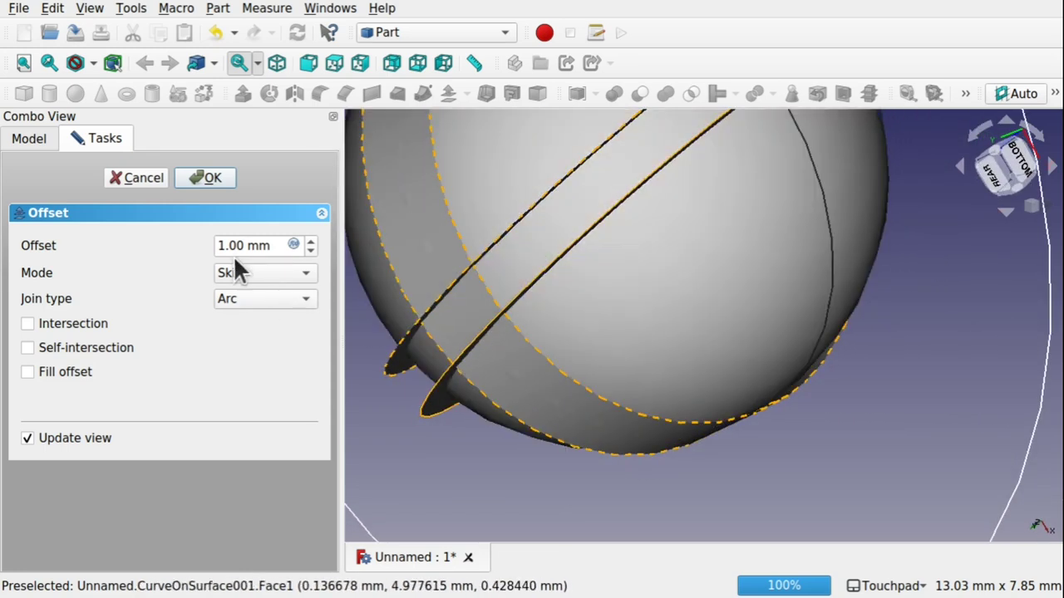
pyautogui.moveTo(246, 248); pyautogui.dragTo(170, 261)
pyautogui.write('0.2')
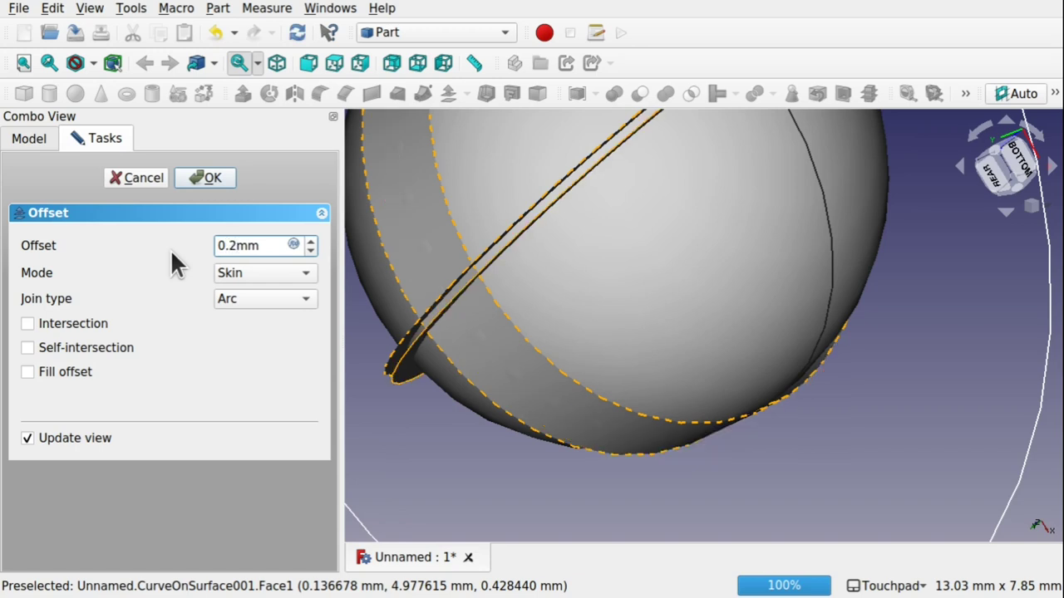
pyautogui.click(27, 372)
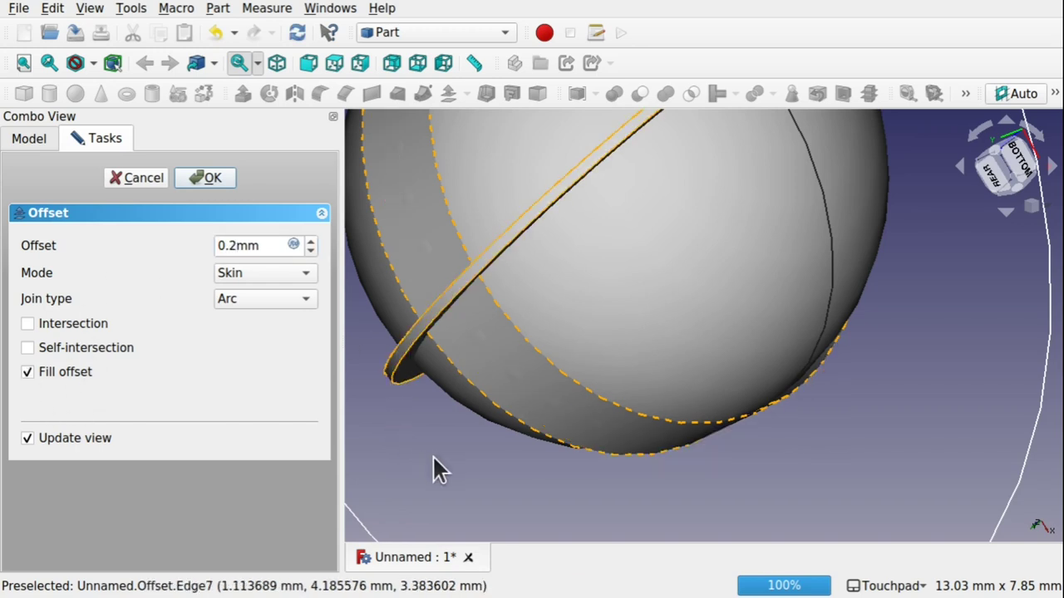
pyautogui.click(207, 178)
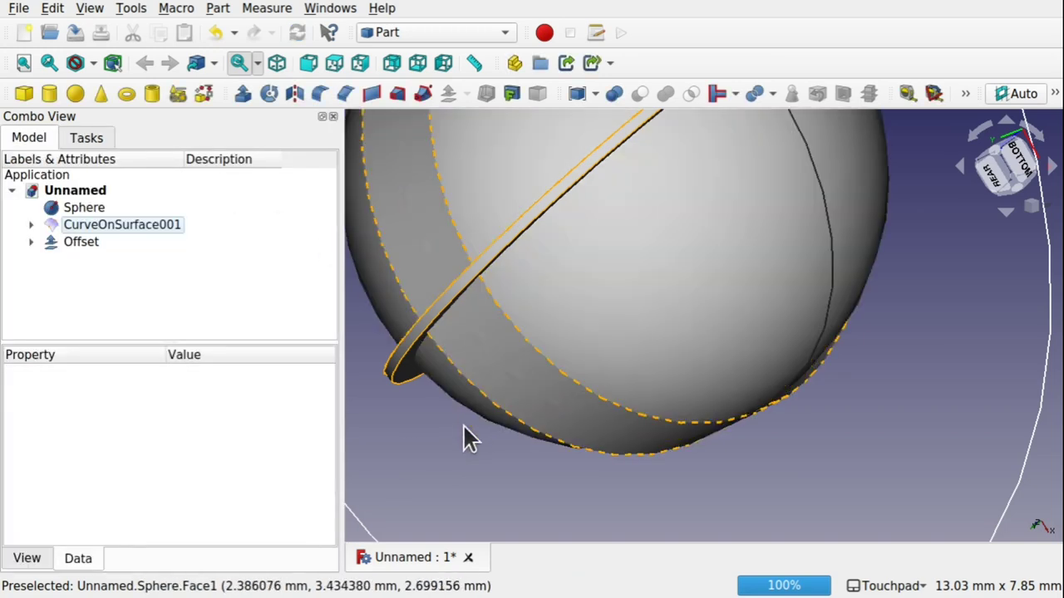
# - Start a 3D Offset of the second CurveOnSurface's binormal band
pyautogui.keyDown('alt'); pyautogui.moveTo(463, 435); pyautogui.dragTo(468, 404); pyautogui.keyUp('alt')
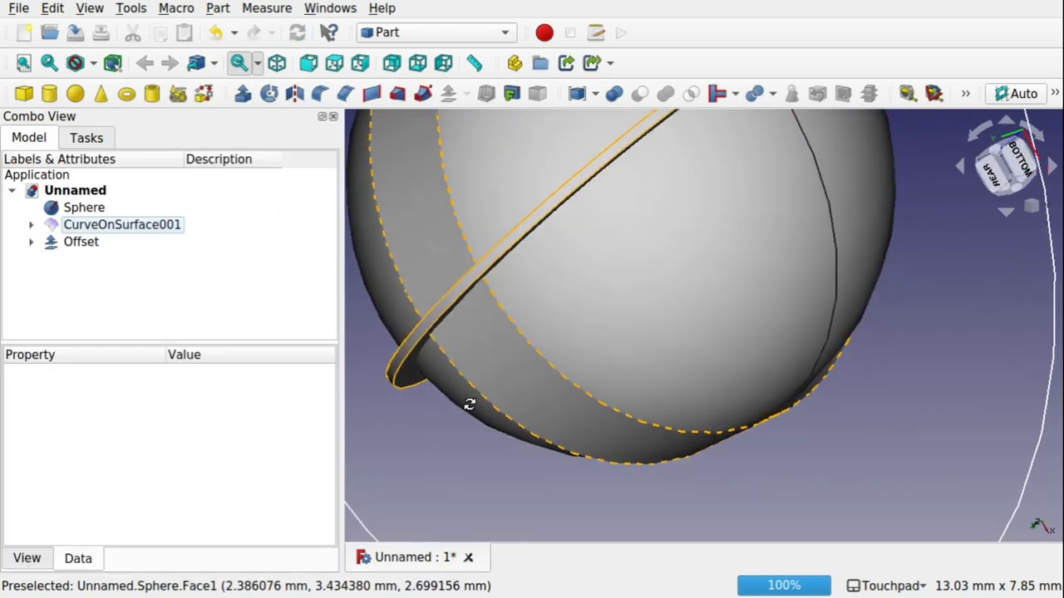
pyautogui.click(513, 387)
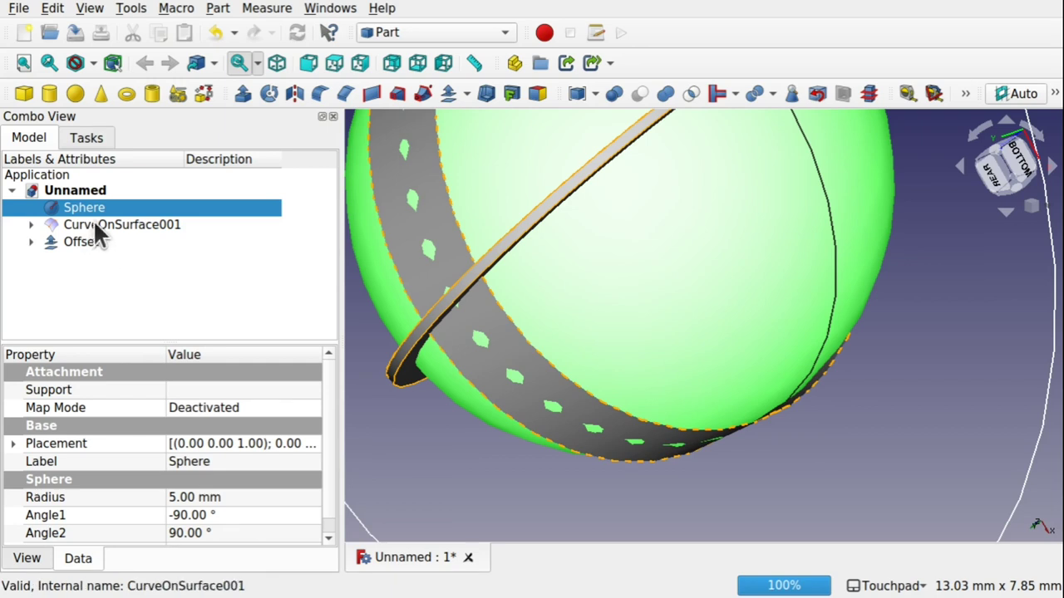
pyautogui.click(94, 223)
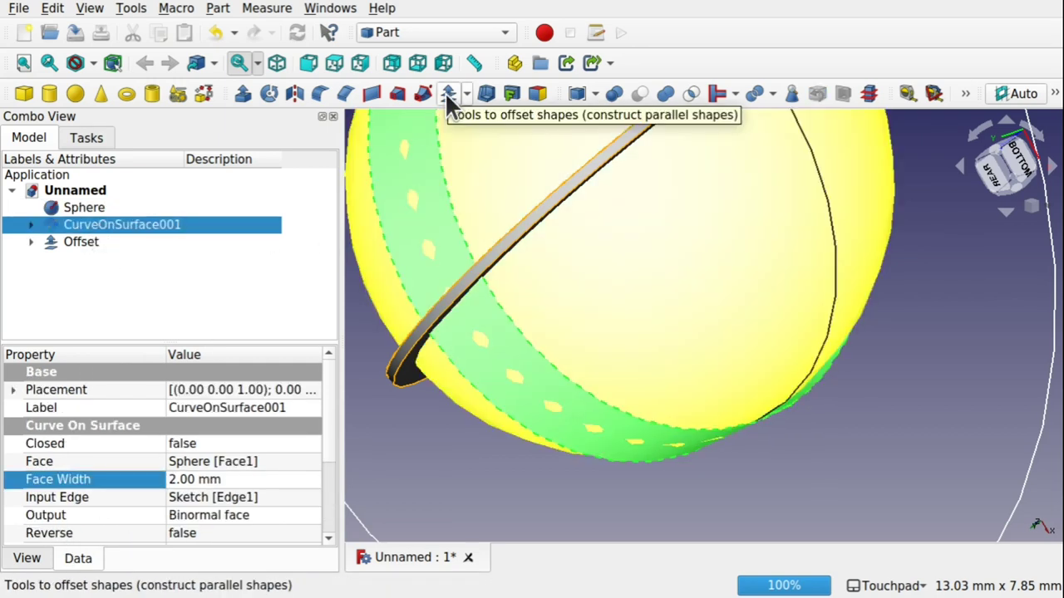
pyautogui.click(467, 94)
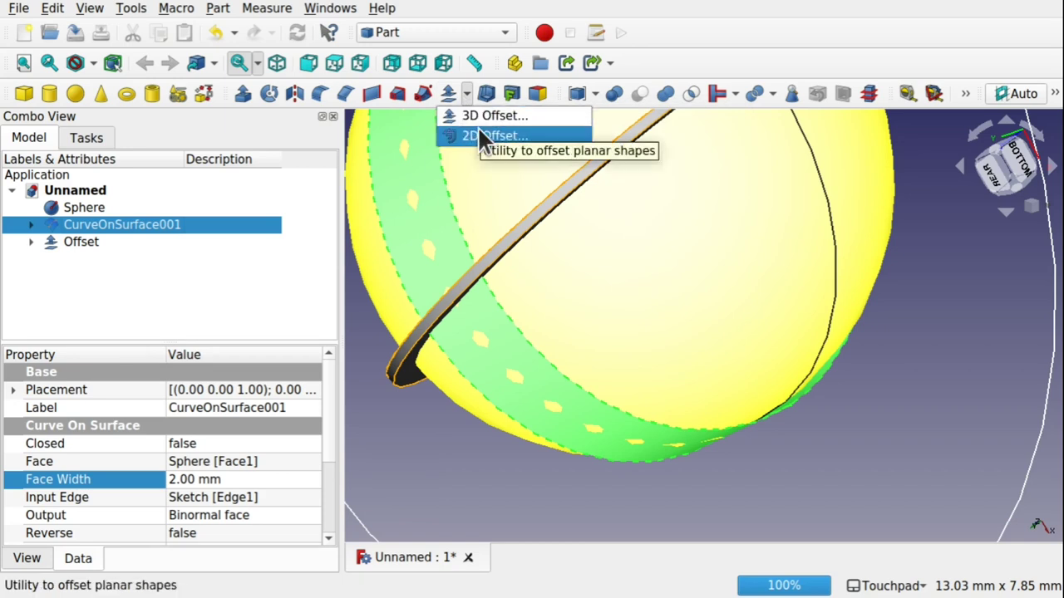
pyautogui.click(478, 116)
pyautogui.moveTo(591, 297); pyautogui.dragTo(514, 251)
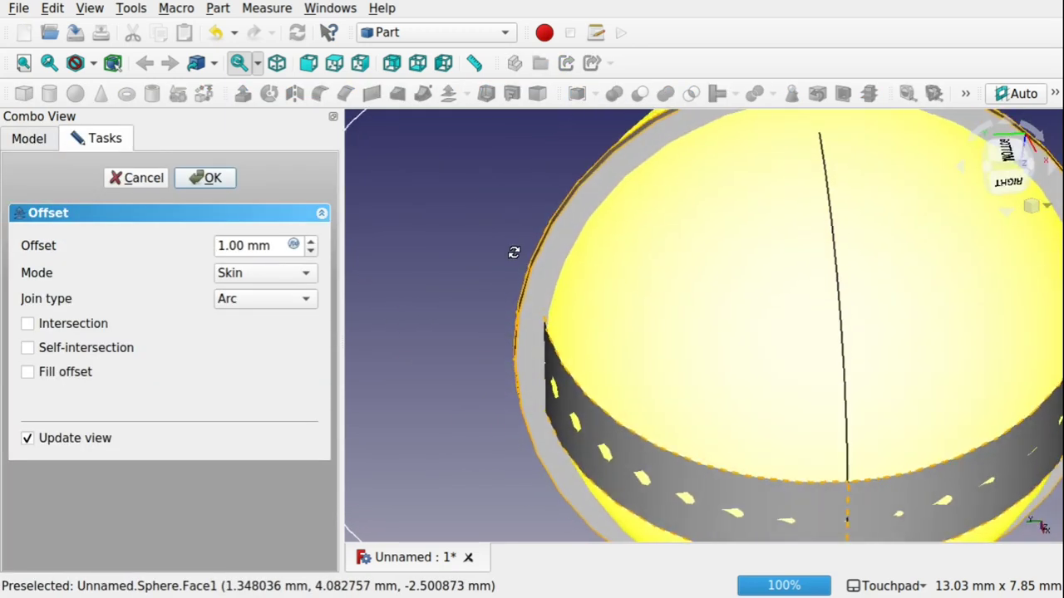
# - Set the binormal band's offset to -0.1 mm, enable Fill offset and apply the 3D Offset
pyautogui.click(223, 246)
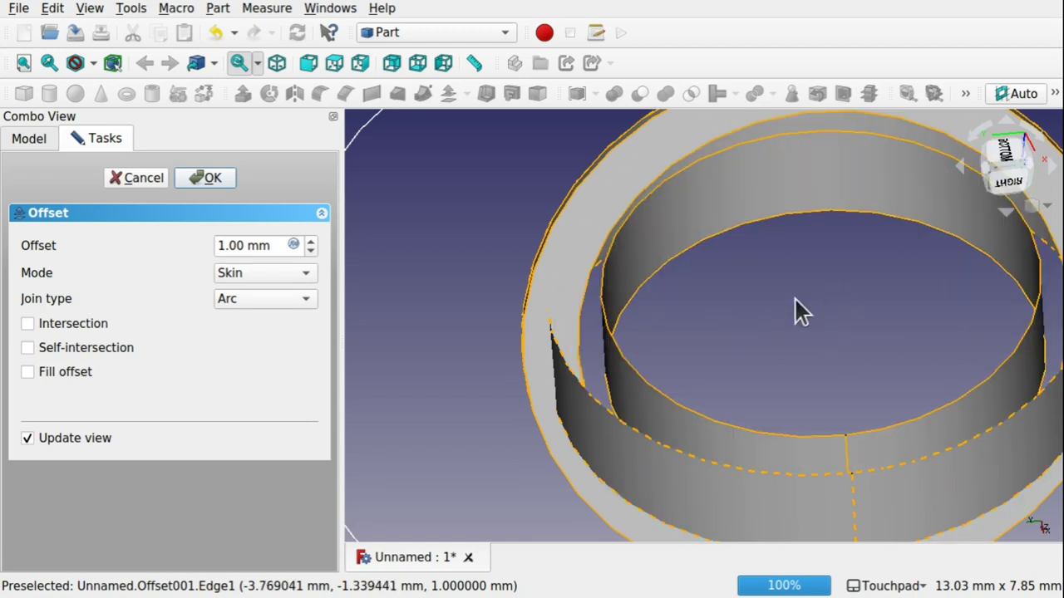
pyautogui.click(219, 244)
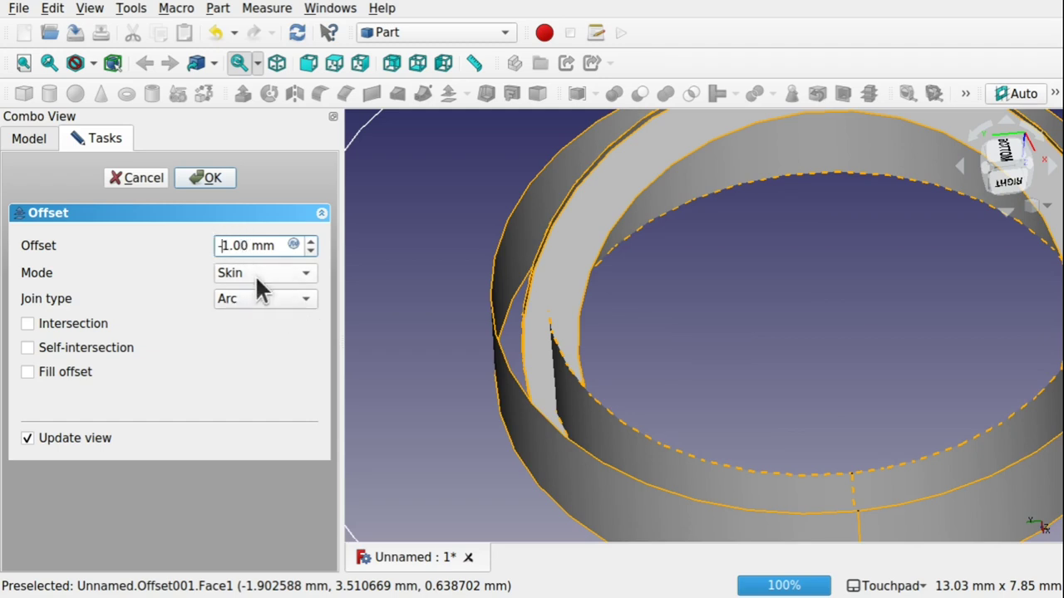
pyautogui.press('Down')
pyautogui.press('Up')
pyautogui.press('Up')
pyautogui.press('Up')
pyautogui.press('Up')
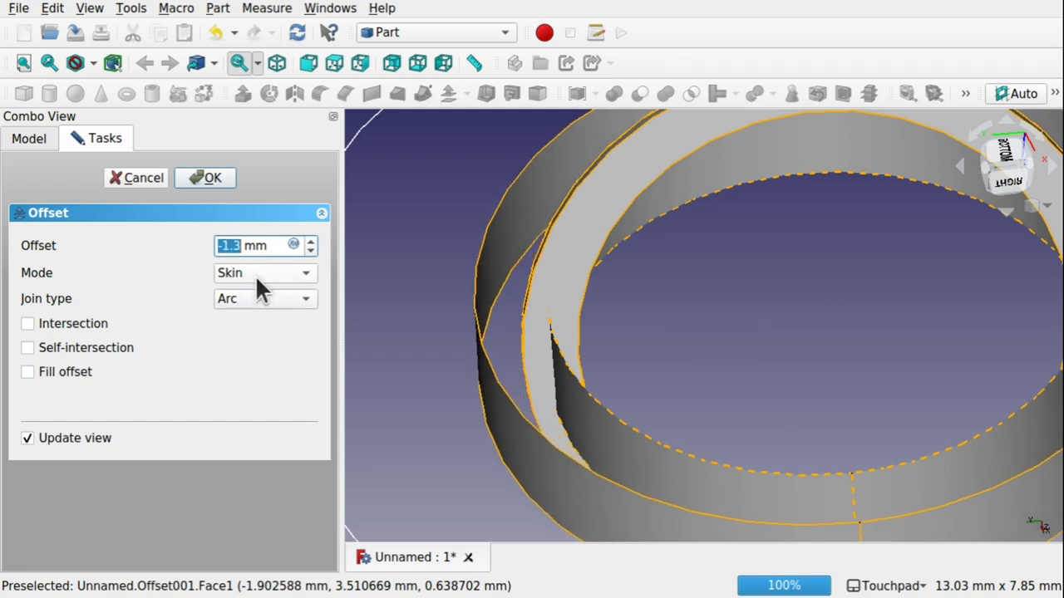
pyautogui.press('Up')
pyautogui.press('Up')
pyautogui.press('Up')
pyautogui.press('Up')
pyautogui.press('Up')
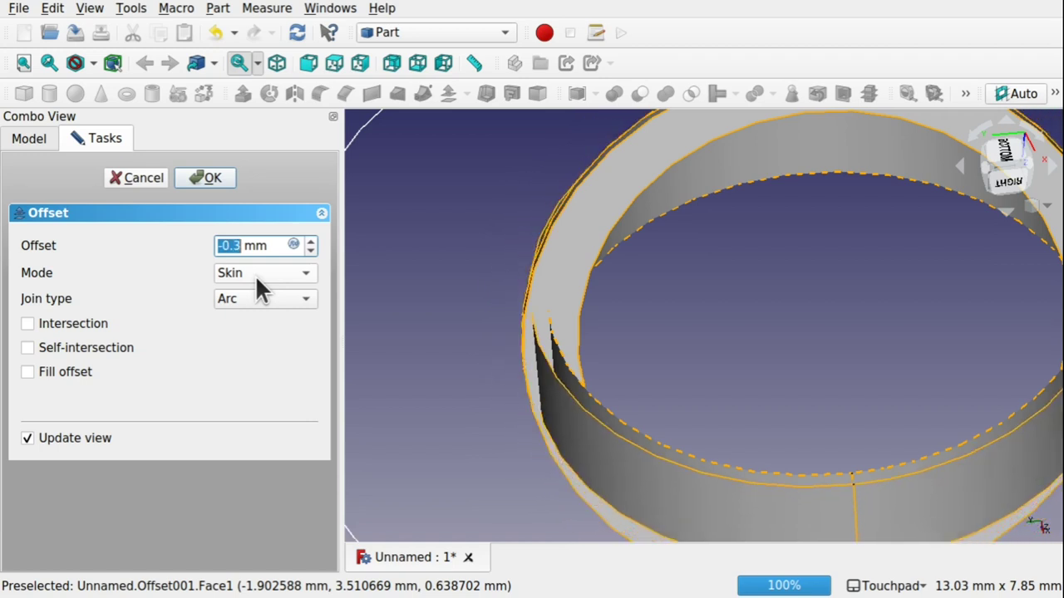
pyautogui.press('Up')
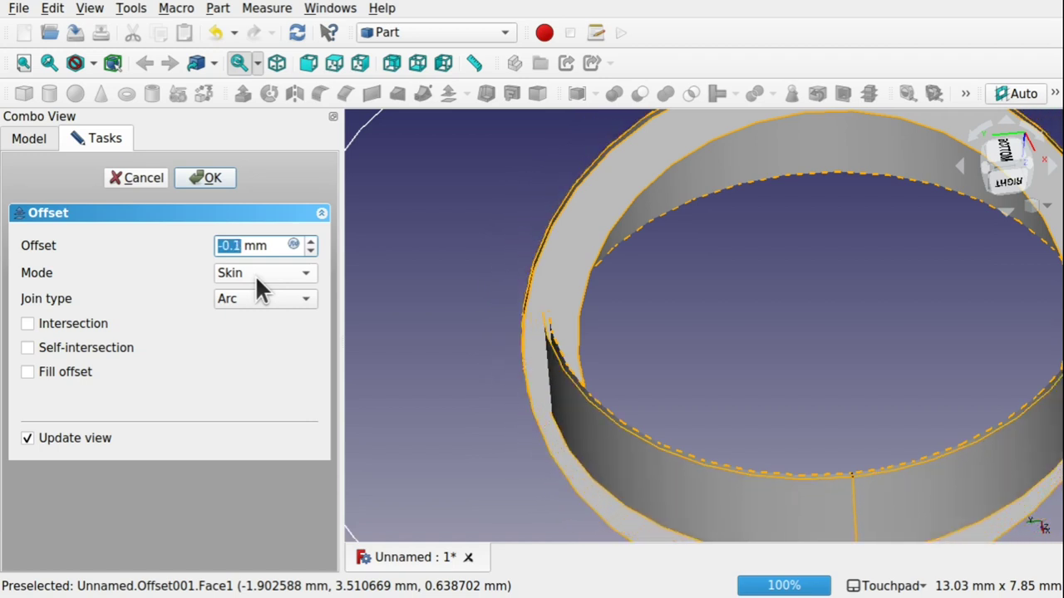
pyautogui.click(65, 373)
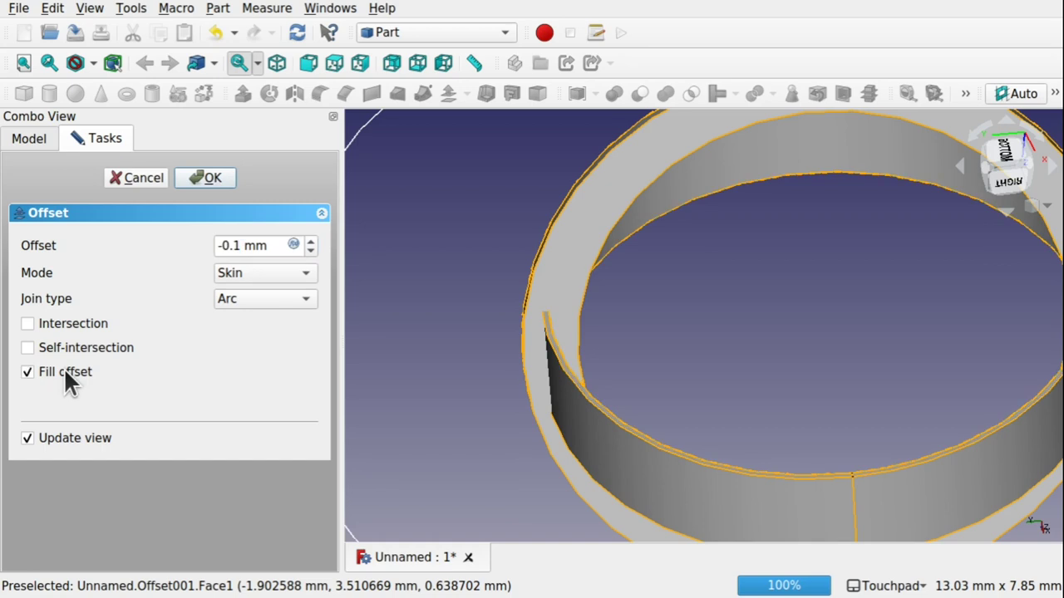
pyautogui.click(208, 178)
# - Dismiss the low disk space notice and highlight each of the two offset solids to compare them
pyautogui.click(464, 298)
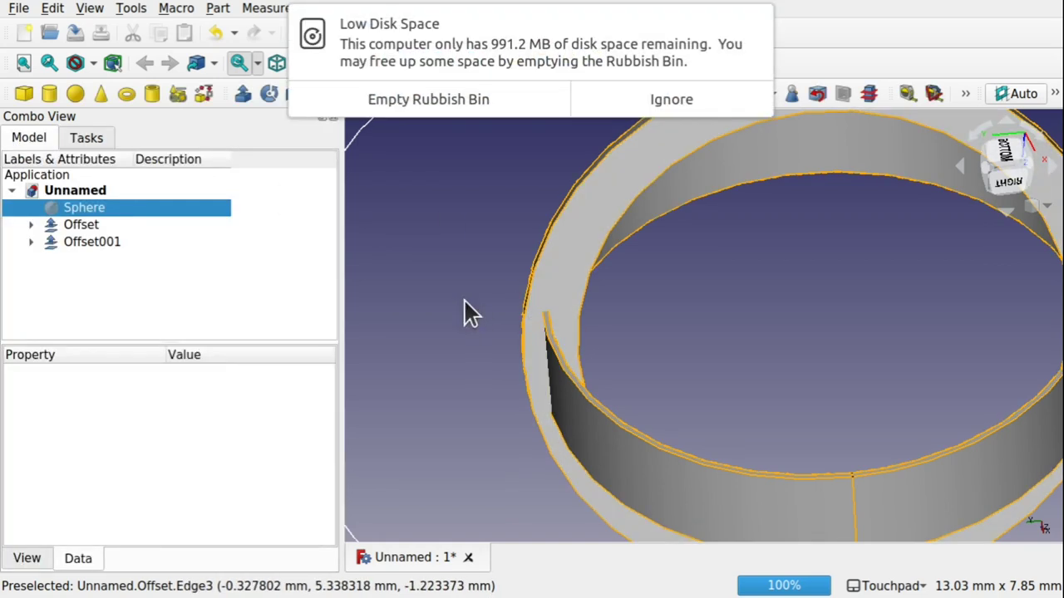
pyautogui.click(695, 98)
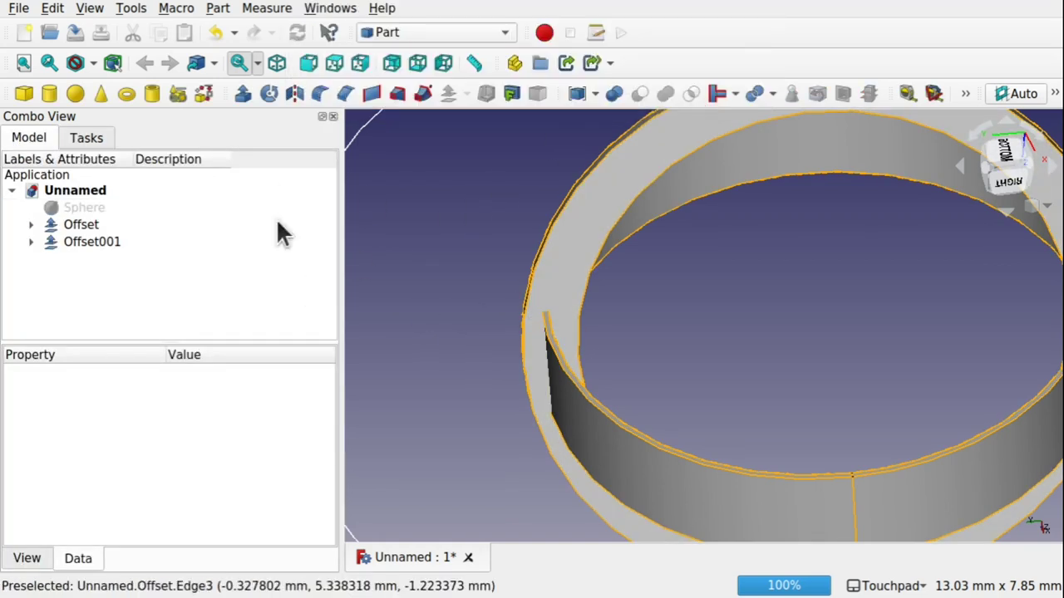
pyautogui.click(82, 242)
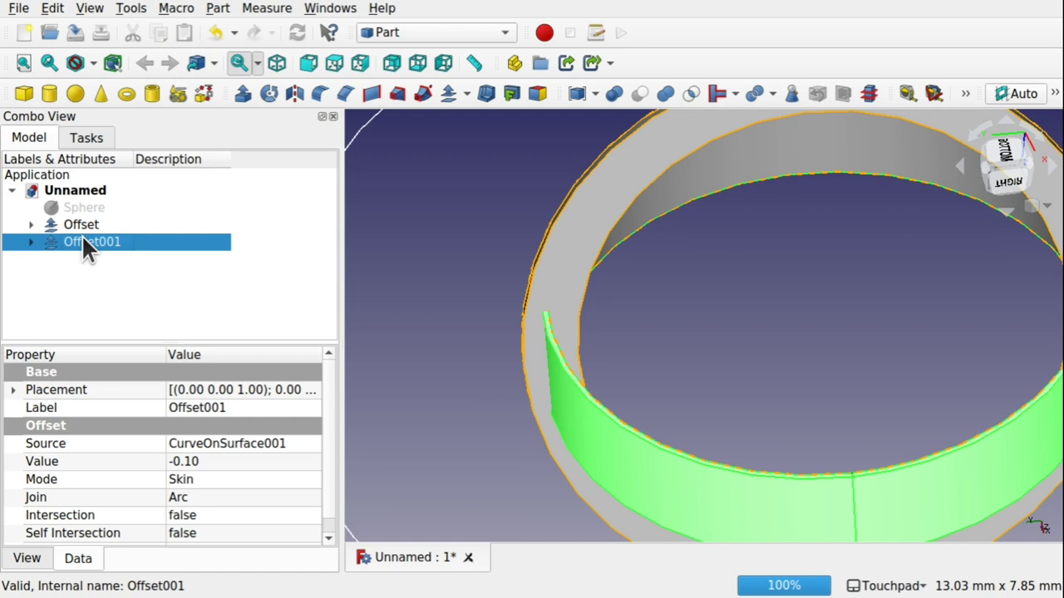
pyautogui.click(83, 226)
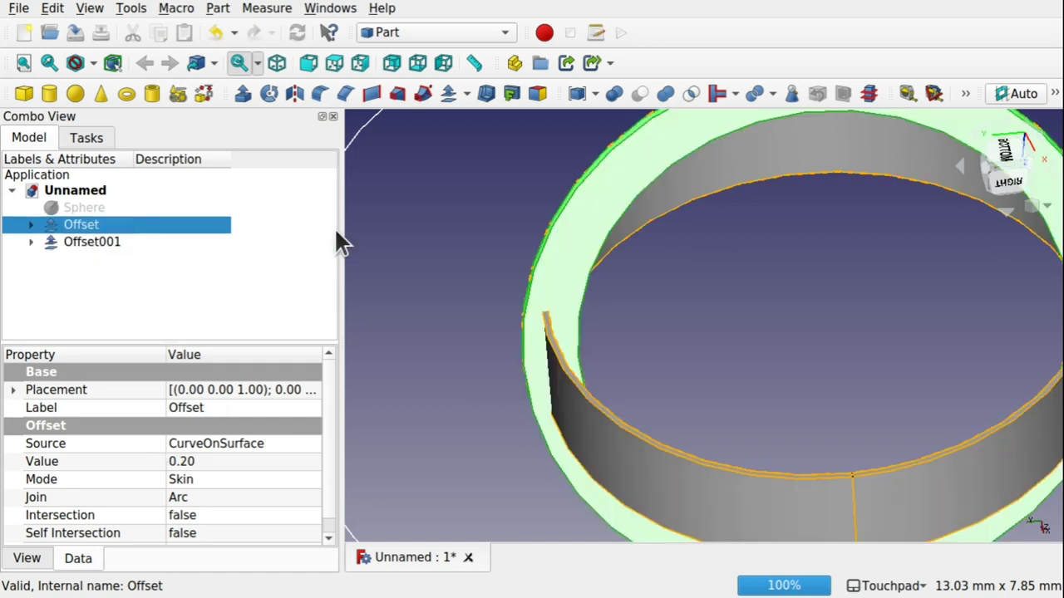
pyautogui.scroll(-2, 483, 371)
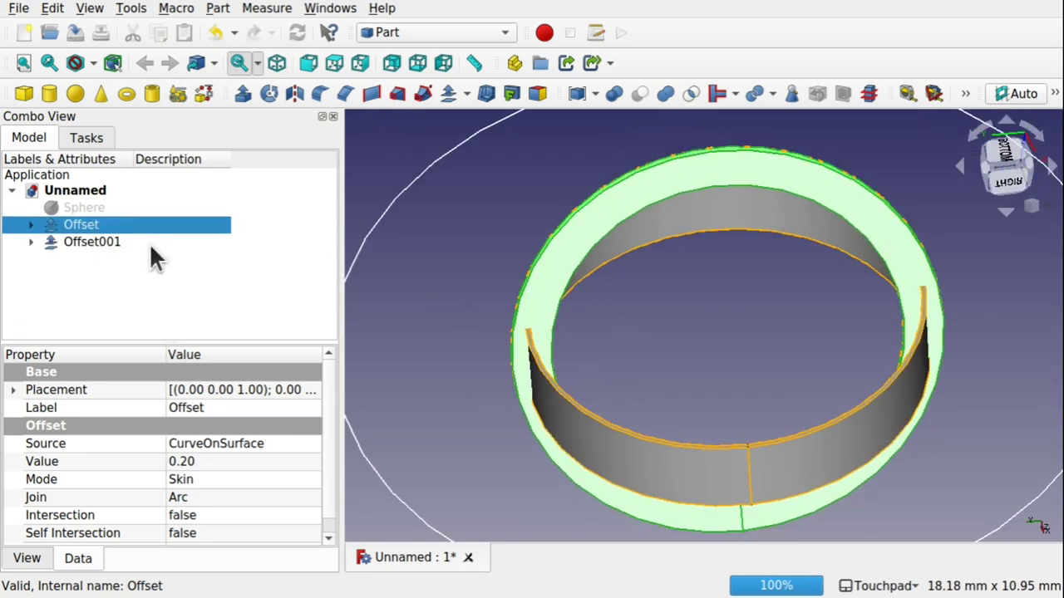
# - Show the sphere again and subtract the first offset ring from it with a Boolean Cut
pyautogui.click(89, 207)
pyautogui.press('space')
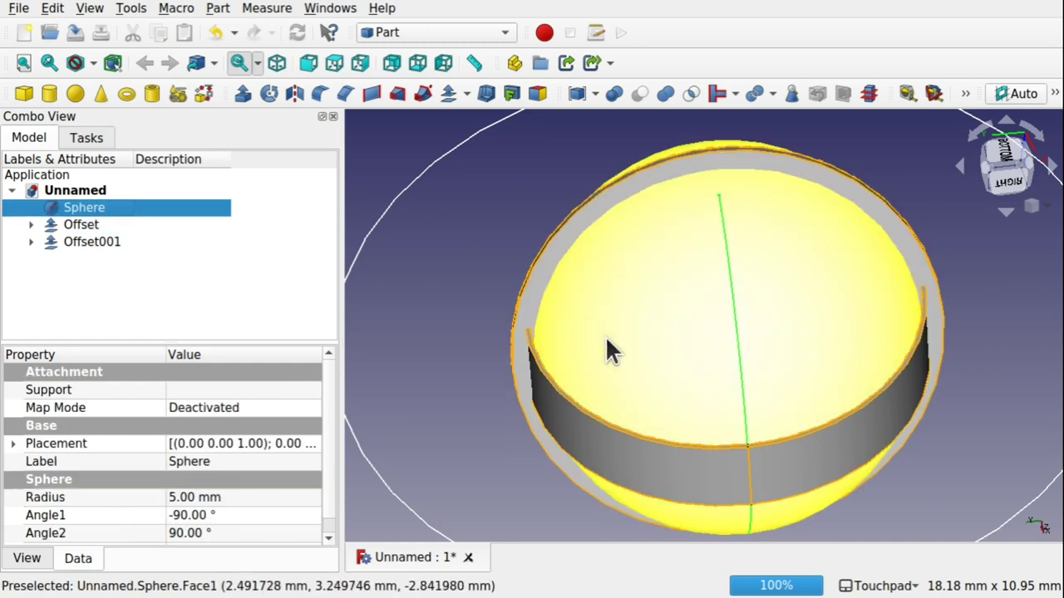
pyautogui.keyDown('alt'); pyautogui.moveTo(608, 349); pyautogui.dragTo(587, 316); pyautogui.keyUp('alt')
pyautogui.click(566, 277)
pyautogui.click(649, 348)
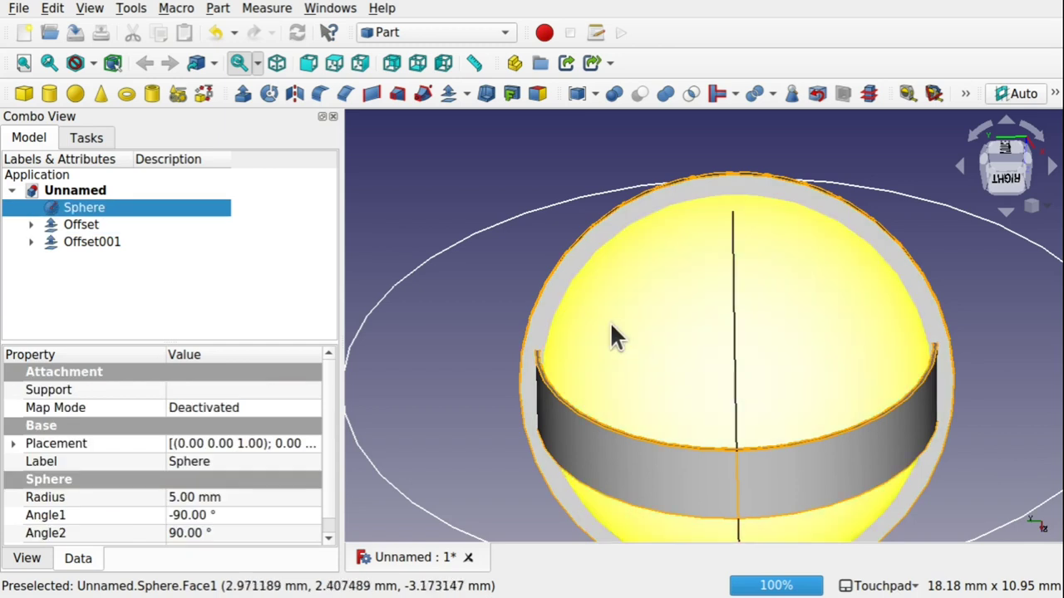
pyautogui.keyDown('ctrl'); pyautogui.click(556, 283); pyautogui.keyUp('ctrl')
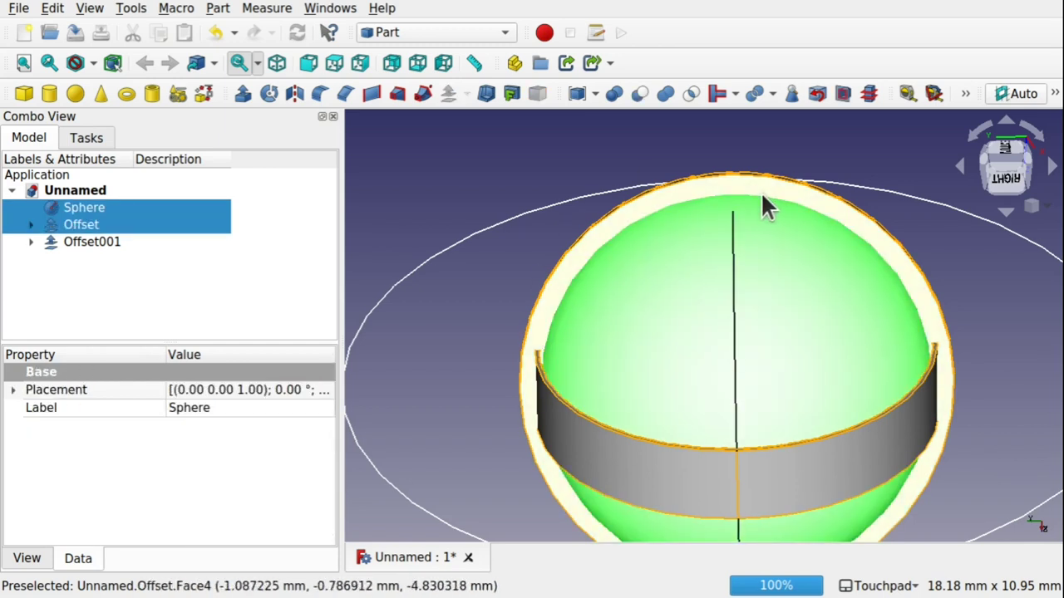
pyautogui.click(641, 94)
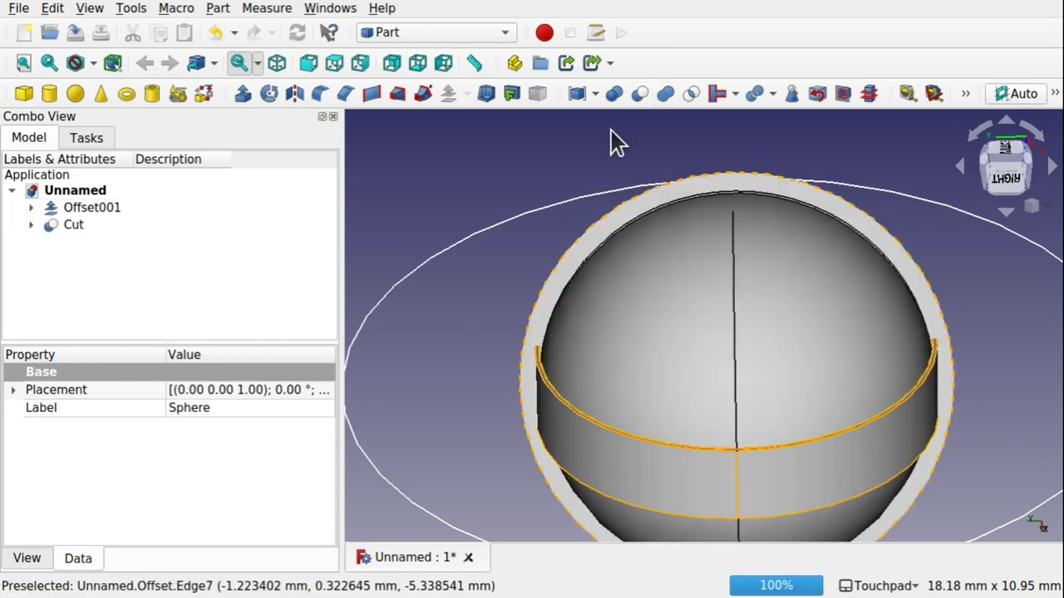
# - Expand the Cut down to the first CurveOnSurface's source sketch and hide that sketch
pyautogui.click(586, 260)
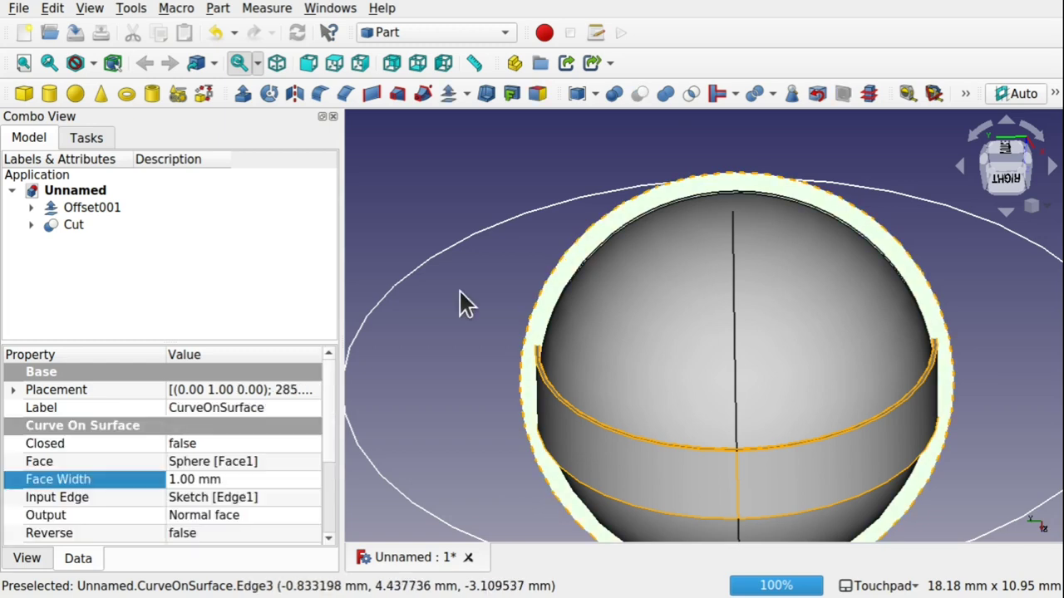
pyautogui.click(31, 224)
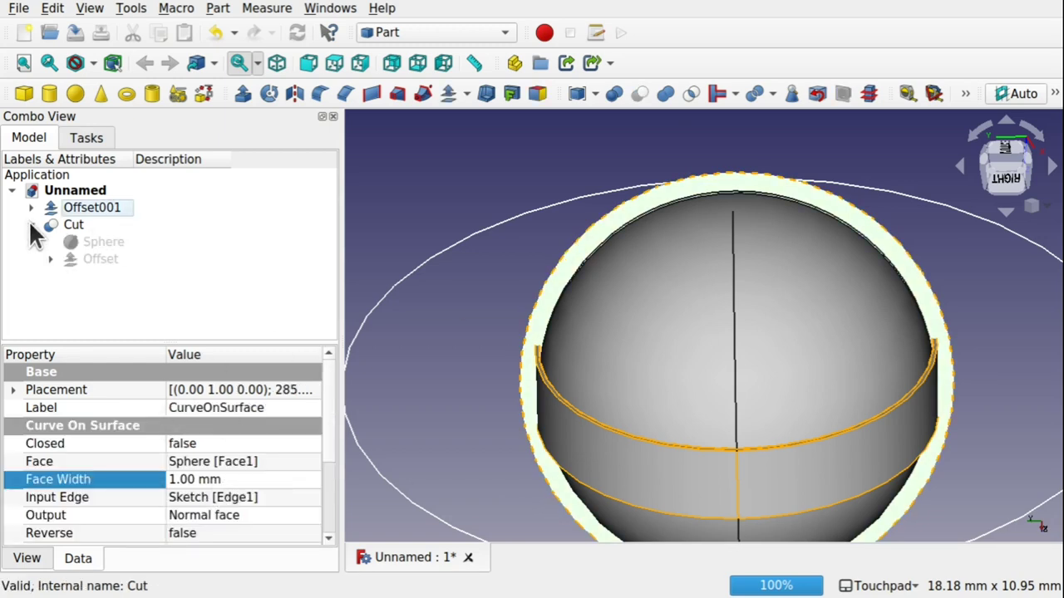
pyautogui.click(49, 257)
pyautogui.click(88, 304)
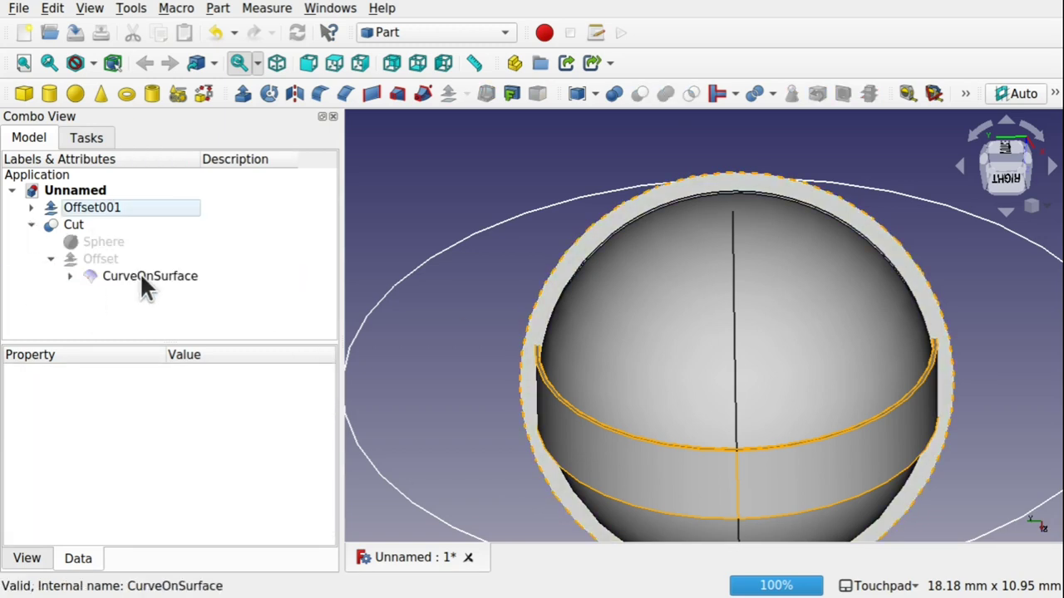
pyautogui.click(70, 276)
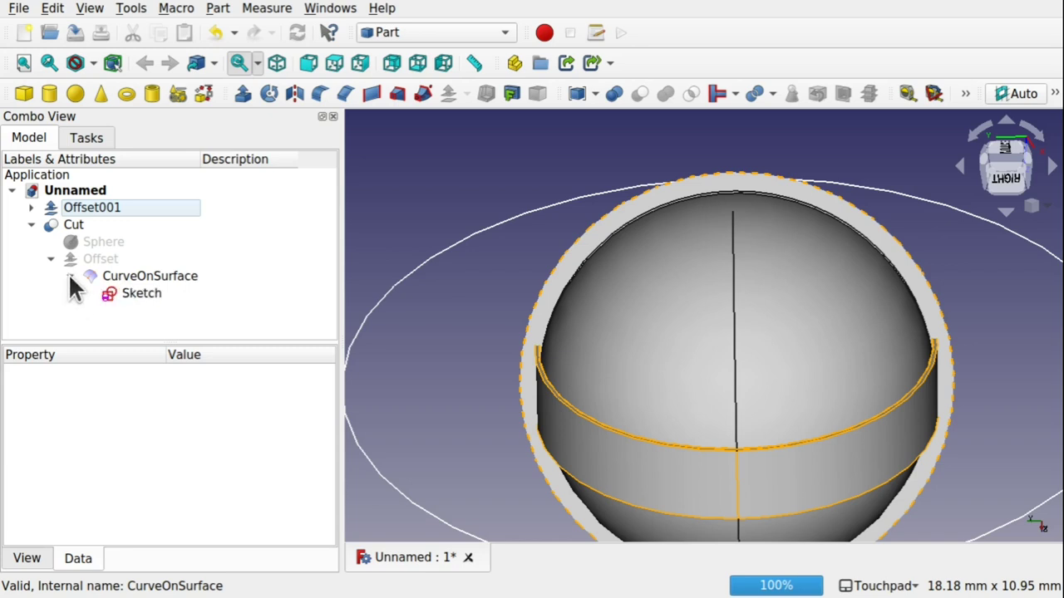
pyautogui.click(133, 294)
pyautogui.press('space')
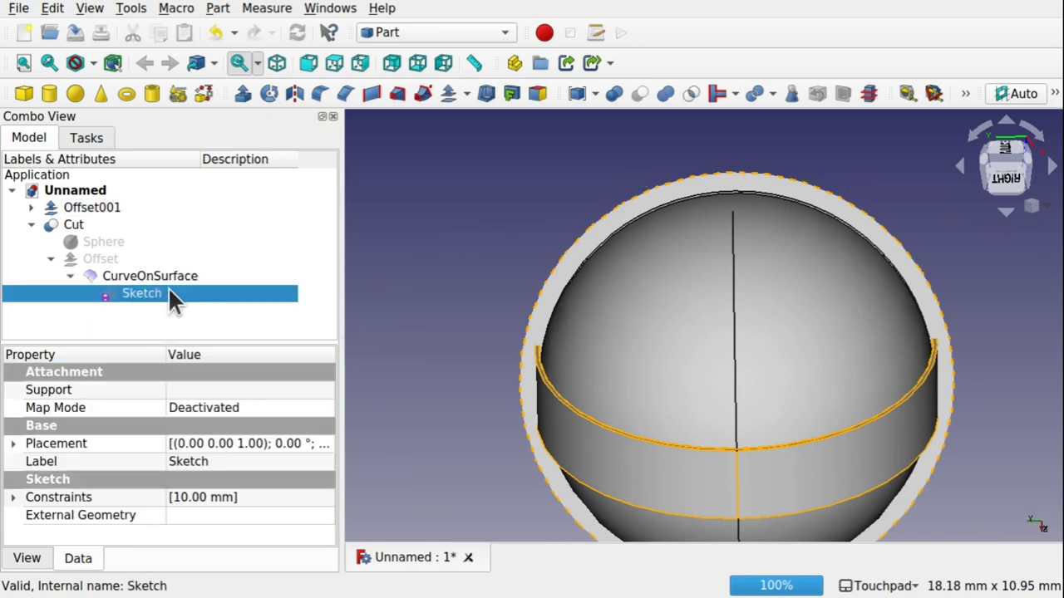
# - Hide the first CurveOnSurface inside the Cut and inspect the groove and the raised band around the sphere
pyautogui.click(625, 210)
pyautogui.click(70, 275)
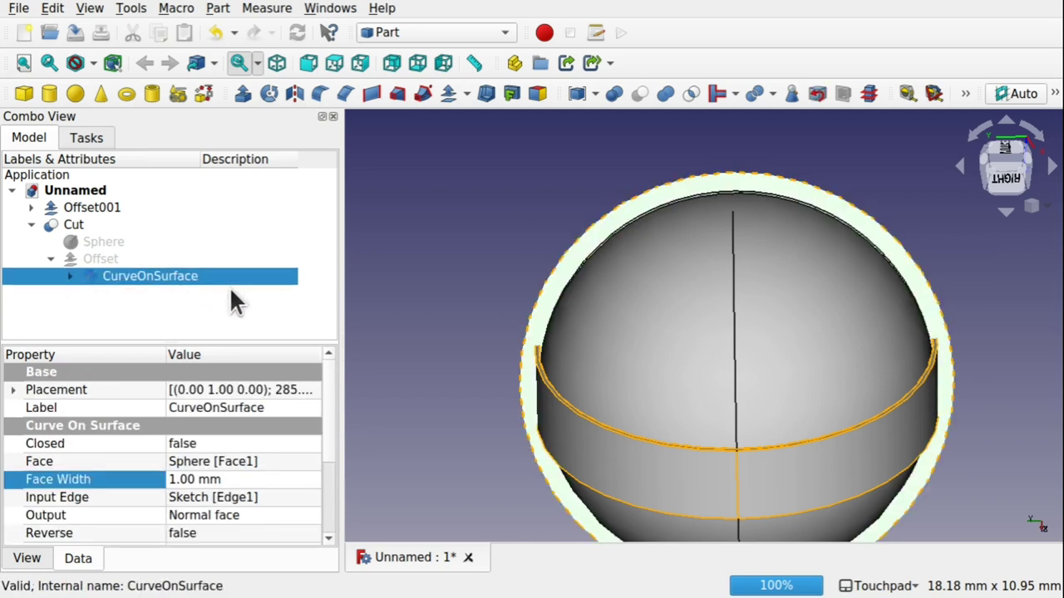
pyautogui.click(556, 196)
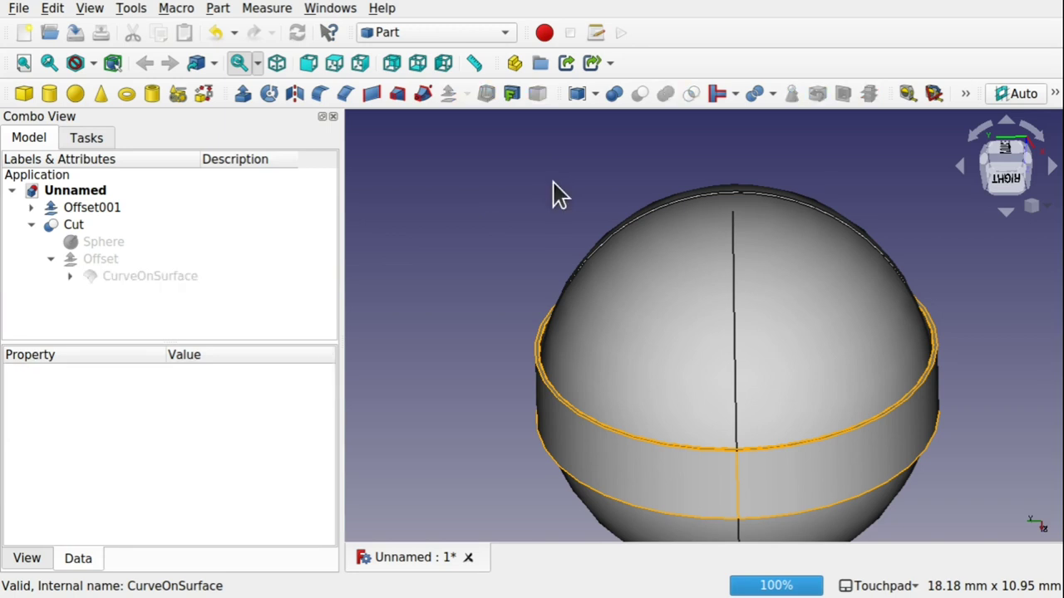
pyautogui.moveTo(787, 133); pyautogui.dragTo(1009, 312, button='middle')
pyautogui.scroll(2, 722, 297)
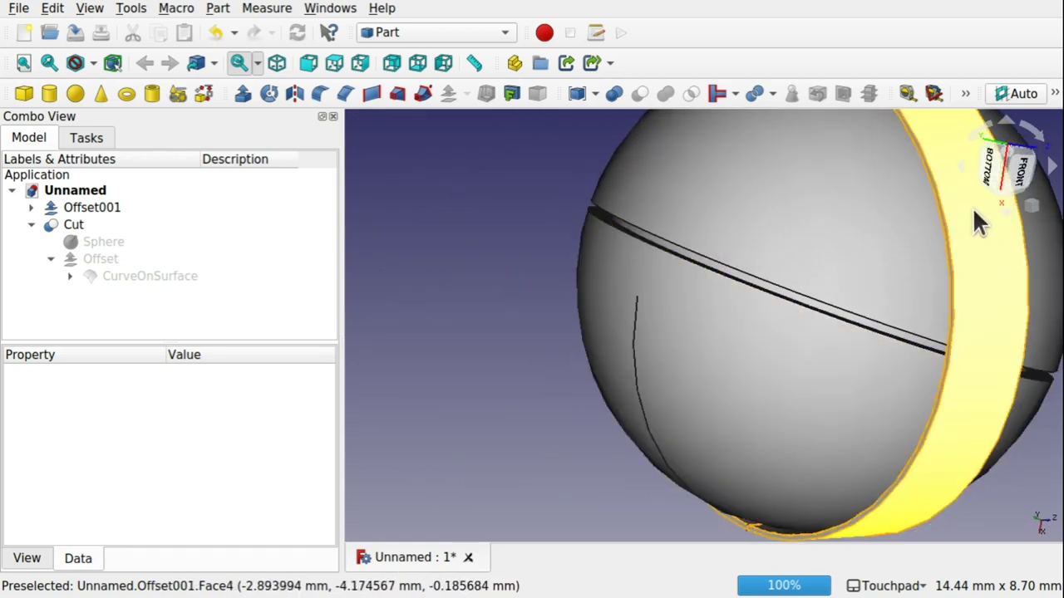
pyautogui.keyDown('shift'); pyautogui.moveTo(1000, 402); pyautogui.dragTo(674, 378, button='middle'); pyautogui.keyUp('shift')
pyautogui.scroll(-4, 771, 410)
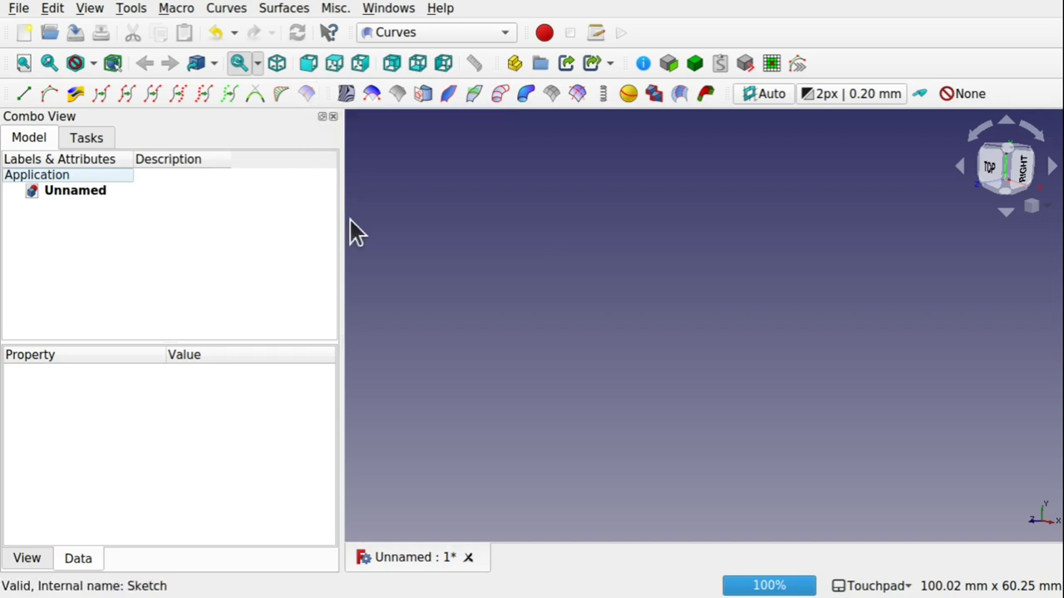
# - Narrow the Combo View and create a new sketch on the XY plane in the Sketcher workbench
pyautogui.moveTo(341, 239); pyautogui.dragTo(266, 249)
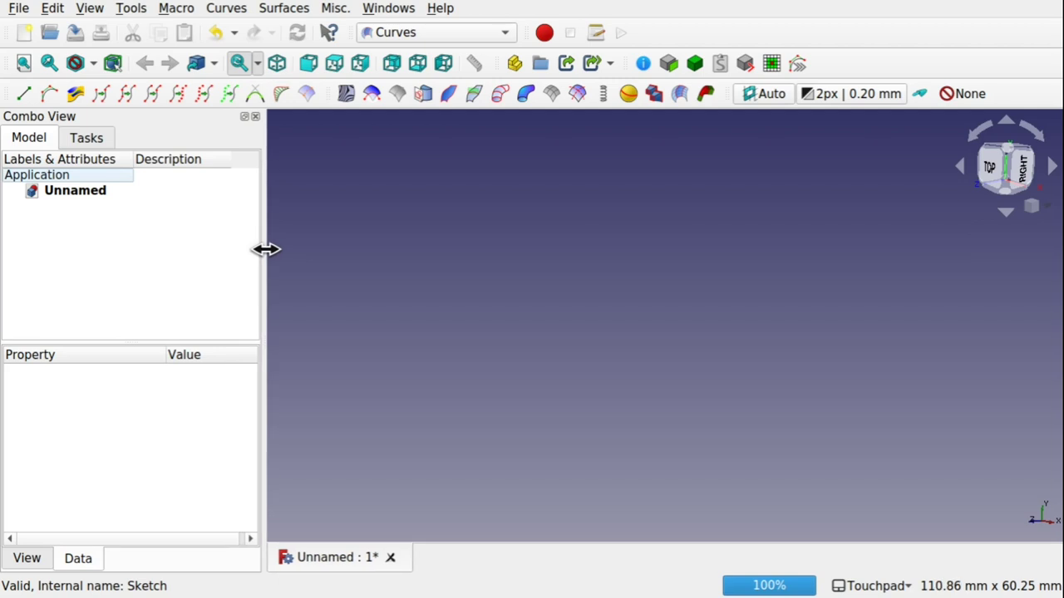
pyautogui.click(442, 37)
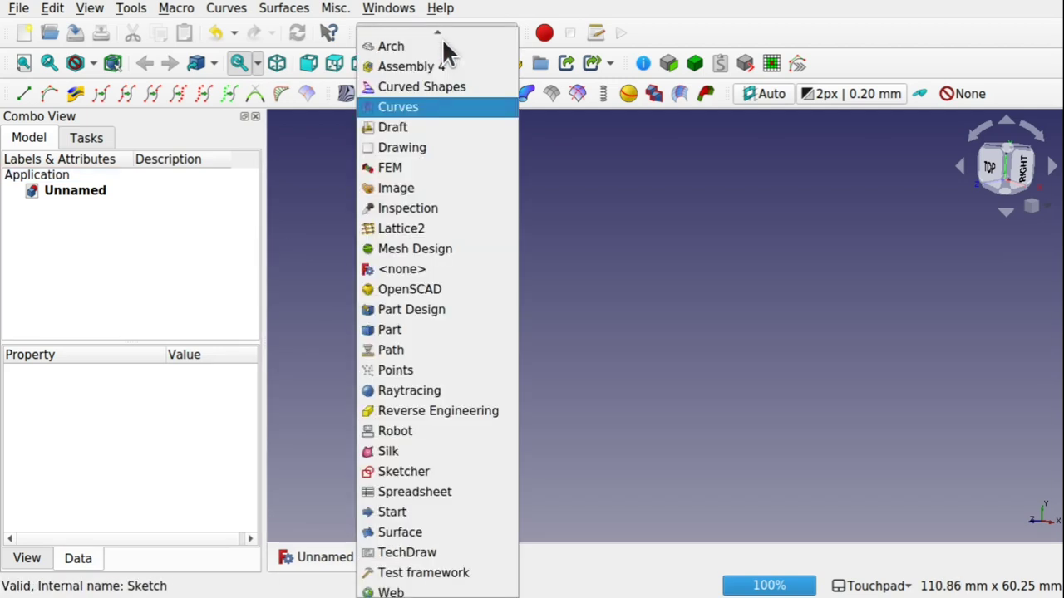
pyautogui.click(419, 330)
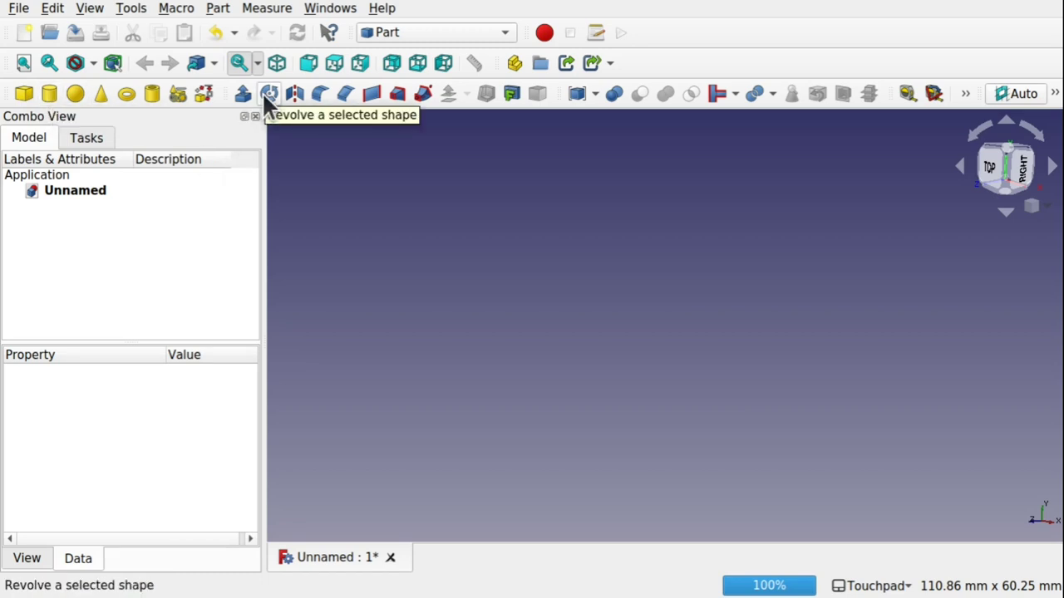
pyautogui.click(462, 32)
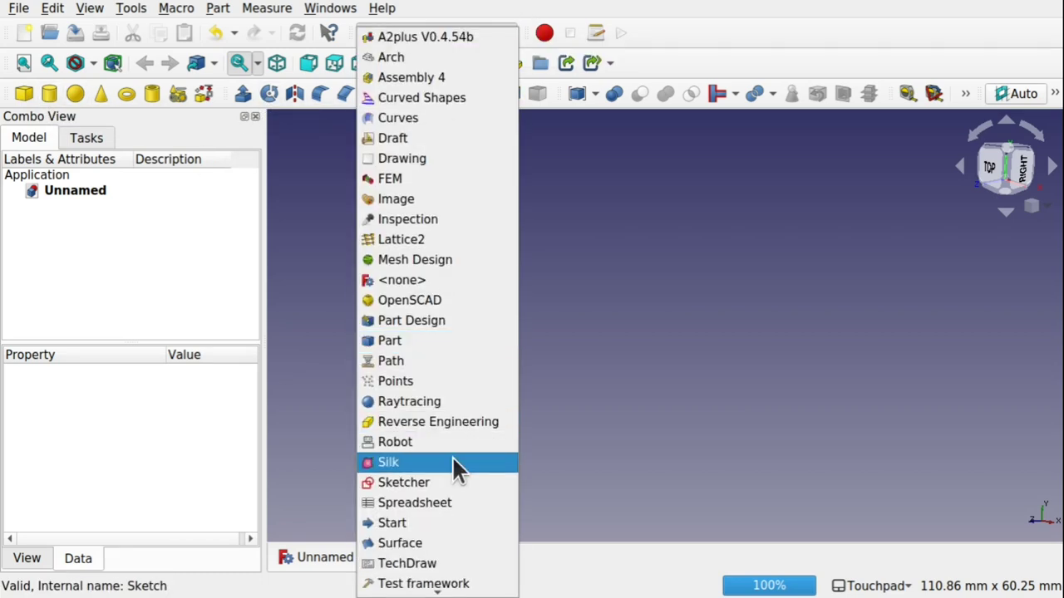
pyautogui.click(449, 484)
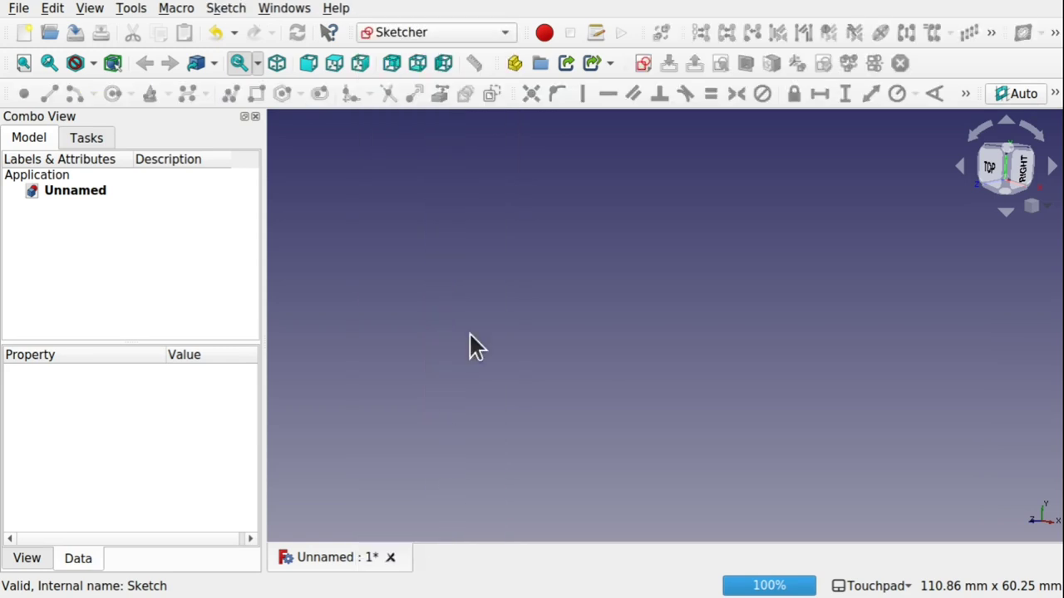
pyautogui.click(641, 65)
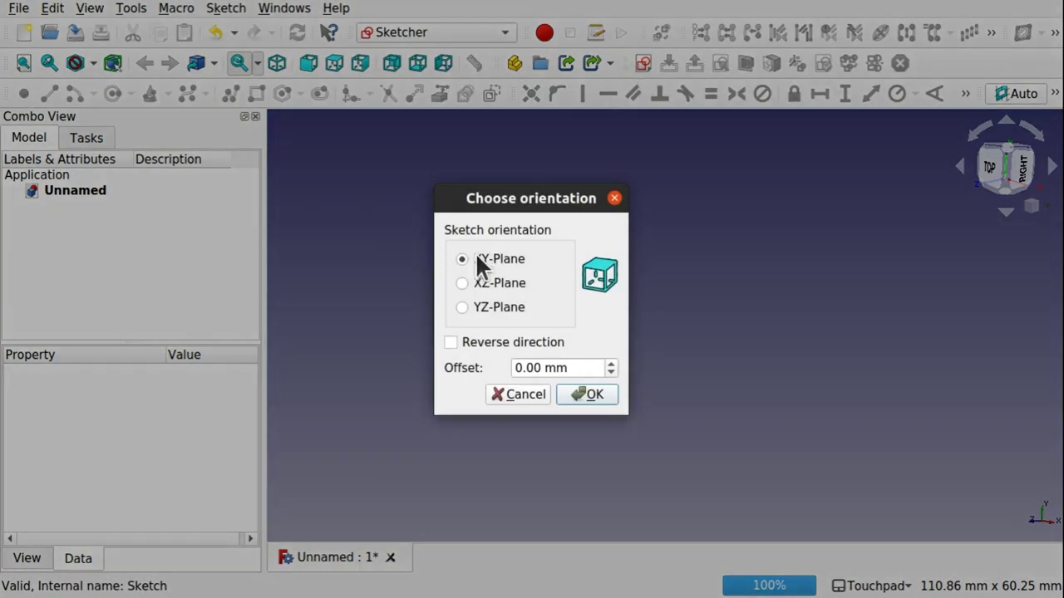
pyautogui.click(592, 395)
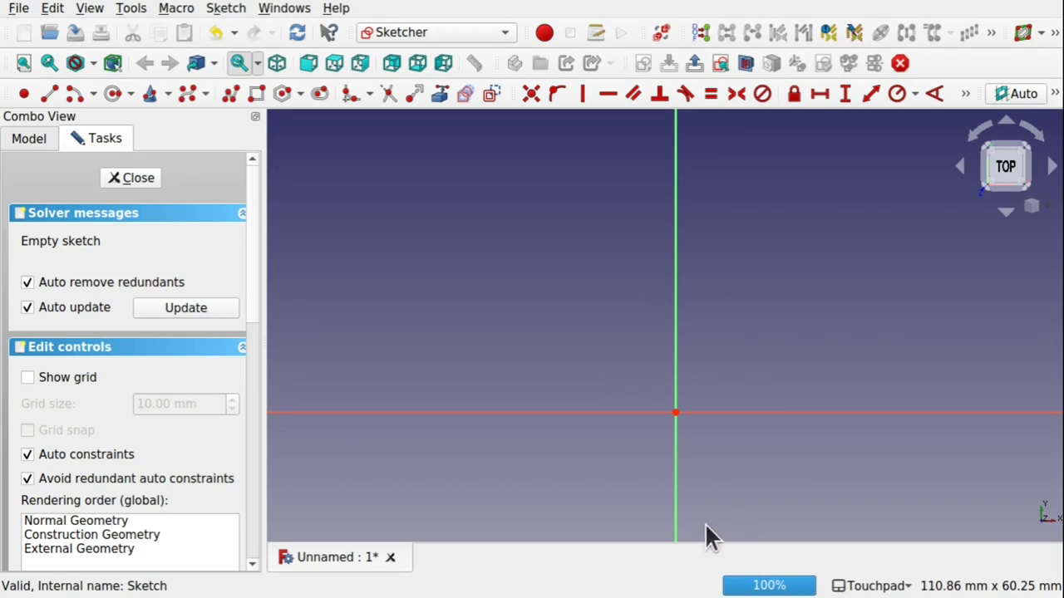
# - Draw a wavy nine-point B-spline profile from the vertical axis about 23 mm above the origin to about 9 mm below it
pyautogui.moveTo(724, 337)
pyautogui.mouseDown(button='middle')
pyautogui.moveTo(696, 307)
pyautogui.moveTo(674, 247)
pyautogui.moveTo(666, 255)
pyautogui.mouseUp(button='middle')
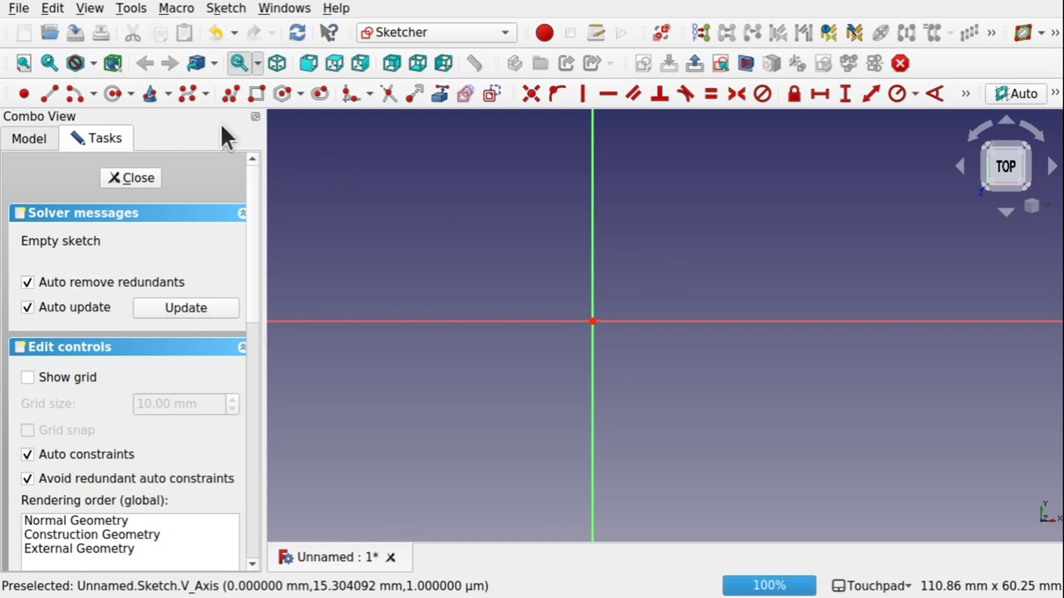
pyautogui.click(186, 93)
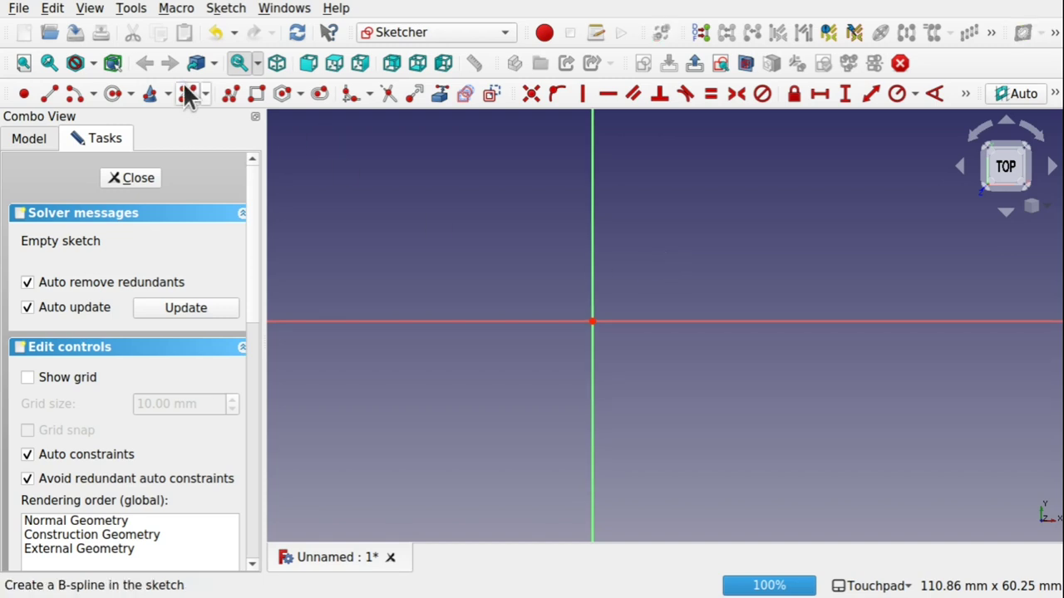
pyautogui.click(592, 157)
pyautogui.click(631, 172)
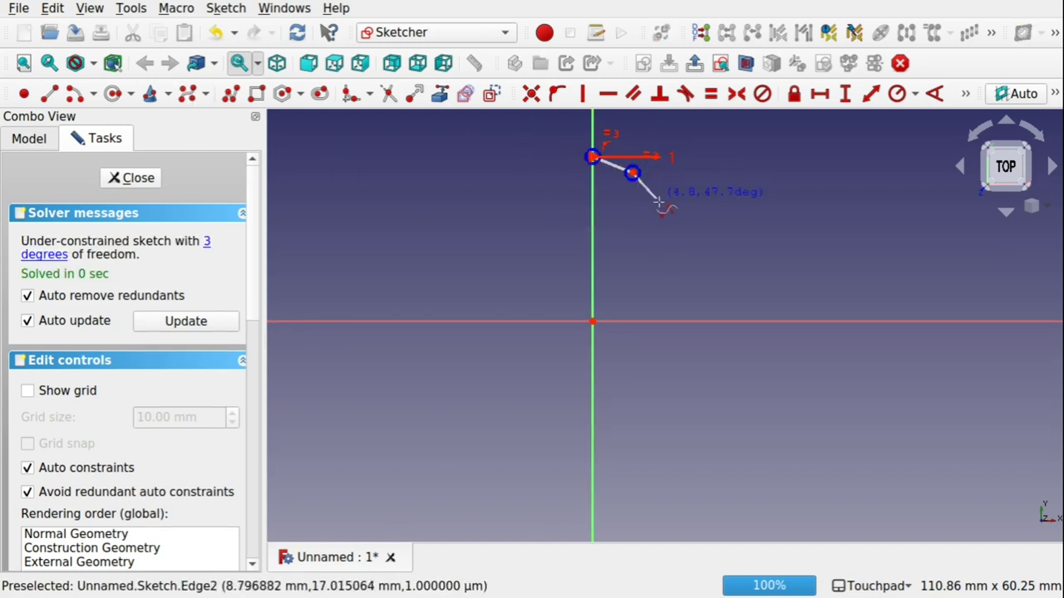
pyautogui.click(660, 224)
pyautogui.click(640, 260)
pyautogui.click(636, 289)
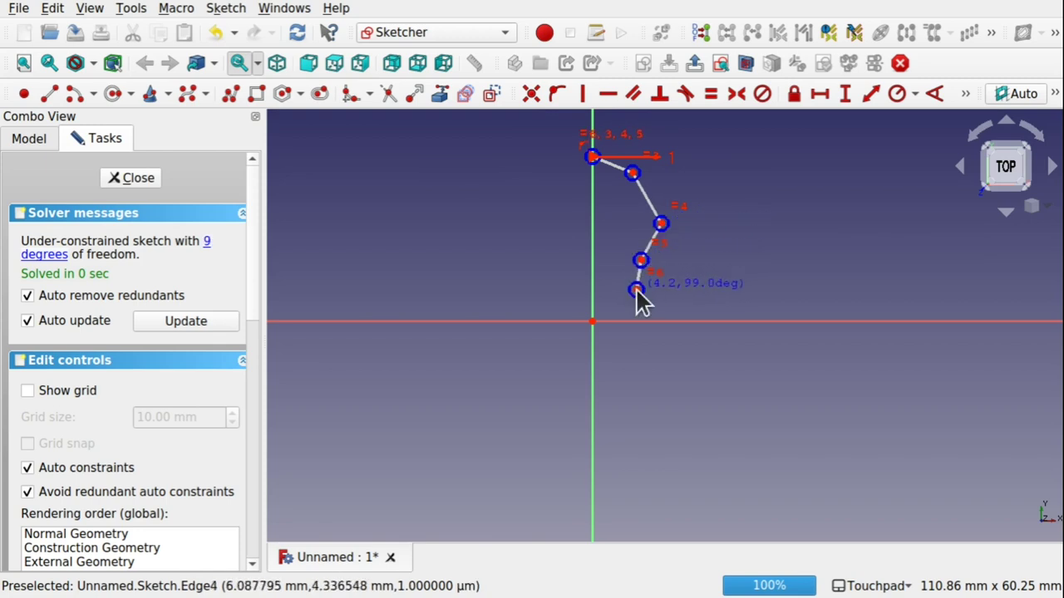
pyautogui.click(650, 316)
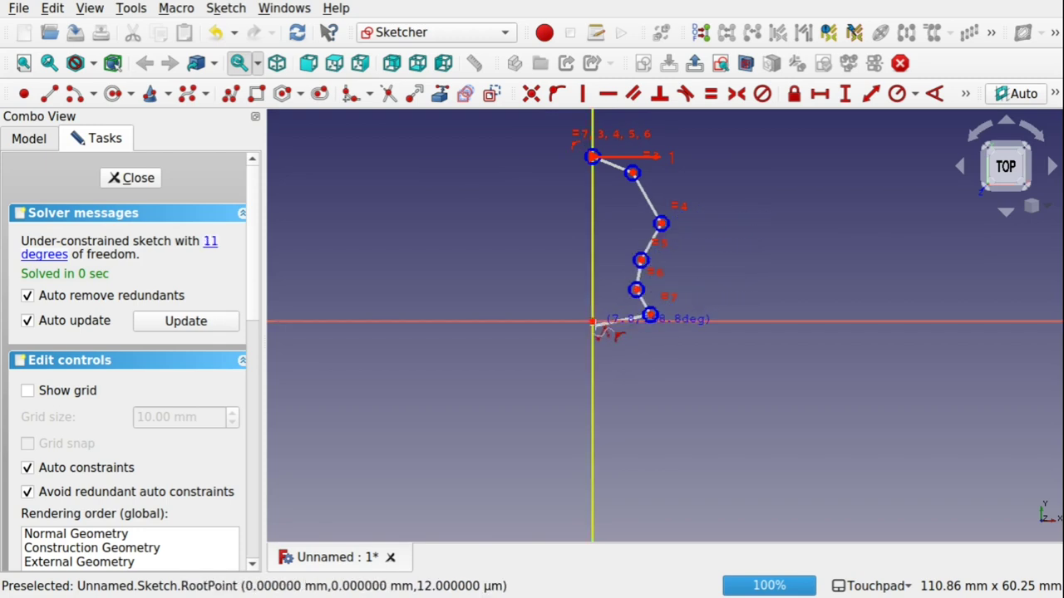
pyautogui.click(636, 345)
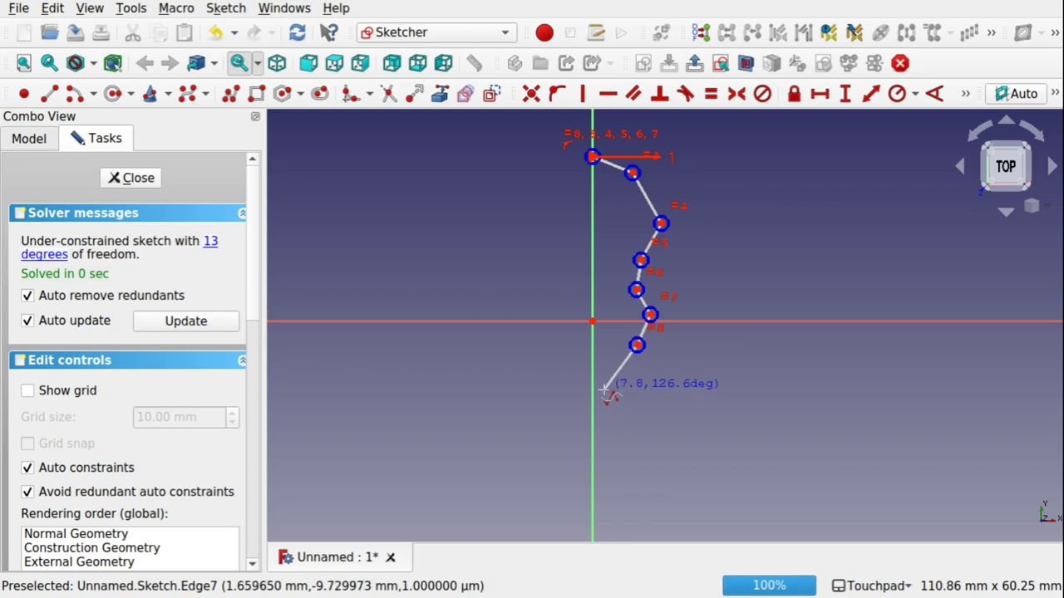
pyautogui.click(610, 379)
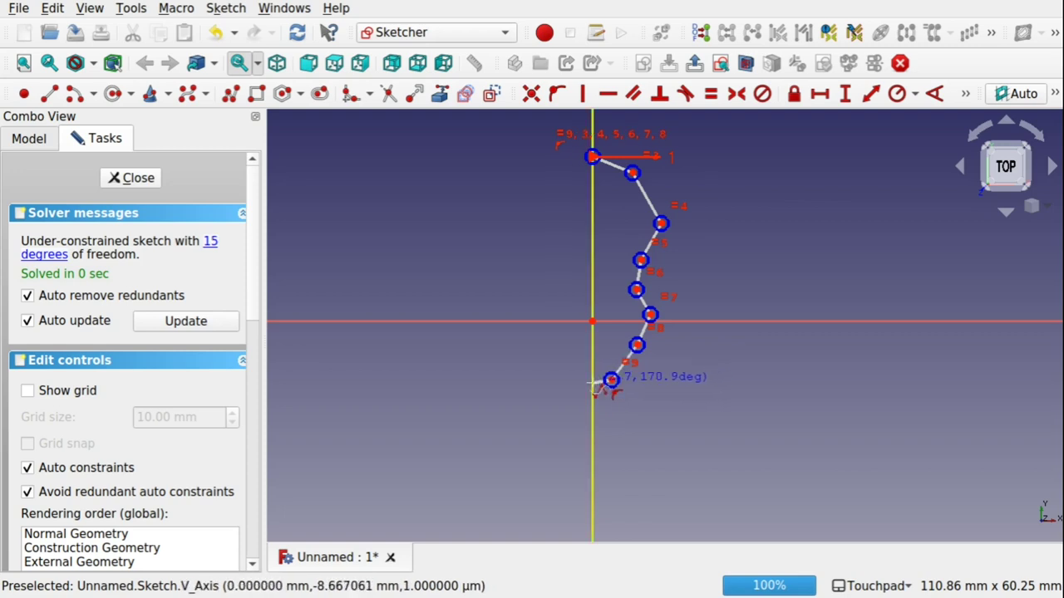
pyautogui.click(592, 383)
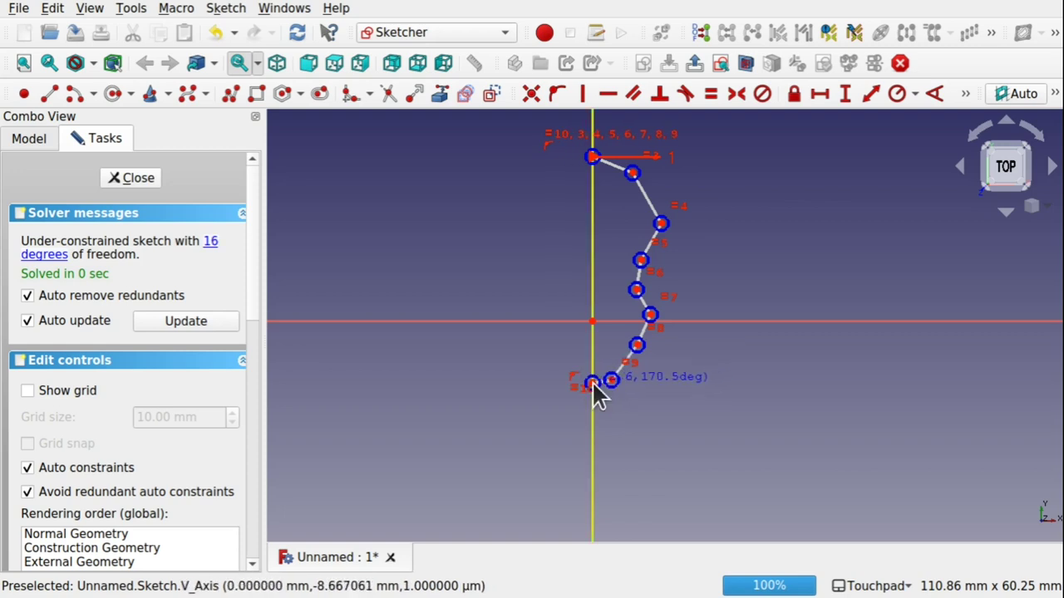
pyautogui.rightClick(597, 397)
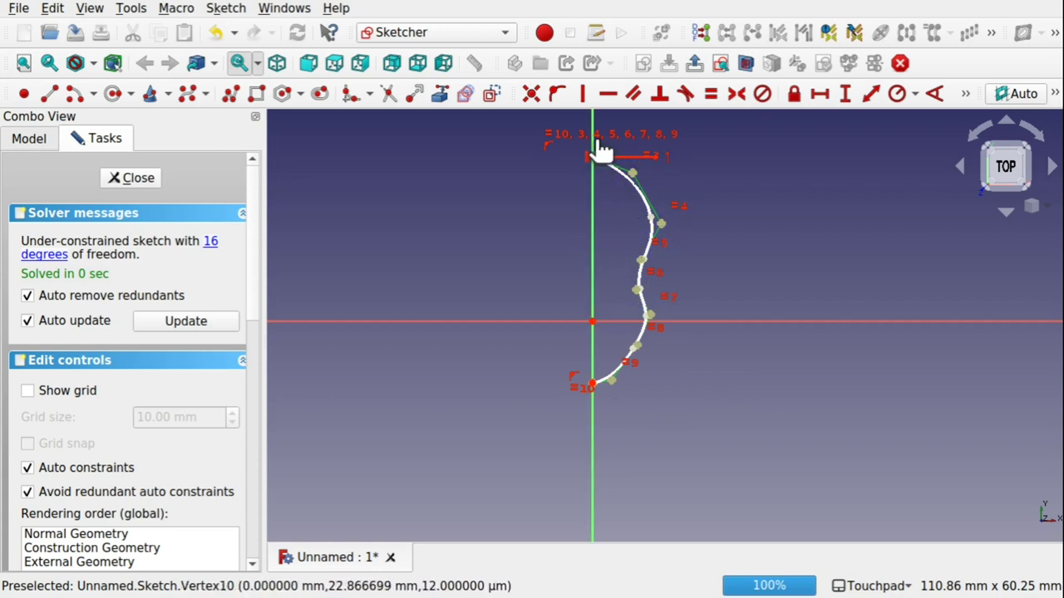
# - Raise the B-spline's upper endpoint to about 28.6 mm, reshape its upper bulge by moving the control points up, and close the sketch
pyautogui.moveTo(595, 154); pyautogui.dragTo(597, 119)
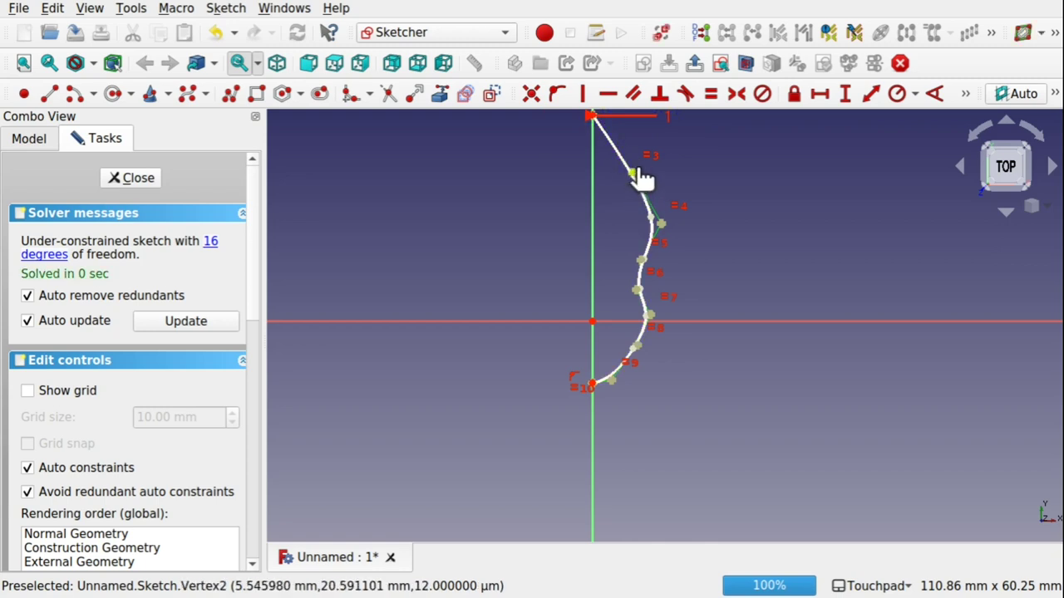
pyautogui.moveTo(634, 171); pyautogui.dragTo(646, 138)
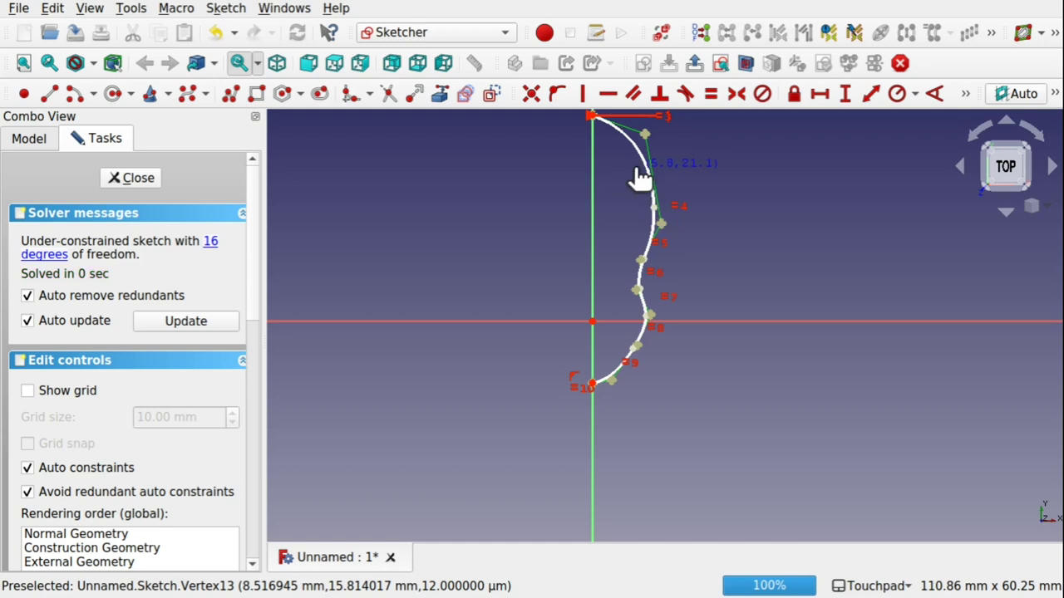
pyautogui.moveTo(662, 222); pyautogui.dragTo(659, 191)
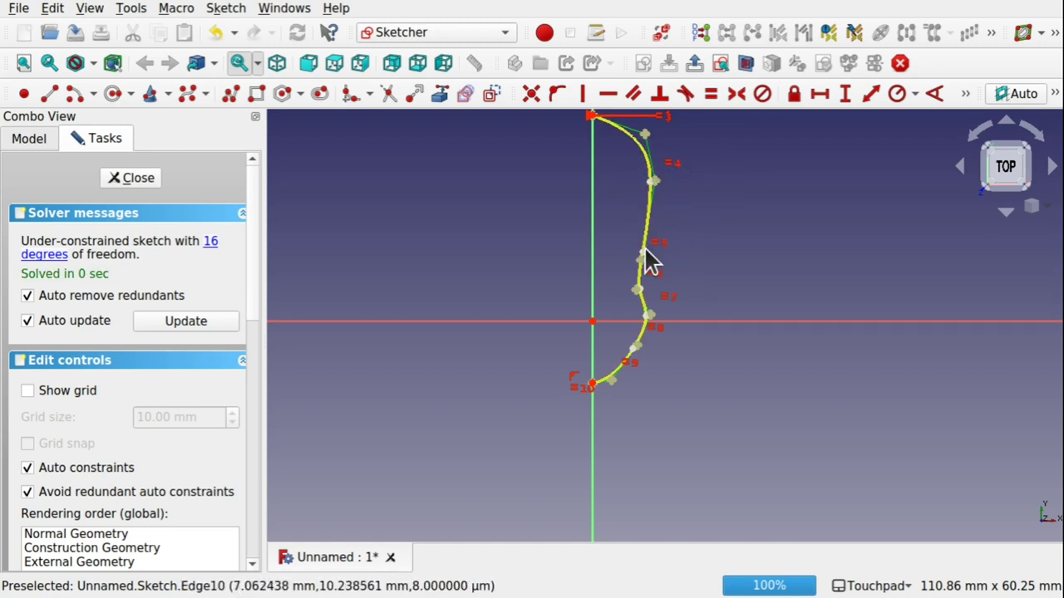
pyautogui.moveTo(649, 260); pyautogui.dragTo(660, 232)
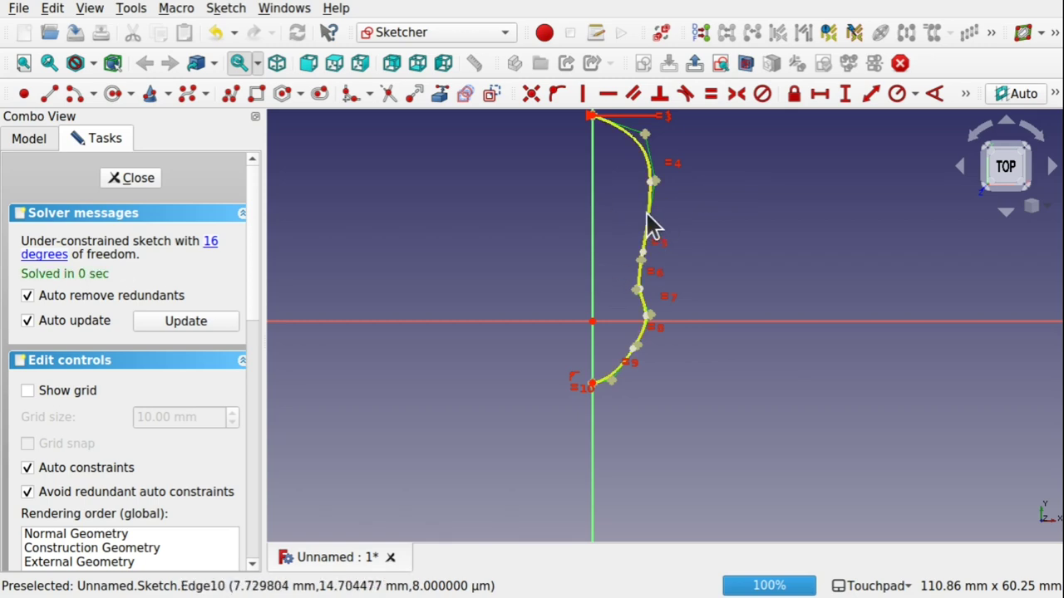
pyautogui.click(135, 178)
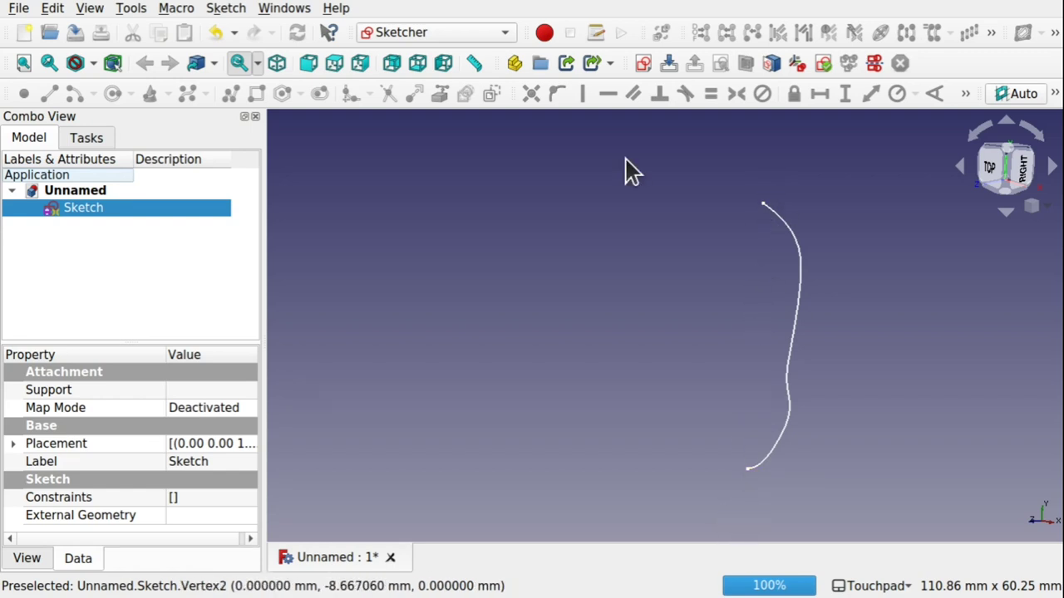
# - Connect the two endpoints of the sketched profile with a straight line from the Curves workbench
pyautogui.click(407, 30)
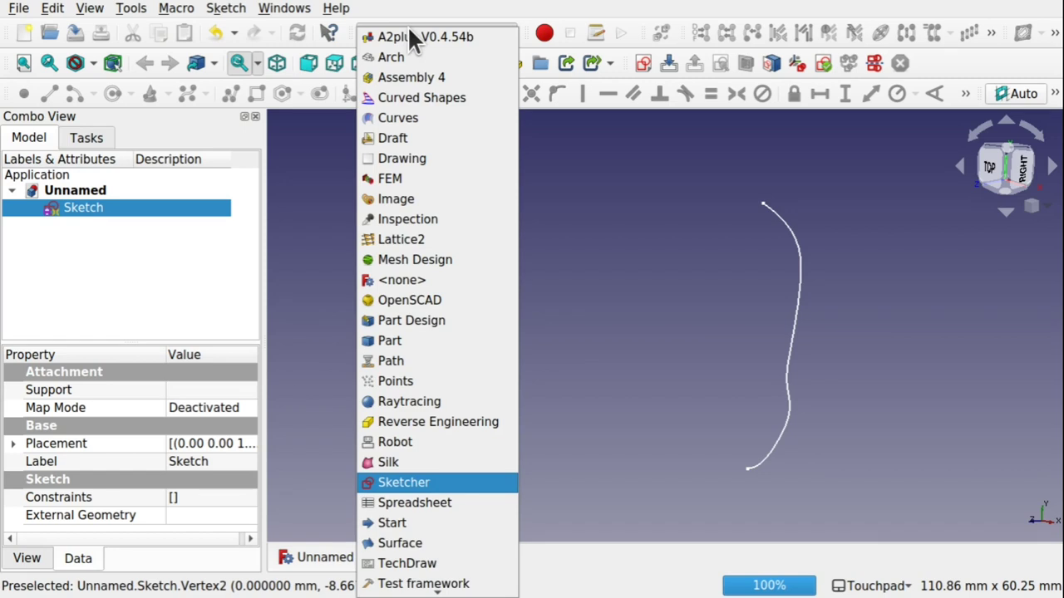
pyautogui.click(415, 117)
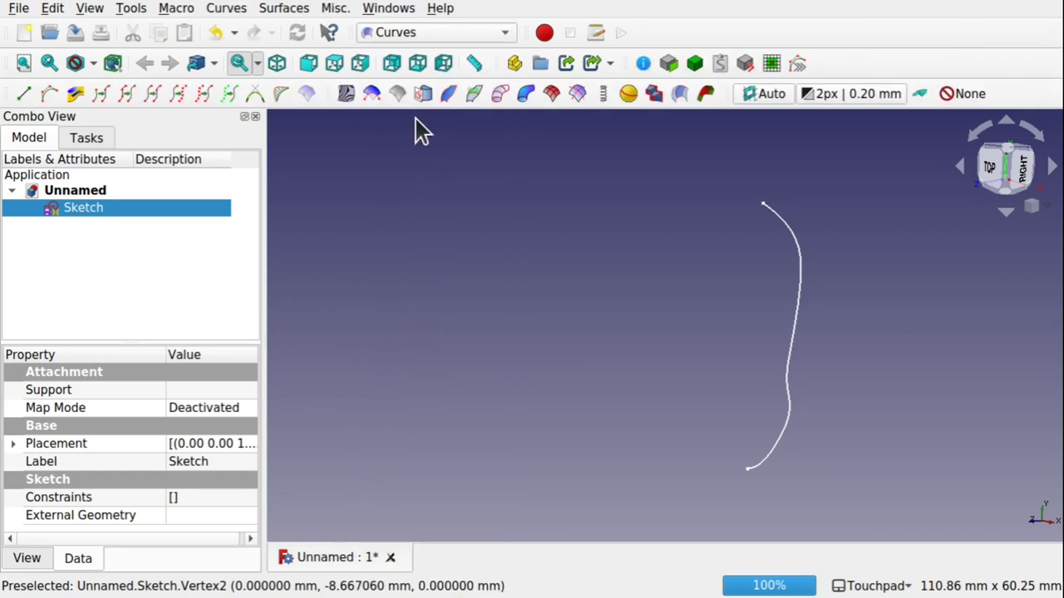
pyautogui.click(762, 203)
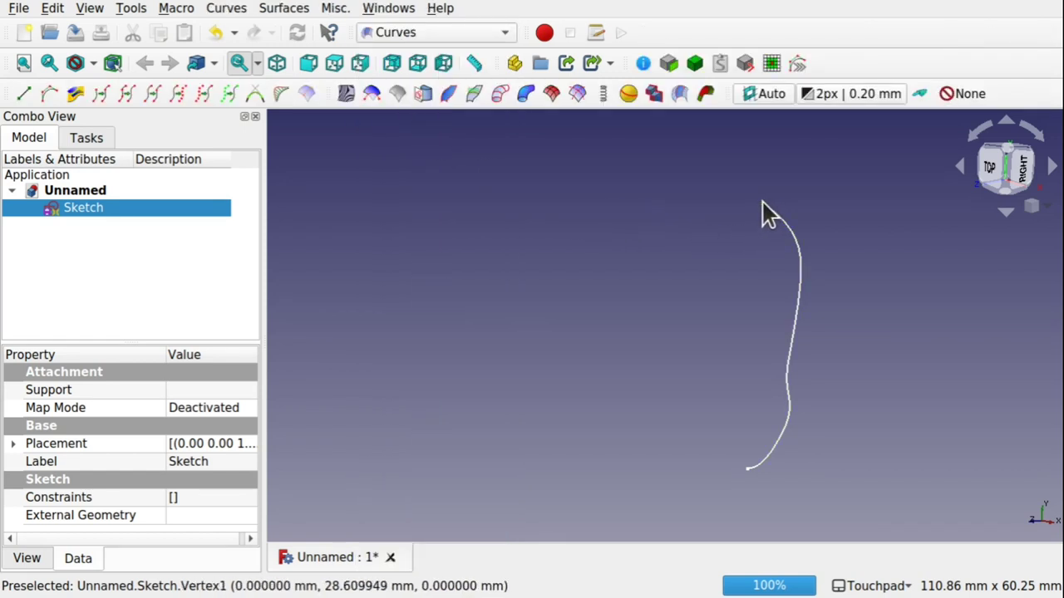
pyautogui.click(747, 470)
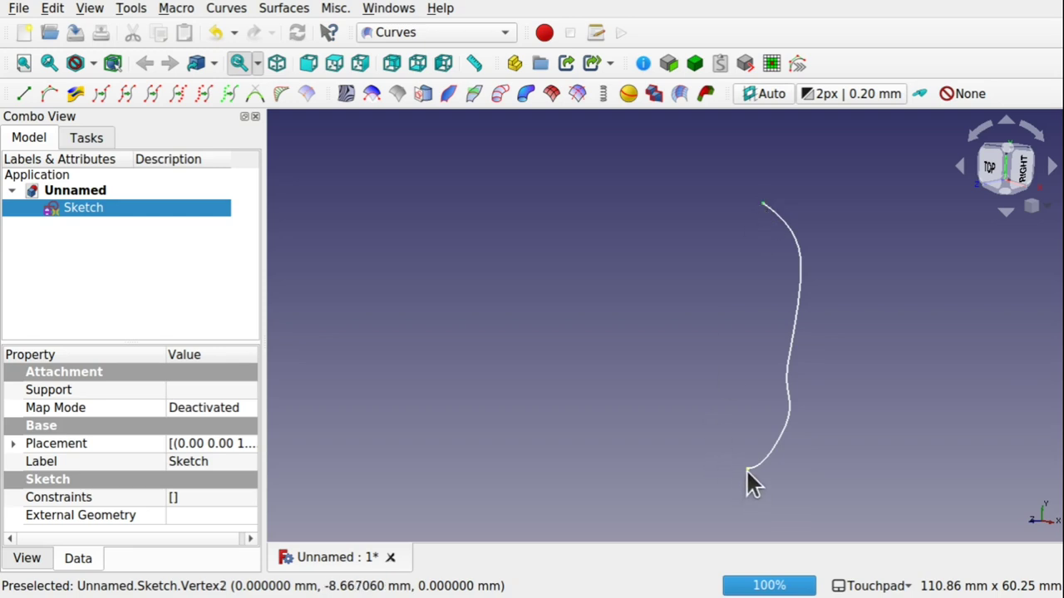
pyautogui.click(25, 93)
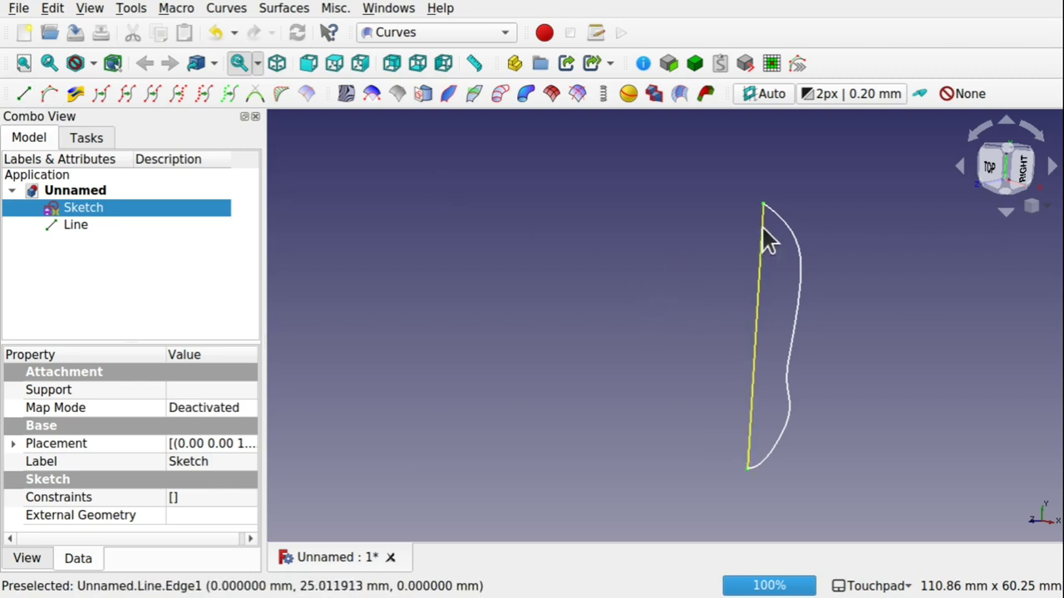
pyautogui.click(513, 256)
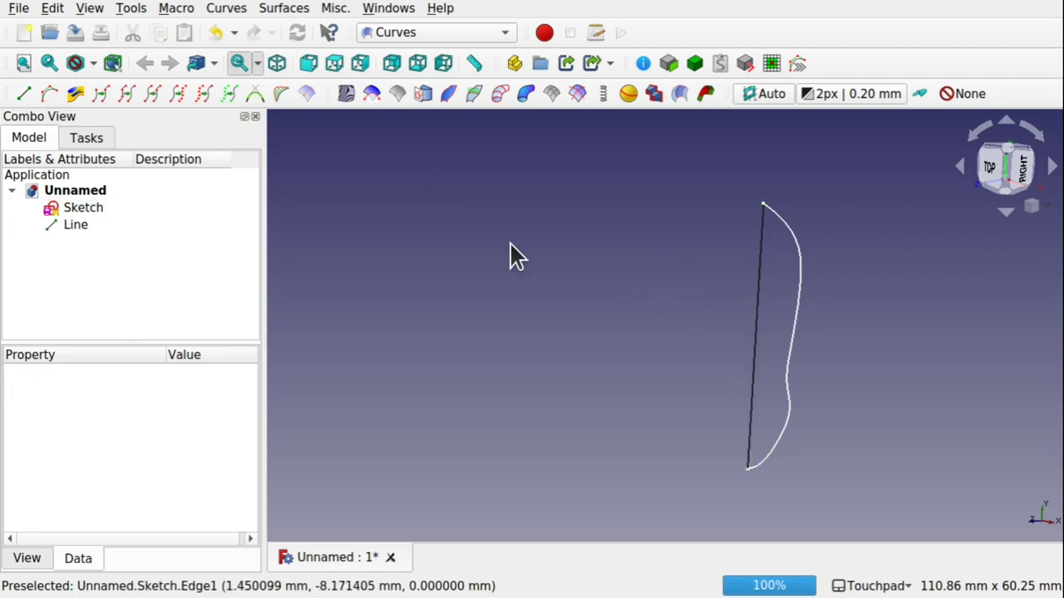
# - Revolve the sketched B-spline profile 360° around the straight line in the Part workbench, without creating a solid
pyautogui.click(987, 169)
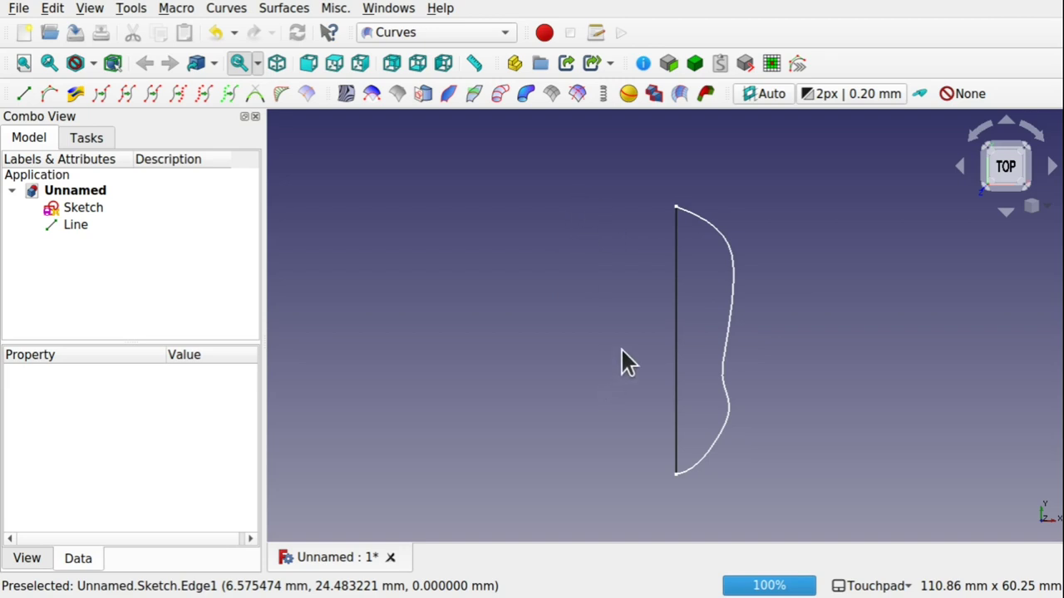
pyautogui.click(423, 30)
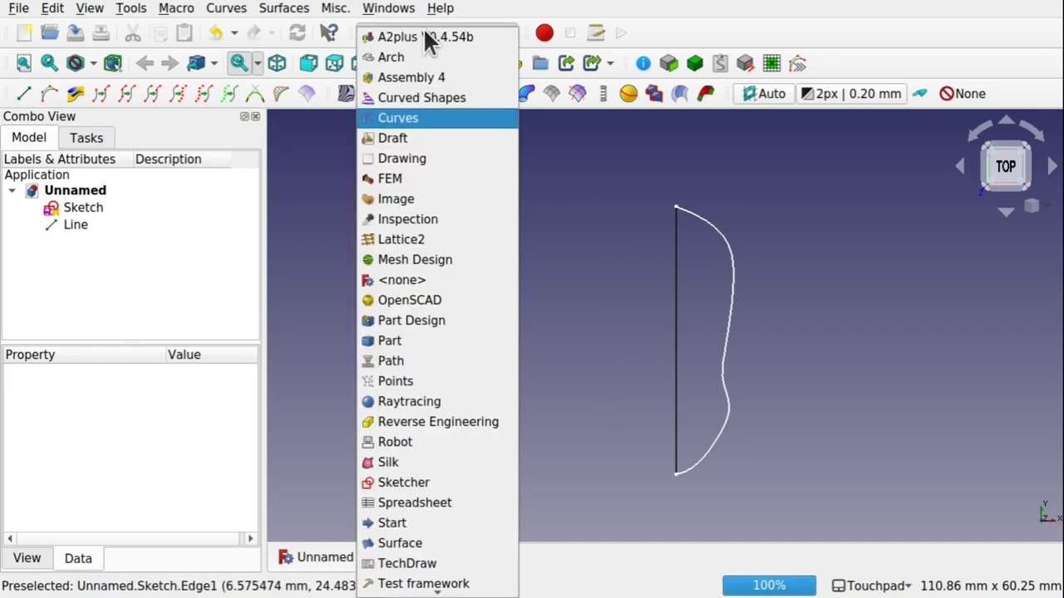
pyautogui.click(418, 343)
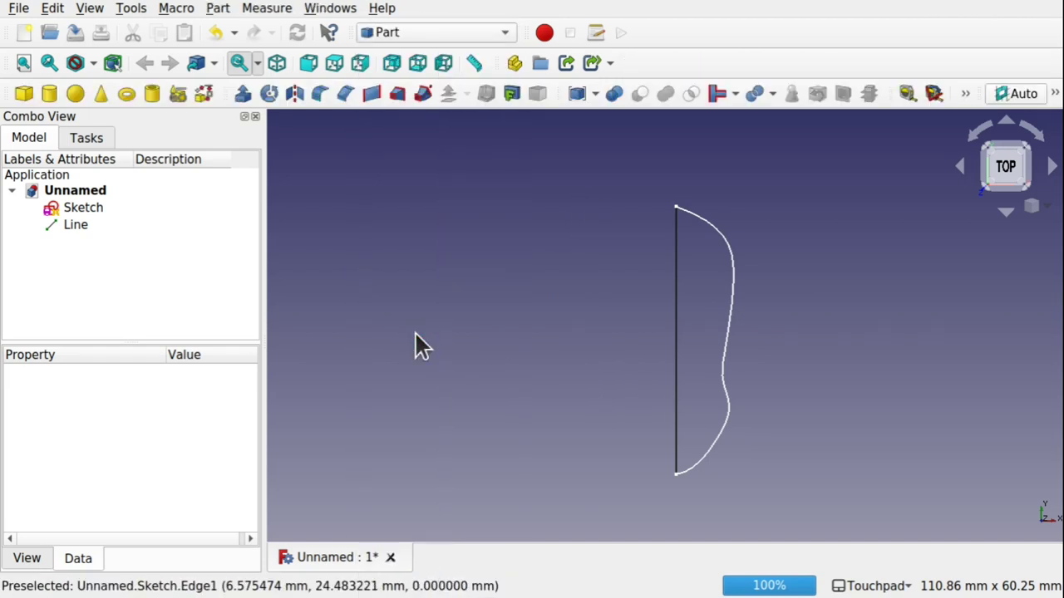
pyautogui.click(732, 302)
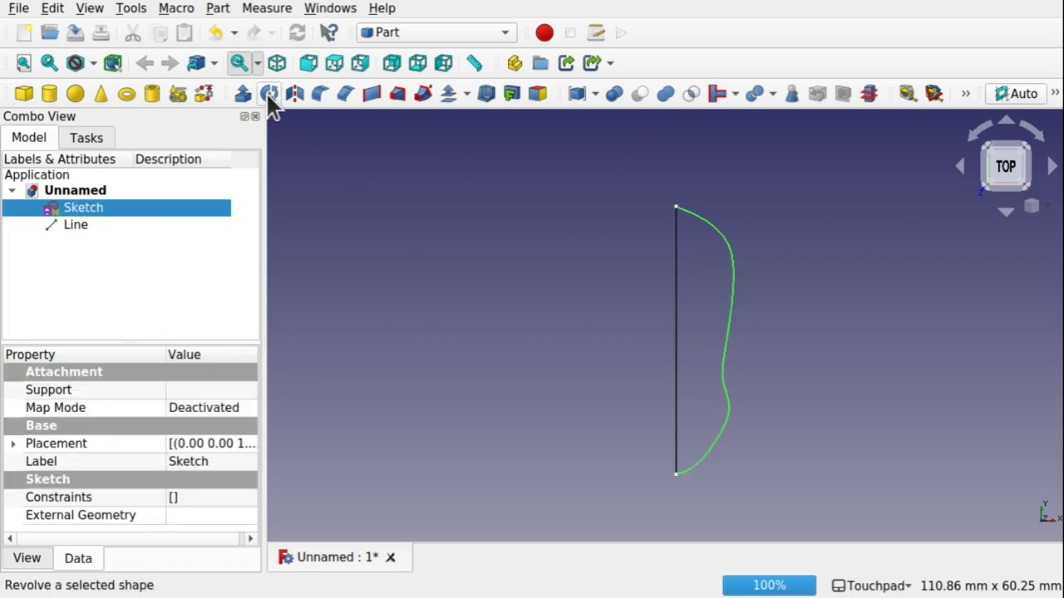
pyautogui.click(223, 10)
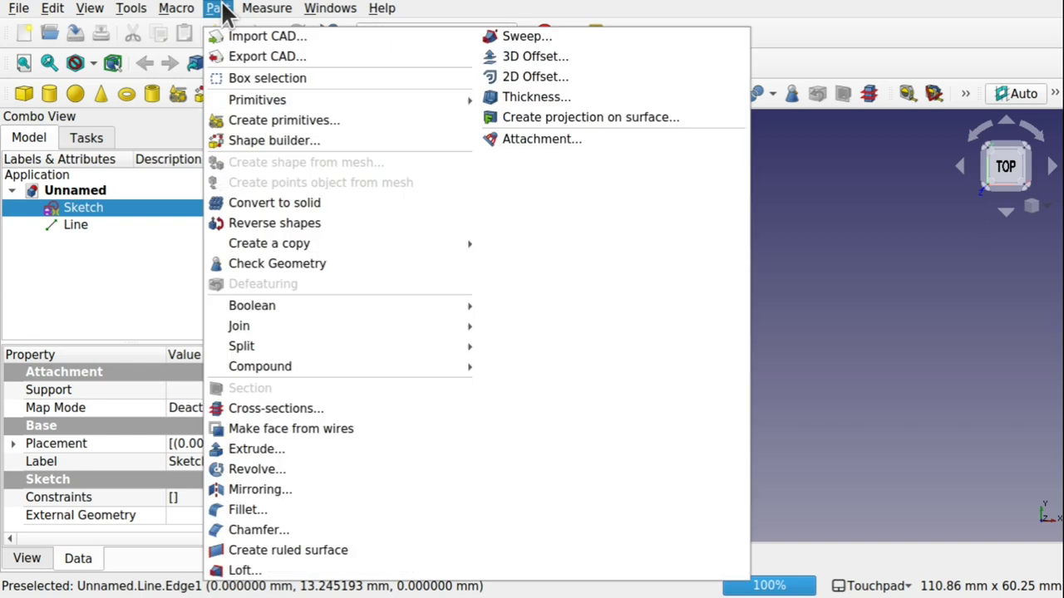
pyautogui.click(303, 470)
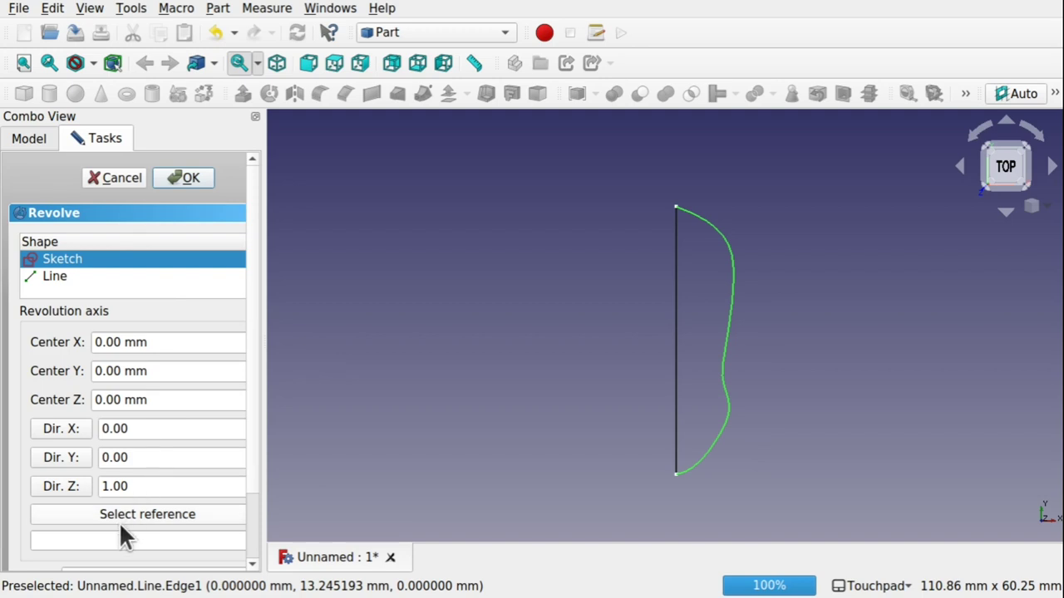
pyautogui.click(145, 513)
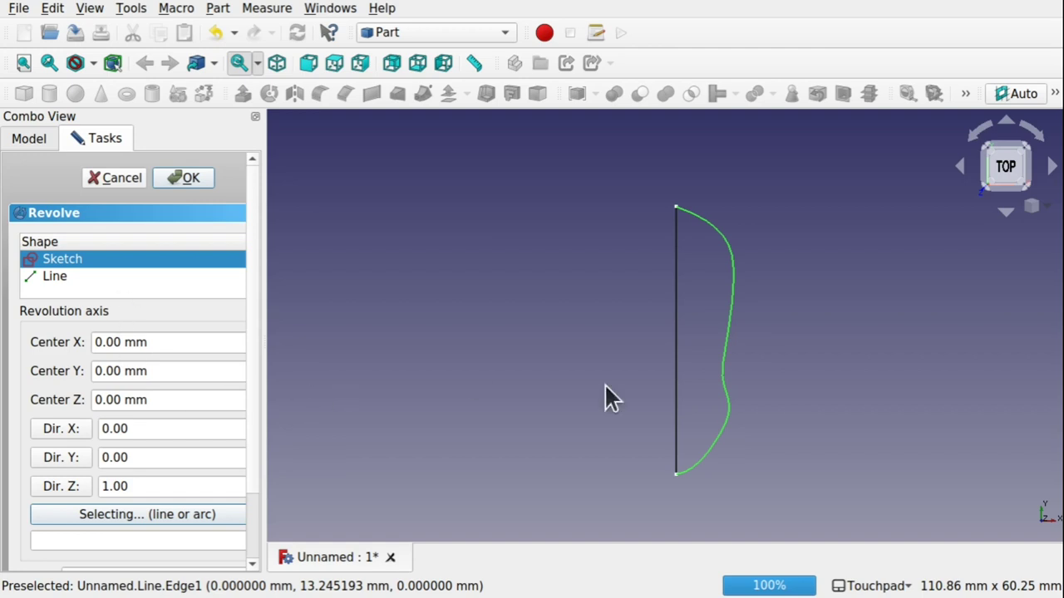
pyautogui.click(675, 403)
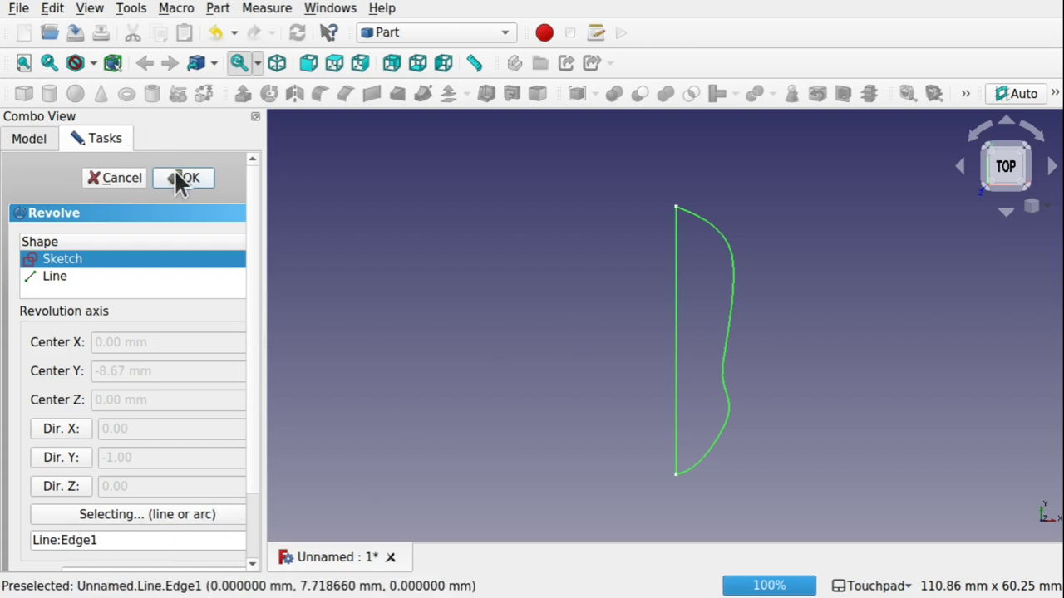
pyautogui.moveTo(264, 195); pyautogui.dragTo(356, 195)
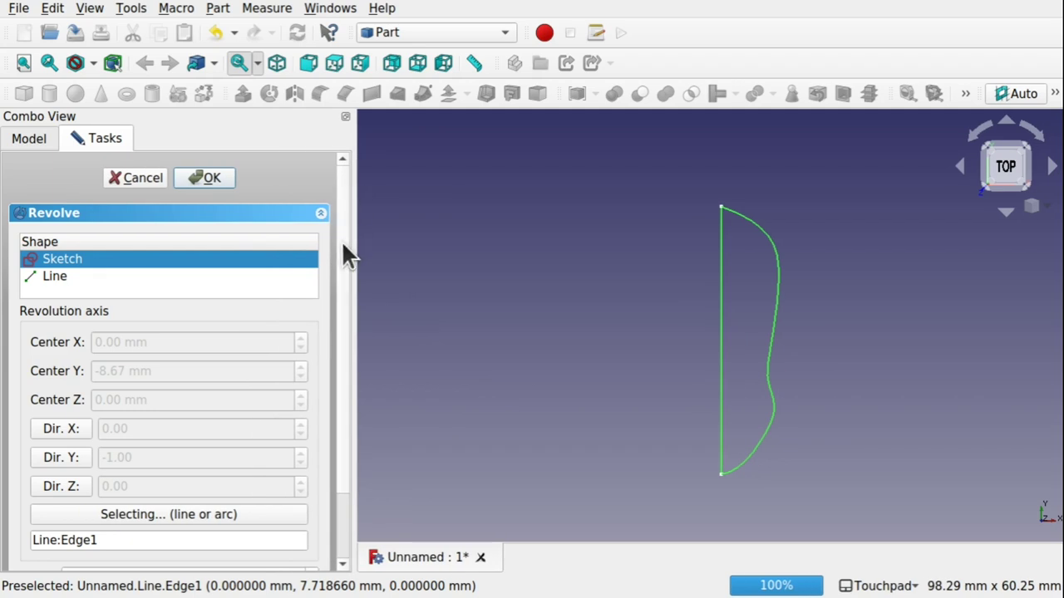
pyautogui.moveTo(341, 240); pyautogui.dragTo(340, 399)
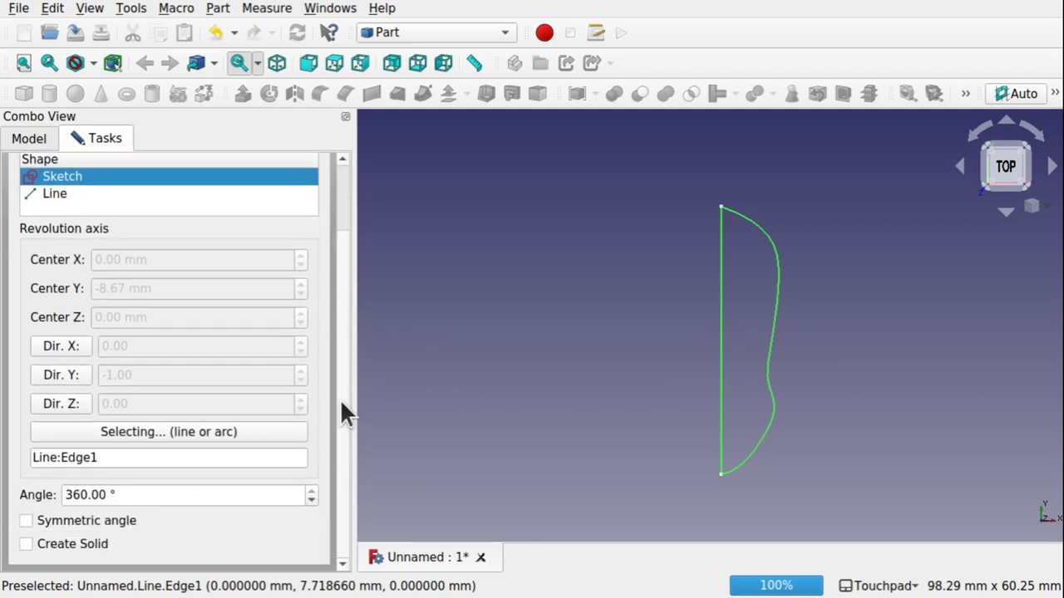
pyautogui.scroll(3, 347, 212)
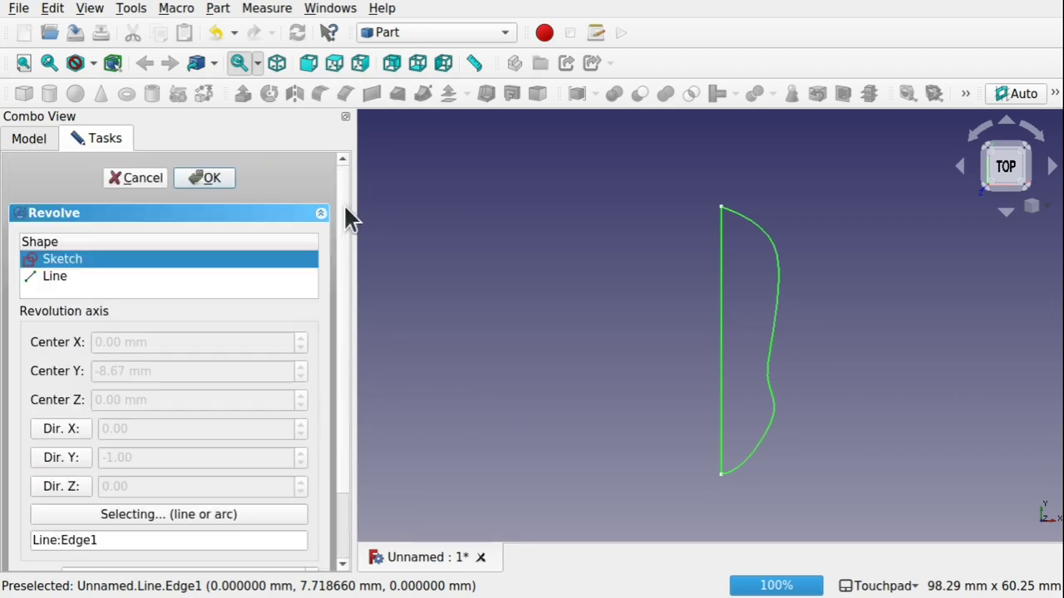
pyautogui.click(203, 178)
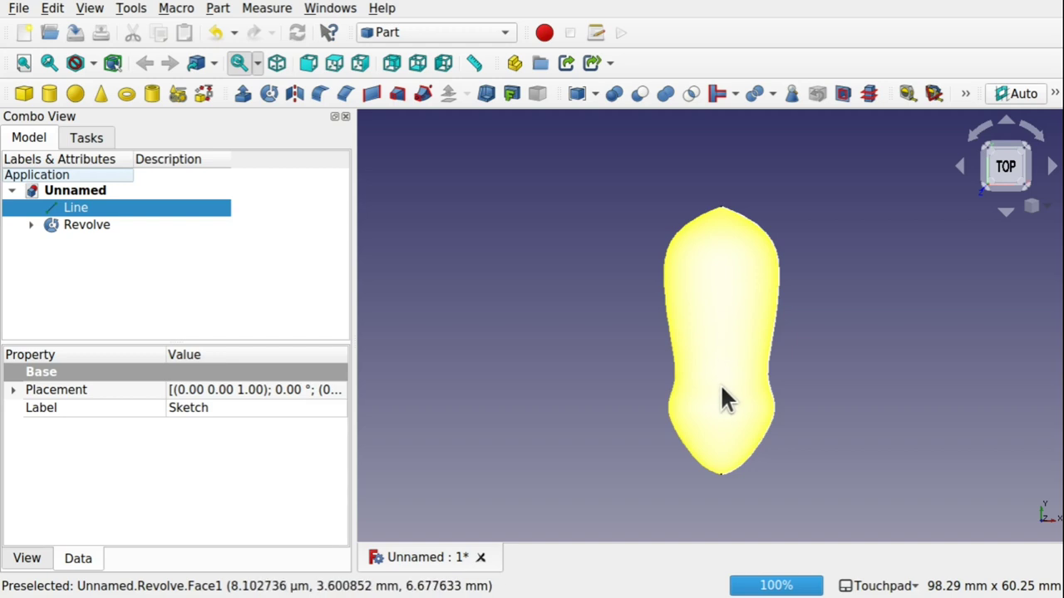
pyautogui.click(778, 255)
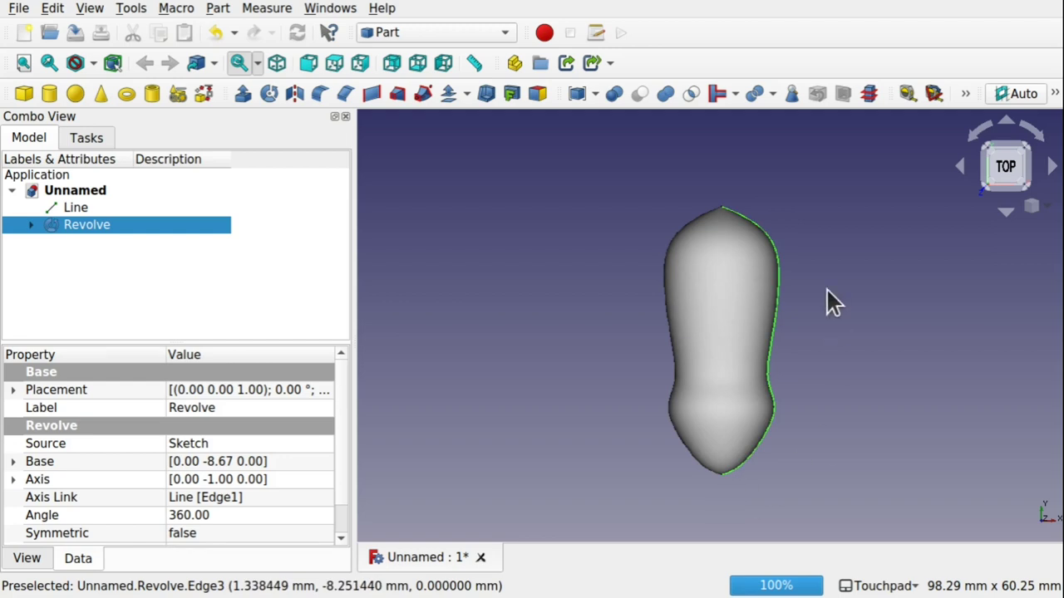
pyautogui.click(731, 289)
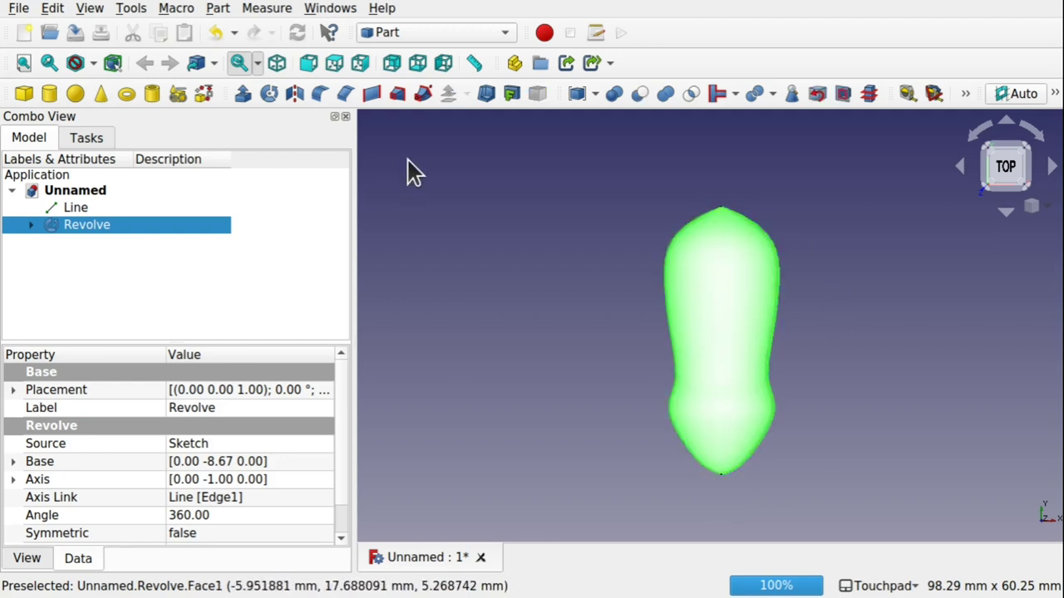
pyautogui.click(413, 31)
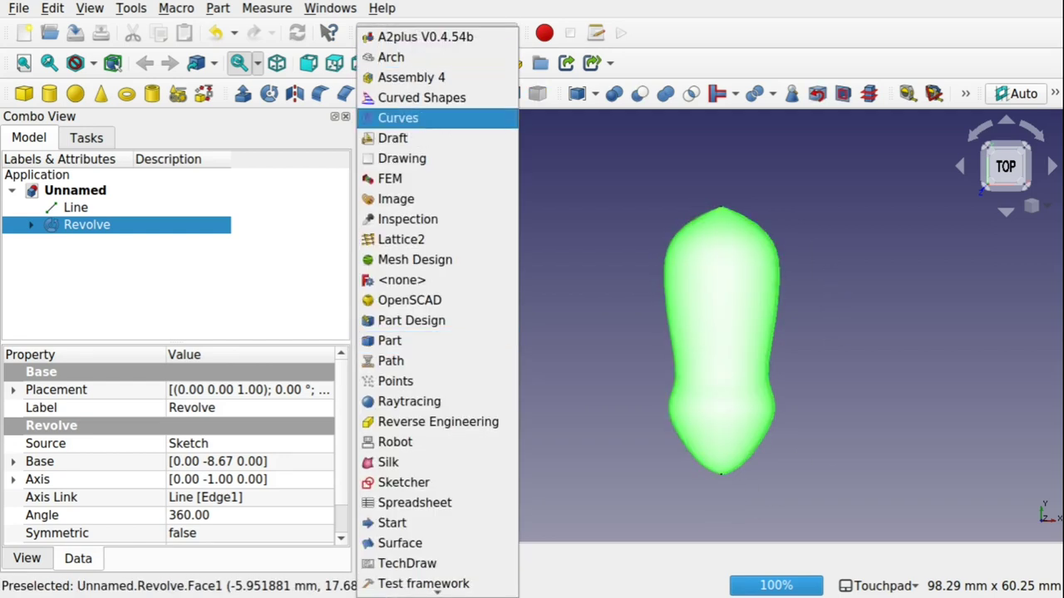
pyautogui.click(409, 118)
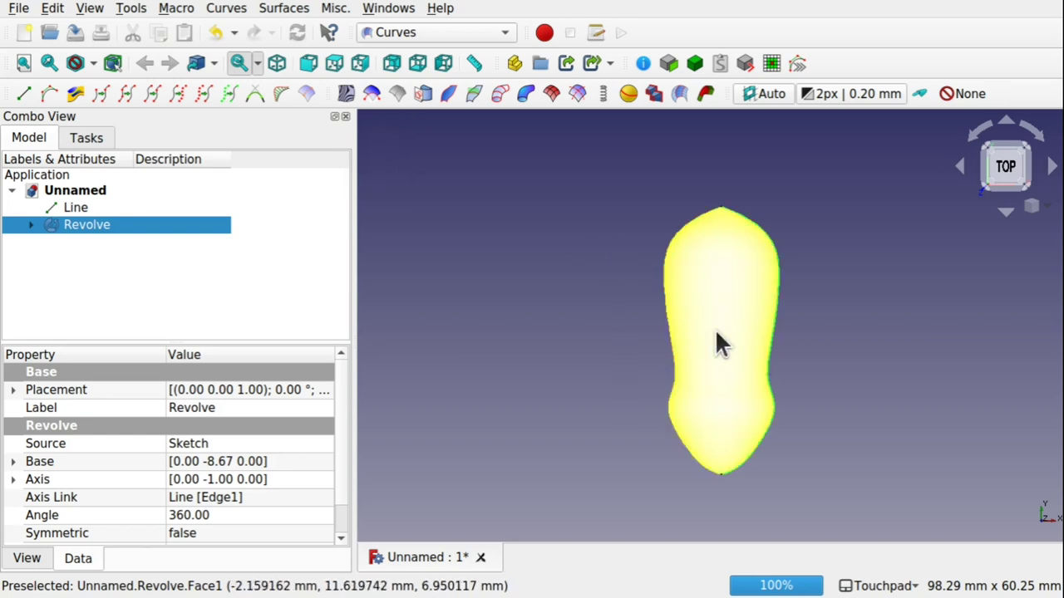
pyautogui.click(565, 254)
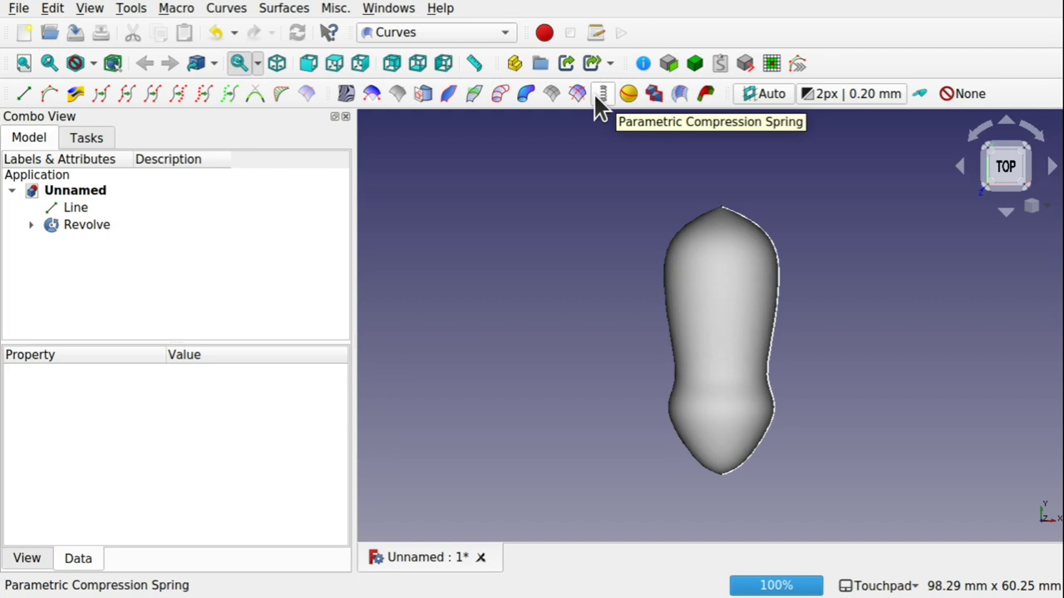
# - Create a right-handed helix primitive in the Part workbench with 1 mm pitch, 2 mm height, 1 mm radius and 0° angle
pyautogui.click(440, 31)
pyautogui.click(438, 331)
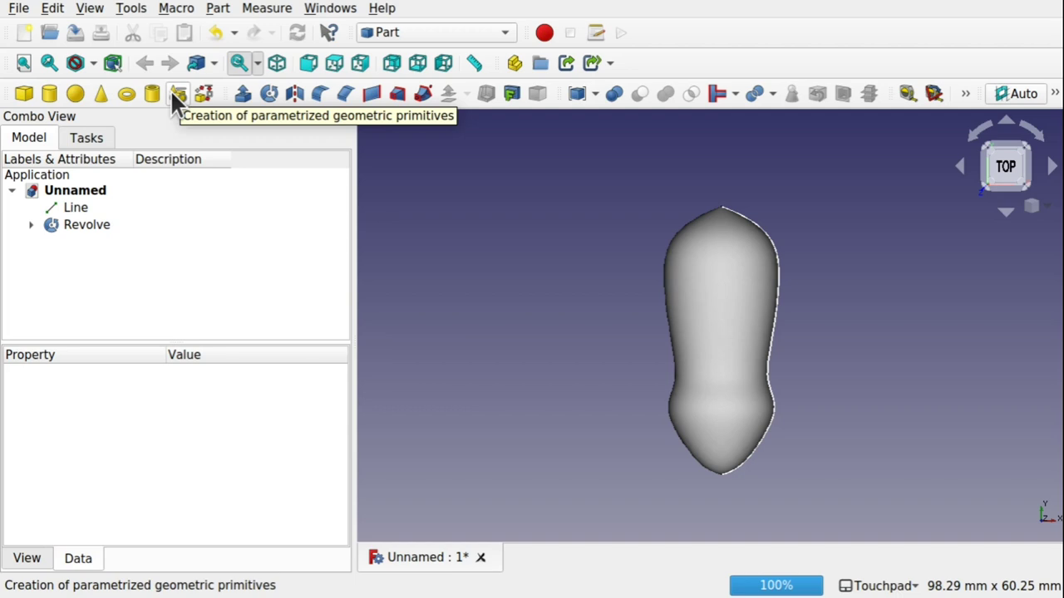
pyautogui.click(215, 11)
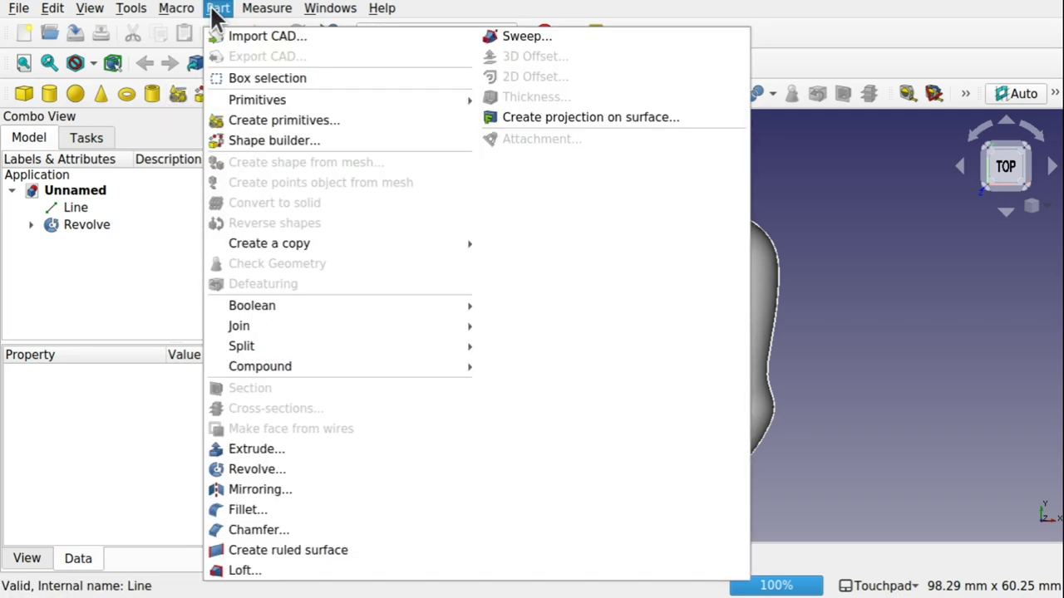
pyautogui.click(326, 133)
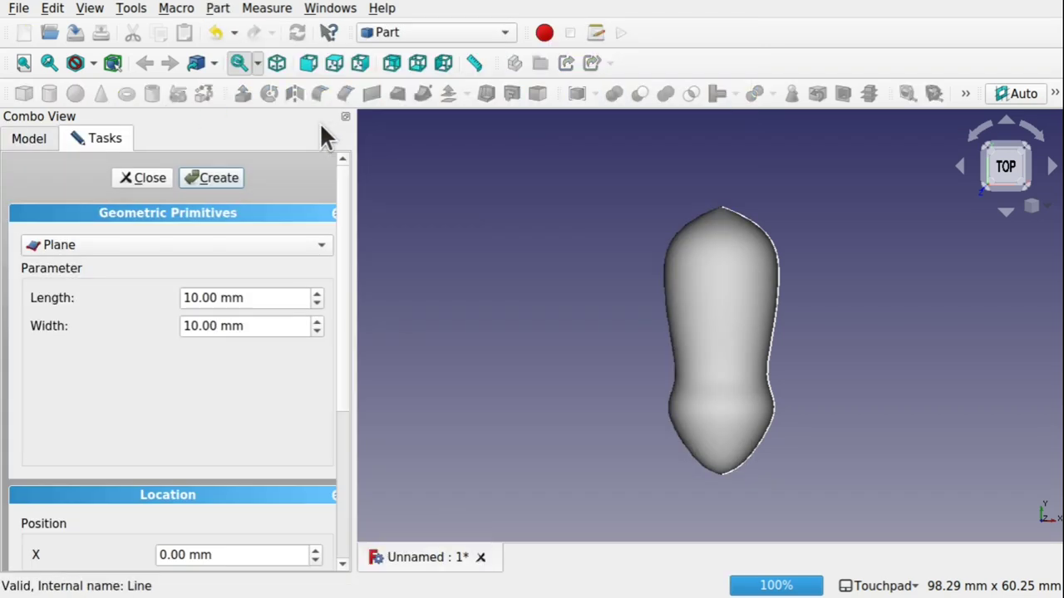
pyautogui.click(111, 243)
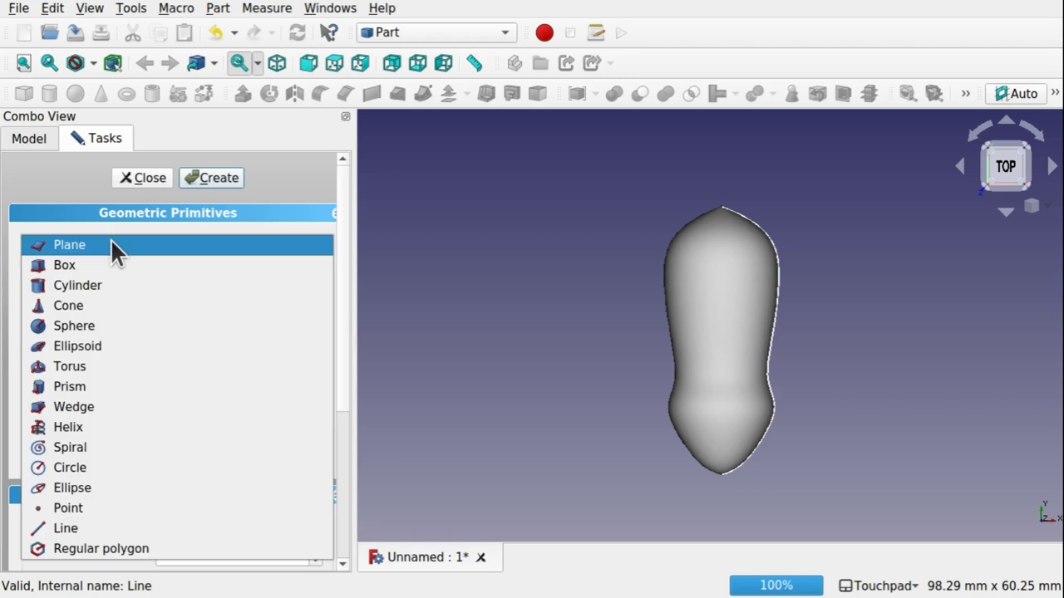
pyautogui.click(112, 424)
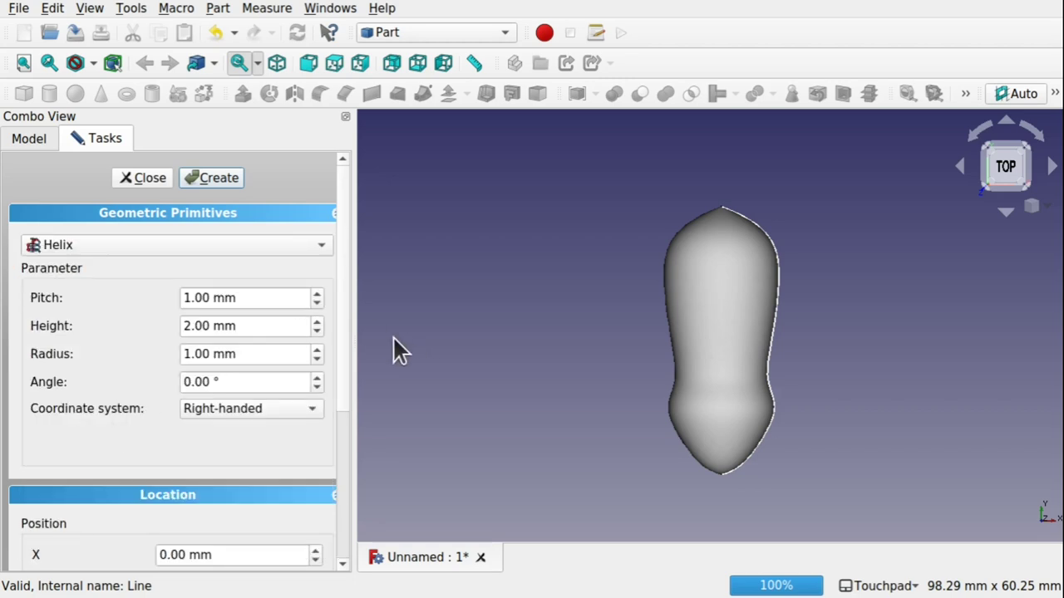
pyautogui.click(213, 178)
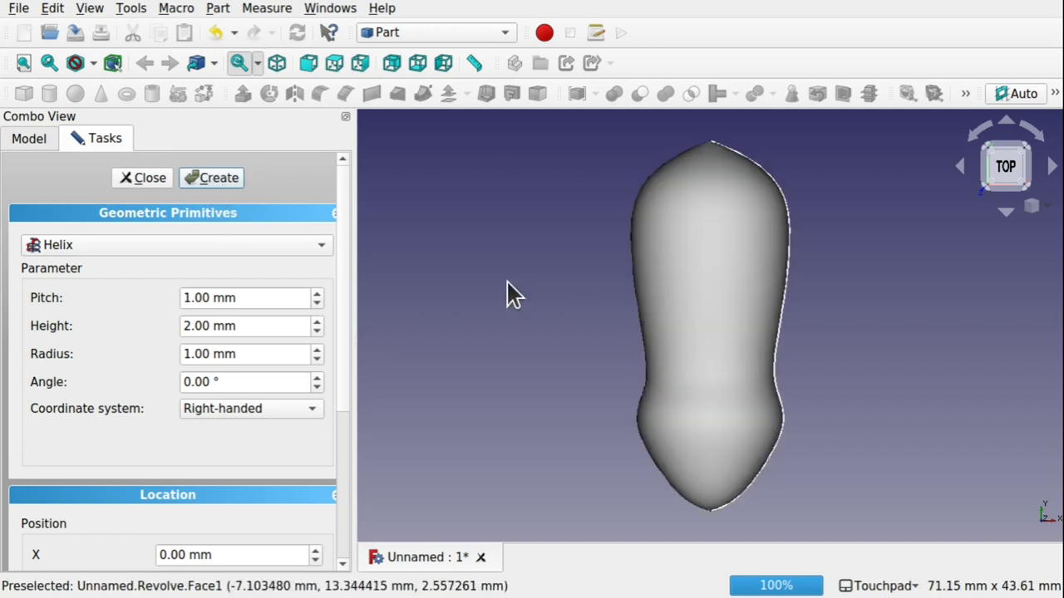
pyautogui.click(143, 178)
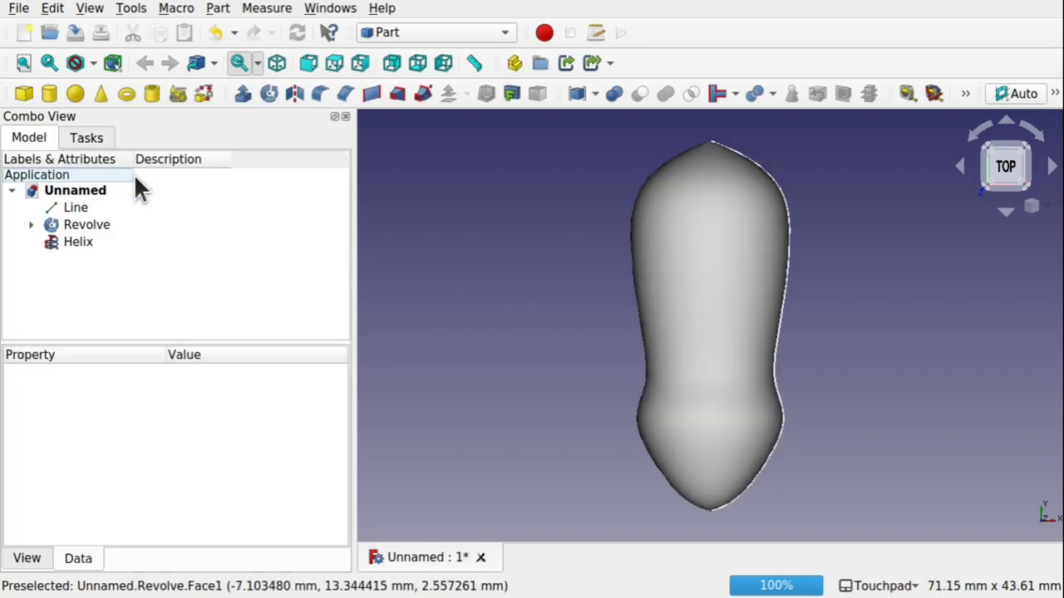
# - Hide the revolved surface to expose the small helix on the axis line
pyautogui.click(706, 329)
pyautogui.press('space')
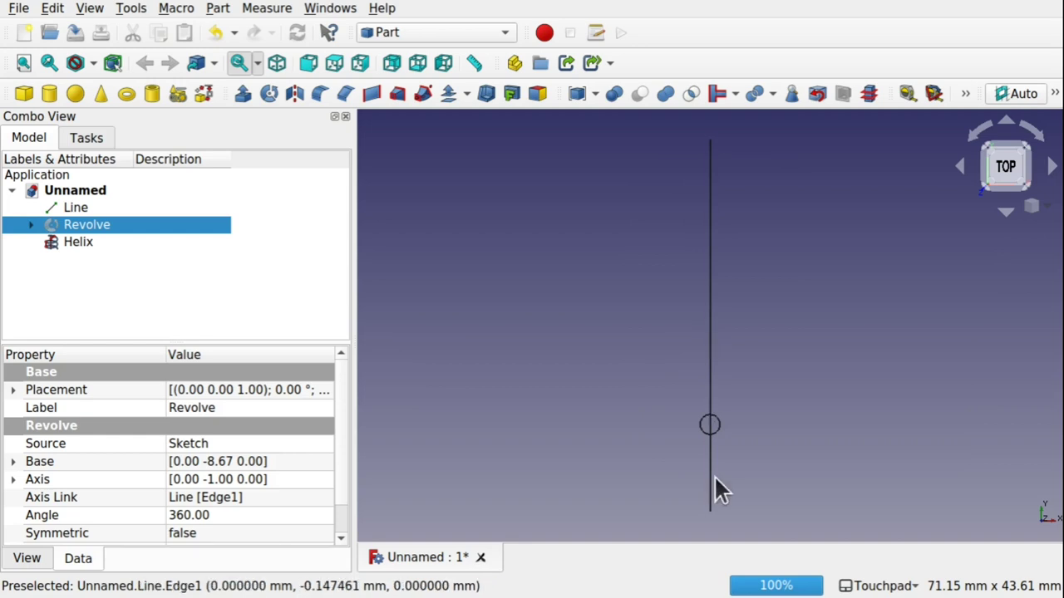
pyautogui.keyDown('alt'); pyautogui.moveTo(717, 471); pyautogui.dragTo(735, 441); pyautogui.keyUp('alt')
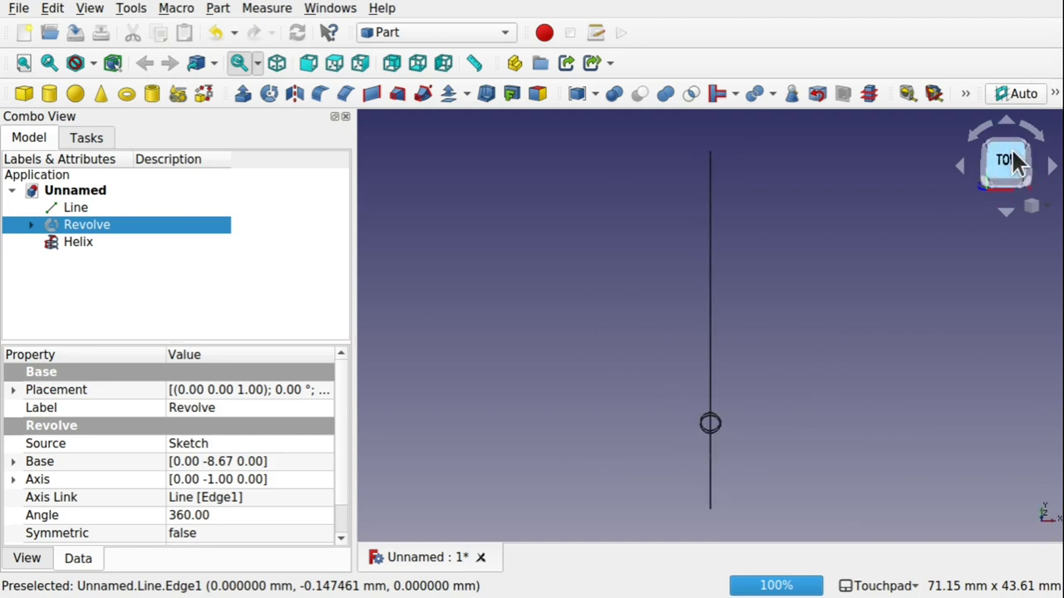
# - Rotate the helix -90° about the X axis with Transform so it runs along the straight line
pyautogui.click(79, 242)
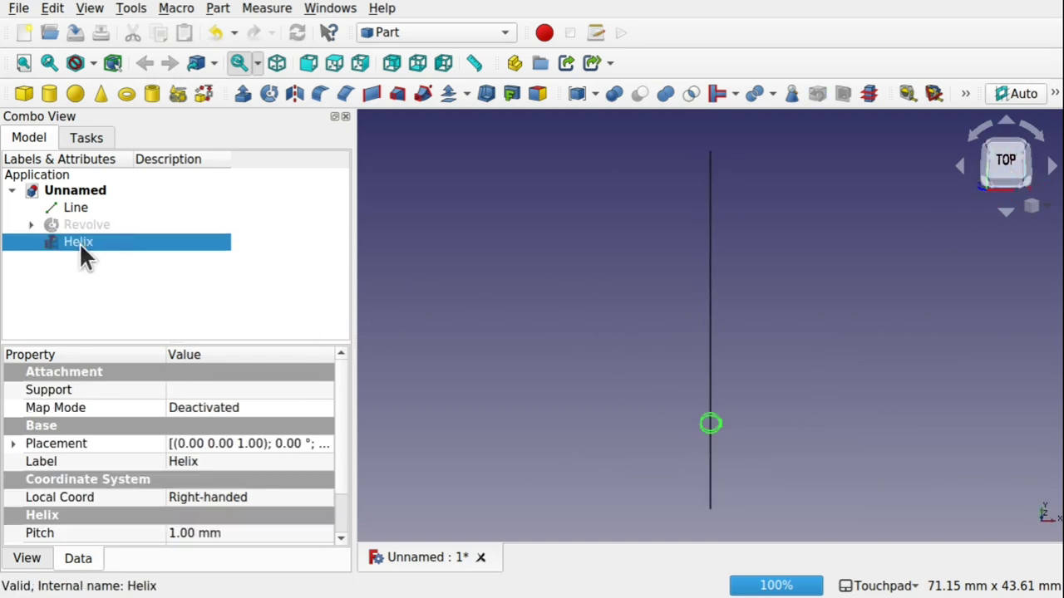
pyautogui.rightClick(78, 242)
pyautogui.click(187, 56)
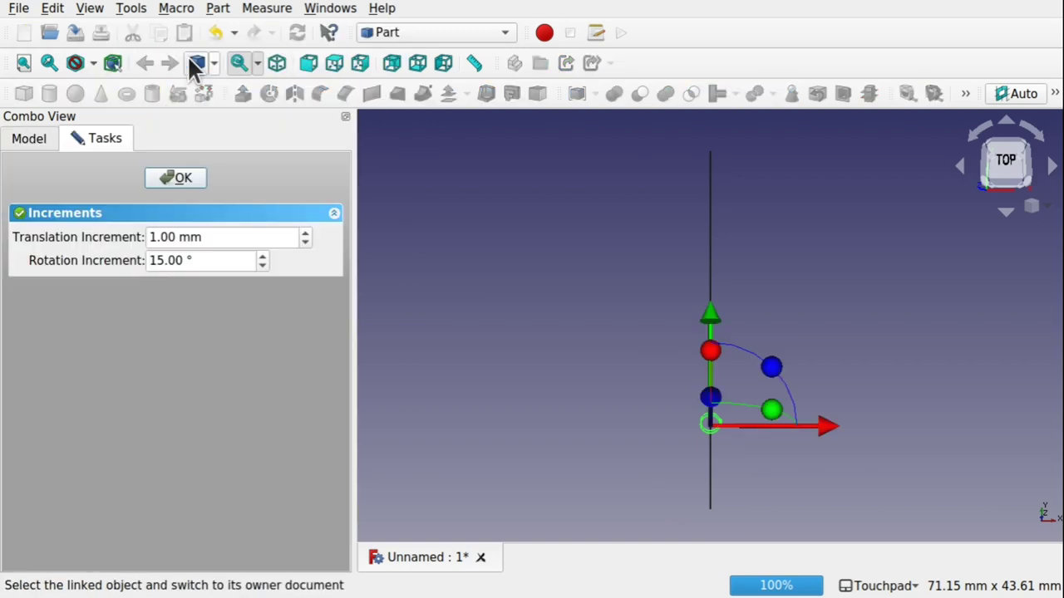
pyautogui.keyDown('alt'); pyautogui.moveTo(603, 391); pyautogui.dragTo(872, 357); pyautogui.keyUp('alt')
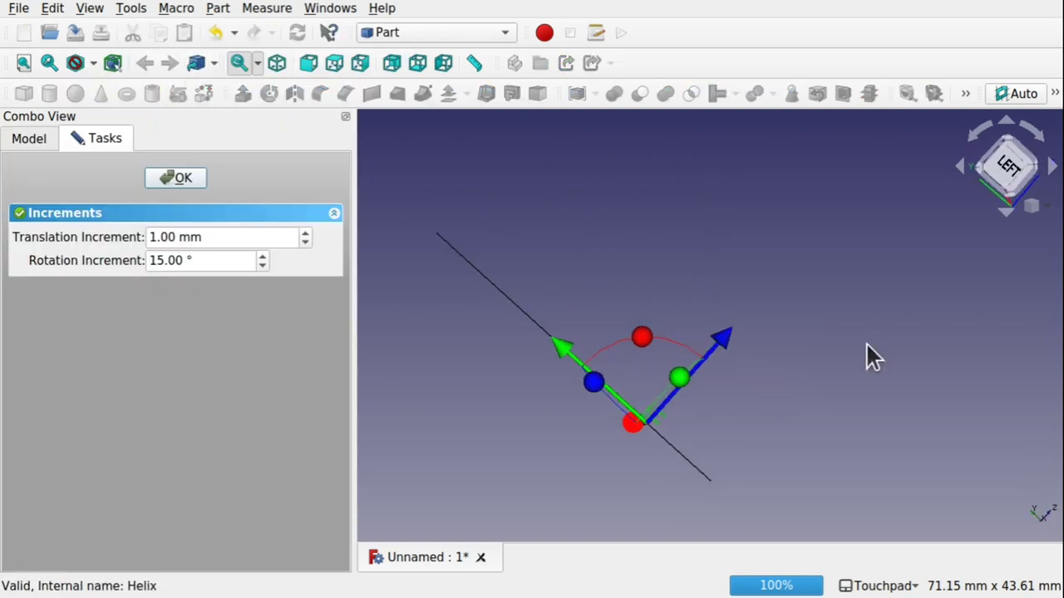
pyautogui.moveTo(640, 338); pyautogui.dragTo(425, 491)
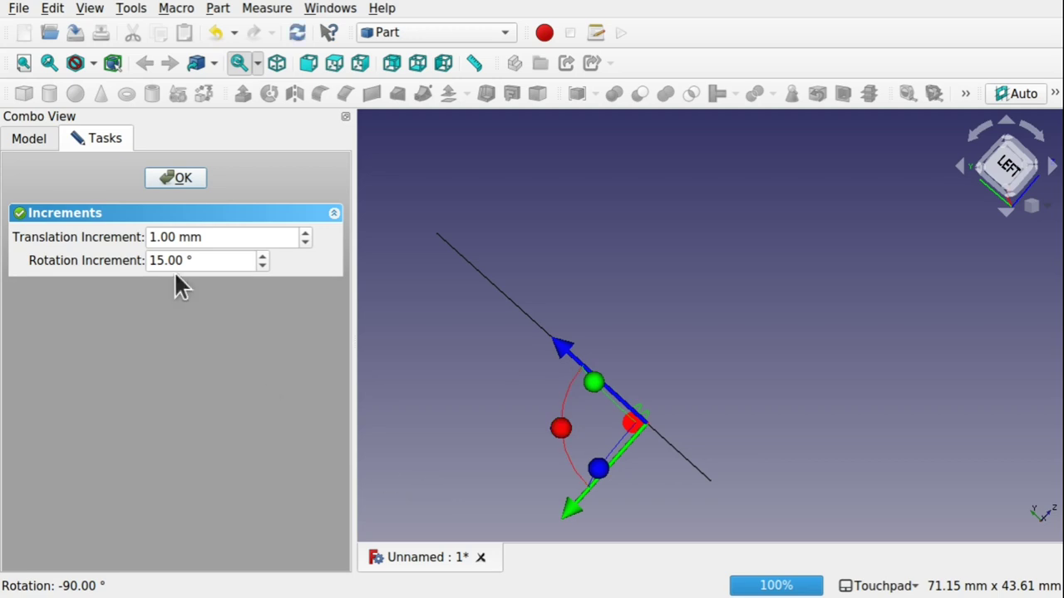
pyautogui.click(176, 179)
# - Examine the rotated helix along the axis line, toggling the revolved surface's visibility to compare their extents
pyautogui.keyDown('alt'); pyautogui.moveTo(636, 214); pyautogui.dragTo(670, 368); pyautogui.keyUp('alt')
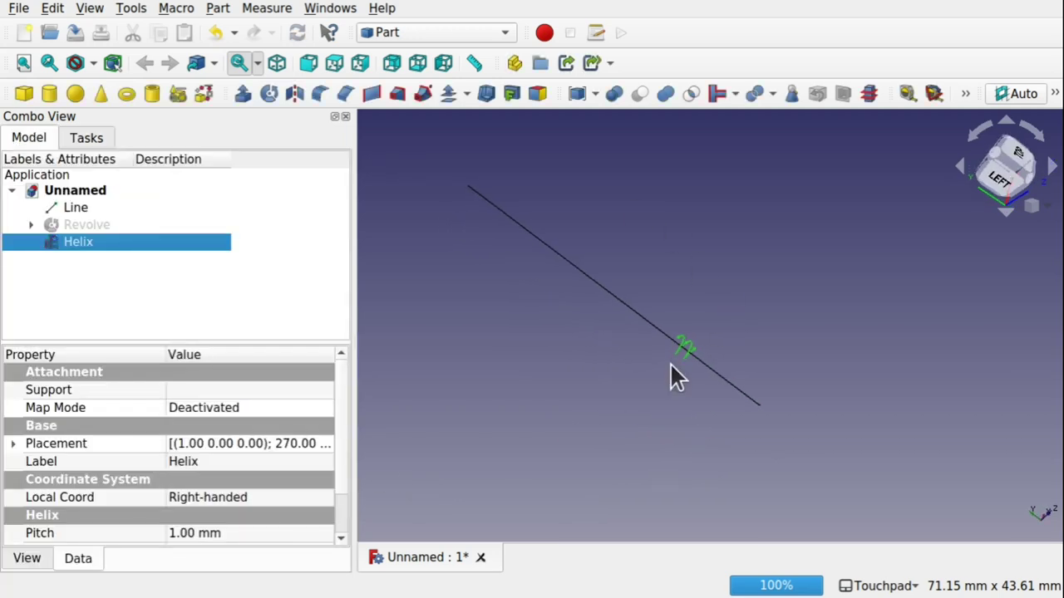
pyautogui.scroll(3, 677, 399)
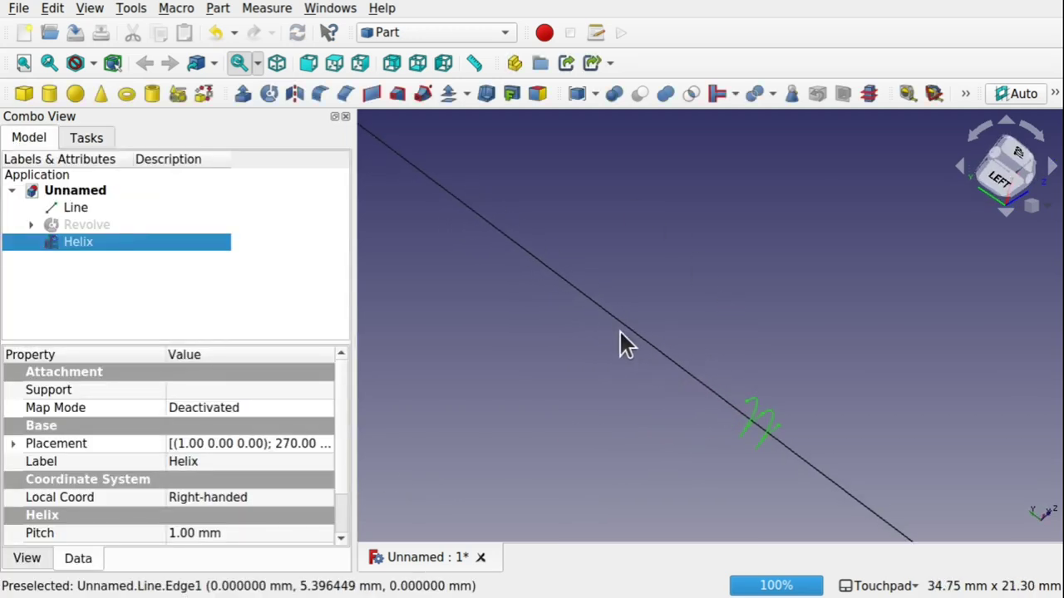
pyautogui.scroll(-3, 760, 336)
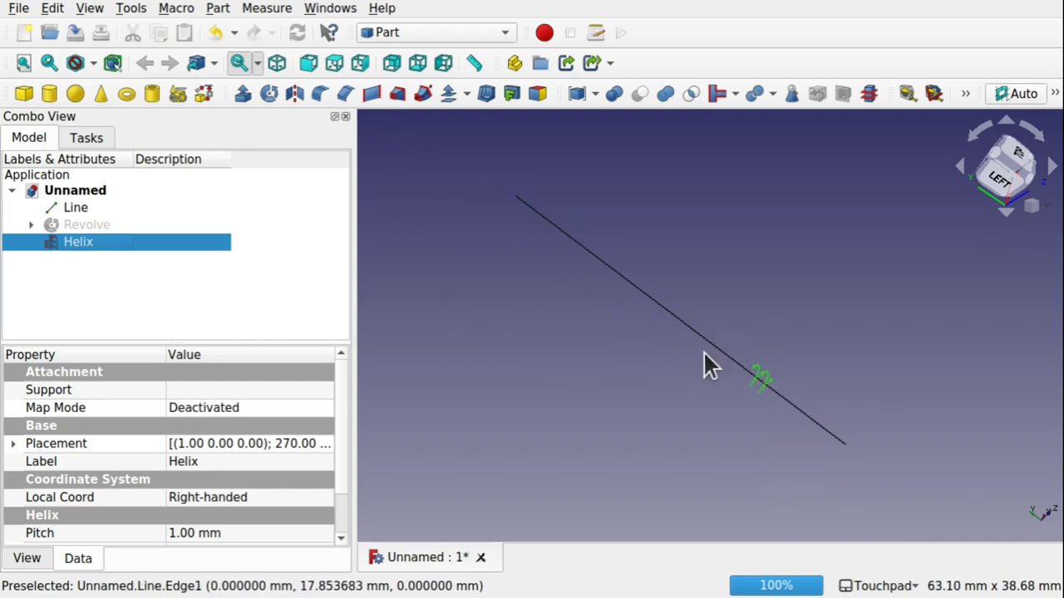
pyautogui.click(84, 225)
pyautogui.press('space')
pyautogui.press('space')
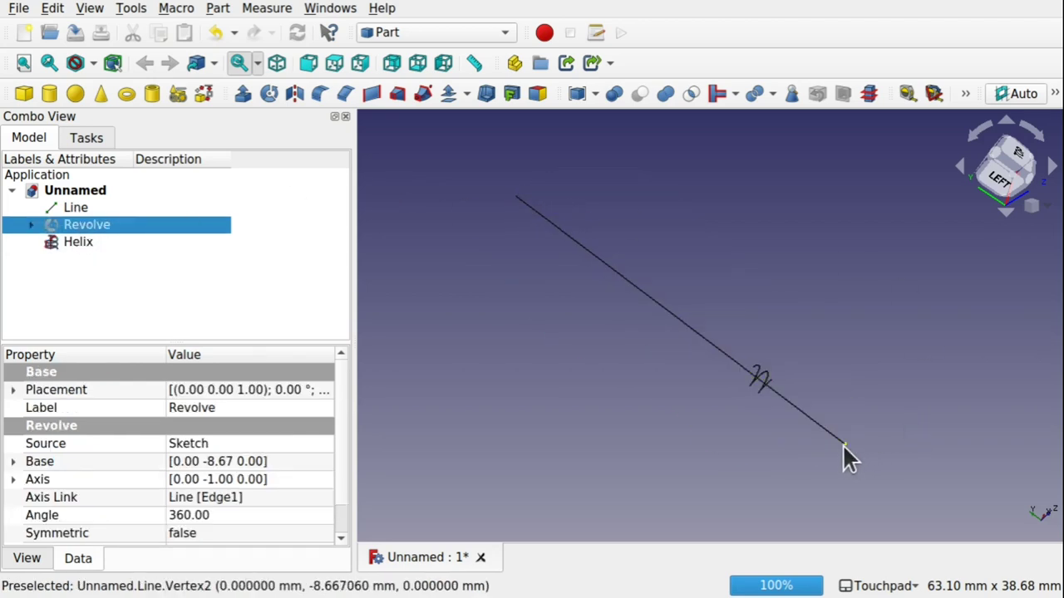
pyautogui.press('space')
pyautogui.press('space')
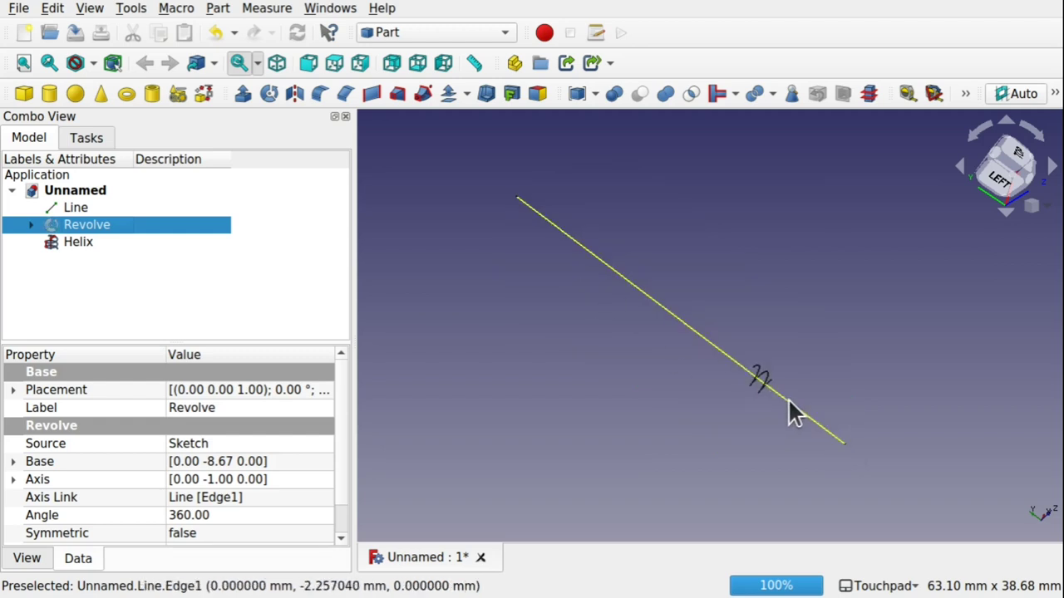
# - Try a helix radius of 7.8 mm and compare the helix with the revolved surface by briefly showing that surface
pyautogui.click(80, 242)
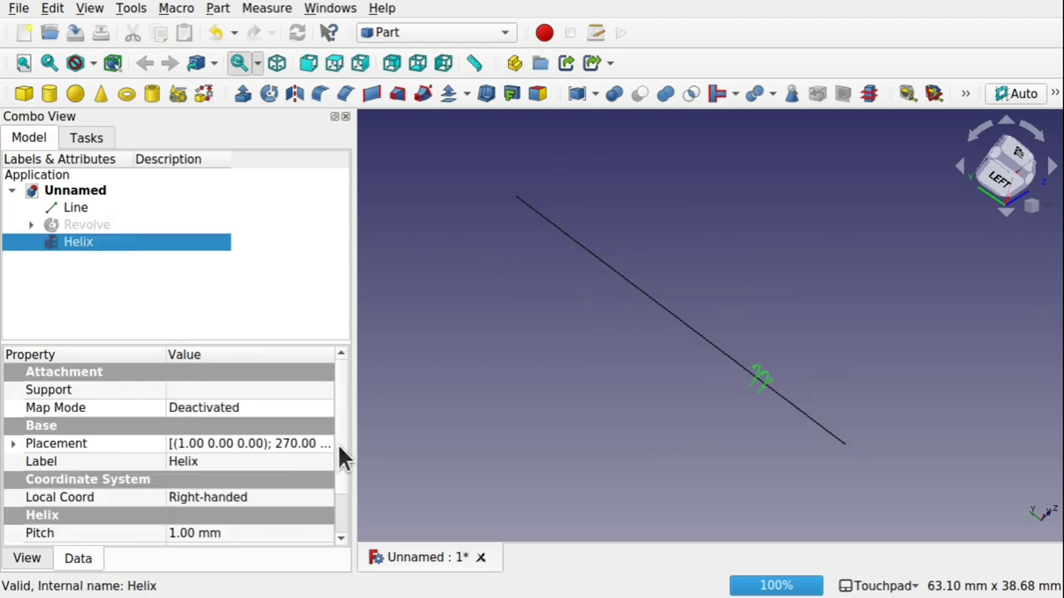
pyautogui.scroll(-3, 339, 466)
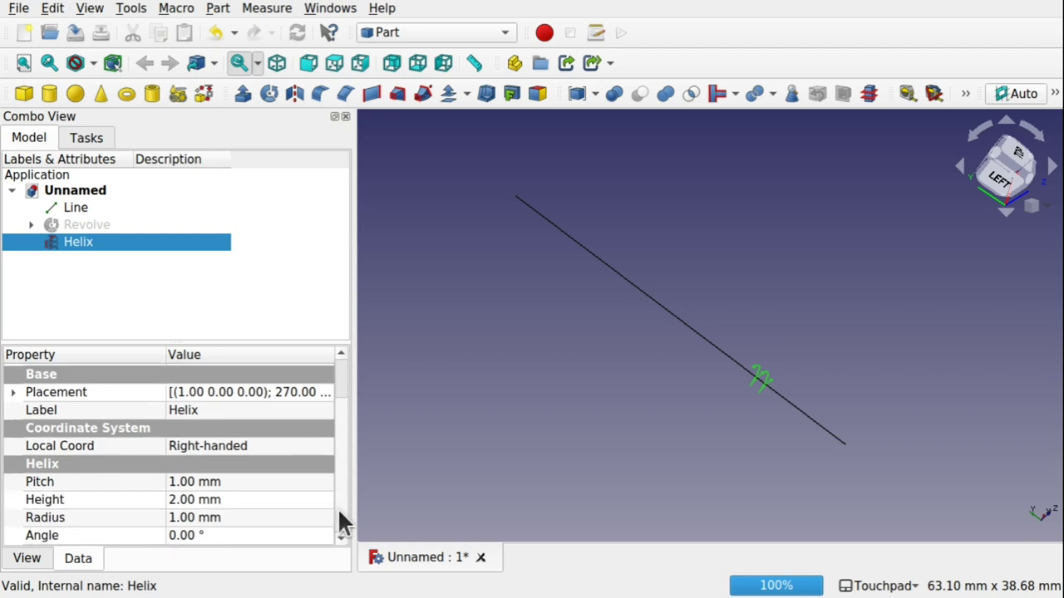
pyautogui.click(247, 518)
pyautogui.write('4.7')
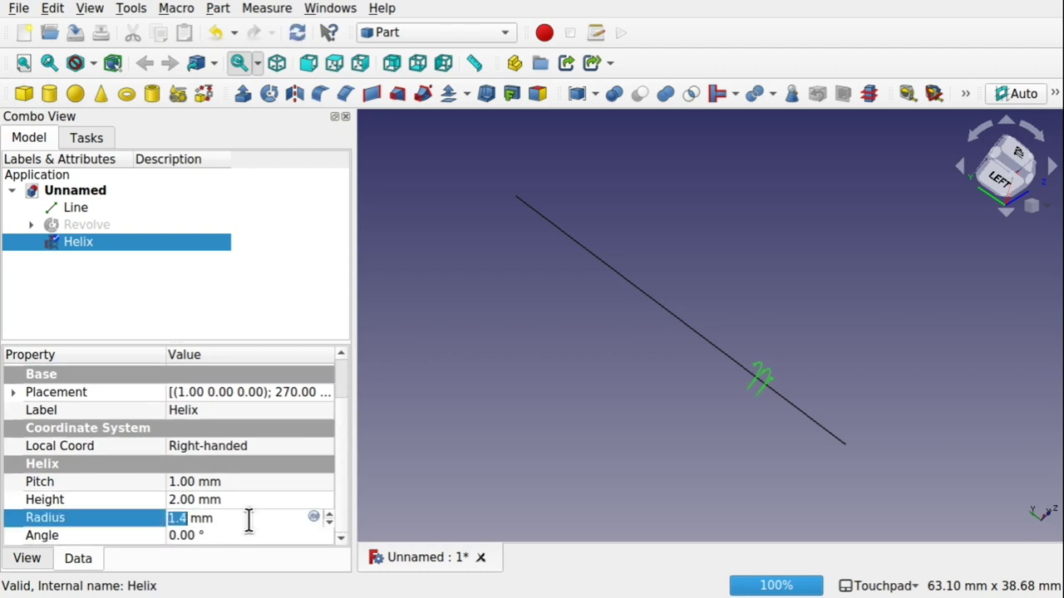
pyautogui.write('7.8')
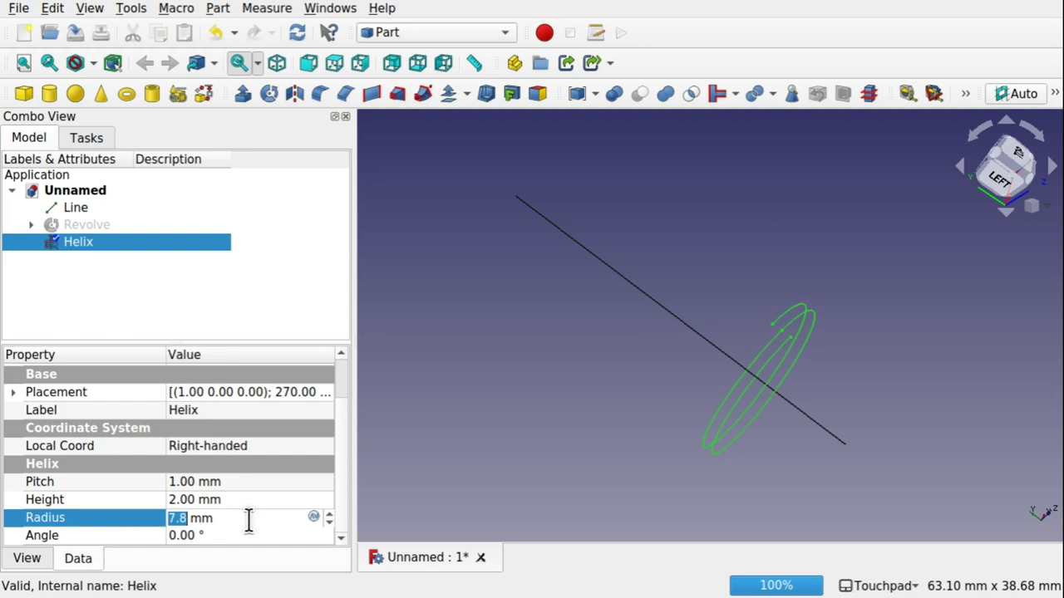
pyautogui.click(91, 226)
pyautogui.press('space')
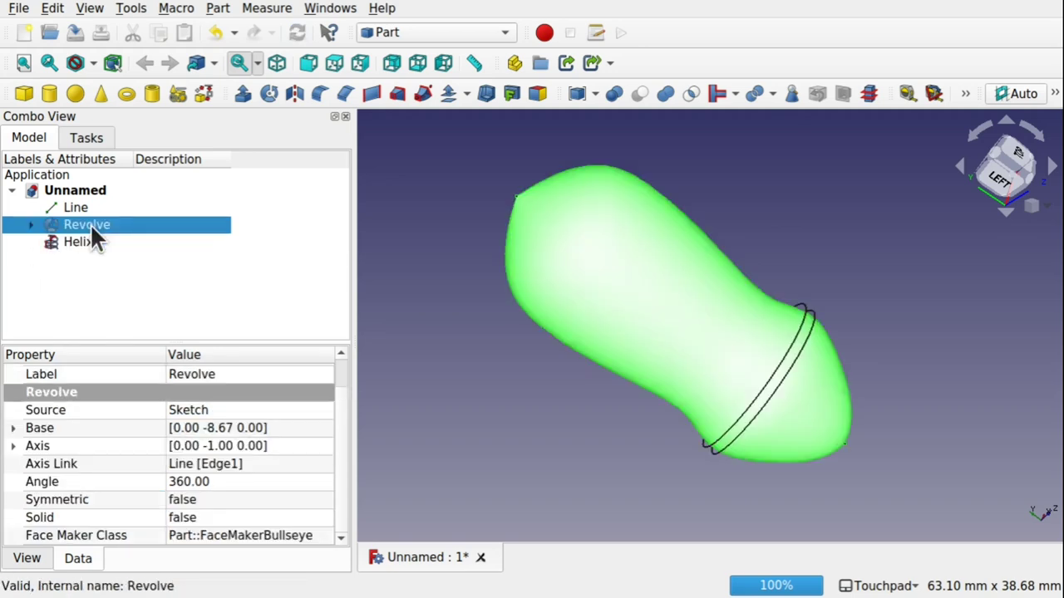
pyautogui.press('space')
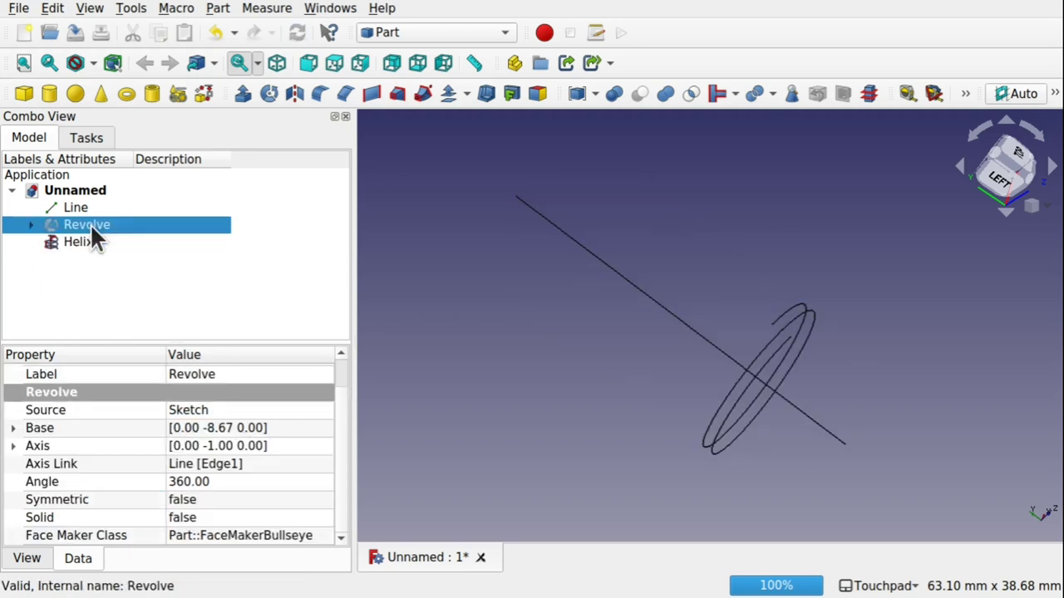
# - Set the helix's radius to 12 mm
pyautogui.press('Up')
pyautogui.press('Up')
pyautogui.click(80, 243)
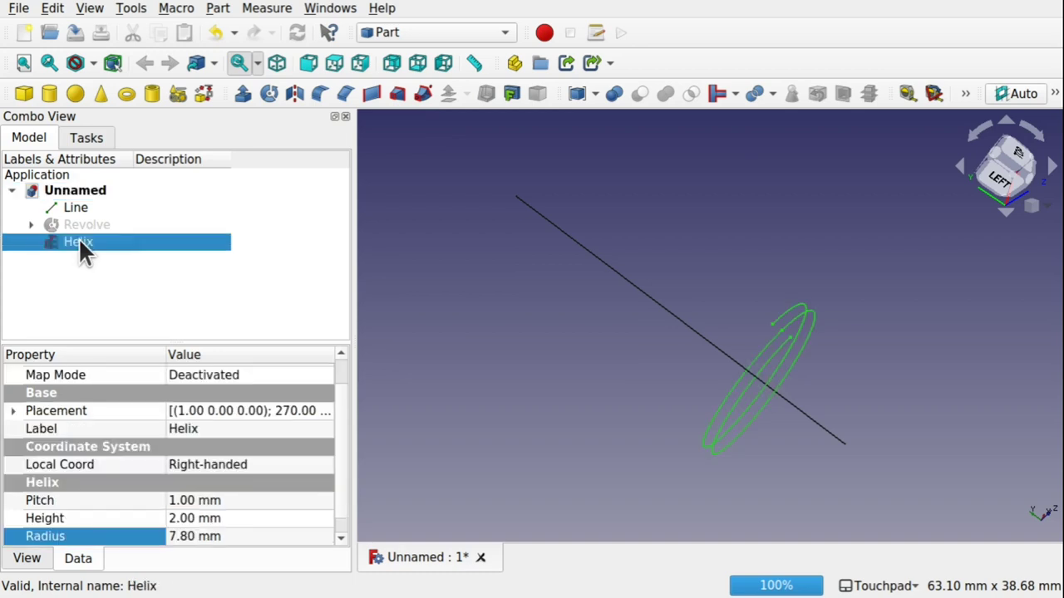
pyautogui.click(261, 536)
pyautogui.scroll(4, 261, 536)
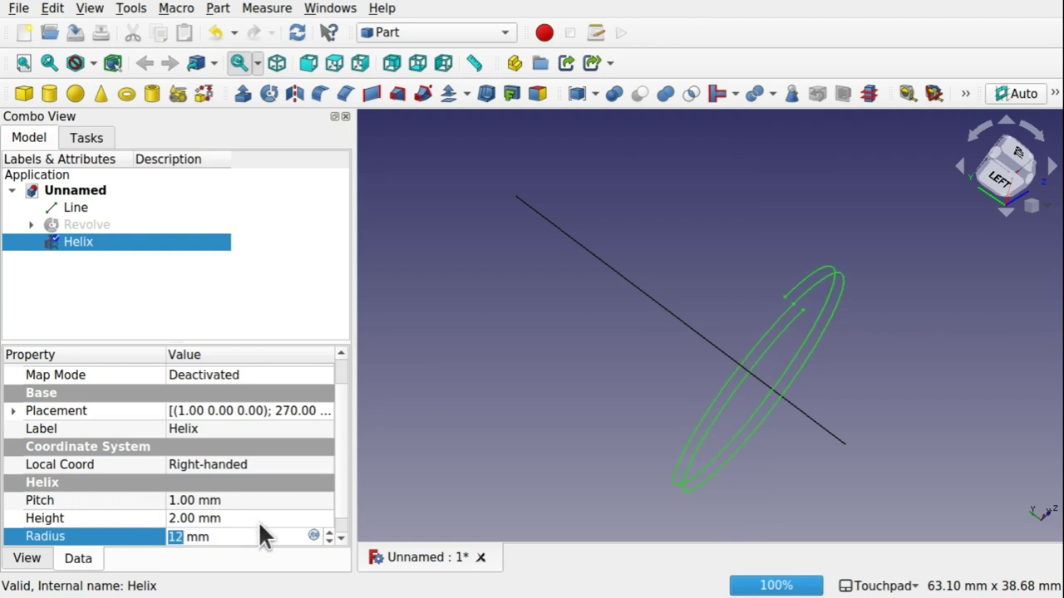
# - Try a helix height of 8.9 mm
pyautogui.click(261, 518)
pyautogui.scroll(5, 261, 518)
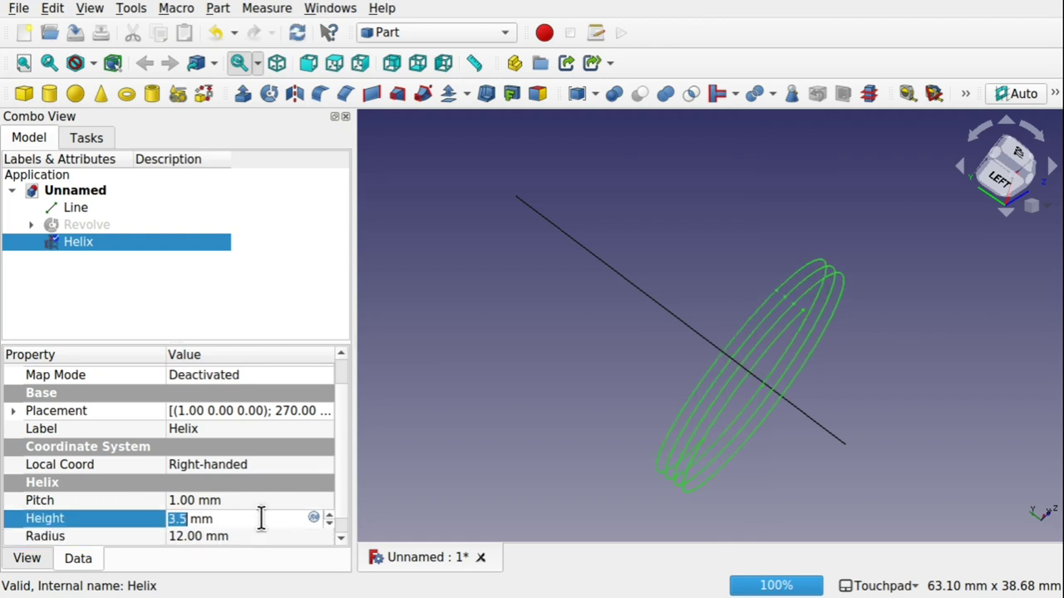
pyautogui.scroll(3, 261, 518)
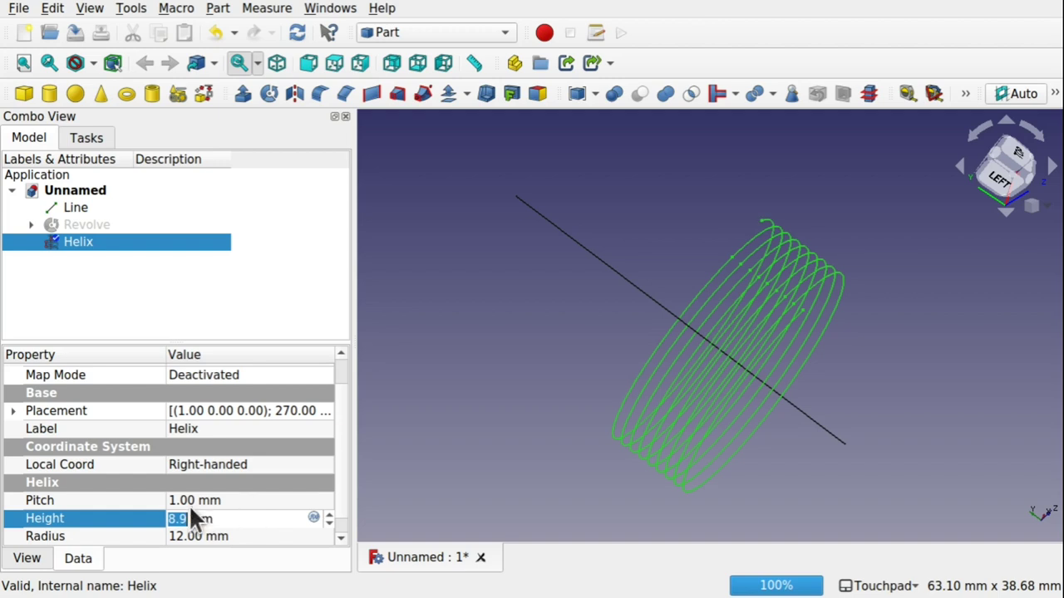
# - Set the helix's pitch to 15.3 mm and its height to 50 mm
pyautogui.click(241, 499)
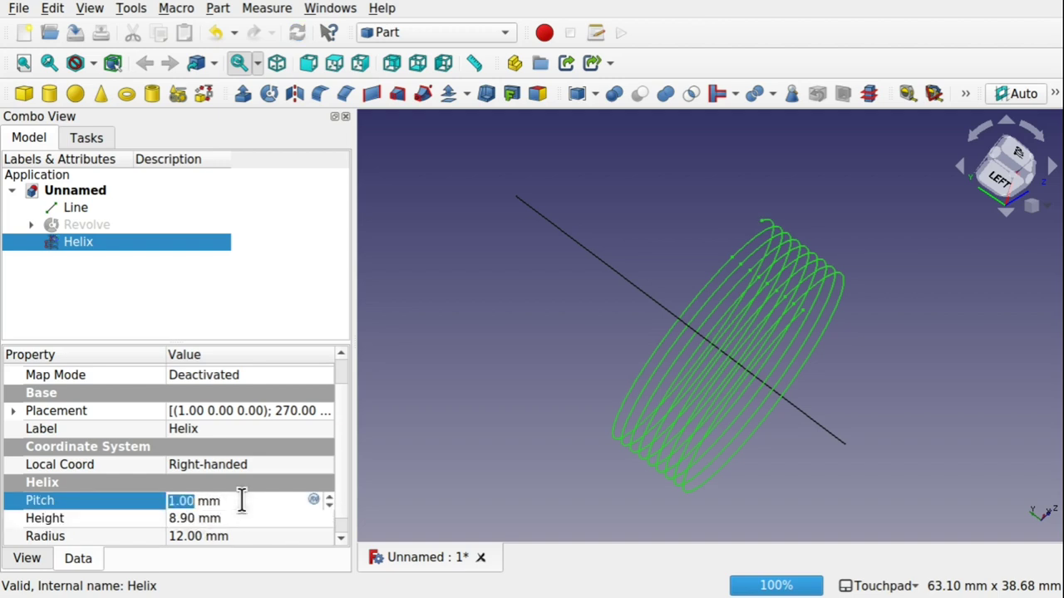
pyautogui.scroll(5, 241, 500)
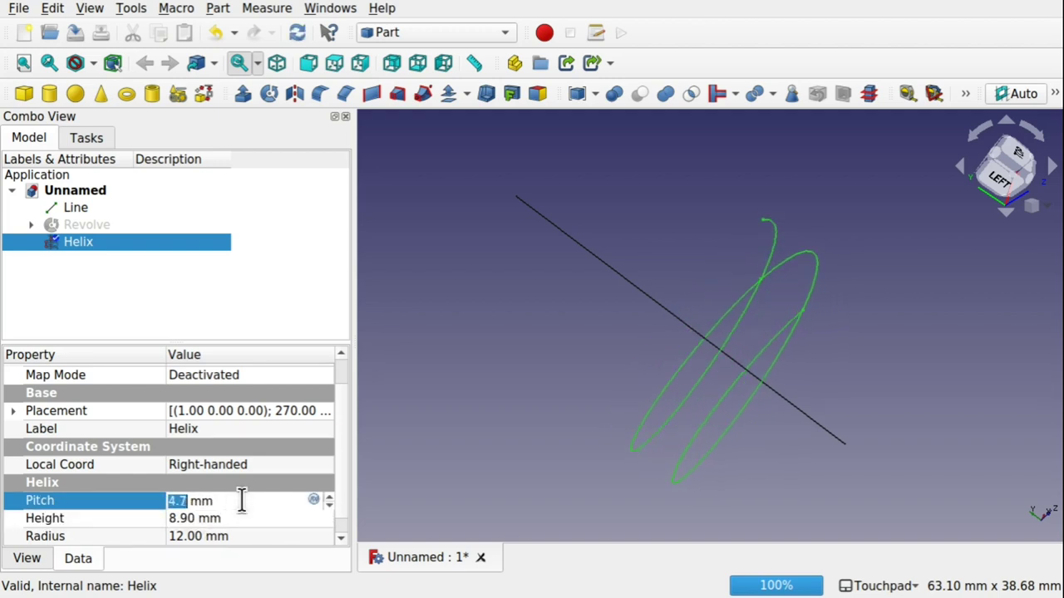
pyautogui.scroll(7, 241, 499)
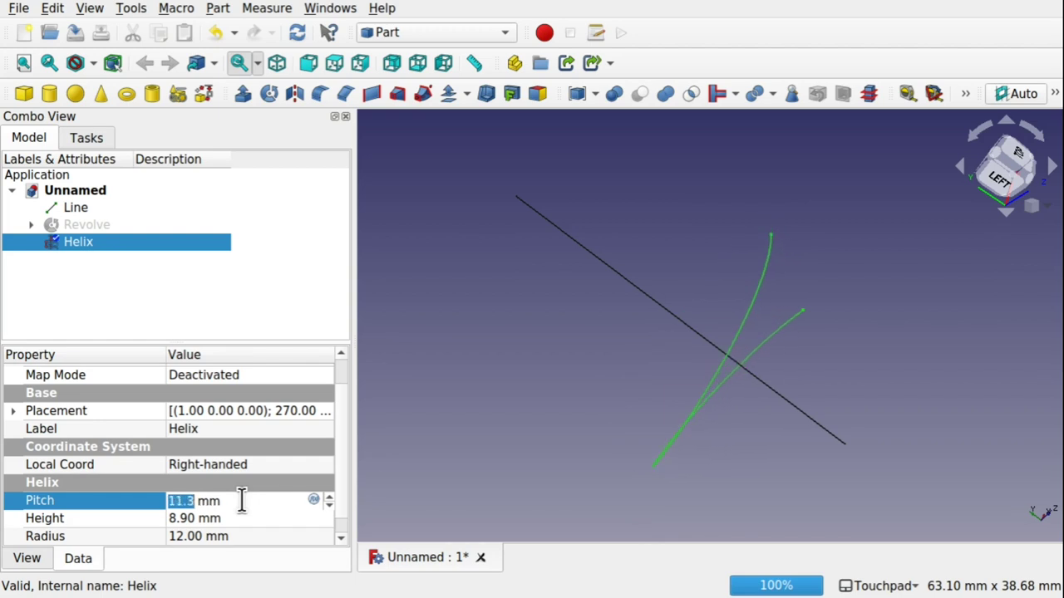
pyautogui.scroll(4, 241, 499)
pyautogui.click(268, 519)
pyautogui.write('9.5')
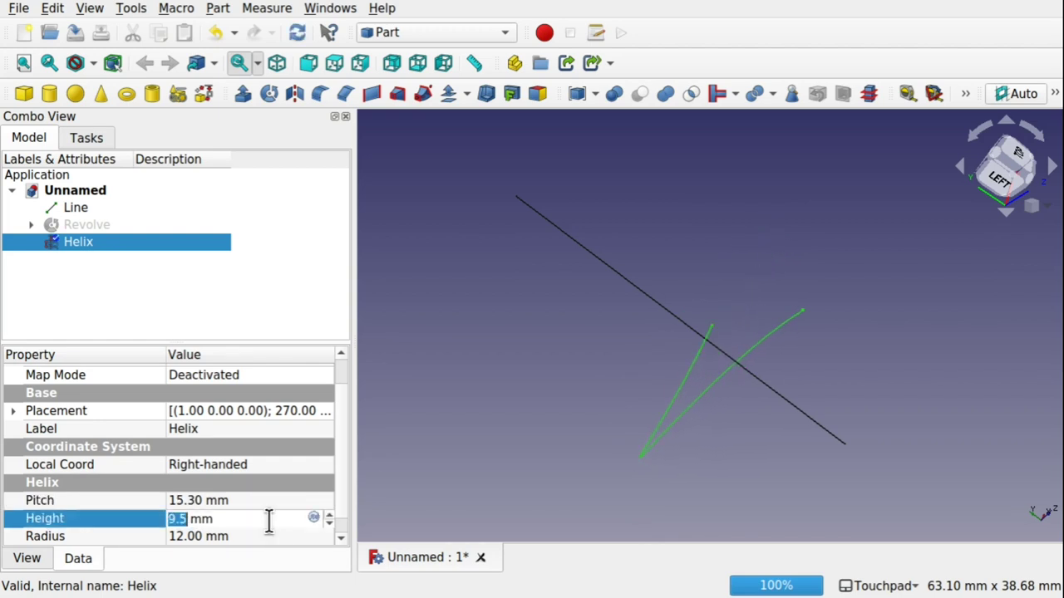
pyautogui.scroll(2, 268, 521)
pyautogui.scroll(7, 269, 519)
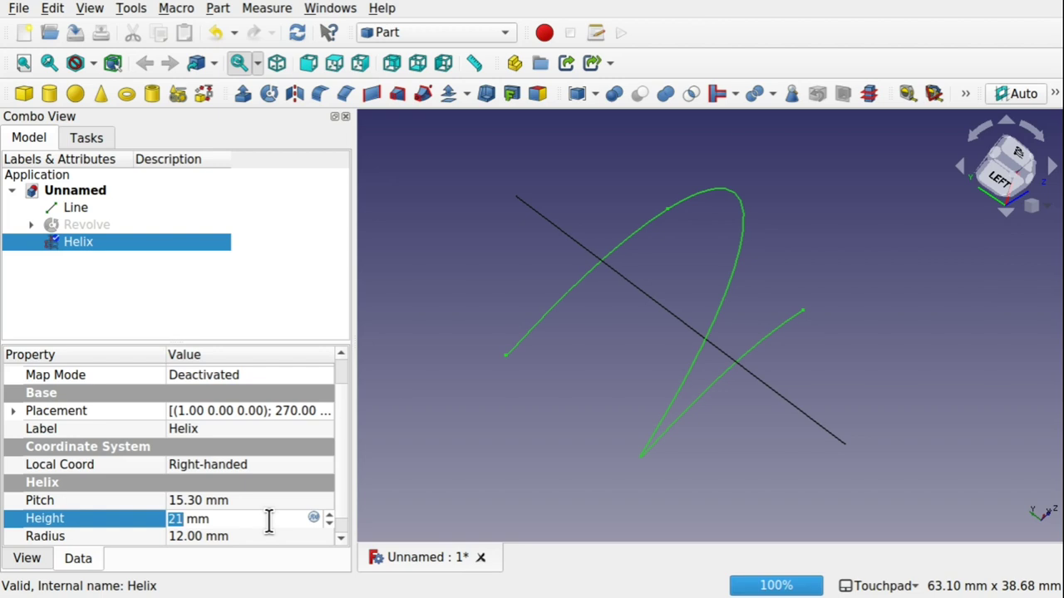
pyautogui.write('50')
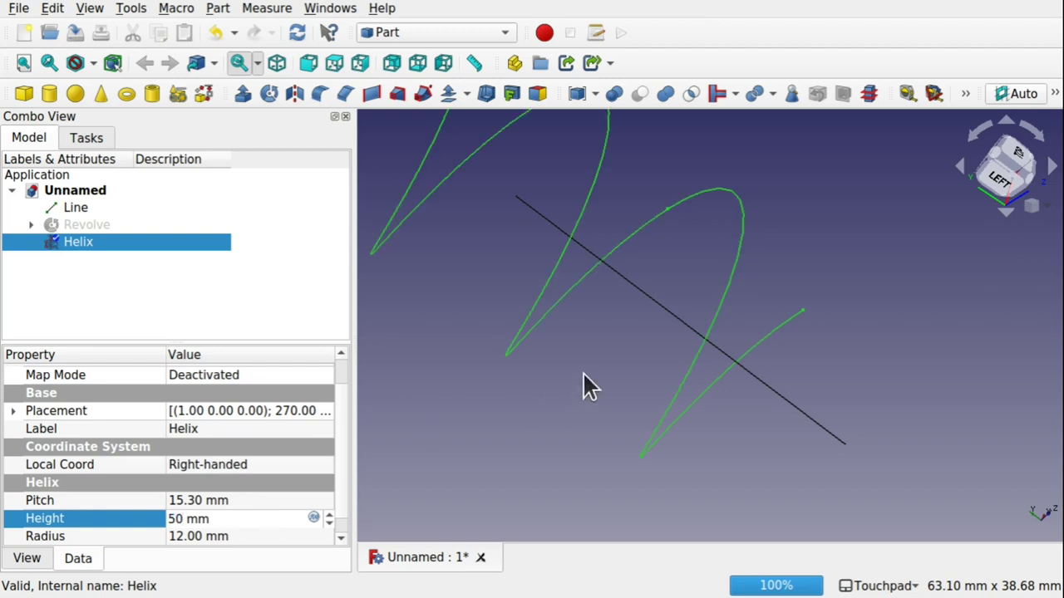
# - Move the helix -16 mm along its own axis with Transform so it starts beyond the end of the straight line
pyautogui.rightClick(133, 243)
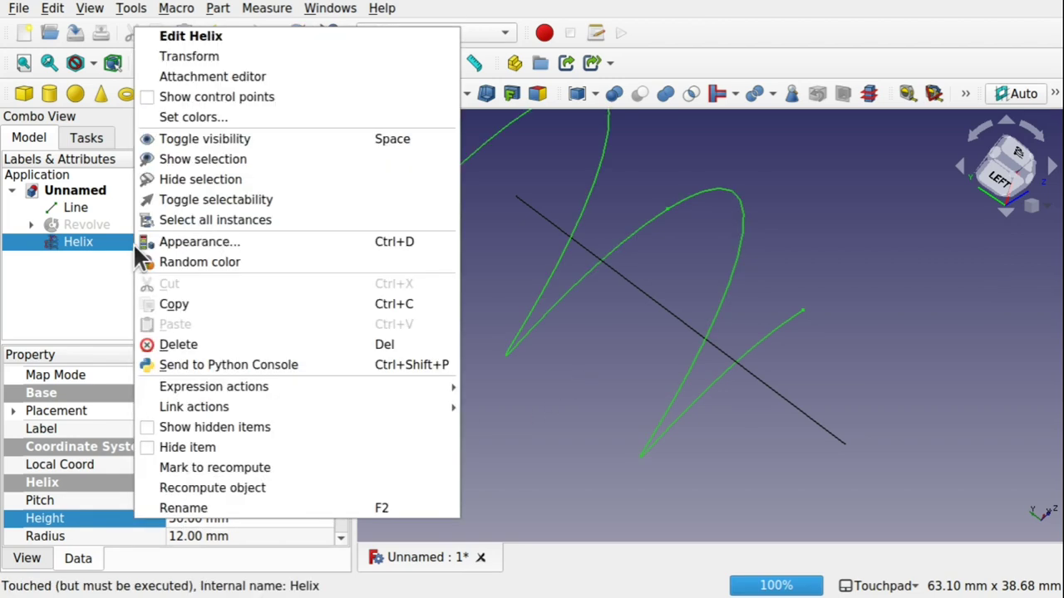
pyautogui.click(219, 57)
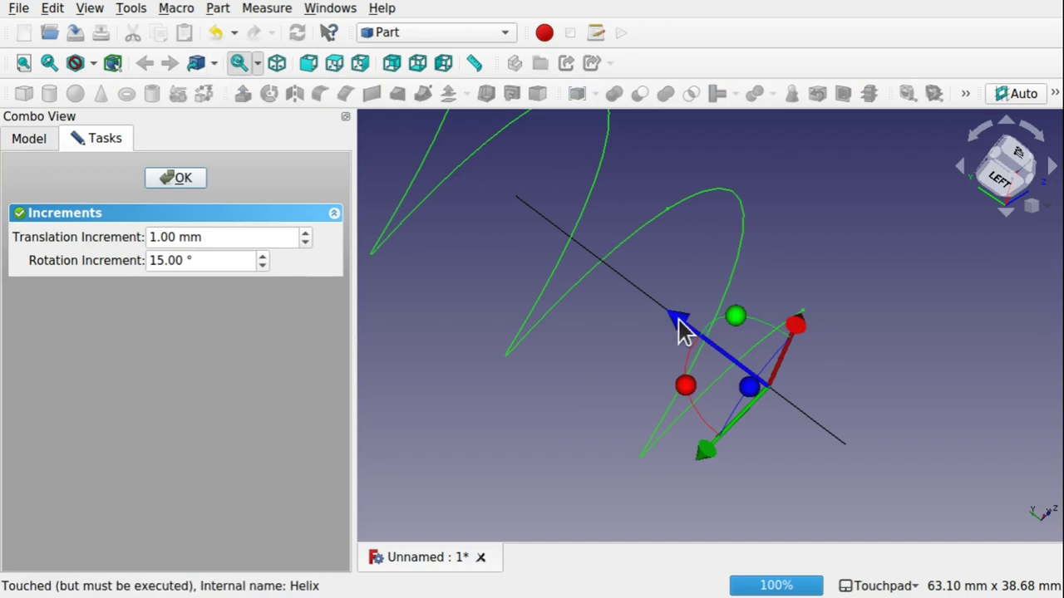
pyautogui.moveTo(681, 325); pyautogui.dragTo(833, 438)
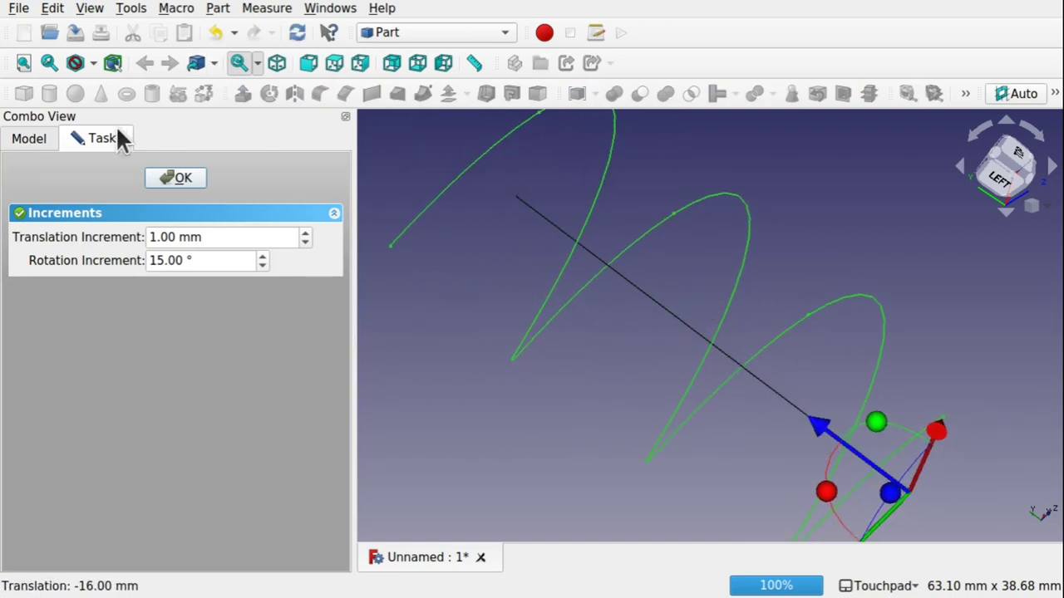
pyautogui.click(180, 178)
# - Make the revolved surface visible again inside the helix and clear the selection
pyautogui.click(101, 220)
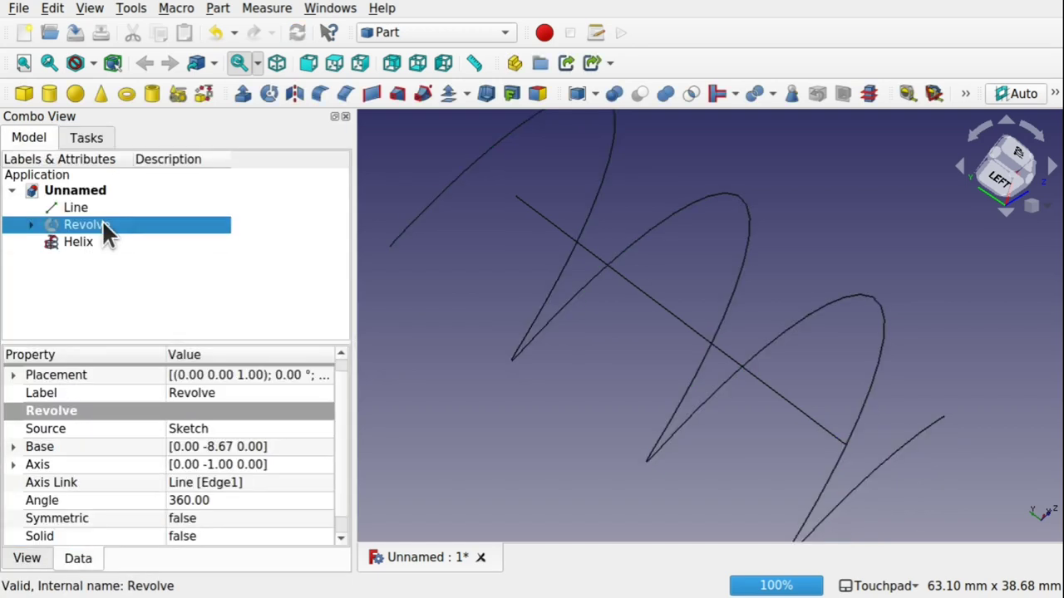
pyautogui.press('space')
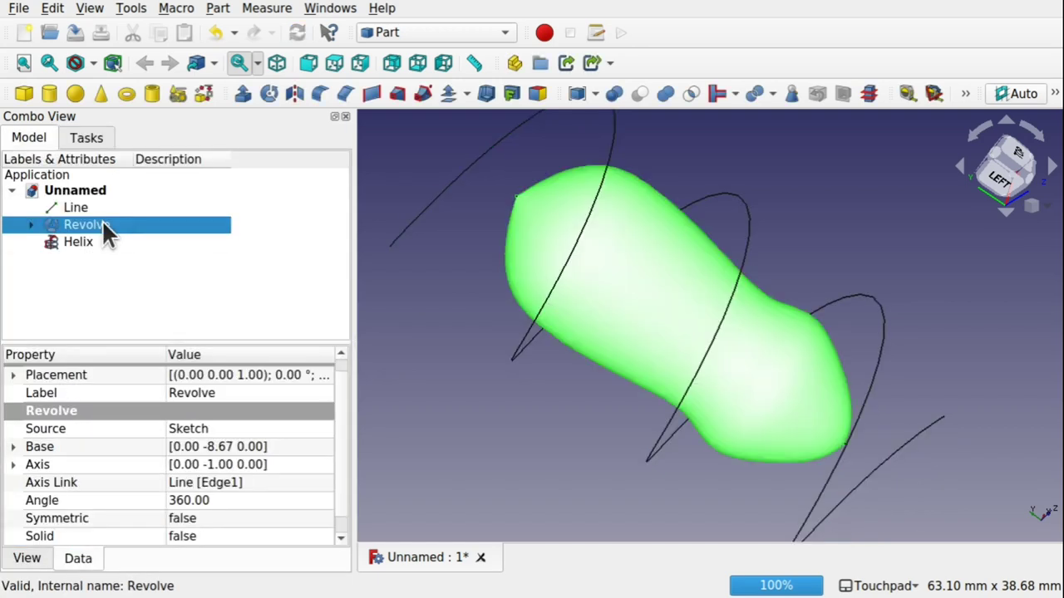
pyautogui.click(540, 409)
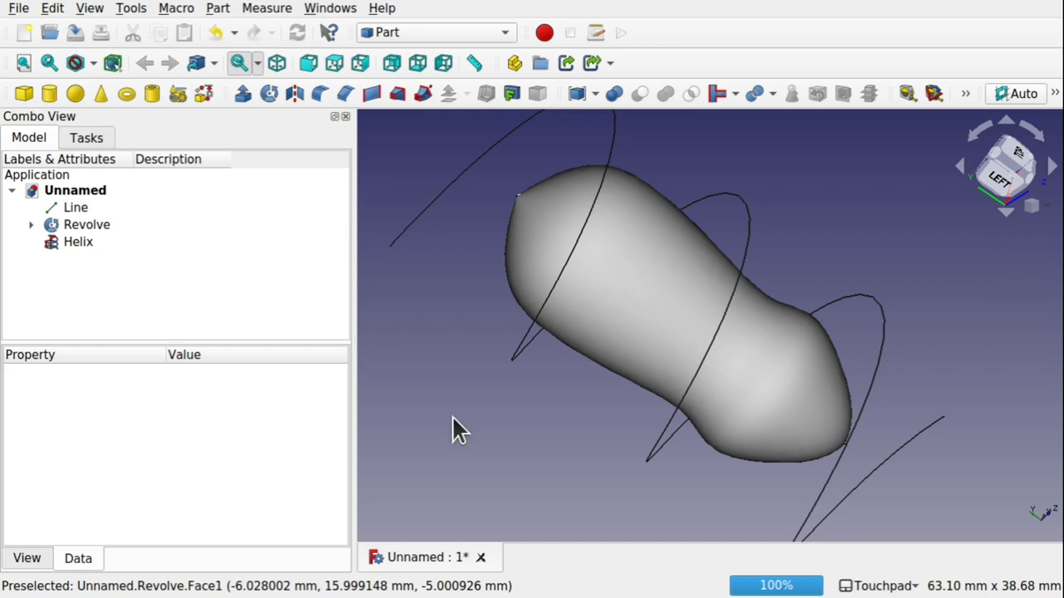
# - Examine how the helix is divided by selecting its individual edges one at a time
pyautogui.click(517, 359)
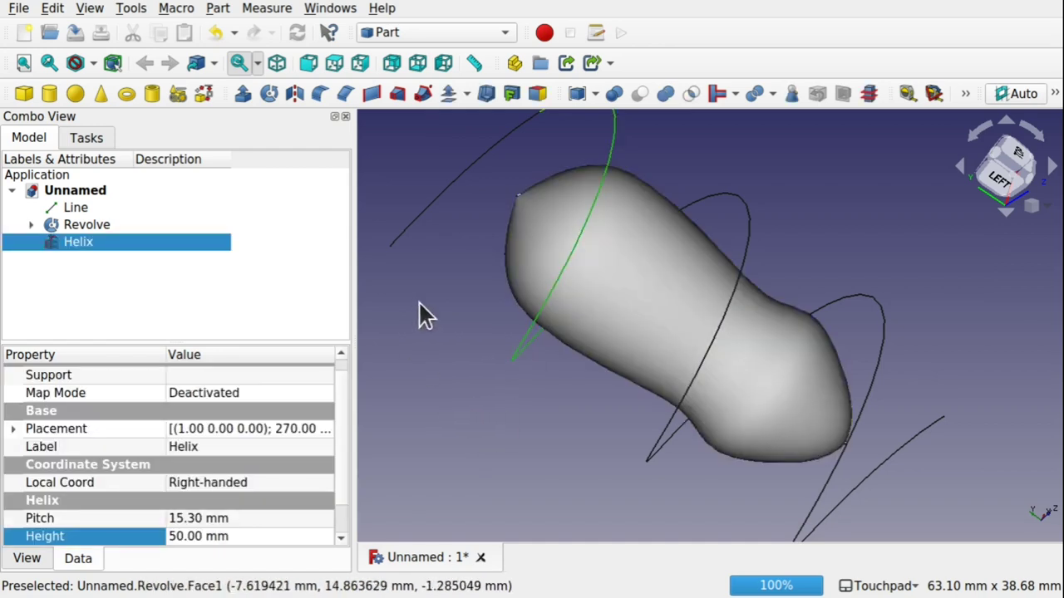
pyautogui.click(455, 333)
pyautogui.click(445, 208)
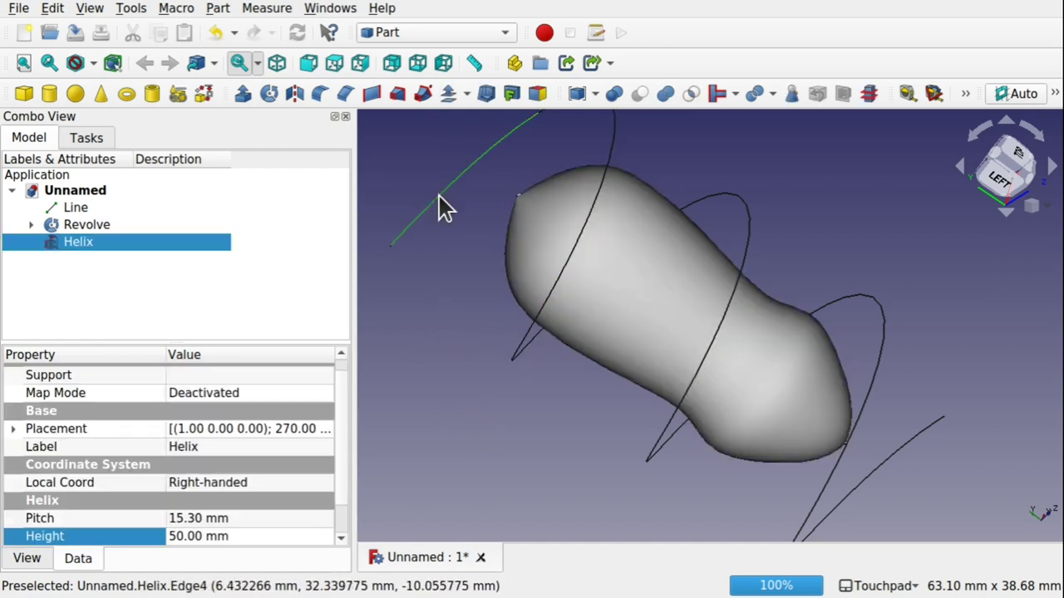
pyautogui.click(607, 163)
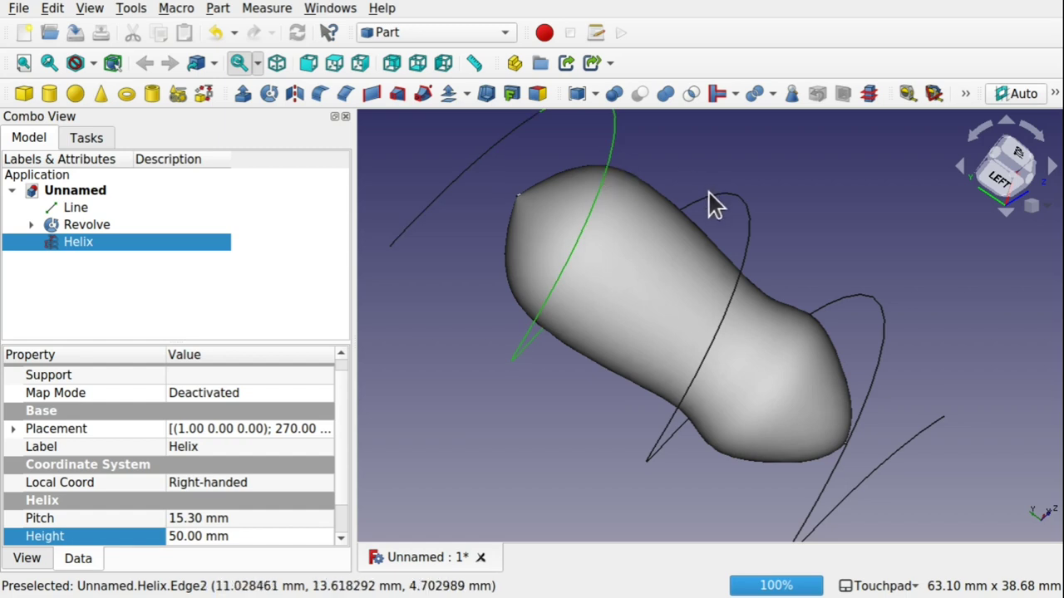
pyautogui.click(712, 199)
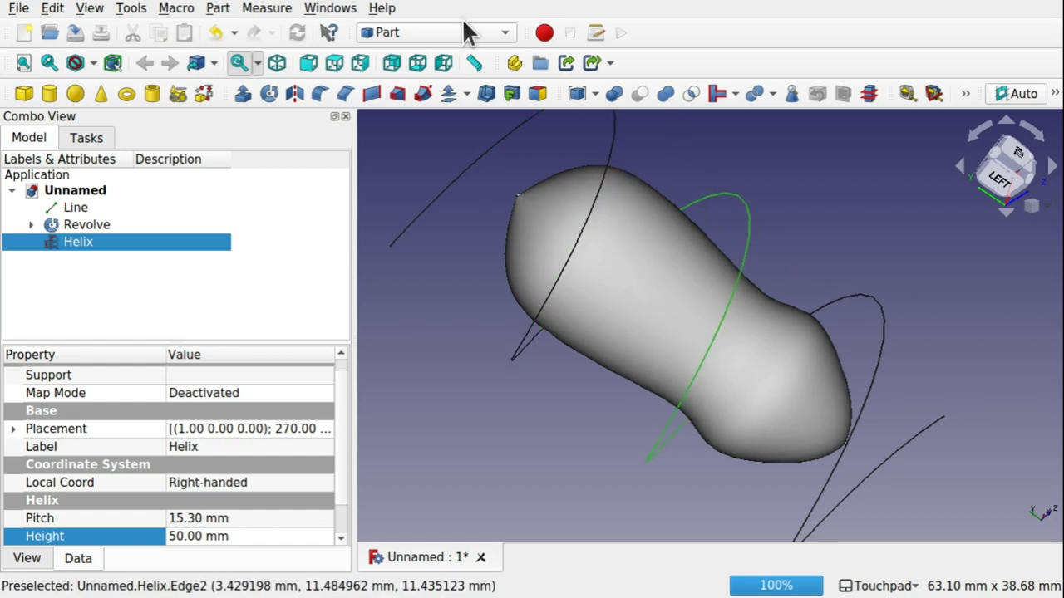
# - Switch to the Curves workbench and clear the helix edge selection
pyautogui.click(435, 38)
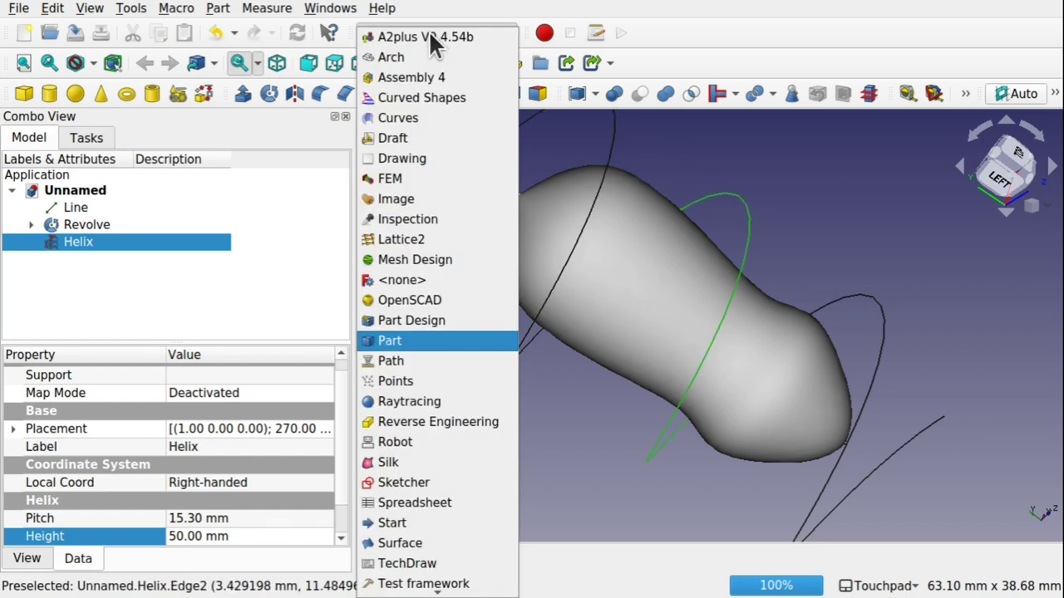
pyautogui.click(428, 113)
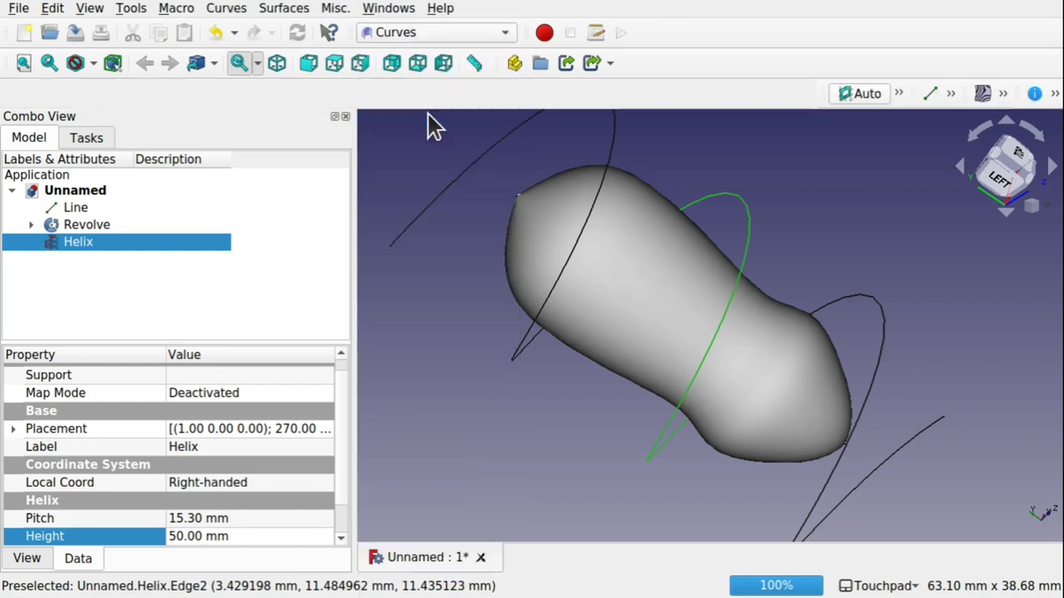
pyautogui.click(830, 225)
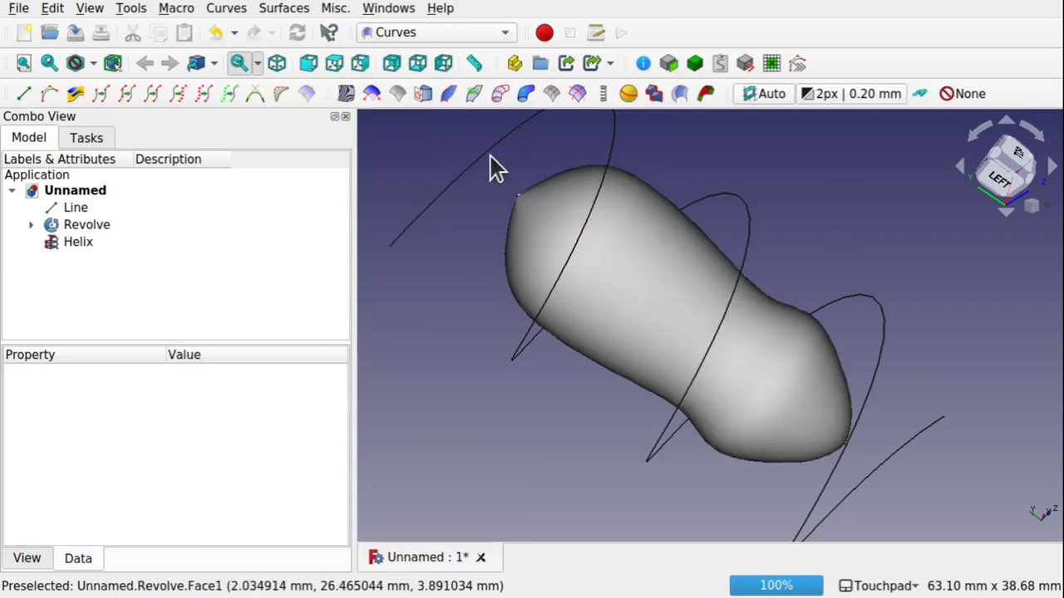
# - Join all four helix edges into a single B-spline curve with joinCurves
pyautogui.click(484, 167)
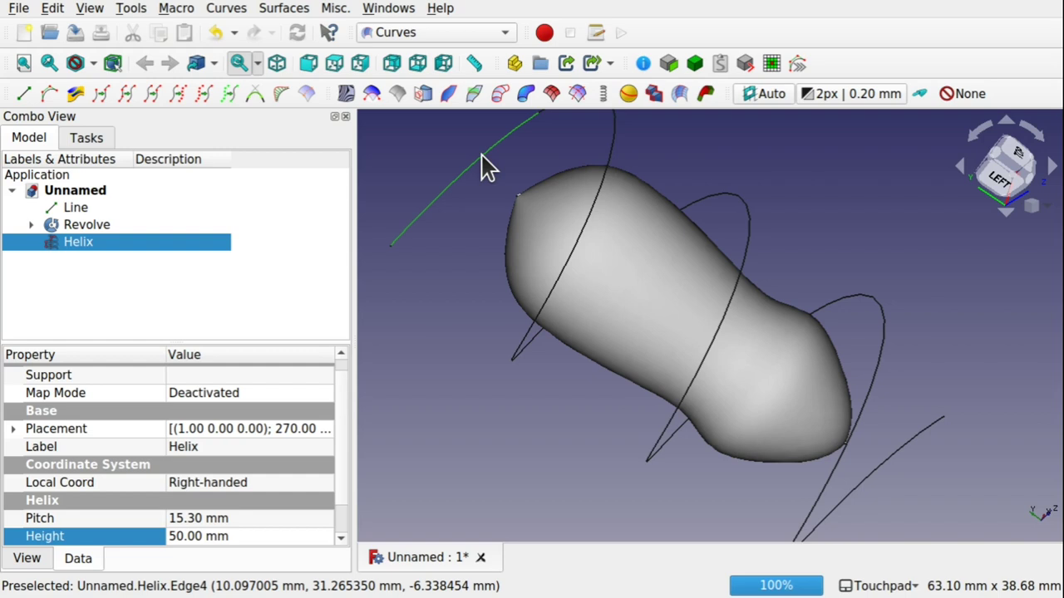
pyautogui.scroll(-2, 610, 160)
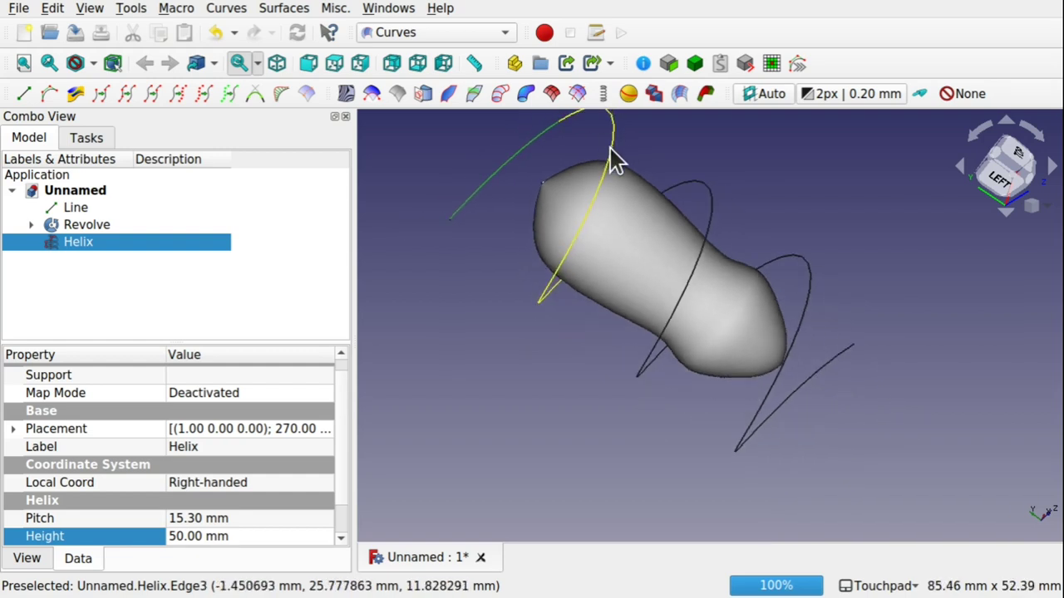
pyautogui.keyDown('ctrl'); pyautogui.click(610, 161); pyautogui.keyUp('ctrl')
pyautogui.keyDown('ctrl'); pyautogui.click(689, 190); pyautogui.keyUp('ctrl')
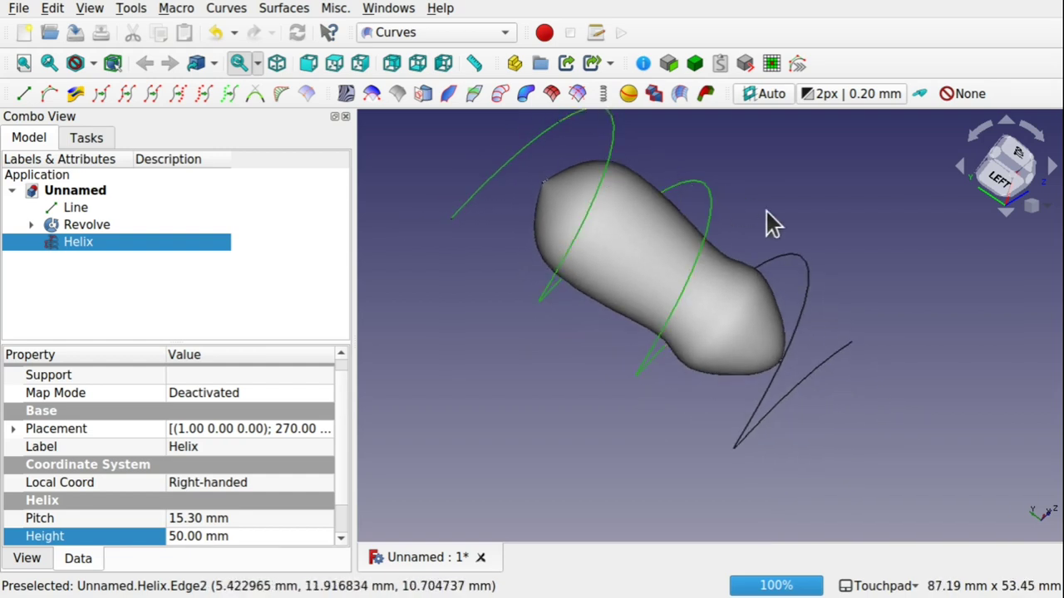
pyautogui.keyDown('ctrl'); pyautogui.click(798, 253); pyautogui.keyUp('ctrl')
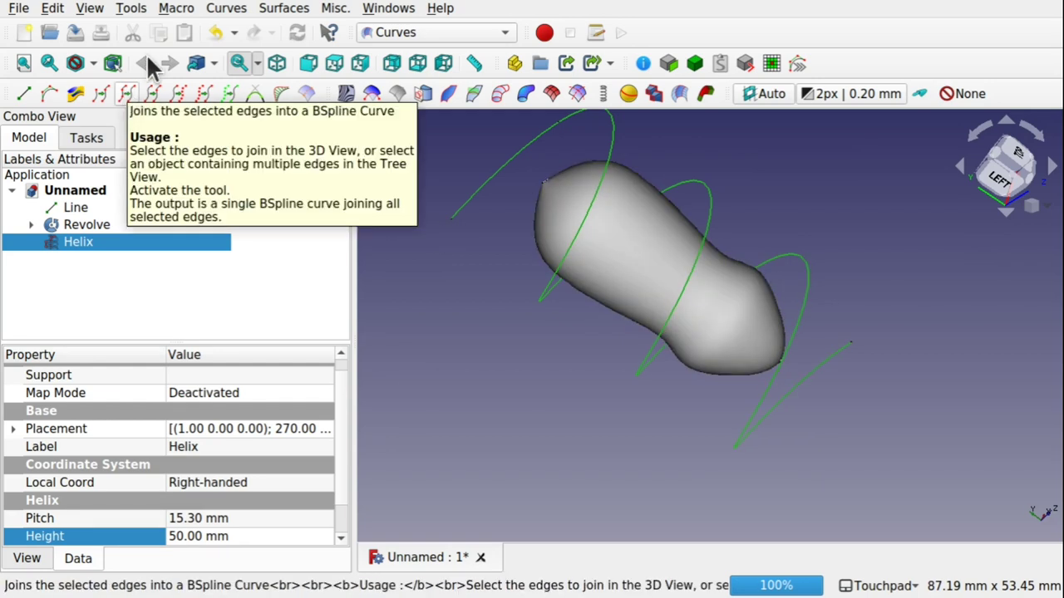
pyautogui.click(224, 10)
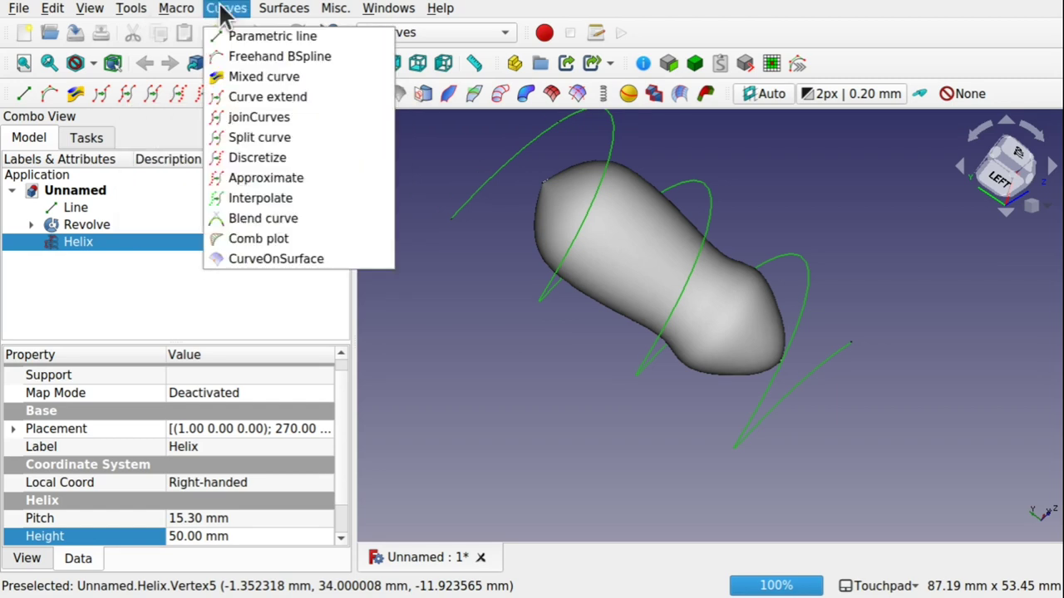
pyautogui.click(254, 125)
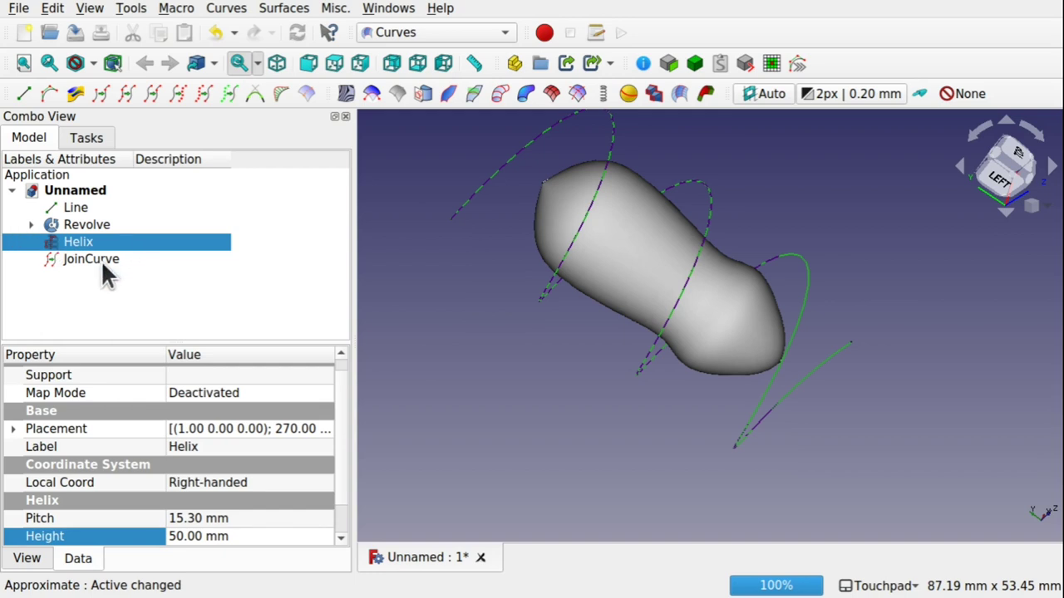
# - Hide the original helix so only the joined curve remains around the revolved surface, and clear the selection
pyautogui.click(87, 282)
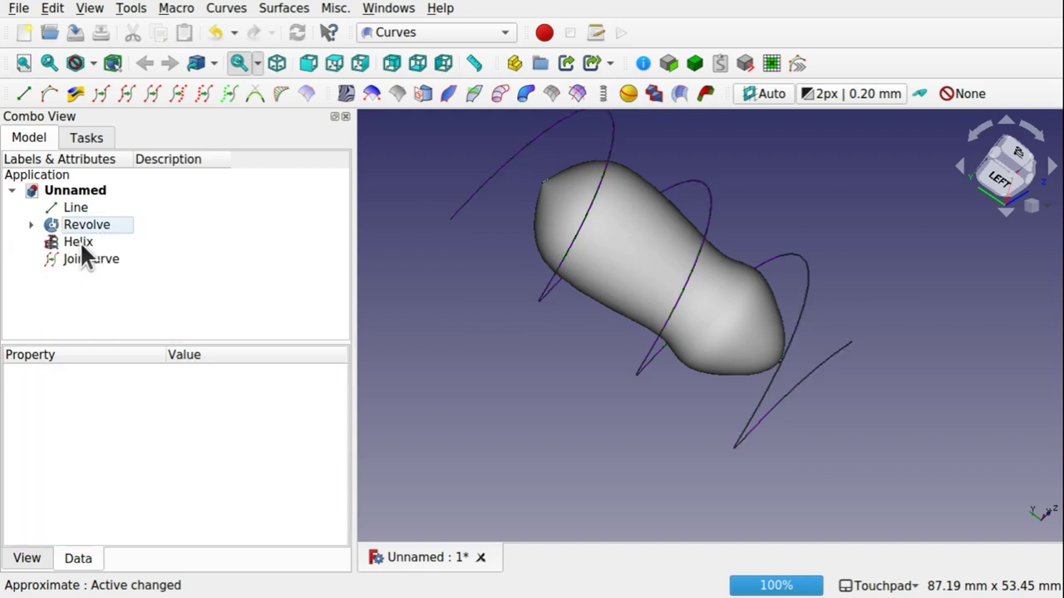
pyautogui.click(81, 244)
pyautogui.press('space')
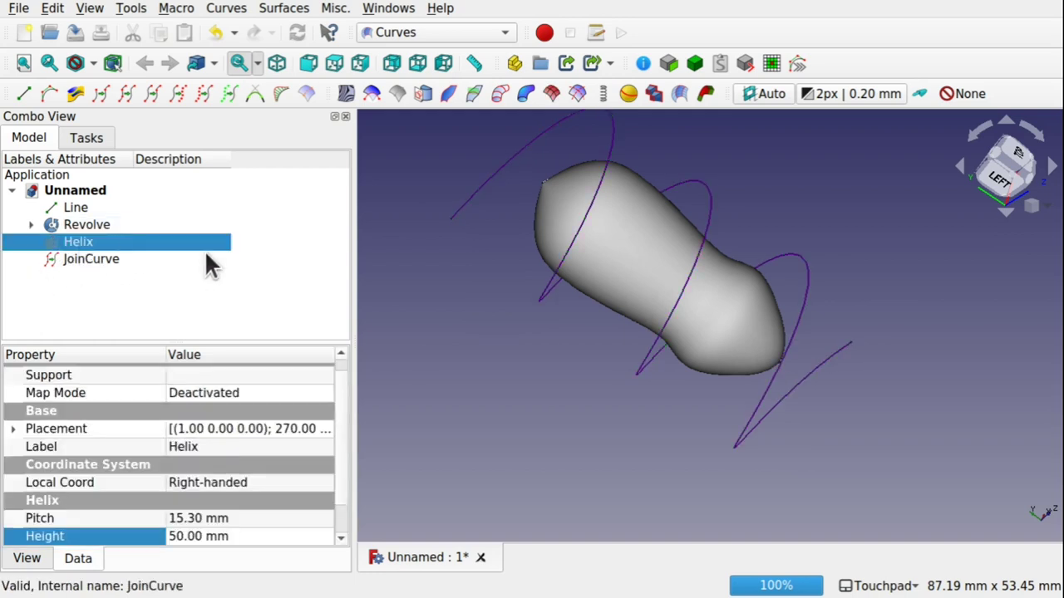
pyautogui.click(499, 427)
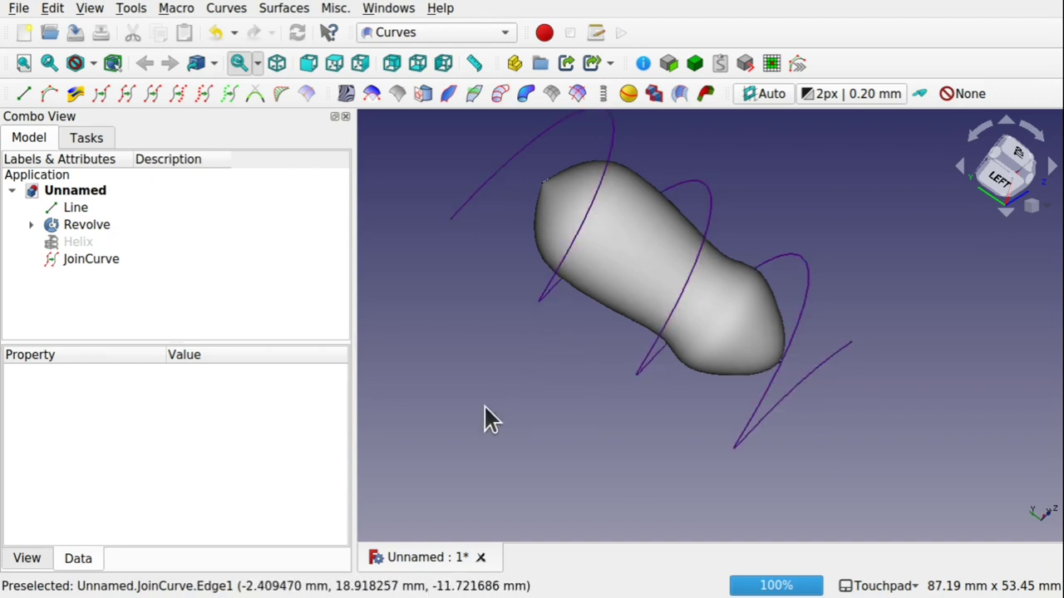
# - Create a CurveOnSurface from the joined curve's edge and the revolved surface's face, and select the new object
pyautogui.click(545, 298)
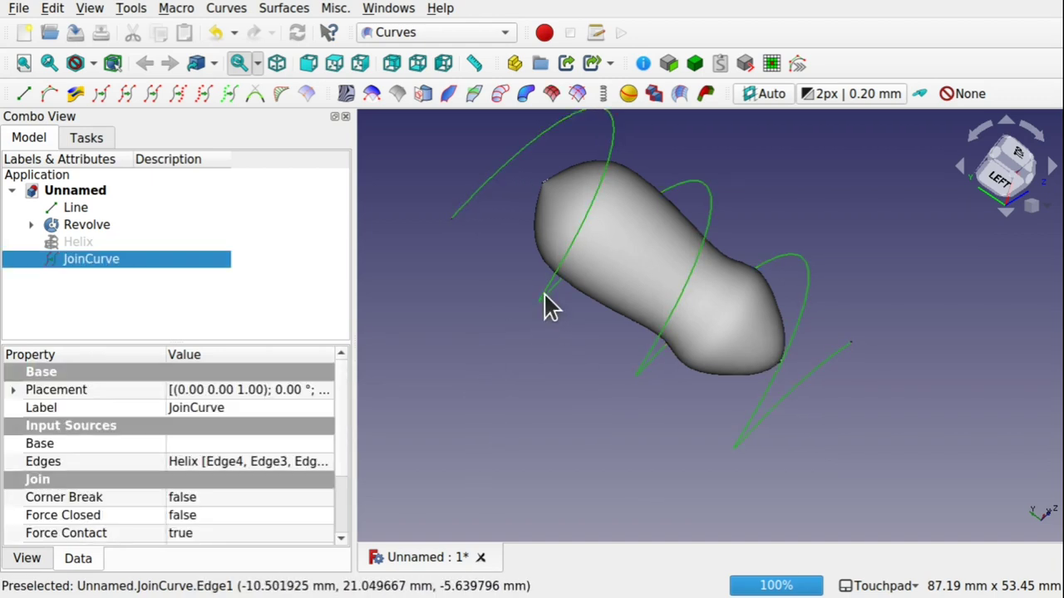
pyautogui.keyDown('ctrl'); pyautogui.click(624, 262); pyautogui.keyUp('ctrl')
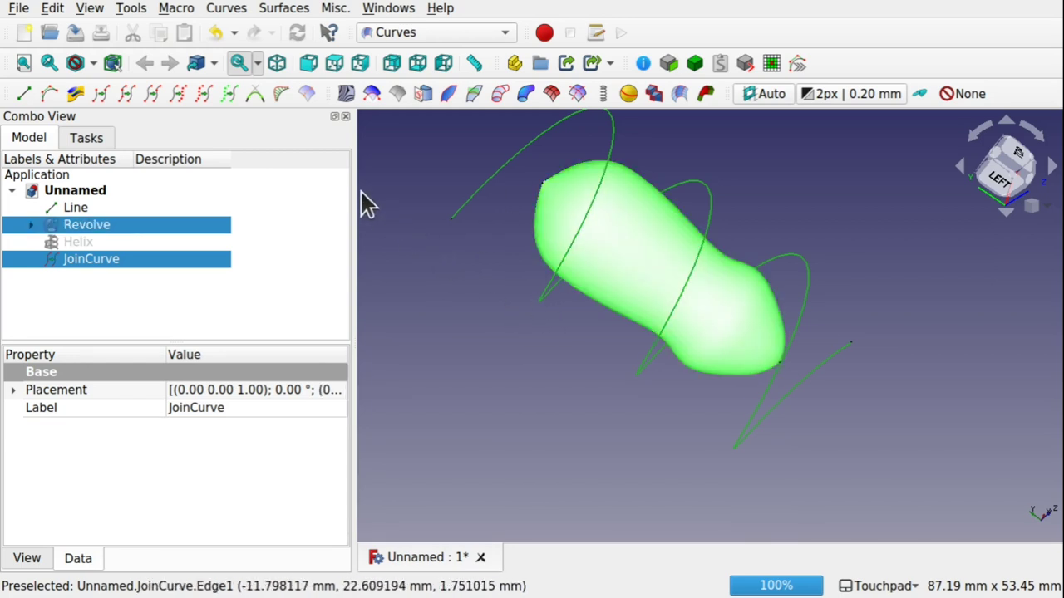
pyautogui.click(307, 94)
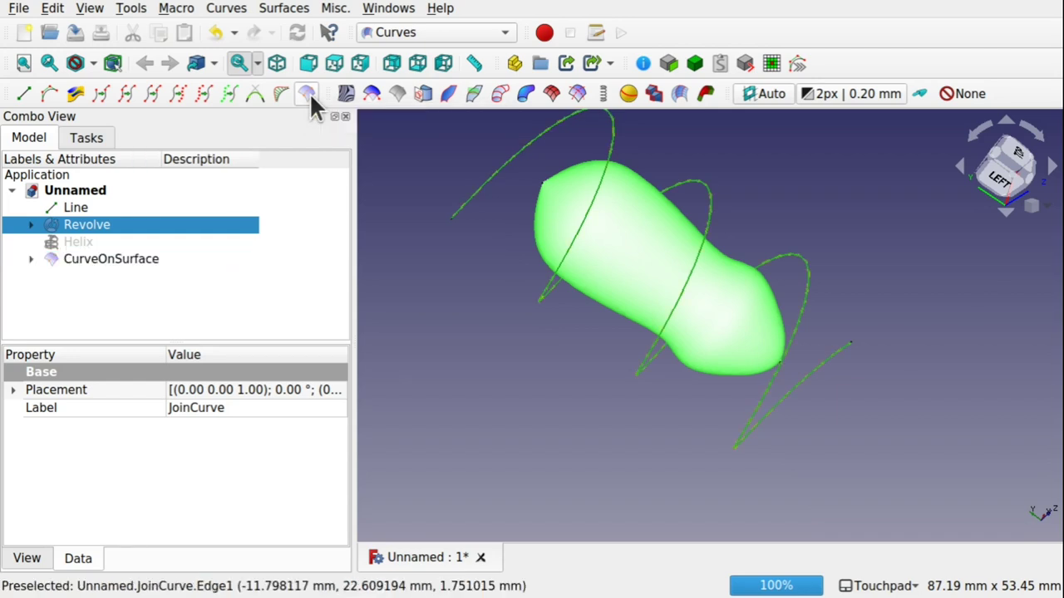
pyautogui.click(113, 260)
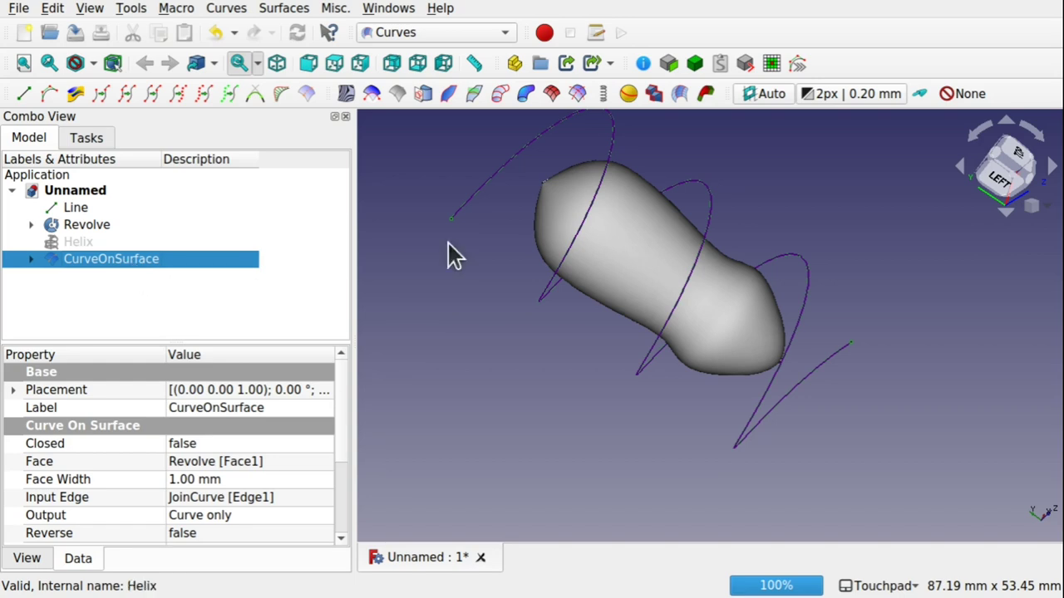
# - Hide the revolved surface and the joined curve so that the curve-on-surface result is shown with only the axis line
pyautogui.click(633, 266)
pyautogui.press('space')
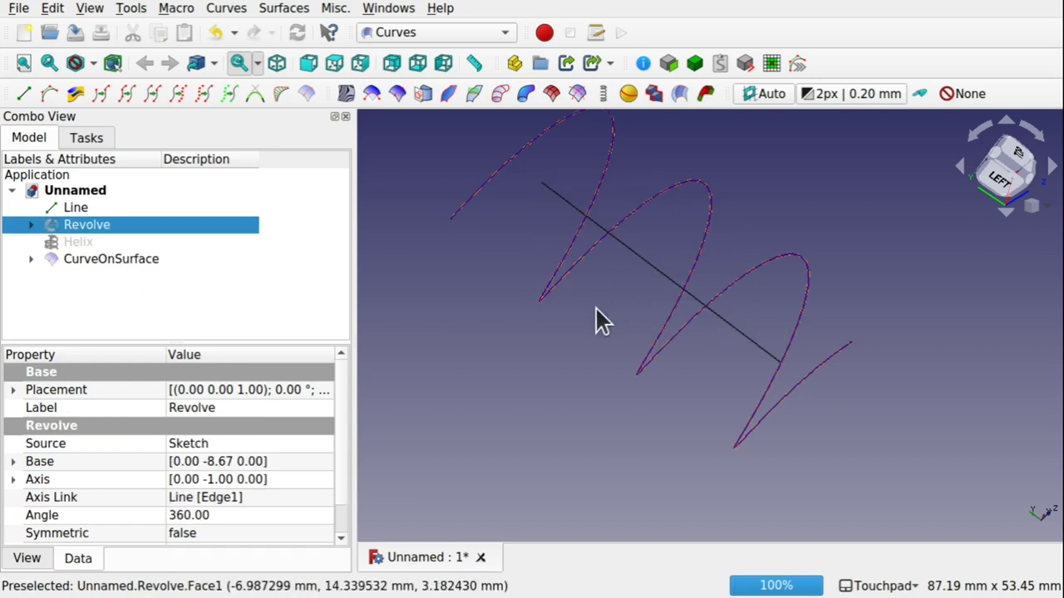
pyautogui.click(661, 353)
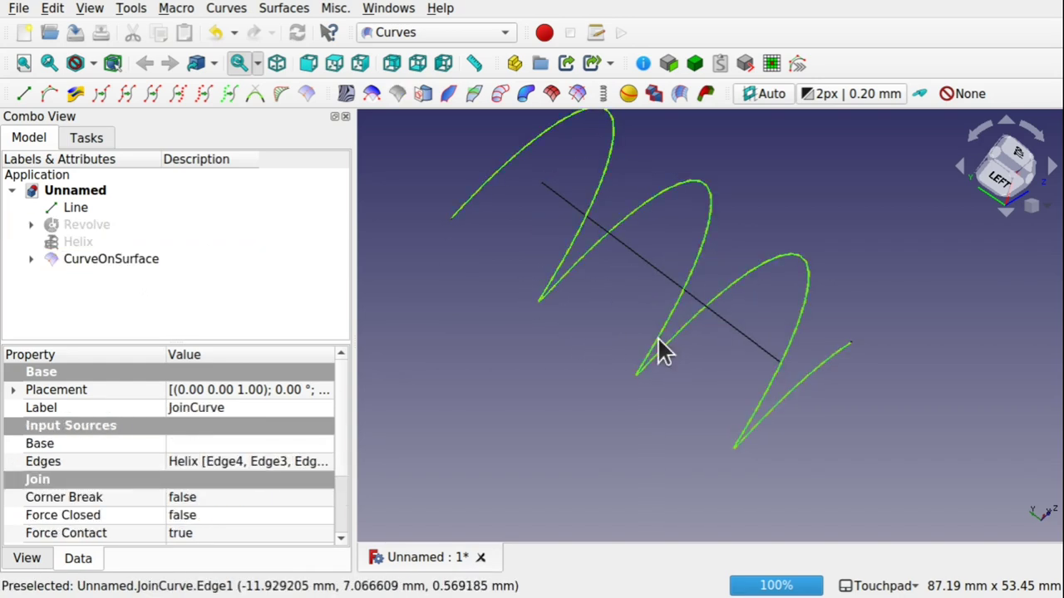
pyautogui.press('space')
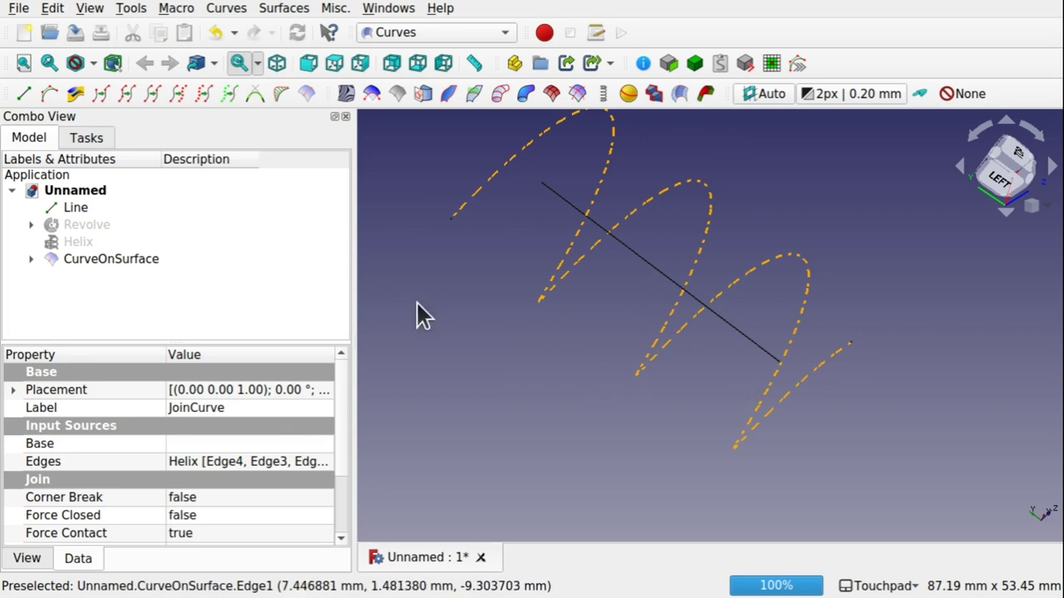
# - Make the revolved surface visible again inside the curve-on-surface result and clear the selection
pyautogui.click(116, 258)
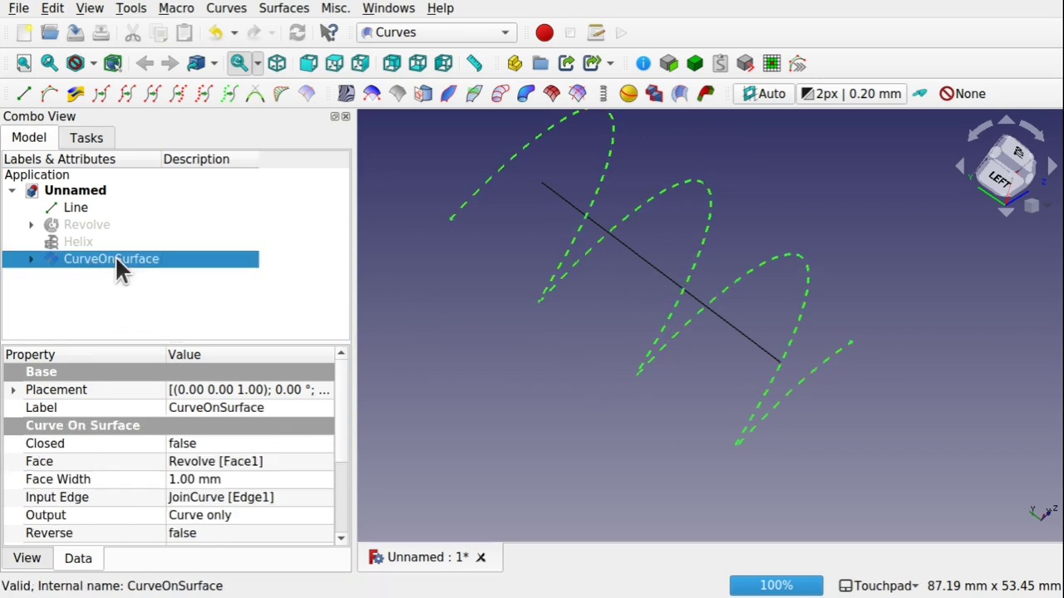
pyautogui.click(87, 240)
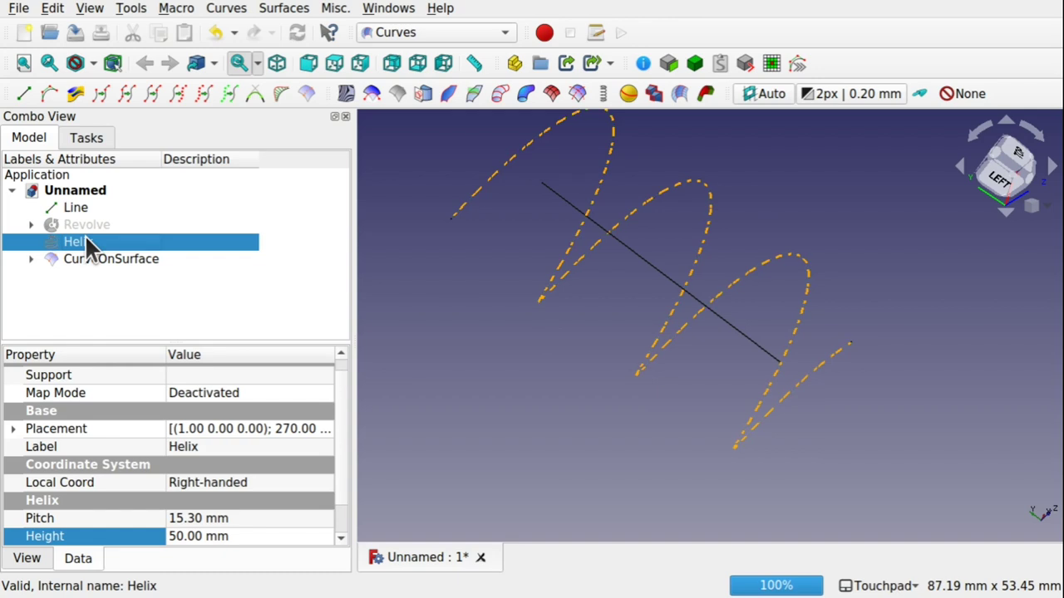
pyautogui.click(111, 260)
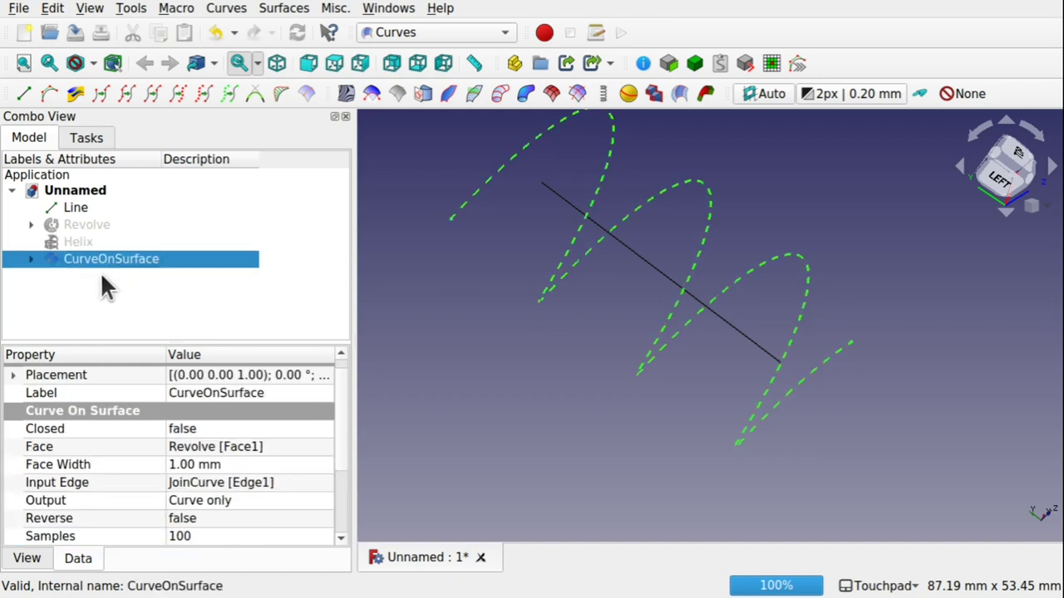
pyautogui.click(72, 225)
pyautogui.press('space')
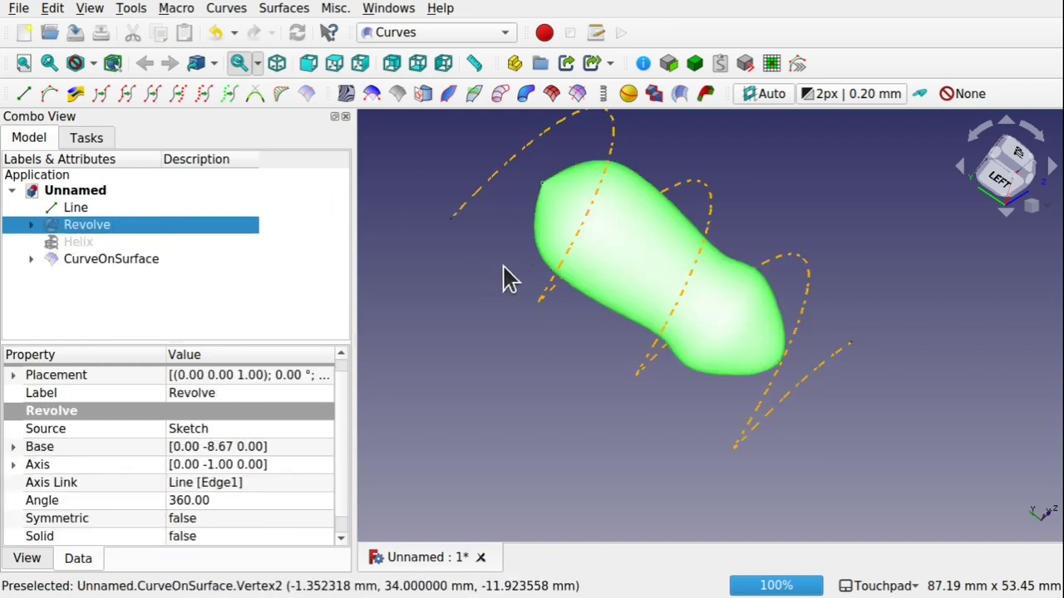
pyautogui.keyDown('alt'); pyautogui.moveTo(504, 277); pyautogui.dragTo(562, 455); pyautogui.keyUp('alt')
pyautogui.click(389, 384)
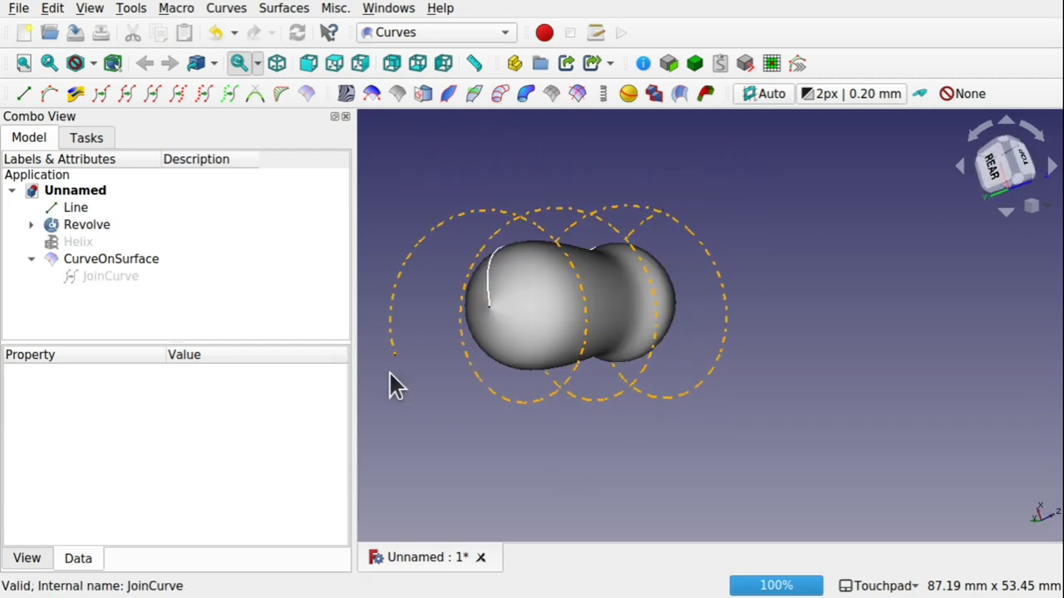
# - Set the CurveOnSurface object's output to Normal face and clear the selection
pyautogui.click(474, 221)
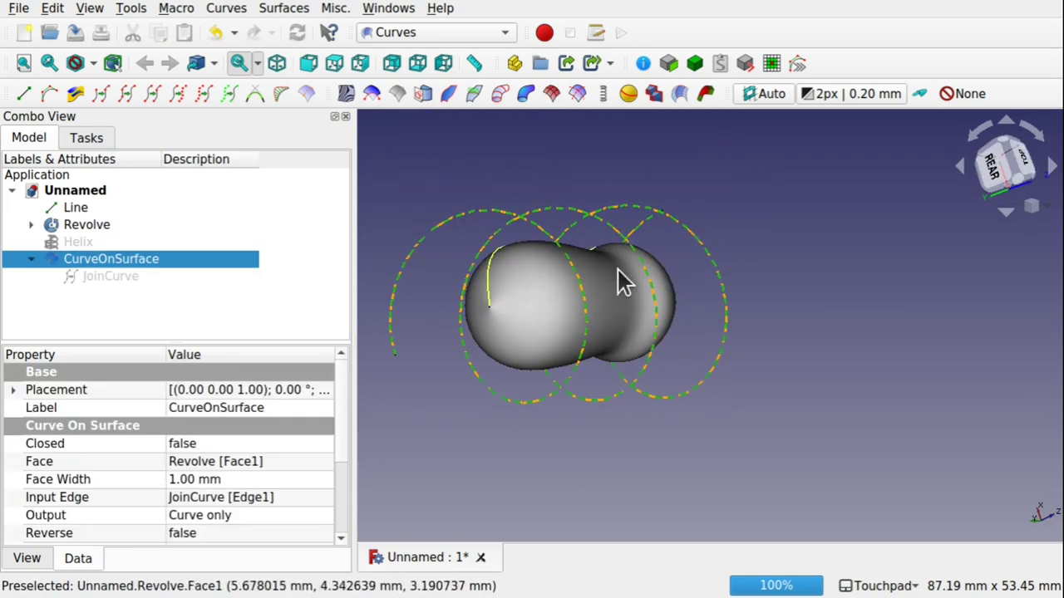
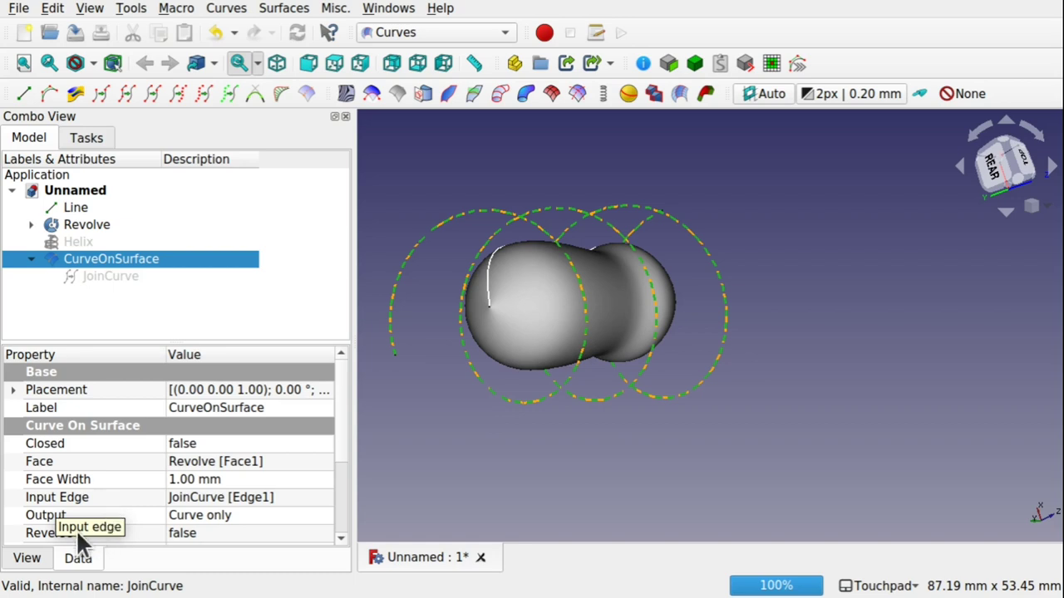
pyautogui.doubleClick(286, 513)
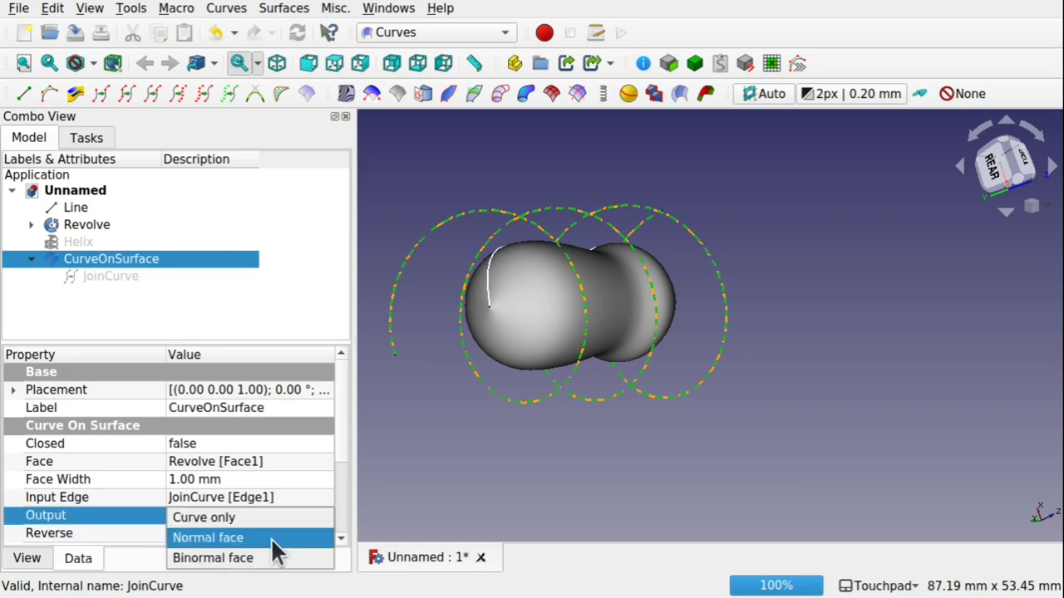
pyautogui.click(271, 537)
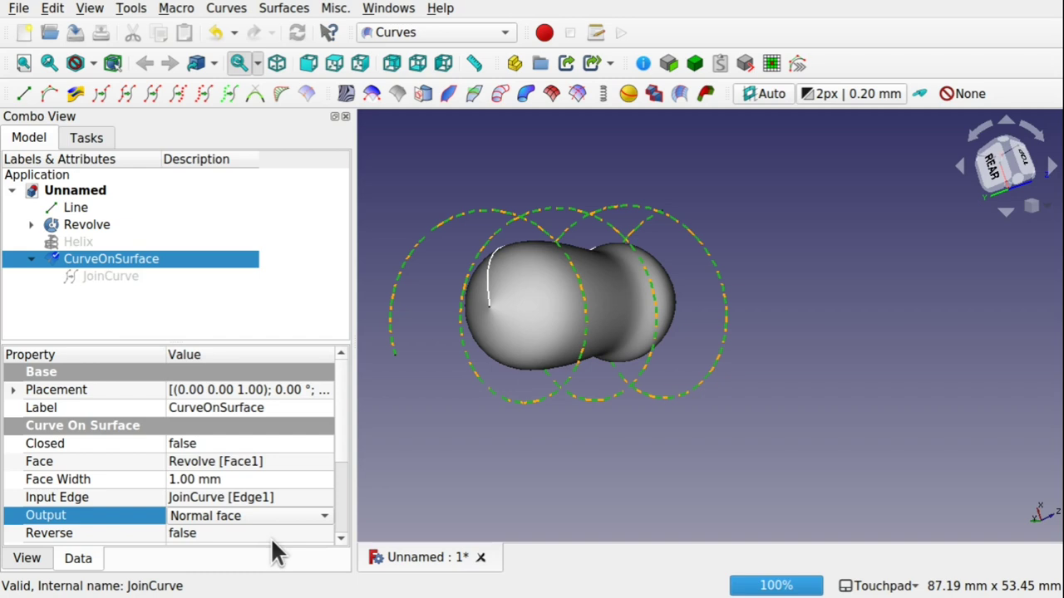
pyautogui.click(536, 490)
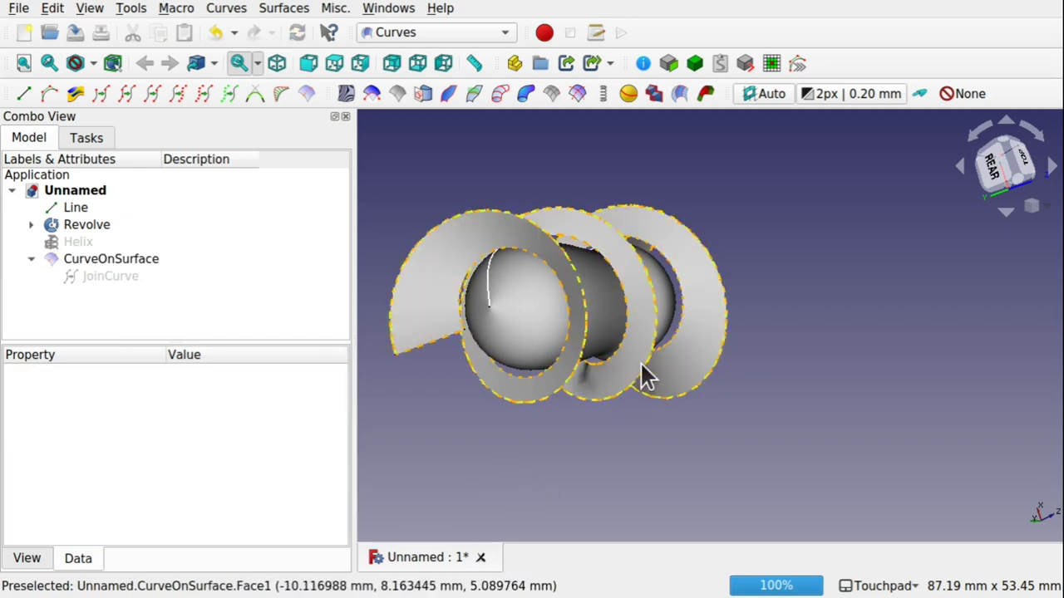
pyautogui.moveTo(641, 363); pyautogui.dragTo(703, 314)
pyautogui.scroll(3, 649, 370)
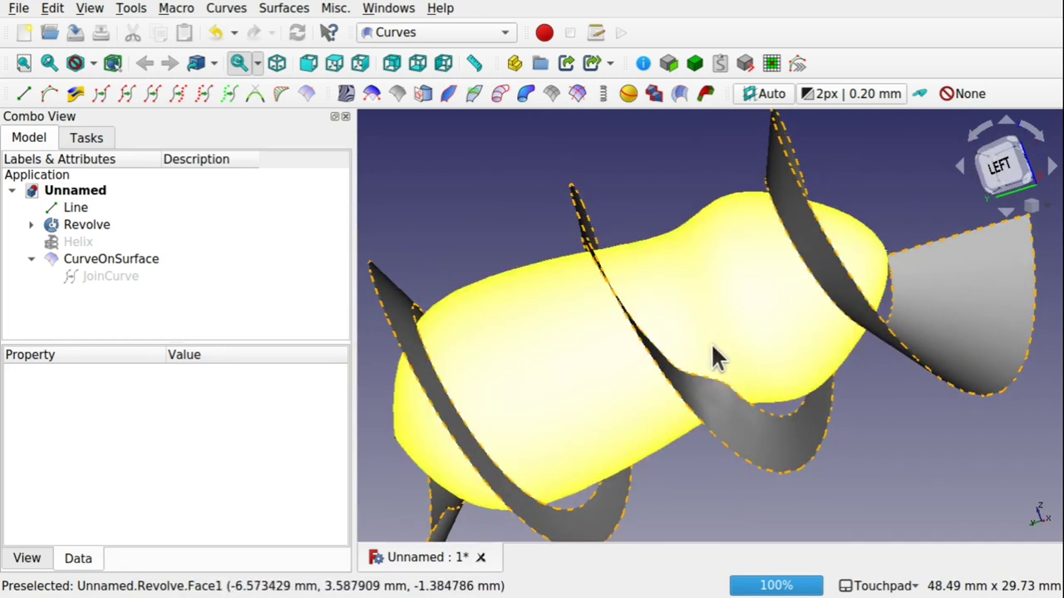
pyautogui.moveTo(665, 278); pyautogui.dragTo(532, 349)
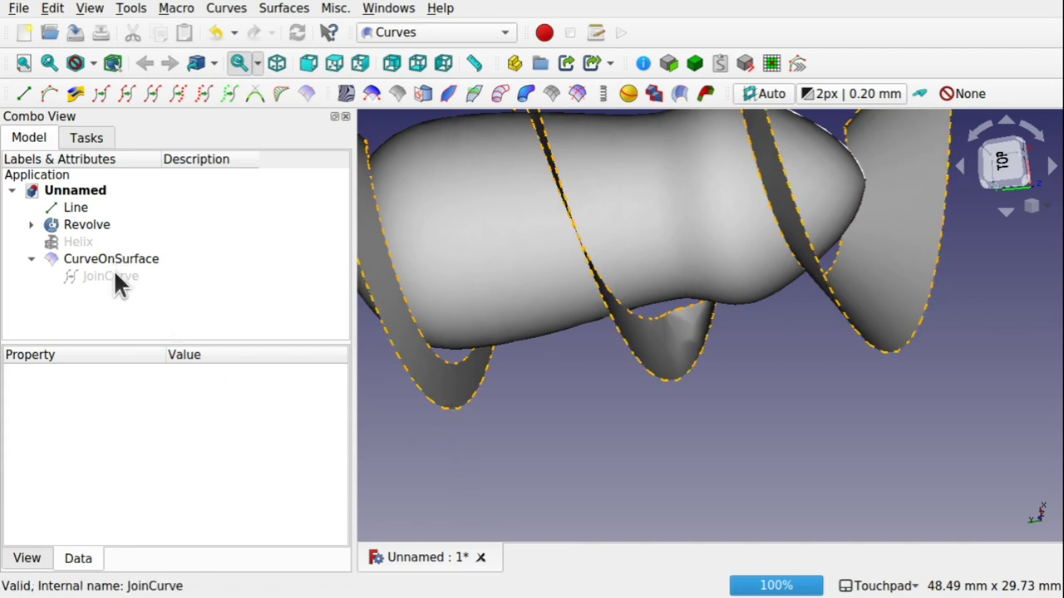
pyautogui.keyDown('alt'); pyautogui.moveTo(515, 407); pyautogui.dragTo(218, 320); pyautogui.keyUp('alt')
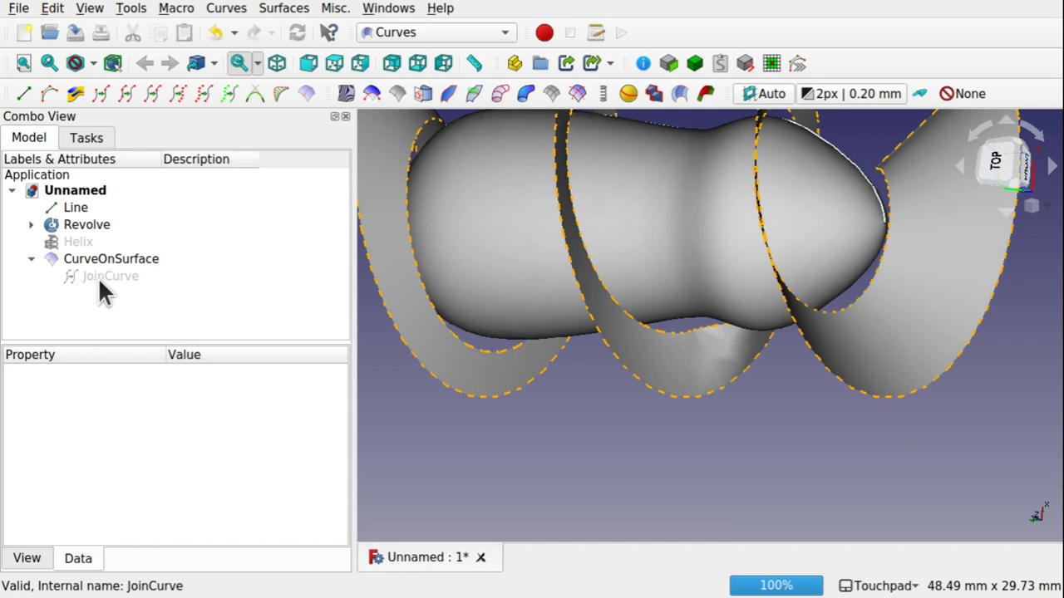
# - Set the CurveOnSurface object's face width to 1.50 mm
pyautogui.click(79, 243)
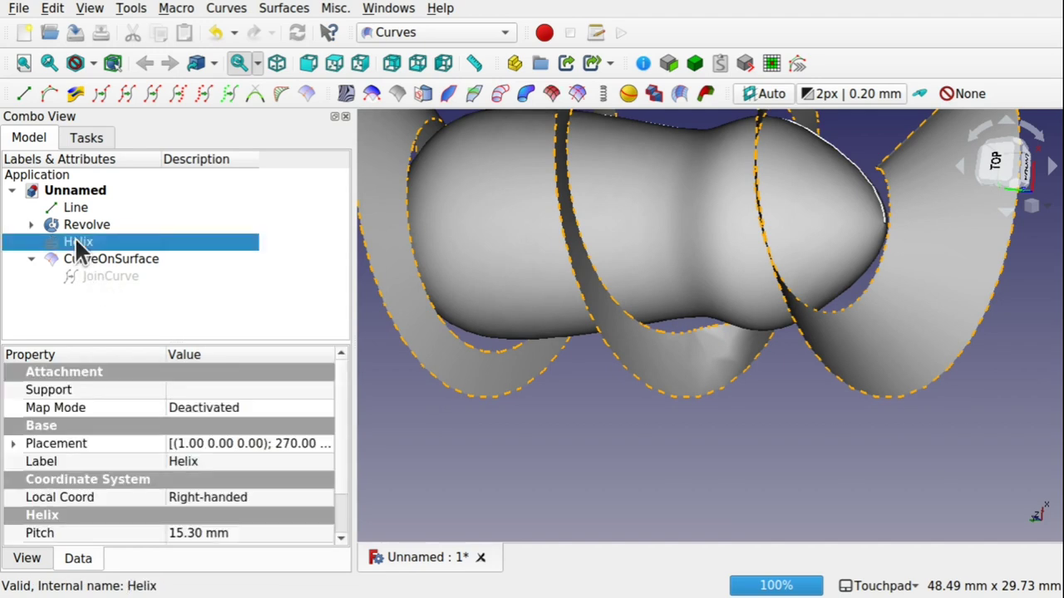
pyautogui.click(119, 258)
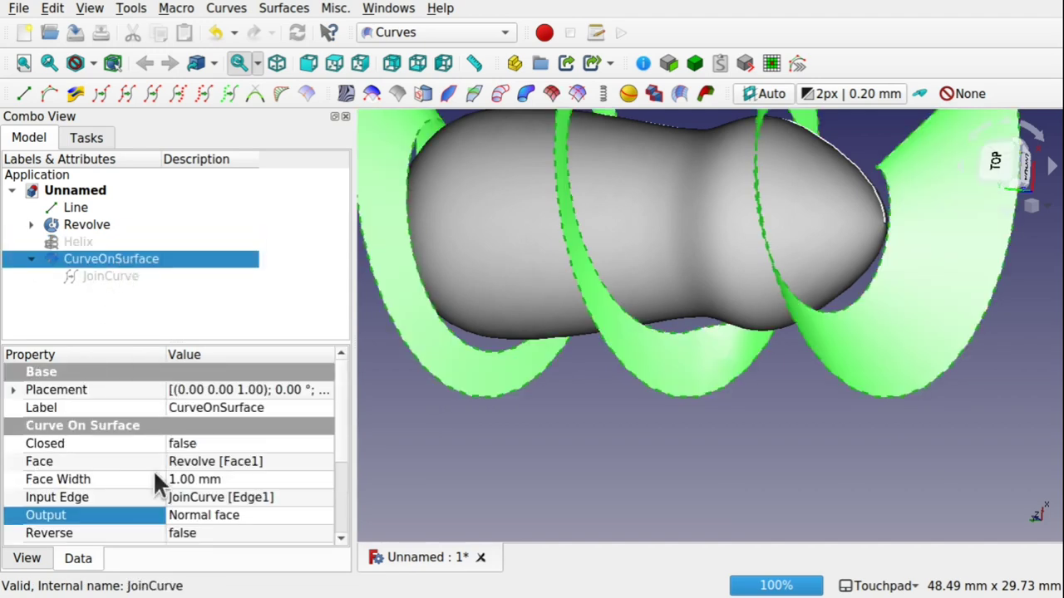
pyautogui.click(196, 480)
pyautogui.click(183, 480)
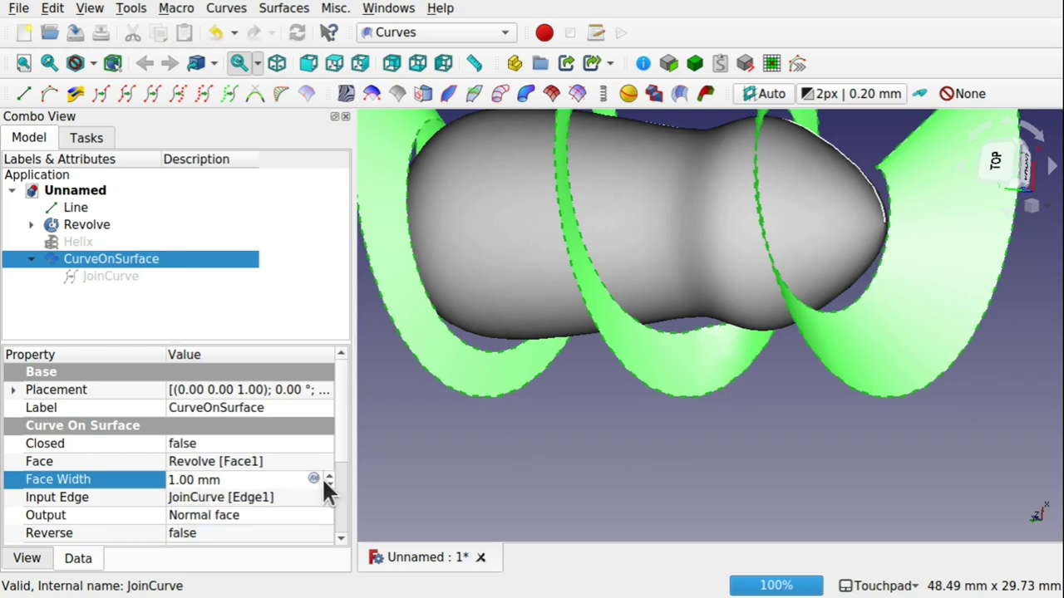
pyautogui.scroll(-1, 341, 449)
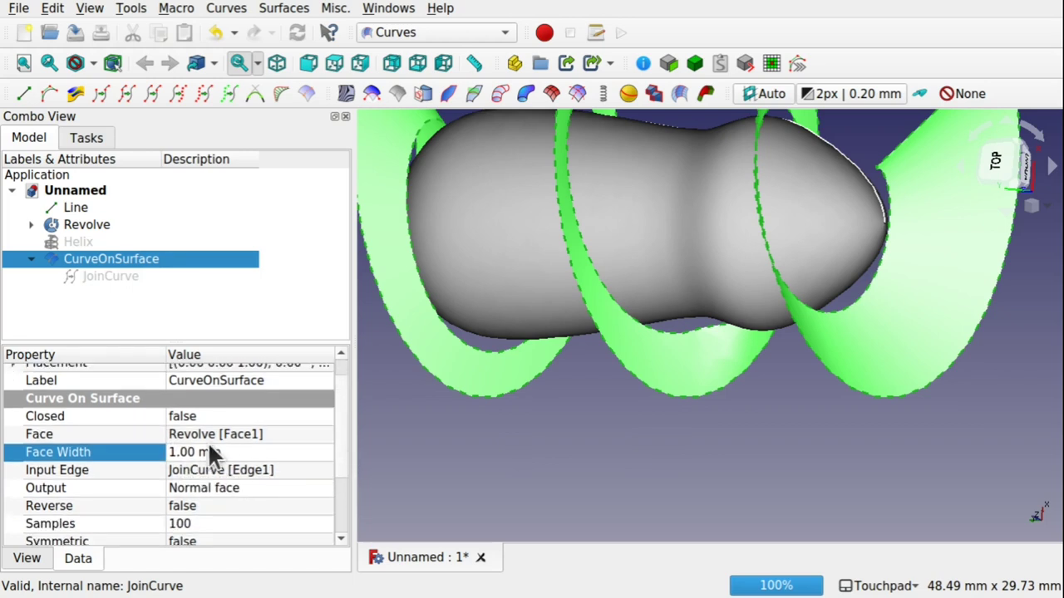
pyautogui.click(179, 453)
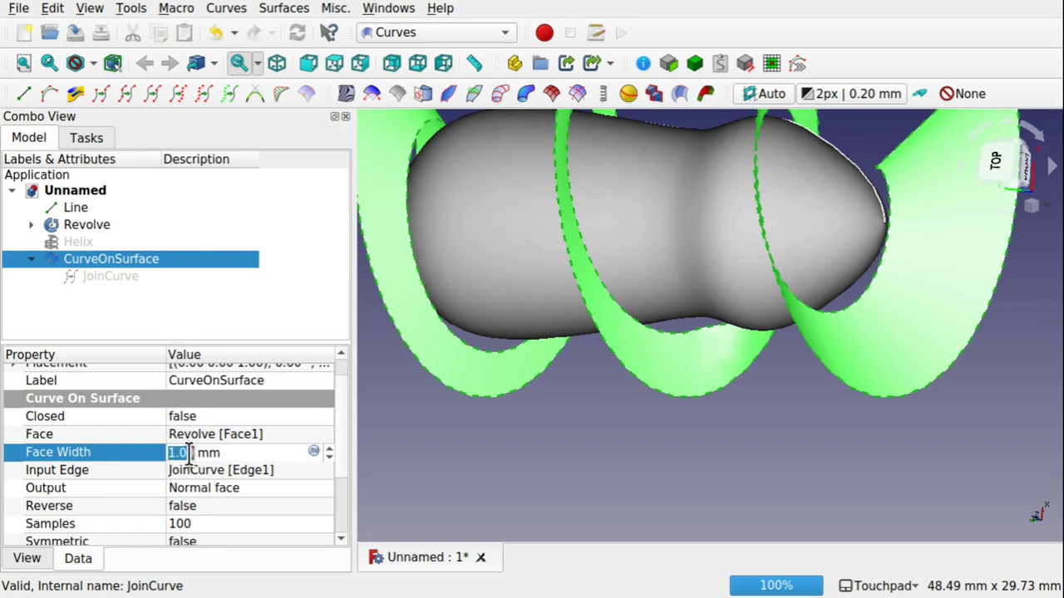
pyautogui.click(190, 453)
pyautogui.press('BackSpace')
pyautogui.write('5')
pyautogui.press('Return')
pyautogui.click(270, 507)
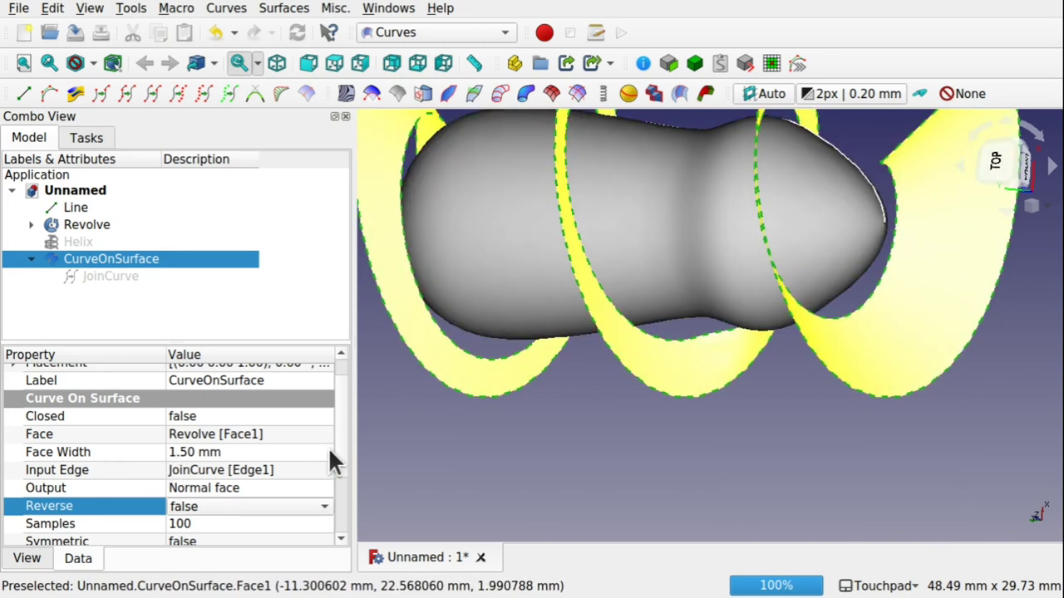
# - Set the CurveOnSurface object's Symmetric property to true
pyautogui.scroll(-2, 343, 456)
pyautogui.click(258, 482)
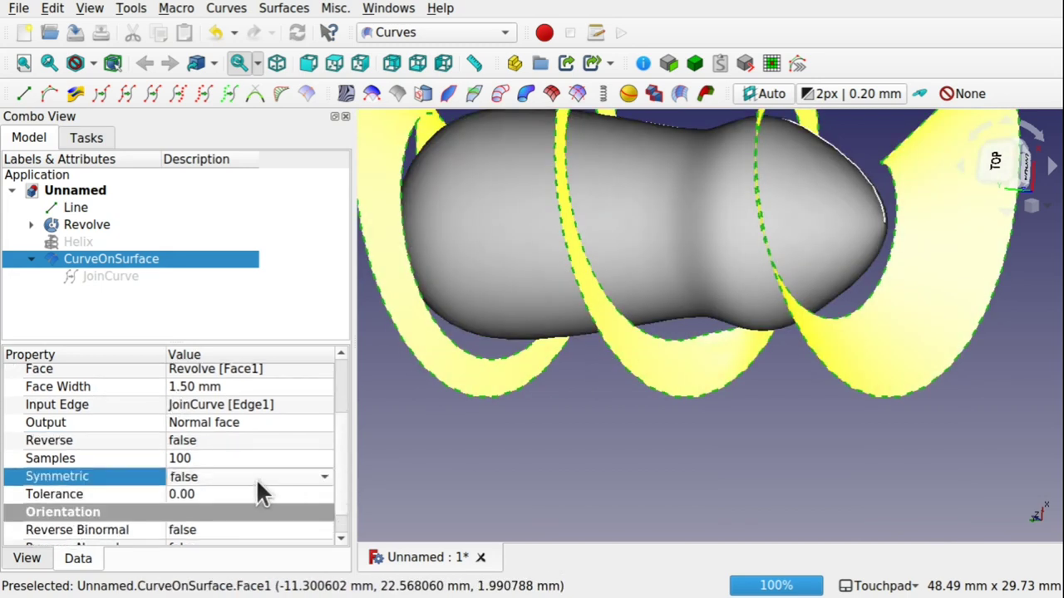
pyautogui.click(256, 484)
pyautogui.click(238, 498)
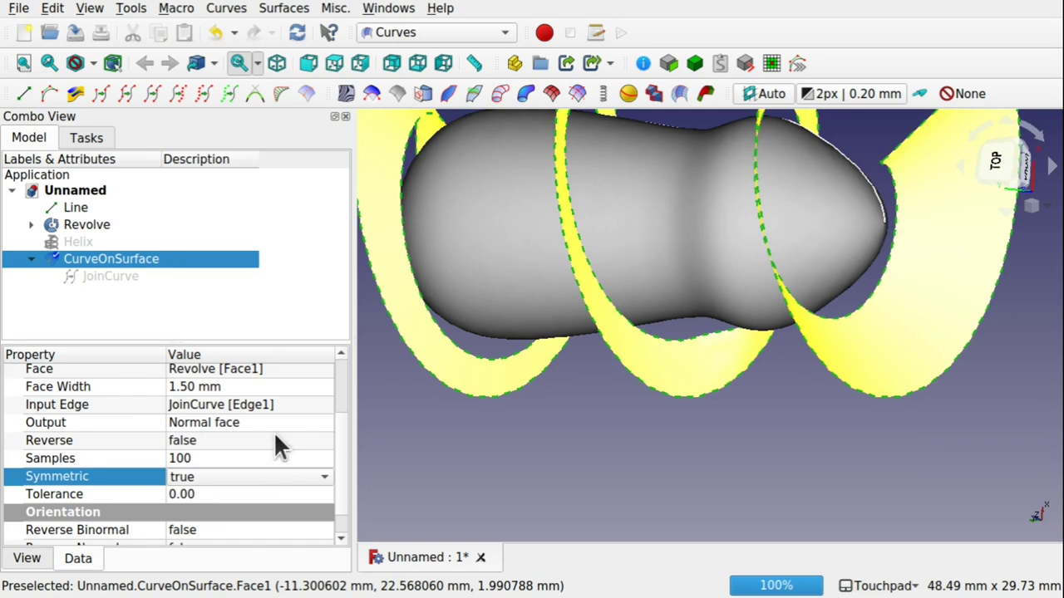
pyautogui.click(275, 439)
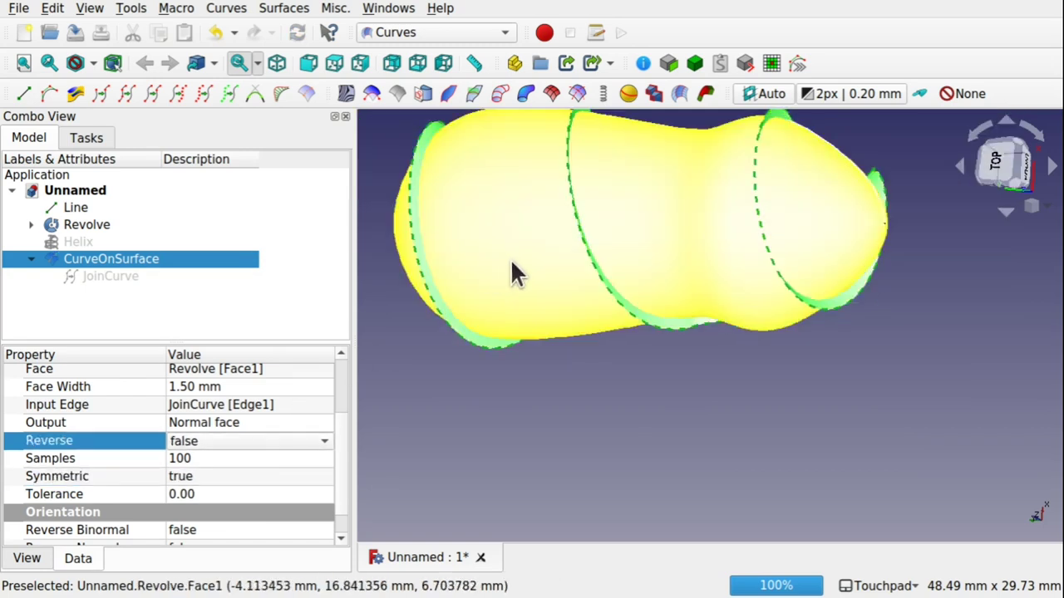
# - Set the CurveOnSurface object's face width to 7.50 mm and inspect the widened normal face around the revolved surface
pyautogui.keyDown('alt'); pyautogui.moveTo(528, 285); pyautogui.dragTo(474, 331); pyautogui.keyUp('alt')
pyautogui.scroll(-2, 591, 260)
pyautogui.scroll(4, 591, 260)
pyautogui.scroll(-5, 591, 260)
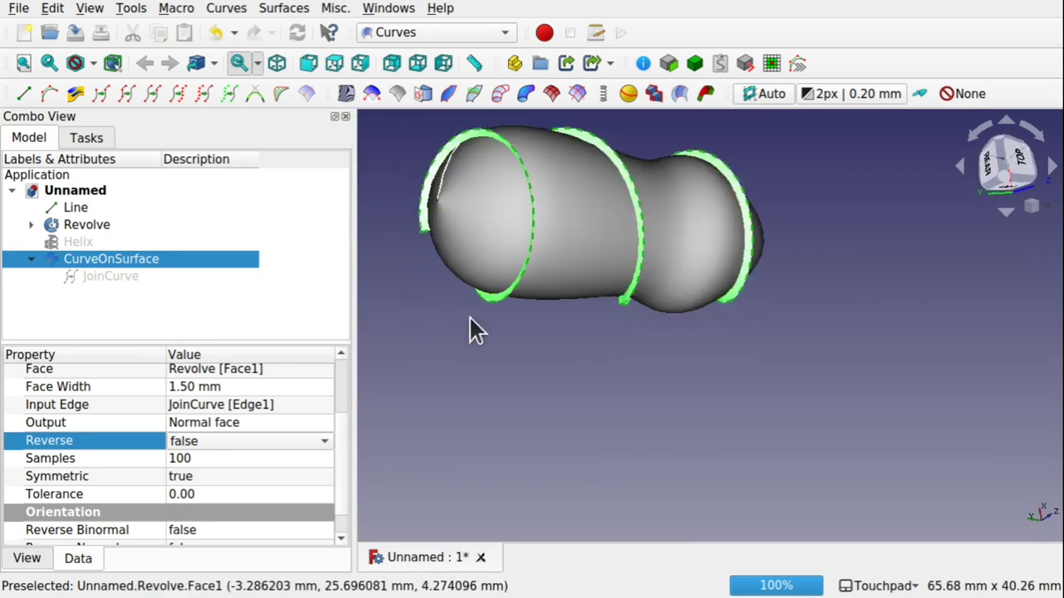
pyautogui.keyDown('alt'); pyautogui.moveTo(660, 335); pyautogui.dragTo(674, 274); pyautogui.keyUp('alt')
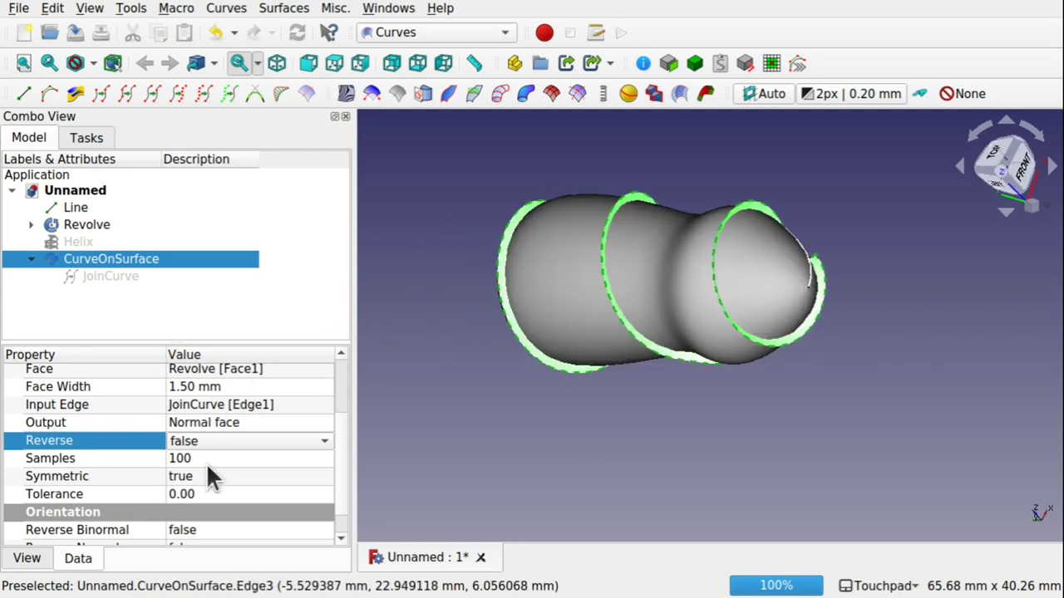
pyautogui.click(192, 388)
pyautogui.click(192, 387)
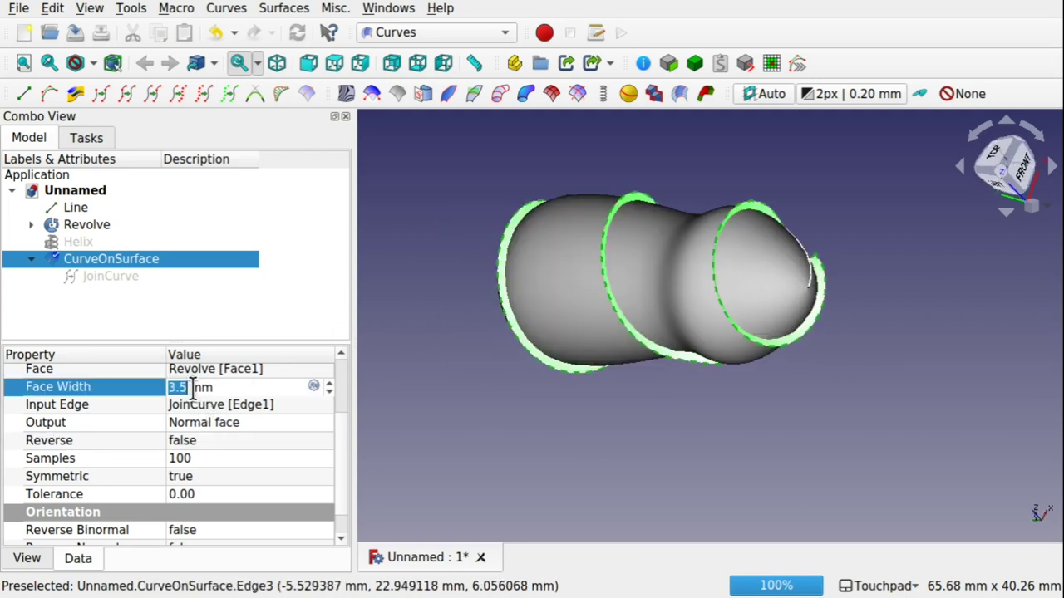
pyautogui.click(242, 445)
pyautogui.keyDown('alt'); pyautogui.moveTo(415, 399); pyautogui.dragTo(796, 345); pyautogui.keyUp('alt')
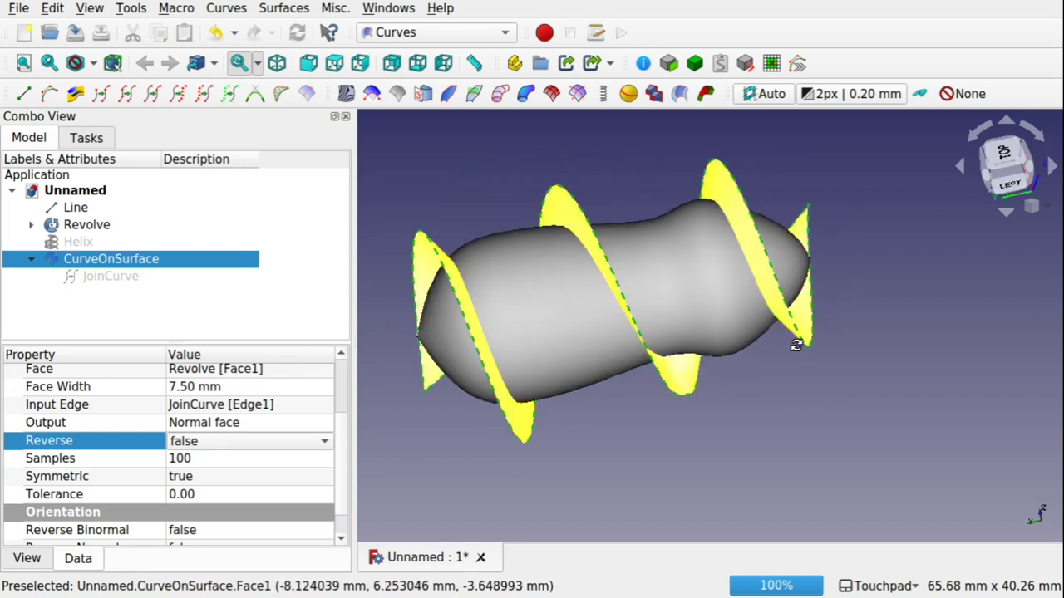
# - Delete all objects from the document, including the revolve, helix, curve-on-surface result, profile sketch and axis line
pyautogui.click(90, 228)
pyautogui.keyDown('shift'); pyautogui.click(118, 276); pyautogui.keyUp('shift')
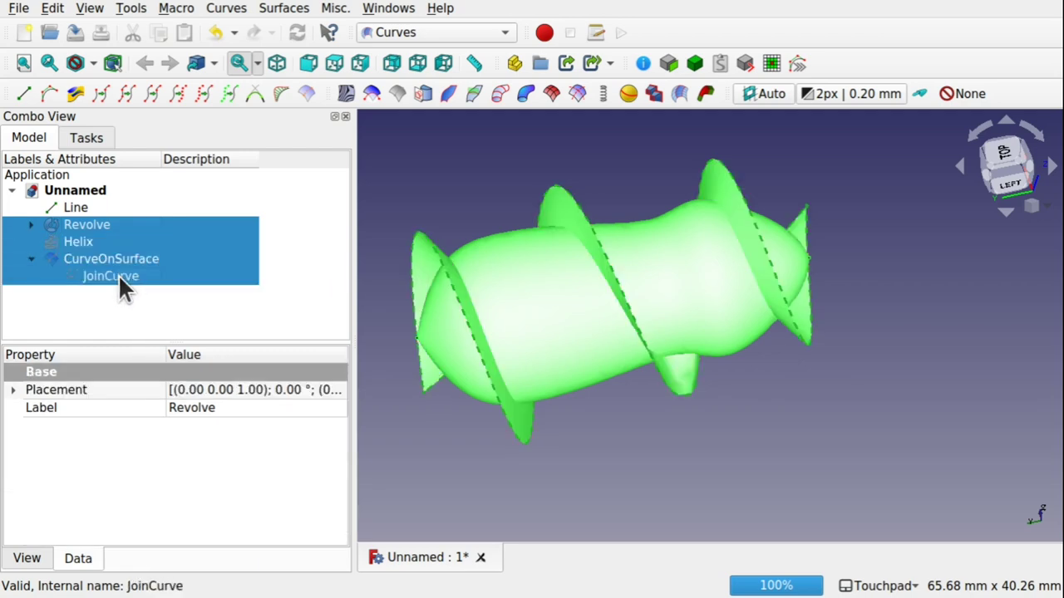
pyautogui.press('Delete')
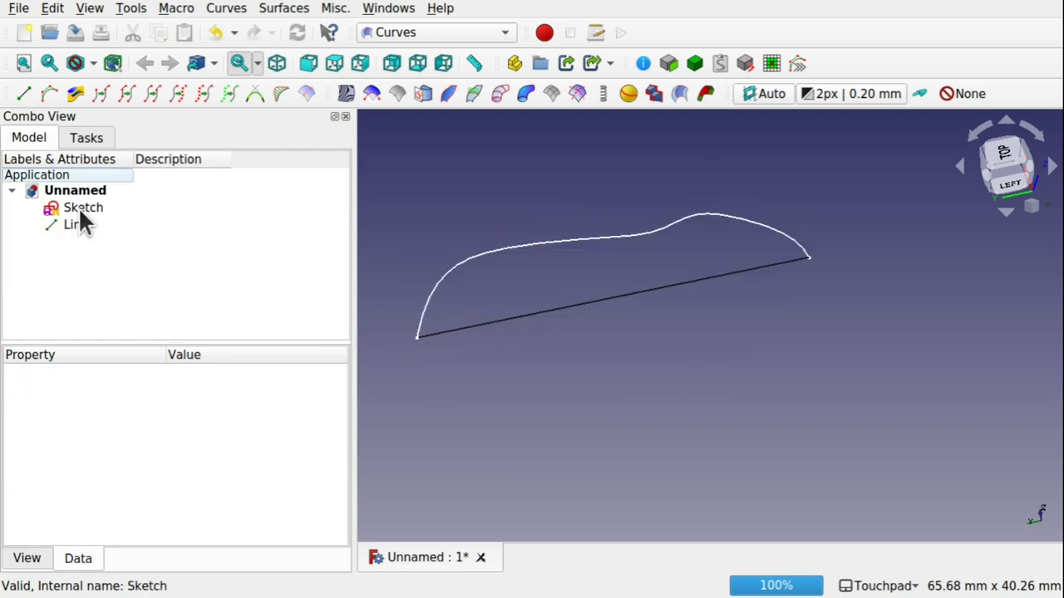
pyautogui.click(78, 207)
pyautogui.keyDown('shift'); pyautogui.click(74, 223); pyautogui.keyUp('shift')
pyautogui.press('Delete')
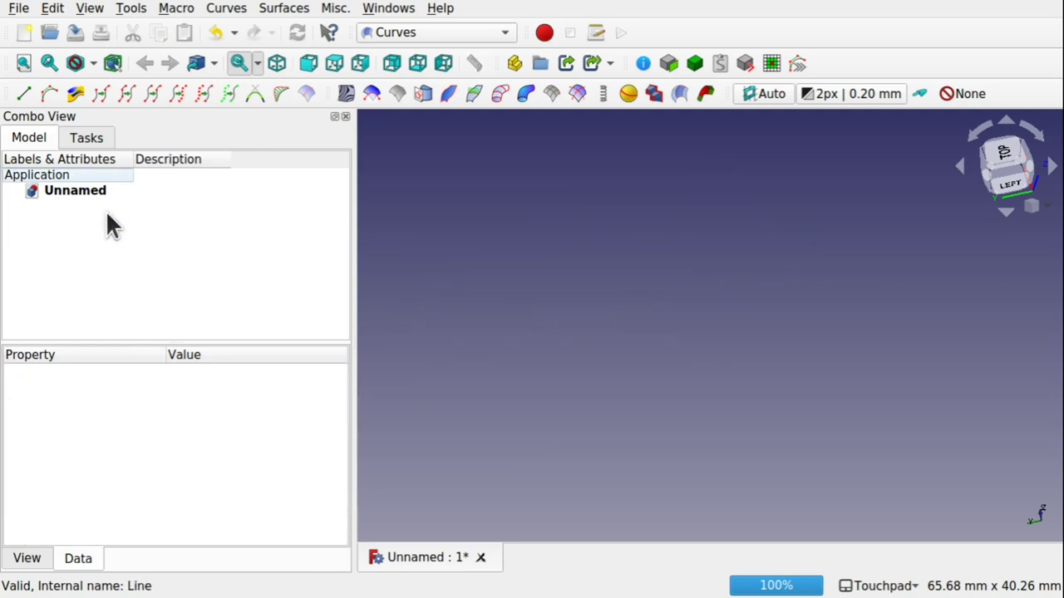
# - Switch to the Part workbench and create a default cylinder
pyautogui.click(407, 32)
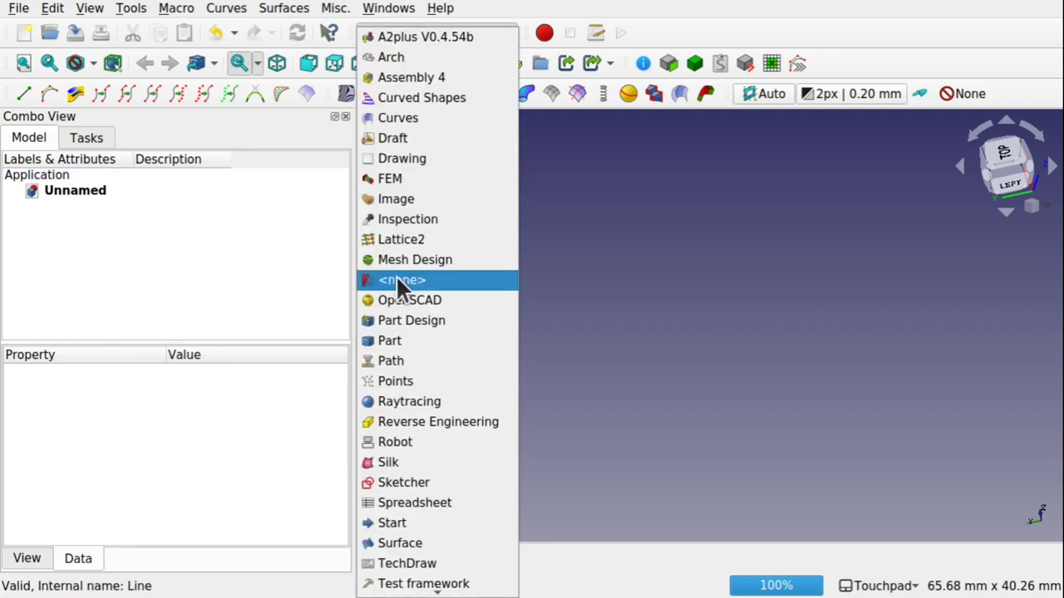
pyautogui.click(413, 341)
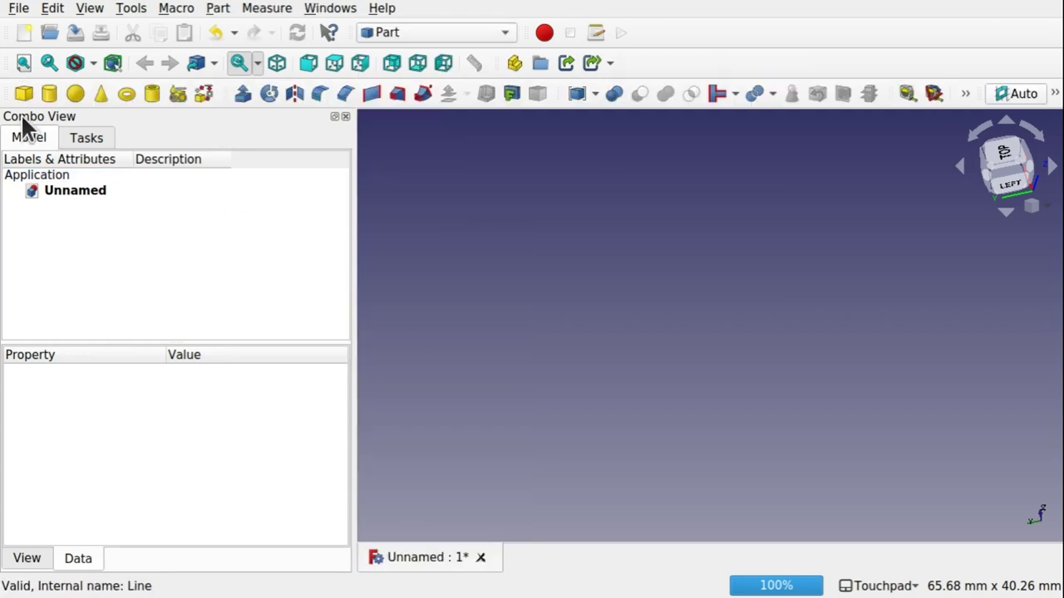
pyautogui.click(49, 94)
pyautogui.keyDown('alt'); pyautogui.moveTo(783, 340); pyautogui.dragTo(538, 335); pyautogui.keyUp('alt')
pyautogui.keyDown('shift'); pyautogui.moveTo(657, 330); pyautogui.dragTo(549, 342); pyautogui.keyUp('shift')
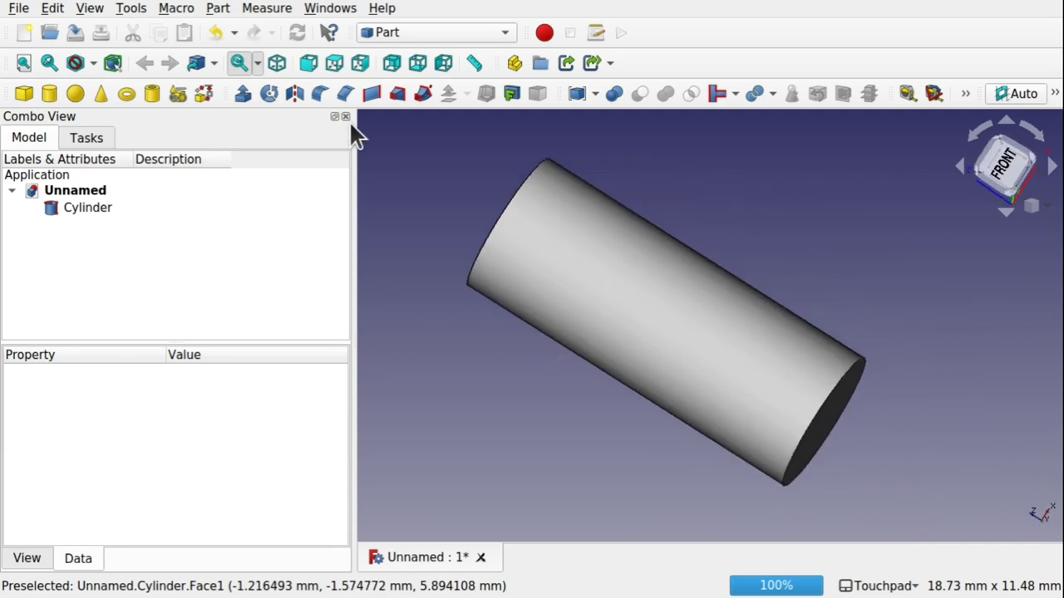
# - Create a right-handed helix primitive with 1.00 mm pitch, 2.00 mm height and 1.00 mm radius, and hide the cylinder
pyautogui.click(177, 96)
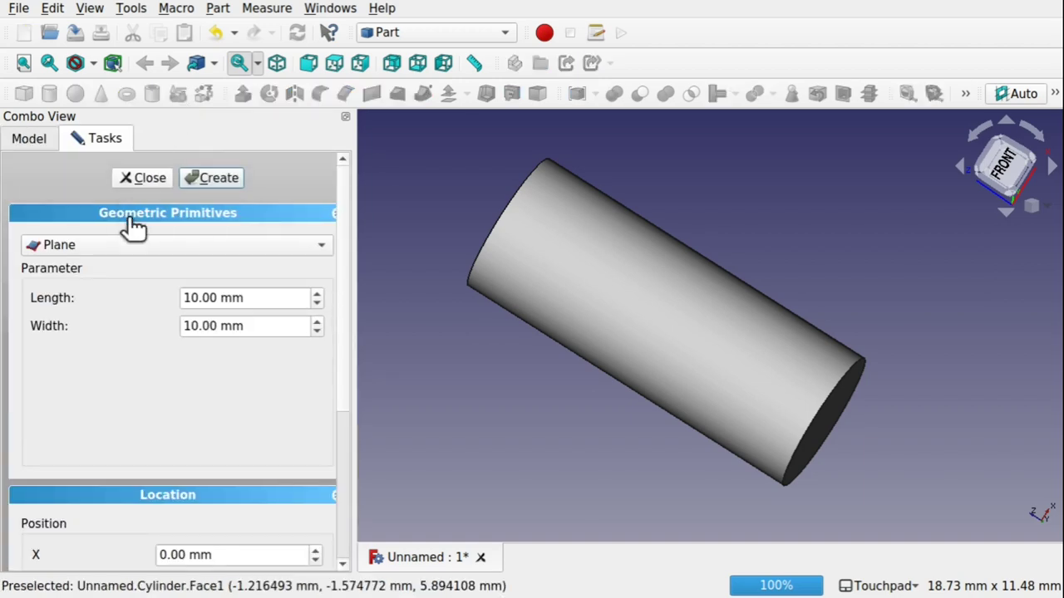
pyautogui.click(166, 249)
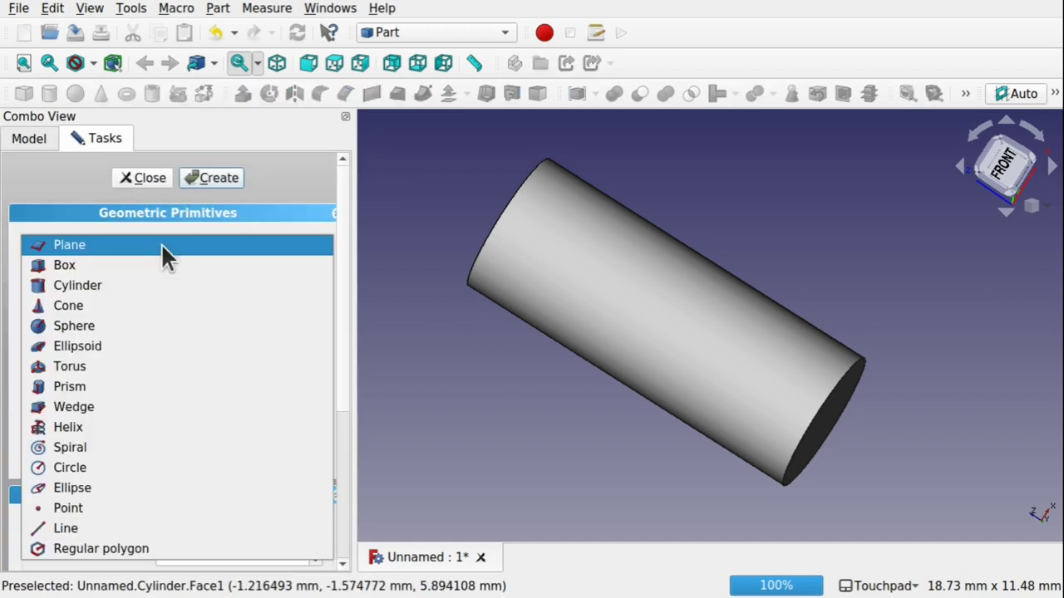
pyautogui.click(108, 425)
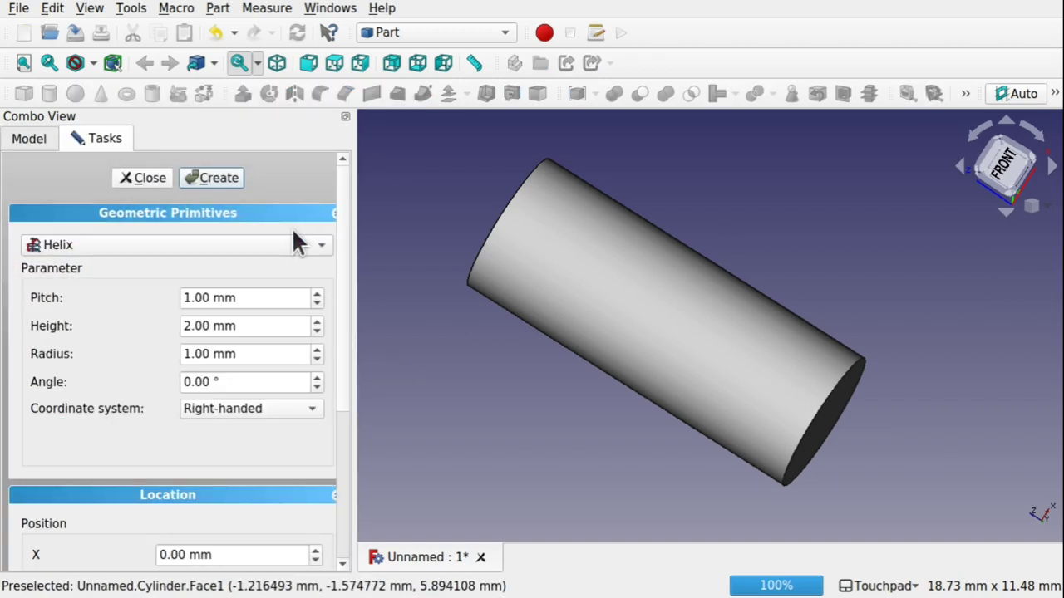
pyautogui.click(217, 178)
pyautogui.click(578, 294)
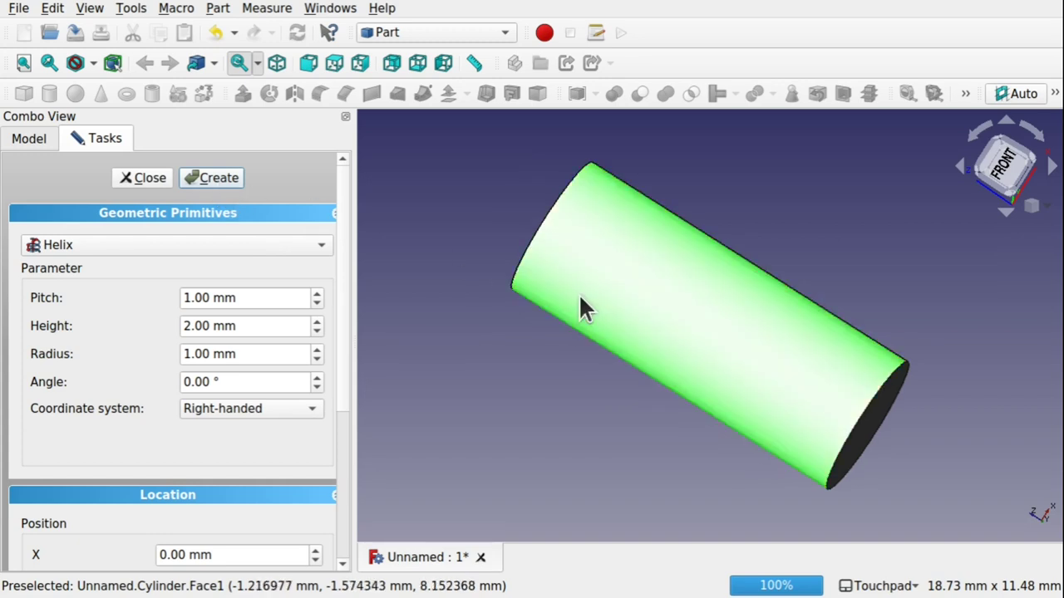
pyautogui.press('space')
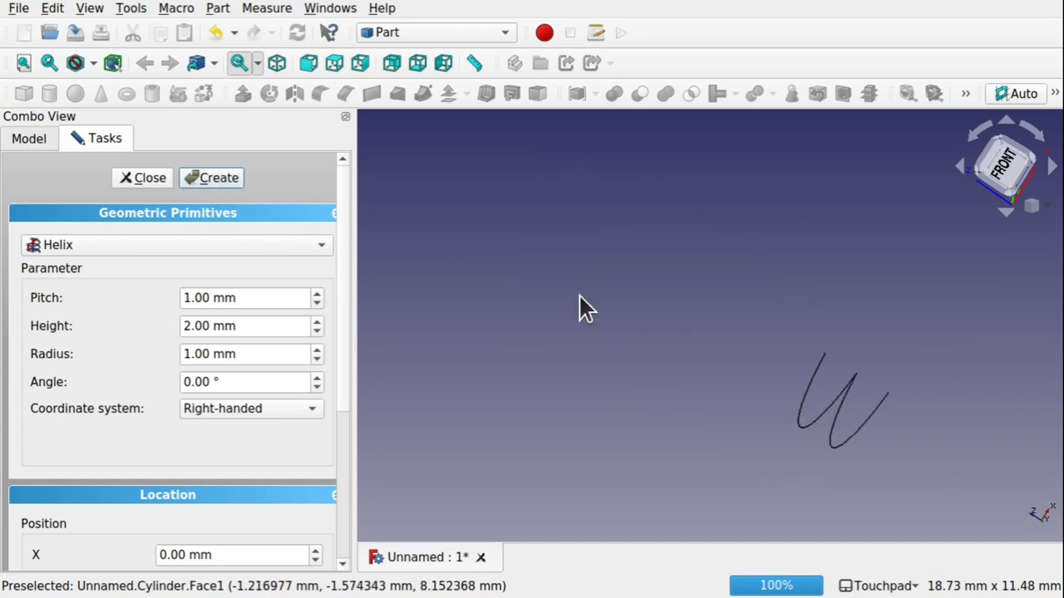
pyautogui.click(130, 177)
# - Check the cylinder's radius and set the helix's radius to 4.70 mm
pyautogui.keyDown('alt'); pyautogui.moveTo(771, 356); pyautogui.dragTo(762, 383); pyautogui.keyUp('alt')
pyautogui.click(239, 497)
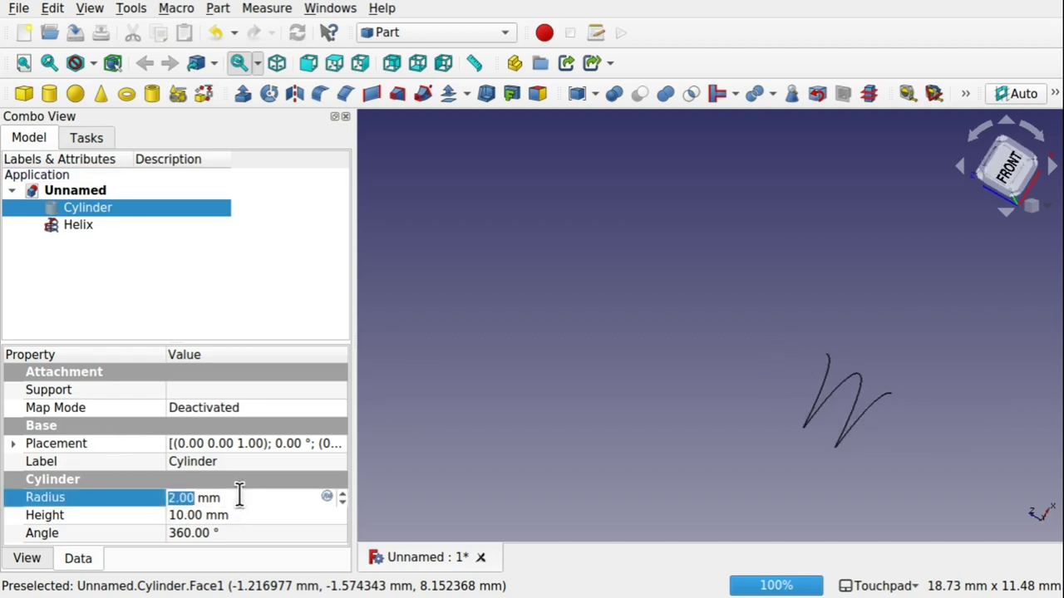
pyautogui.click(75, 225)
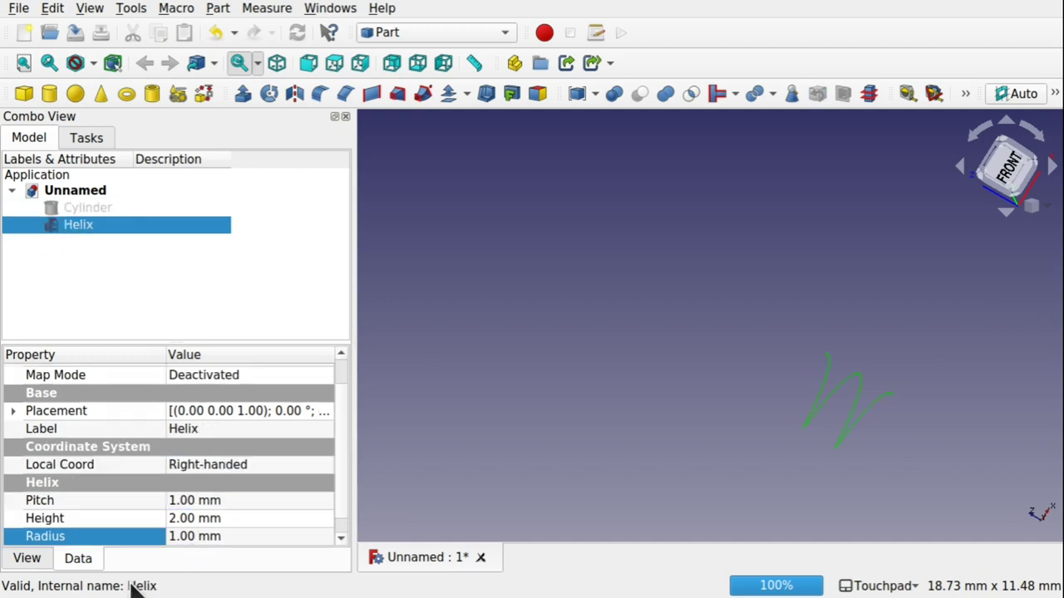
pyautogui.click(255, 536)
pyautogui.write('1.1')
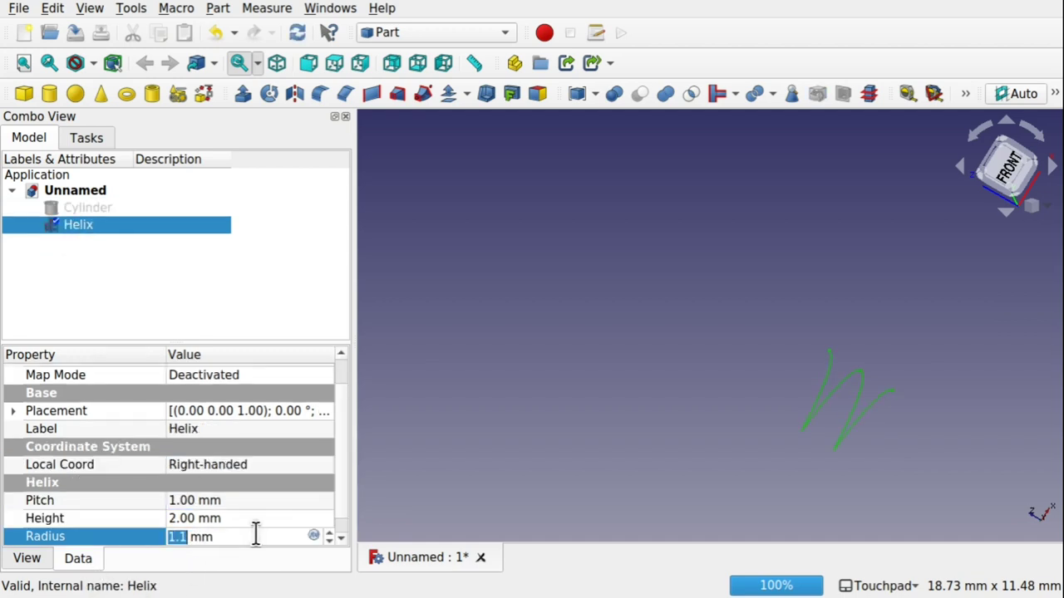
pyautogui.scroll(3, 255, 536)
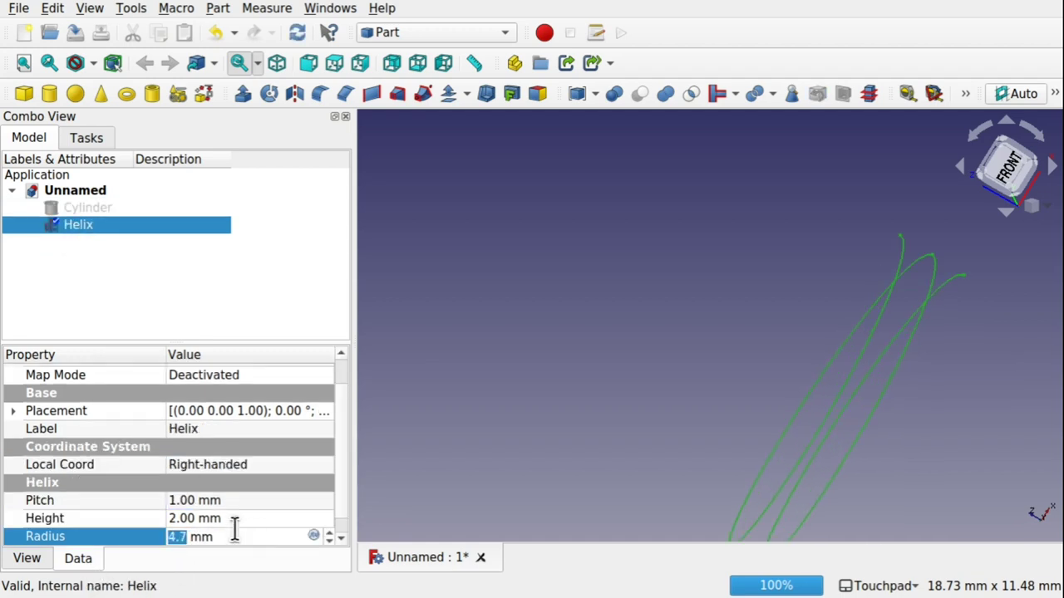
# - Set the helix's pitch to 6.70 mm
pyautogui.click(237, 516)
pyautogui.click(233, 502)
pyautogui.scroll(6, 232, 505)
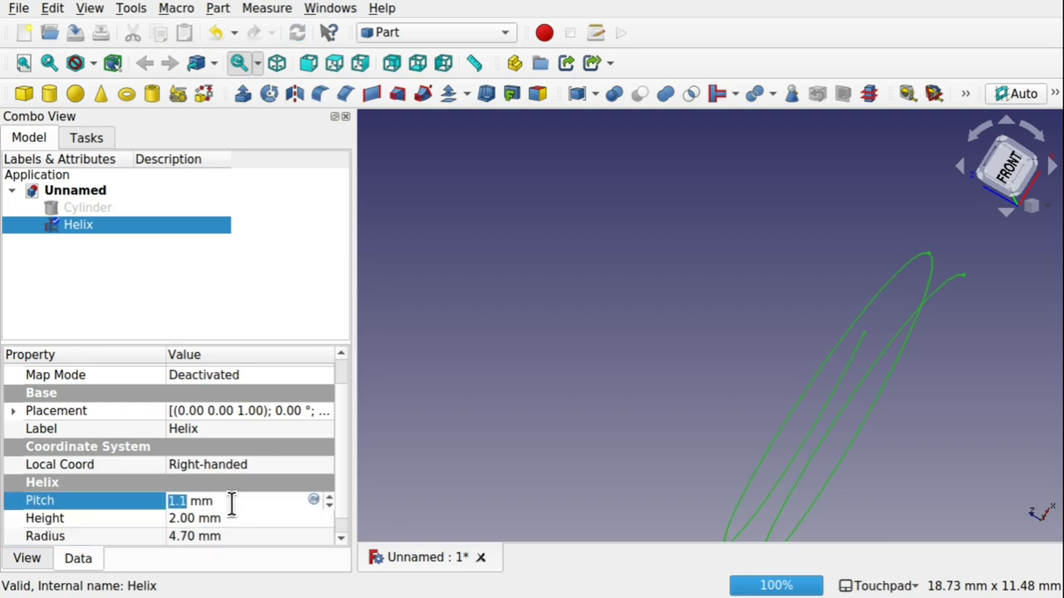
pyautogui.scroll(20, 232, 505)
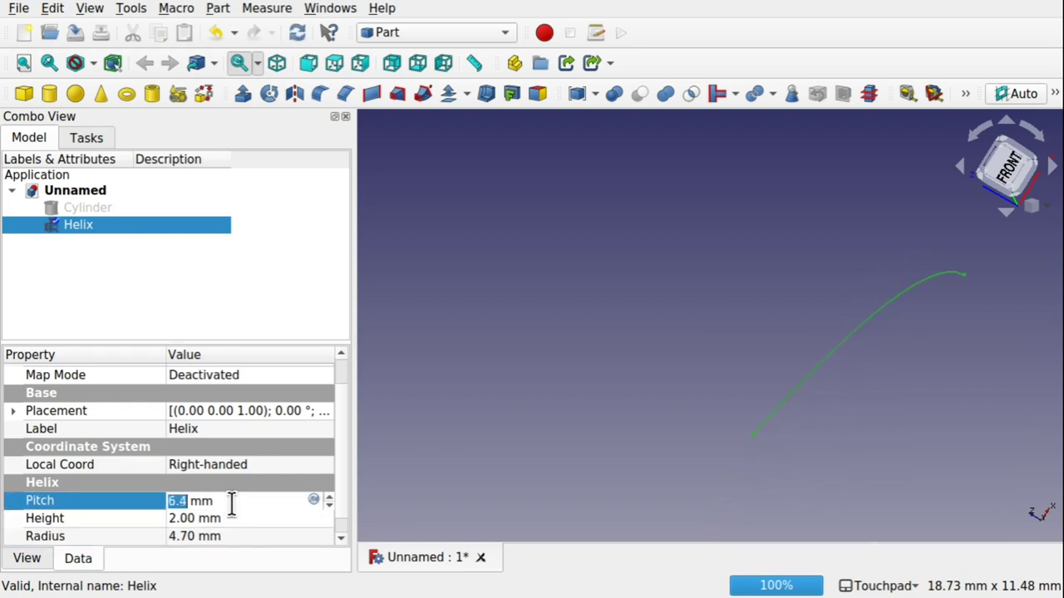
# - Set the helix's height to 13.80 mm and clear the selection
pyautogui.click(245, 519)
pyautogui.scroll(1, 244, 519)
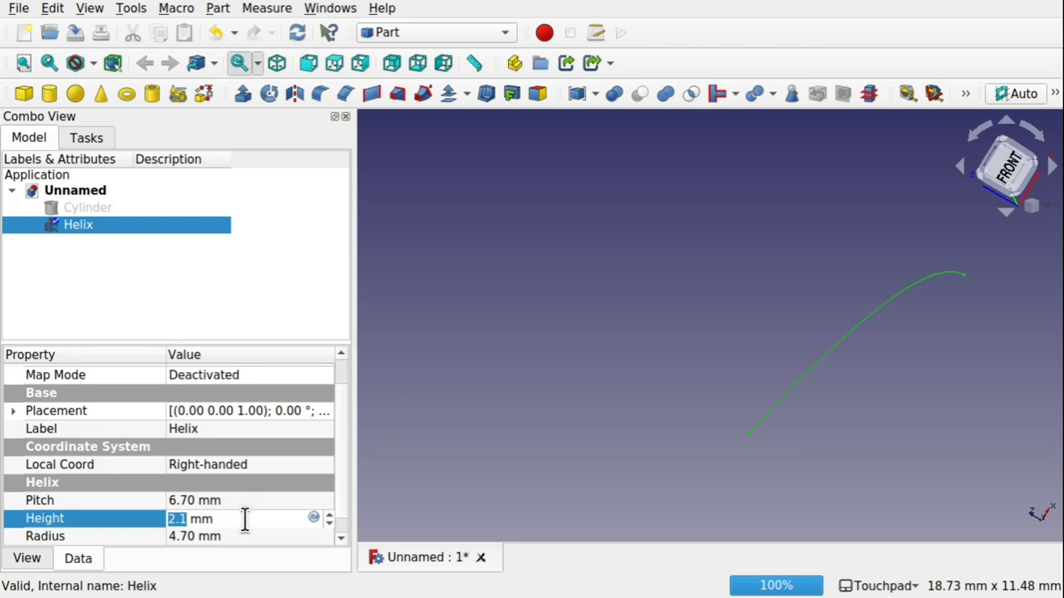
pyautogui.scroll(20, 245, 519)
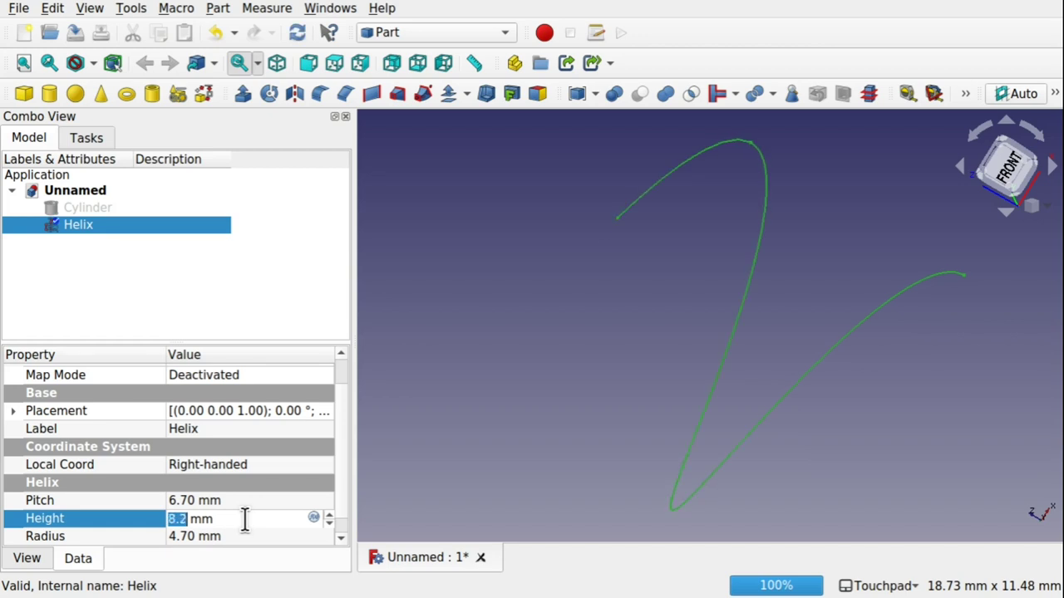
pyautogui.scroll(20, 245, 518)
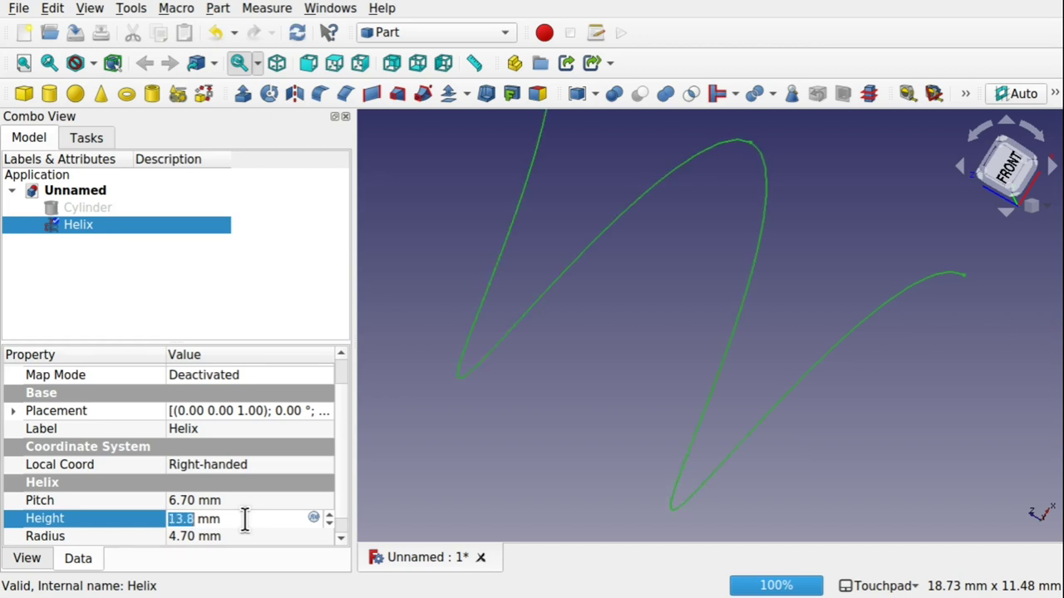
pyautogui.click(580, 482)
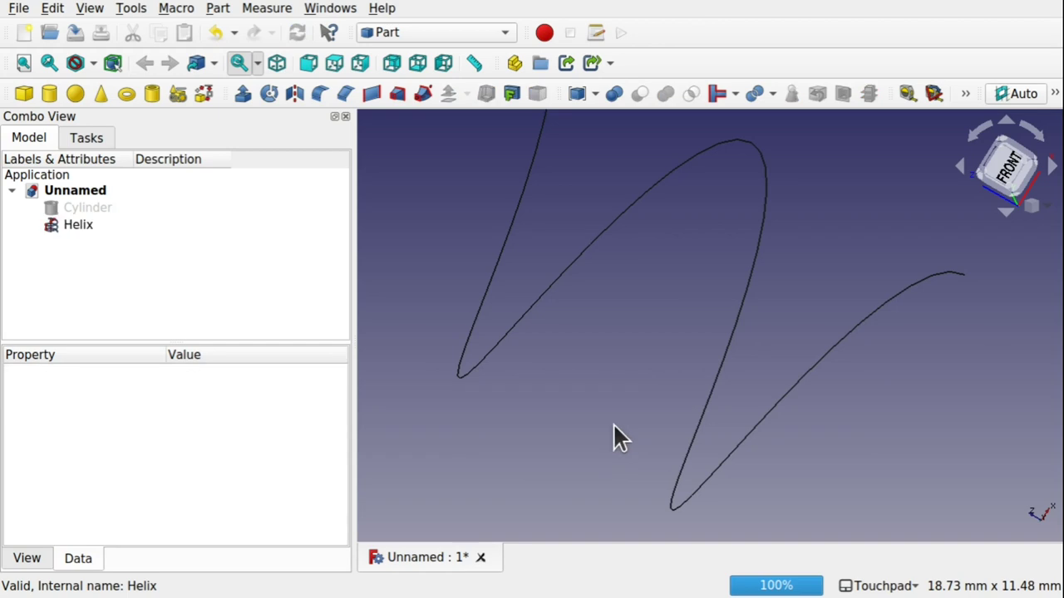
# - Switch to the Curves workbench and combine the helix's edges into a single curve with Join Curve
pyautogui.click(739, 311)
pyautogui.click(430, 27)
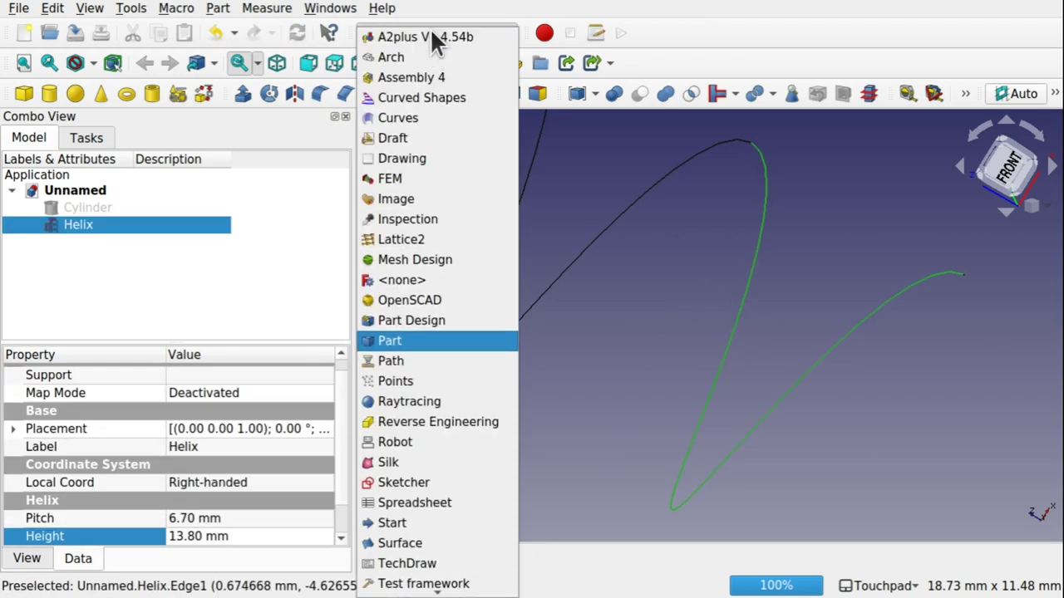
pyautogui.click(427, 116)
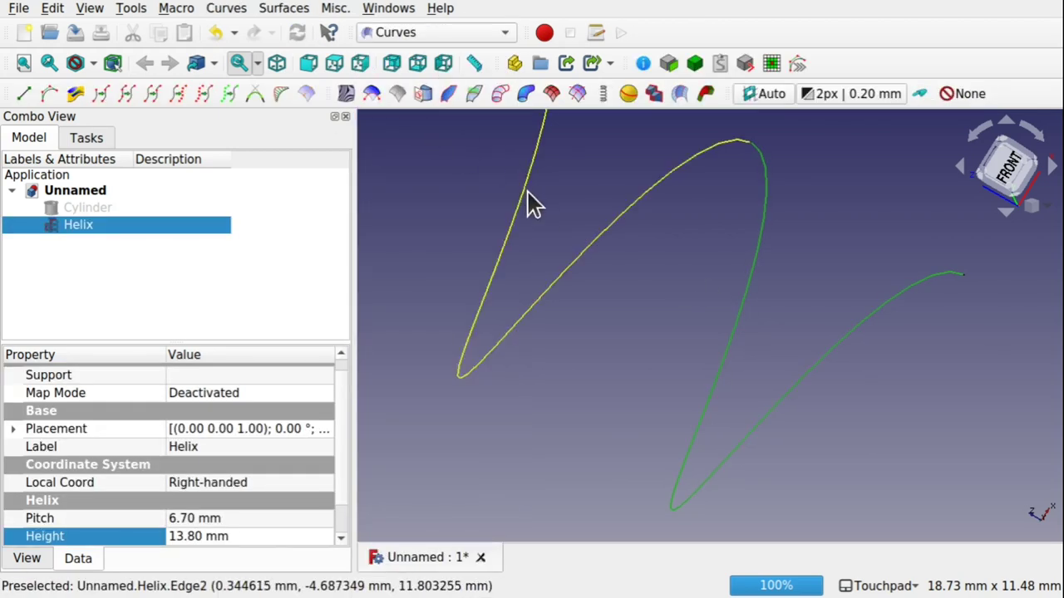
pyautogui.press('shift')
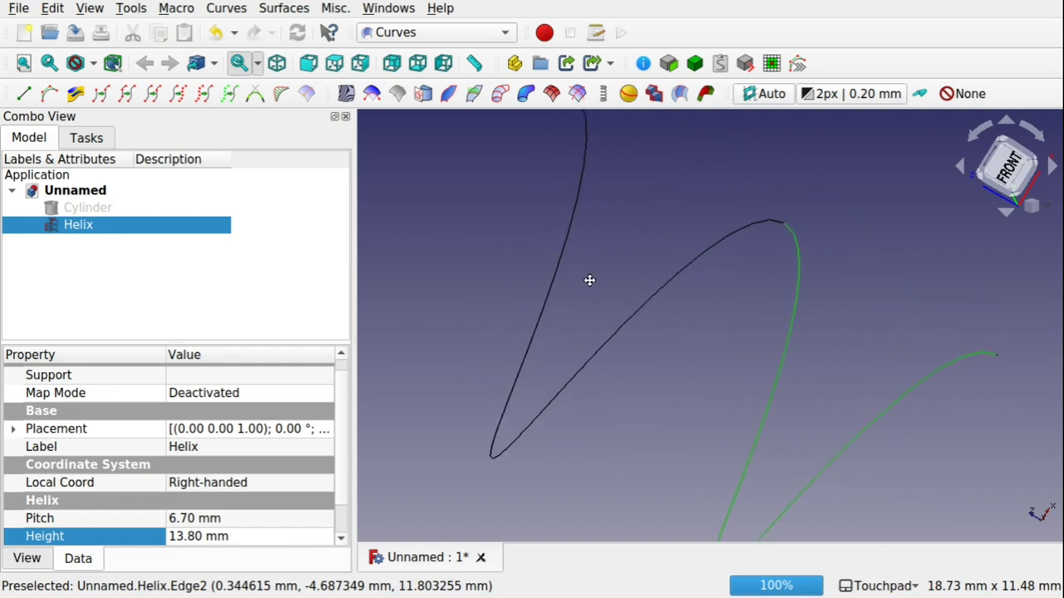
pyautogui.scroll(-4, 589, 280)
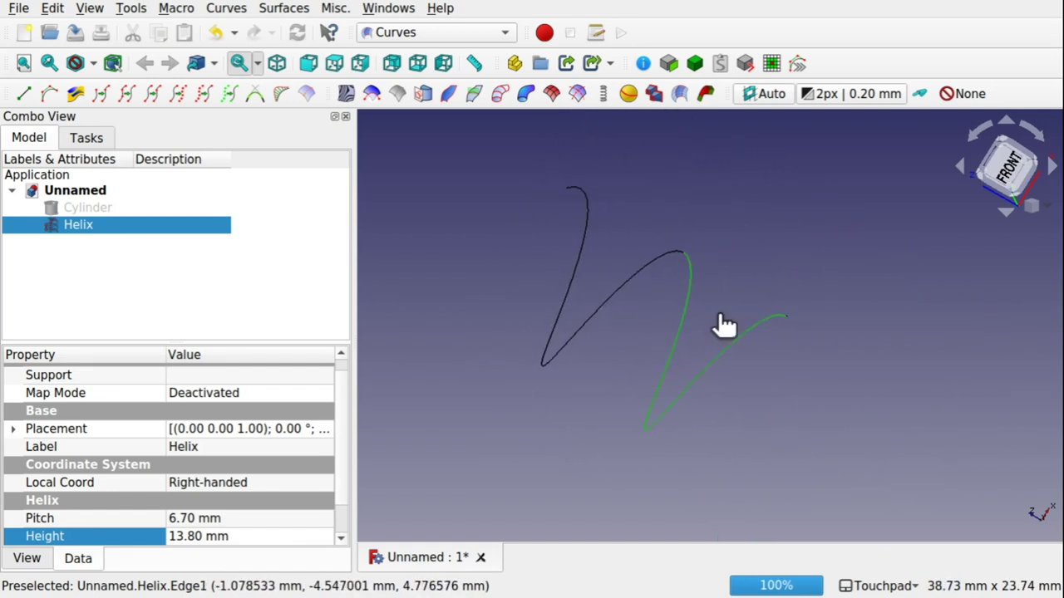
pyautogui.click(686, 344)
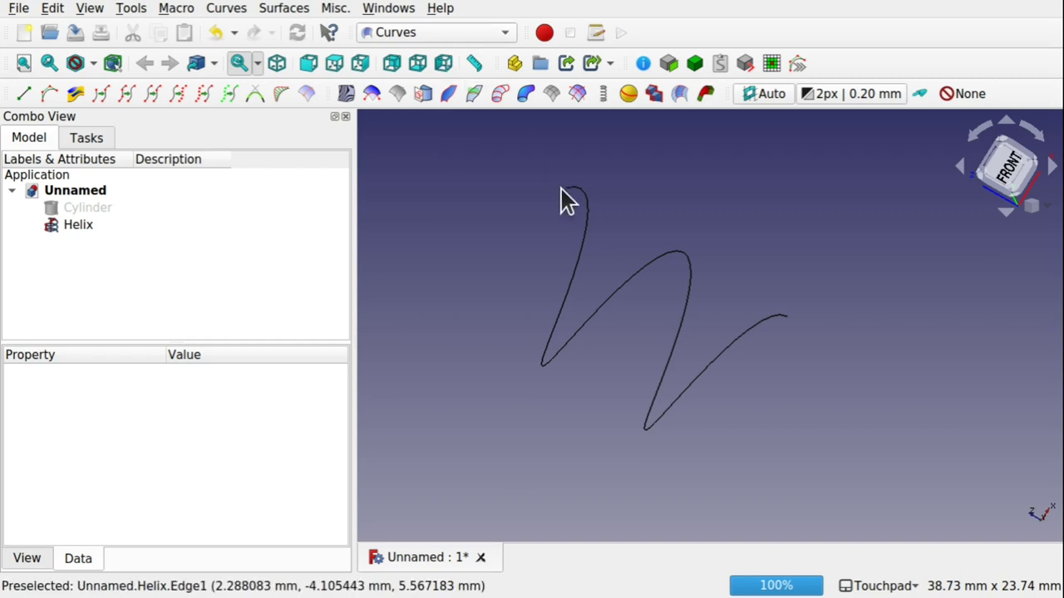
pyautogui.click(588, 237)
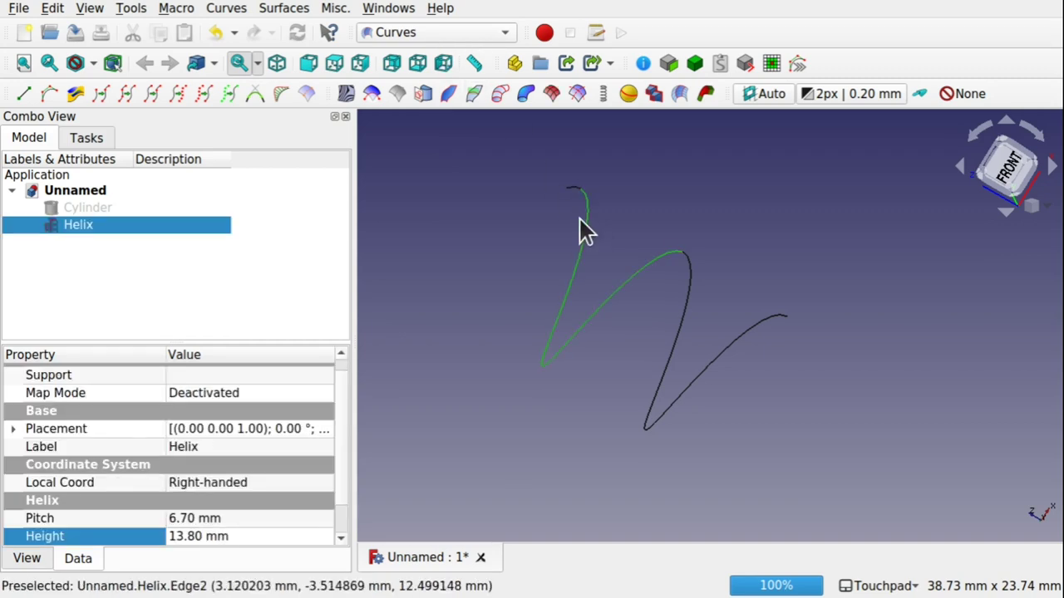
pyautogui.click(689, 282)
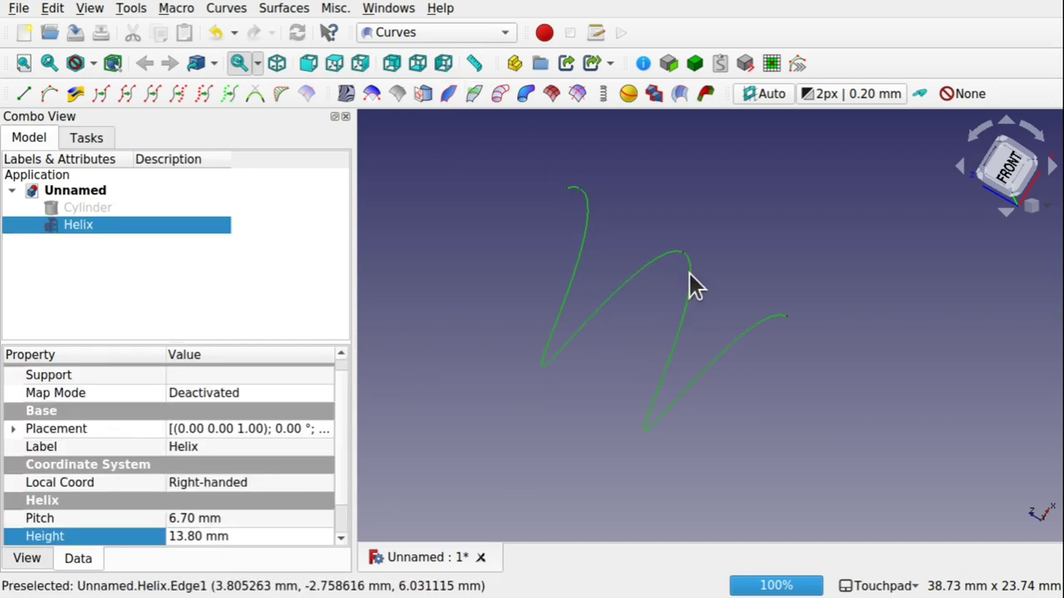
pyautogui.click(120, 87)
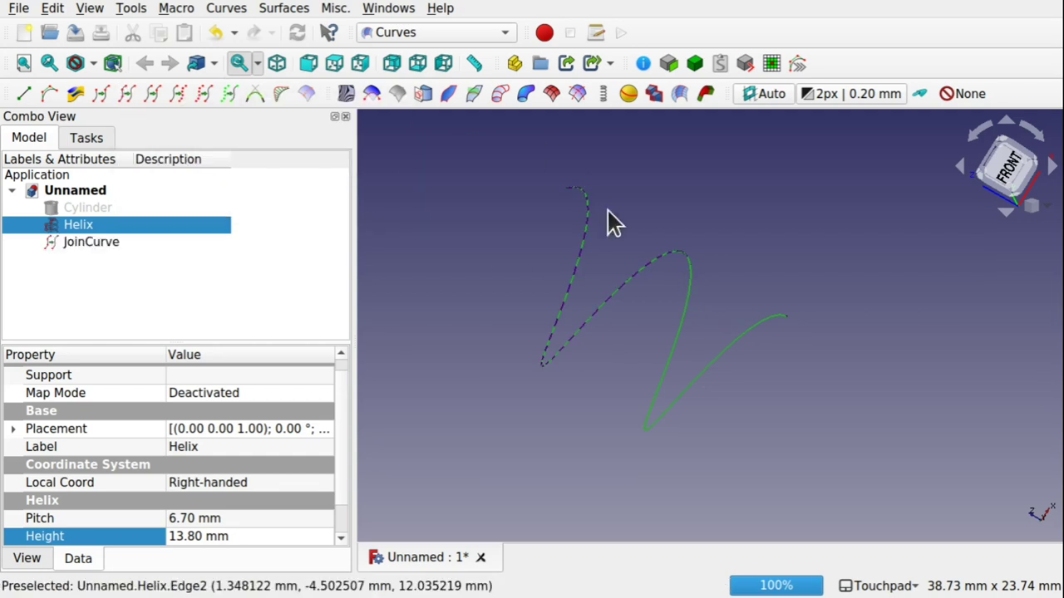
# - Hide the original helix, leaving the joined curve visible
pyautogui.click(643, 306)
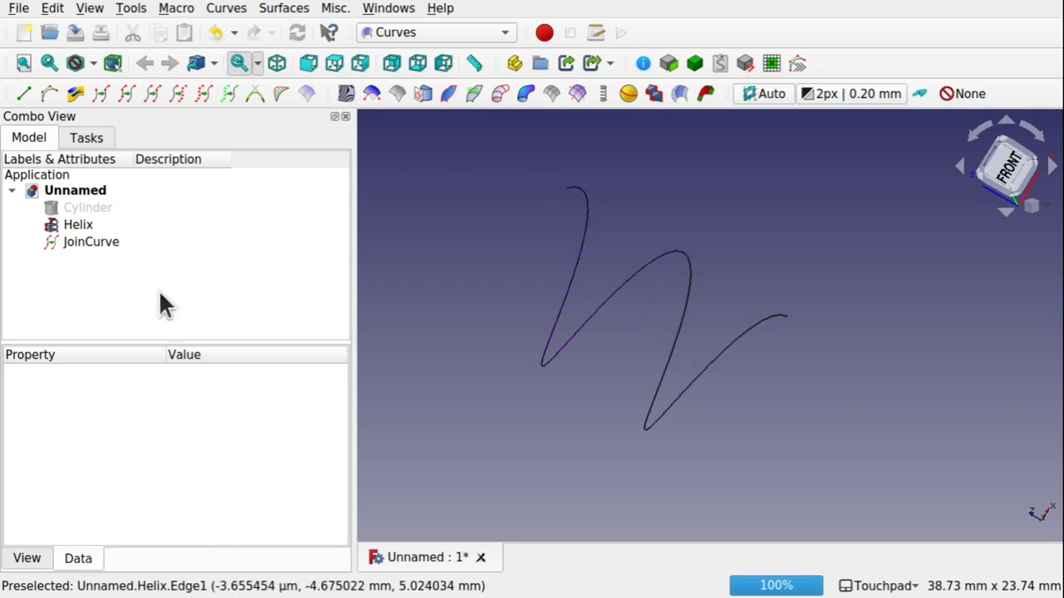
pyautogui.click(95, 242)
pyautogui.click(76, 226)
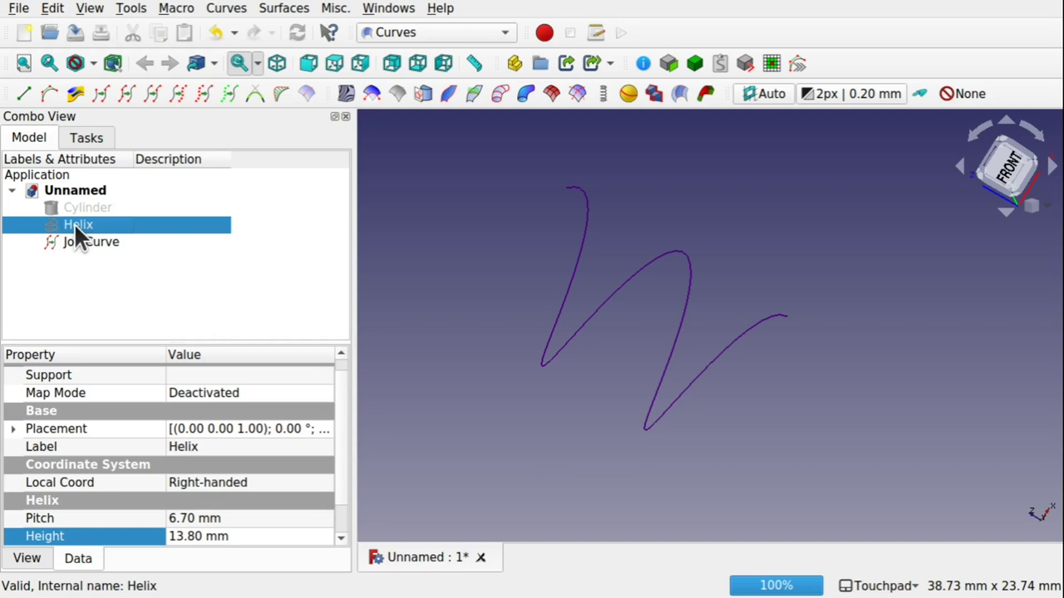
# - Make the hidden cylinder visible again alongside the joined curve and clear the selection
pyautogui.click(640, 281)
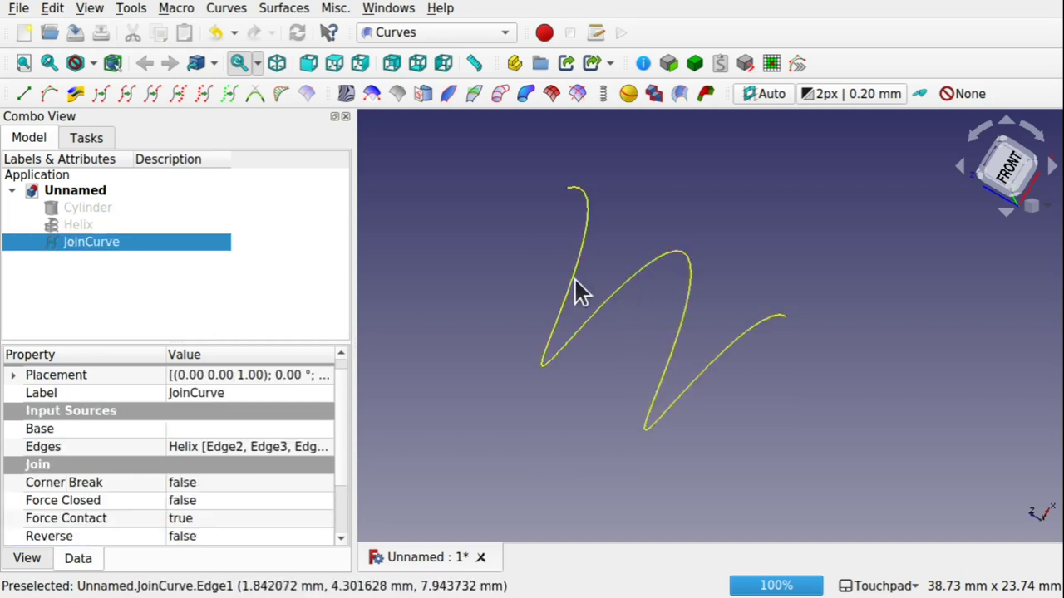
pyautogui.click(88, 209)
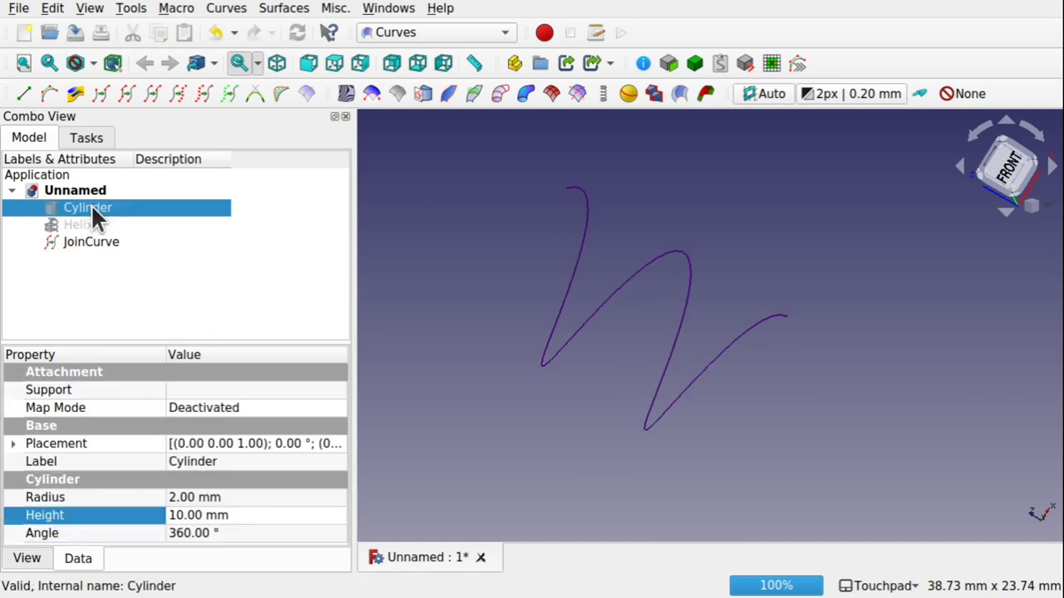
pyautogui.press('space')
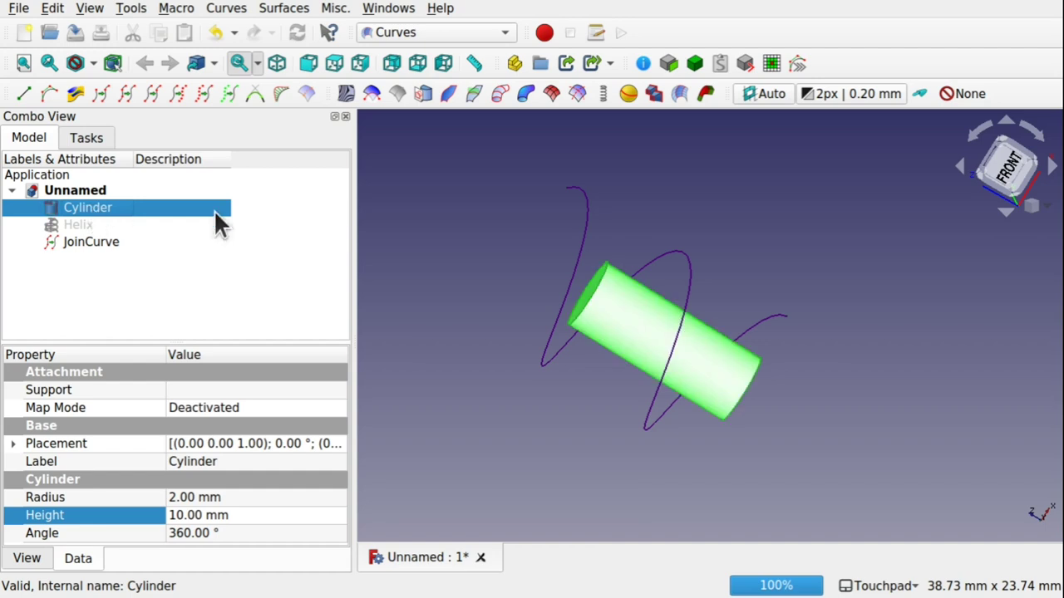
pyautogui.click(748, 291)
# - Create a CurveOnSurface from the cylinder's side face and the joined helix curve
pyautogui.click(695, 366)
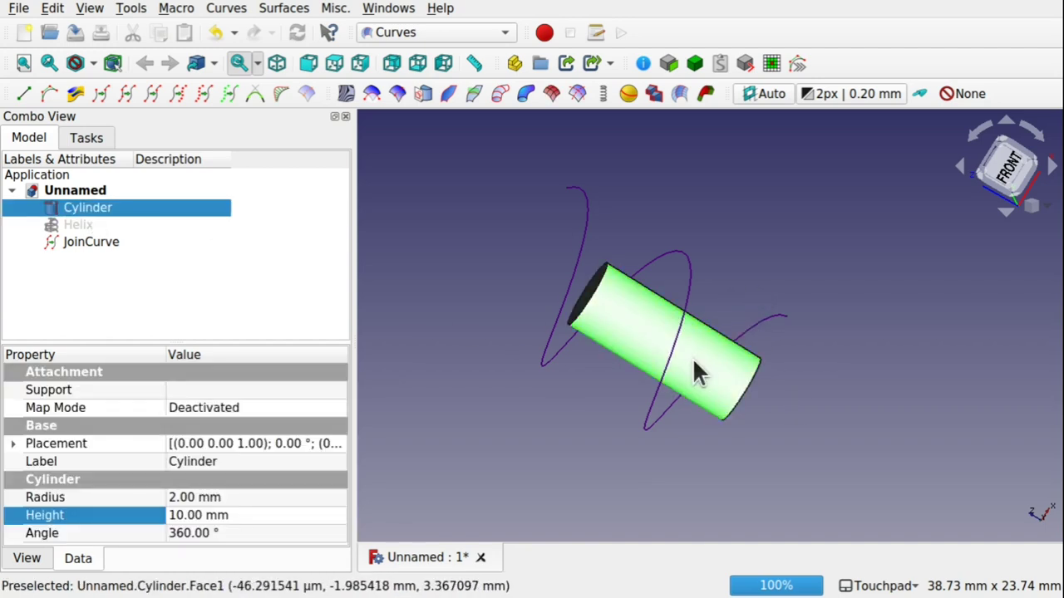
pyautogui.keyDown('ctrl'); pyautogui.click(775, 320); pyautogui.keyUp('ctrl')
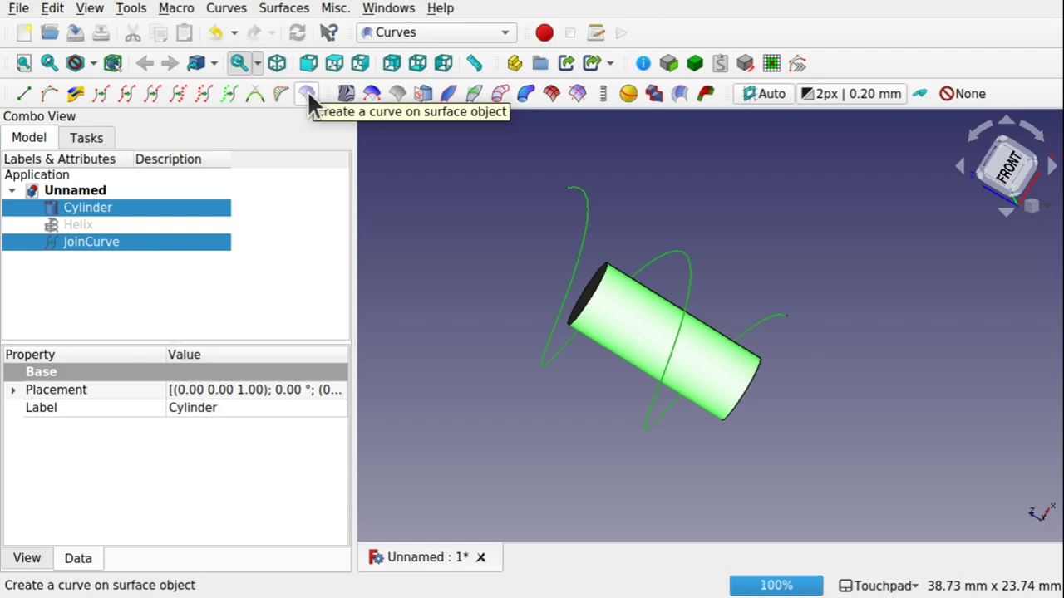
pyautogui.click(227, 8)
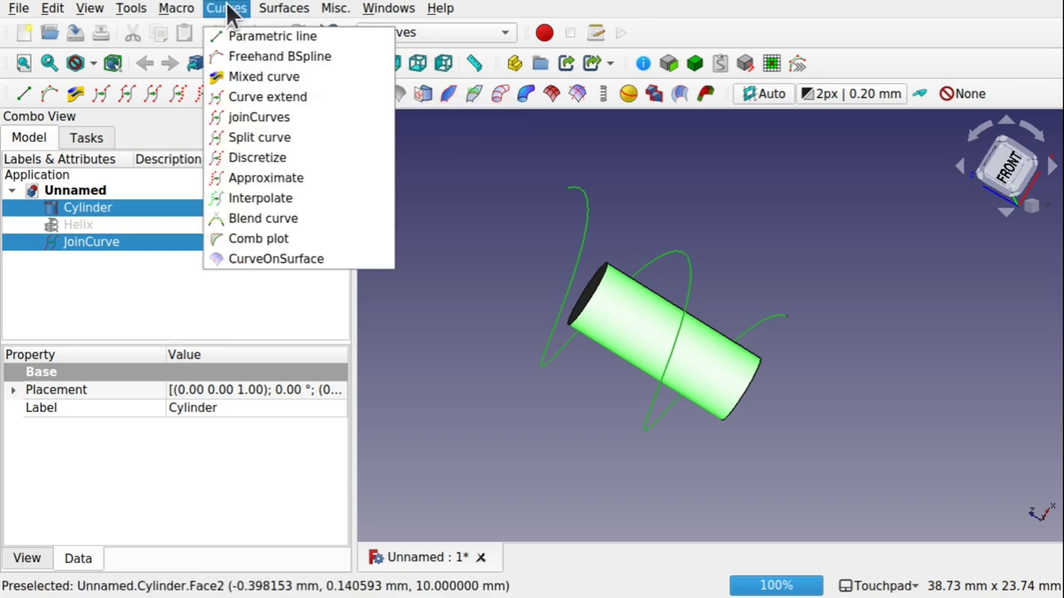
pyautogui.click(305, 260)
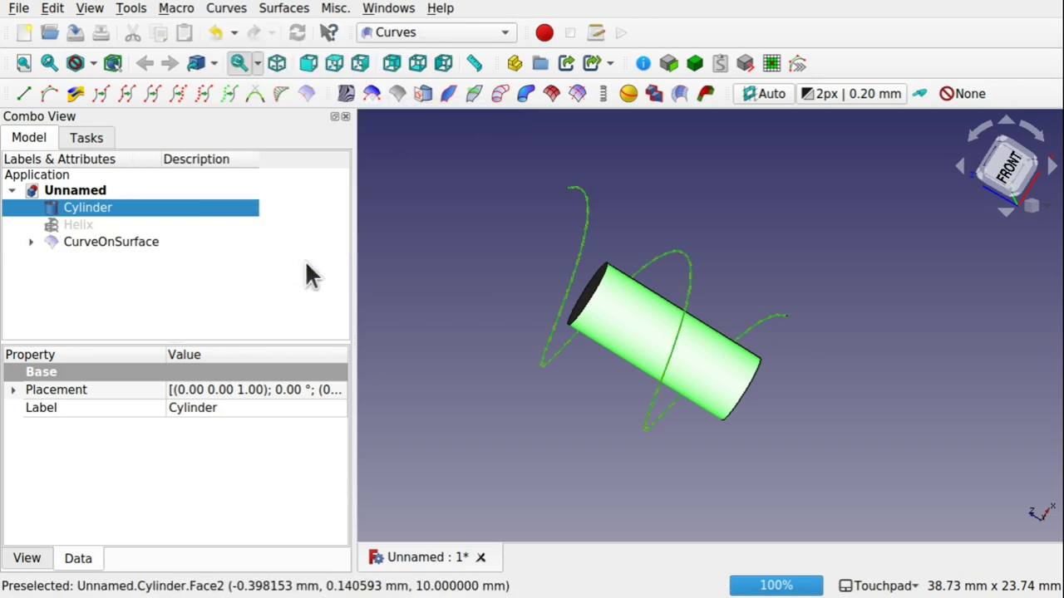
pyautogui.click(619, 432)
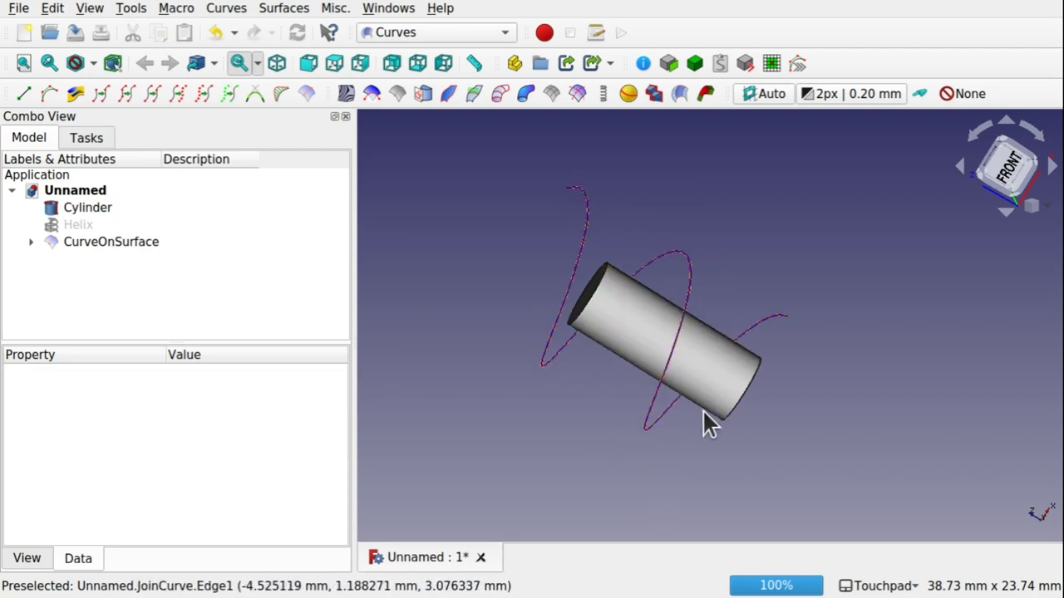
# - Set the CurveOnSurface object's Symmetric property to true
pyautogui.click(128, 243)
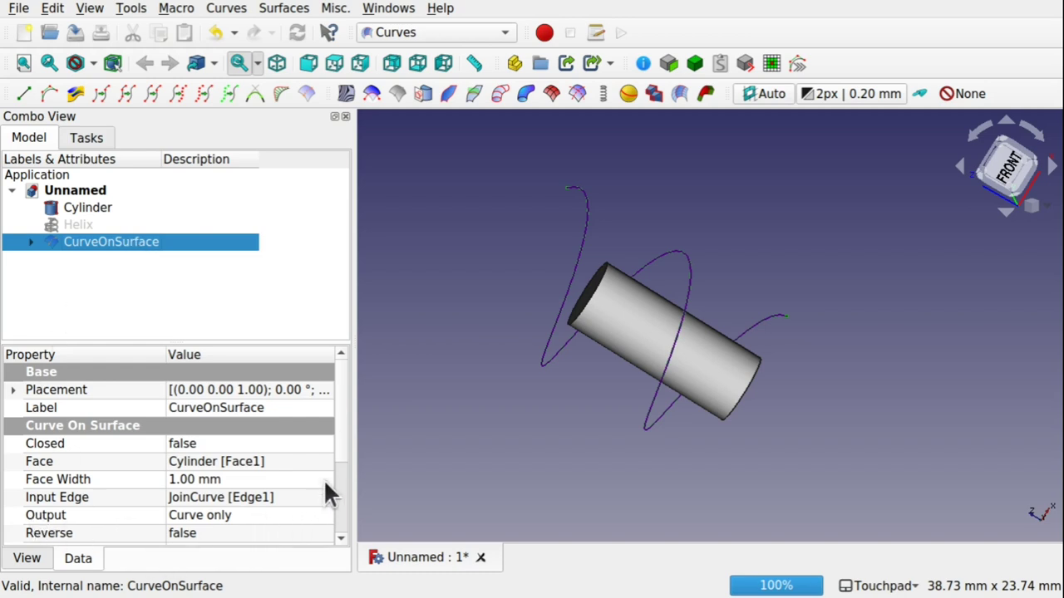
pyautogui.scroll(-3, 346, 461)
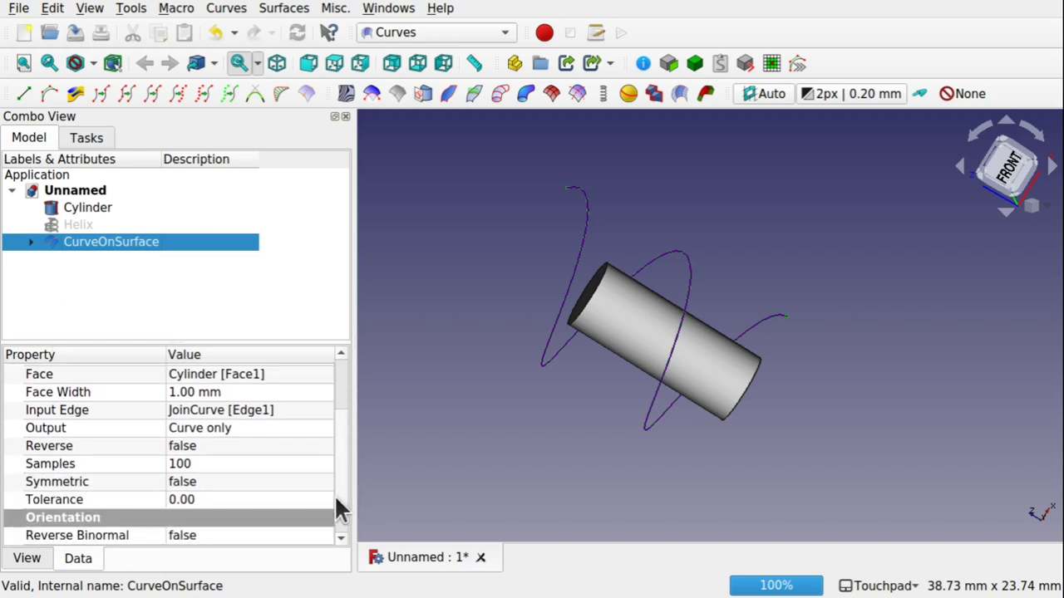
pyautogui.click(207, 482)
pyautogui.click(207, 482)
pyautogui.click(206, 500)
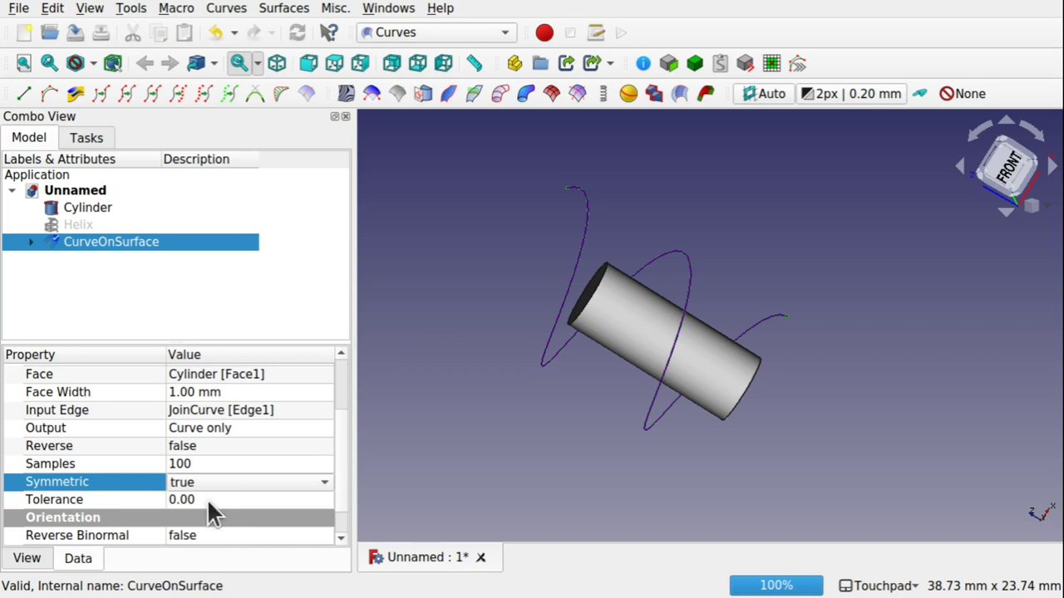
pyautogui.click(545, 440)
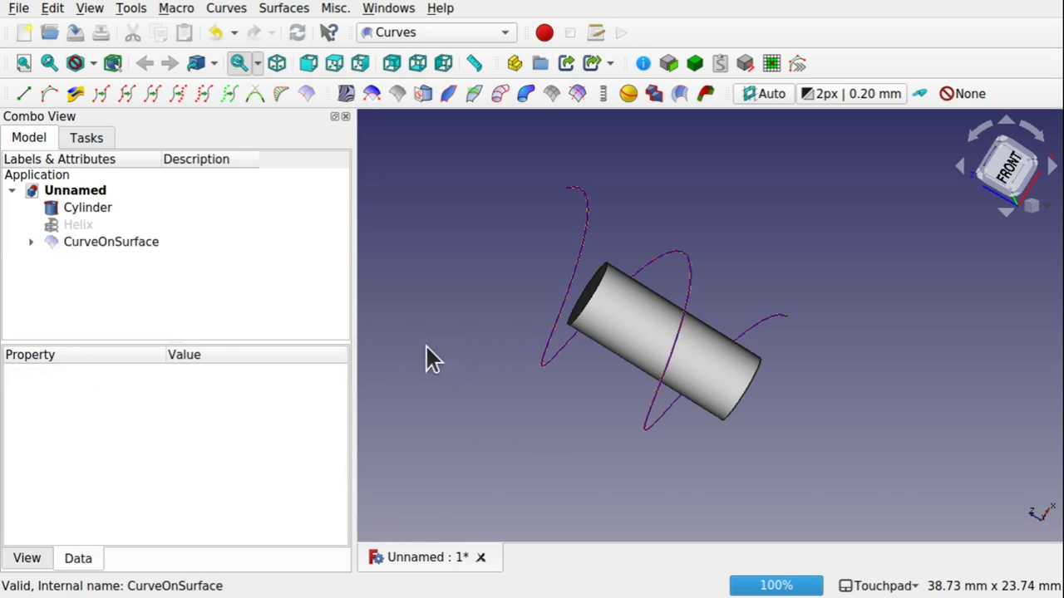
# - Set the CurveOnSurface object's Output to Normal face and view the generated strip around the cylinder
pyautogui.click(114, 246)
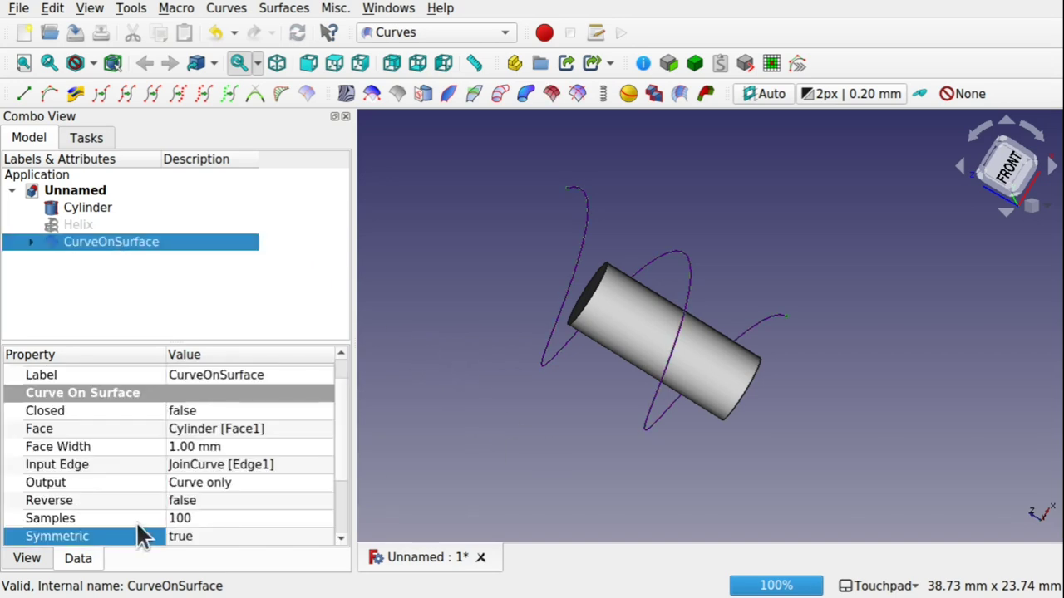
pyautogui.click(243, 482)
pyautogui.click(244, 482)
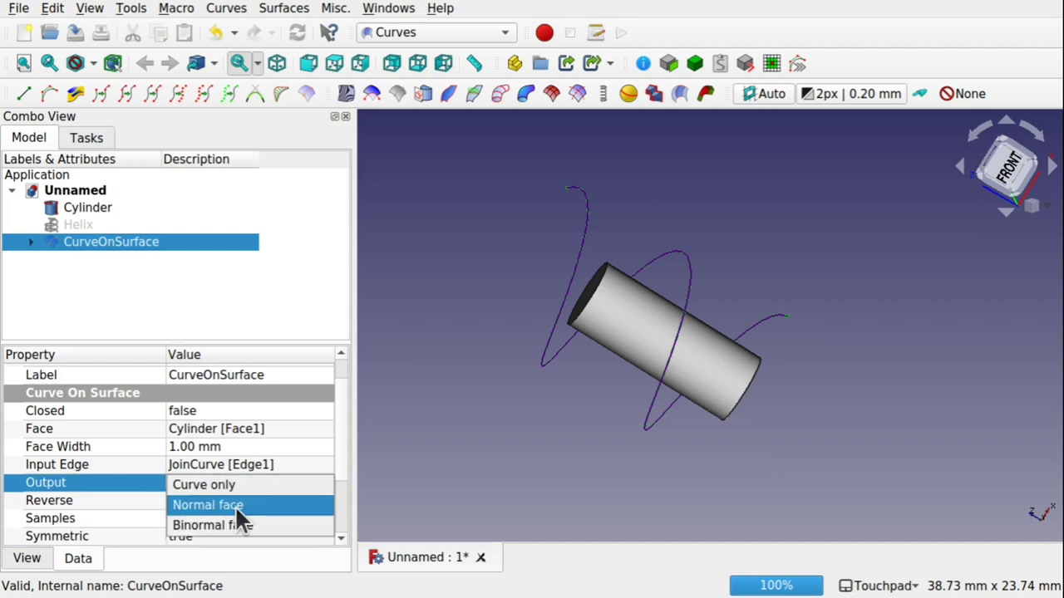
pyautogui.click(237, 507)
pyautogui.click(490, 488)
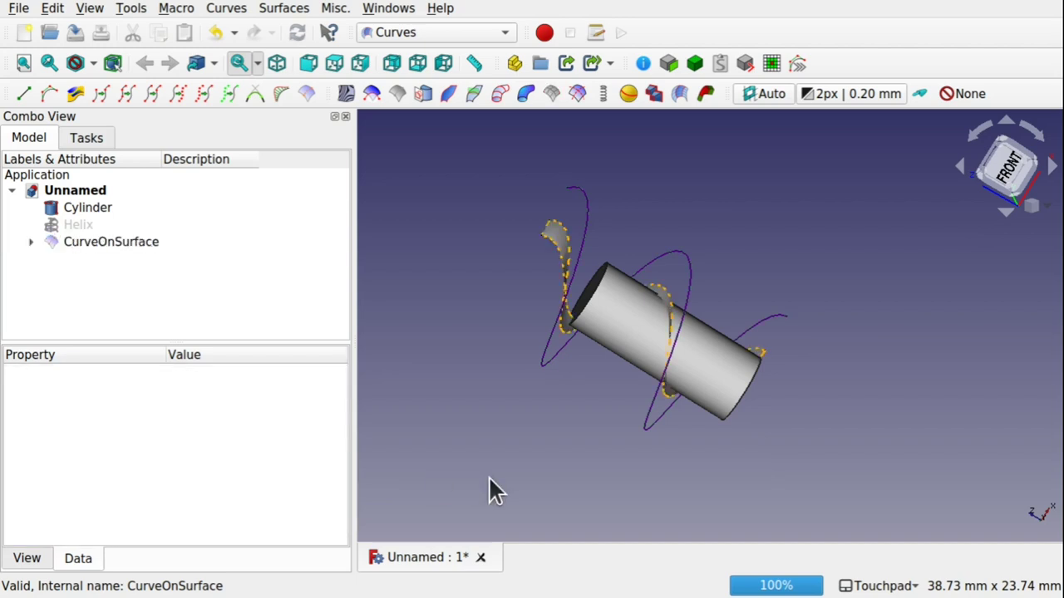
pyautogui.keyDown('alt'); pyautogui.moveTo(582, 444); pyautogui.dragTo(603, 473); pyautogui.keyUp('alt')
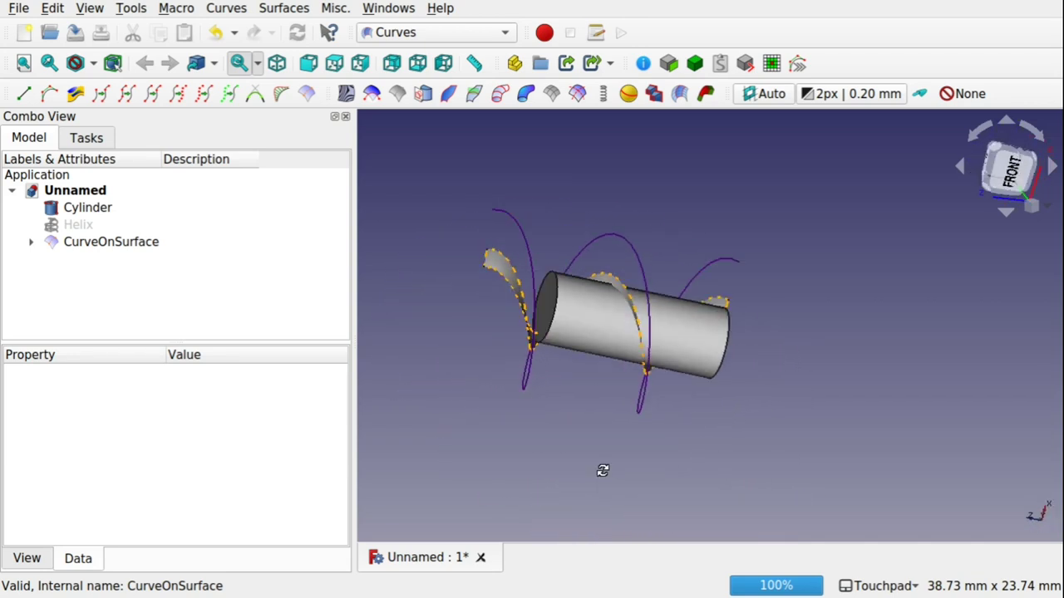
# - Set the original helix's height to 8.00 mm
pyautogui.click(527, 382)
pyautogui.click(83, 224)
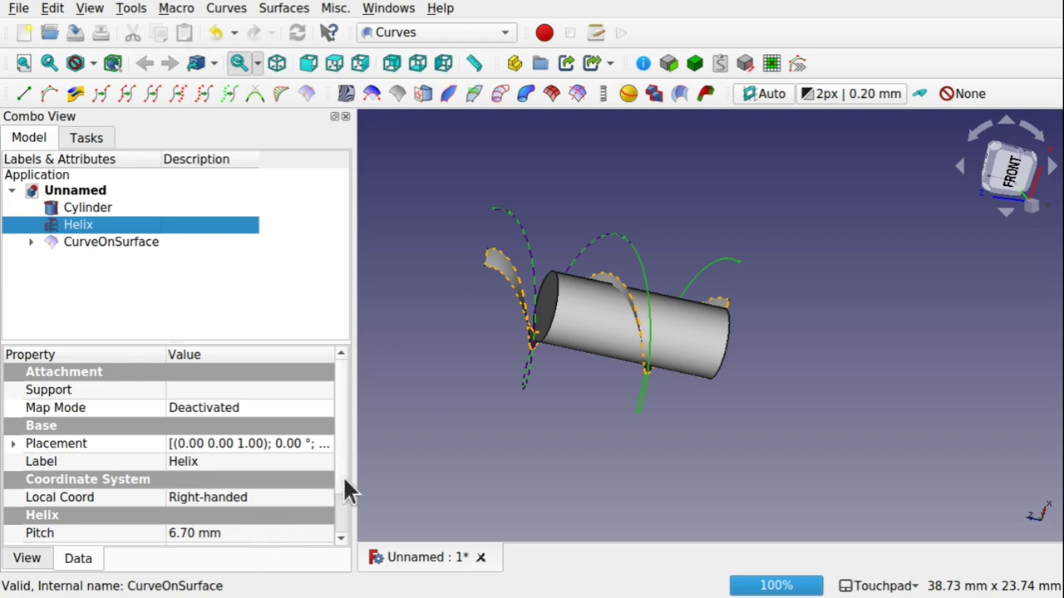
pyautogui.scroll(-3, 344, 482)
pyautogui.click(261, 501)
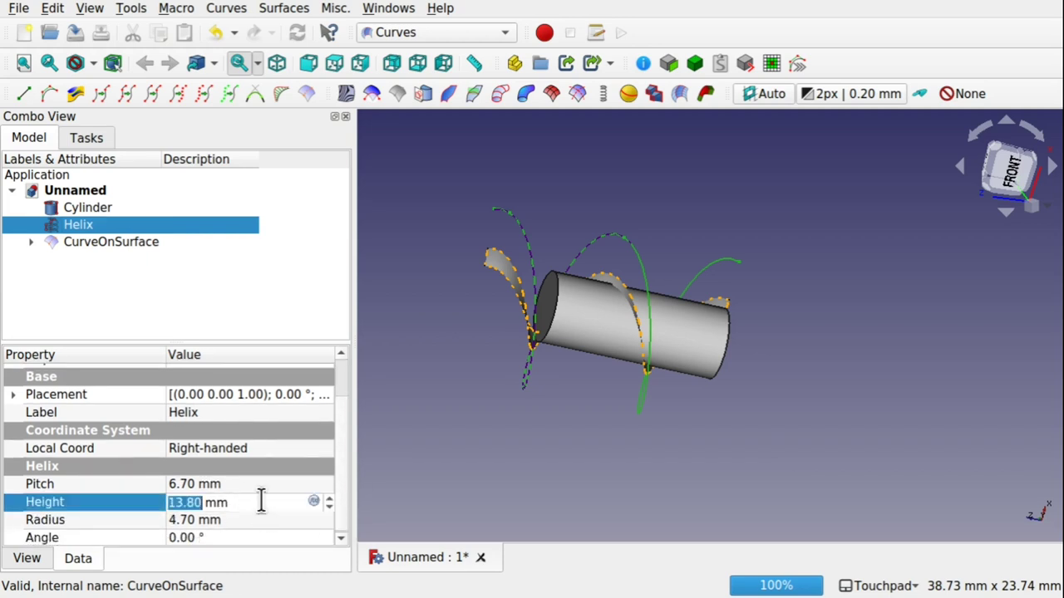
pyautogui.scroll(-1, 261, 501)
pyautogui.scroll(-20, 260, 501)
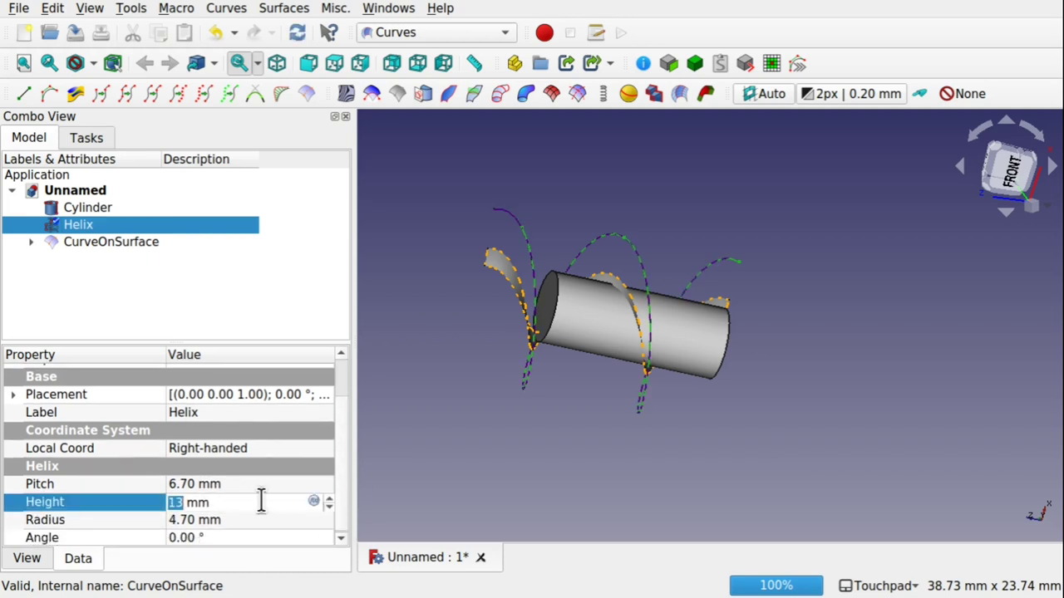
pyautogui.scroll(-10, 261, 502)
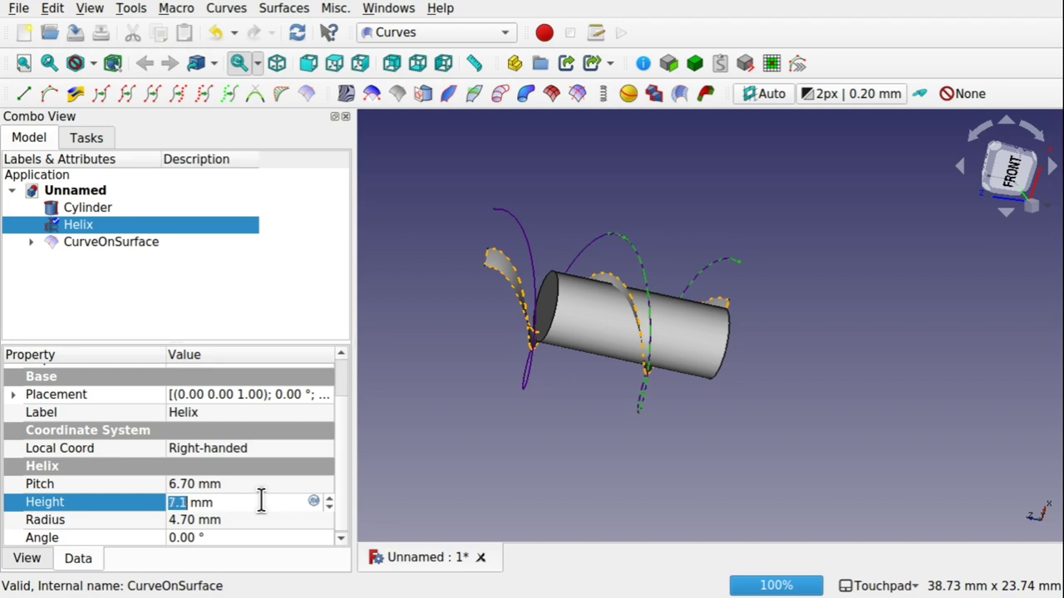
pyautogui.scroll(4, 261, 499)
pyautogui.click(584, 408)
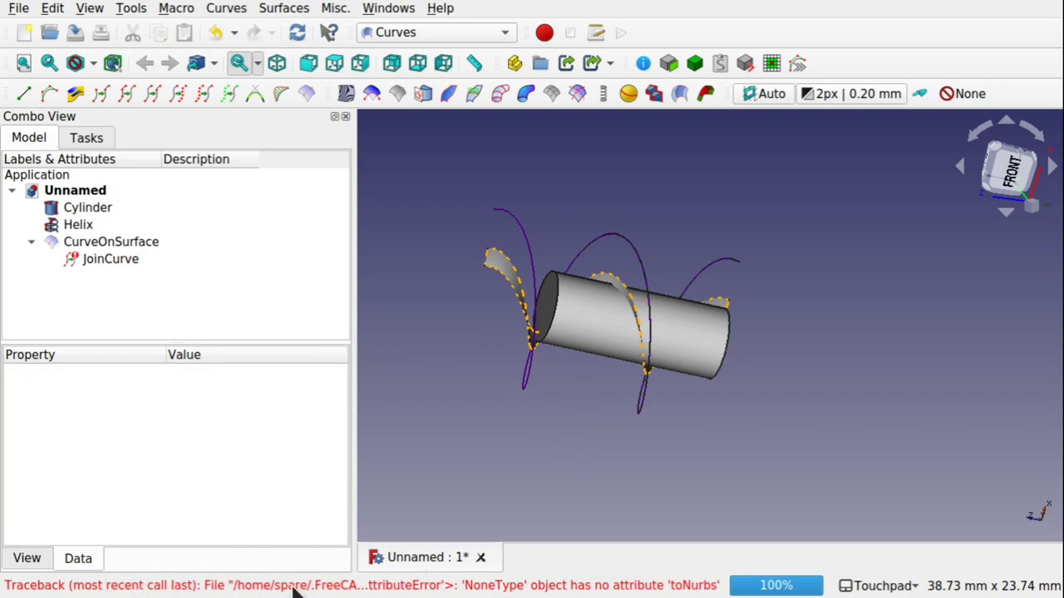
# - Delete the old joined curve and the CurveOnSurface built from it, keeping the cylinder and helix
pyautogui.click(118, 259)
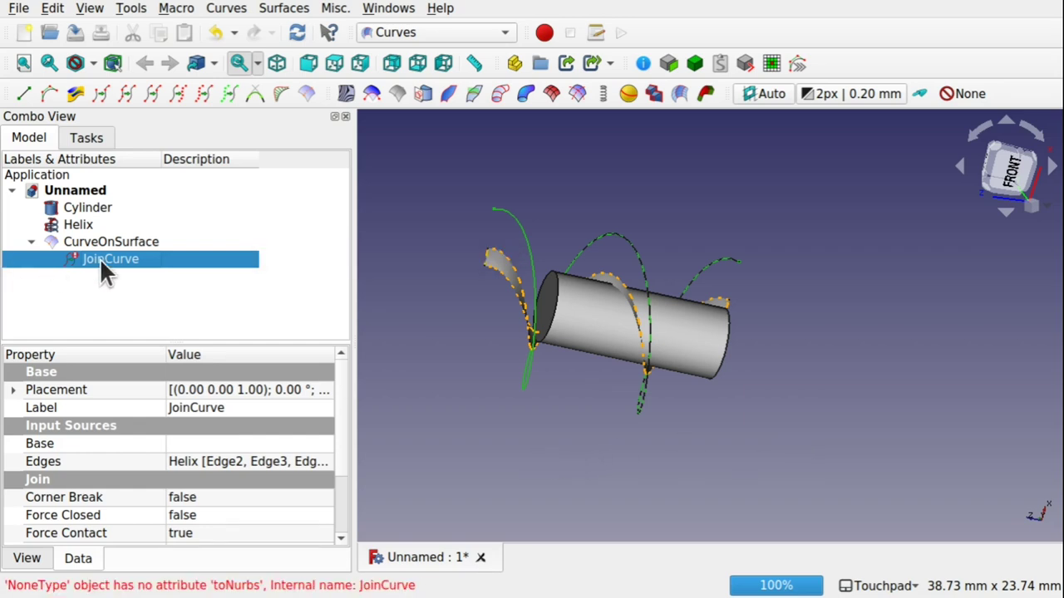
pyautogui.press('Delete')
pyautogui.click(657, 339)
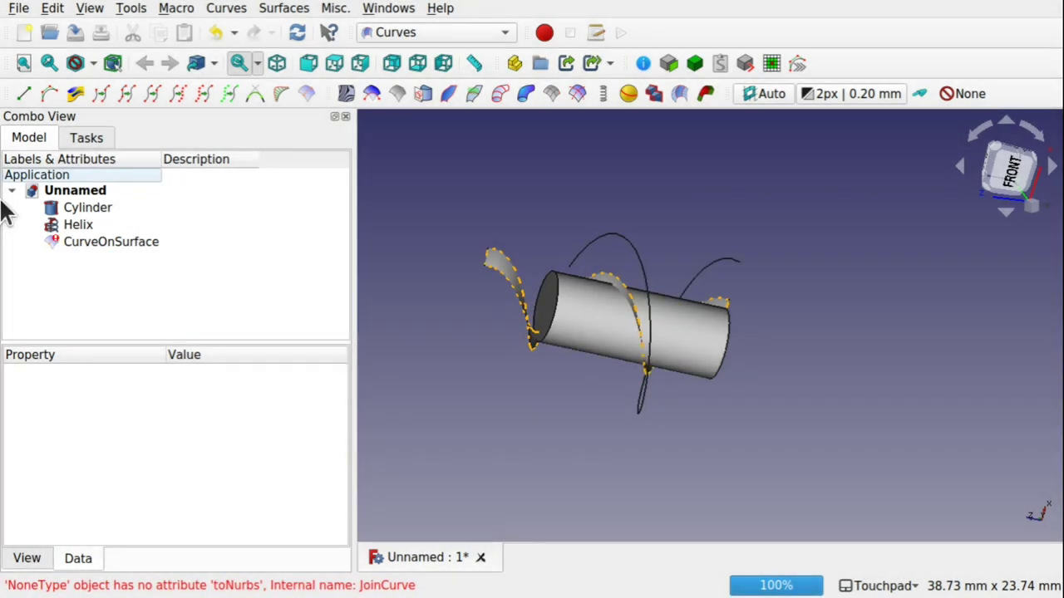
pyautogui.click(113, 242)
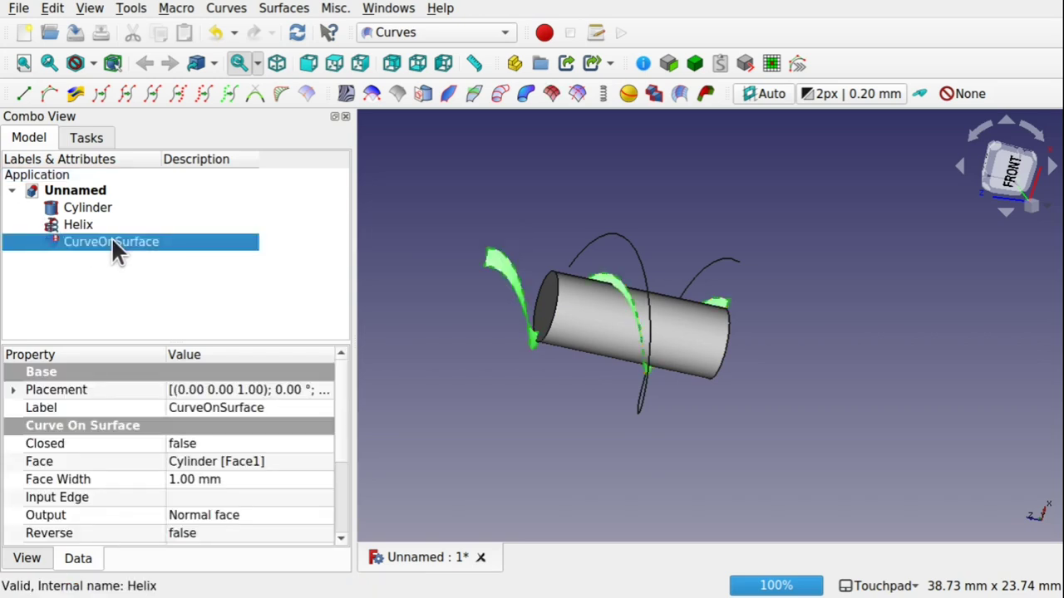
pyautogui.press('Delete')
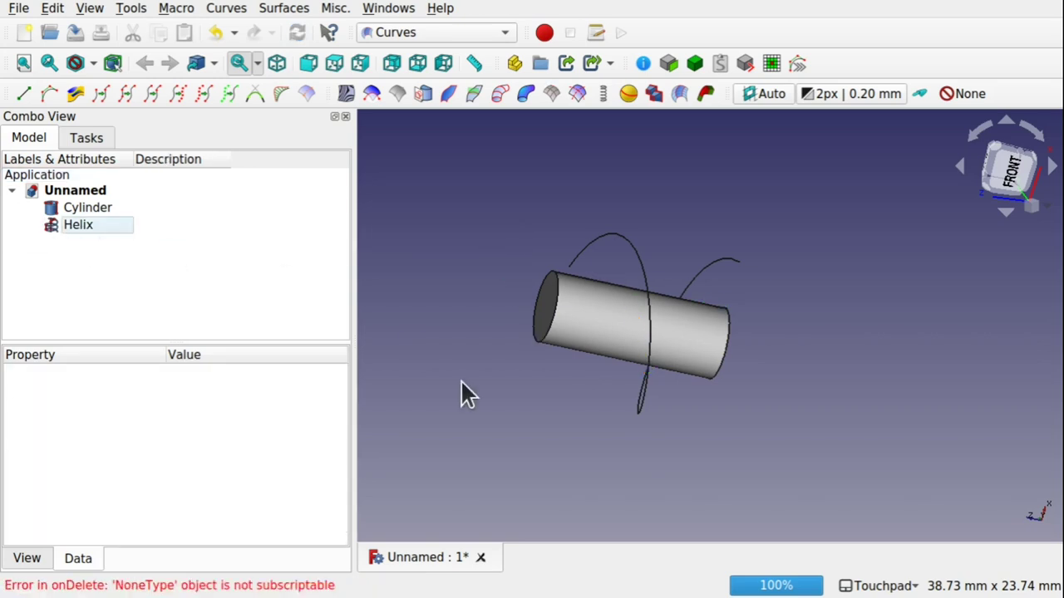
# - Combine the shortened helix's edges into a single curve with Join Curve and hide the helix
pyautogui.click(645, 274)
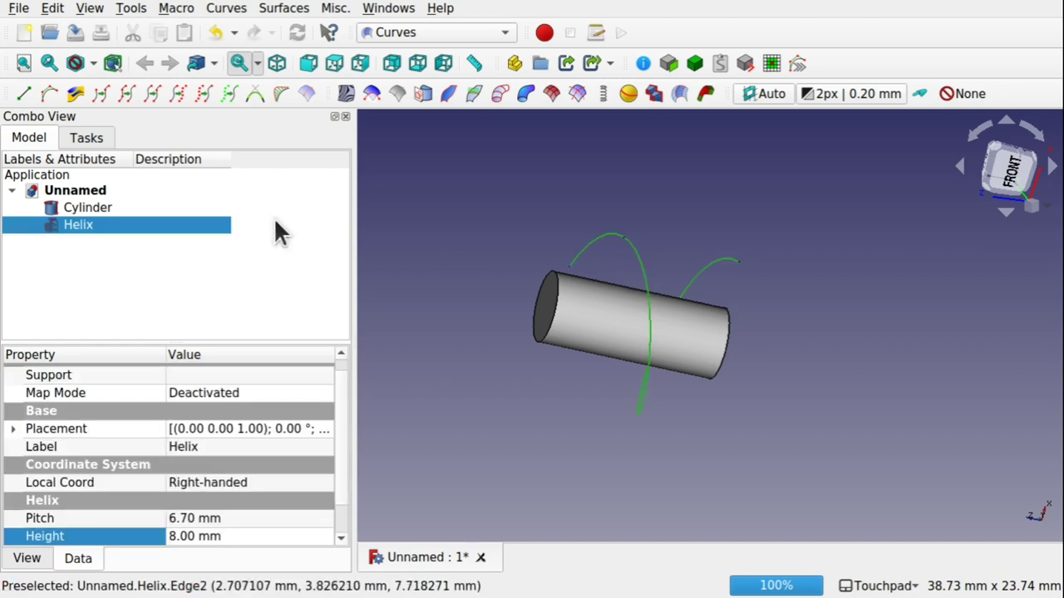
pyautogui.click(127, 93)
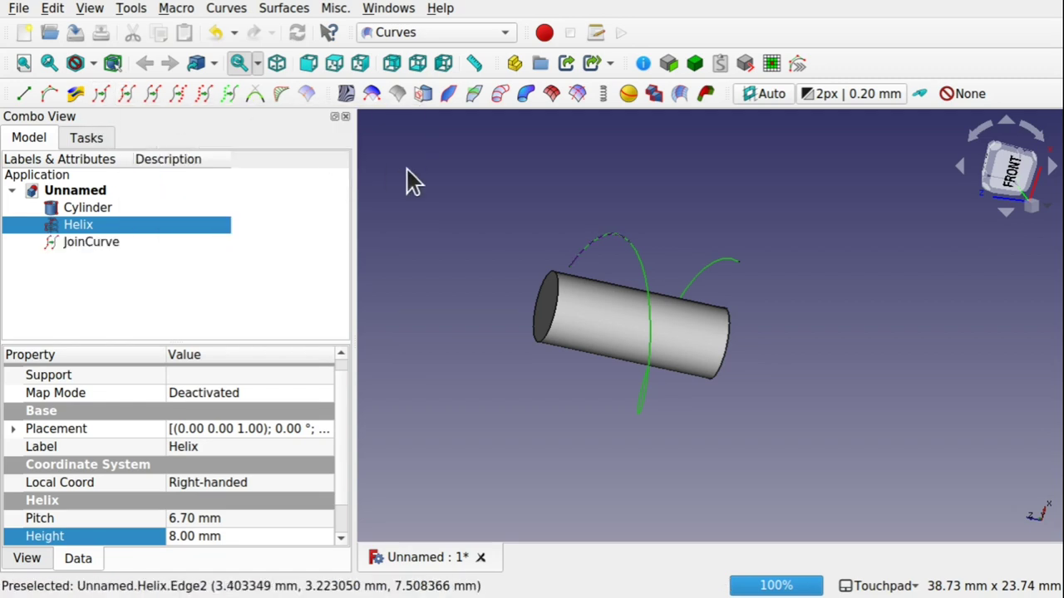
pyautogui.press('space')
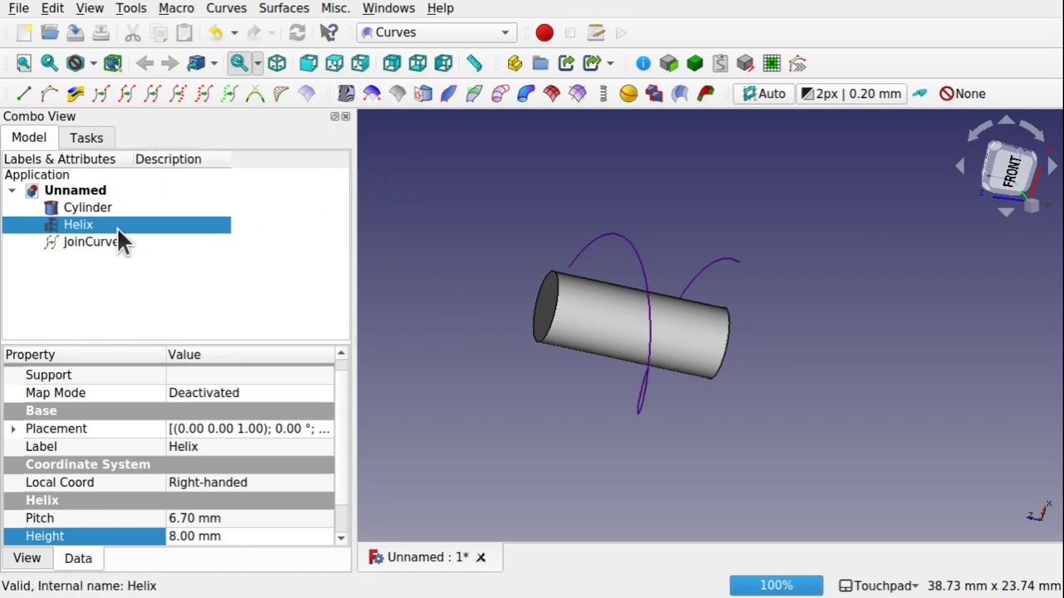
# - Create a new CurveOnSurface from the shortened joined curve and the cylinder's side face, and select it to show its properties
pyautogui.click(91, 244)
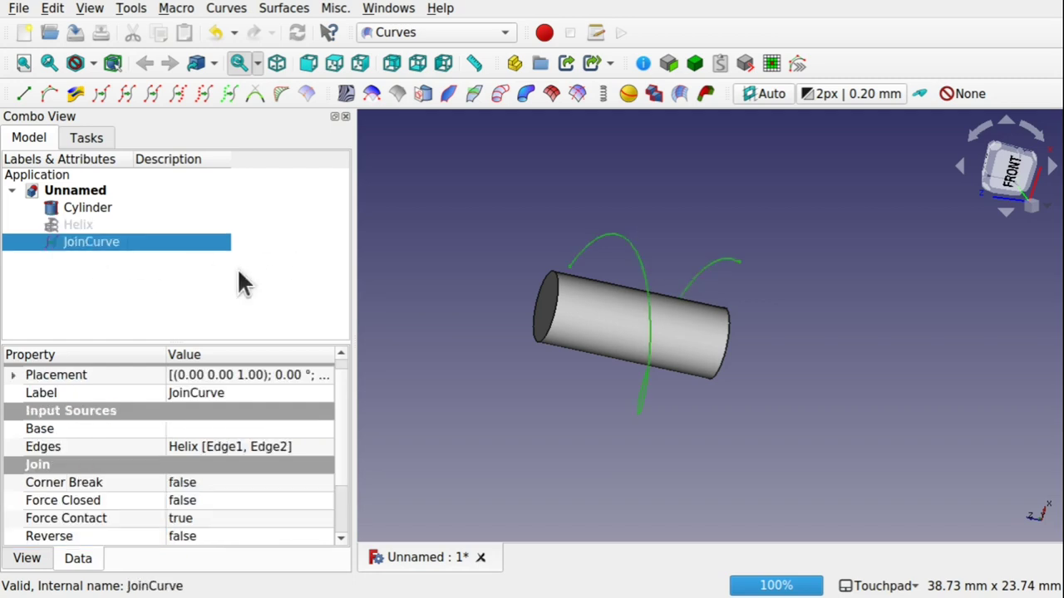
pyautogui.keyDown('ctrl'); pyautogui.click(610, 319); pyautogui.keyUp('ctrl')
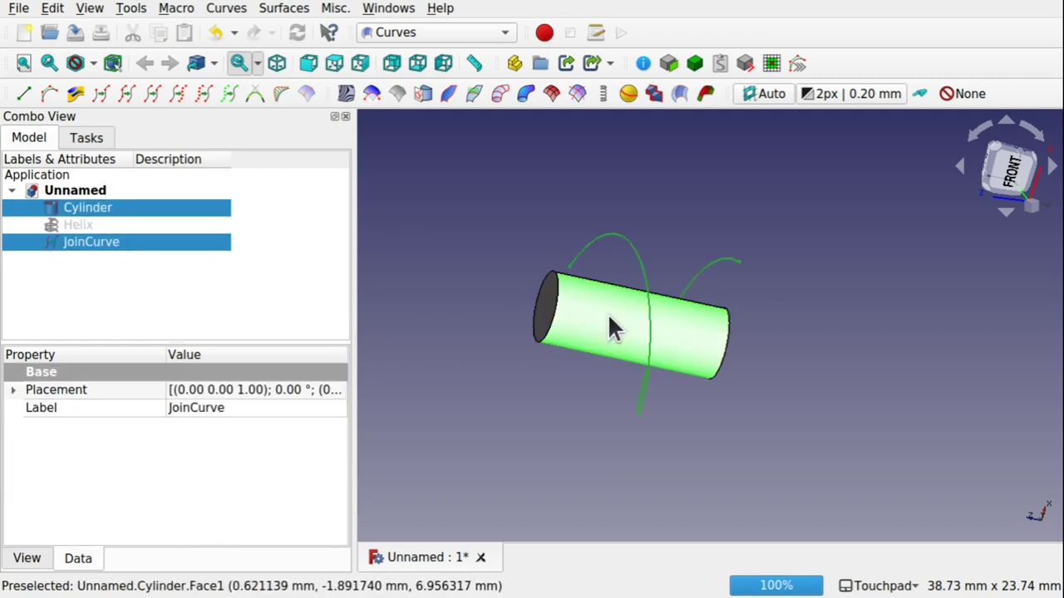
pyautogui.click(306, 95)
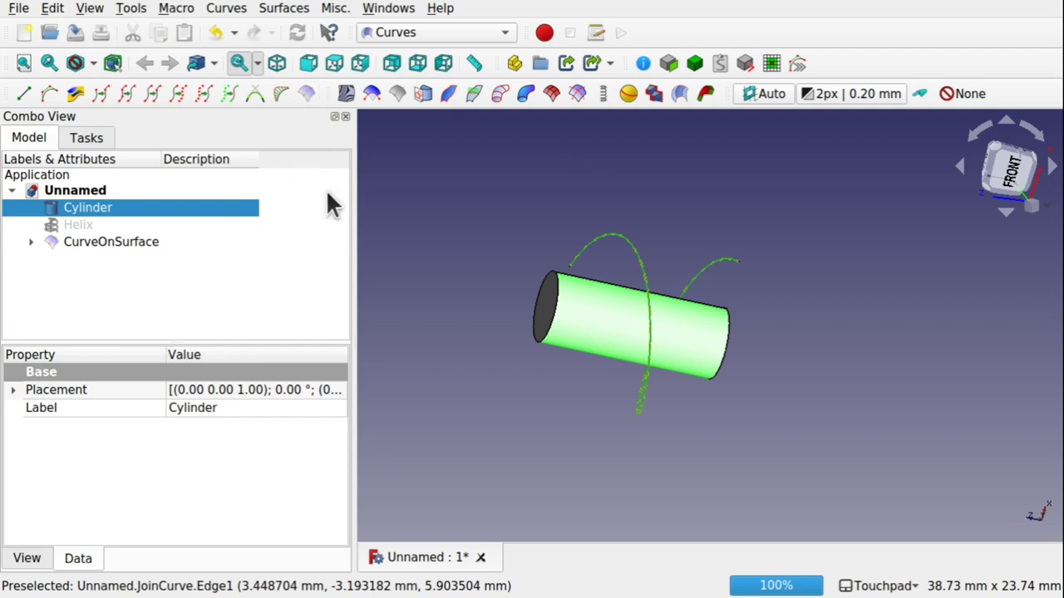
pyautogui.click(499, 373)
pyautogui.click(118, 241)
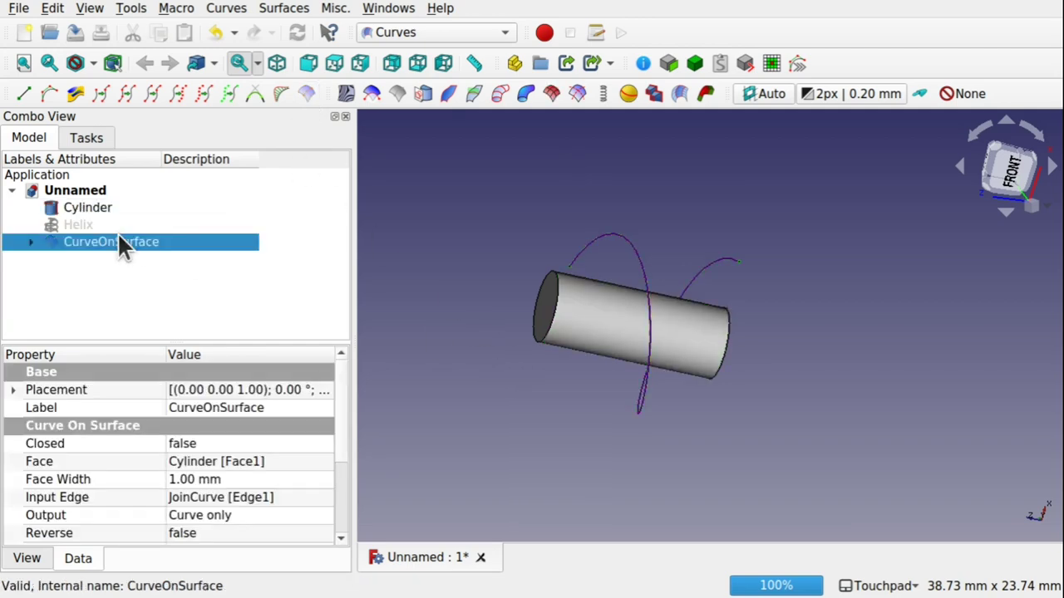
# - Make CurveOnSurface symmetric and set its output to Normal face
pyautogui.scroll(-2, 338, 478)
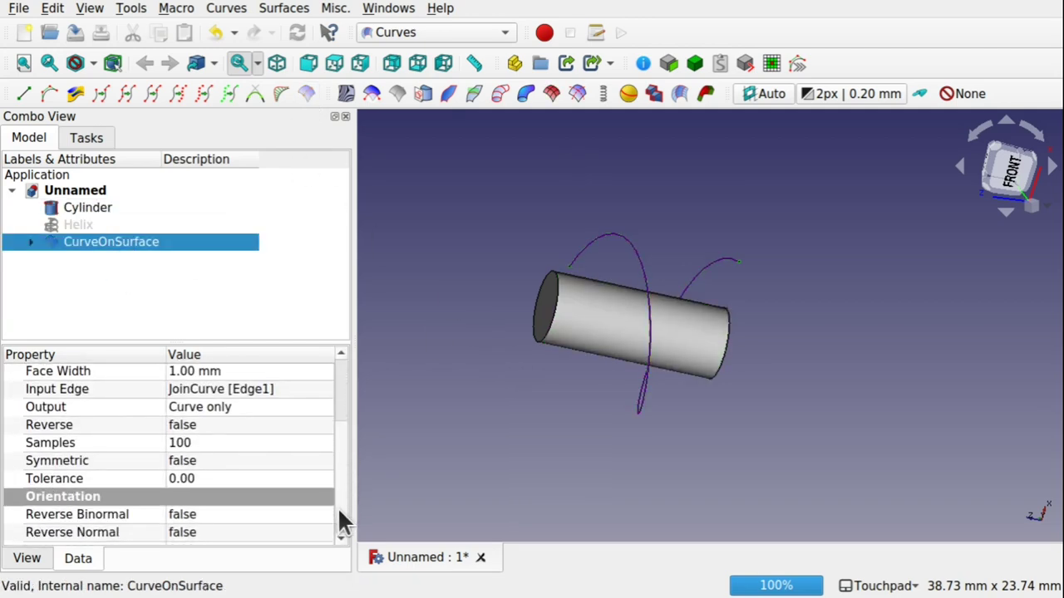
pyautogui.click(227, 461)
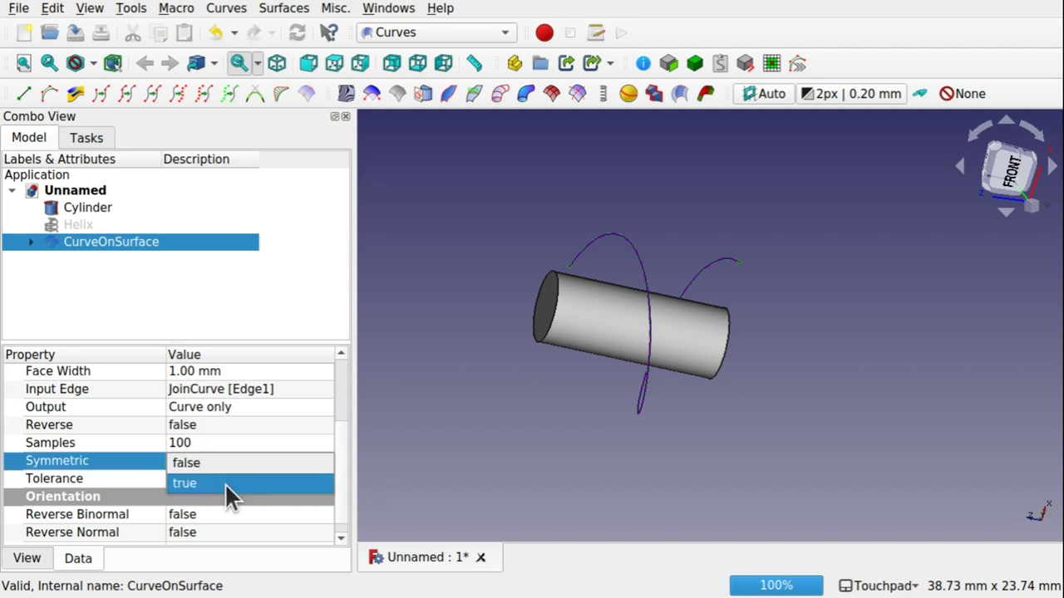
pyautogui.click(225, 483)
pyautogui.click(285, 408)
pyautogui.click(285, 407)
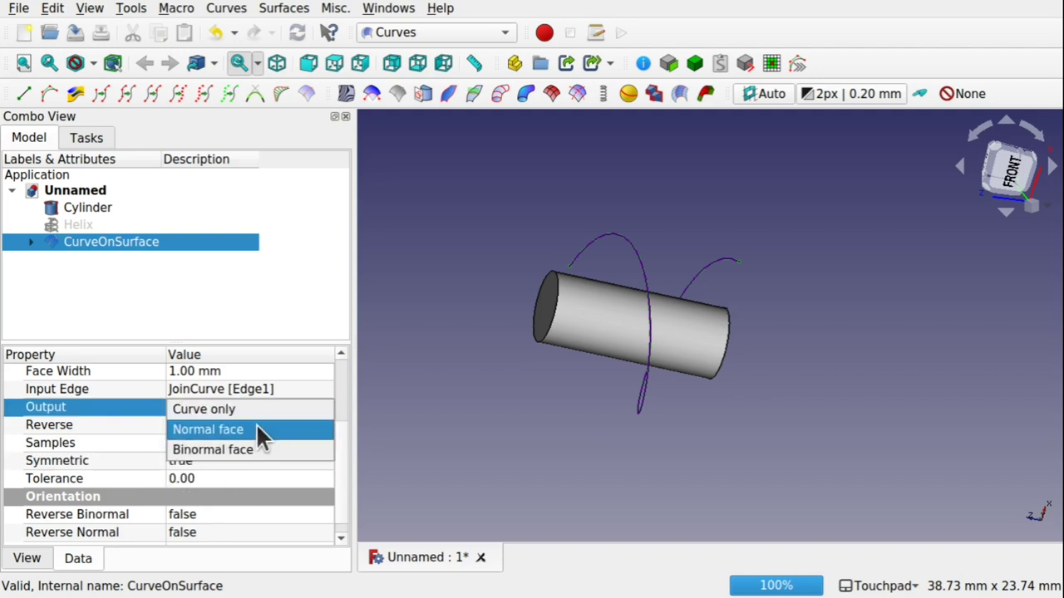
pyautogui.click(259, 429)
pyautogui.click(532, 388)
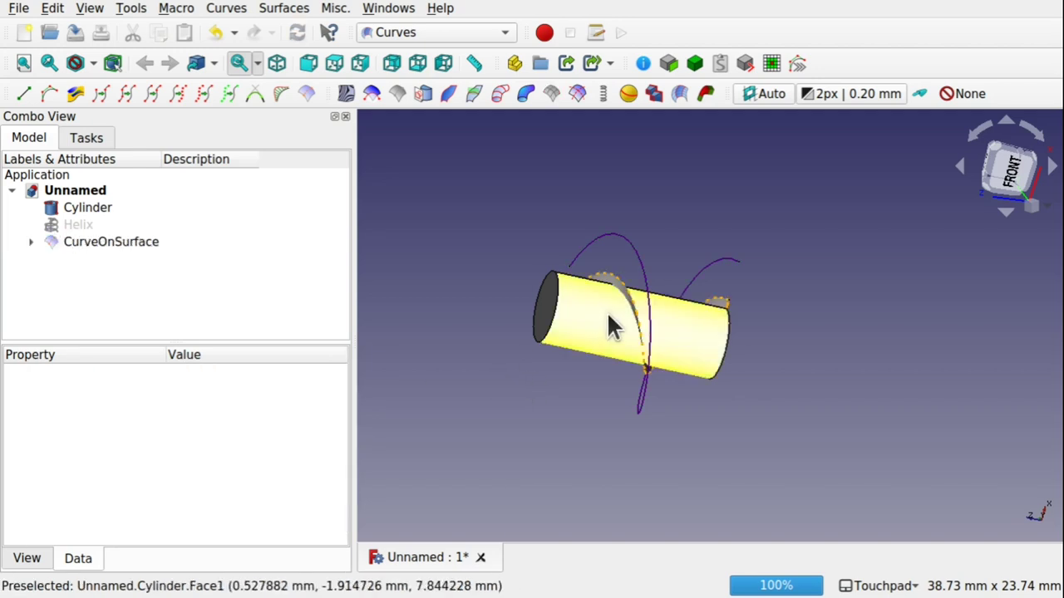
# - Switch the CurveOnSurface output to Binormal face
pyautogui.click(131, 240)
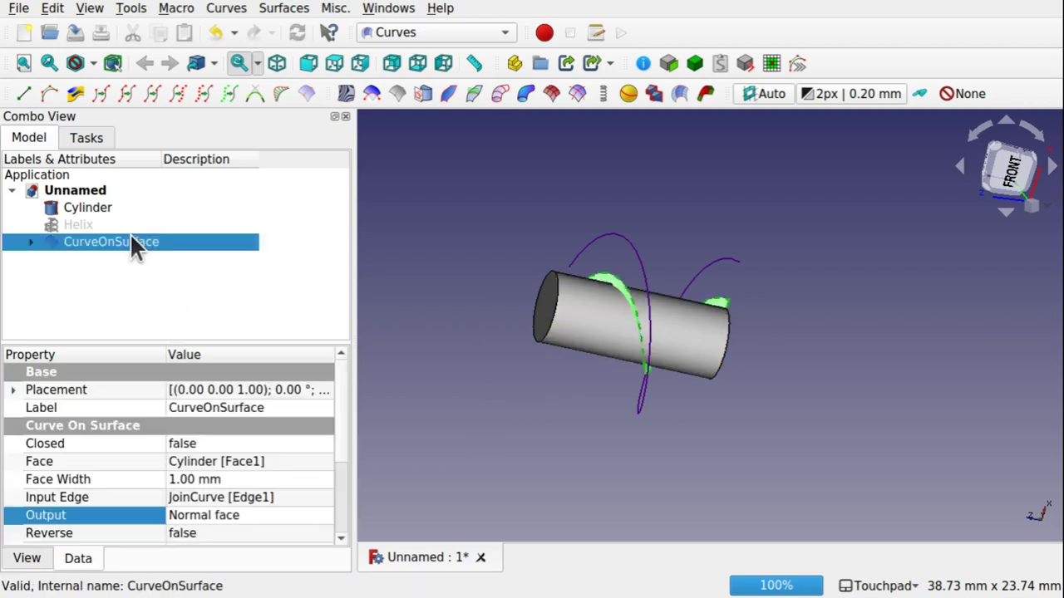
pyautogui.click(258, 511)
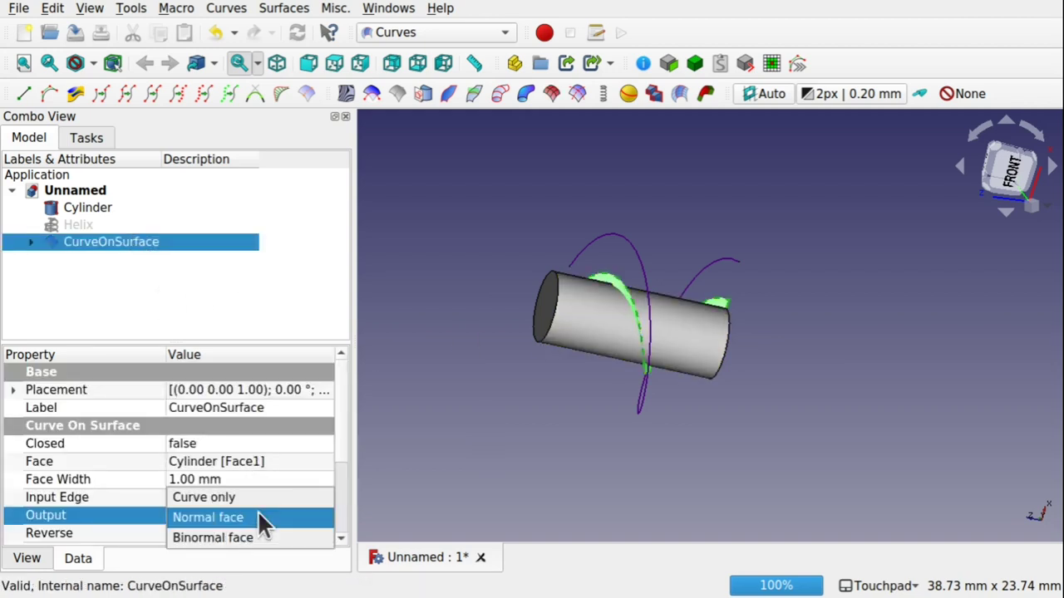
pyautogui.click(246, 536)
pyautogui.click(619, 427)
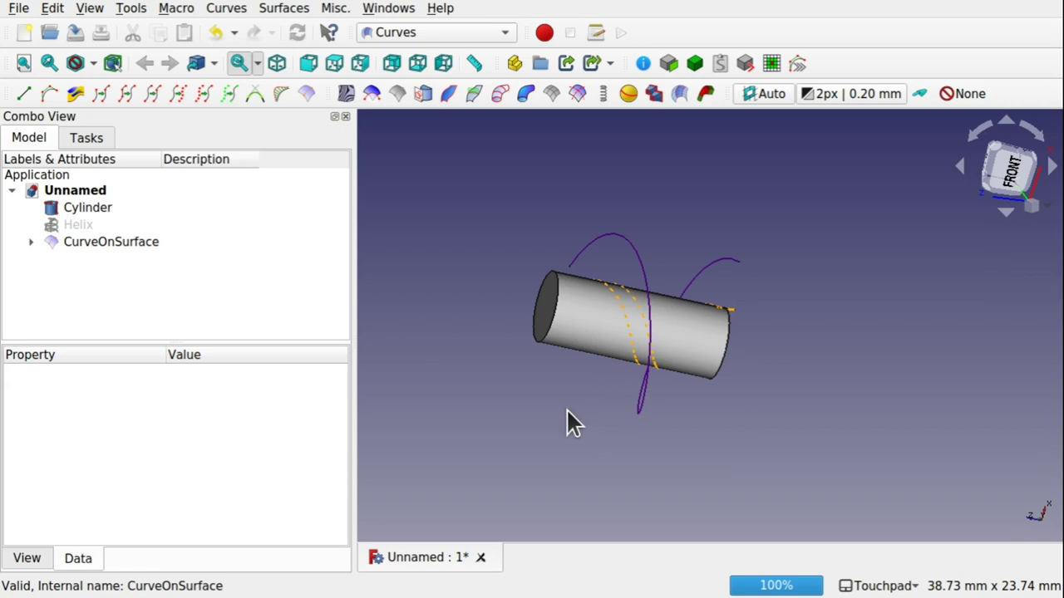
# - Hide the cylinder and inspect the helical ribbon from several angles
pyautogui.click(709, 359)
pyautogui.press('space')
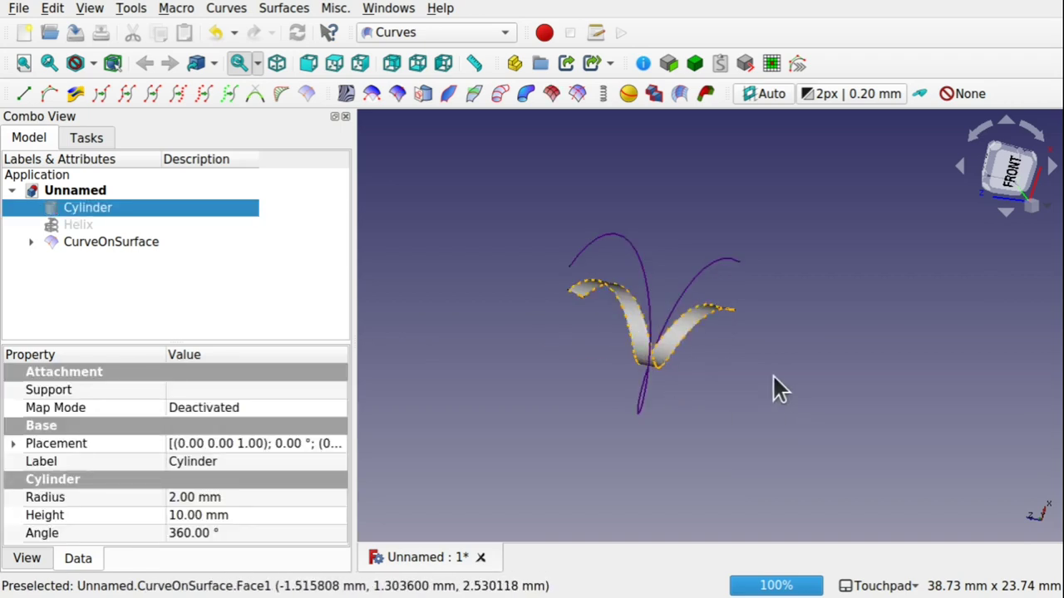
pyautogui.moveTo(731, 380); pyautogui.dragTo(633, 305)
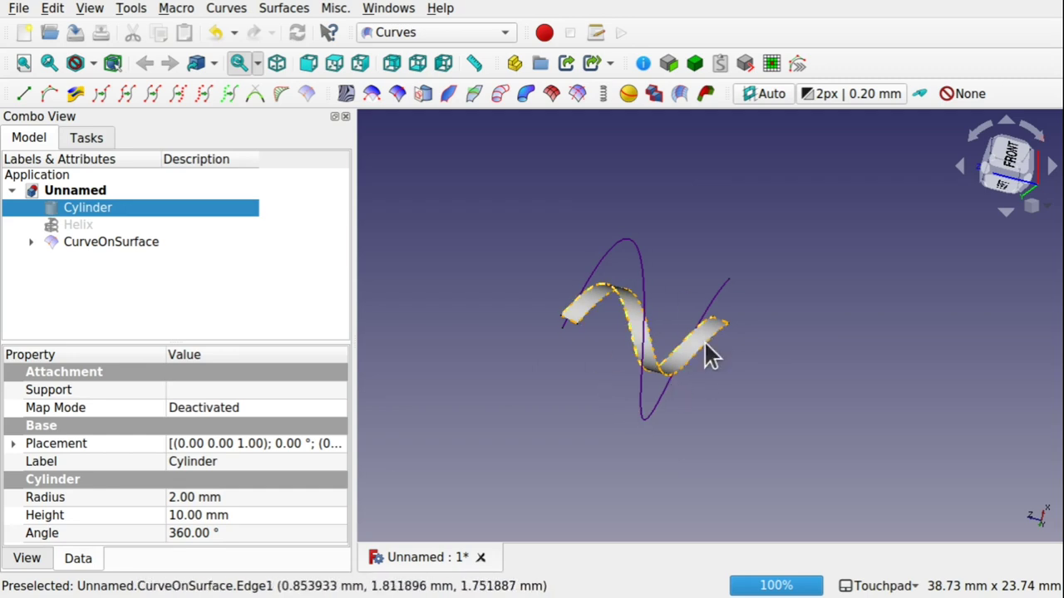
pyautogui.moveTo(704, 349)
pyautogui.mouseDown()
pyautogui.moveTo(603, 444)
pyautogui.moveTo(553, 374)
pyautogui.moveTo(670, 309)
pyautogui.moveTo(875, 352)
pyautogui.moveTo(798, 302)
pyautogui.moveTo(860, 254)
pyautogui.moveTo(713, 330)
pyautogui.moveTo(687, 359)
pyautogui.mouseUp()
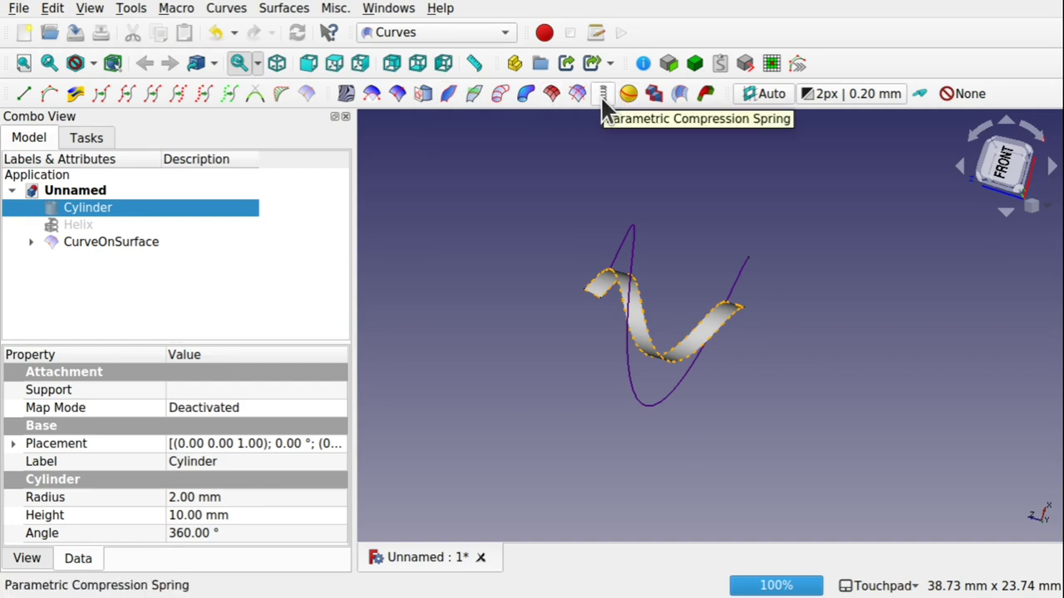
# - Hide CurveOnSurface and the JoinCurve nested under it
pyautogui.click(81, 241)
pyautogui.press('space')
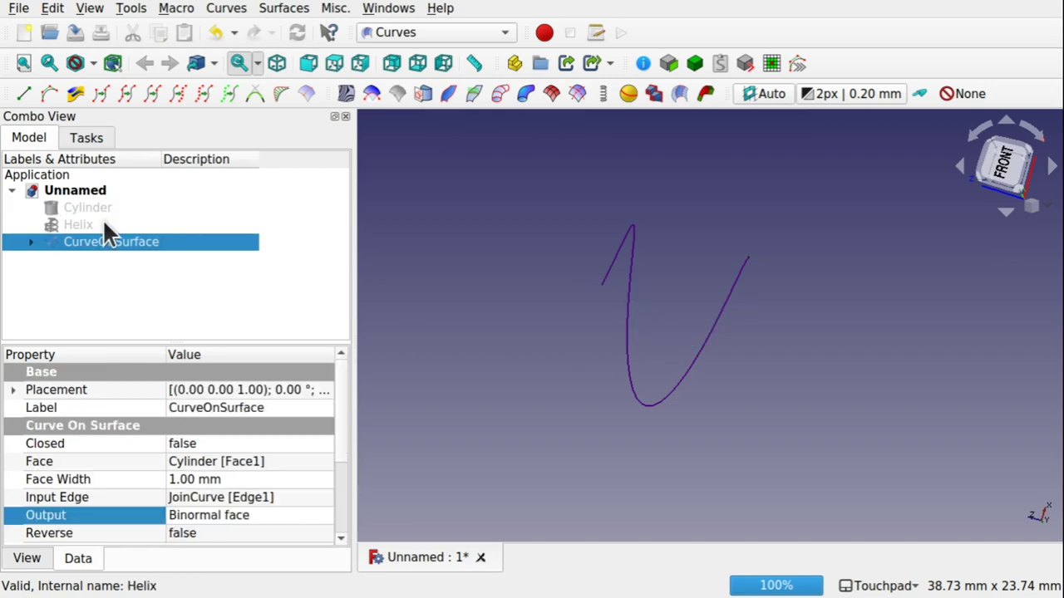
pyautogui.click(32, 241)
pyautogui.click(100, 262)
pyautogui.press('space')
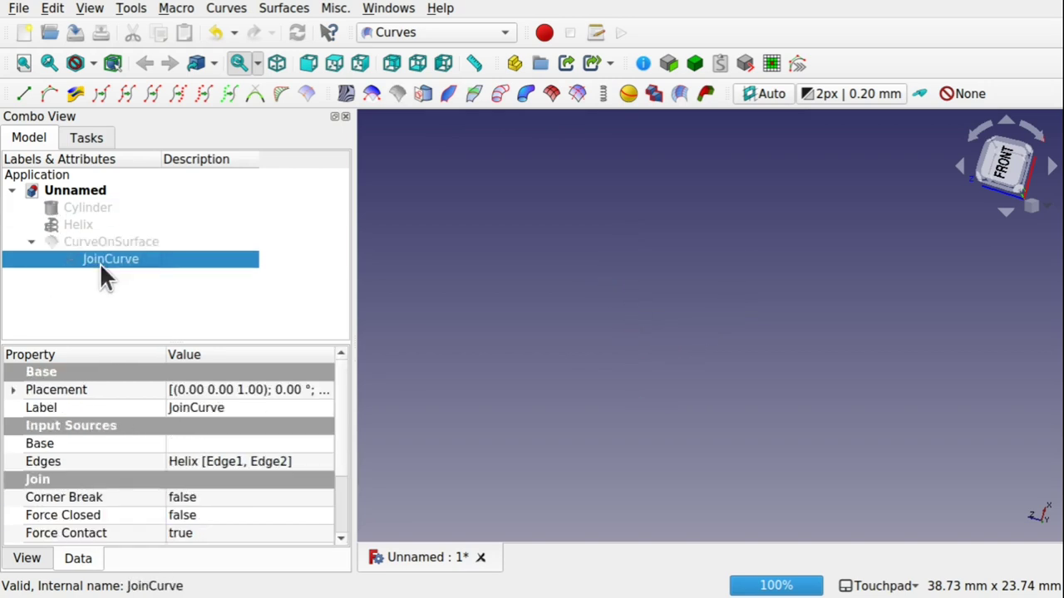
# - Create a parametric compression spring and look at it from the left side
pyautogui.click(603, 93)
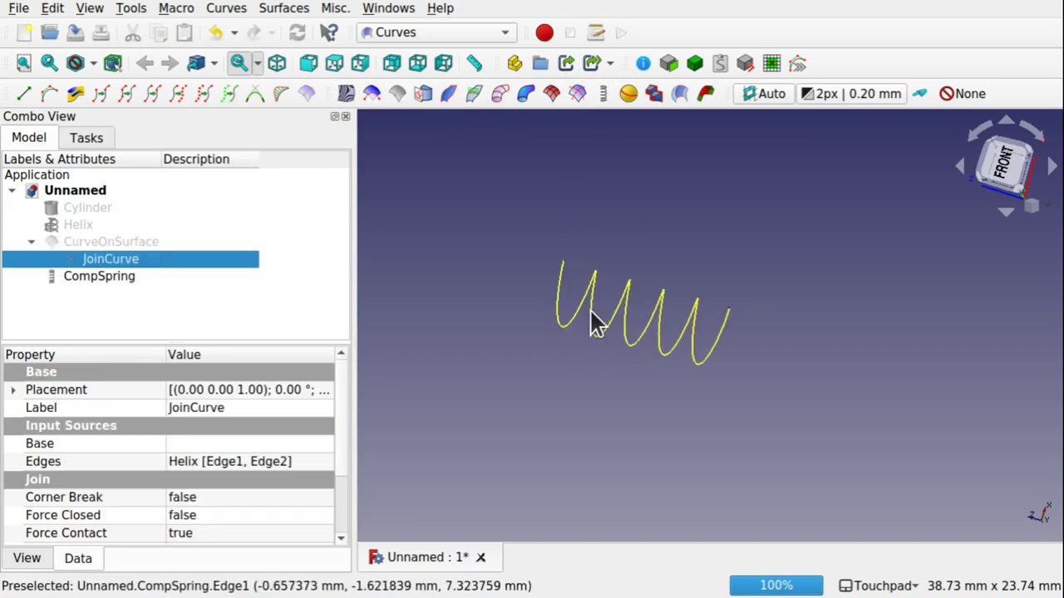
pyautogui.moveTo(592, 322); pyautogui.dragTo(551, 283, button='middle')
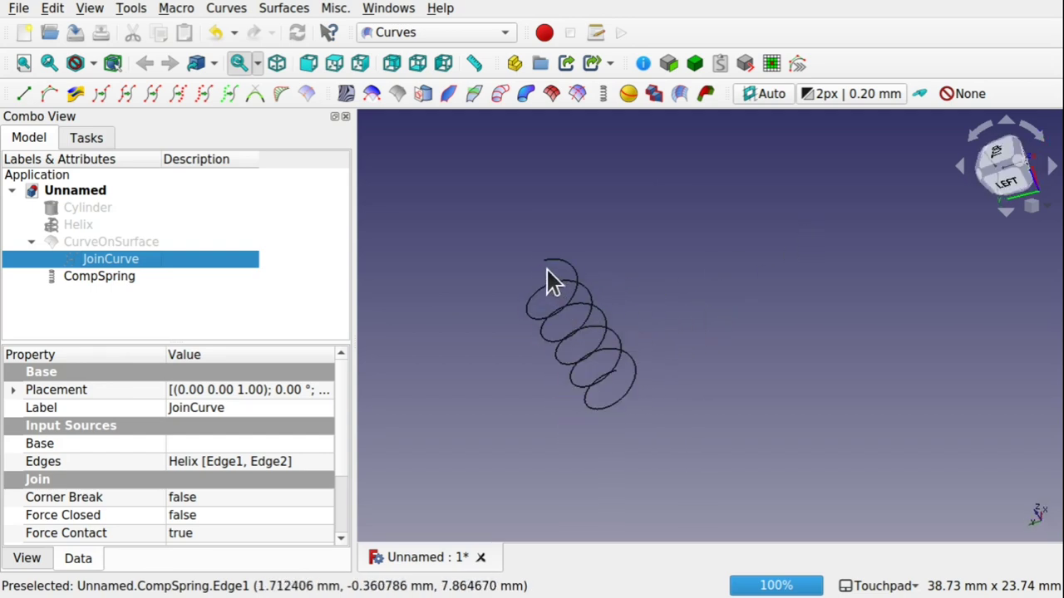
pyautogui.press('6')
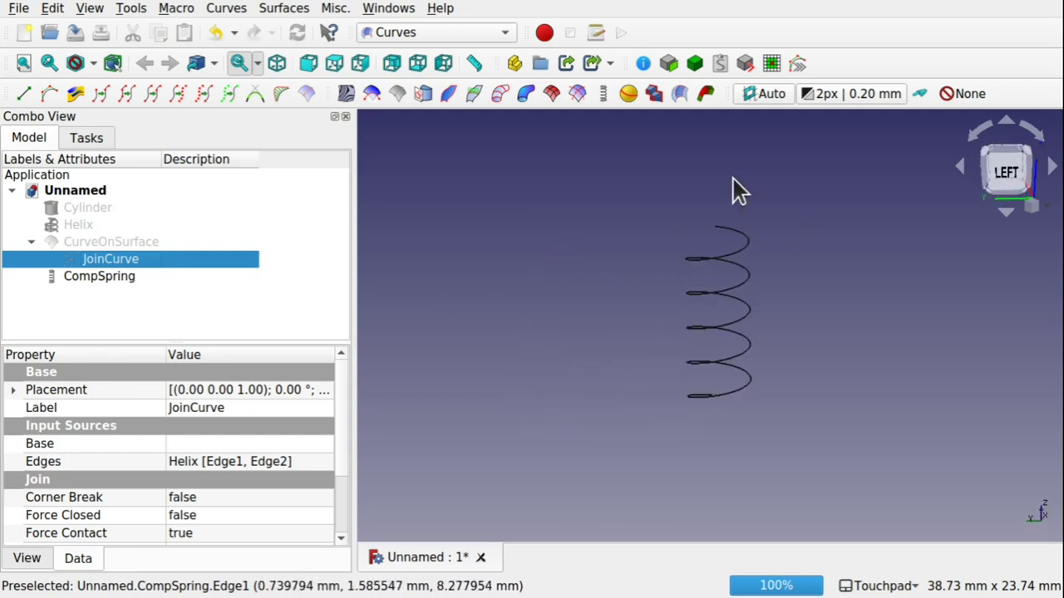
# - Set the compression spring's diameter to 11
pyautogui.click(727, 370)
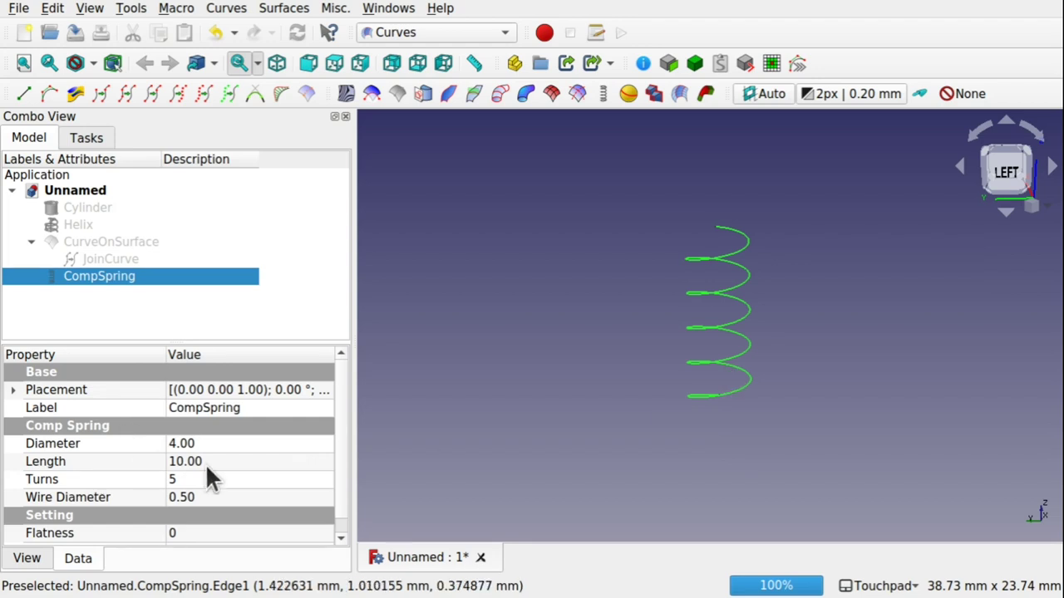
pyautogui.click(215, 440)
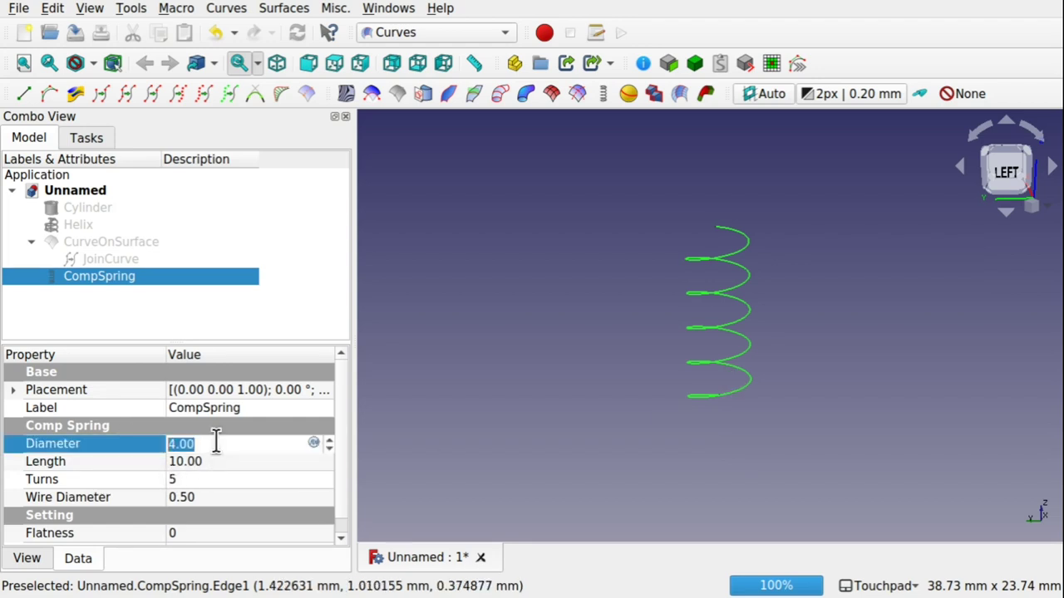
pyautogui.scroll(4, 216, 443)
pyautogui.click(511, 459)
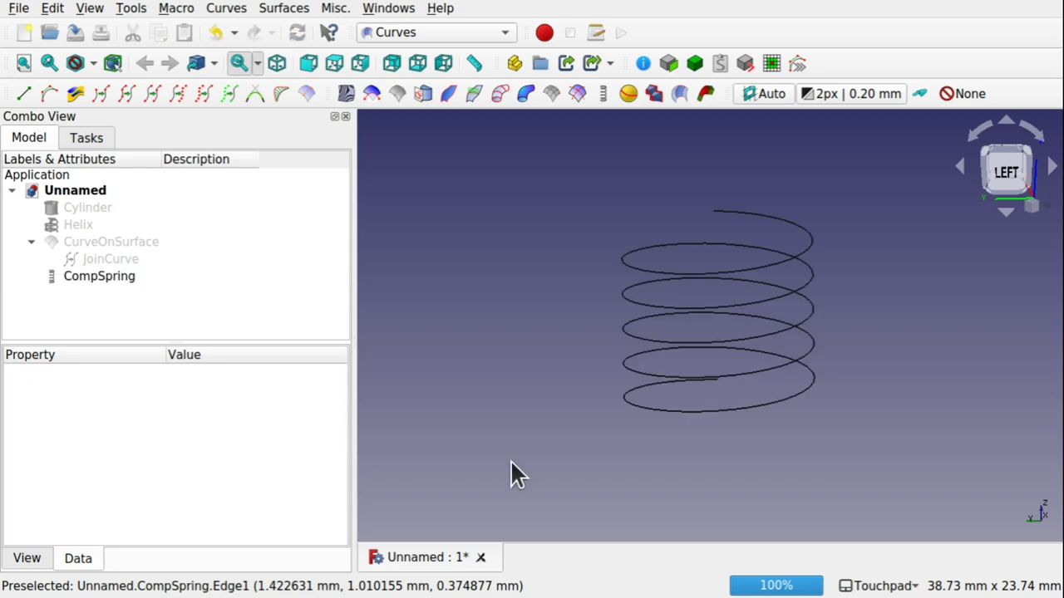
pyautogui.keyDown('alt'); pyautogui.moveTo(689, 317); pyautogui.dragTo(655, 290); pyautogui.keyUp('alt')
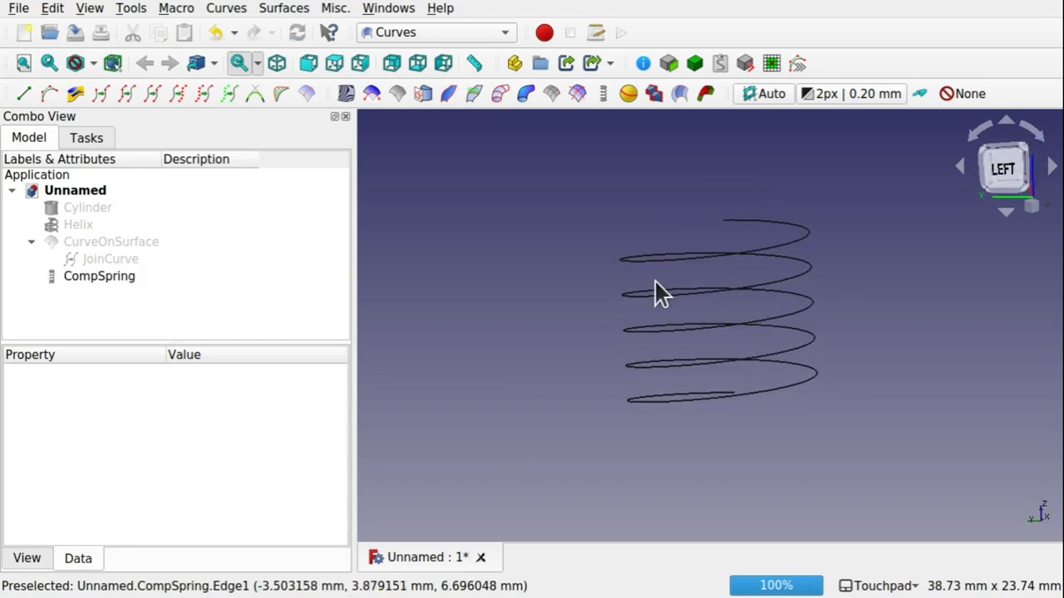
# - Show the cylinder again and create a curve on surface from the spring edge and the cylinder's side face
pyautogui.click(86, 207)
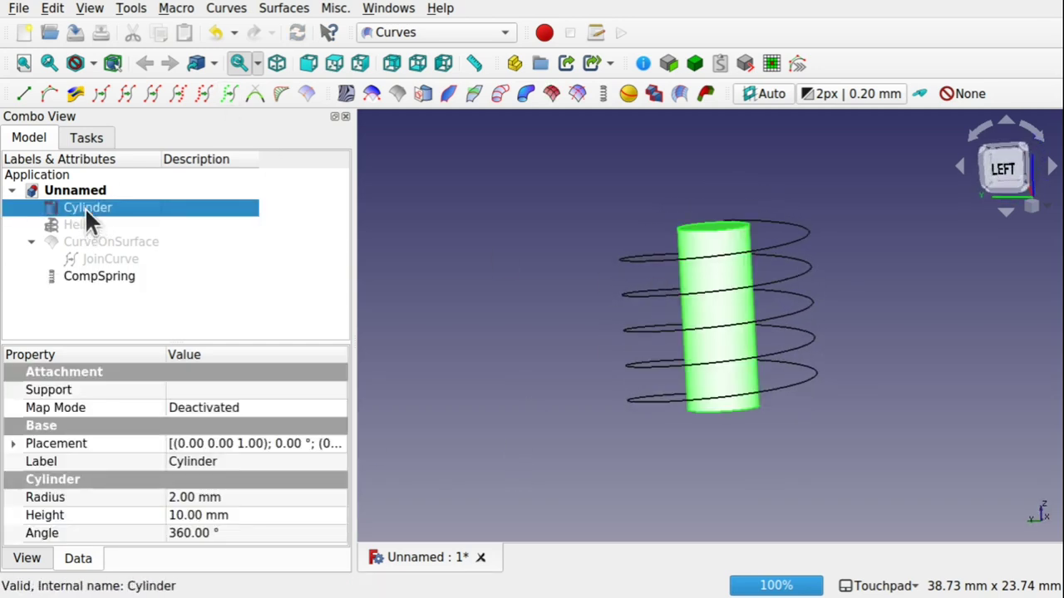
pyautogui.click(803, 236)
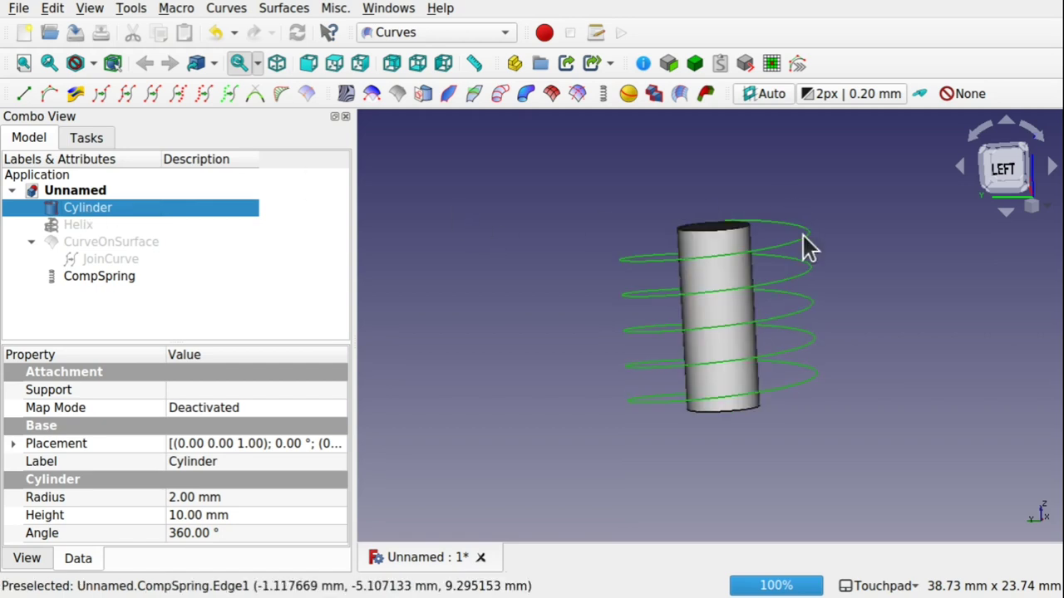
pyautogui.keyDown('ctrl'); pyautogui.click(717, 241); pyautogui.keyUp('ctrl')
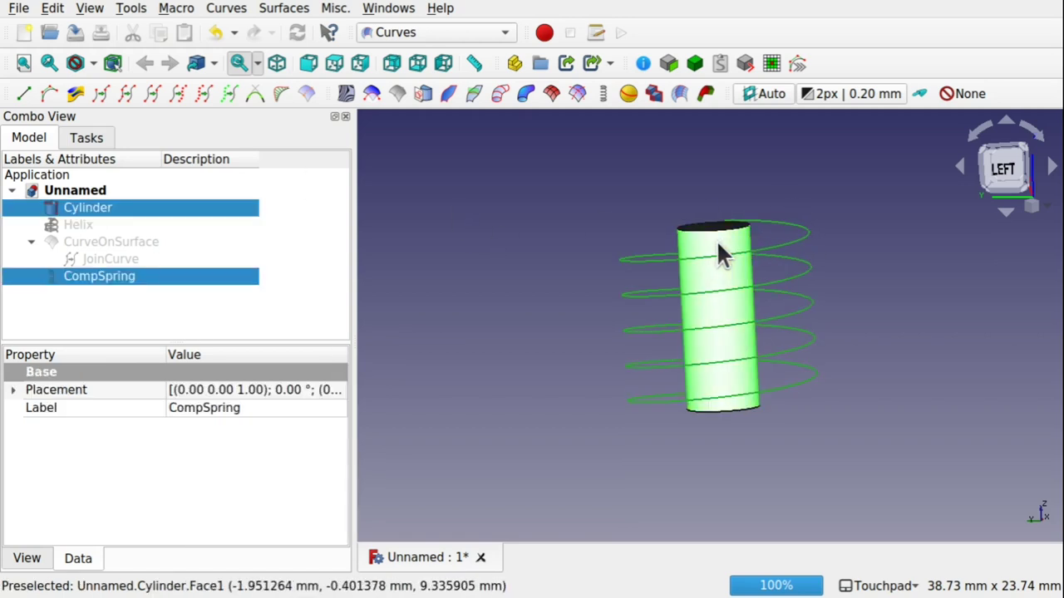
pyautogui.click(307, 93)
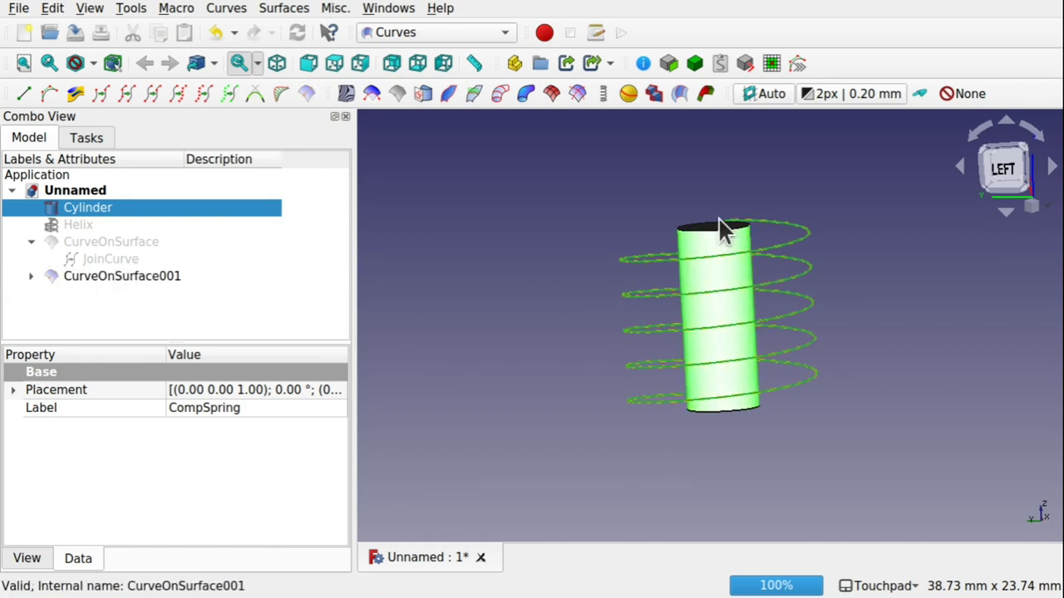
# - Hide the CompSpring nested under CurveOnSurface001
pyautogui.click(31, 276)
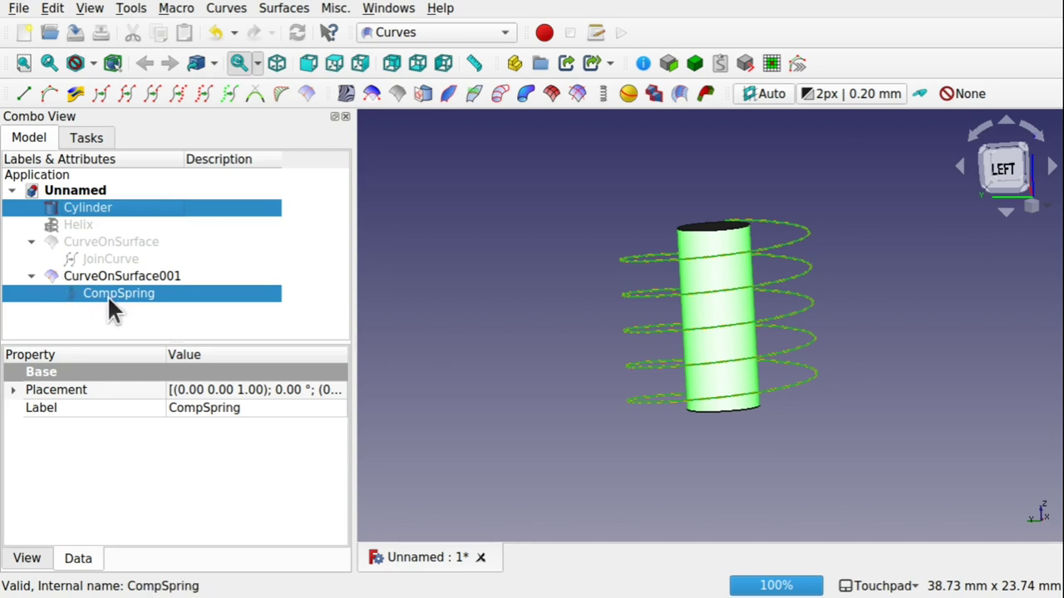
pyautogui.keyDown('alt'); pyautogui.moveTo(664, 305); pyautogui.dragTo(594, 380); pyautogui.keyUp('alt')
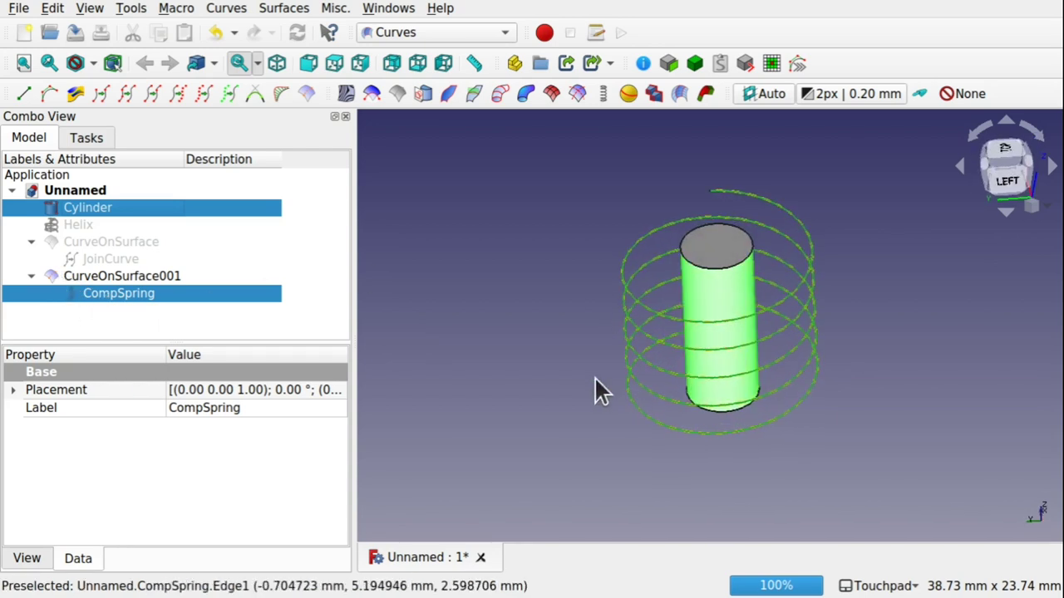
pyautogui.click(594, 381)
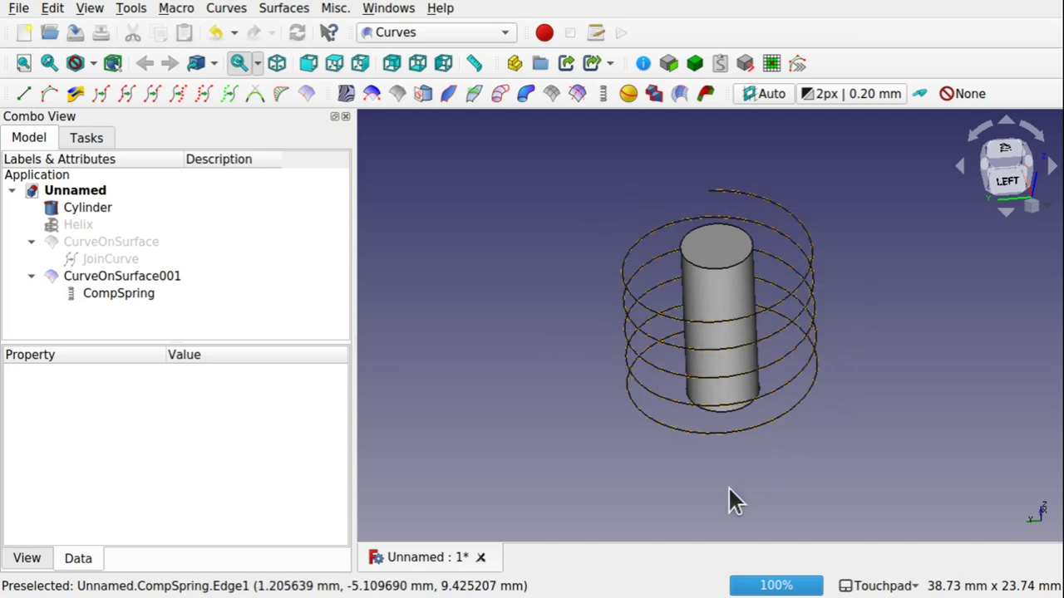
pyautogui.click(124, 293)
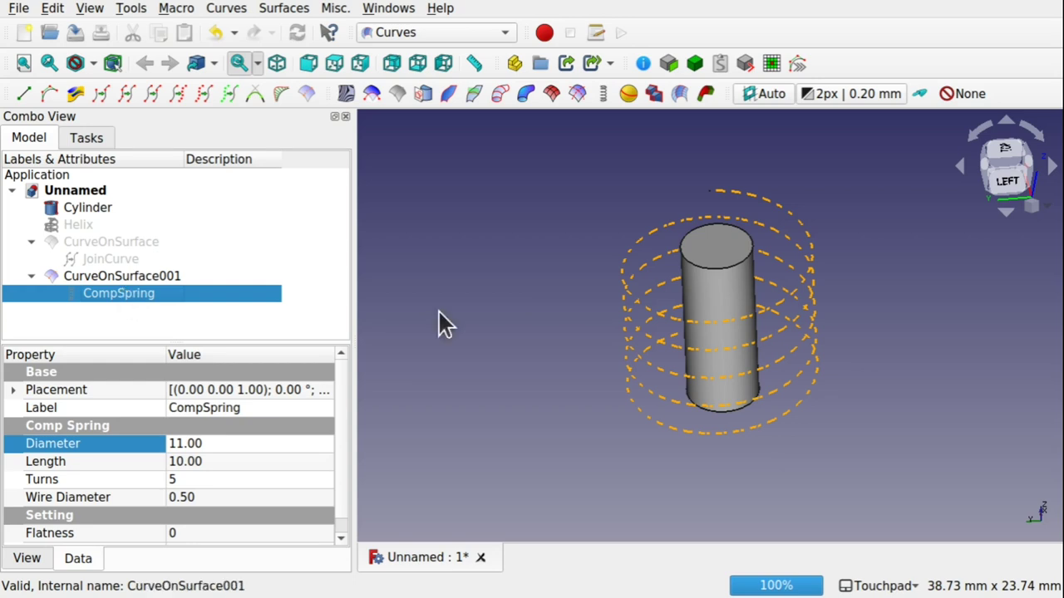
pyautogui.click(504, 355)
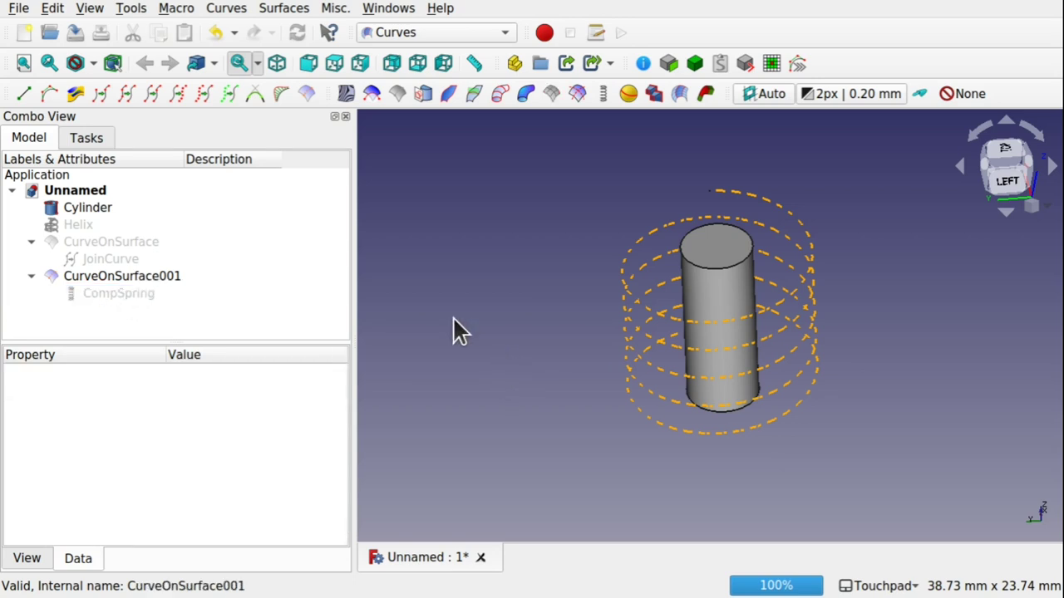
# - Set the CurveOnSurface001 output to Normal face and inspect the spiral face around the cylinder
pyautogui.click(731, 322)
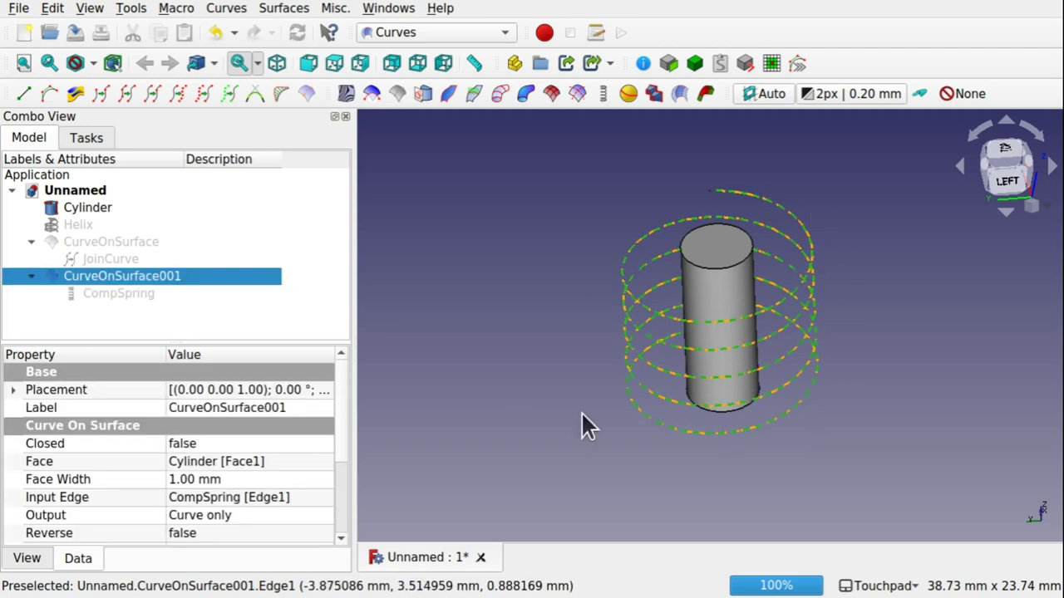
pyautogui.click(285, 514)
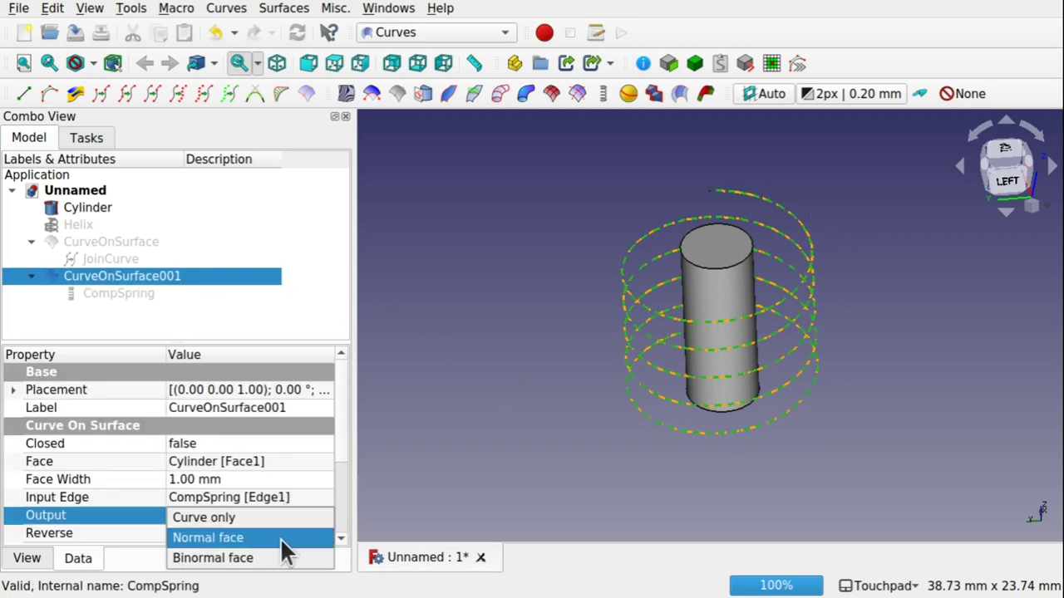
pyautogui.click(280, 538)
pyautogui.click(570, 466)
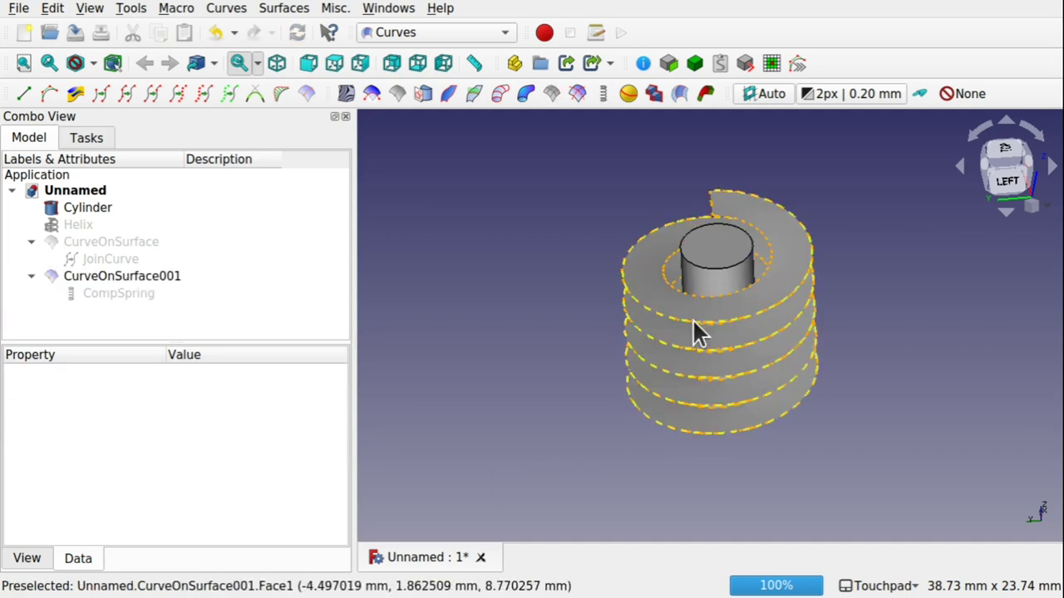
pyautogui.moveTo(697, 333); pyautogui.dragTo(802, 292)
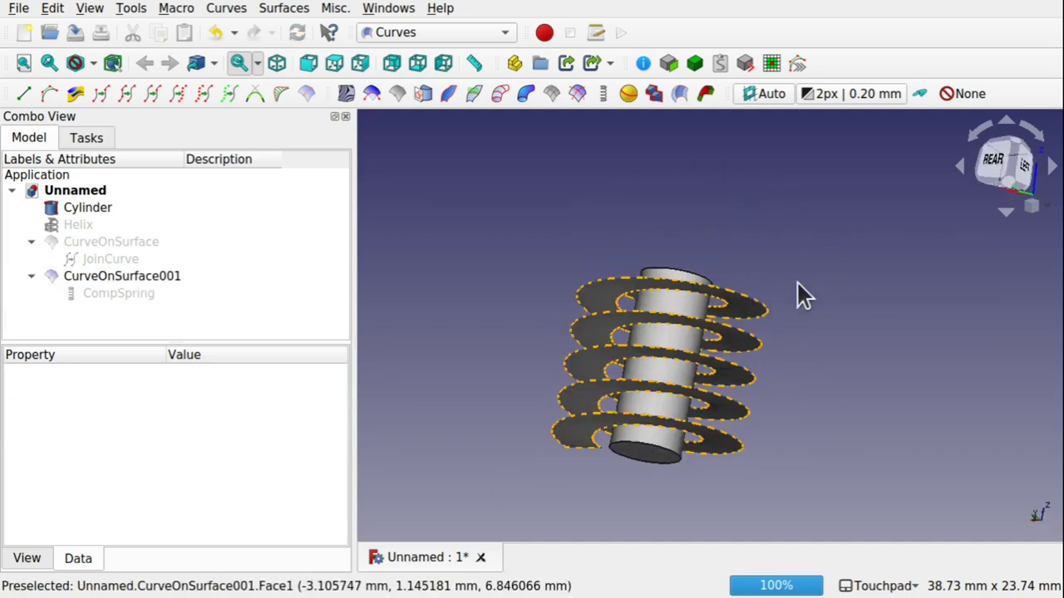
# - Set the Symmetric property of CurveOnSurface001 to true
pyautogui.click(146, 280)
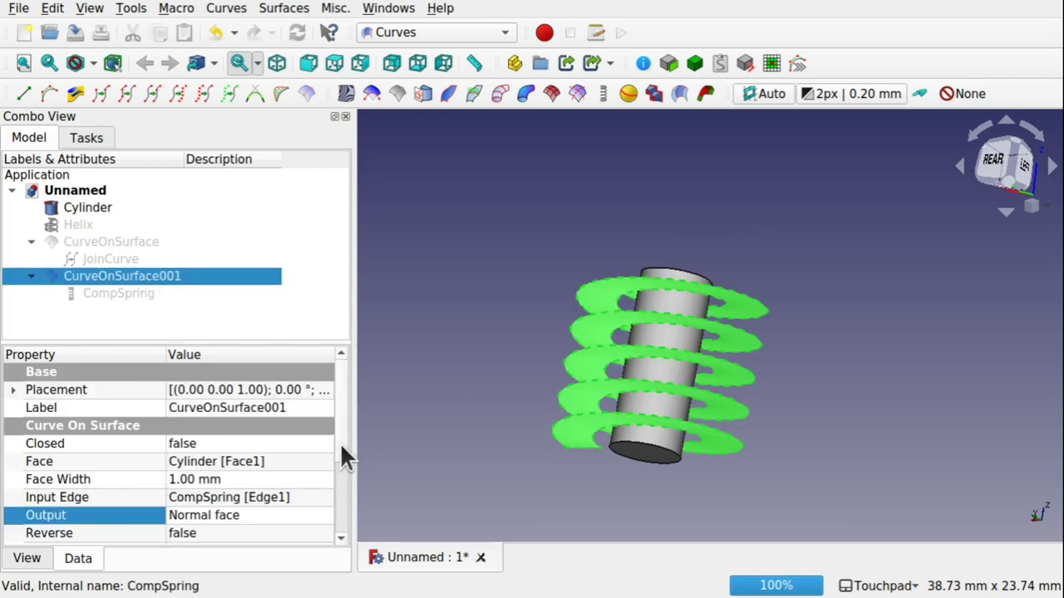
pyautogui.scroll(-2, 341, 490)
pyautogui.click(232, 476)
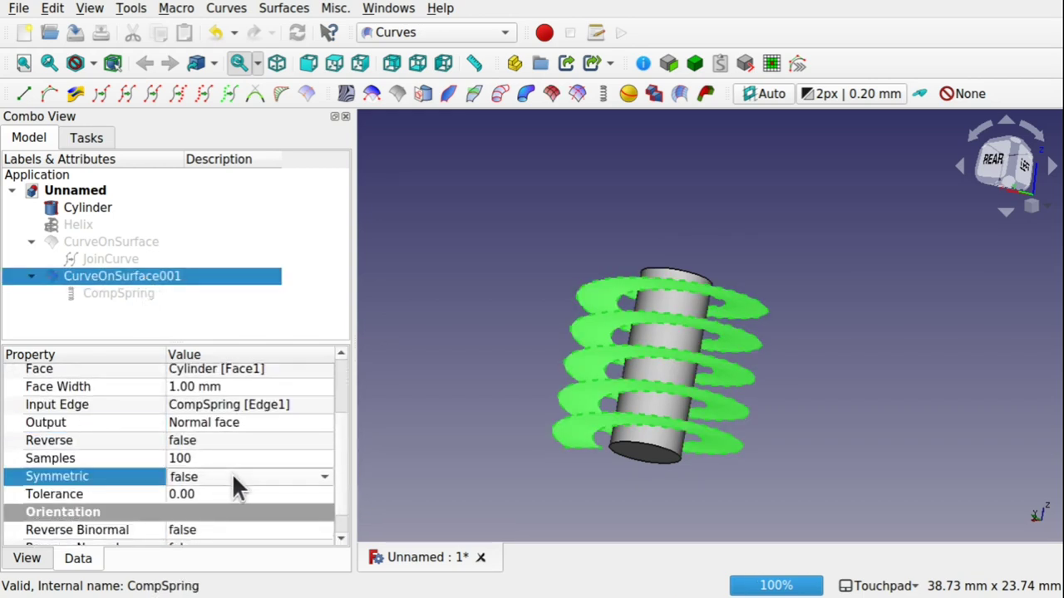
pyautogui.click(231, 476)
pyautogui.click(224, 495)
pyautogui.click(453, 460)
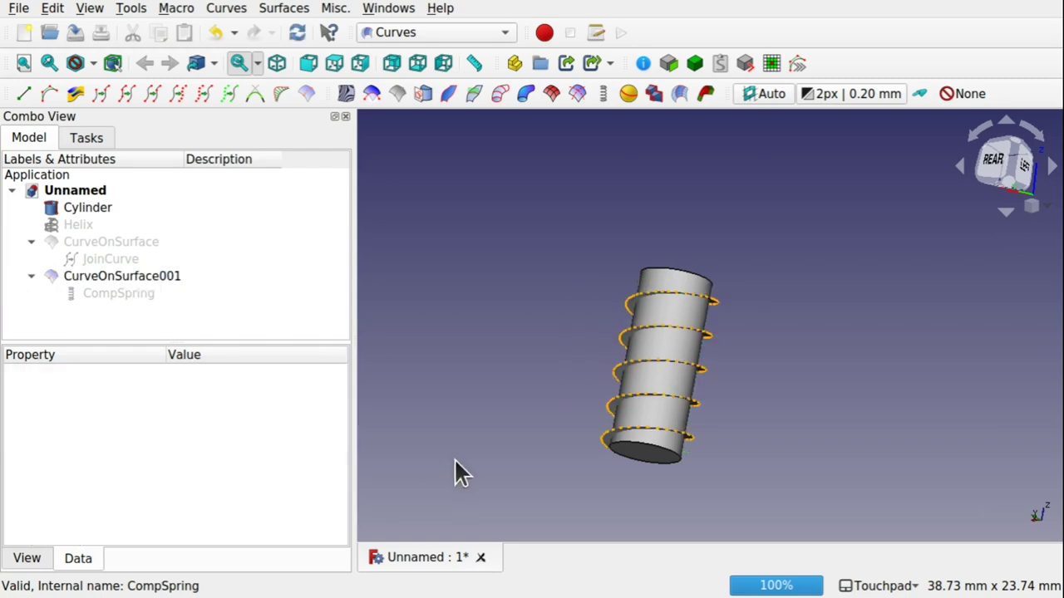
# - Set the Face Width of CurveOnSurface001 to 5 mm and inspect the widened spiral face around the cylinder
pyautogui.moveTo(701, 440); pyautogui.dragTo(548, 438, button='middle')
pyautogui.scroll(2, 606, 490)
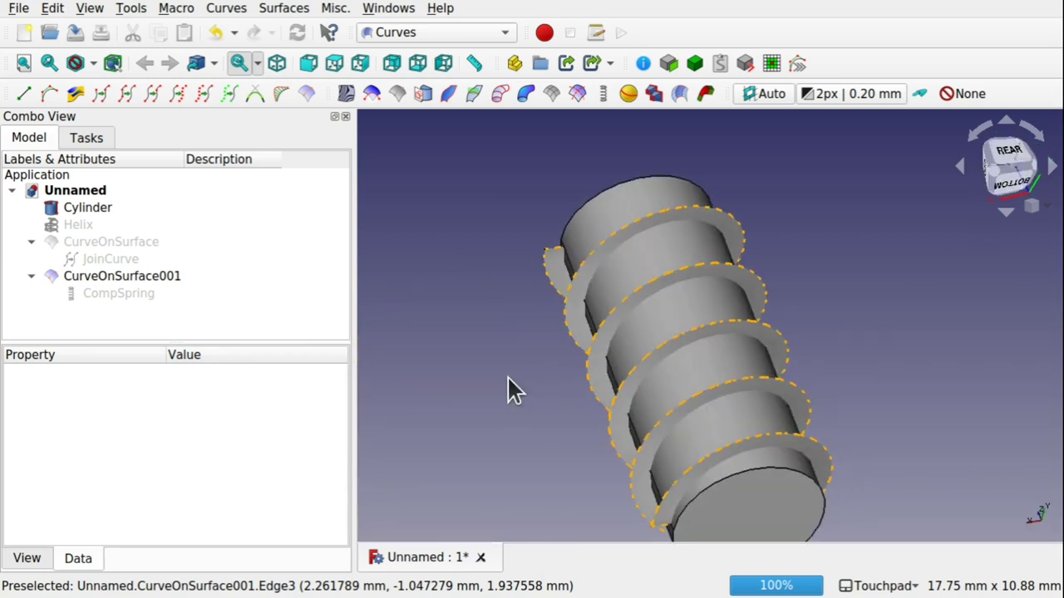
pyautogui.click(117, 295)
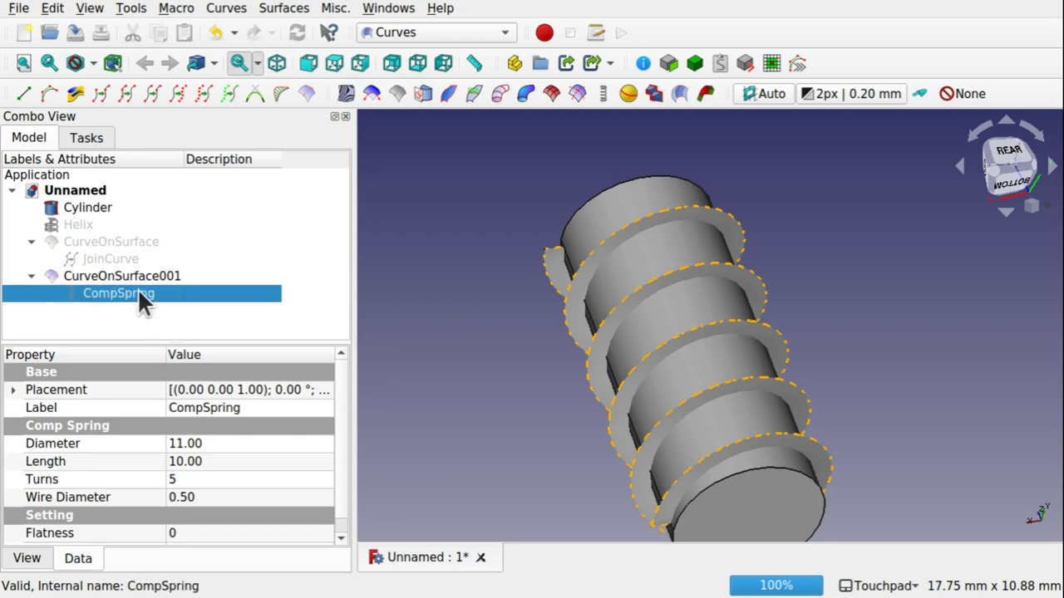
pyautogui.click(124, 275)
pyautogui.click(241, 447)
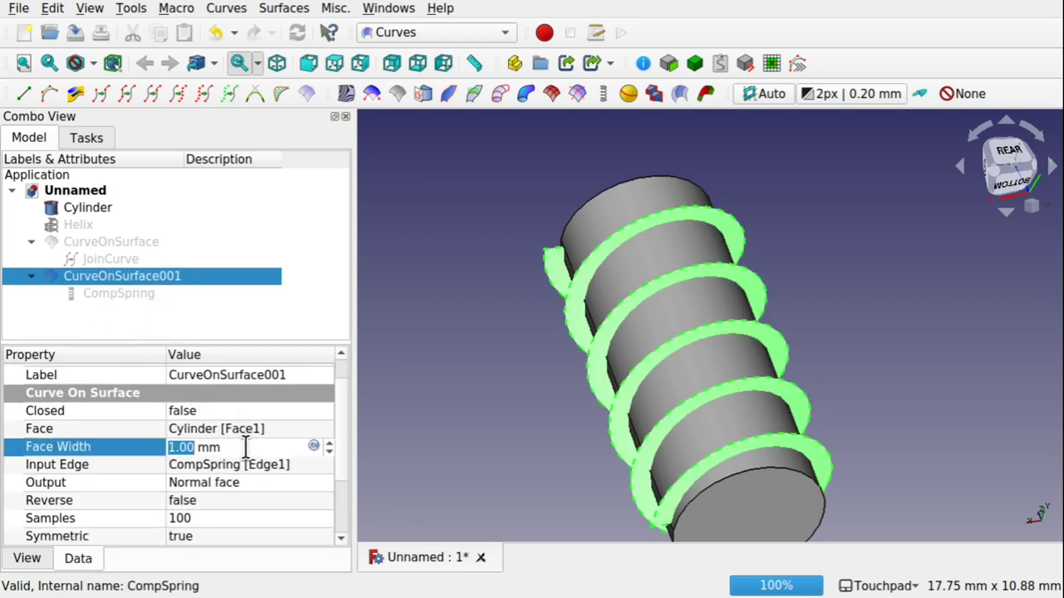
pyautogui.write('5')
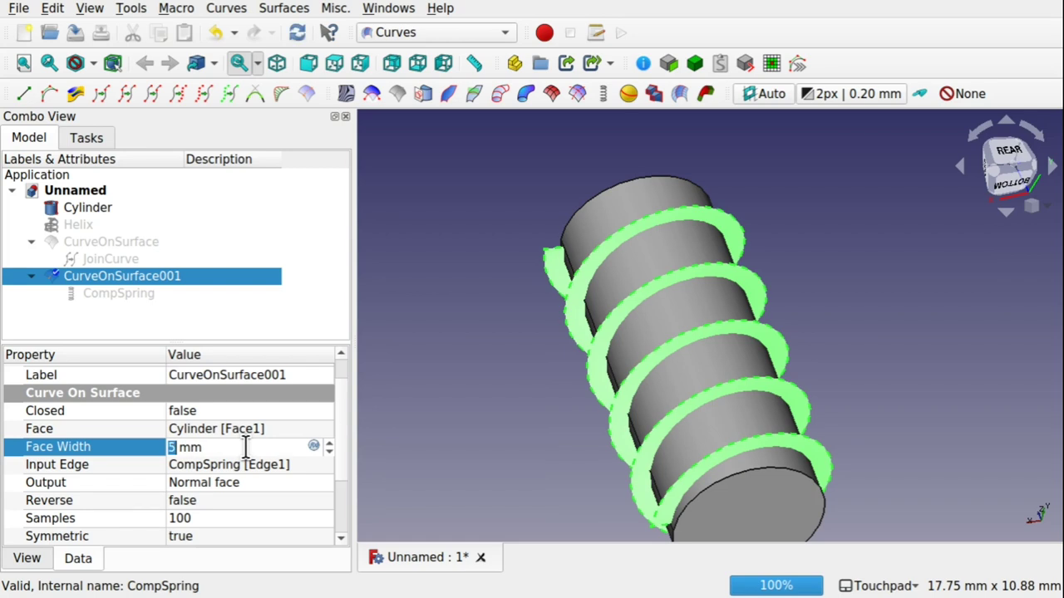
pyautogui.press('Return')
pyautogui.keyDown('alt'); pyautogui.moveTo(554, 409); pyautogui.dragTo(706, 353); pyautogui.keyUp('alt')
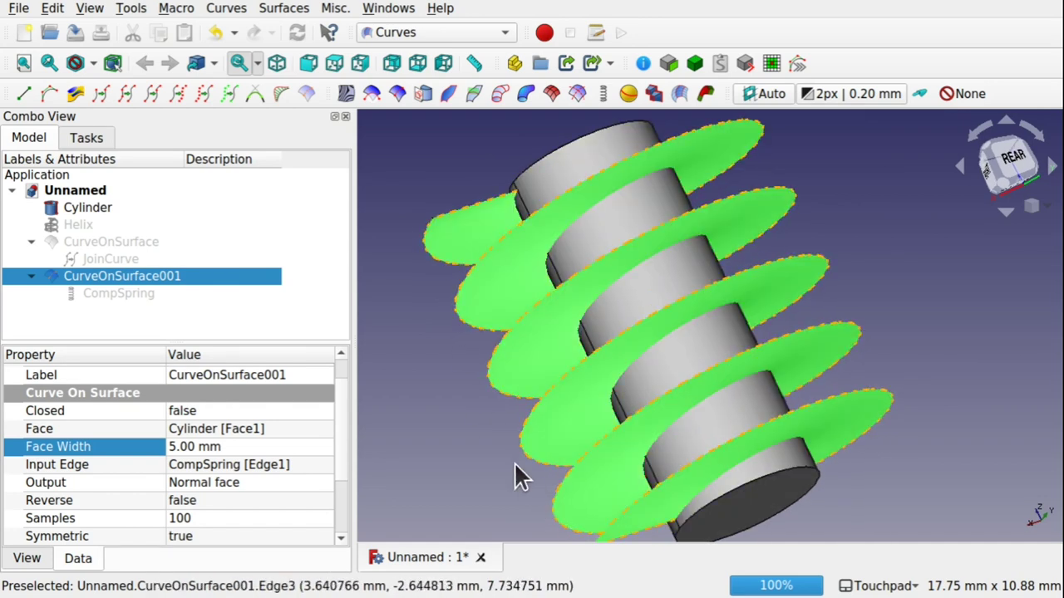
pyautogui.keyDown('alt'); pyautogui.moveTo(514, 462); pyautogui.dragTo(466, 432); pyautogui.keyUp('alt')
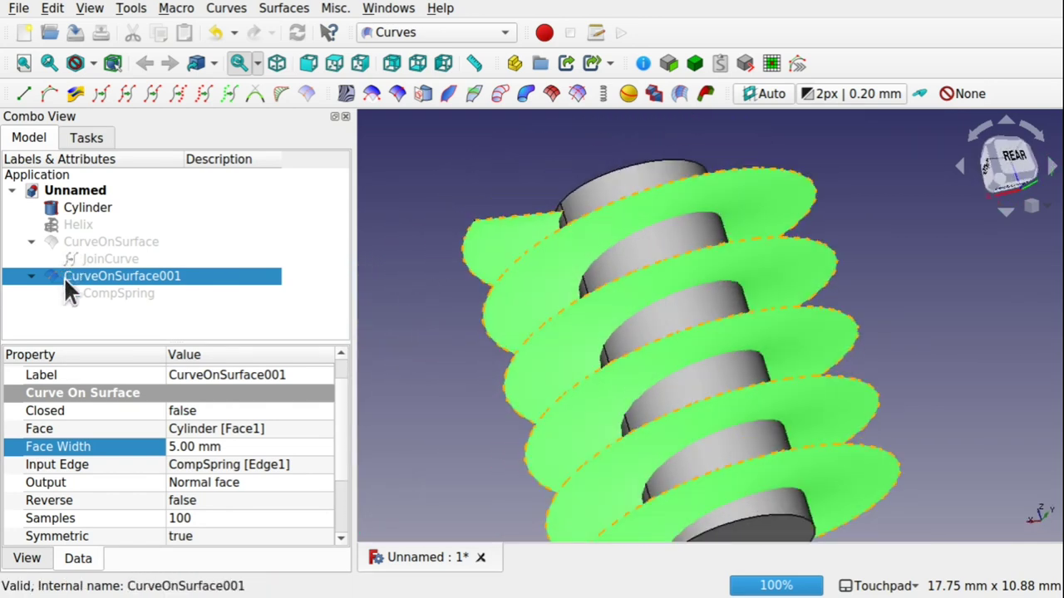
# - Set the number of turns of CompSpring to 3 and inspect the spiral face from another angle
pyautogui.click(114, 298)
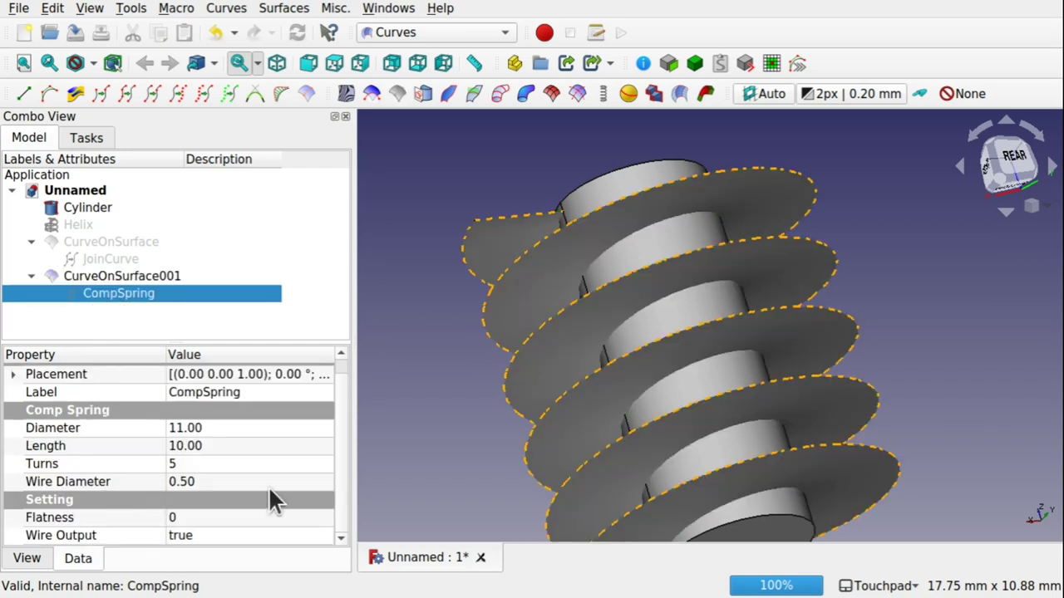
pyautogui.click(207, 464)
pyautogui.write('3')
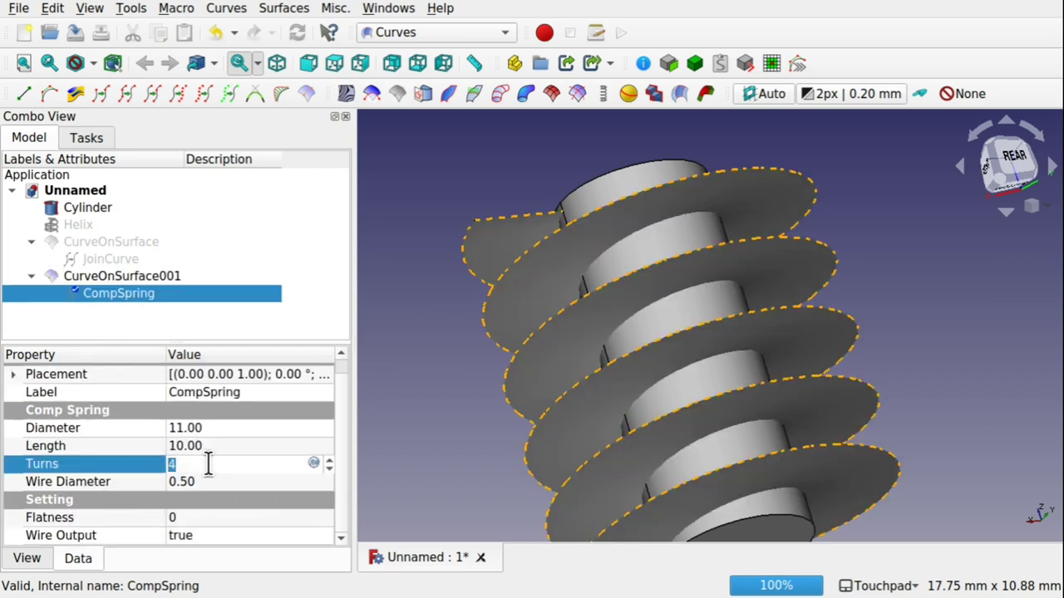
pyautogui.press('Return')
pyautogui.click(400, 457)
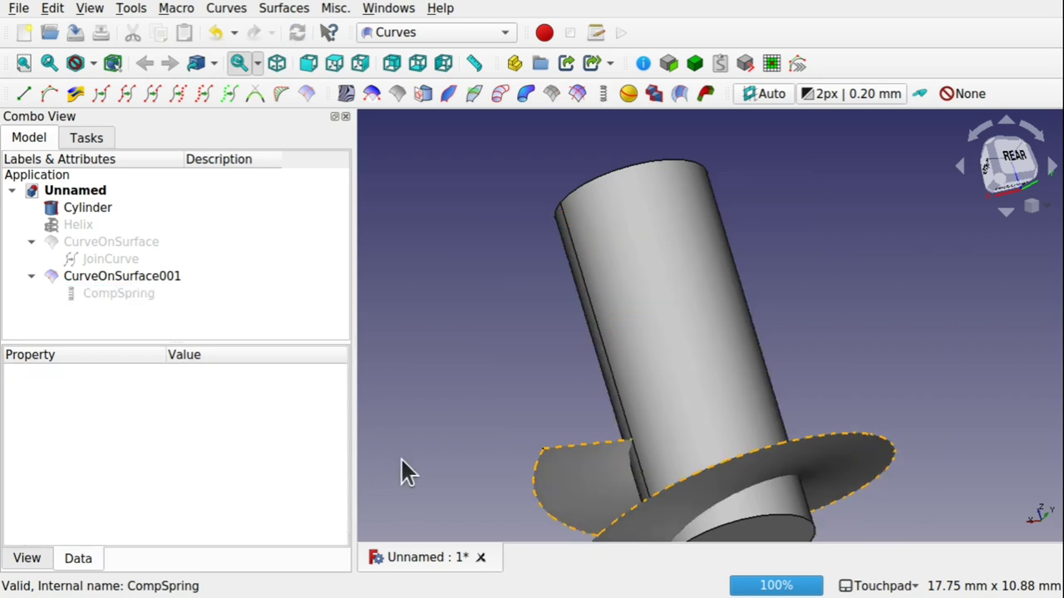
pyautogui.keyDown('alt'); pyautogui.moveTo(400, 457); pyautogui.dragTo(762, 306); pyautogui.keyUp('alt')
# - Set the number of turns of CompSpring to 4
pyautogui.click(97, 293)
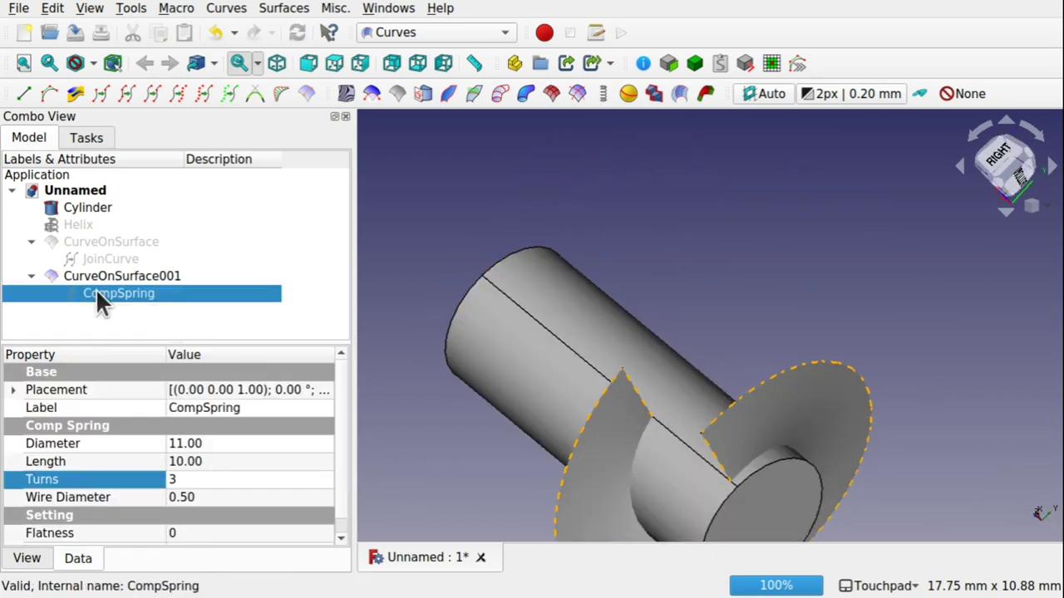
pyautogui.click(204, 480)
pyautogui.write('6')
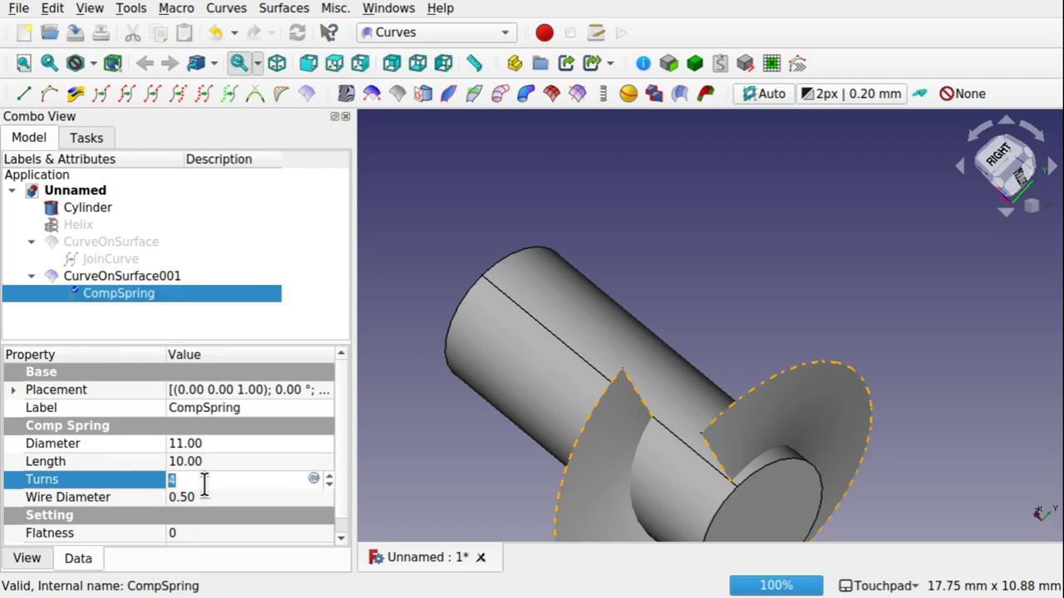
pyautogui.click(518, 451)
pyautogui.keyDown('alt'); pyautogui.moveTo(518, 452); pyautogui.dragTo(524, 362); pyautogui.keyUp('alt')
# - Reduce the Length of CompSpring and inspect the tighter spiral from the side of the cylinder
pyautogui.click(120, 293)
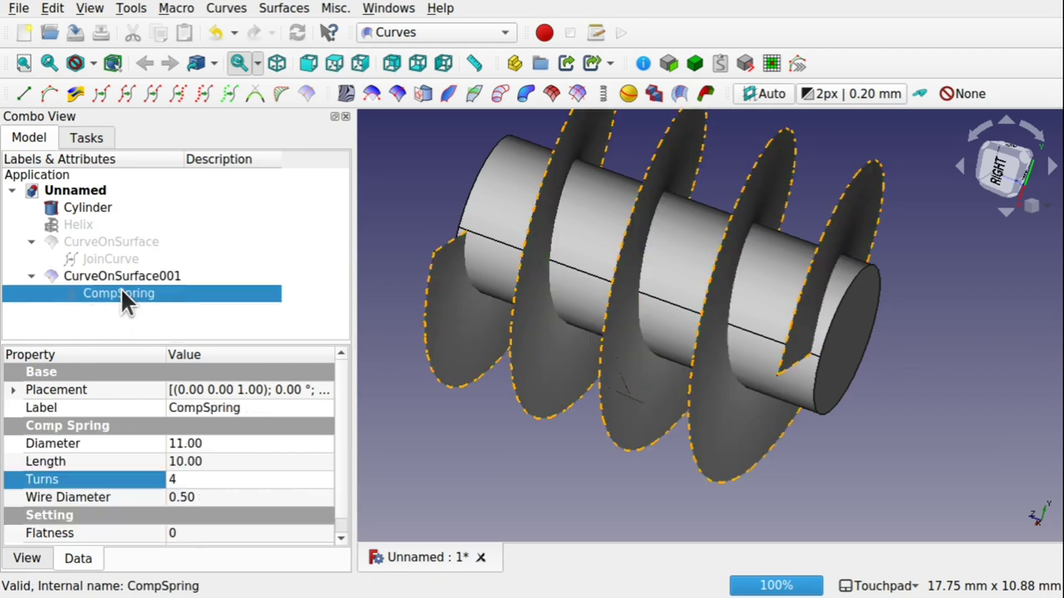
pyautogui.click(235, 461)
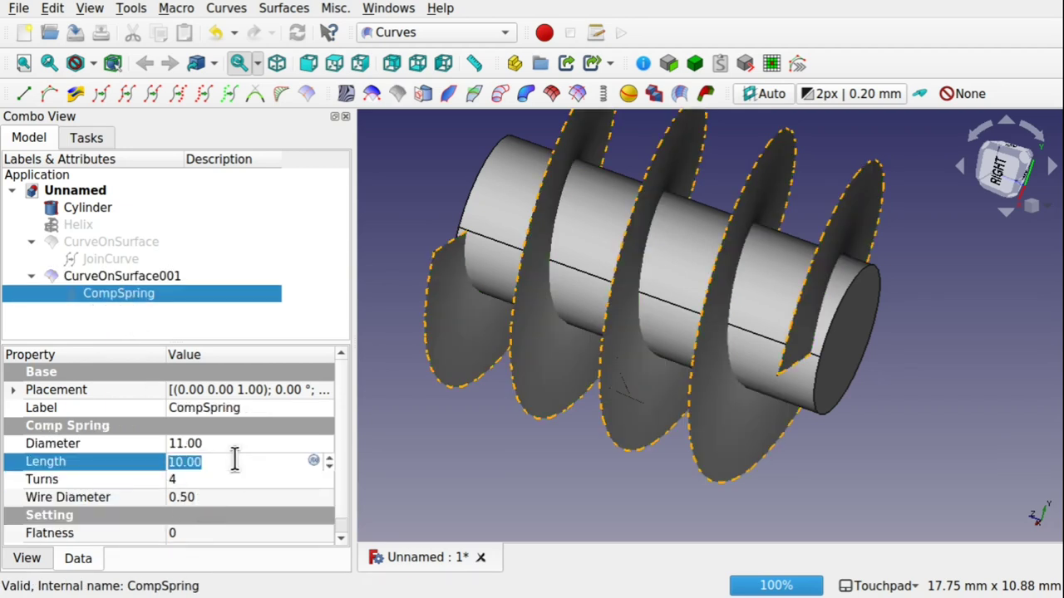
pyautogui.click(453, 486)
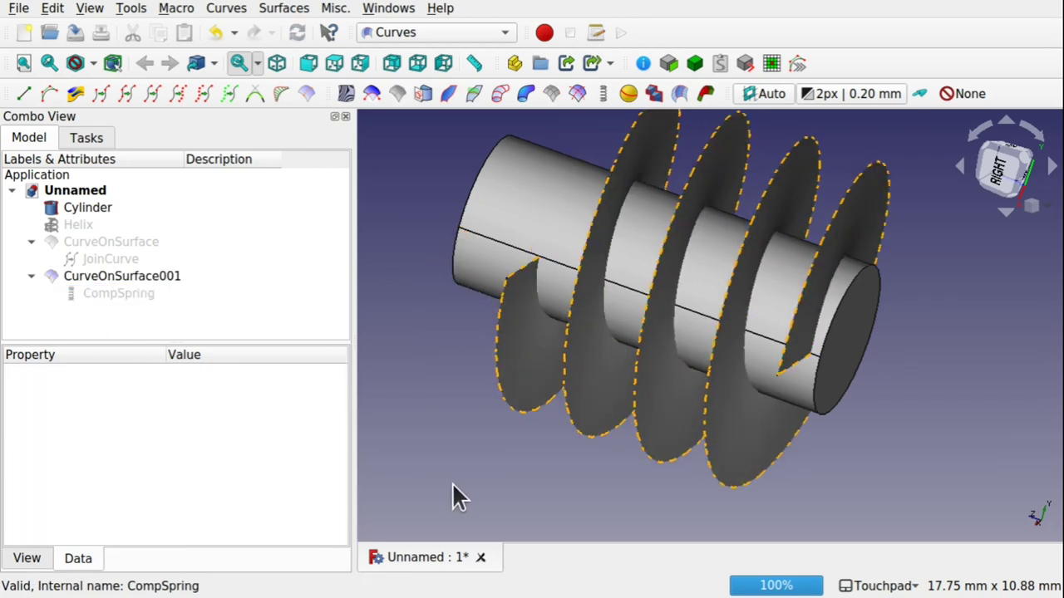
pyautogui.keyDown('alt'); pyautogui.moveTo(546, 321); pyautogui.dragTo(581, 371); pyautogui.keyUp('alt')
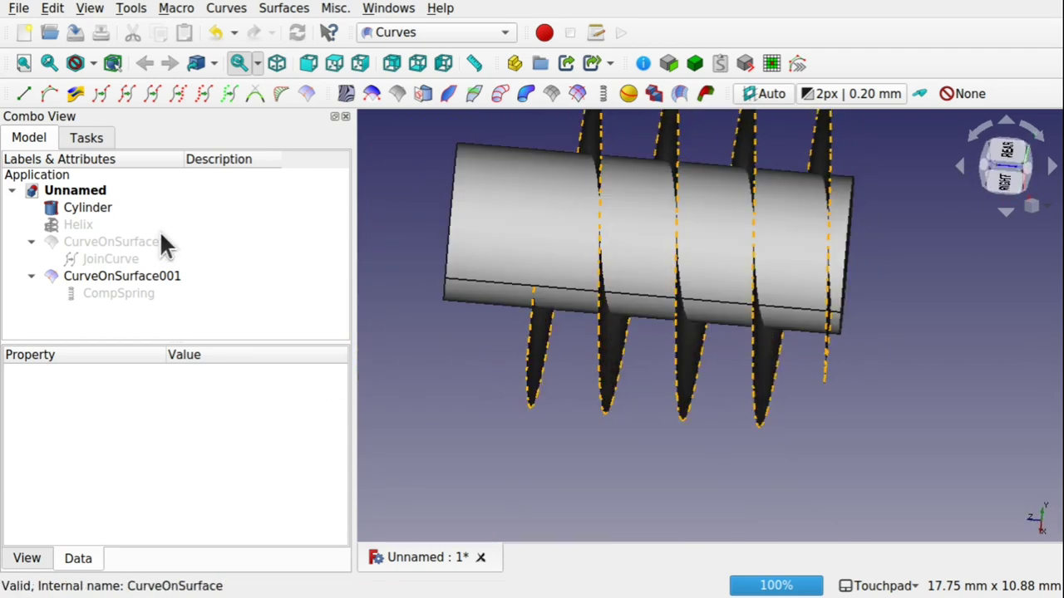
# - Delete all objects in the document, from Cylinder through CompSpring
pyautogui.click(88, 207)
pyautogui.keyDown('shift'); pyautogui.click(118, 295); pyautogui.keyUp('shift')
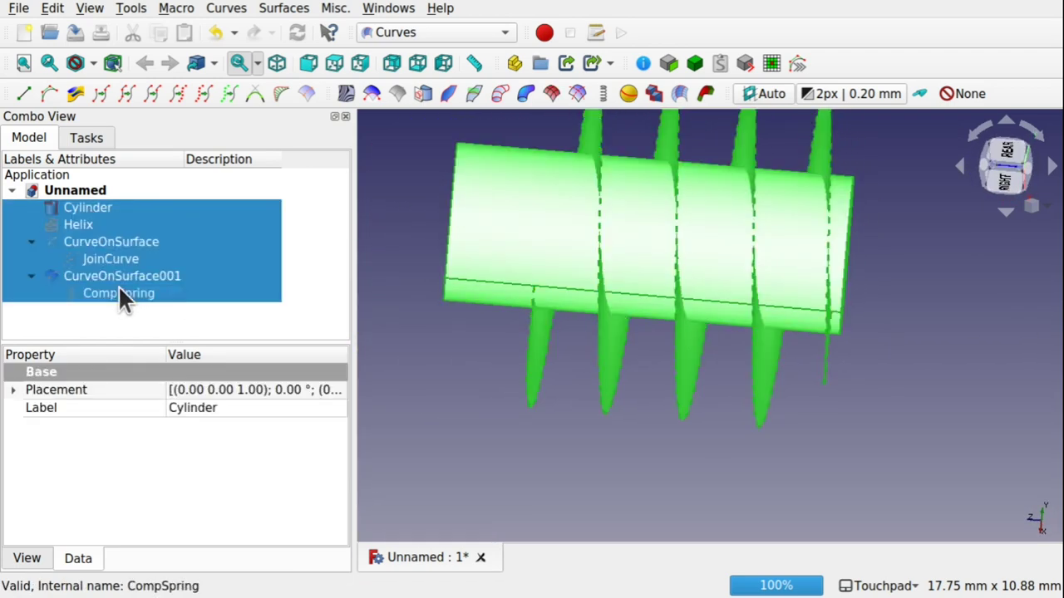
pyautogui.press('Delete')
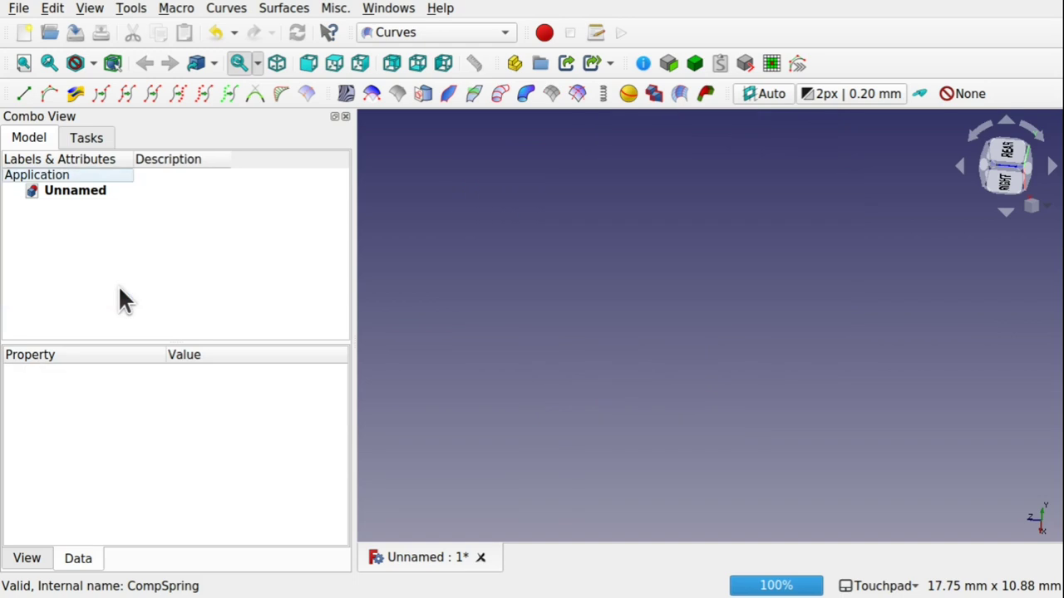
# - Switch to the Part workbench and create a default cube
pyautogui.click(426, 34)
pyautogui.click(429, 328)
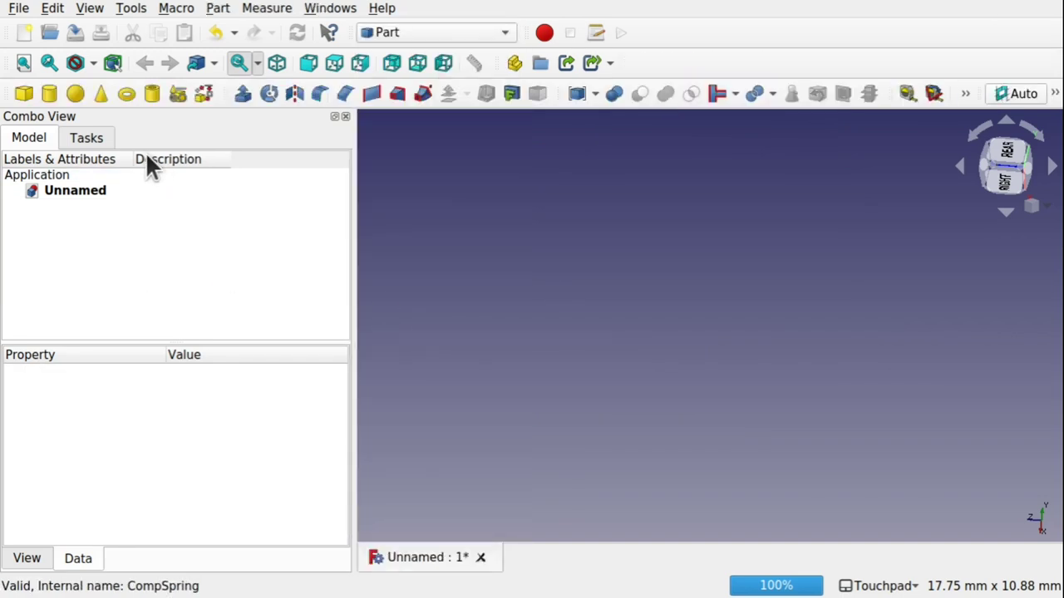
pyautogui.click(20, 94)
pyautogui.keyDown('shift'); pyautogui.moveTo(662, 341); pyautogui.dragTo(703, 330); pyautogui.keyUp('shift')
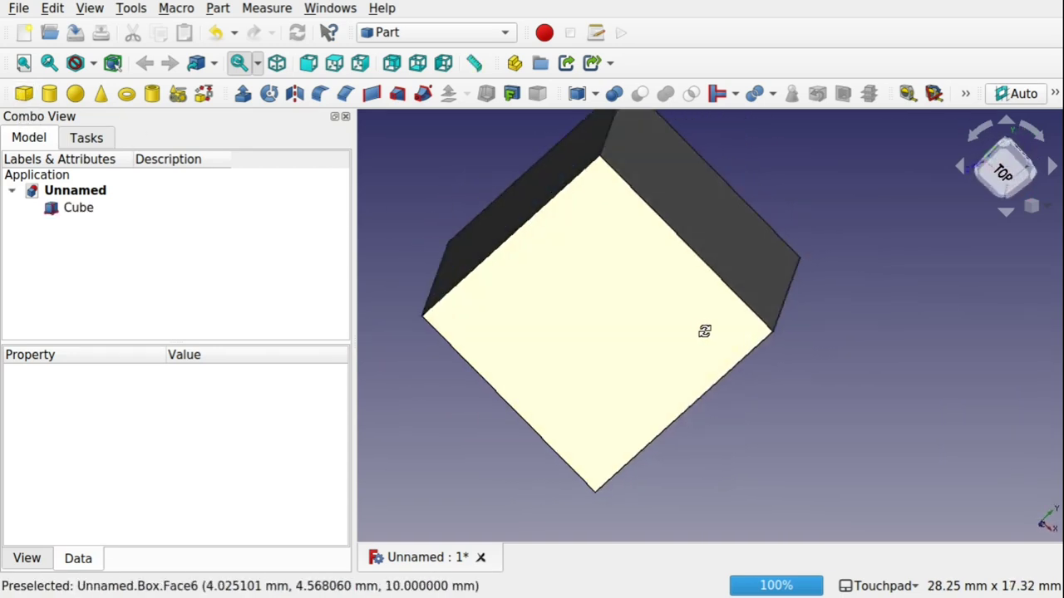
# - Switch to the Sketcher workbench and create a sketch on the cube's top face with FlatFace attachment
pyautogui.click(637, 343)
pyautogui.click(449, 33)
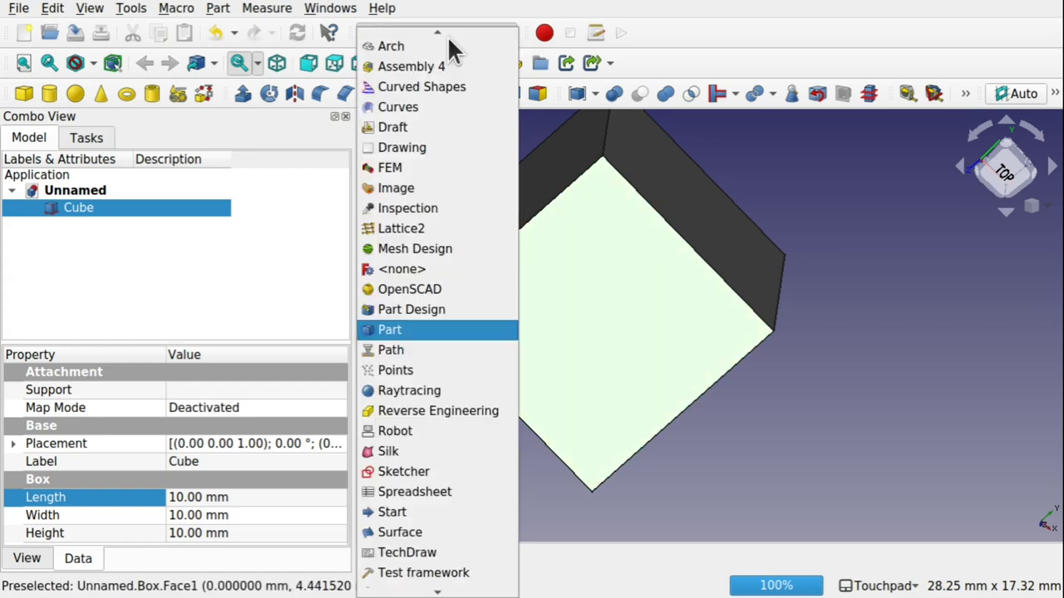
pyautogui.click(441, 471)
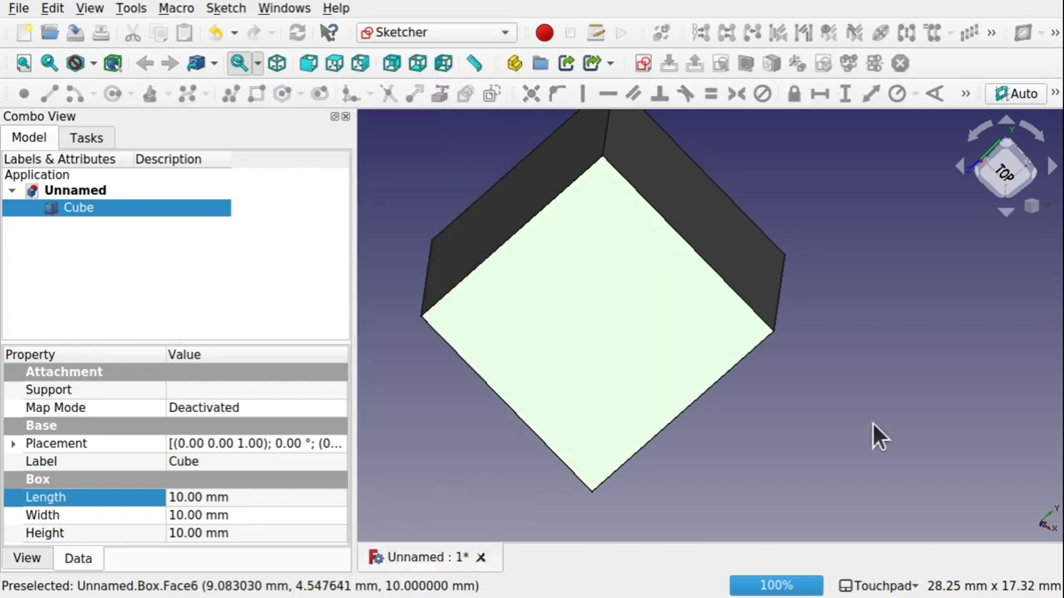
pyautogui.click(869, 434)
pyautogui.click(607, 336)
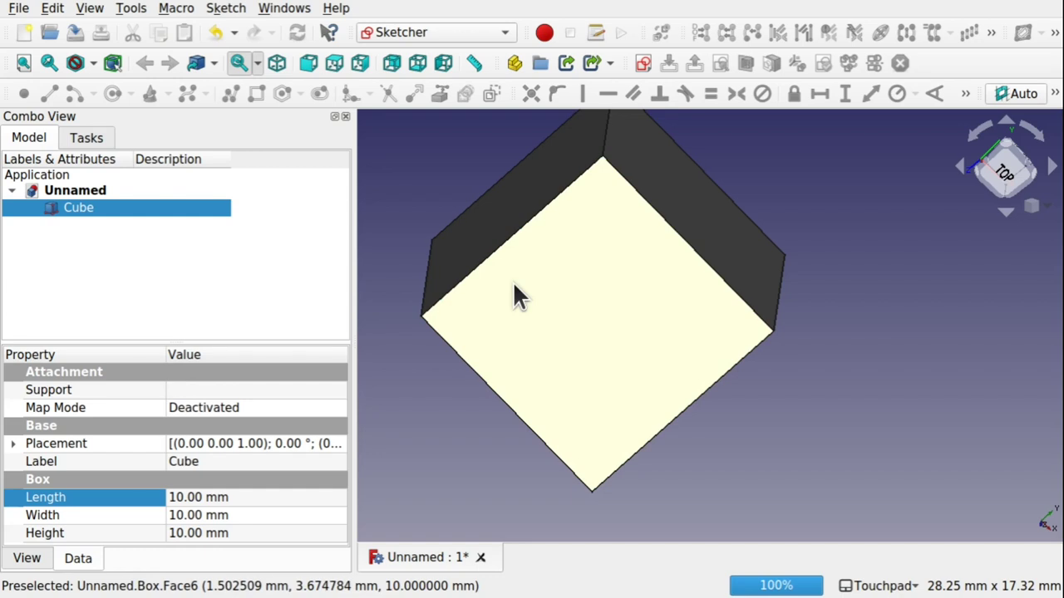
pyautogui.click(644, 62)
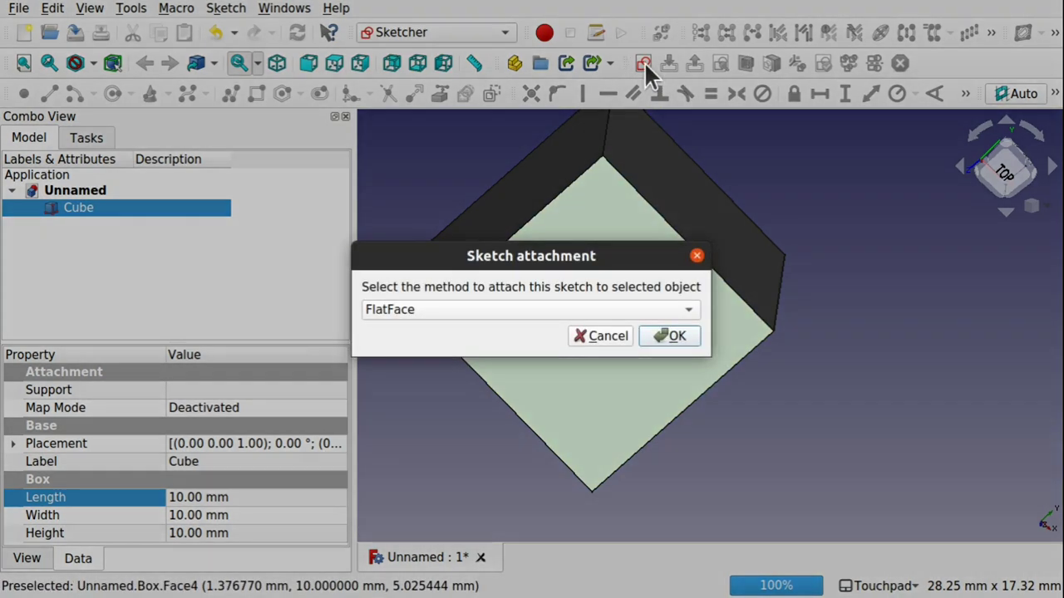
pyautogui.click(669, 337)
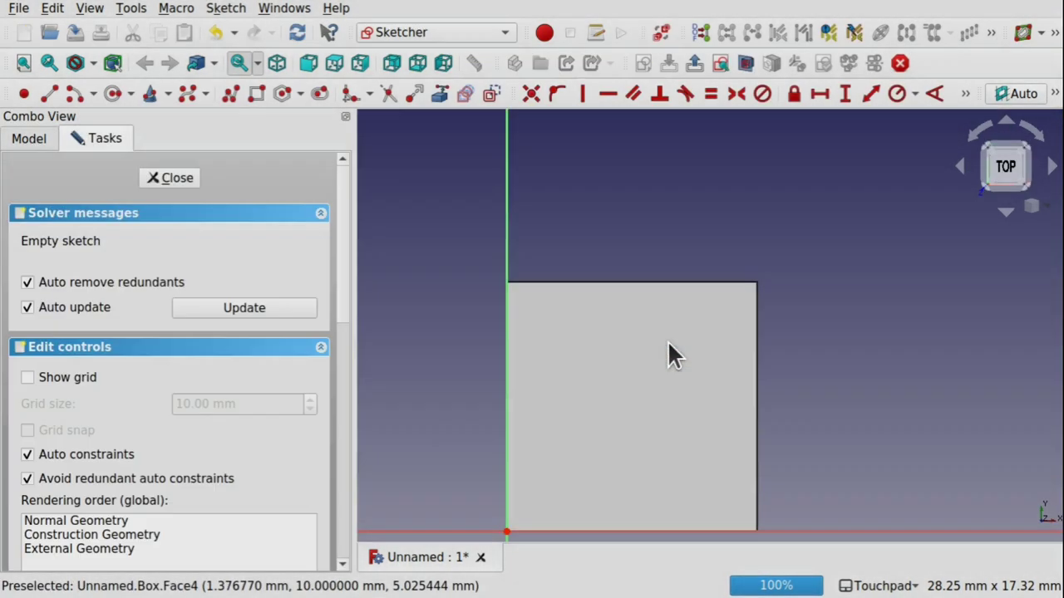
# - Draw a small closed B-spline with five control points near the face's upper-left corner, and close the sketch
pyautogui.click(186, 94)
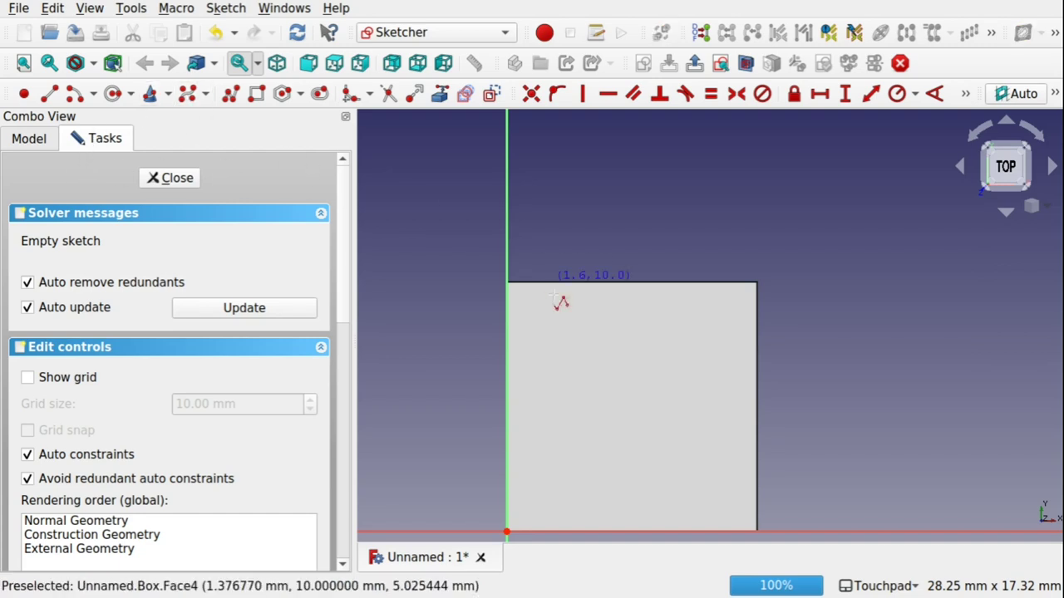
pyautogui.click(540, 338)
pyautogui.click(543, 307)
pyautogui.click(580, 311)
pyautogui.click(603, 369)
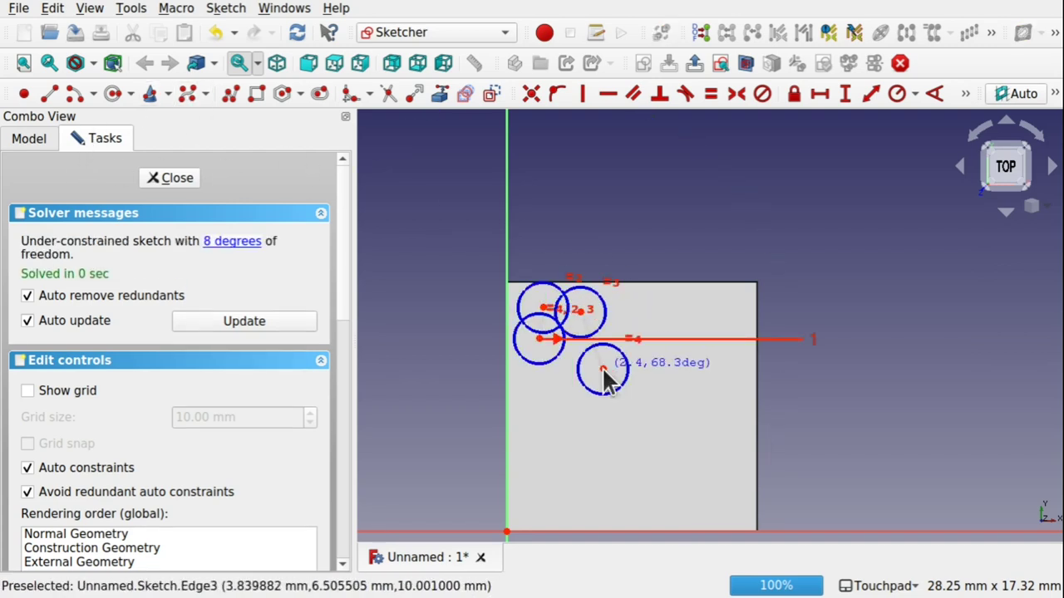
pyautogui.click(548, 380)
pyautogui.click(540, 338)
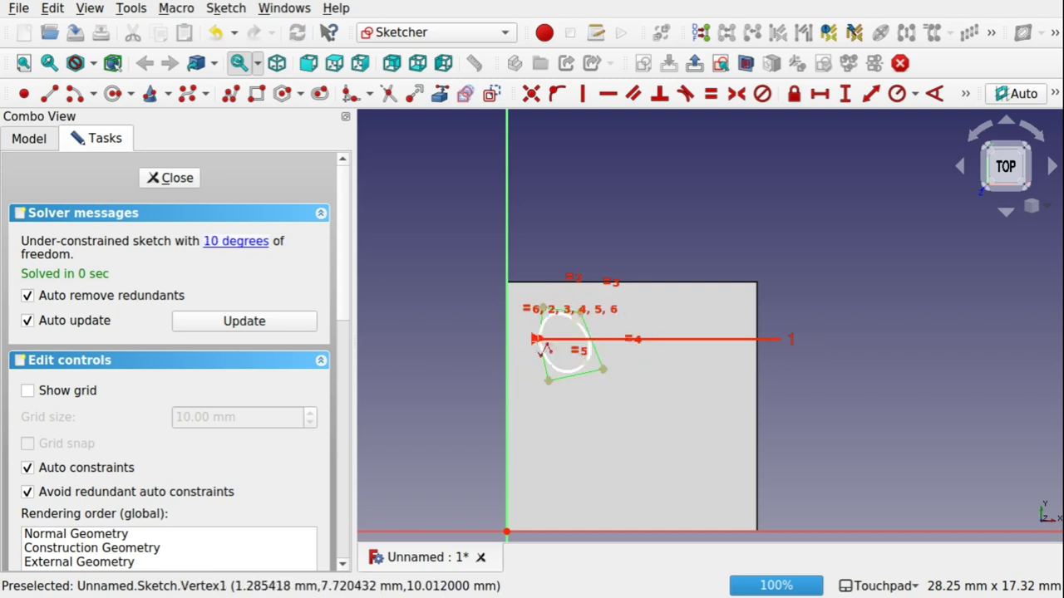
pyautogui.rightClick(610, 397)
pyautogui.scroll(3, 631, 359)
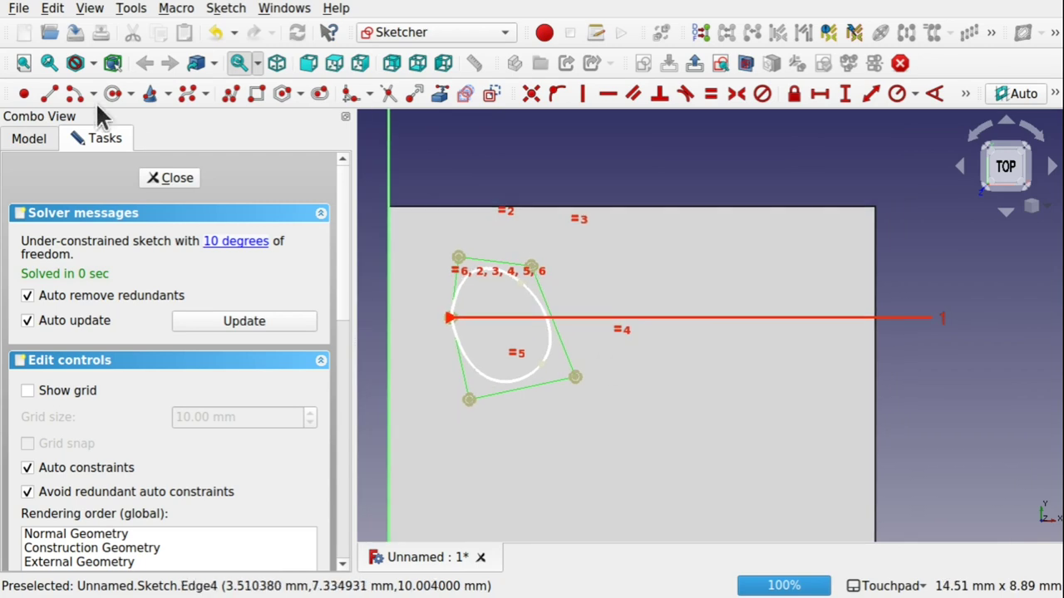
pyautogui.click(173, 180)
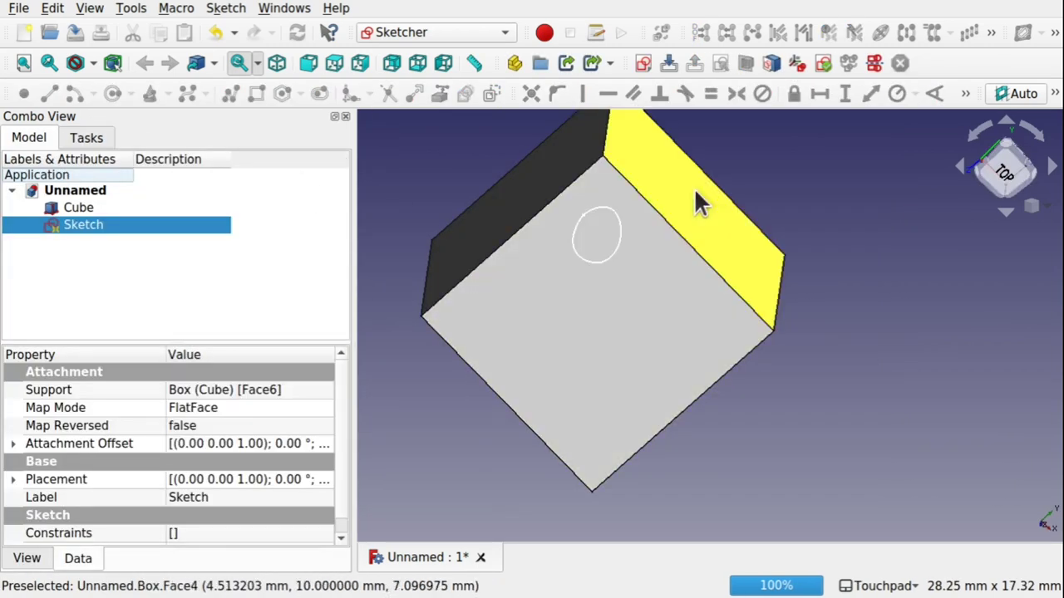
# - Switch to the Part workbench and extrude the closed B-spline sketch 10 mm along its normal
pyautogui.moveTo(614, 269); pyautogui.dragTo(594, 202)
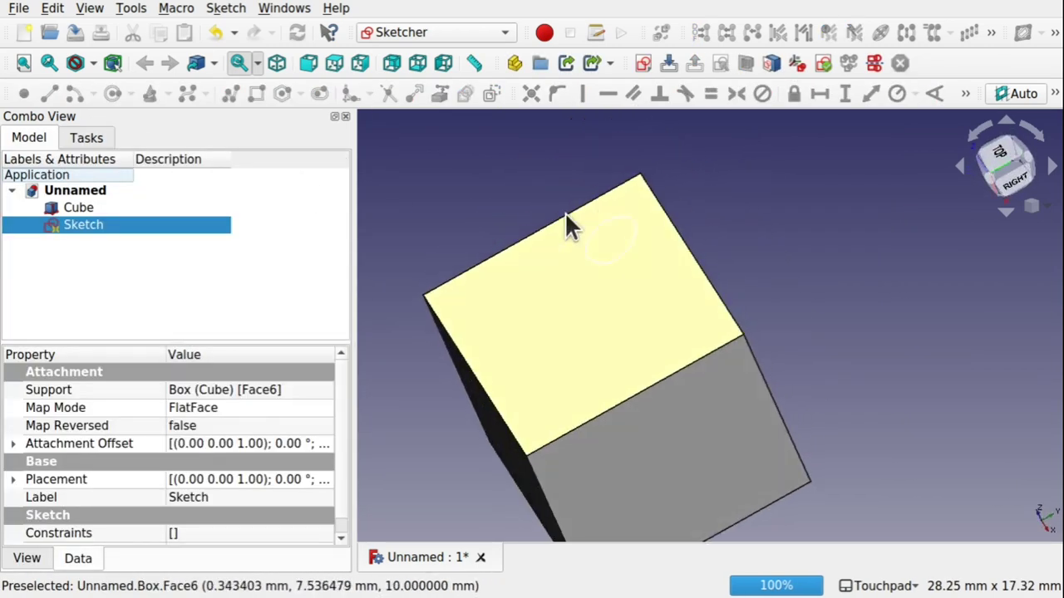
pyautogui.click(79, 208)
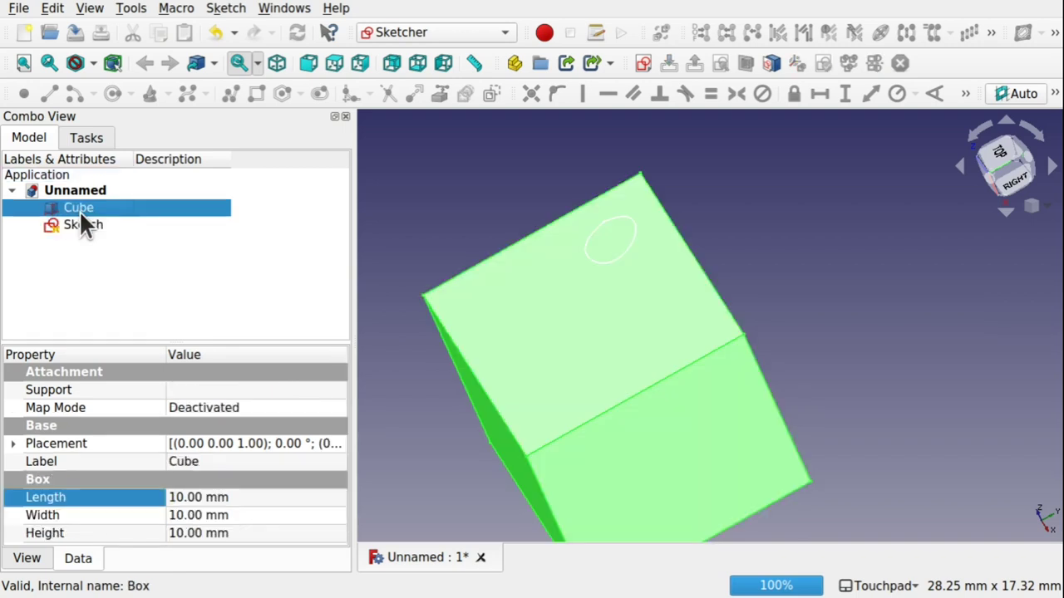
pyautogui.click(89, 224)
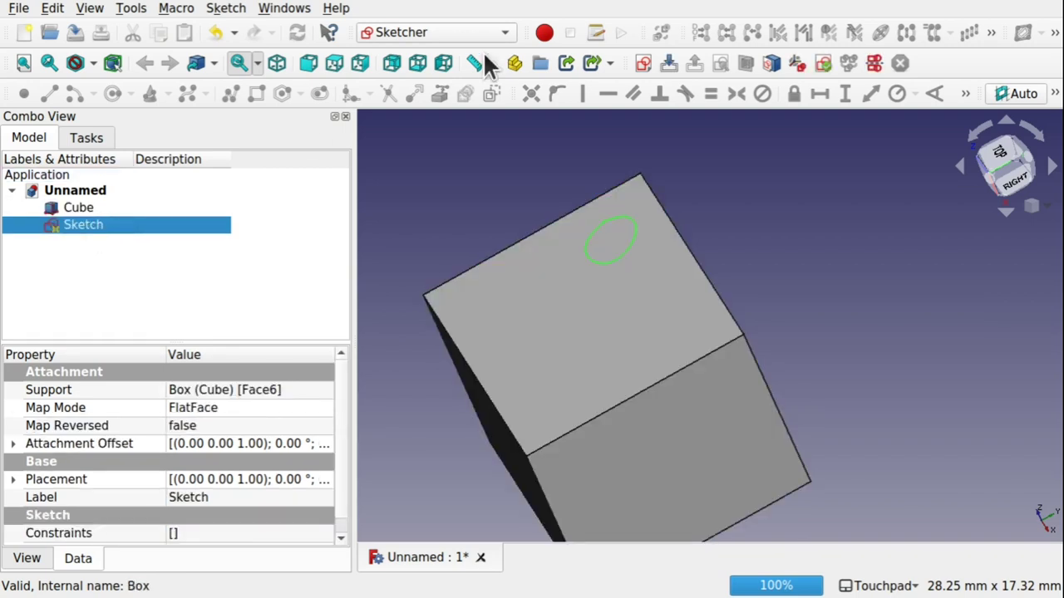
pyautogui.click(434, 31)
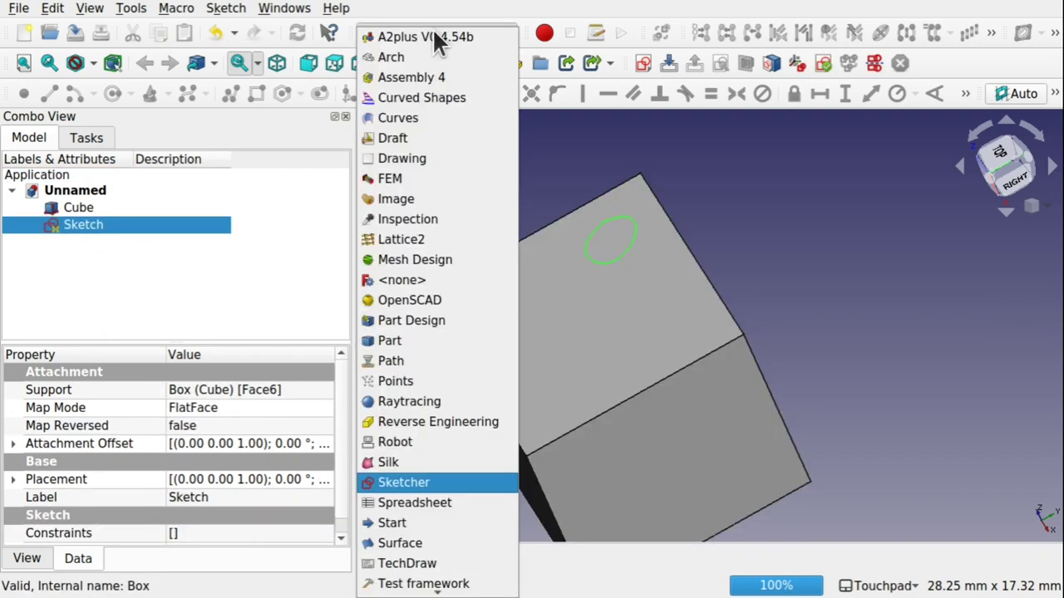
pyautogui.click(403, 347)
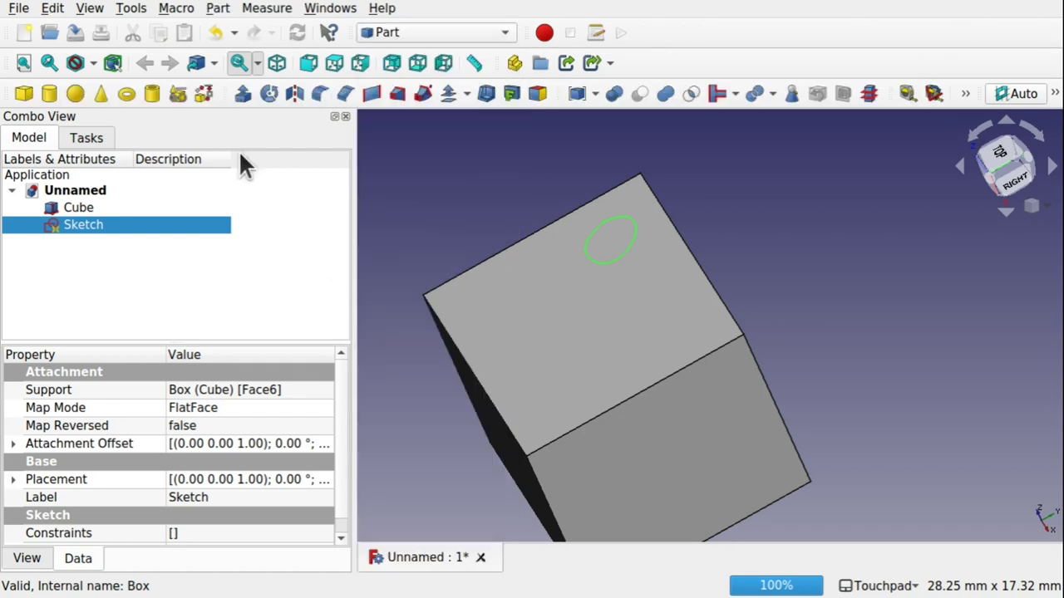
pyautogui.click(237, 96)
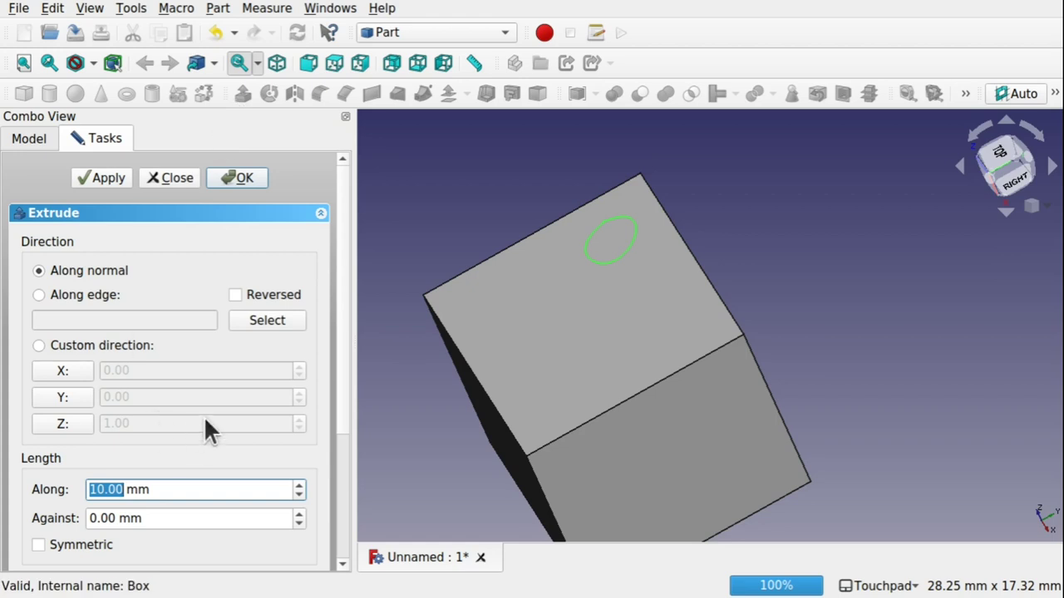
pyautogui.click(245, 177)
pyautogui.keyDown('alt'); pyautogui.moveTo(546, 209); pyautogui.dragTo(585, 196); pyautogui.keyUp('alt')
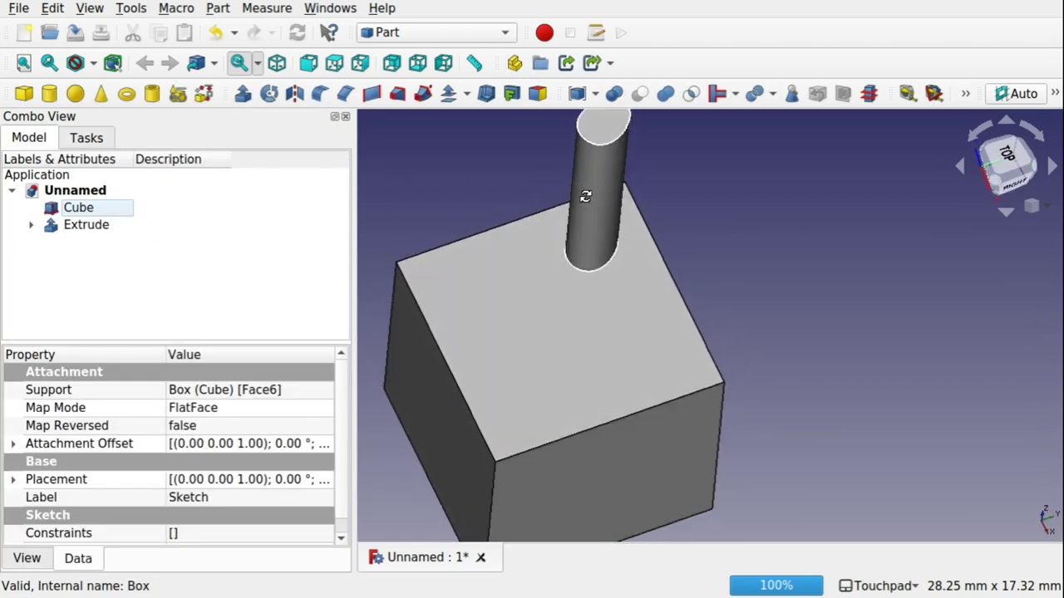
# - Set the forward length of the sketch extrusion on the cube's top face to 1 mm
pyautogui.click(598, 209)
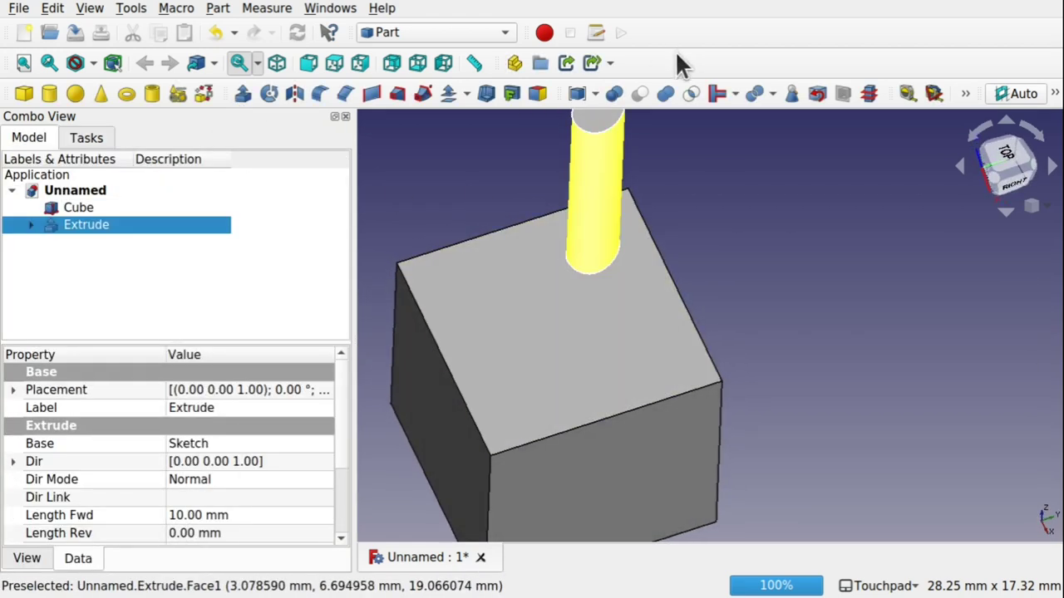
pyautogui.click(260, 515)
pyautogui.write('1')
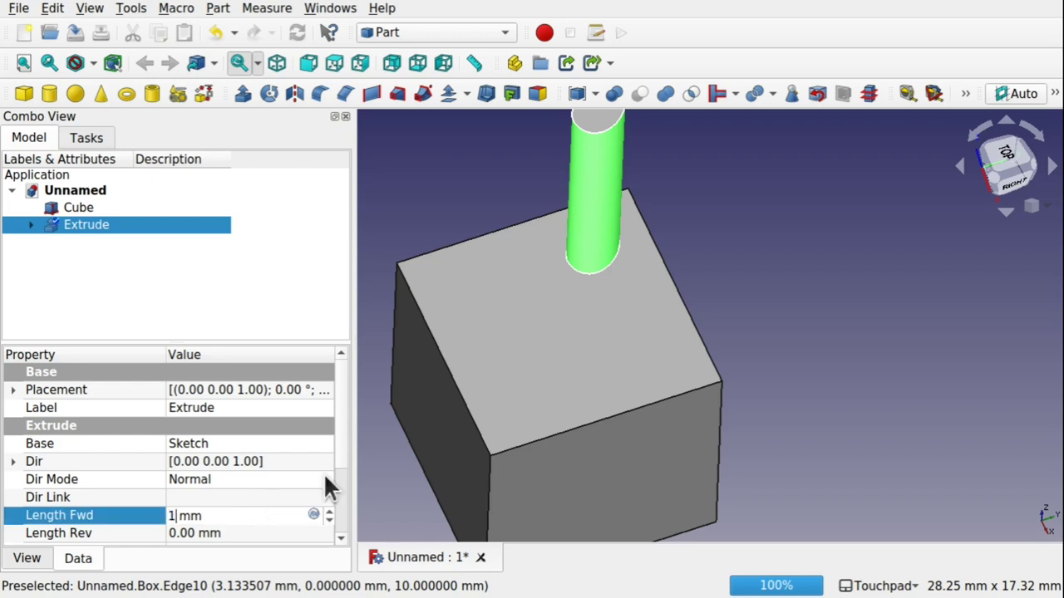
pyautogui.press('Return')
pyautogui.click(799, 308)
pyautogui.moveTo(634, 410); pyautogui.dragTo(605, 284, button='middle')
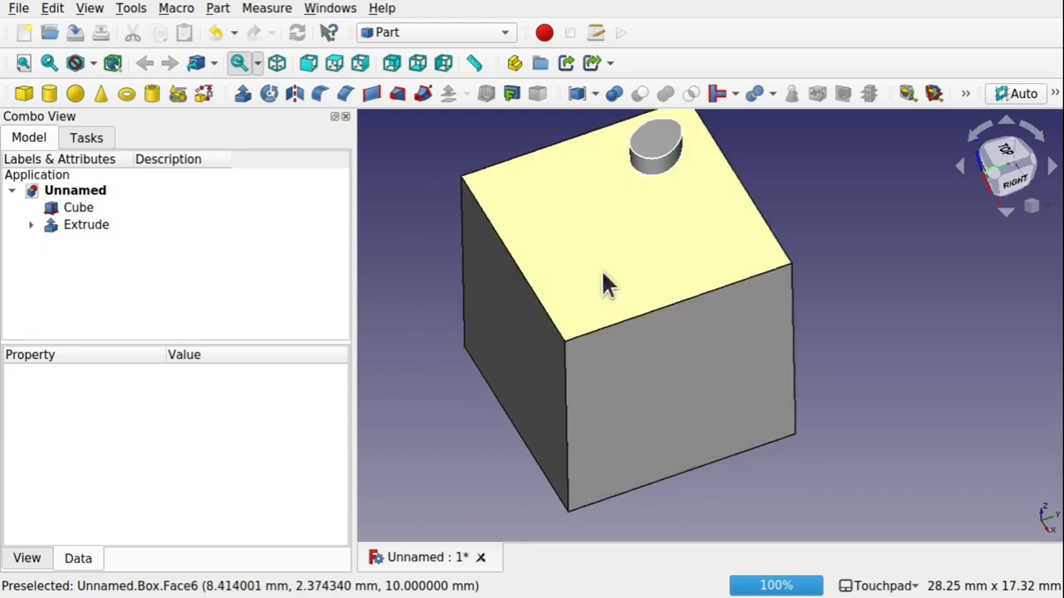
# - Switch to the Curves workbench and clear the selection of the extrusion's base edge
pyautogui.click(655, 174)
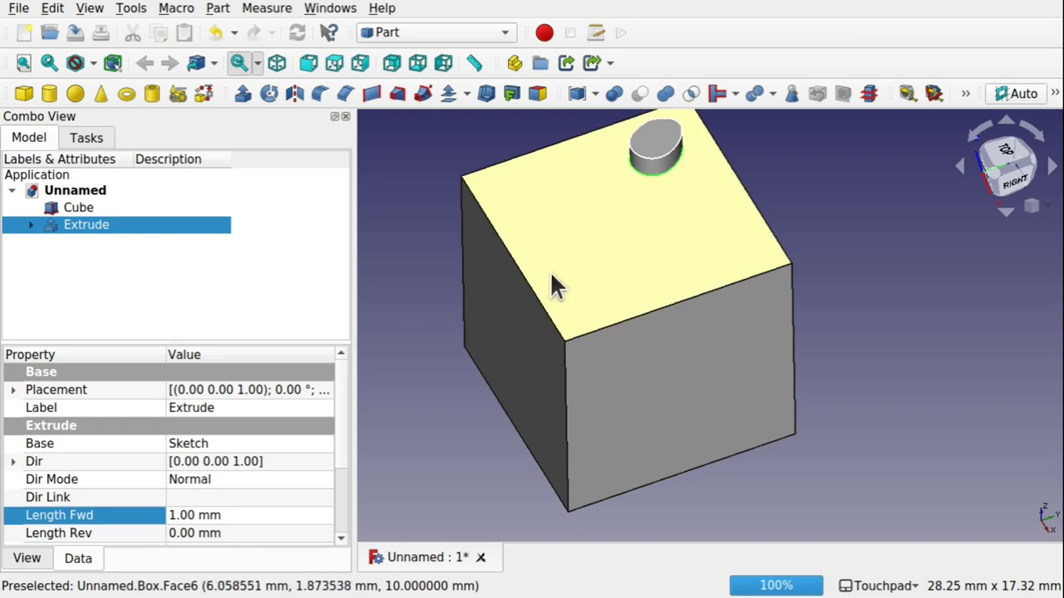
pyautogui.moveTo(551, 285); pyautogui.dragTo(963, 302, button='middle')
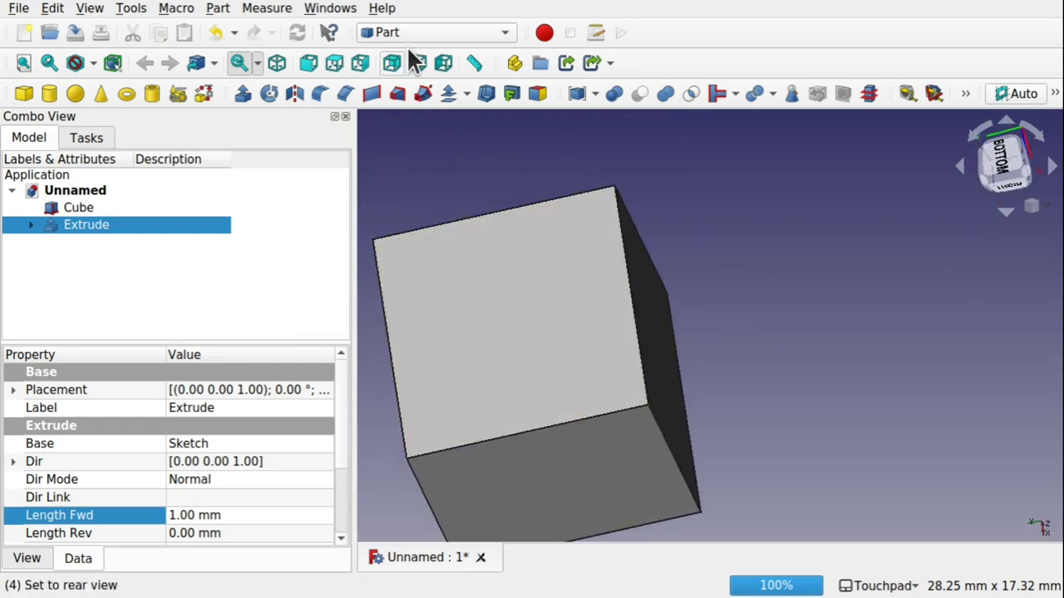
pyautogui.click(438, 33)
pyautogui.click(415, 117)
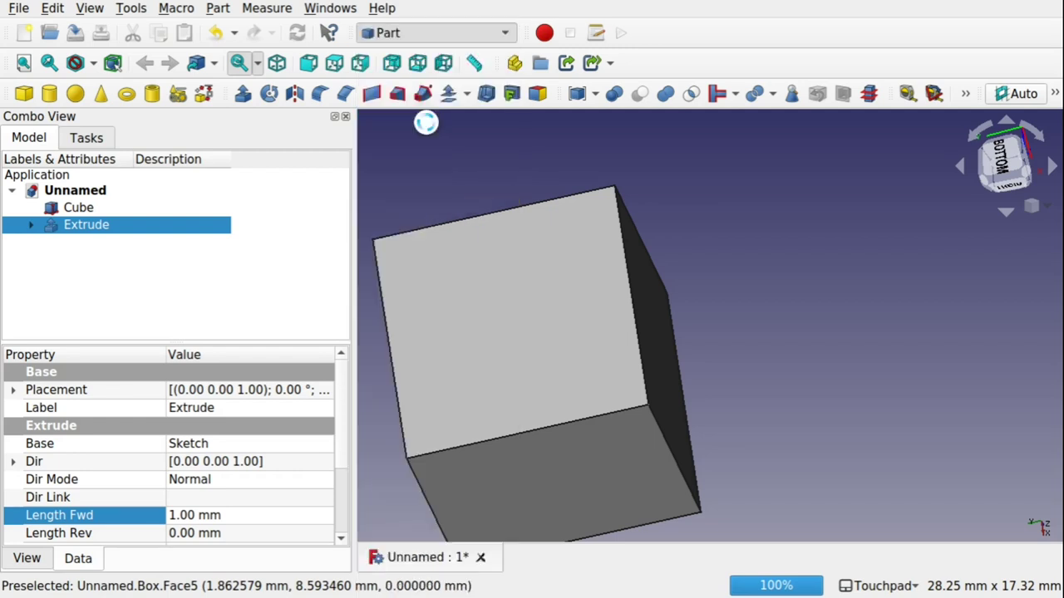
pyautogui.moveTo(817, 237); pyautogui.dragTo(919, 297, button='middle')
pyautogui.click(919, 297)
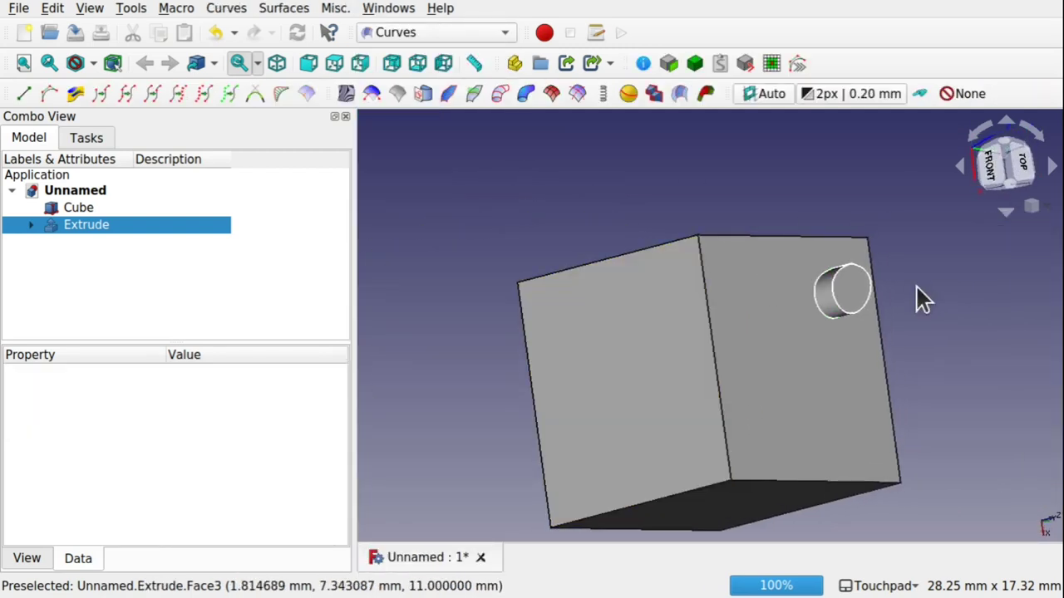
# - Create a curve on surface from the extrusion's base edge on the cube's bottom face
pyautogui.click(822, 319)
pyautogui.moveTo(508, 314); pyautogui.dragTo(840, 345, button='middle')
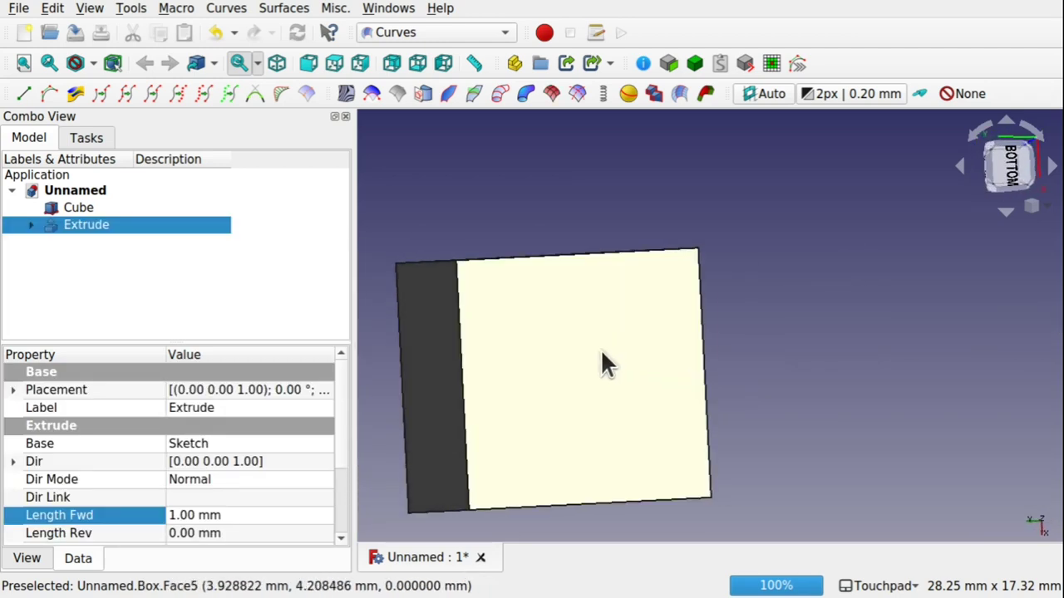
pyautogui.keyDown('ctrl'); pyautogui.click(602, 356); pyautogui.keyUp('ctrl')
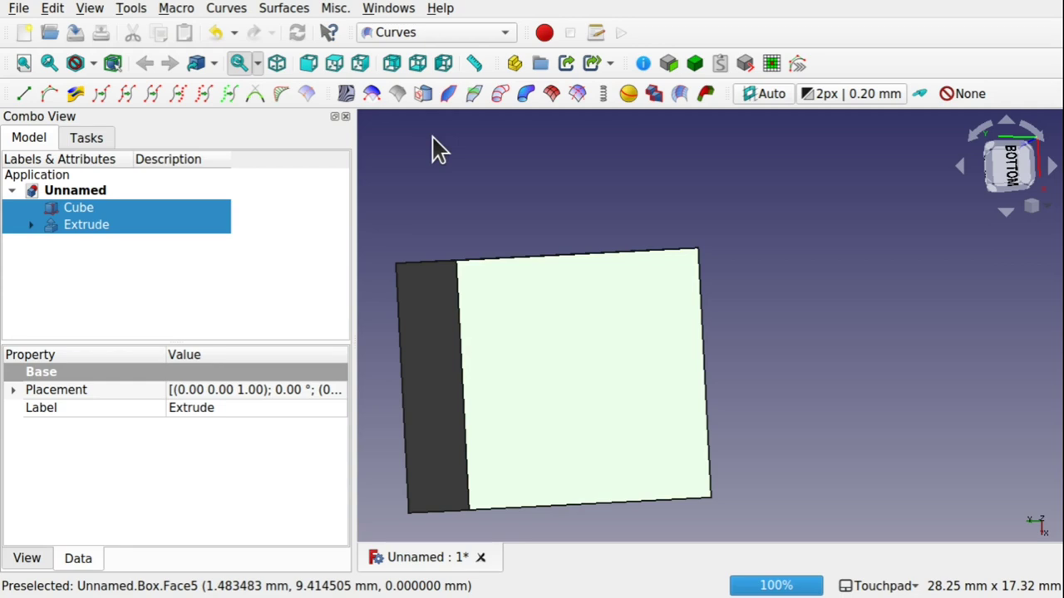
pyautogui.click(307, 94)
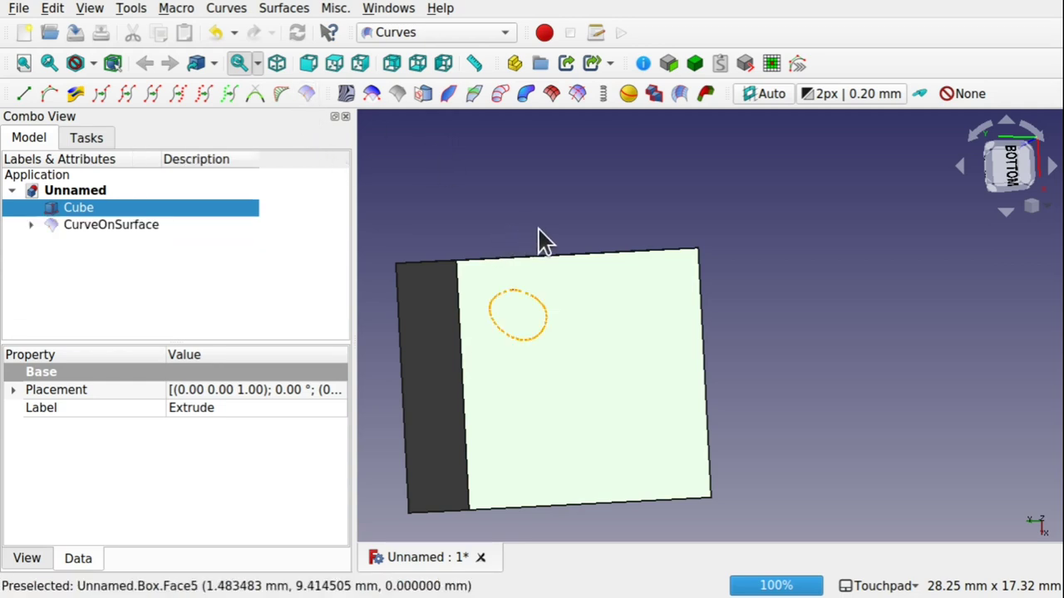
pyautogui.moveTo(563, 304); pyautogui.dragTo(477, 310, button='middle')
pyautogui.click(418, 357)
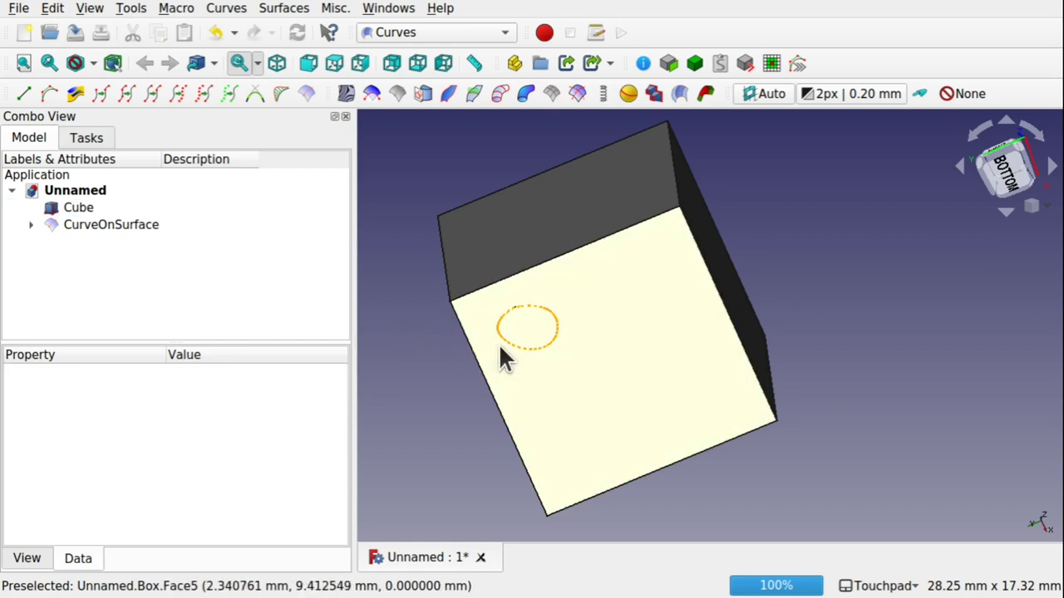
# - Switch to the Part workbench and extrude the curve on the cube's bottom face by -1 mm along its normal
pyautogui.click(546, 356)
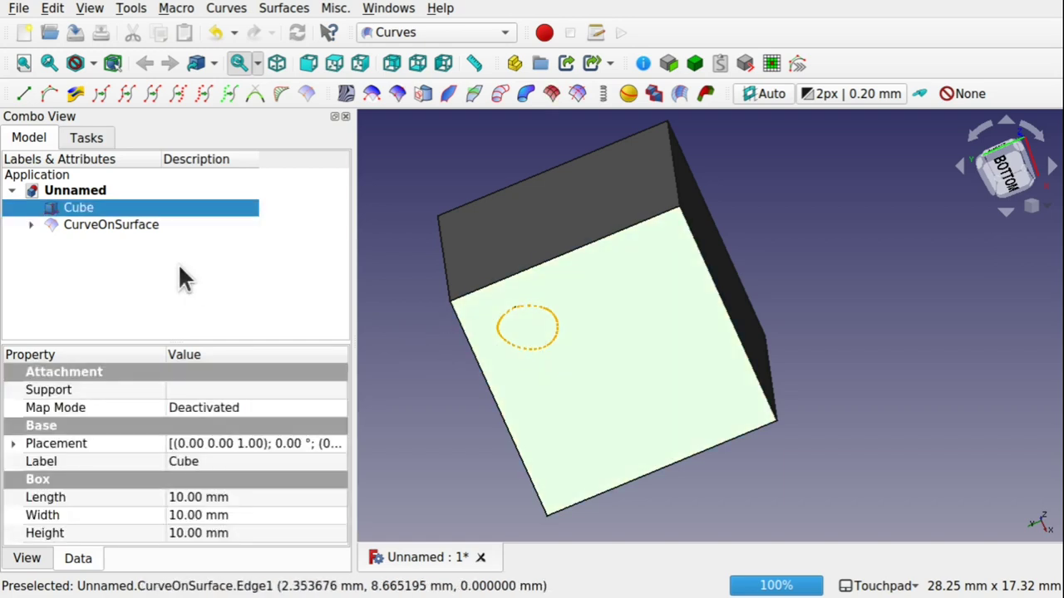
pyautogui.click(111, 223)
pyautogui.click(412, 37)
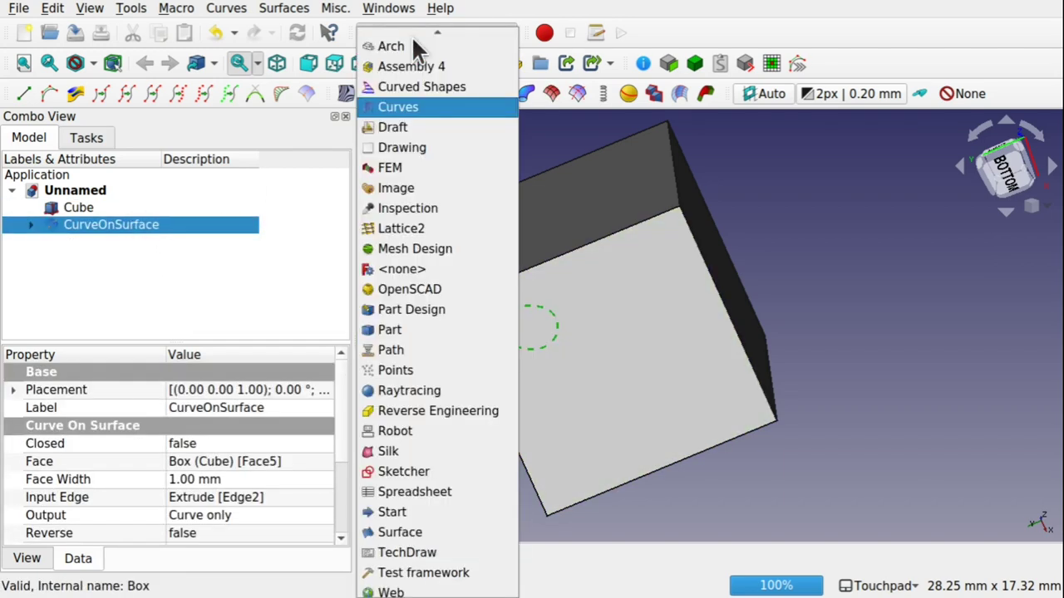
pyautogui.click(378, 329)
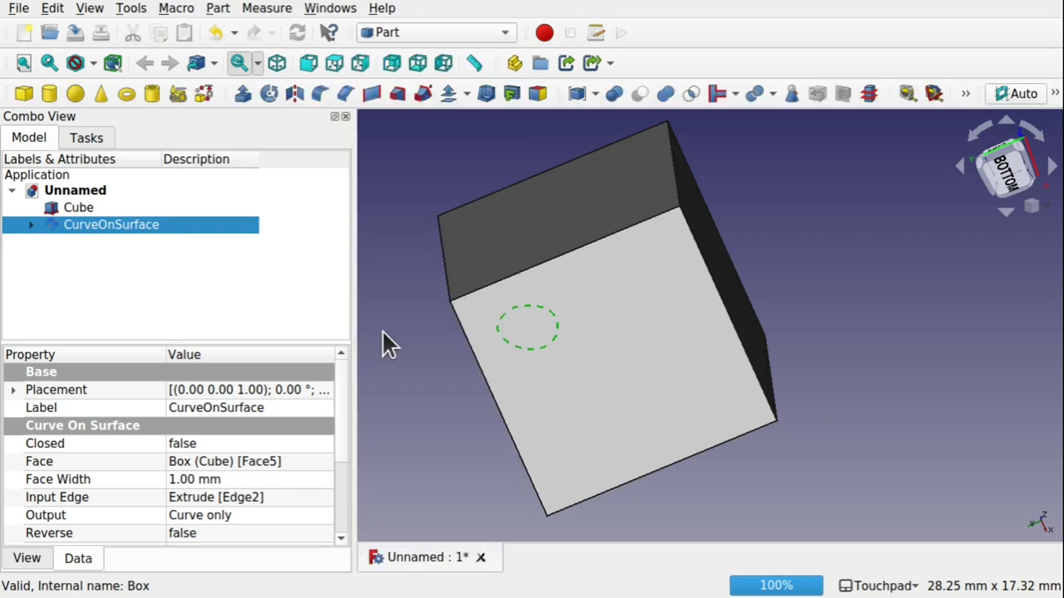
pyautogui.click(241, 93)
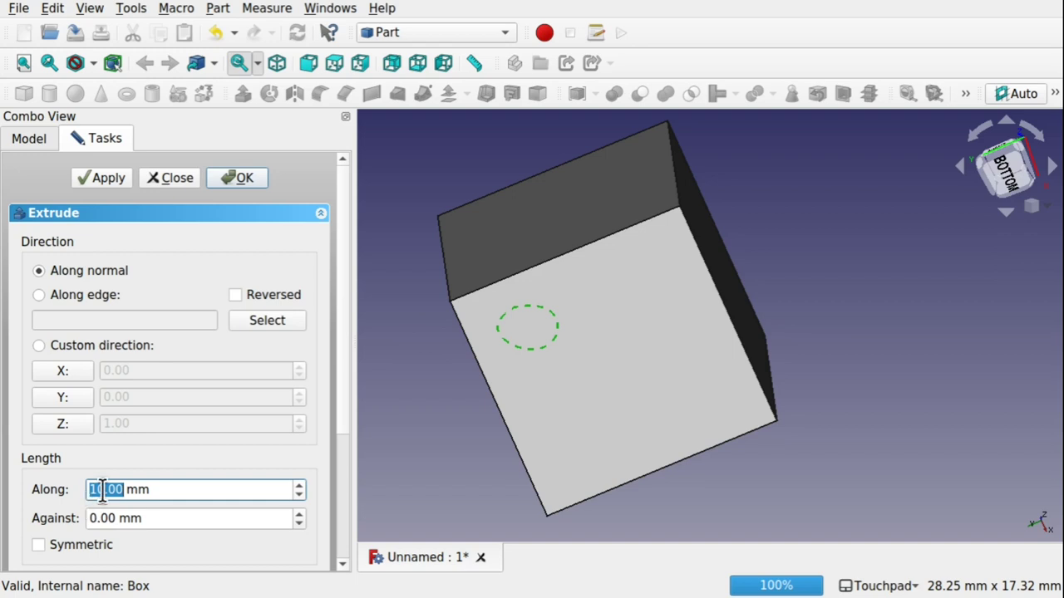
pyautogui.moveTo(105, 490); pyautogui.dragTo(66, 487)
pyautogui.write('1')
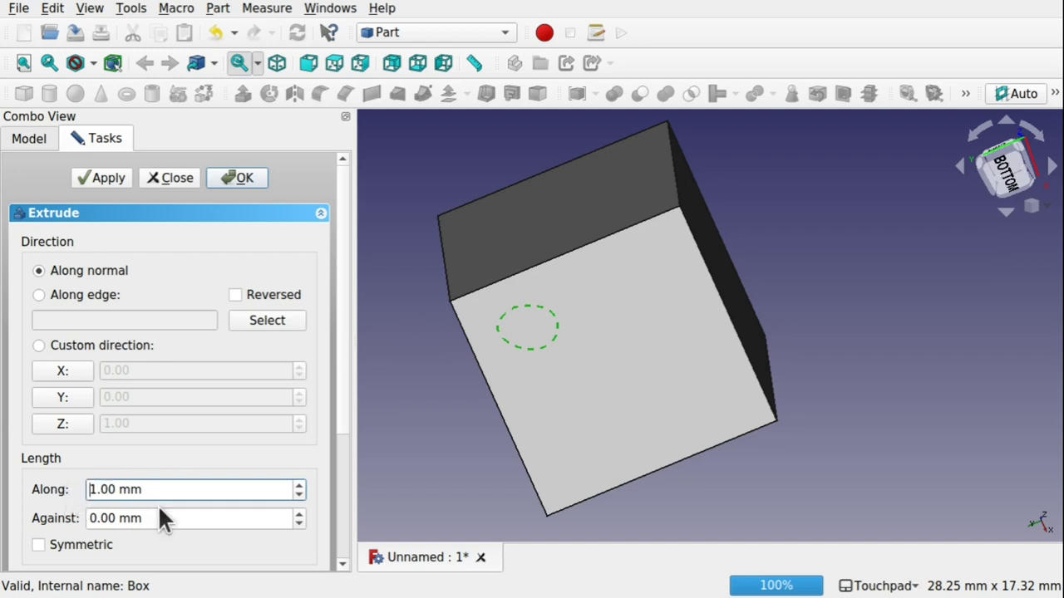
pyautogui.write('-')
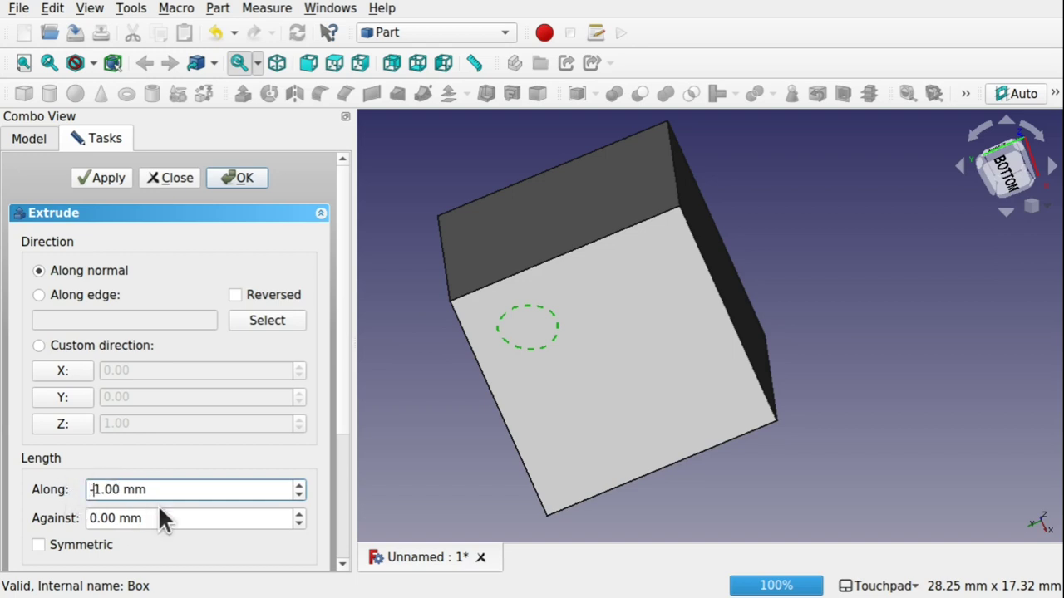
pyautogui.click(245, 178)
pyautogui.keyDown('alt'); pyautogui.moveTo(577, 403); pyautogui.dragTo(524, 428); pyautogui.keyUp('alt')
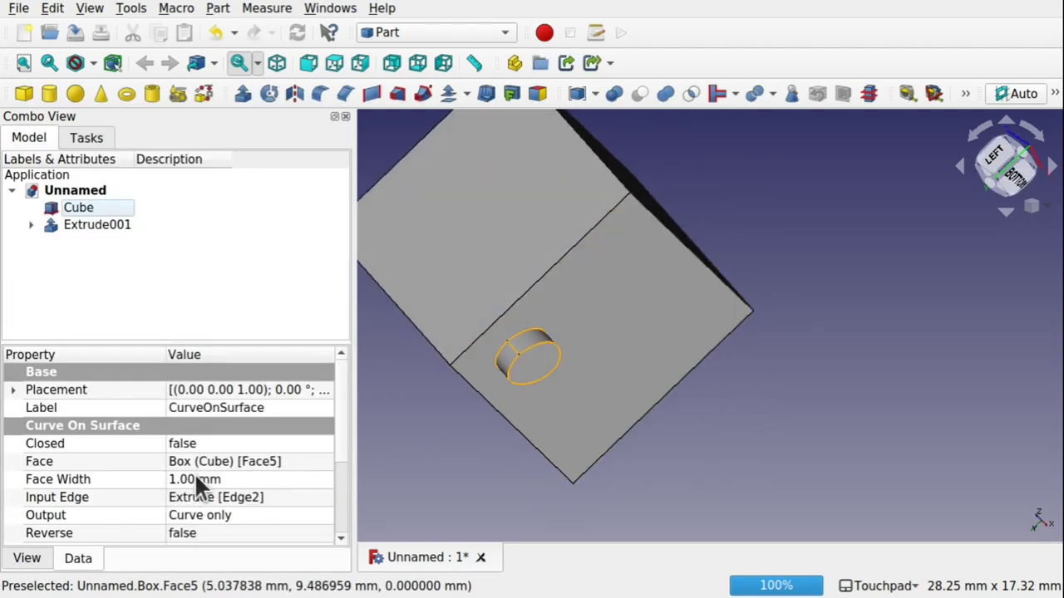
# - Set the forward length of the bottom-face extrusion to 1 mm so it runs into the cube
pyautogui.click(119, 229)
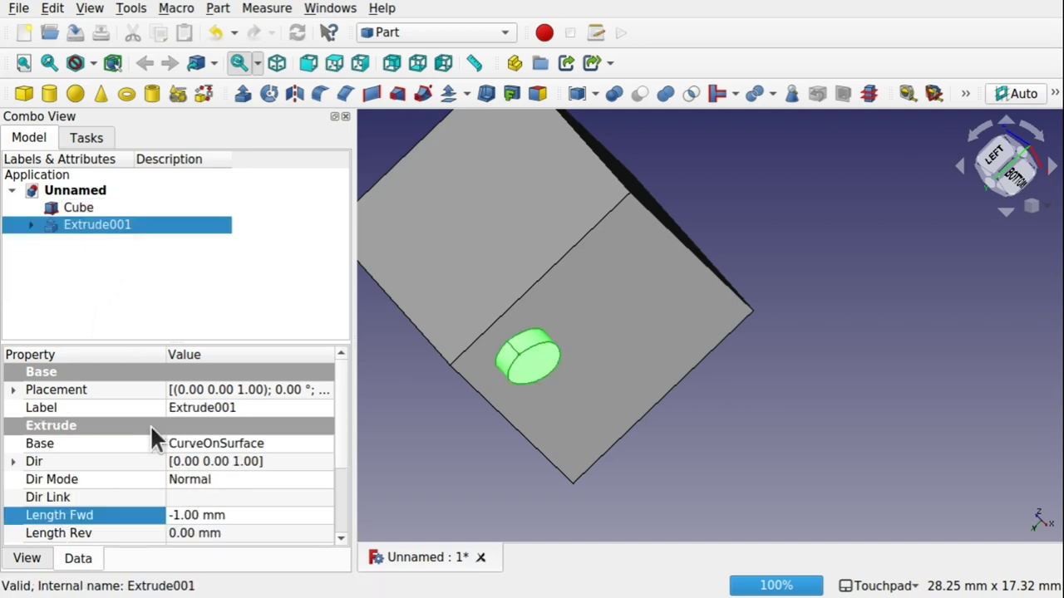
pyautogui.click(239, 515)
pyautogui.write('1')
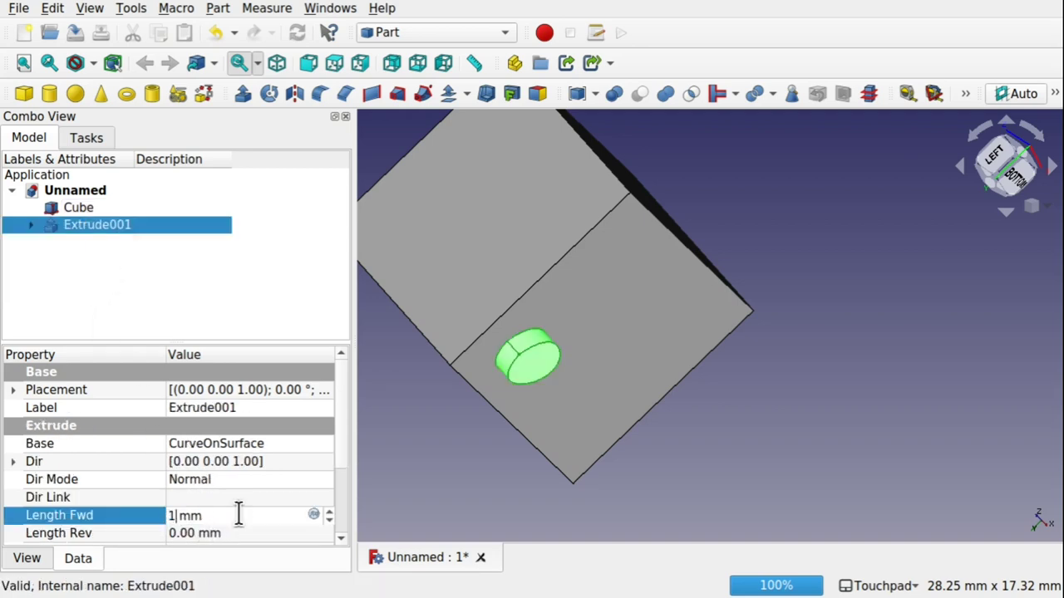
pyautogui.click(249, 534)
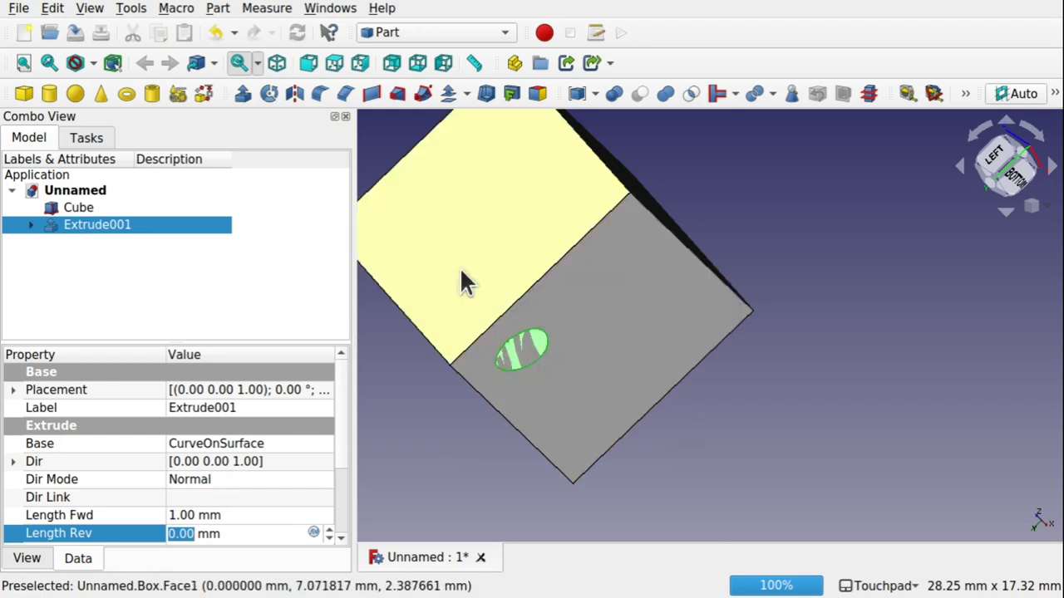
pyautogui.keyDown('alt'); pyautogui.moveTo(622, 369); pyautogui.dragTo(632, 345); pyautogui.keyUp('alt')
pyautogui.click(558, 374)
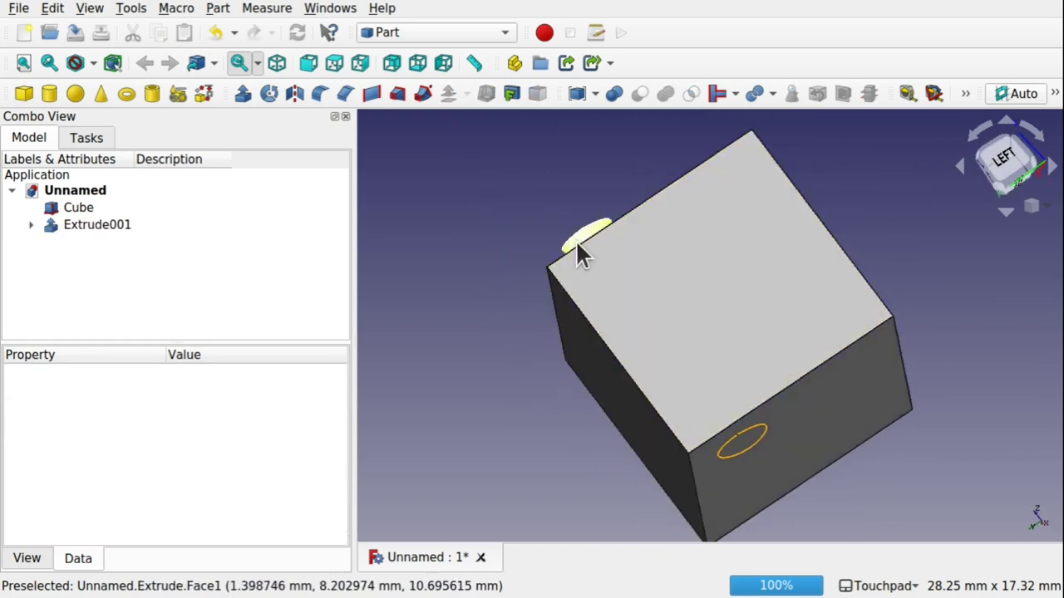
# - Examine the extrusions on the cube's top and bottom faces and expand Extrude001 in the model tree
pyautogui.keyDown('alt'); pyautogui.moveTo(576, 240); pyautogui.dragTo(657, 283); pyautogui.keyUp('alt')
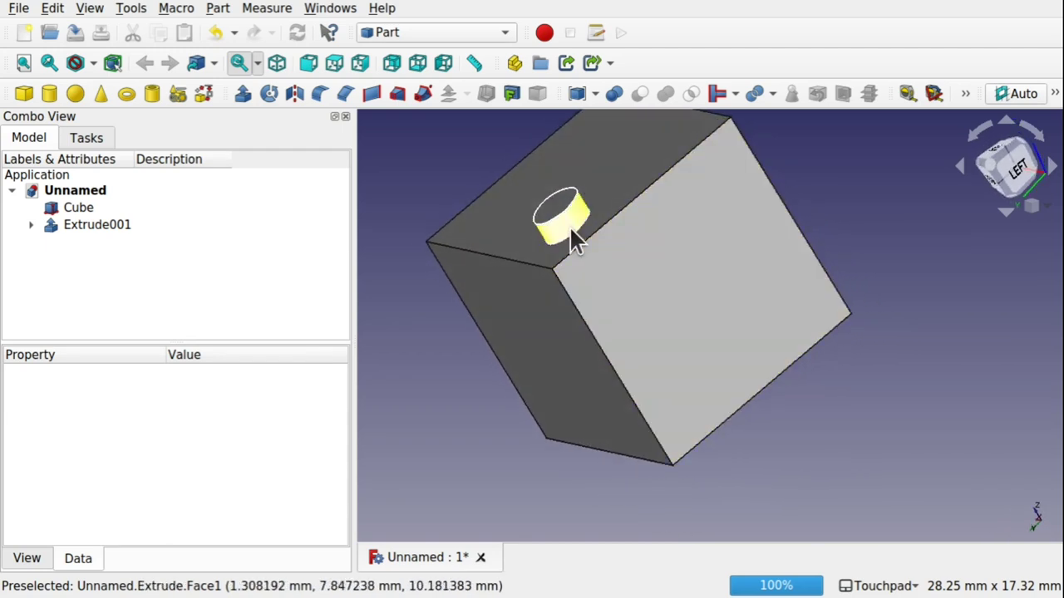
pyautogui.click(730, 342)
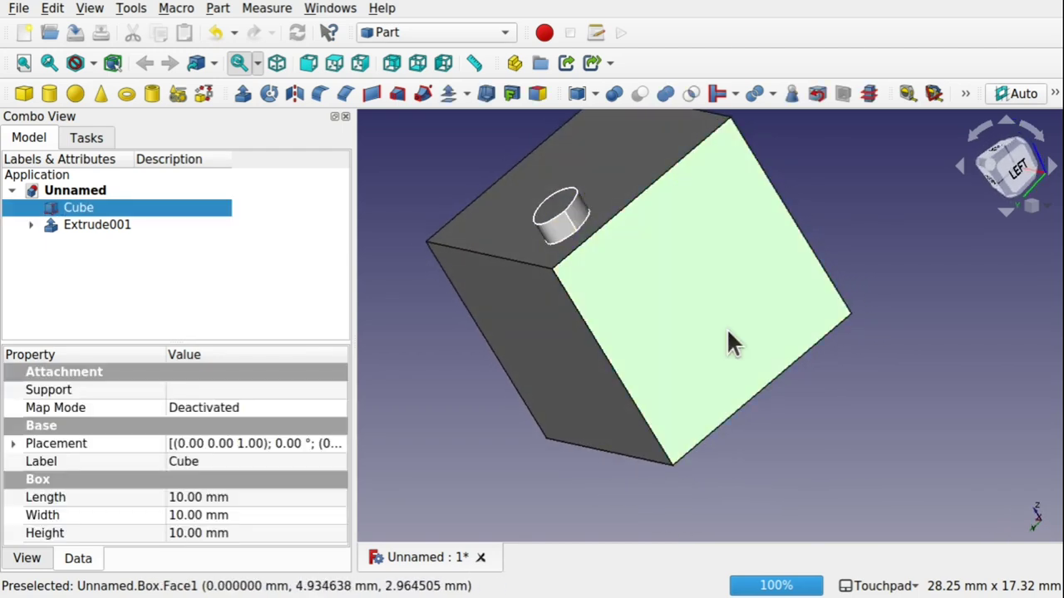
pyautogui.keyDown('alt'); pyautogui.moveTo(729, 342); pyautogui.dragTo(673, 425); pyautogui.keyUp('alt')
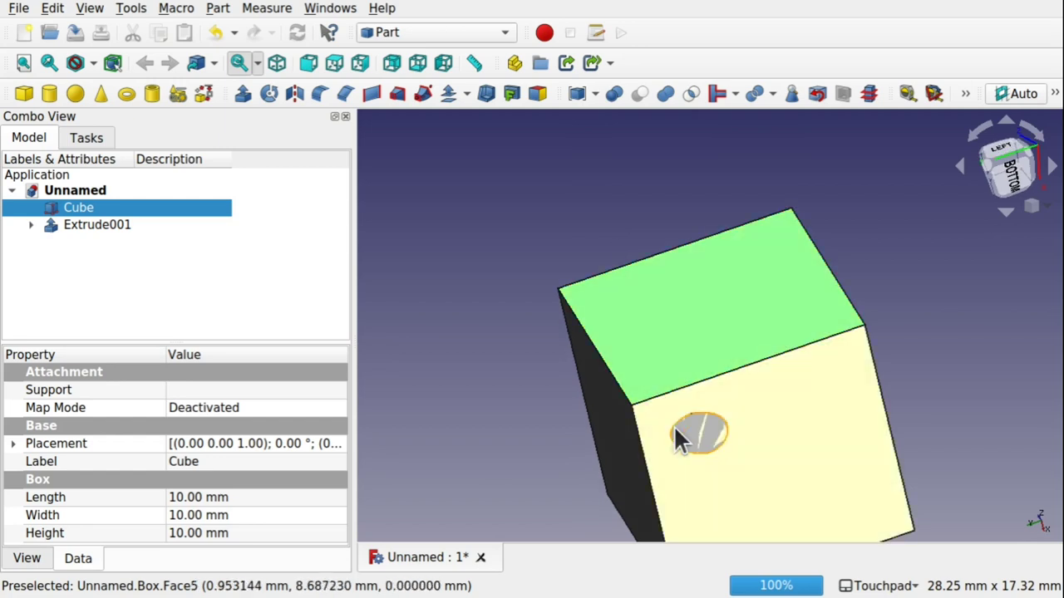
pyautogui.click(703, 433)
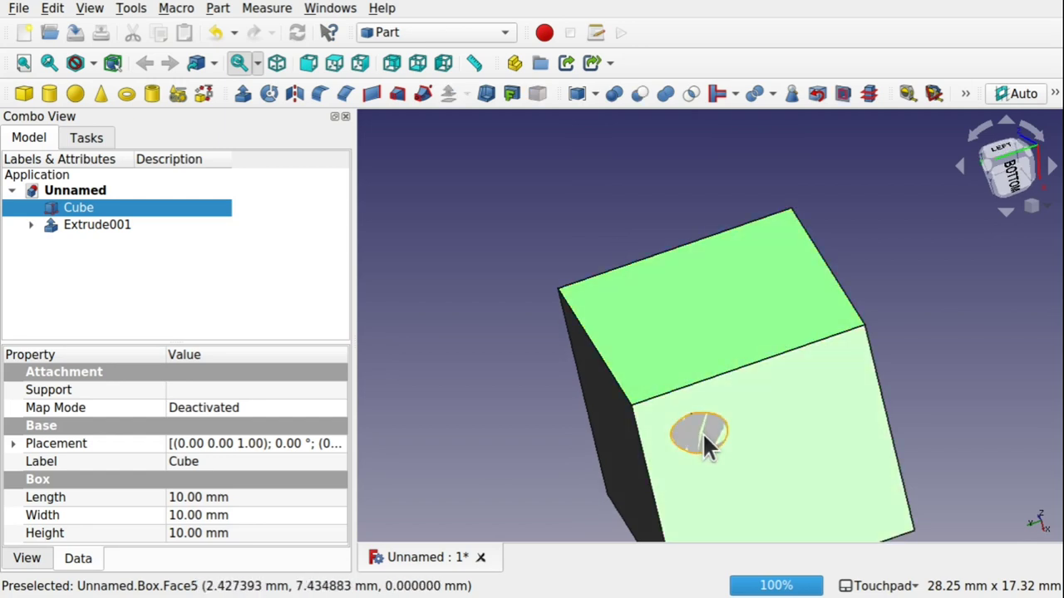
pyautogui.keyDown('ctrl'); pyautogui.click(702, 432); pyautogui.keyUp('ctrl')
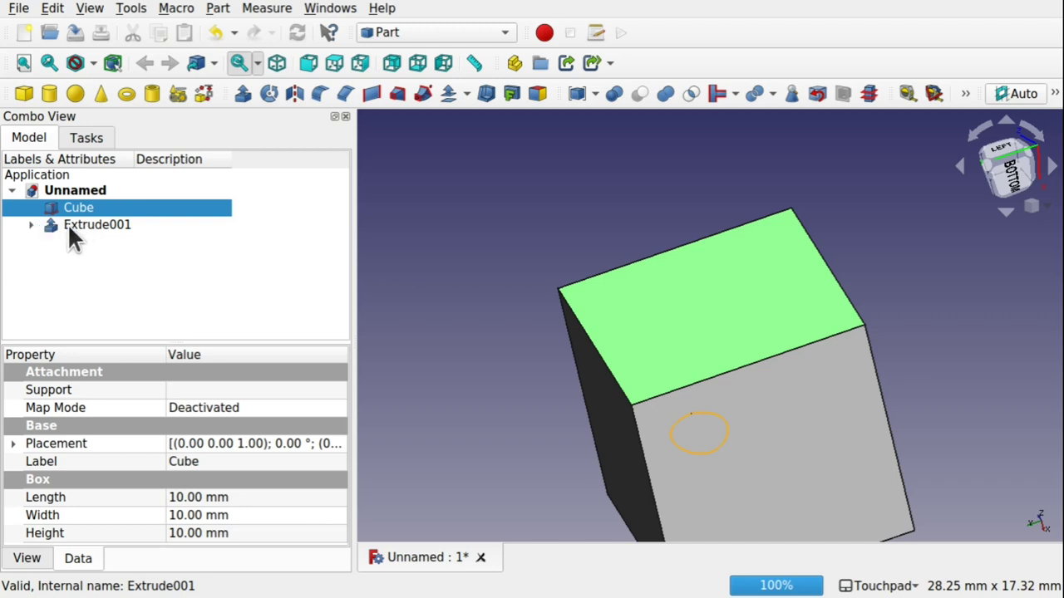
pyautogui.click(31, 224)
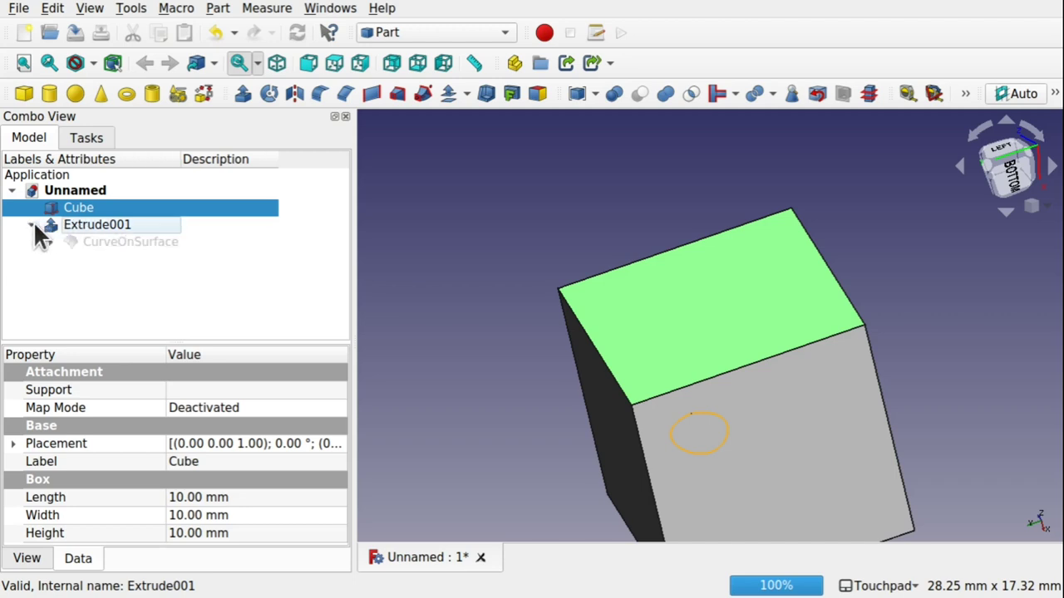
# - Cut Extrude001 out of the cube with a Boolean cut, leaving a pocket in its bottom face
pyautogui.keyDown('ctrl'); pyautogui.click(80, 227); pyautogui.keyUp('ctrl')
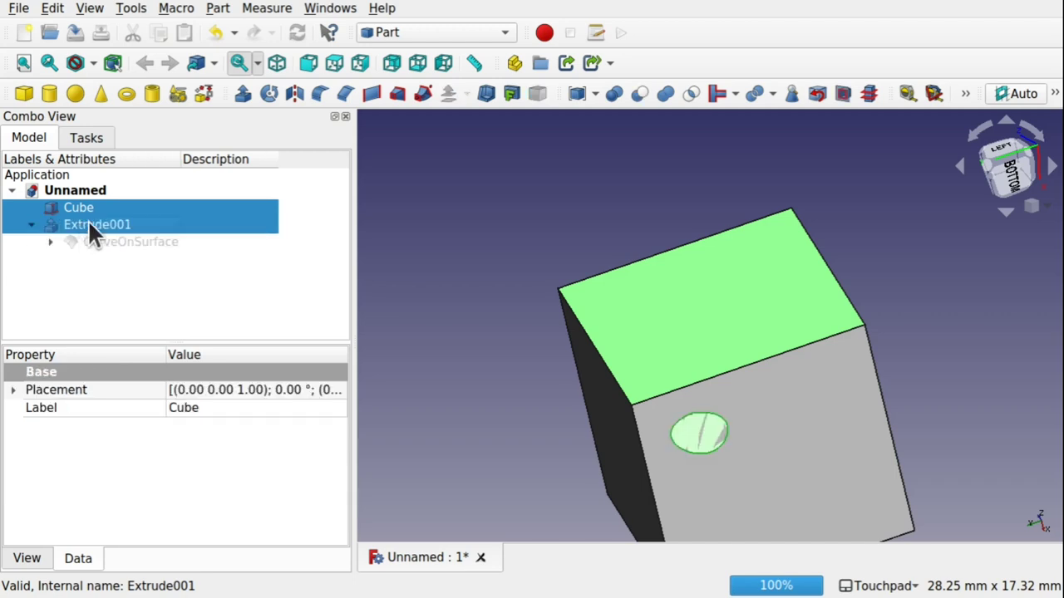
pyautogui.click(639, 94)
pyautogui.keyDown('alt'); pyautogui.moveTo(715, 266); pyautogui.dragTo(693, 371); pyautogui.keyUp('alt')
pyautogui.click(724, 423)
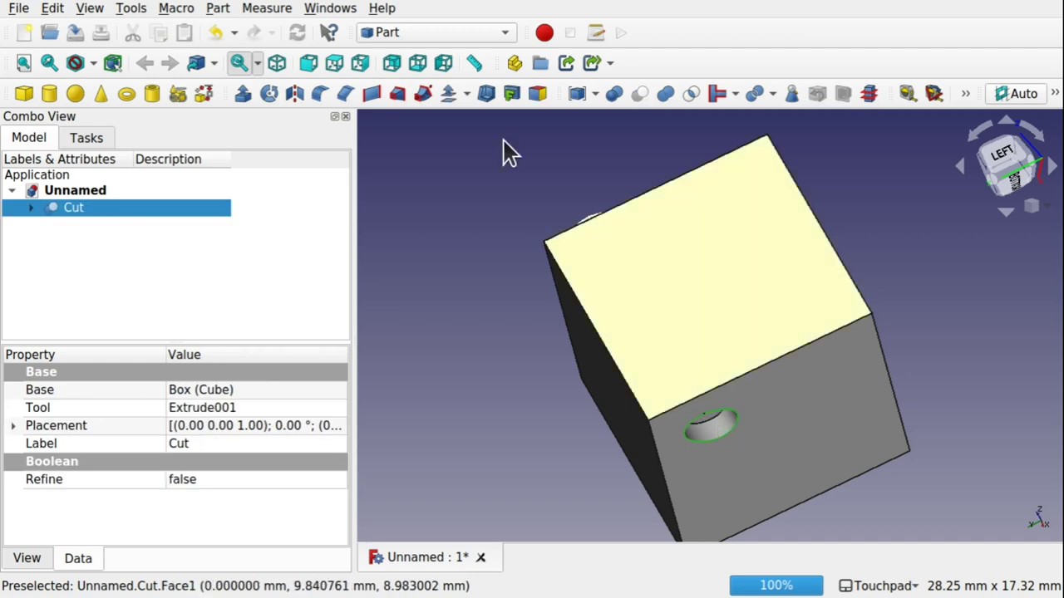
pyautogui.keyDown('alt'); pyautogui.moveTo(506, 152); pyautogui.dragTo(555, 265); pyautogui.keyUp('alt')
# - Edit the sketch nested inside the Cut and elongate its B-spline by moving the lower-right control point diagonally outward
pyautogui.click(30, 208)
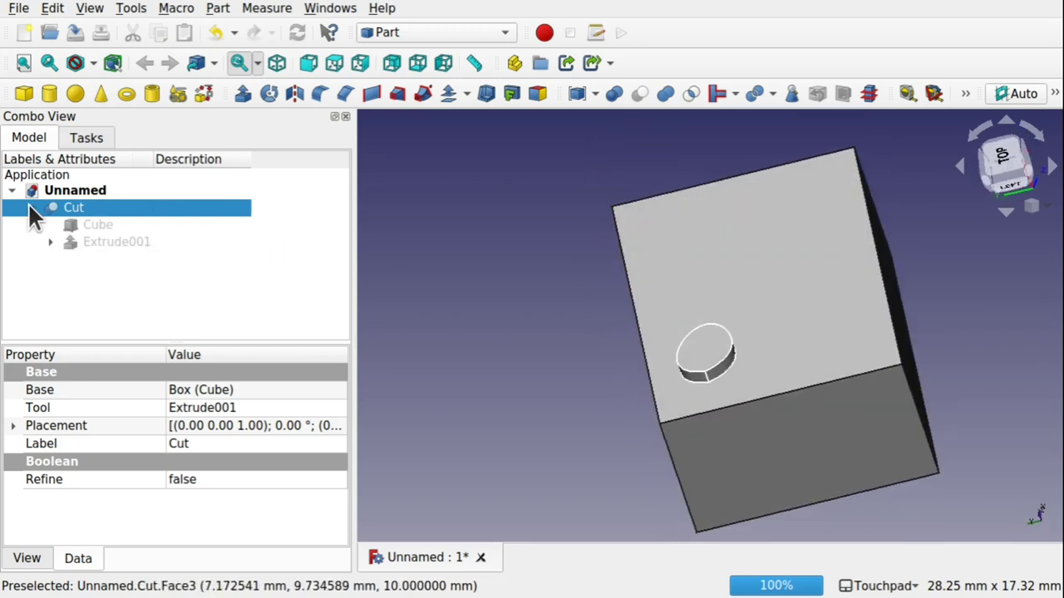
pyautogui.click(50, 241)
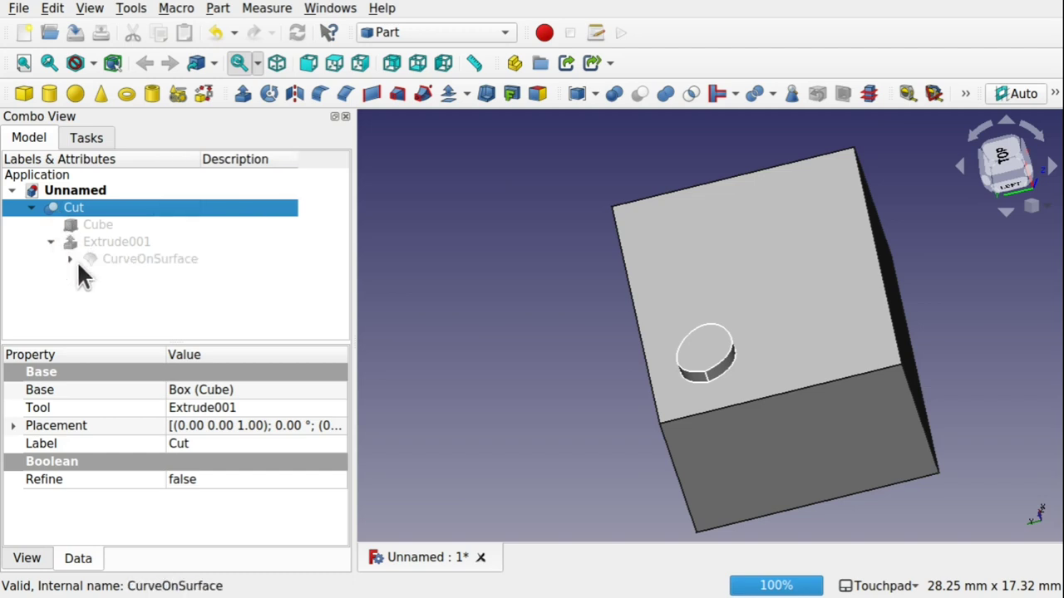
pyautogui.click(70, 258)
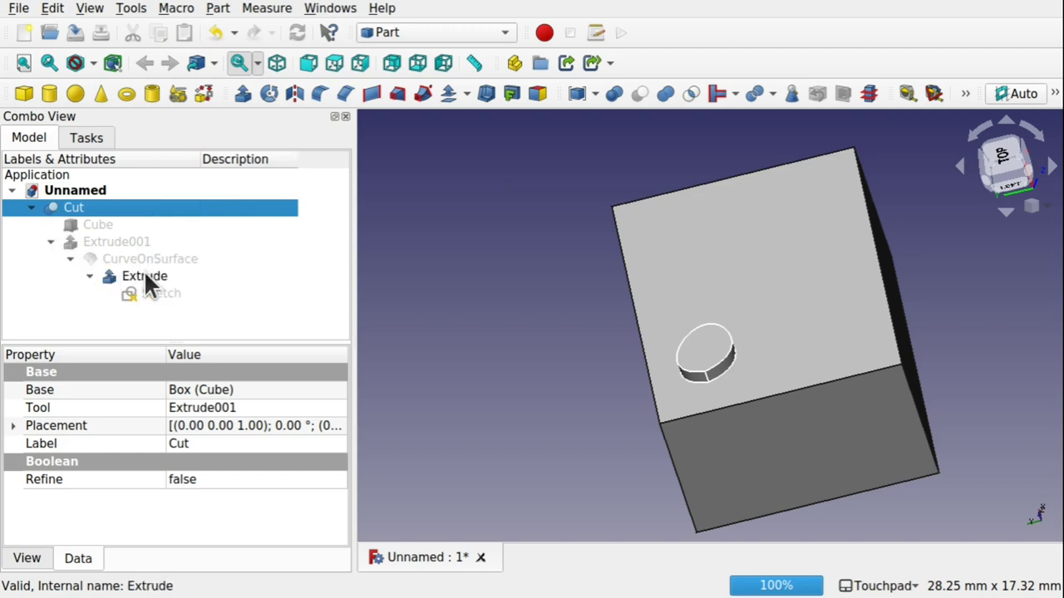
pyautogui.click(162, 292)
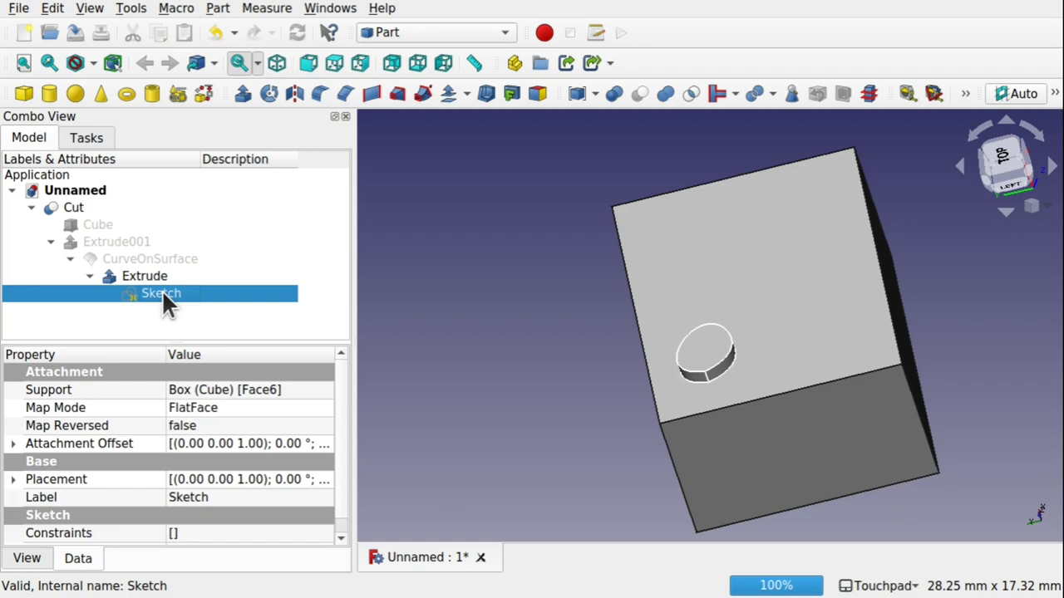
pyautogui.doubleClick(162, 293)
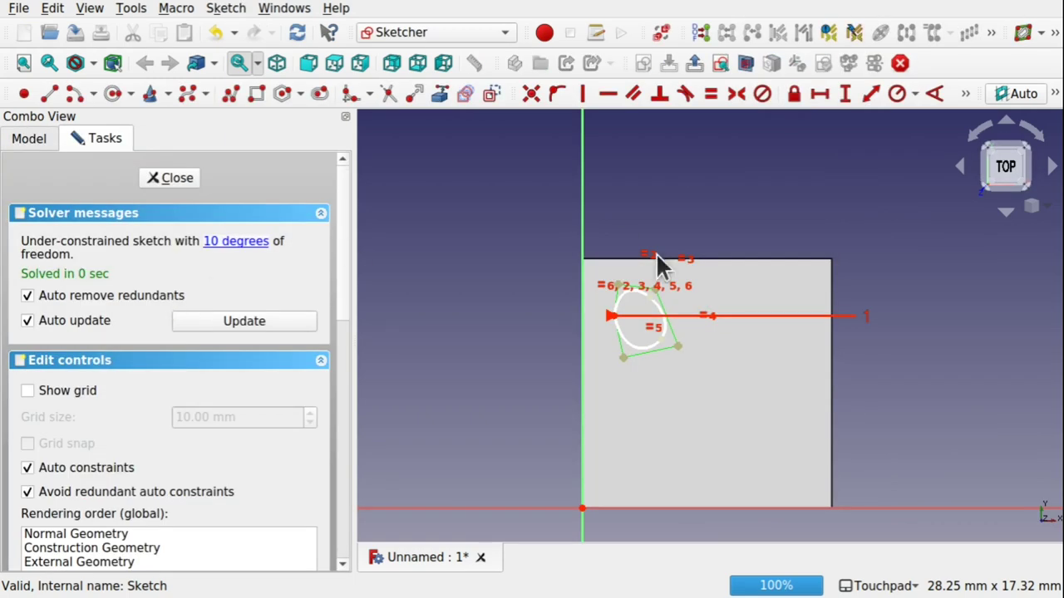
pyautogui.moveTo(679, 346)
pyautogui.mouseDown()
pyautogui.moveTo(785, 405)
pyautogui.moveTo(816, 435)
pyautogui.mouseUp()
pyautogui.click(174, 177)
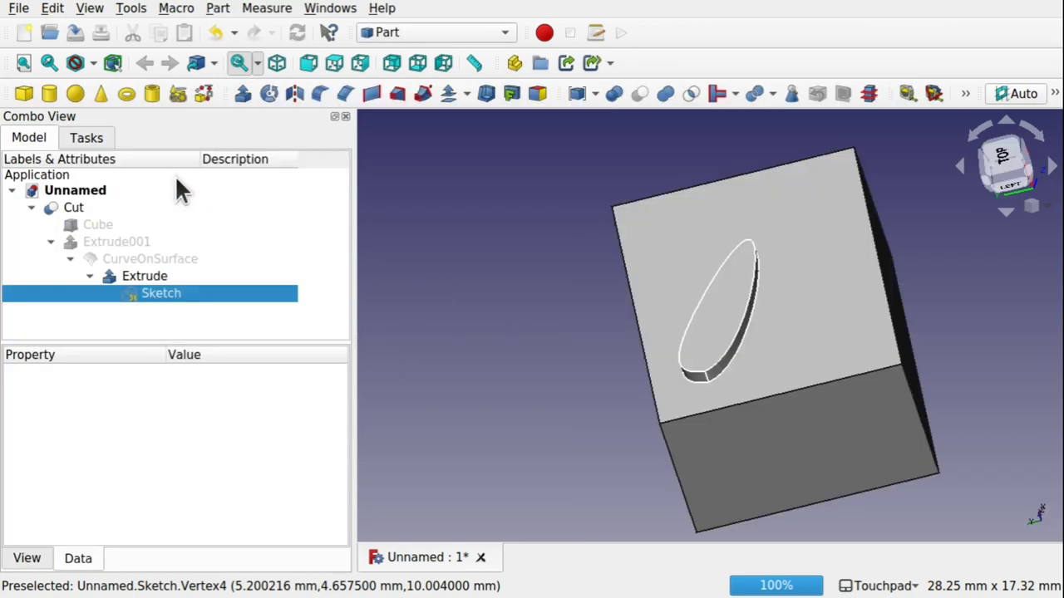
# - Switch to the Curves workbench and create a curve on surface from the cube's top front edge on its front face
pyautogui.moveTo(736, 359)
pyautogui.mouseDown()
pyautogui.moveTo(583, 289)
pyautogui.moveTo(601, 277)
pyautogui.moveTo(520, 163)
pyautogui.moveTo(556, 472)
pyautogui.moveTo(585, 482)
pyautogui.moveTo(615, 453)
pyautogui.moveTo(579, 504)
pyautogui.moveTo(657, 375)
pyautogui.moveTo(629, 434)
pyautogui.moveTo(650, 288)
pyautogui.moveTo(657, 372)
pyautogui.moveTo(684, 318)
pyautogui.moveTo(684, 338)
pyautogui.moveTo(536, 375)
pyautogui.moveTo(641, 385)
pyautogui.moveTo(610, 344)
pyautogui.moveTo(676, 337)
pyautogui.moveTo(638, 348)
pyautogui.mouseUp()
pyautogui.click(536, 376)
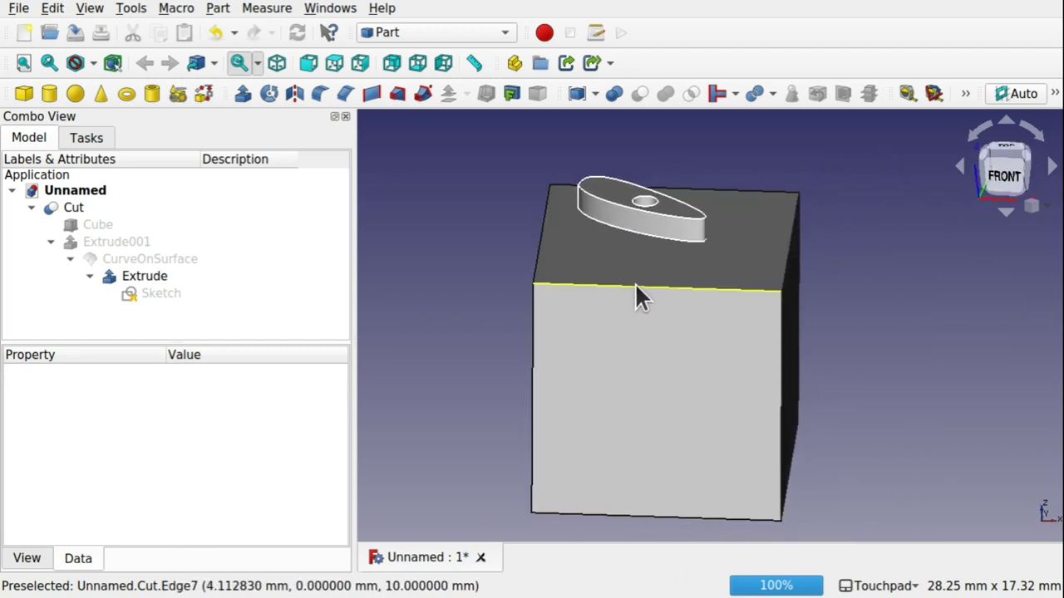
pyautogui.click(635, 288)
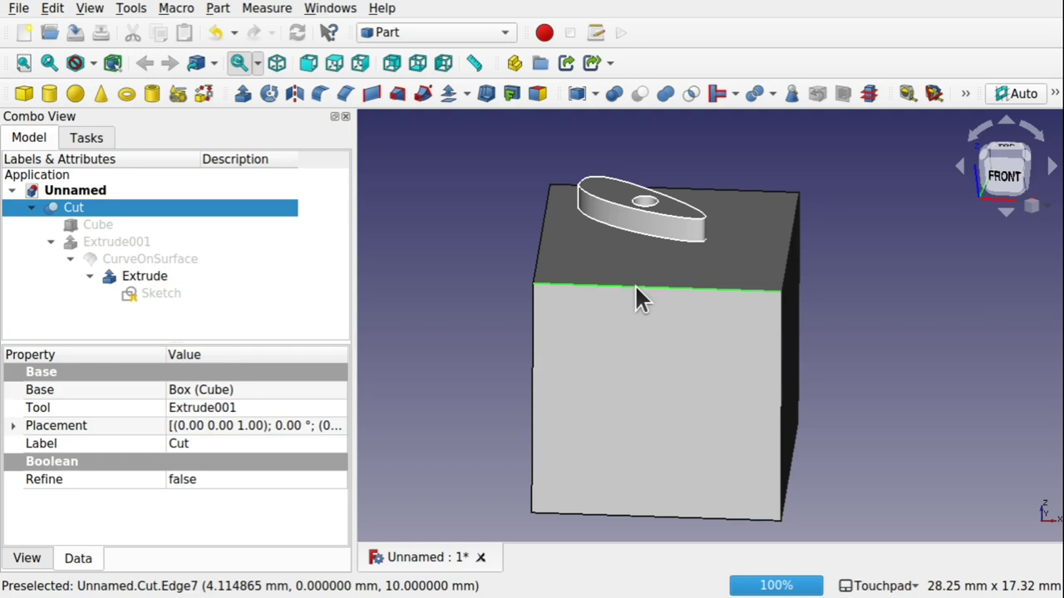
pyautogui.keyDown('ctrl'); pyautogui.click(654, 368); pyautogui.keyUp('ctrl')
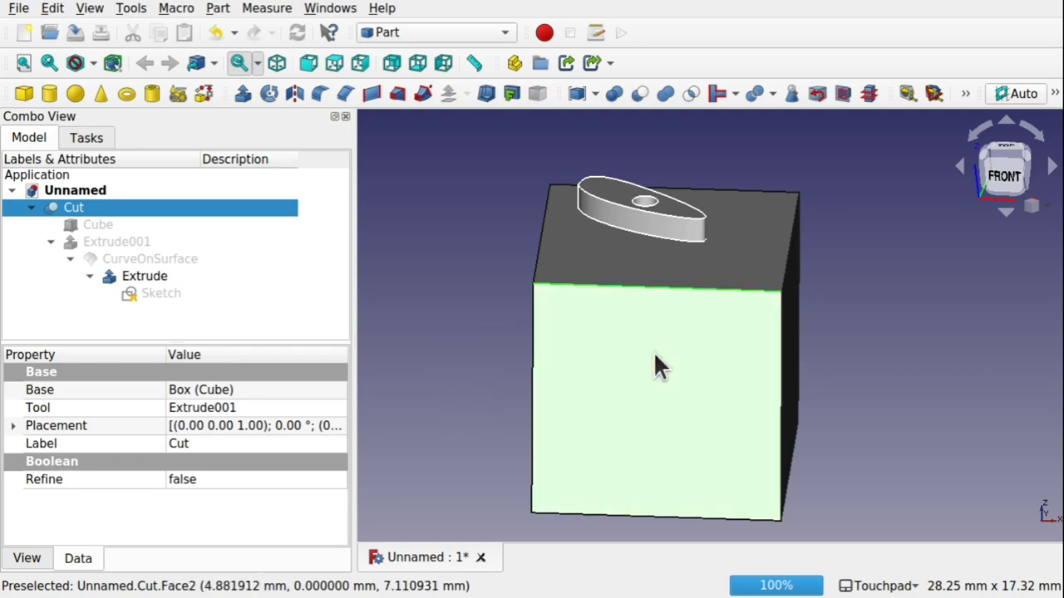
pyautogui.click(406, 33)
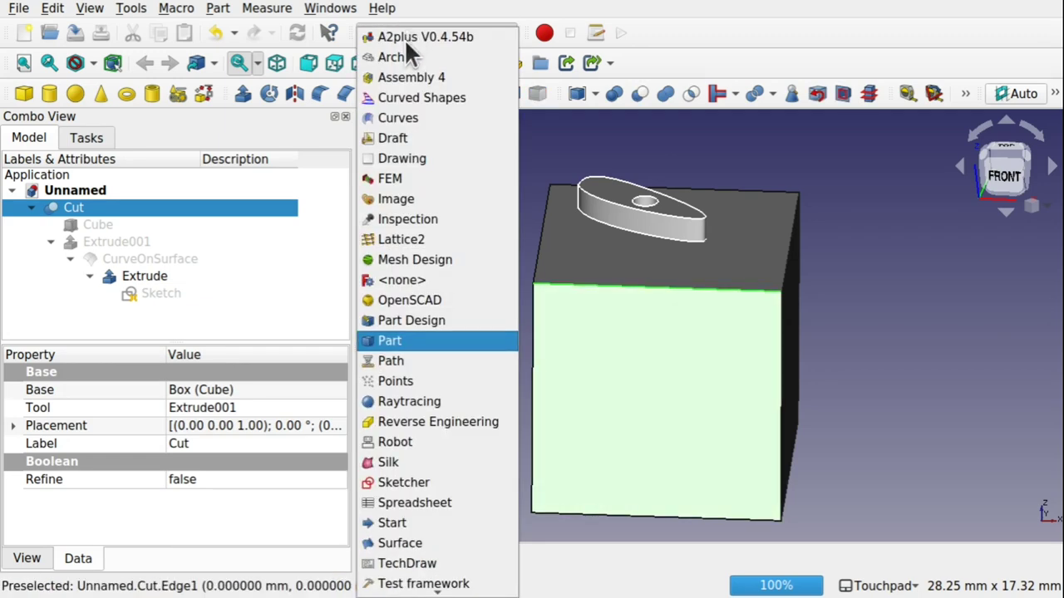
pyautogui.click(397, 121)
pyautogui.click(422, 227)
pyautogui.click(622, 286)
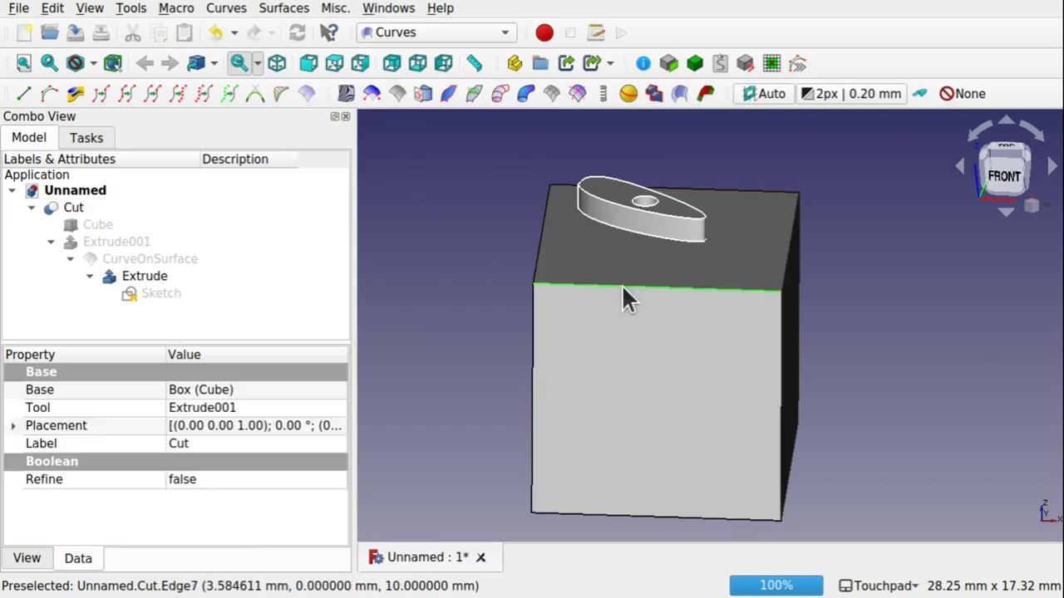
pyautogui.keyDown('ctrl'); pyautogui.click(604, 345); pyautogui.keyUp('ctrl')
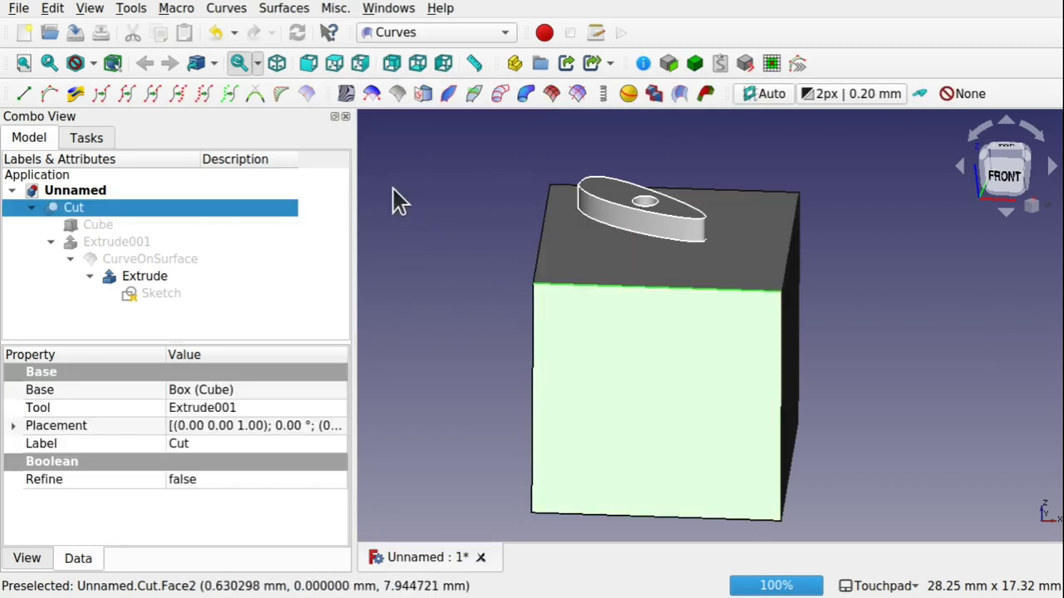
pyautogui.click(306, 93)
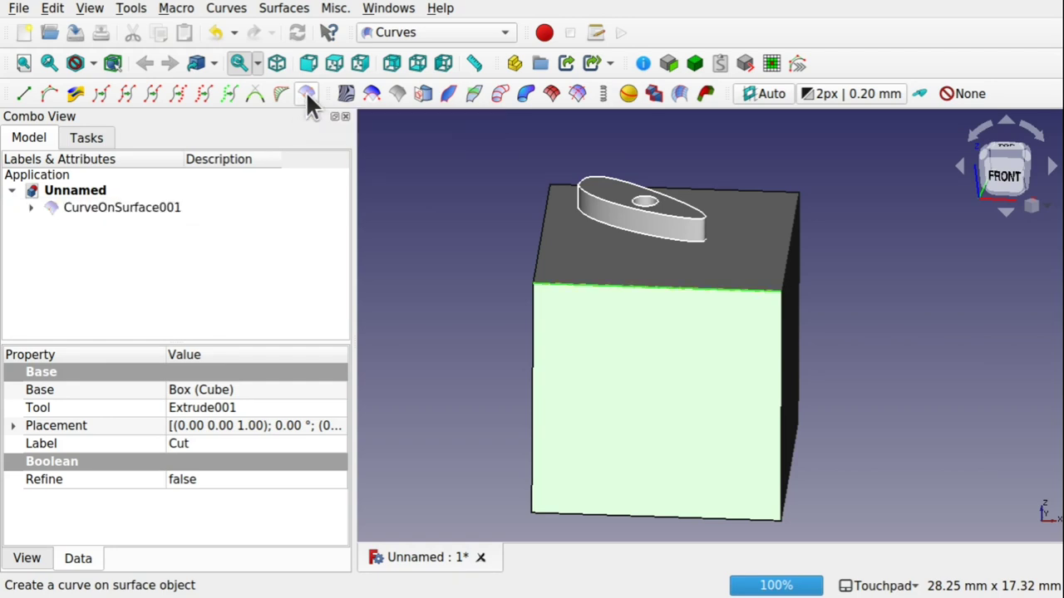
pyautogui.click(446, 283)
# - Set the output of CurveOnSurface001 to Binormal face
pyautogui.click(130, 209)
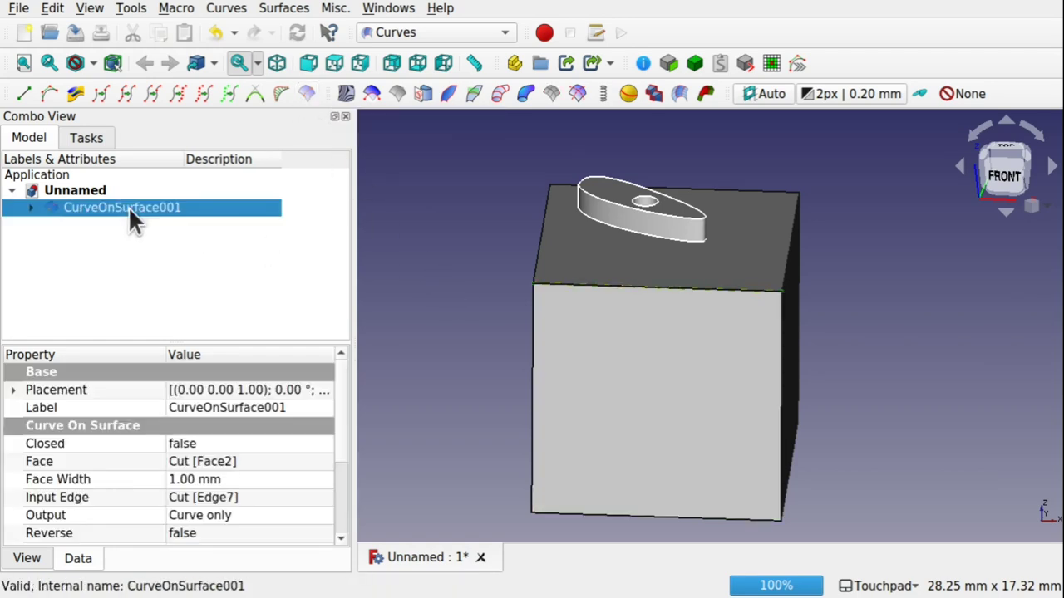
pyautogui.click(30, 207)
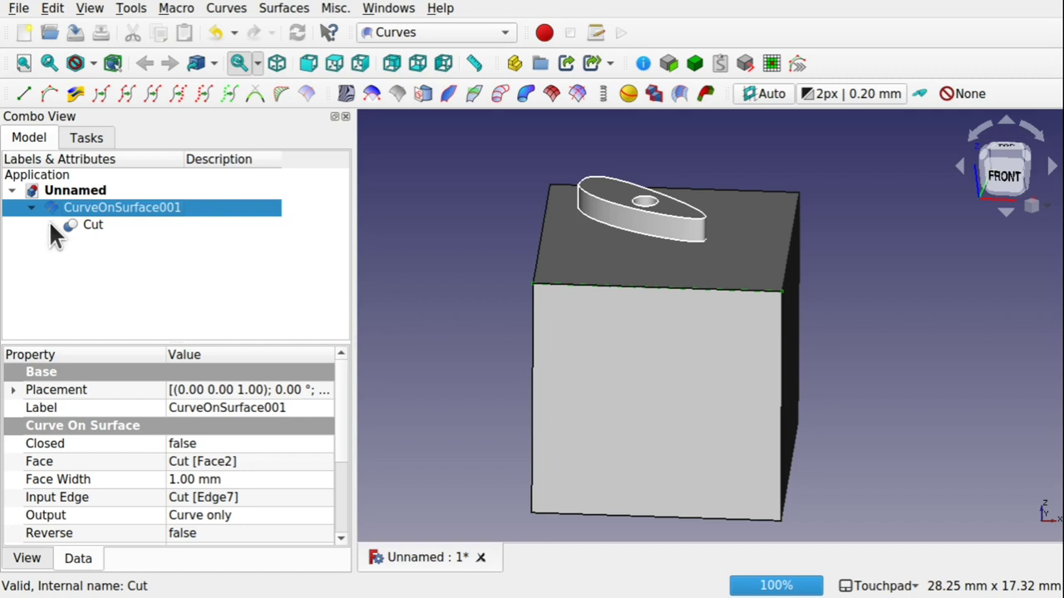
pyautogui.click(31, 207)
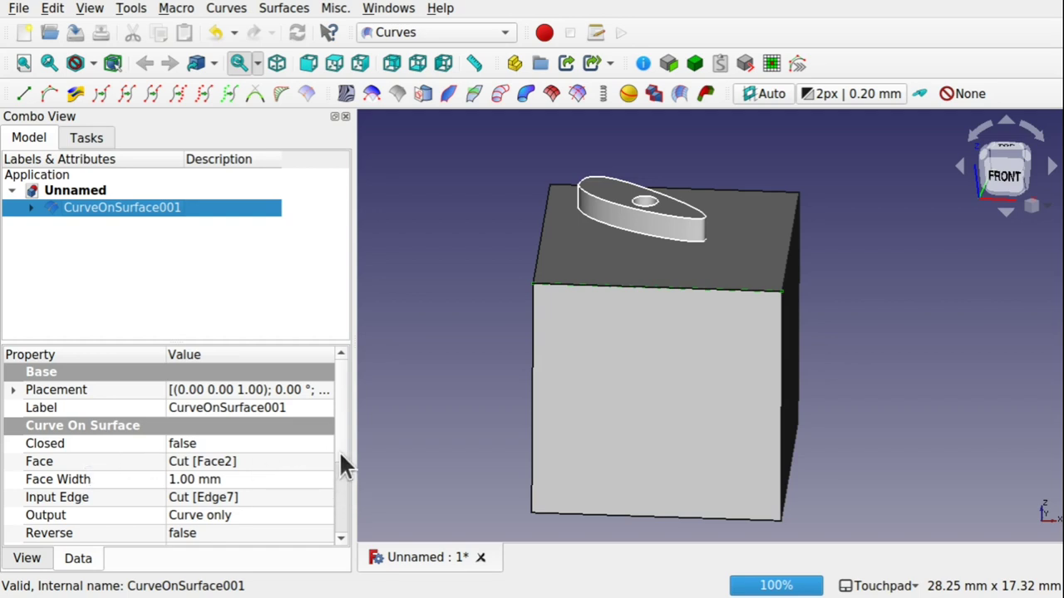
pyautogui.click(261, 514)
pyautogui.click(261, 515)
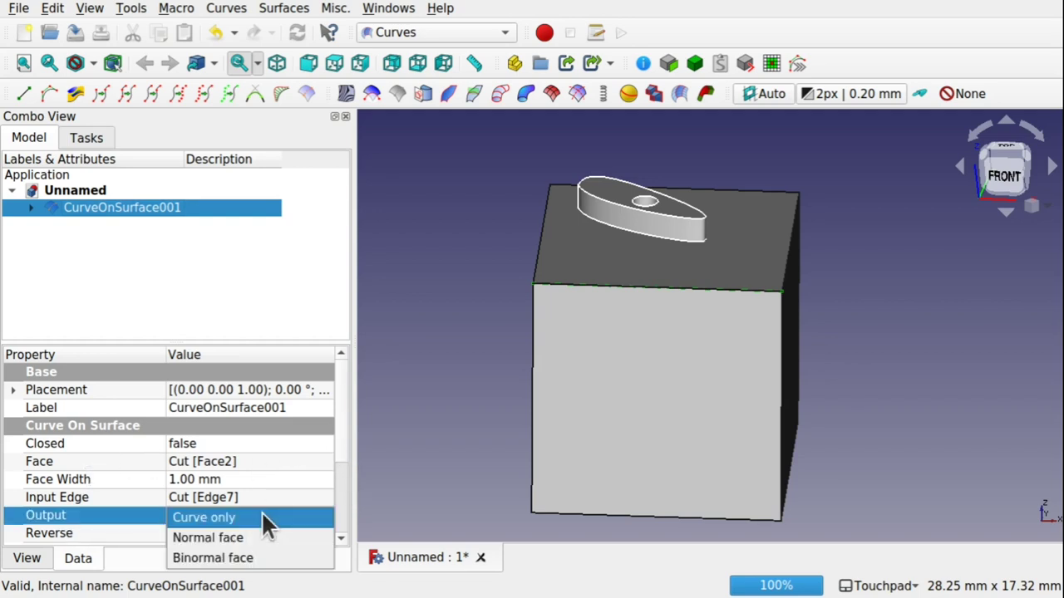
pyautogui.click(261, 565)
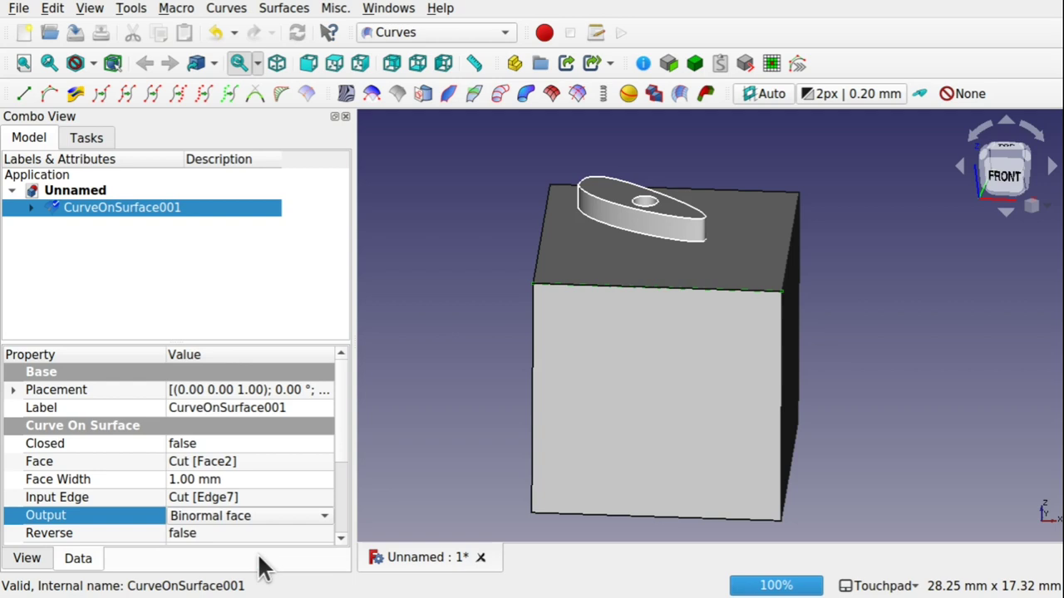
pyautogui.click(437, 455)
pyautogui.moveTo(637, 321)
pyautogui.mouseDown()
pyautogui.moveTo(598, 311)
pyautogui.moveTo(731, 309)
pyautogui.moveTo(657, 327)
pyautogui.mouseUp()
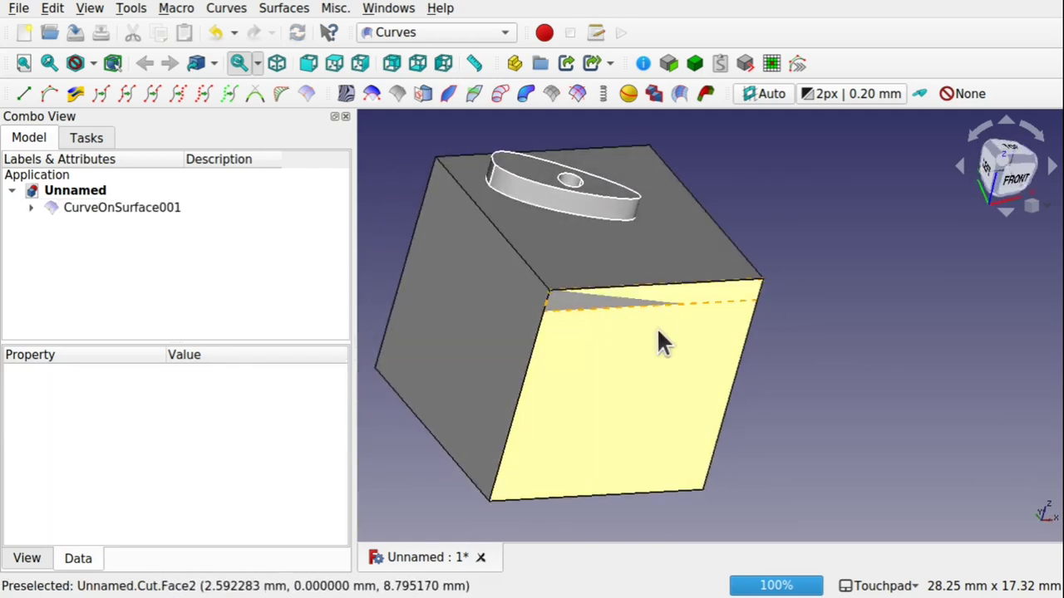
# - Set the face width of CurveOnSurface001 to 0.2 mm
pyautogui.click(157, 208)
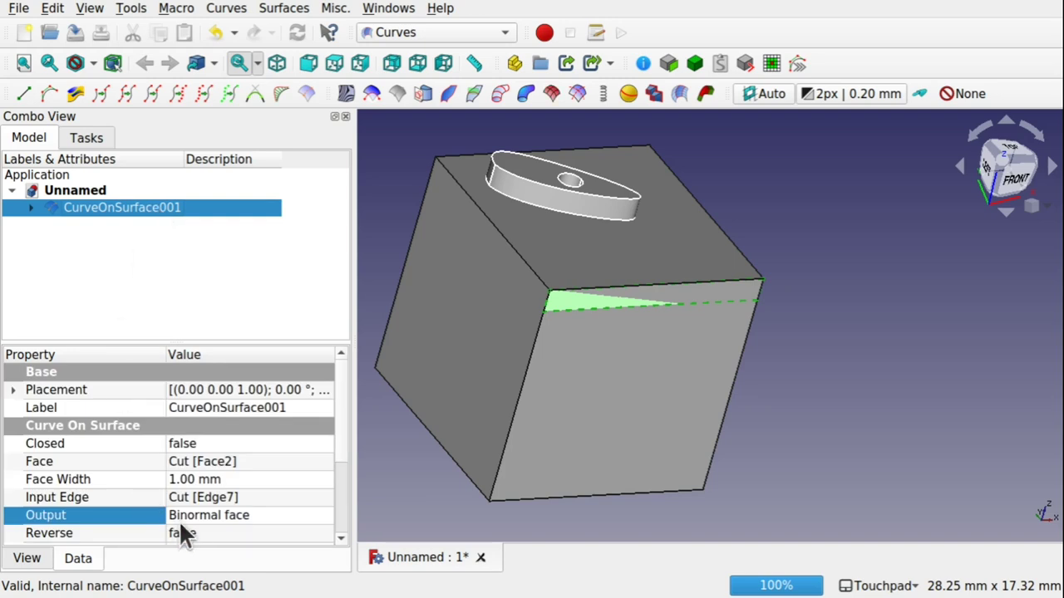
pyautogui.click(229, 480)
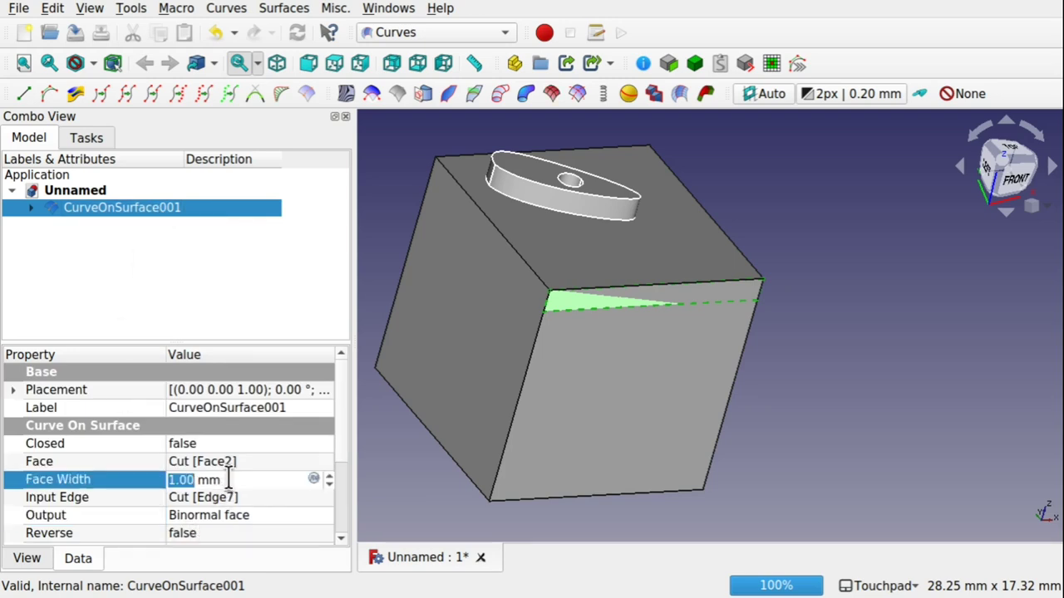
pyautogui.write('0.')
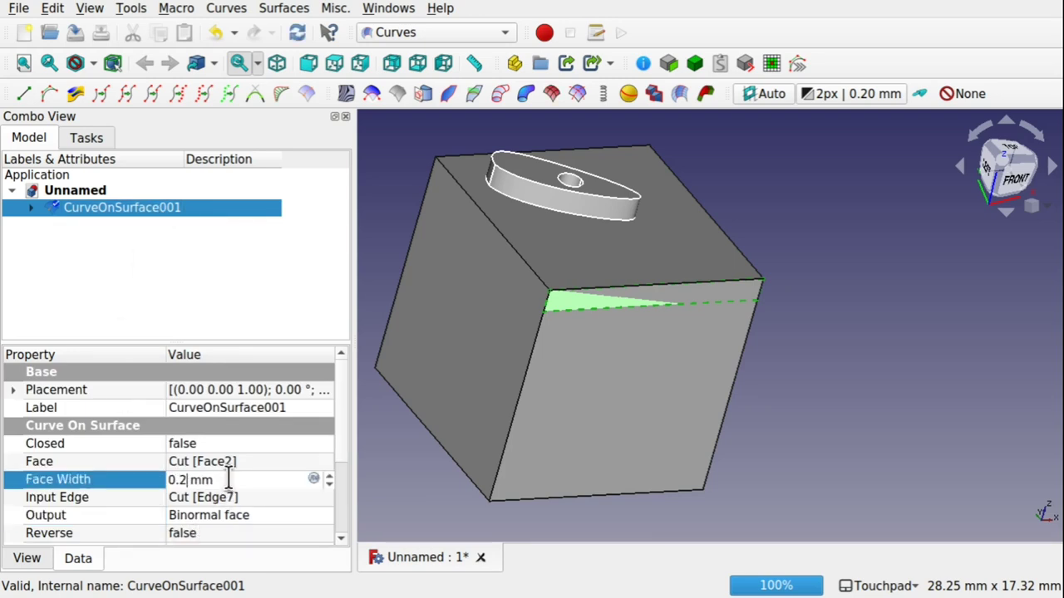
pyautogui.write('2')
pyautogui.press('Return')
pyautogui.click(945, 401)
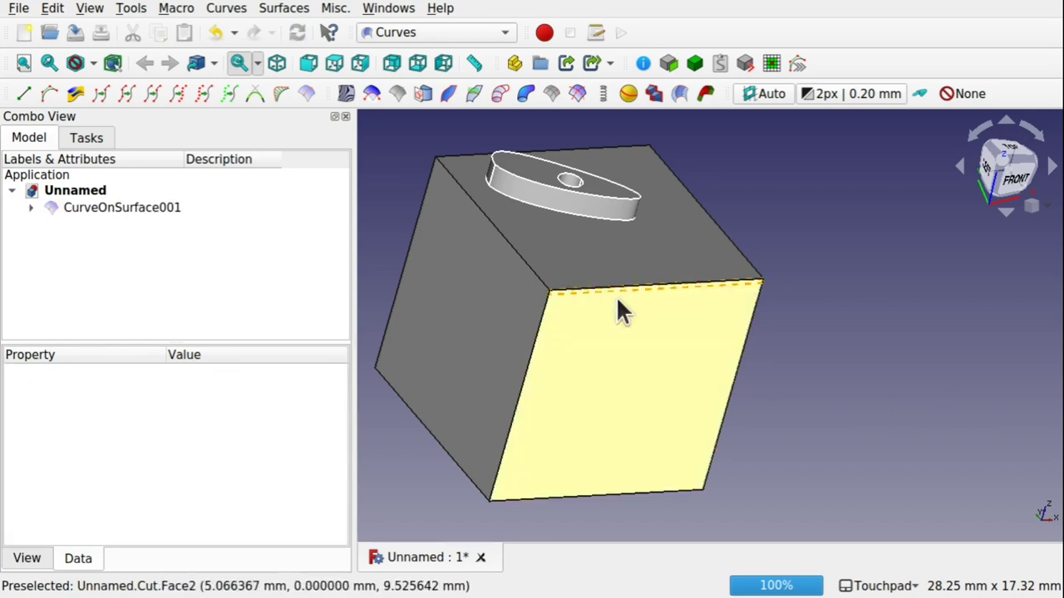
# - Switch to the Part workbench, extrude CurveOnSurface001 by 0.25 mm in the custom Y direction, and select the resulting extrusion
pyautogui.click(152, 215)
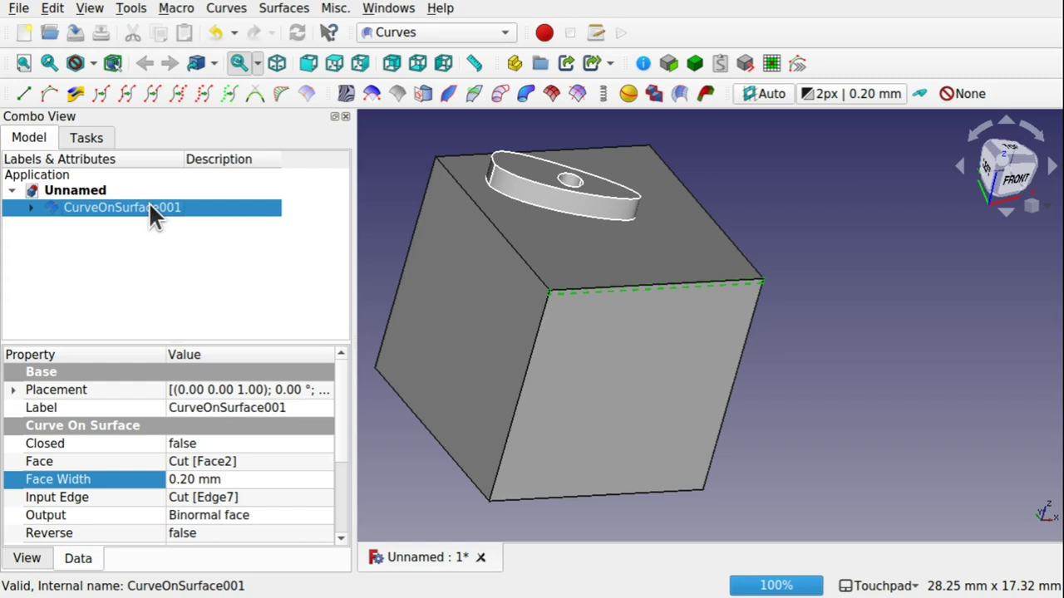
pyautogui.click(439, 32)
pyautogui.click(390, 341)
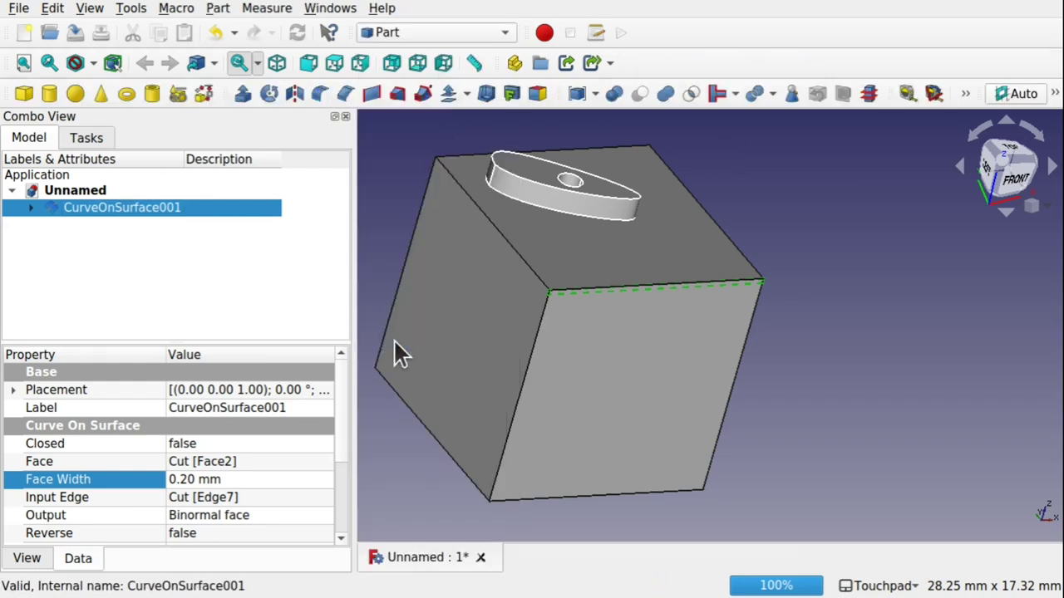
pyautogui.click(927, 453)
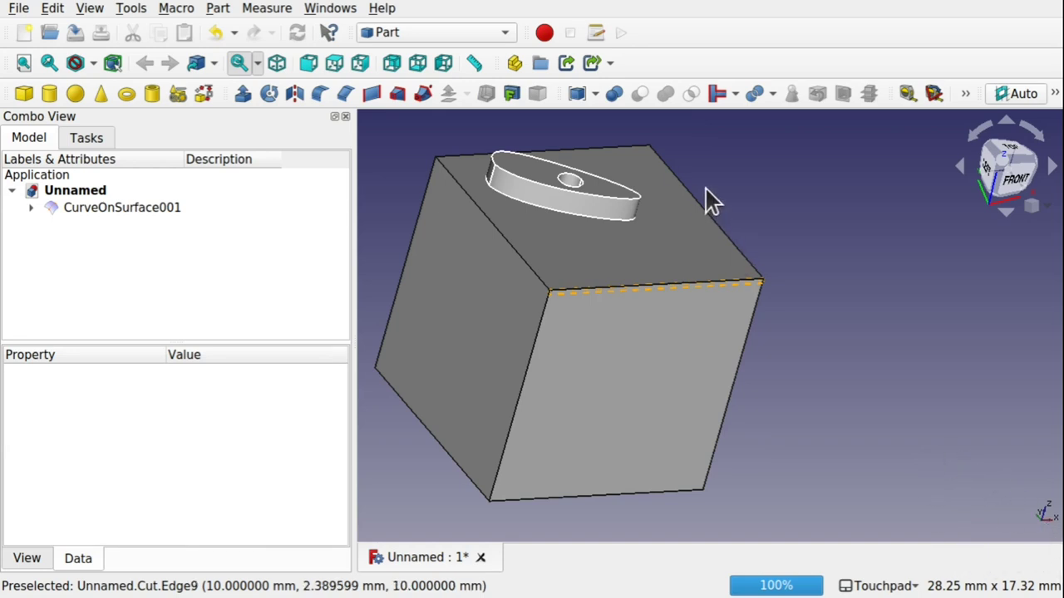
pyautogui.click(103, 211)
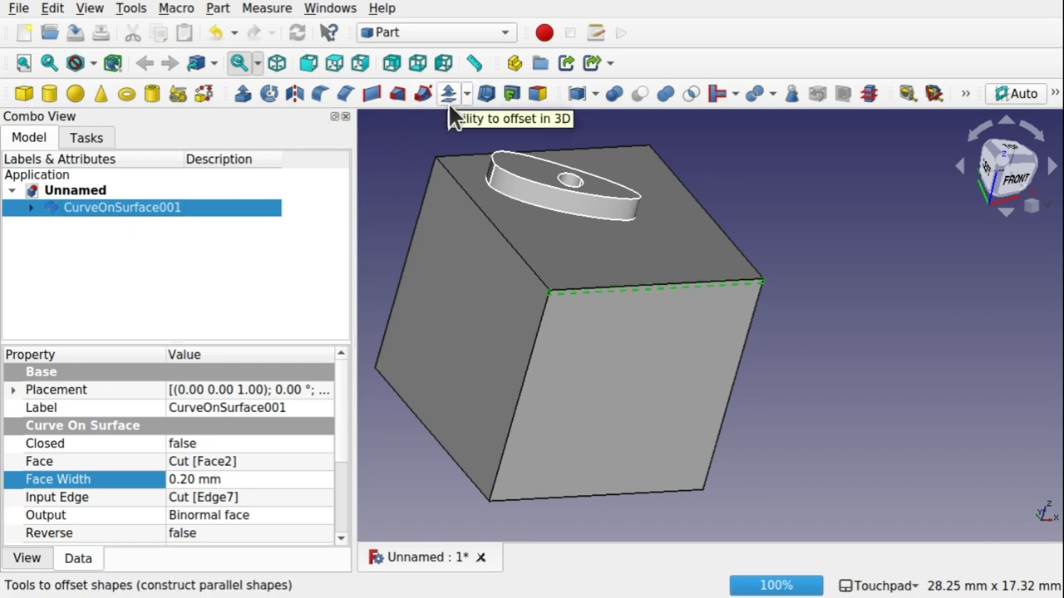
pyautogui.click(244, 93)
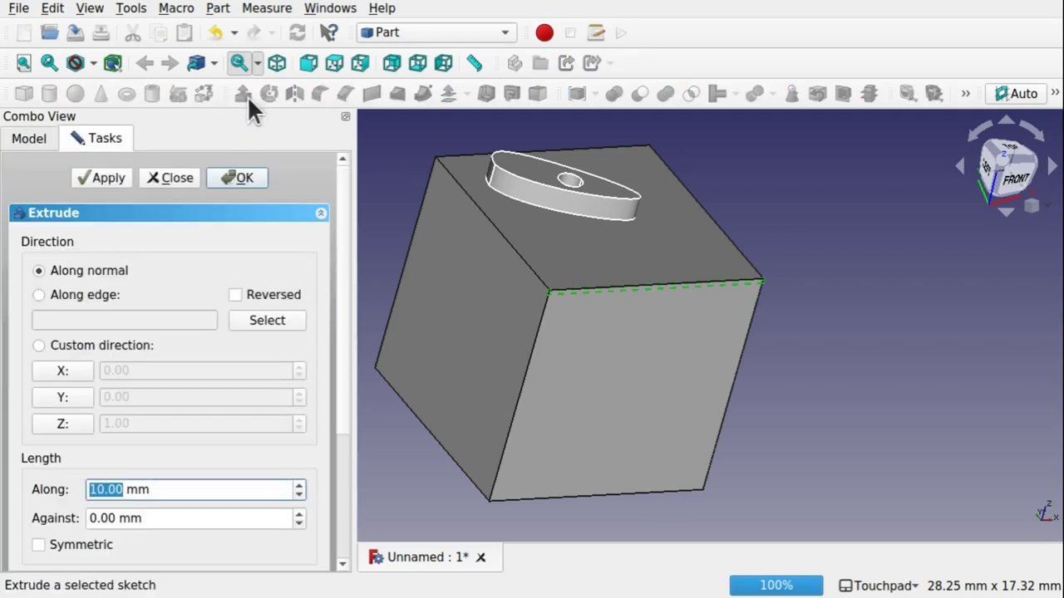
pyautogui.click(73, 397)
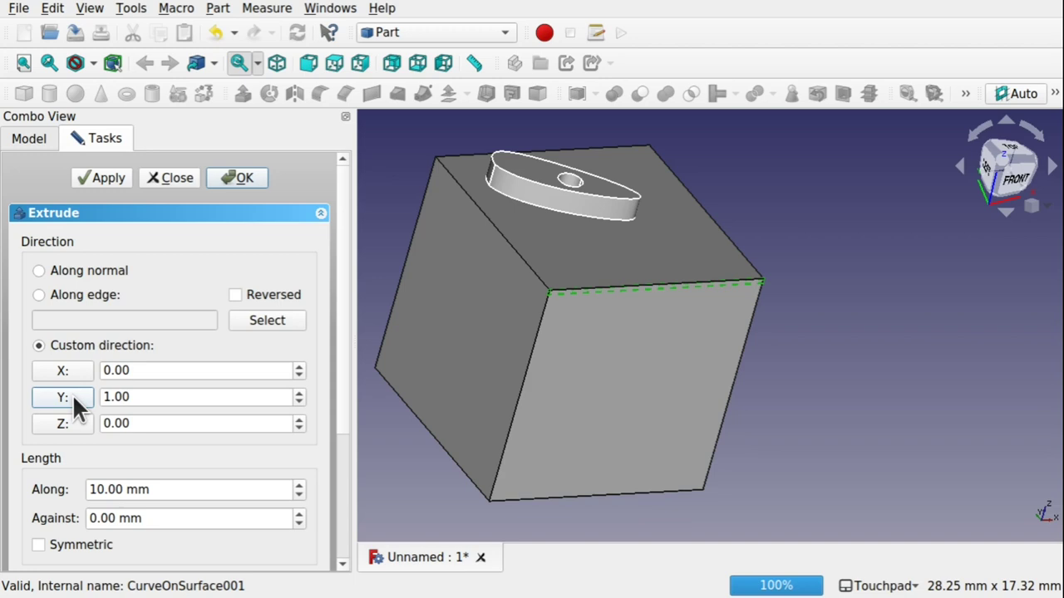
pyautogui.click(116, 488)
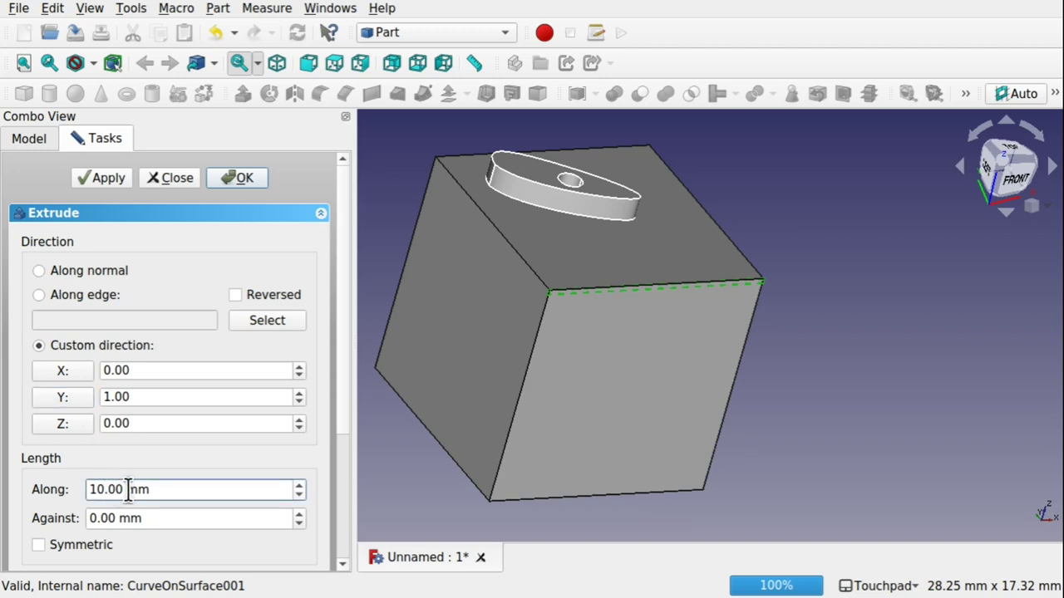
pyautogui.moveTo(128, 489); pyautogui.dragTo(36, 491)
pyautogui.write('0.')
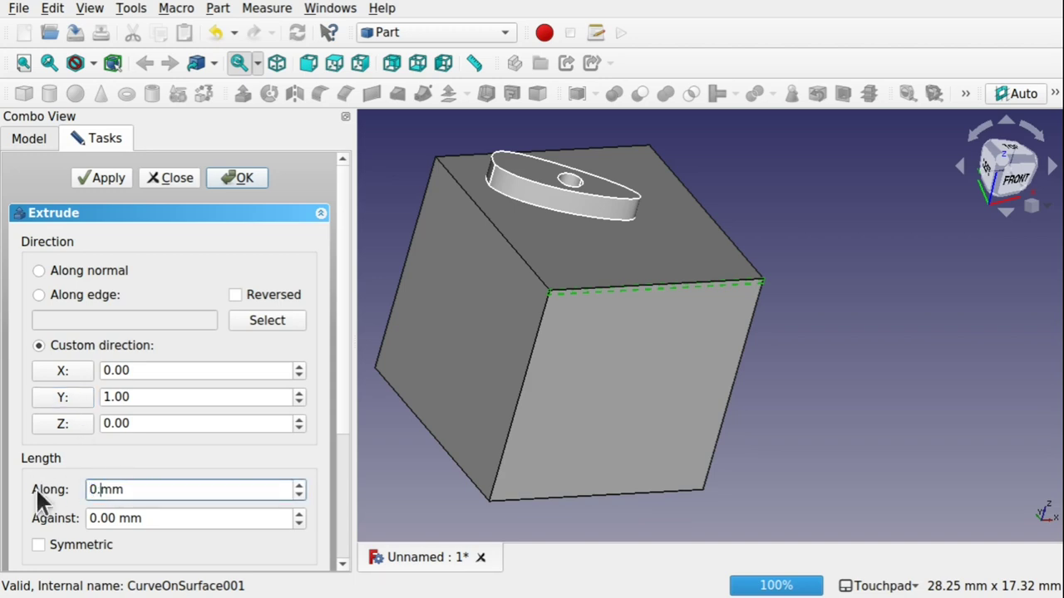
pyautogui.write('2')
pyautogui.press('Return')
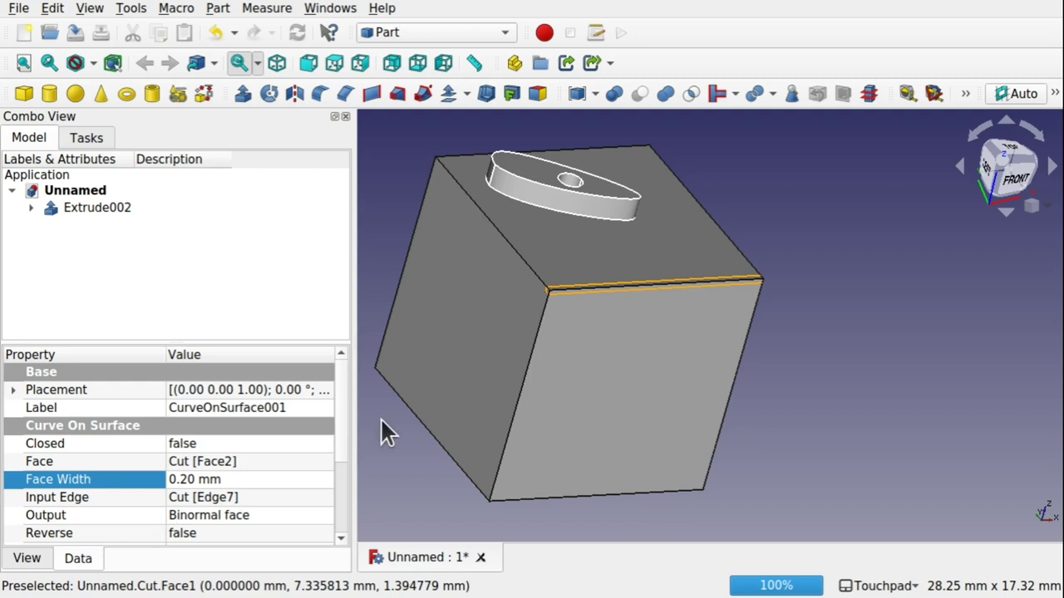
pyautogui.click(93, 209)
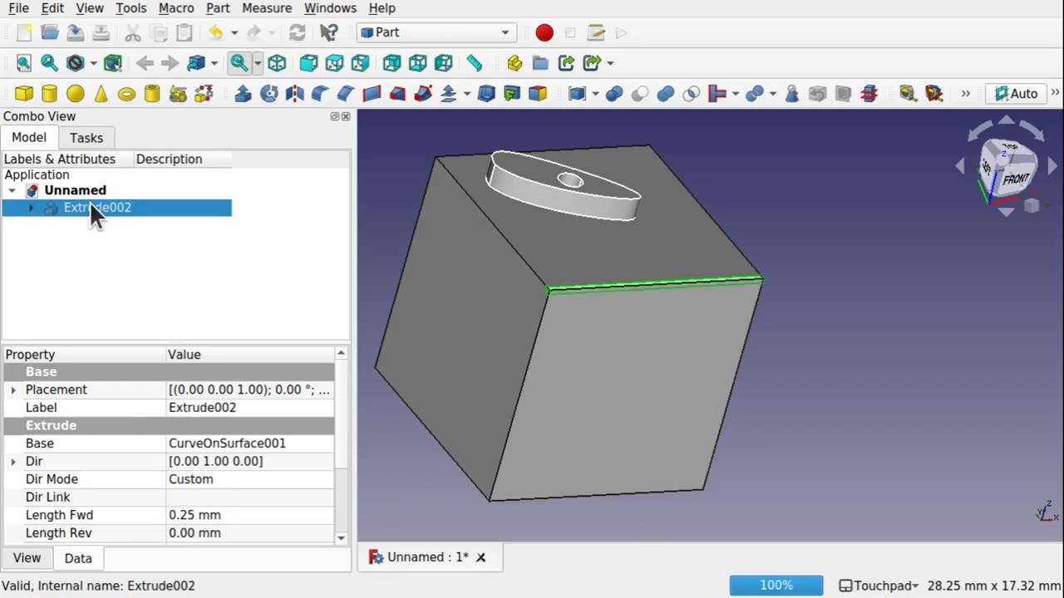
# - Set the forward length of Extrude002 to 0 mm and its reverse length to 0.25 mm
pyautogui.click(195, 516)
pyautogui.write('0')
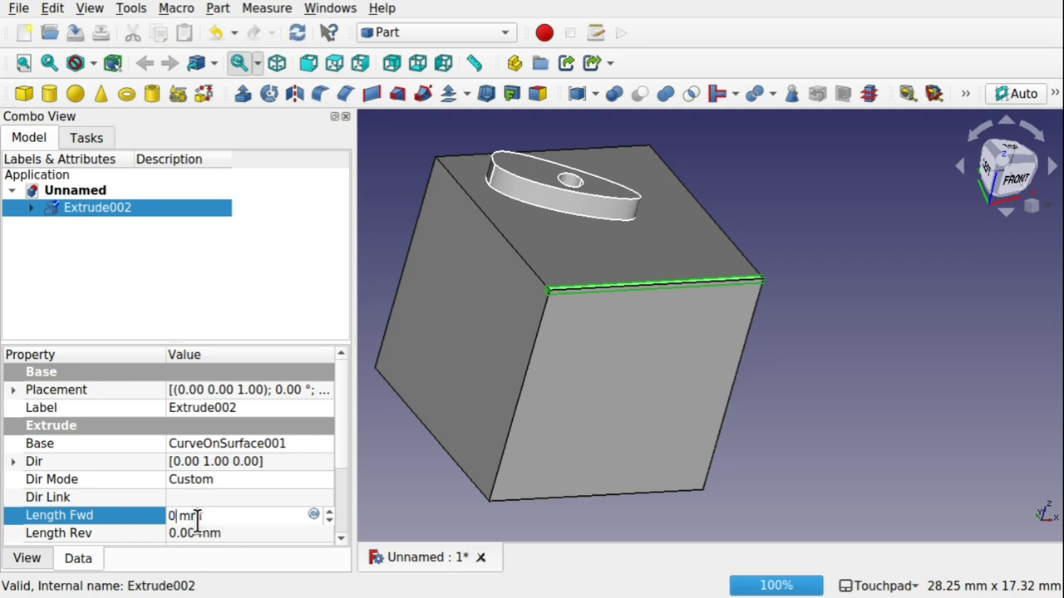
pyautogui.click(179, 533)
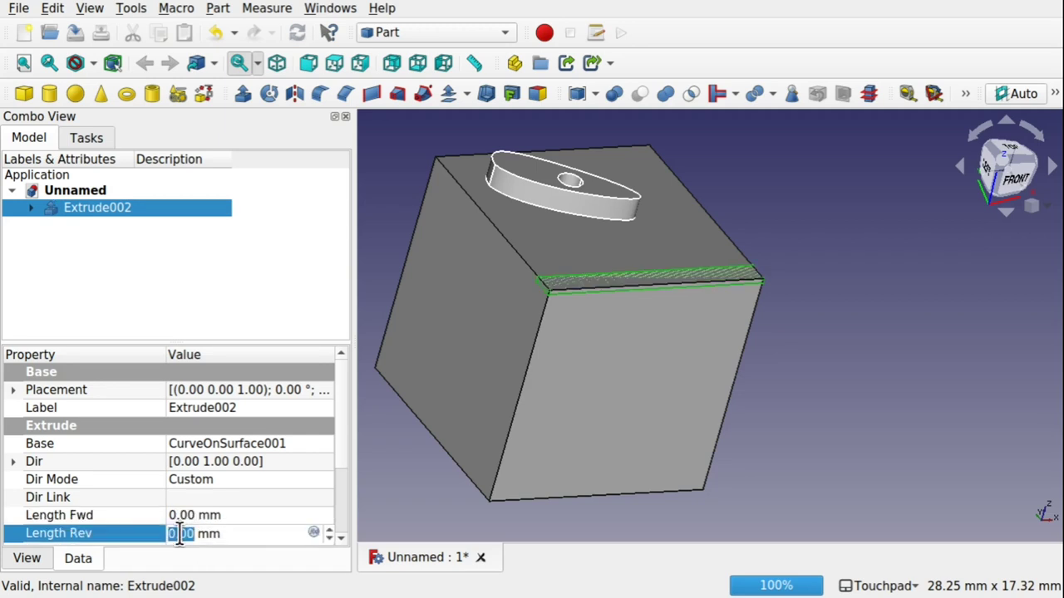
pyautogui.write('0.25')
pyautogui.press('Return')
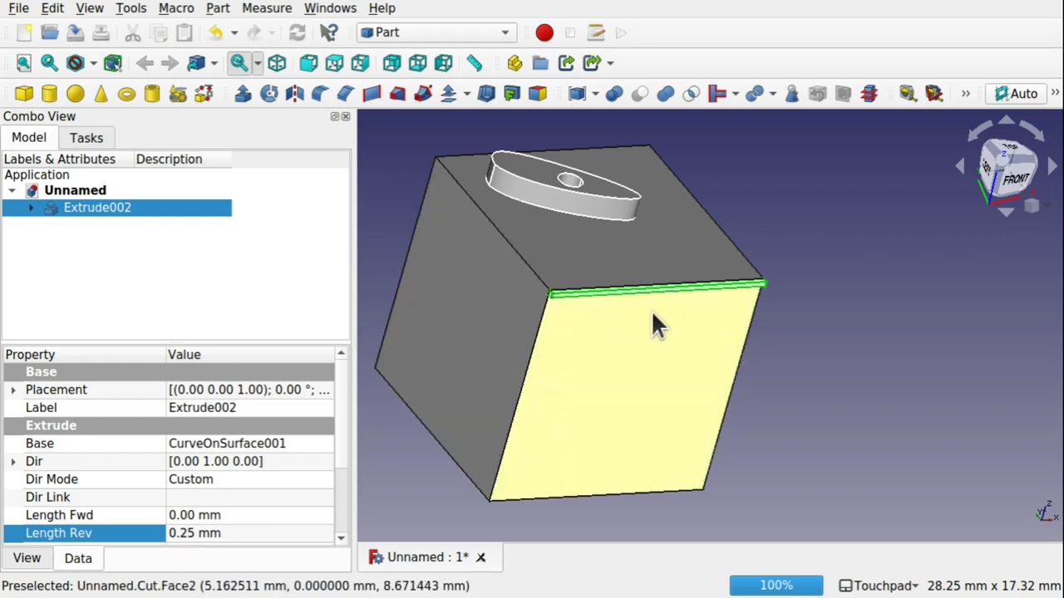
# - Fillet the outer upper long edge of the Extrude002 strip with a 0.1 mm radius
pyautogui.keyDown('alt'); pyautogui.moveTo(651, 310); pyautogui.dragTo(706, 319); pyautogui.keyUp('alt')
pyautogui.scroll(3, 650, 295)
pyautogui.keyDown('alt'); pyautogui.moveTo(649, 289); pyautogui.dragTo(736, 285); pyautogui.keyUp('alt')
pyautogui.click(735, 288)
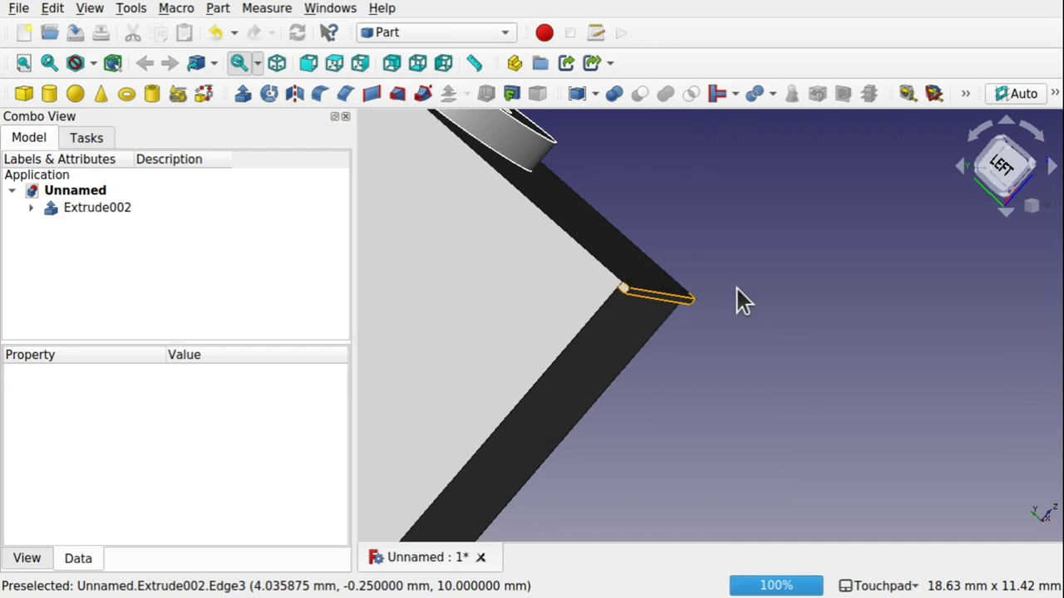
pyautogui.click(680, 308)
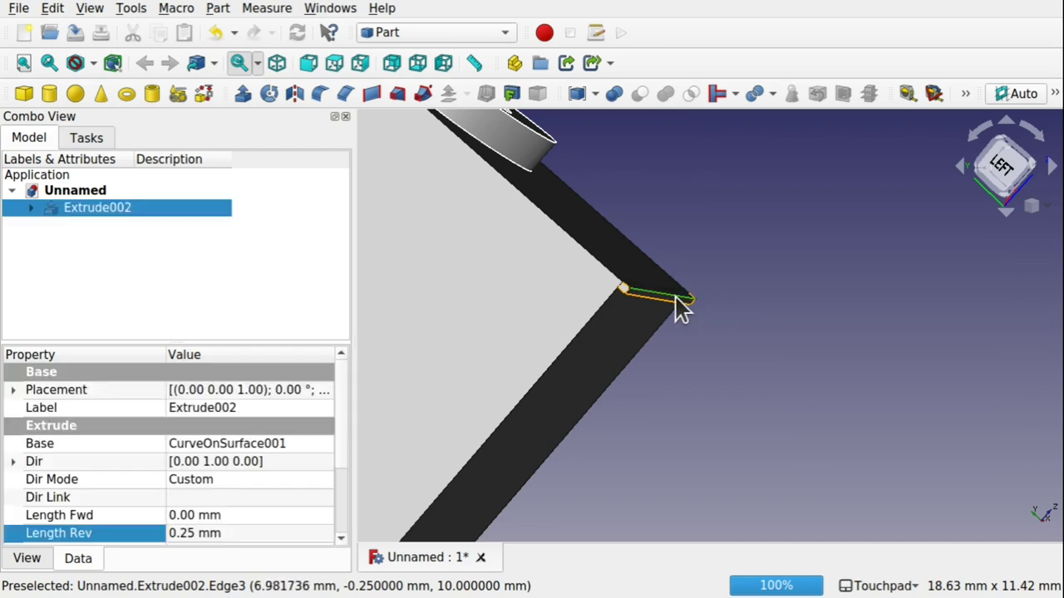
pyautogui.scroll(5, 680, 307)
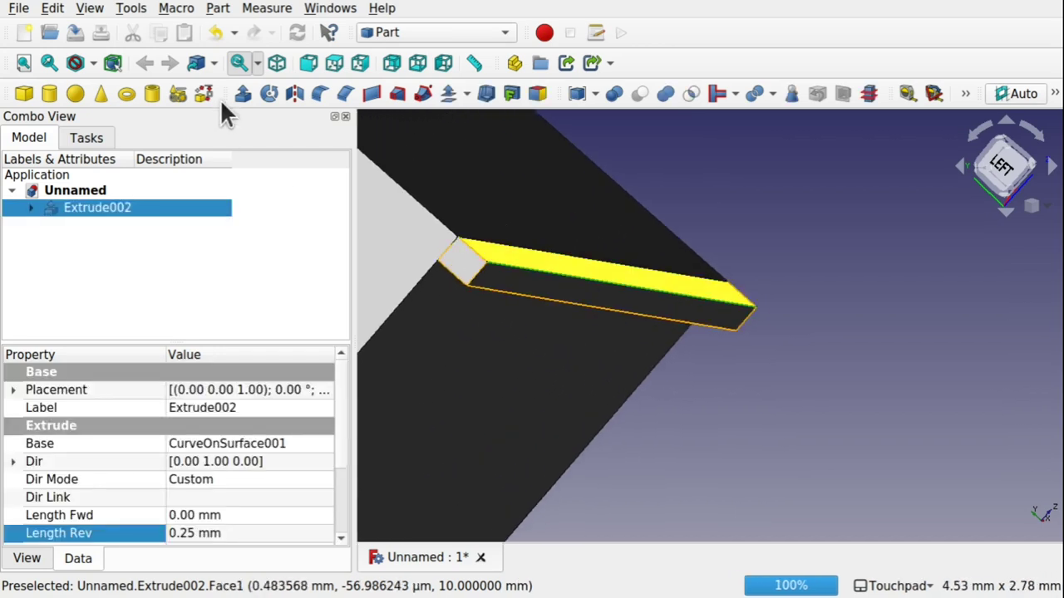
pyautogui.click(318, 94)
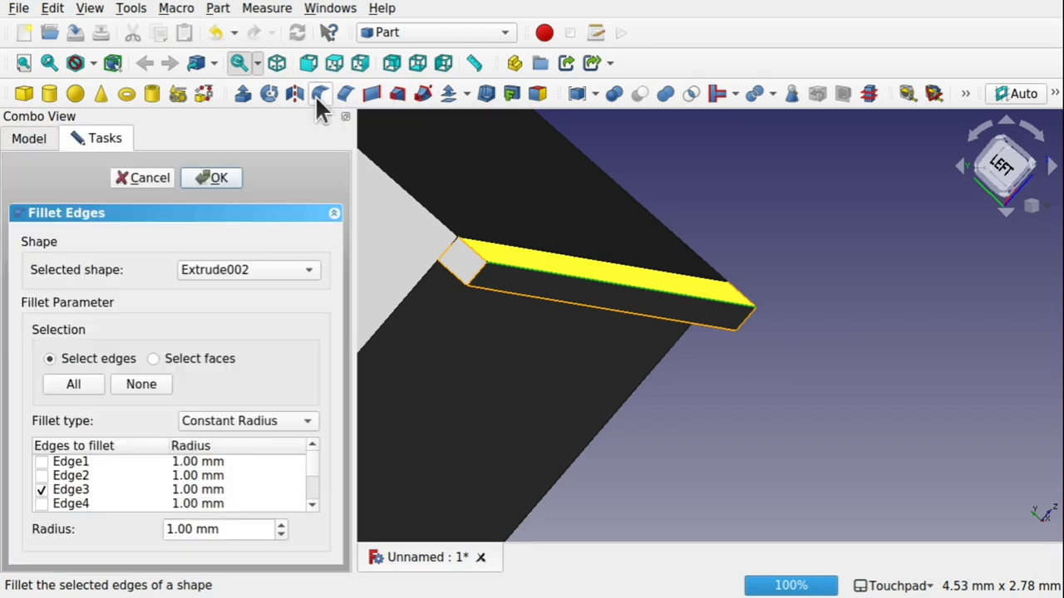
pyautogui.doubleClick(192, 528)
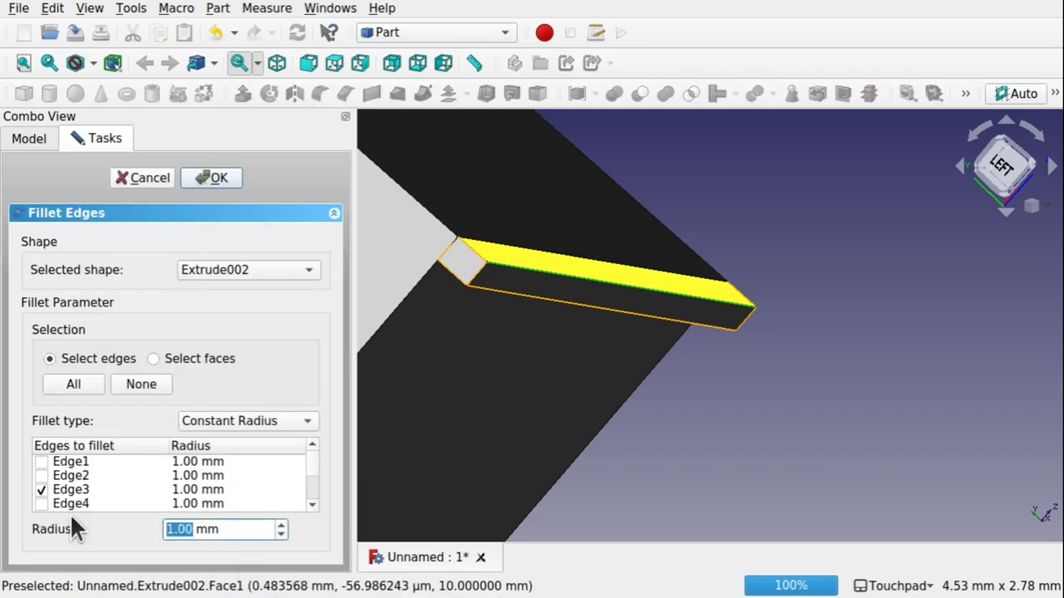
pyautogui.write('0.1')
pyautogui.press('Return')
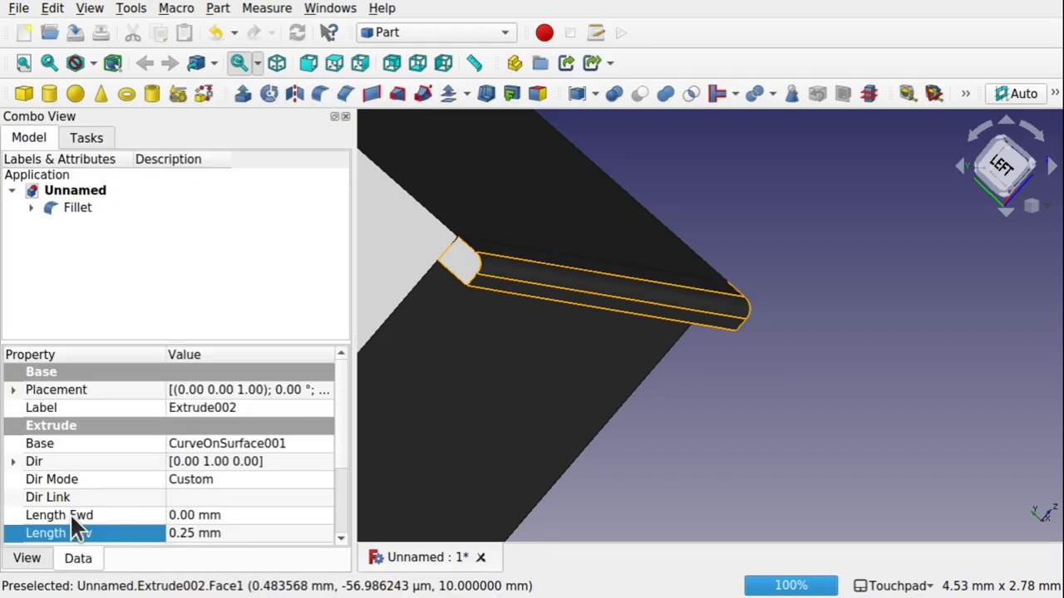
# - Switch to the Sketcher workbench and create a new sketch on the XY plane
pyautogui.moveTo(689, 299); pyautogui.dragTo(635, 314, button='middle')
pyautogui.scroll(-4, 728, 344)
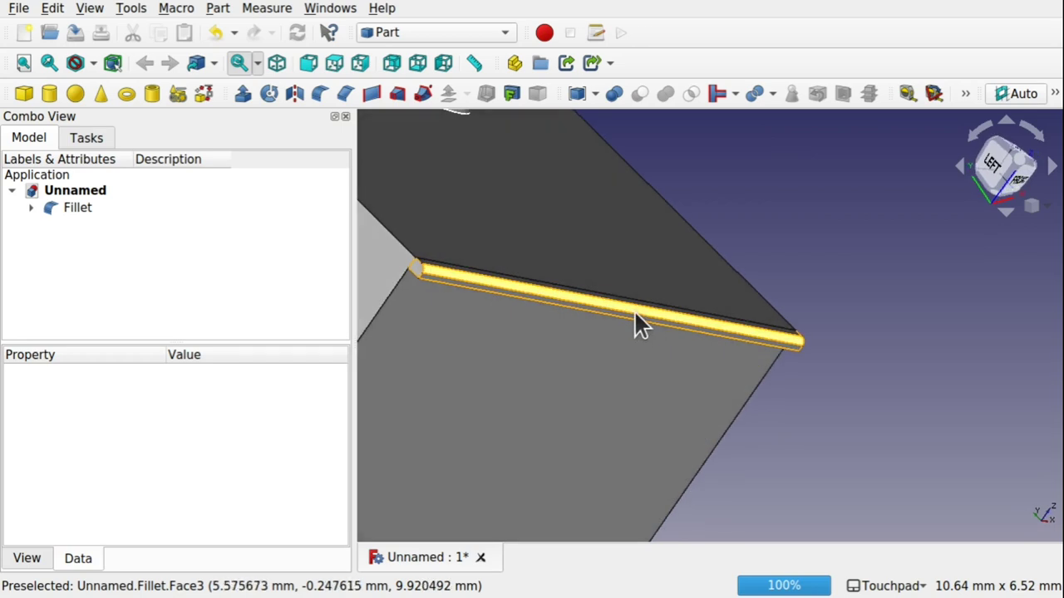
pyautogui.scroll(-4, 861, 276)
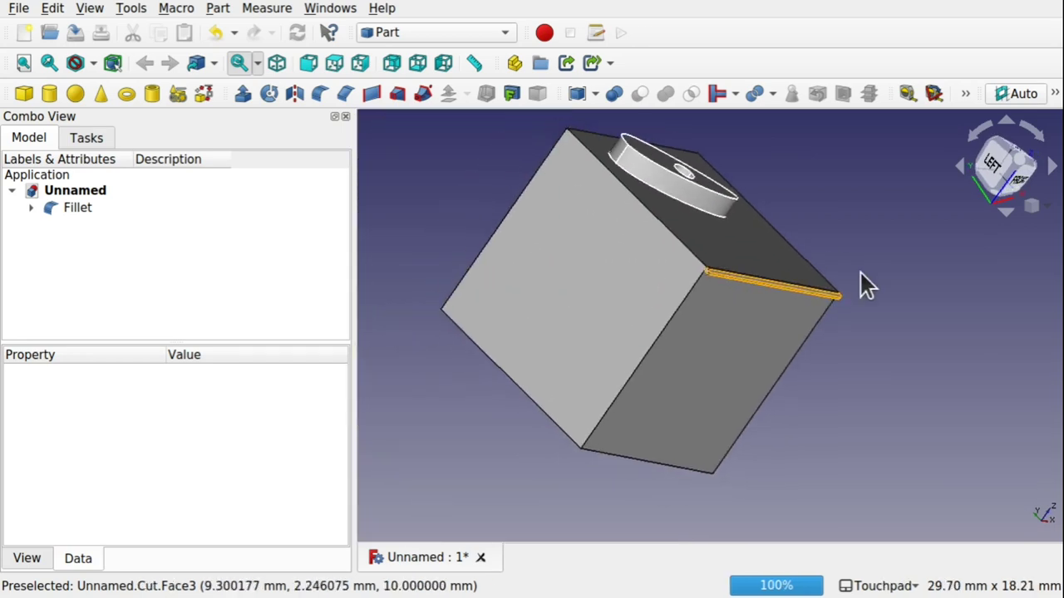
pyautogui.scroll(-2, 861, 274)
pyautogui.moveTo(862, 274); pyautogui.dragTo(812, 311, button='middle')
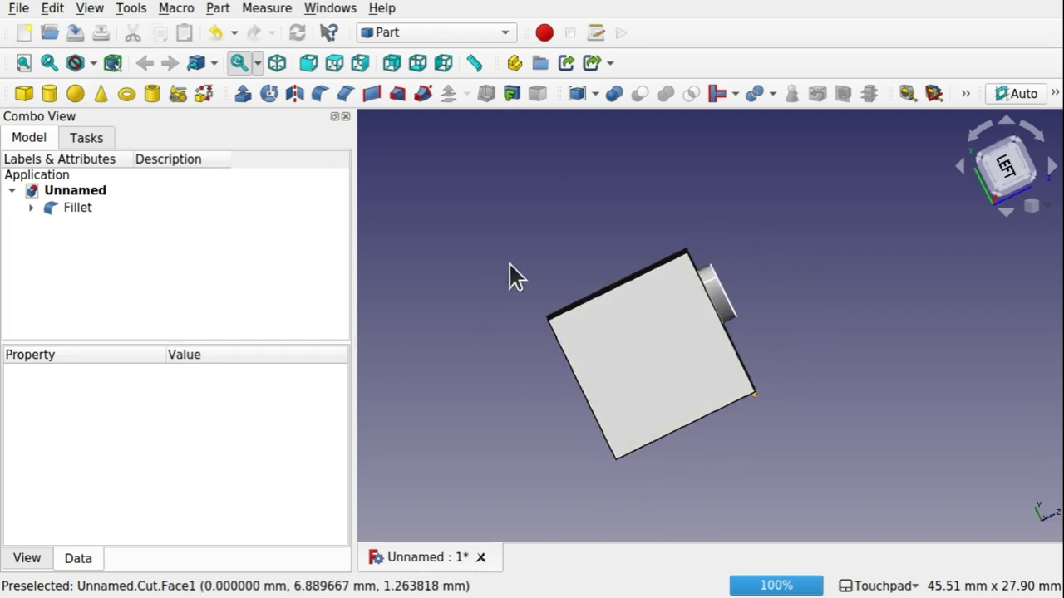
pyautogui.click(440, 33)
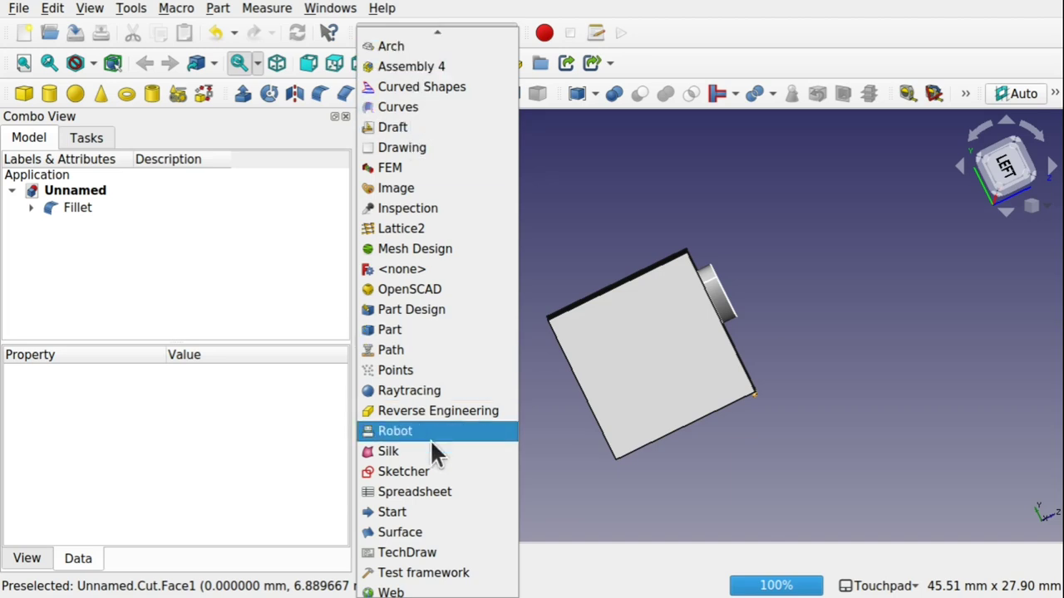
pyautogui.click(428, 471)
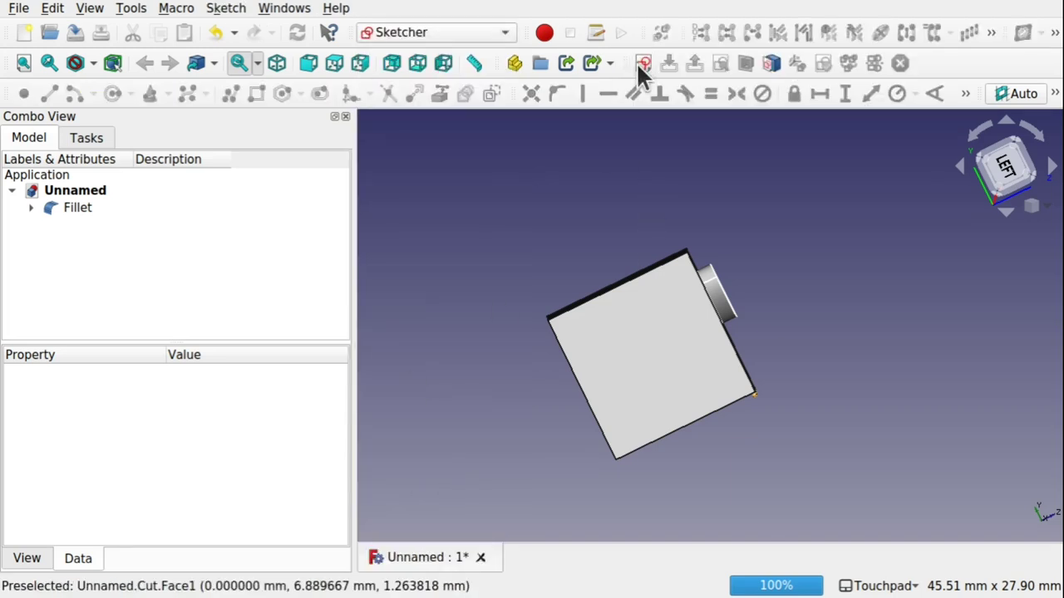
pyautogui.click(637, 63)
pyautogui.click(594, 396)
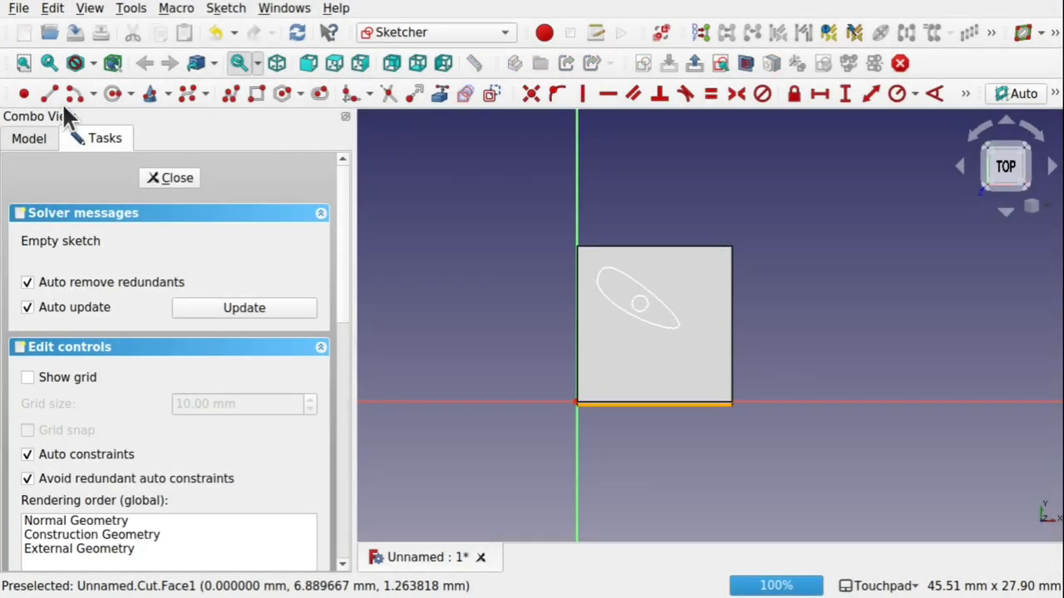
# - Sketch an open S-shaped B-spline with six control points crossing the cube from above to below, and close the sketch
pyautogui.click(196, 94)
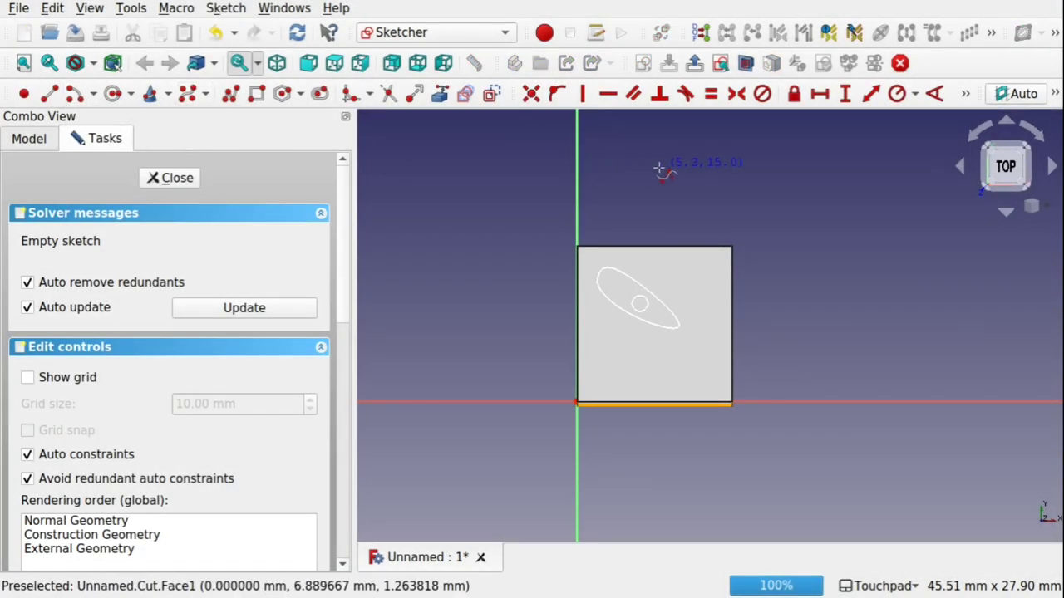
pyautogui.click(659, 168)
pyautogui.click(462, 254)
pyautogui.click(738, 476)
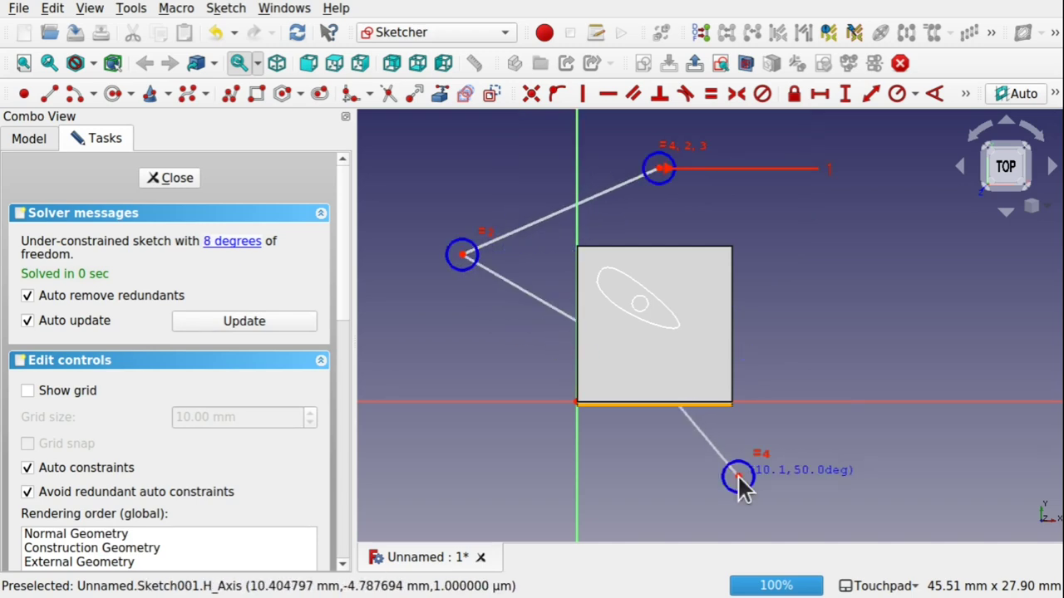
pyautogui.click(648, 504)
pyautogui.click(505, 490)
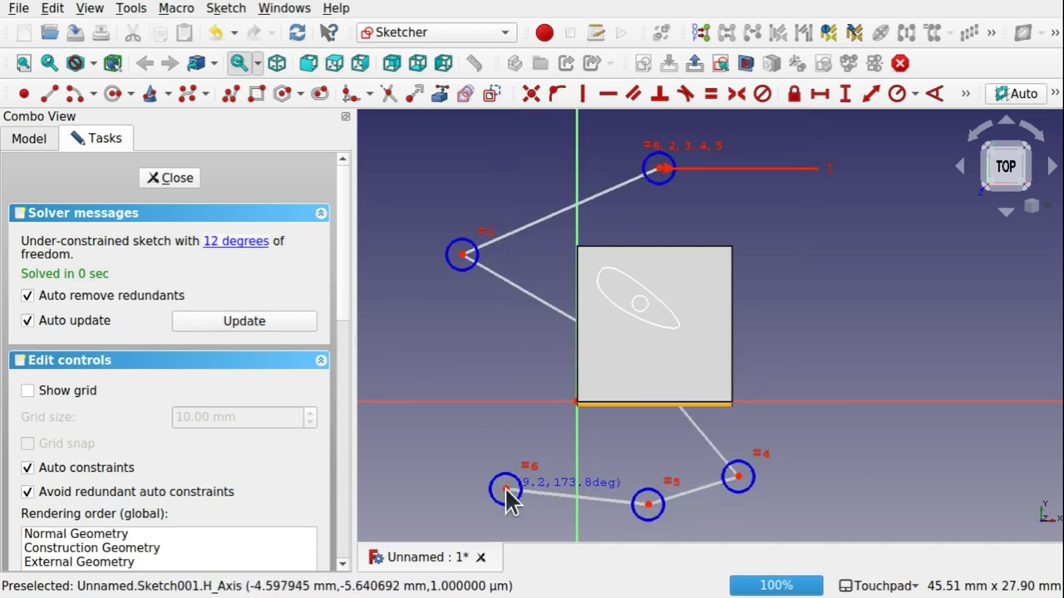
pyautogui.rightClick(509, 499)
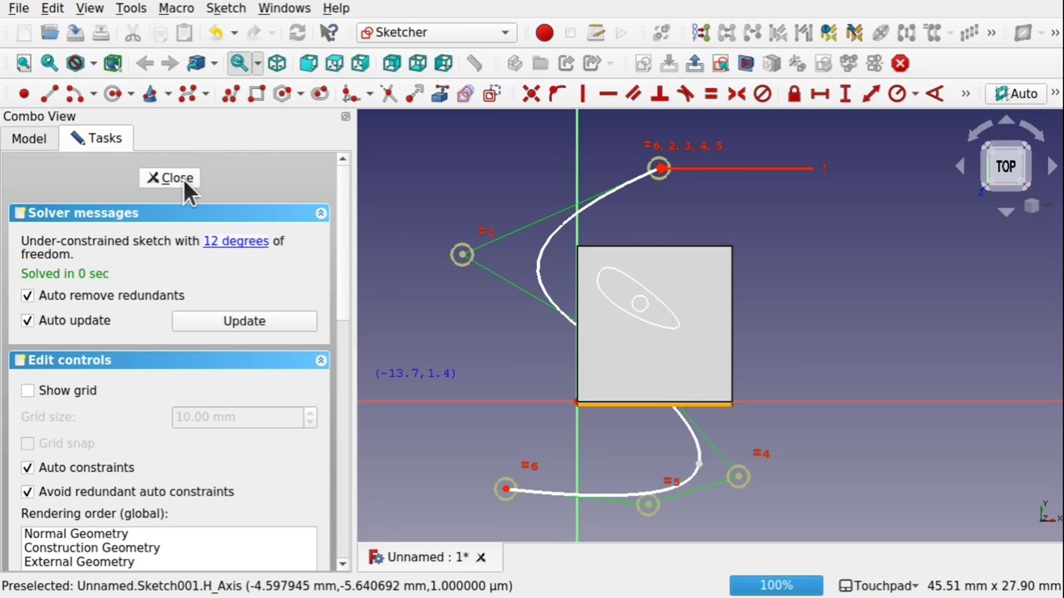
pyautogui.click(174, 178)
# - Set the x position of Sketch001's placement to 3 mm so the curve crosses the cube's bottom face
pyautogui.keyDown('alt'); pyautogui.moveTo(515, 400); pyautogui.dragTo(717, 280); pyautogui.keyUp('alt')
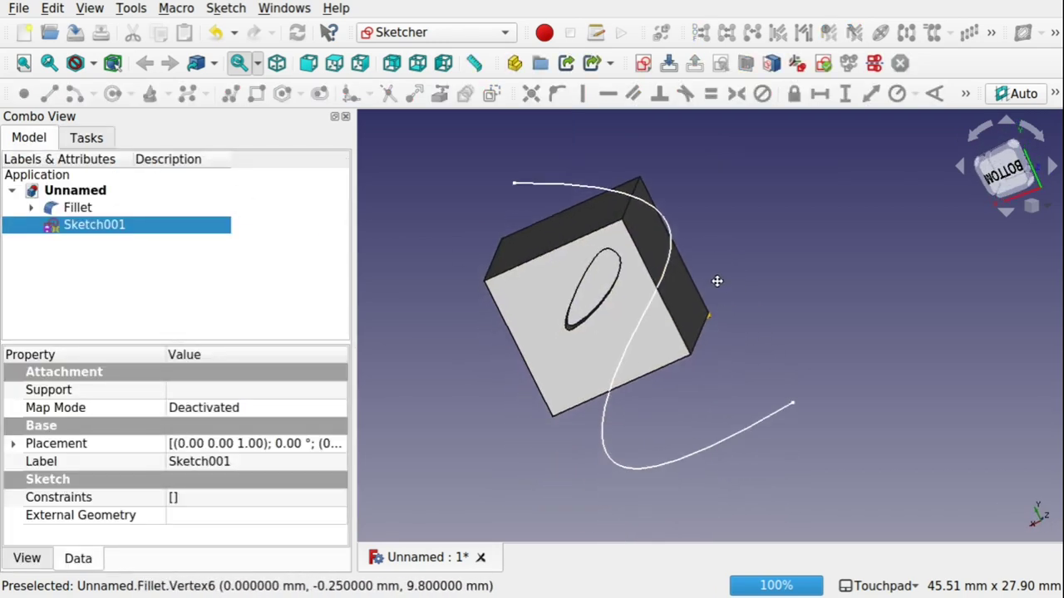
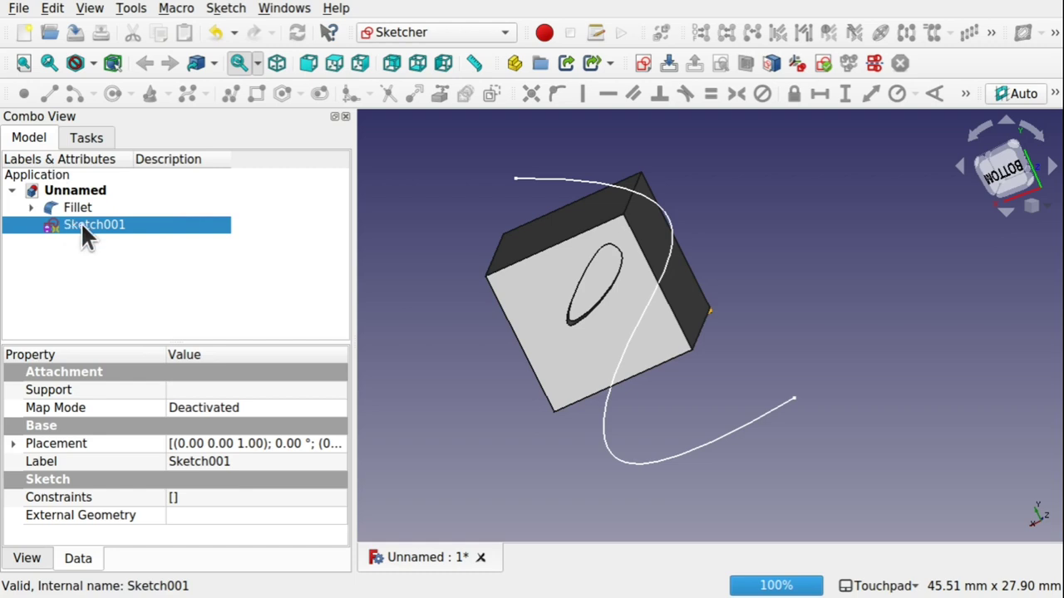
pyautogui.click(12, 445)
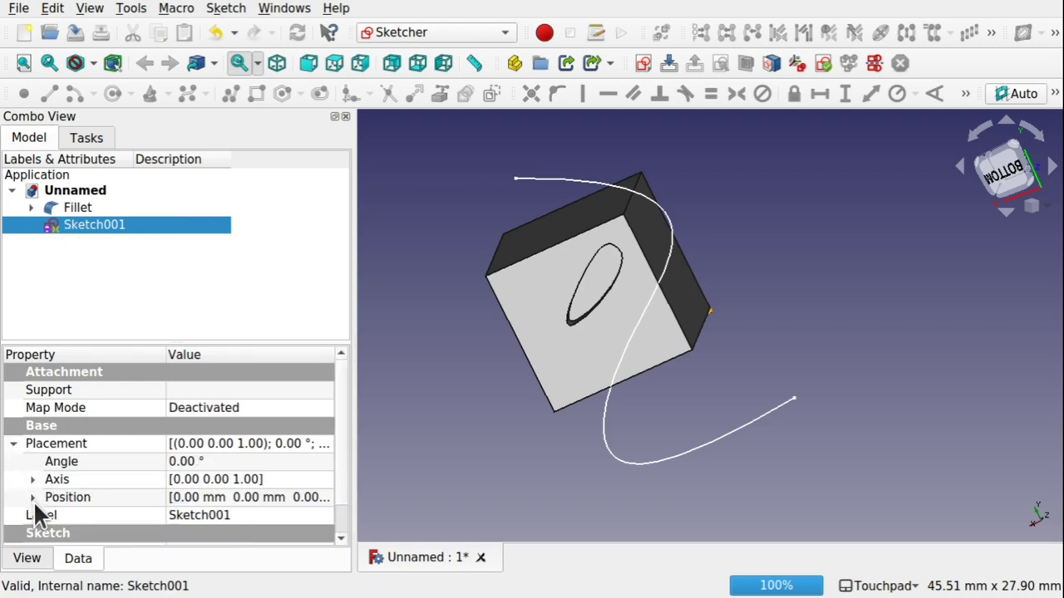
pyautogui.click(33, 498)
pyautogui.click(243, 533)
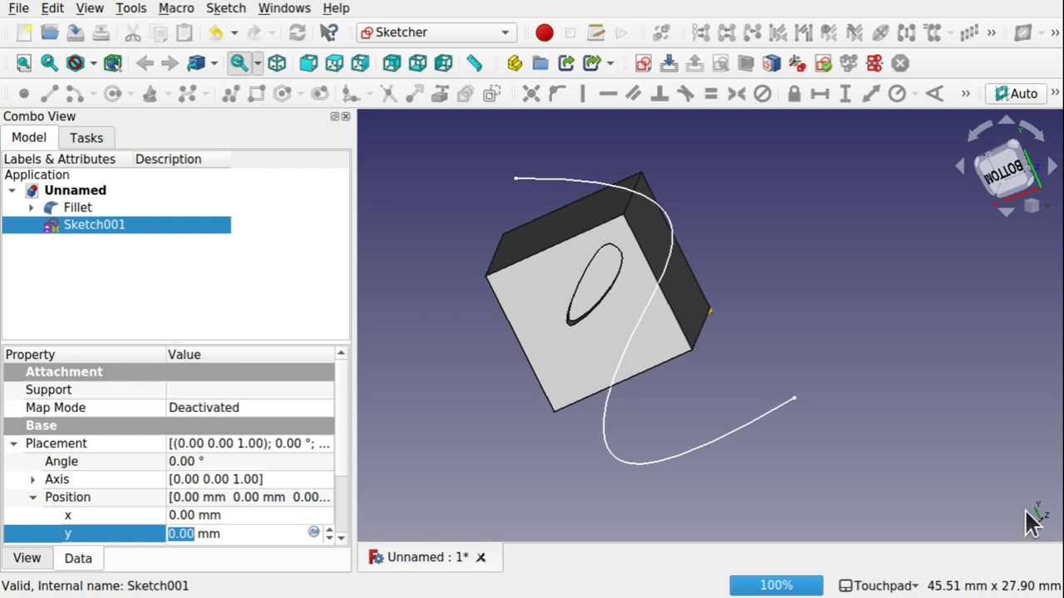
pyautogui.moveTo(1034, 518); pyautogui.dragTo(872, 468)
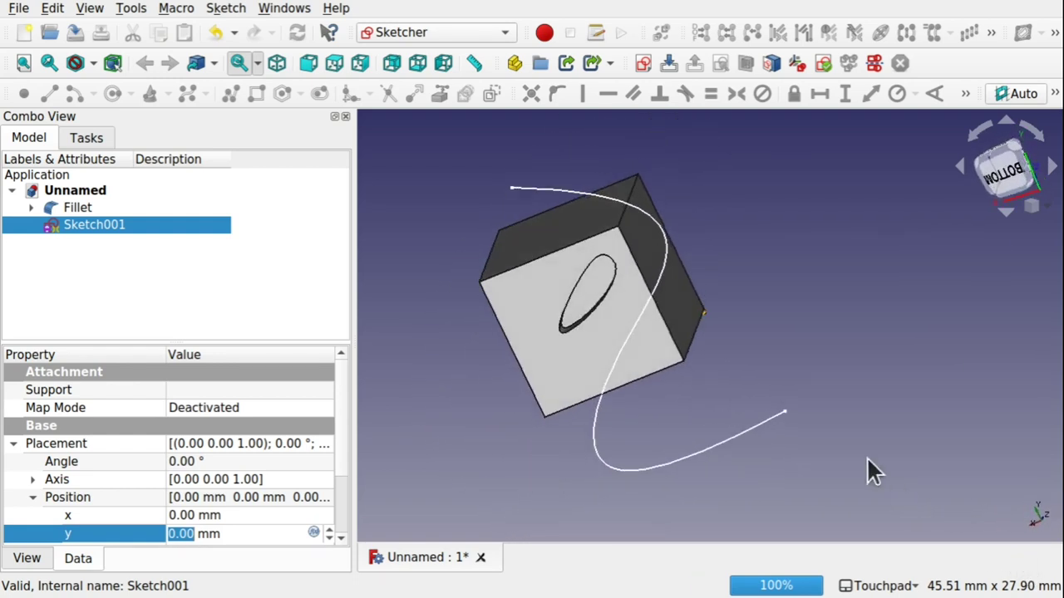
pyautogui.click(233, 516)
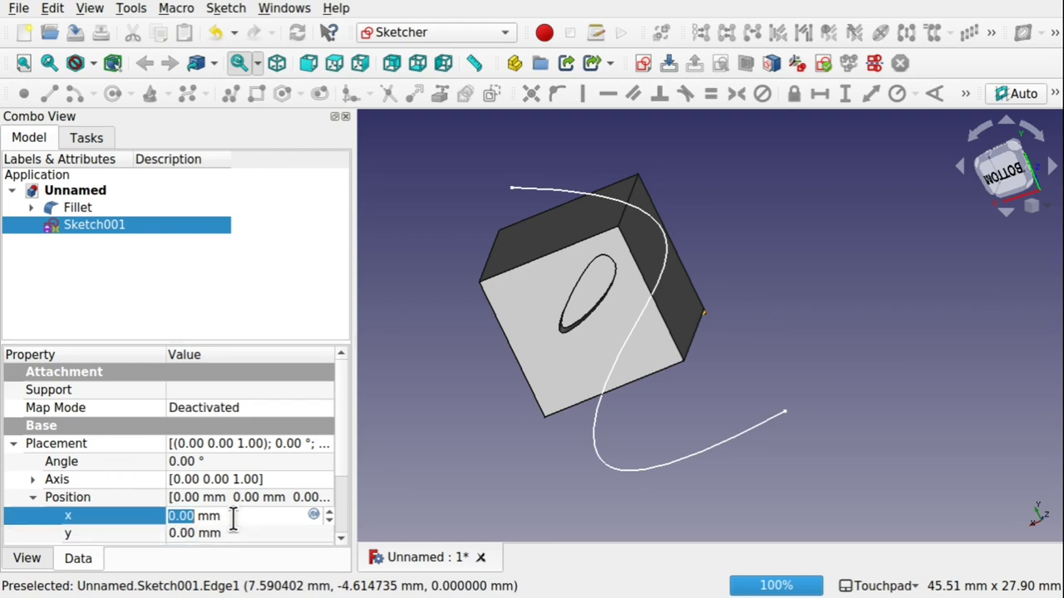
pyautogui.scroll(5, 233, 516)
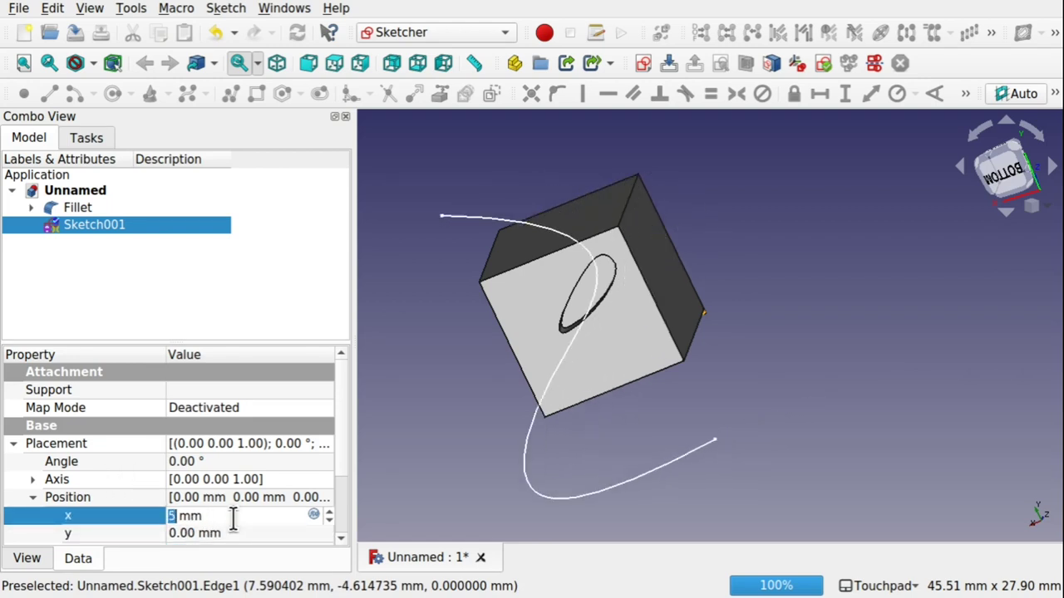
pyautogui.scroll(-3, 233, 516)
pyautogui.scroll(1, 233, 516)
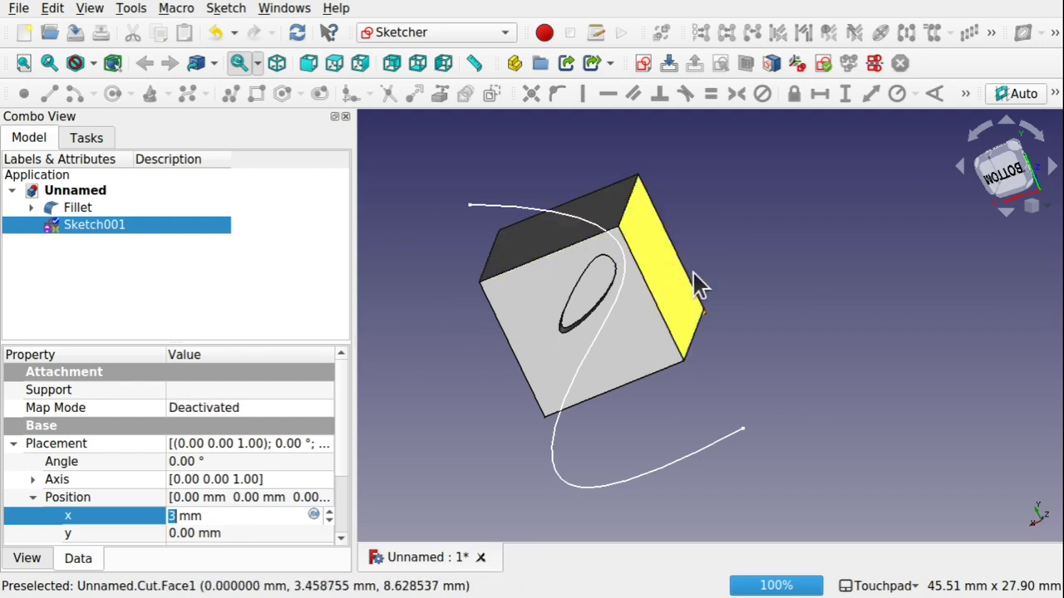
pyautogui.click(751, 297)
pyautogui.moveTo(750, 296)
pyautogui.keyDown('alt'); pyautogui.mouseDown()
pyautogui.moveTo(745, 228)
pyautogui.moveTo(762, 237)
pyautogui.moveTo(740, 268)
pyautogui.mouseUp(); pyautogui.keyUp('alt')
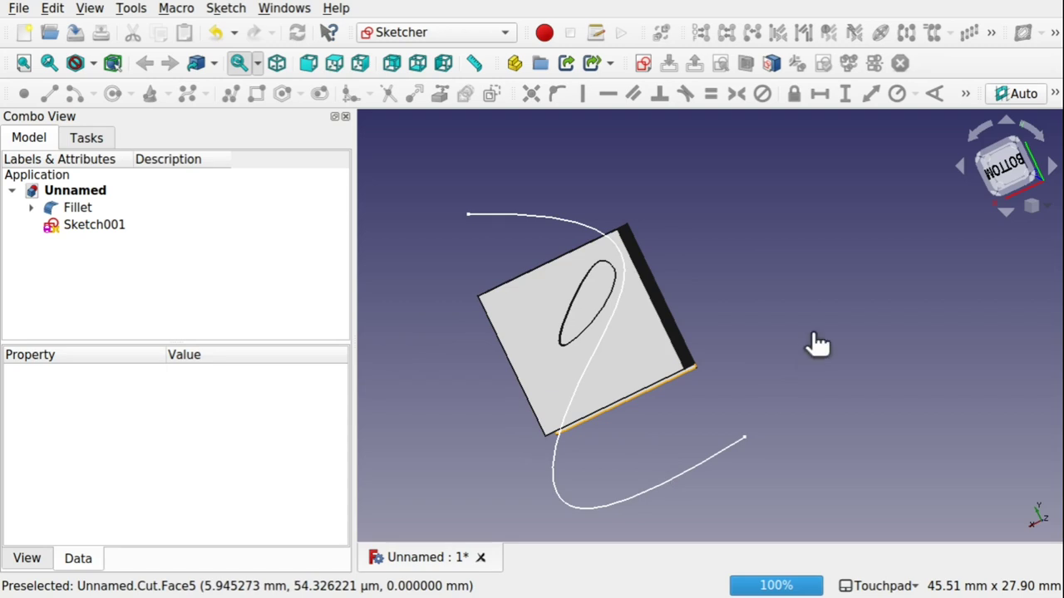
# - Switch to the Curves workbench and trim the cube's bottom face with the Sketch001 curve
pyautogui.click(399, 31)
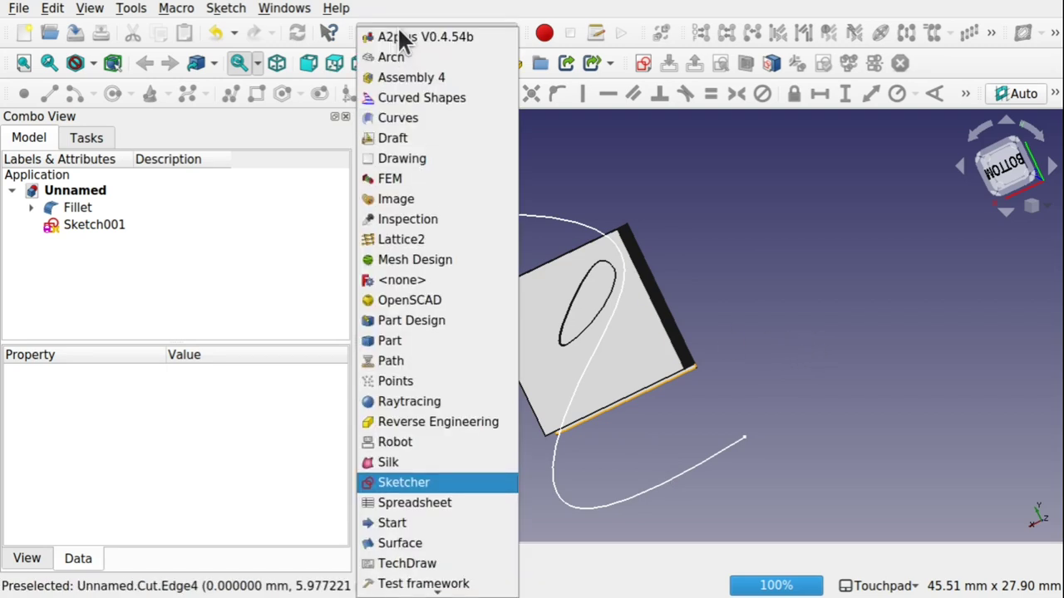
pyautogui.click(433, 116)
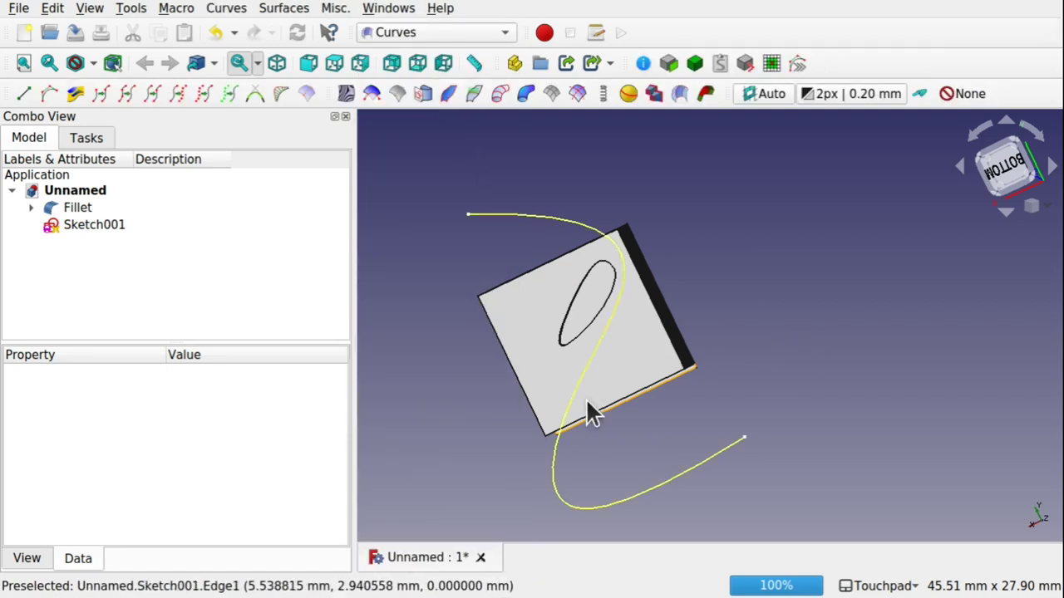
pyautogui.click(553, 471)
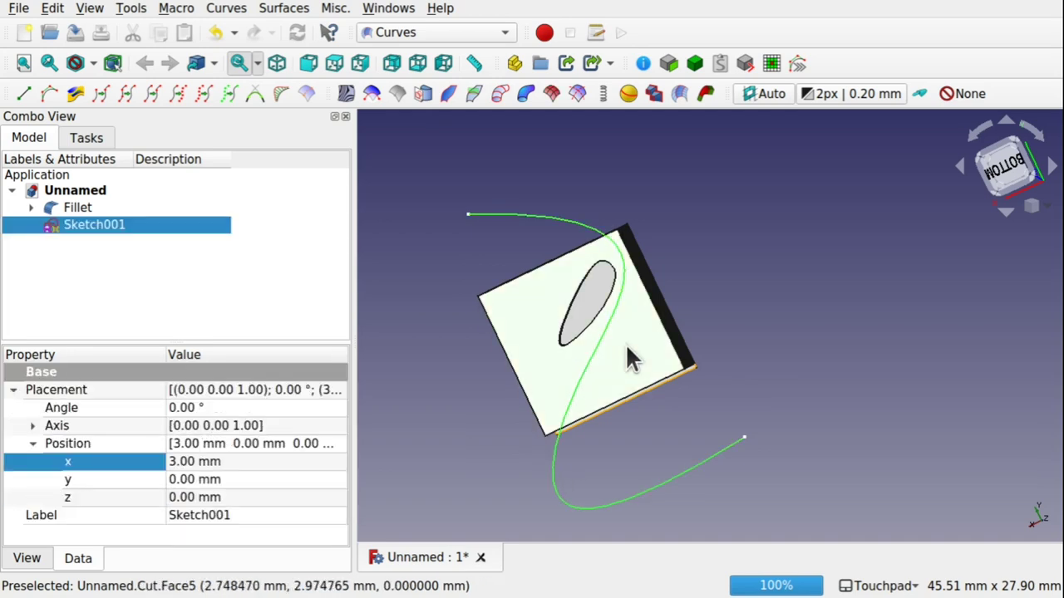
pyautogui.click(372, 93)
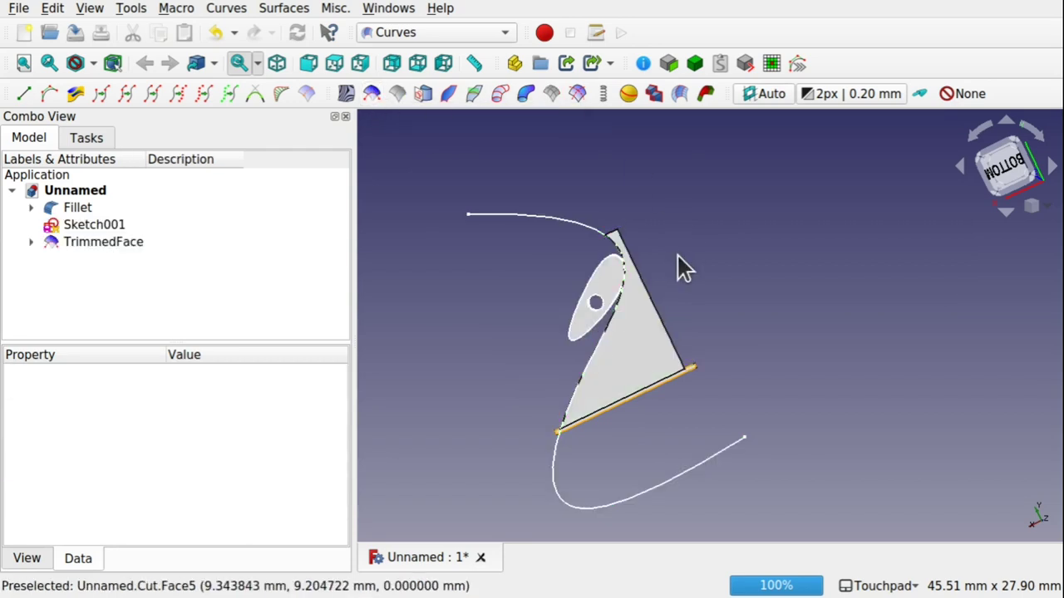
# - Expand TrimmedFace in the model tree, make its Cut solid visible again, and clear the selection
pyautogui.click(35, 242)
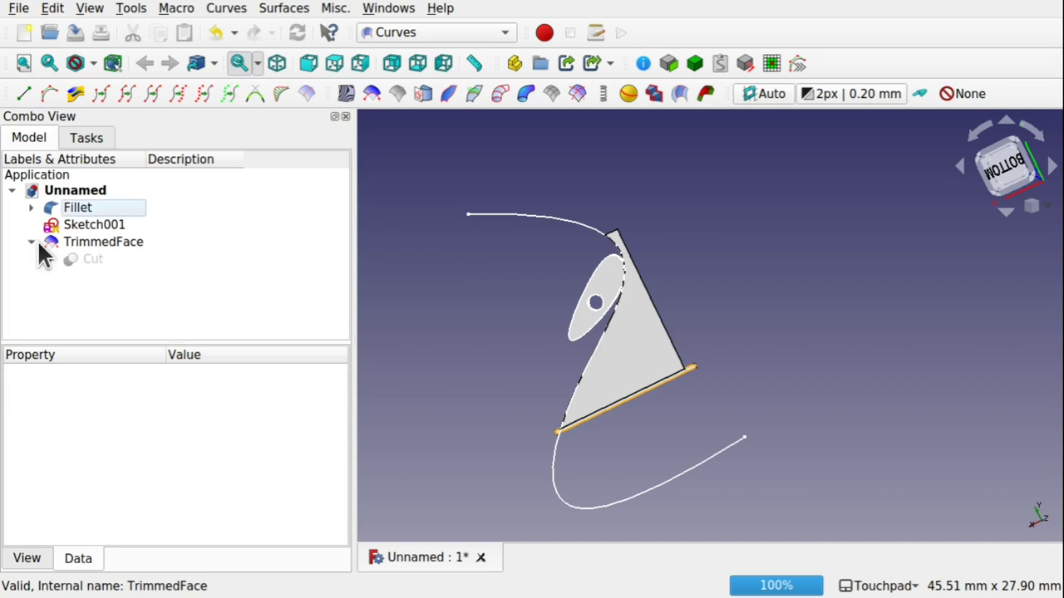
pyautogui.click(92, 260)
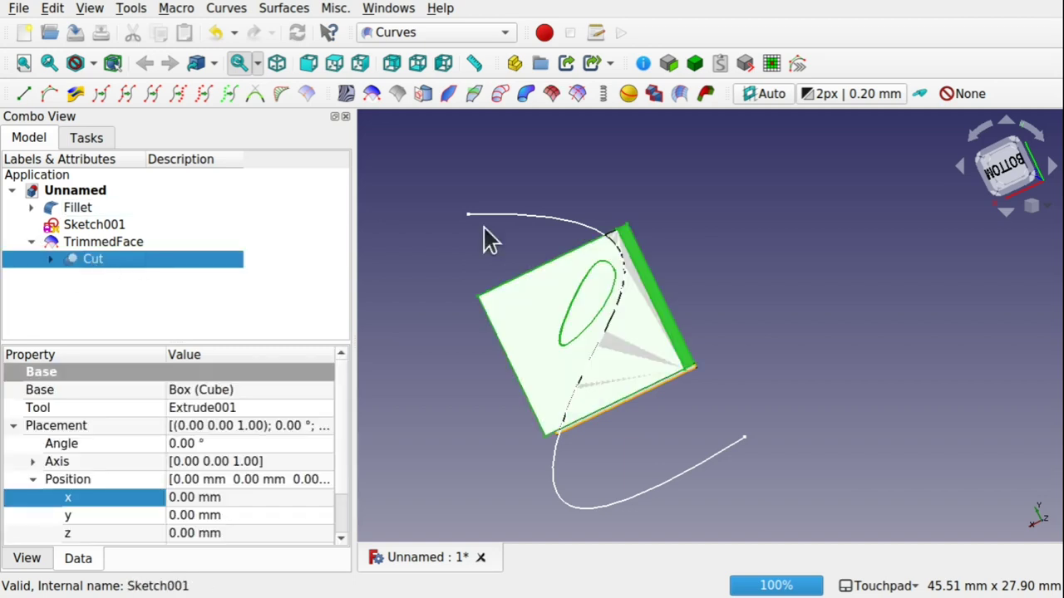
pyautogui.click(728, 325)
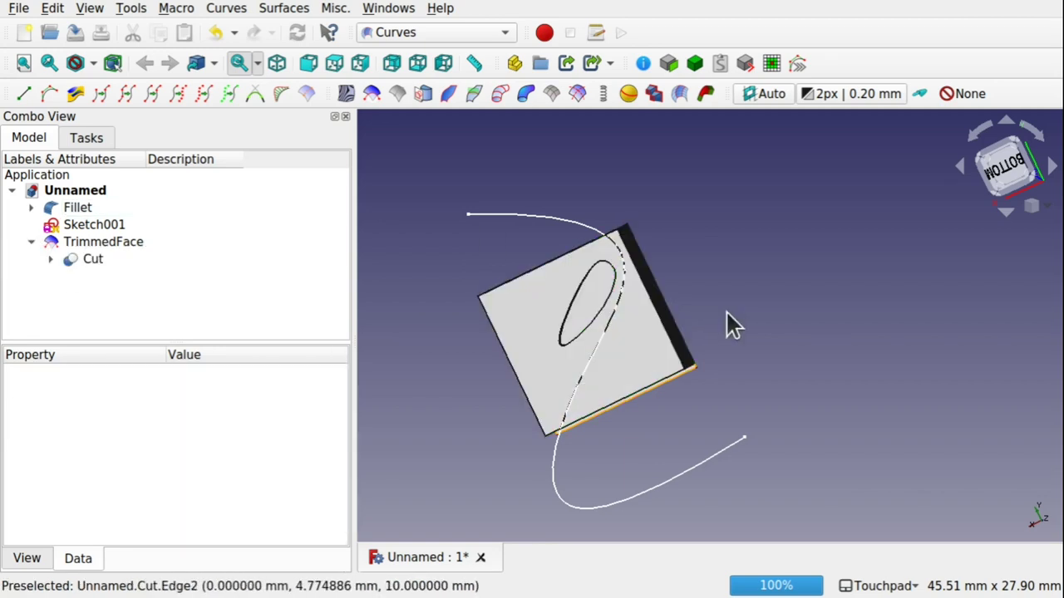
# - Move TrimmedFace -8 mm along the Z axis with Transform, away from the cube's bottom face
pyautogui.click(642, 358)
pyautogui.click(108, 243)
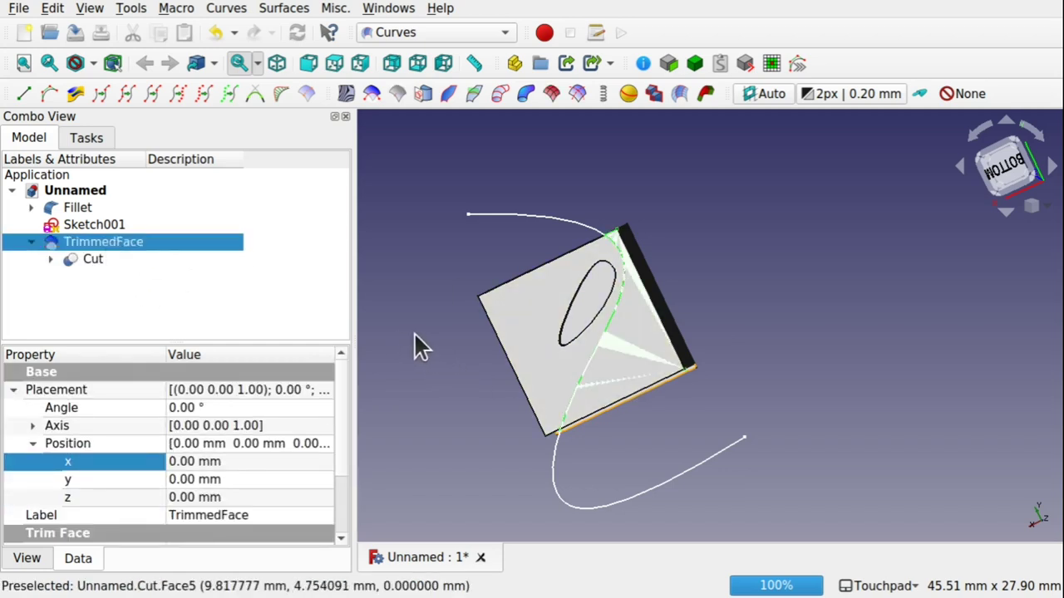
pyautogui.moveTo(415, 344); pyautogui.dragTo(555, 300)
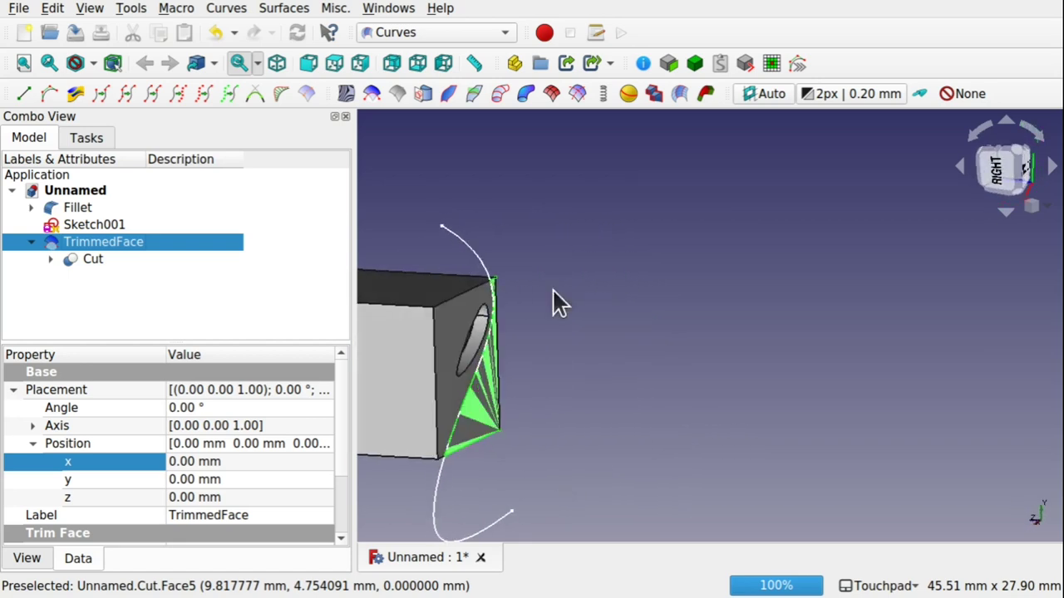
pyautogui.rightClick(96, 247)
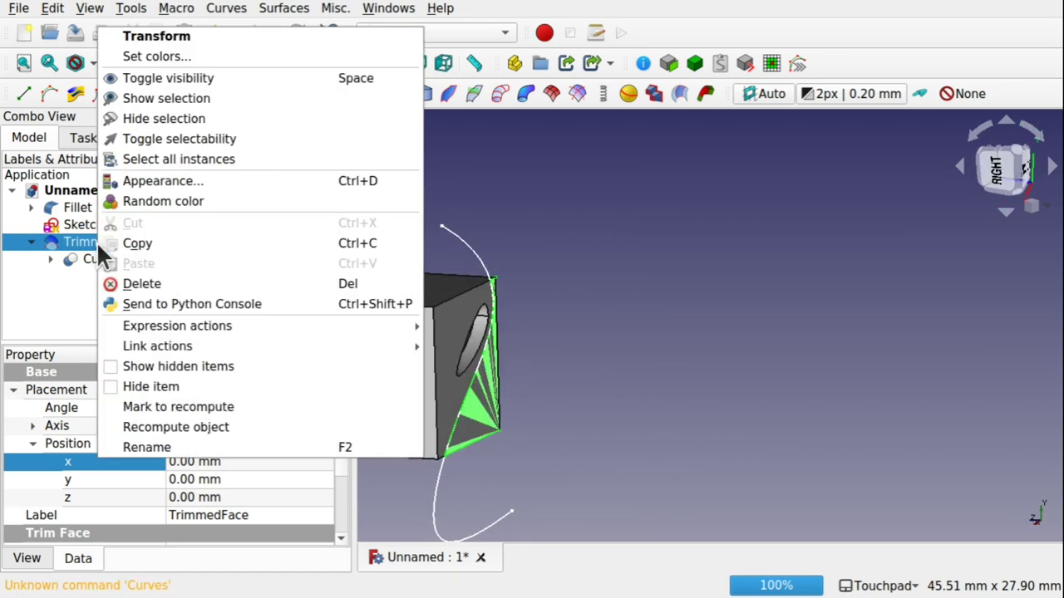
pyautogui.click(188, 38)
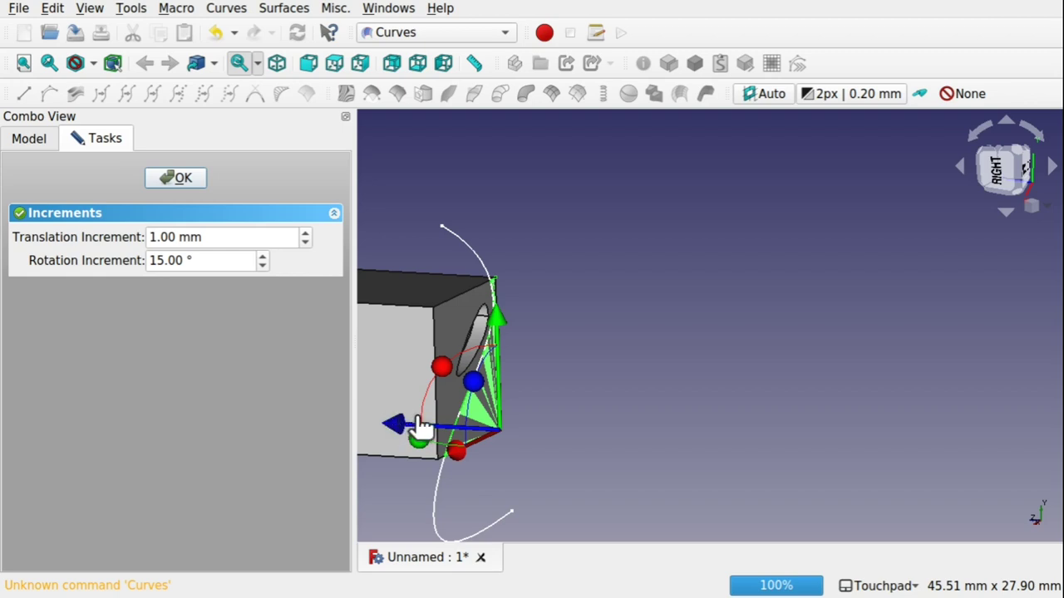
pyautogui.moveTo(399, 427); pyautogui.dragTo(522, 436)
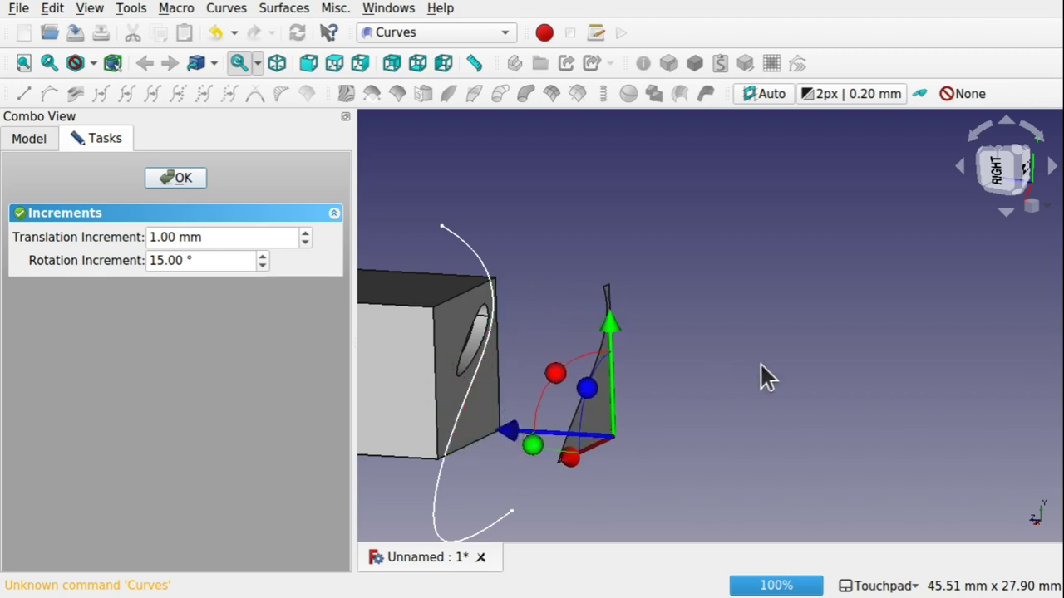
pyautogui.keyDown('alt'); pyautogui.moveTo(759, 375); pyautogui.dragTo(625, 357); pyautogui.keyUp('alt')
pyautogui.click(177, 176)
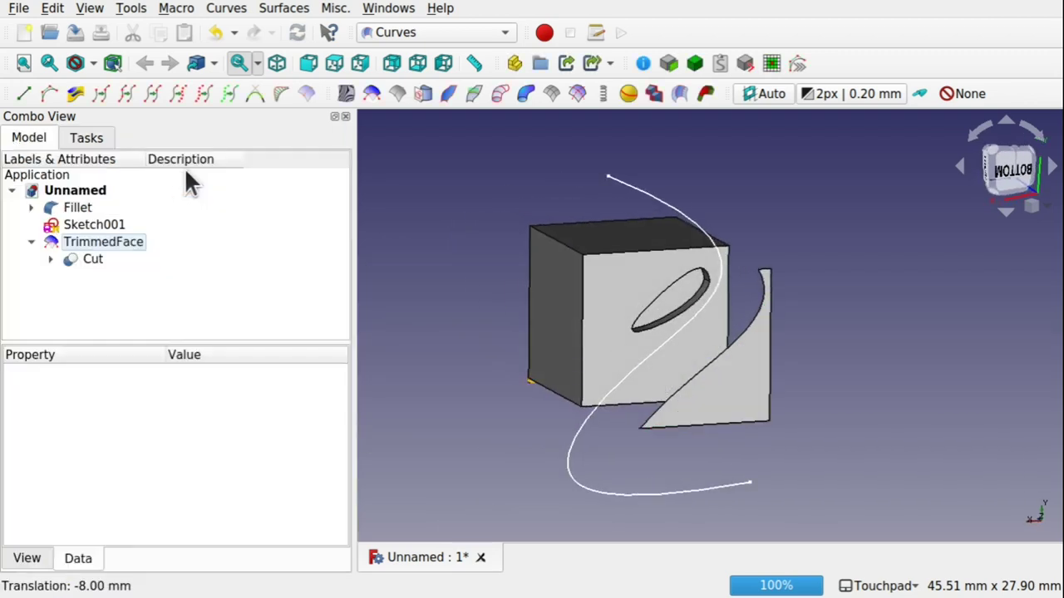
# - Hide the Sketch001 curve in front of the cube's bottom face
pyautogui.click(573, 449)
pyautogui.press('space')
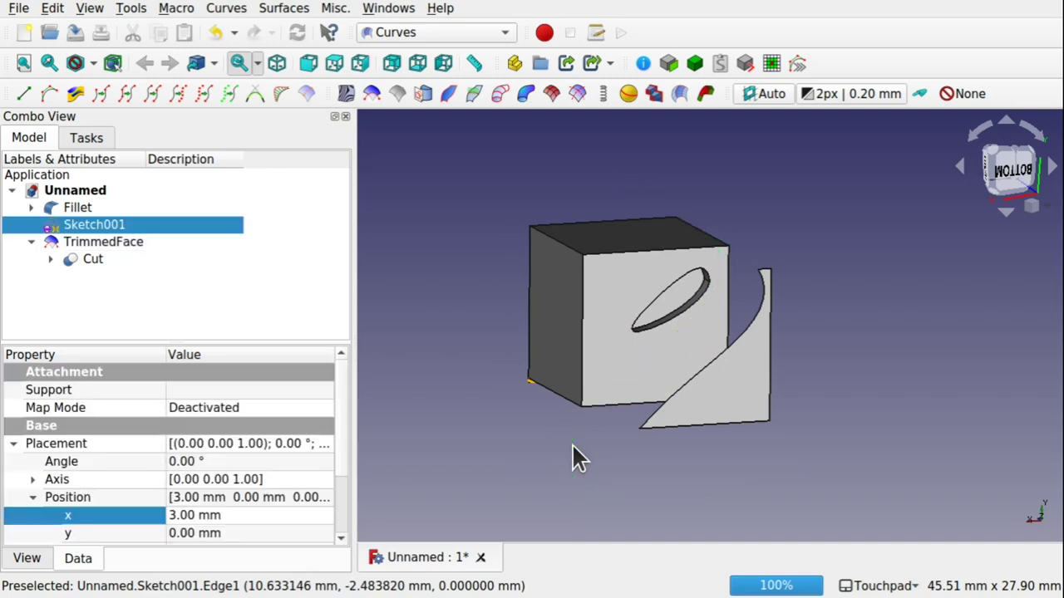
pyautogui.keyDown('alt'); pyautogui.moveTo(604, 431); pyautogui.dragTo(646, 389); pyautogui.keyUp('alt')
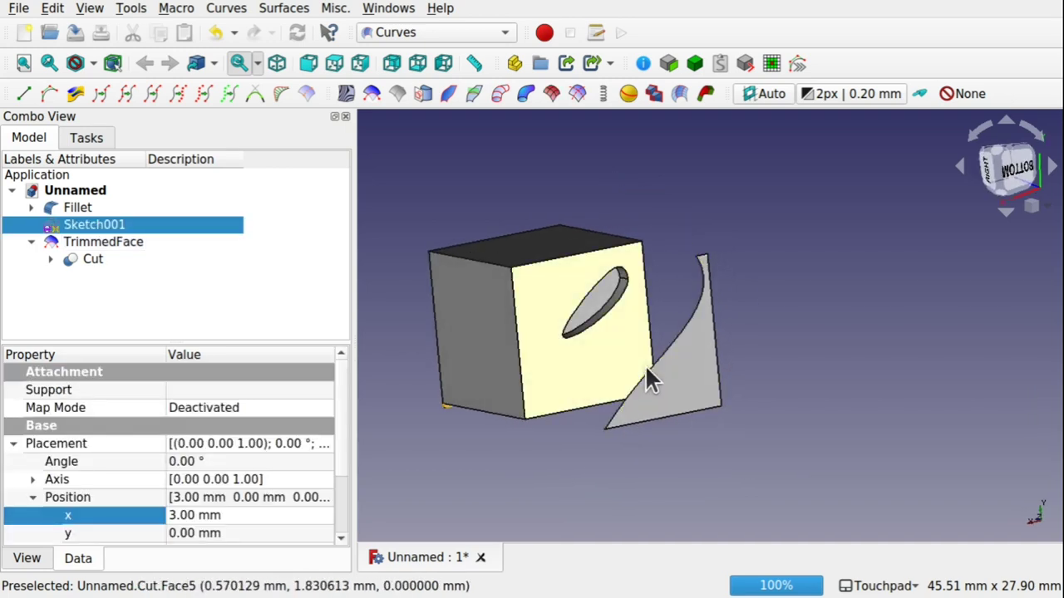
pyautogui.click(651, 383)
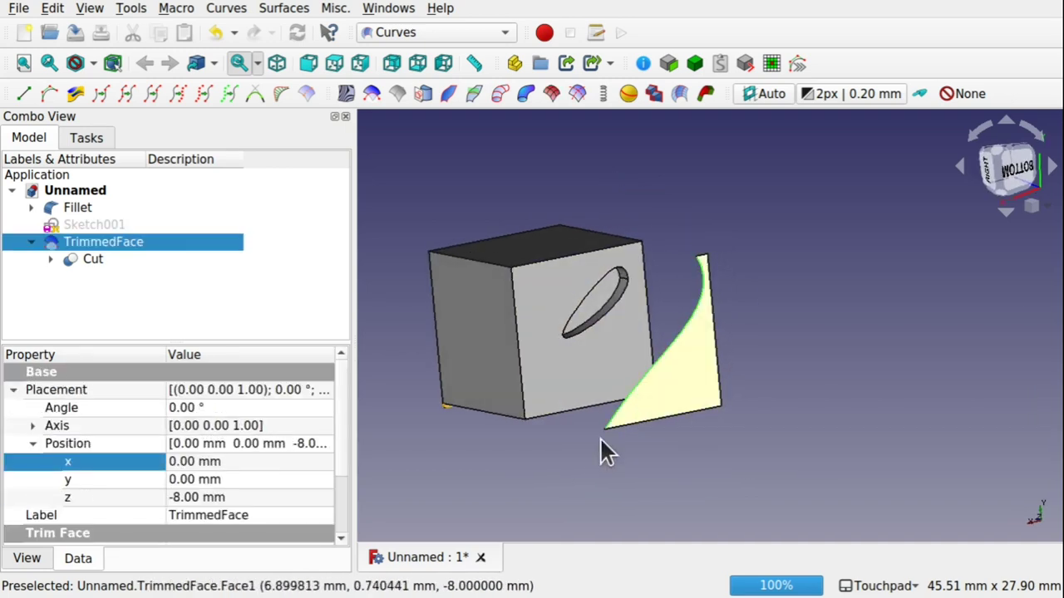
pyautogui.keyDown('ctrl'); pyautogui.click(559, 396); pyautogui.keyUp('ctrl')
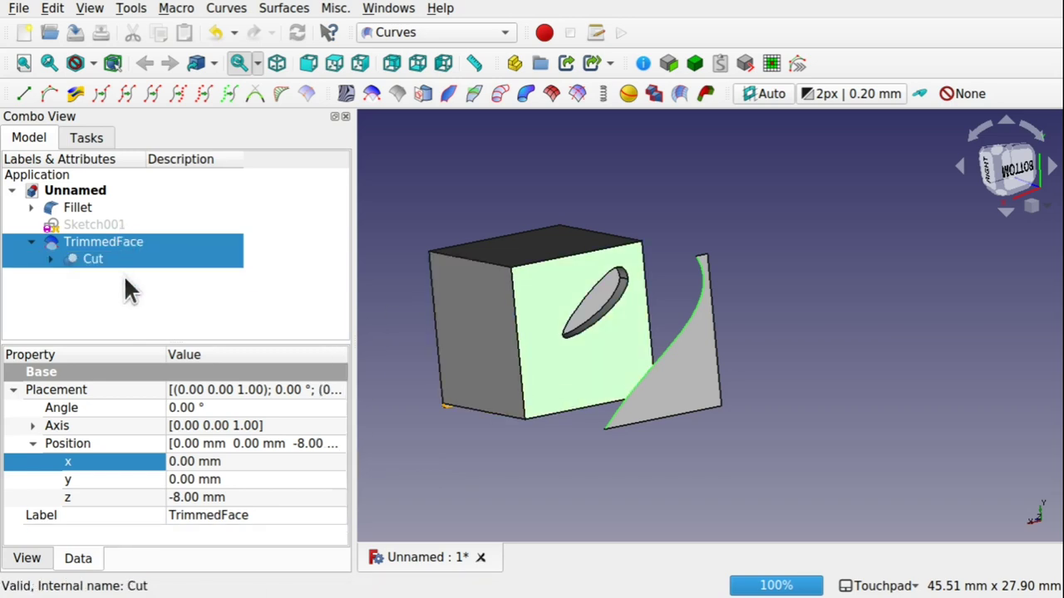
pyautogui.click(416, 420)
pyautogui.click(95, 239)
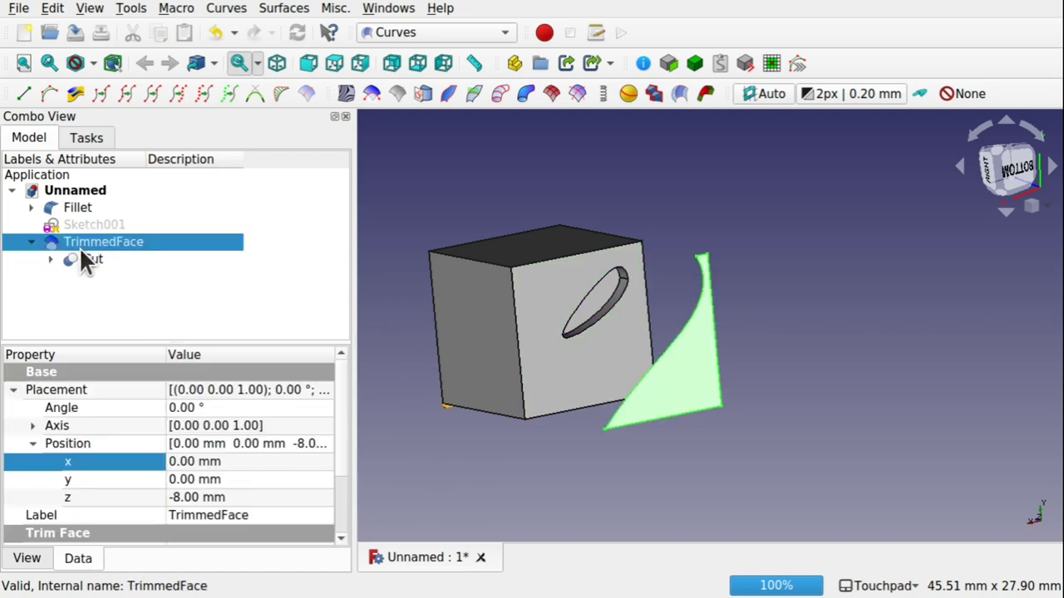
pyautogui.click(76, 260)
pyautogui.press('space')
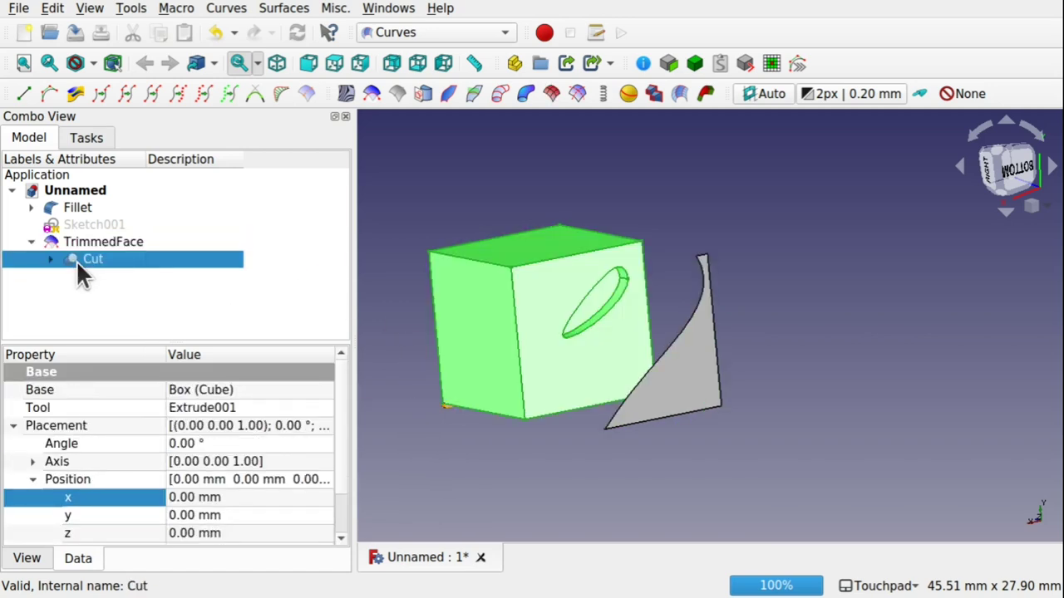
pyautogui.click(457, 428)
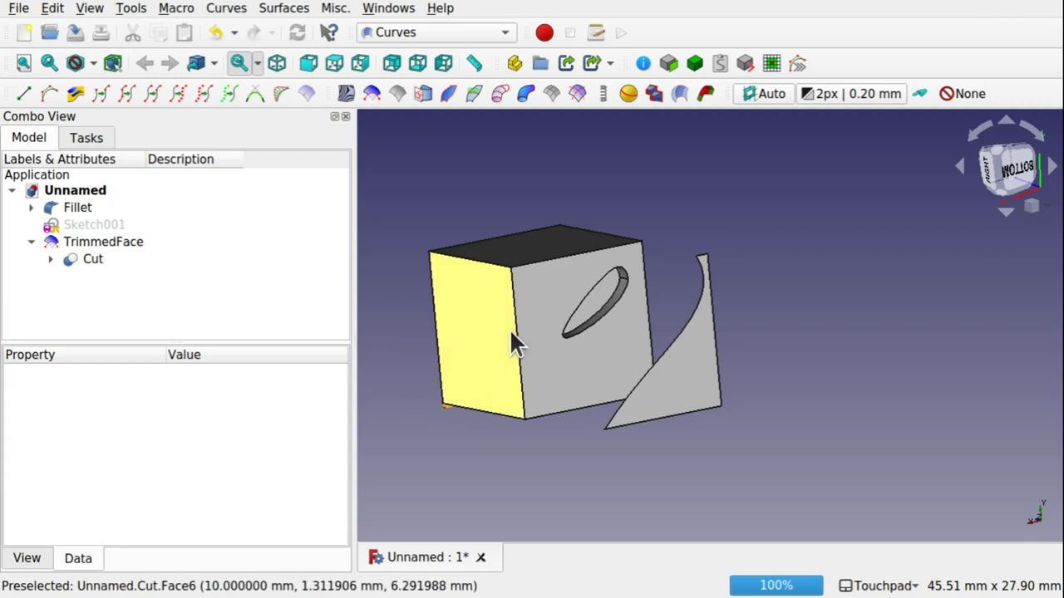
# - Project the curved edge of TrimmedFace onto the cube's bottom face as a curve on surface
pyautogui.click(682, 339)
pyautogui.keyDown('ctrl'); pyautogui.click(606, 364); pyautogui.keyUp('ctrl')
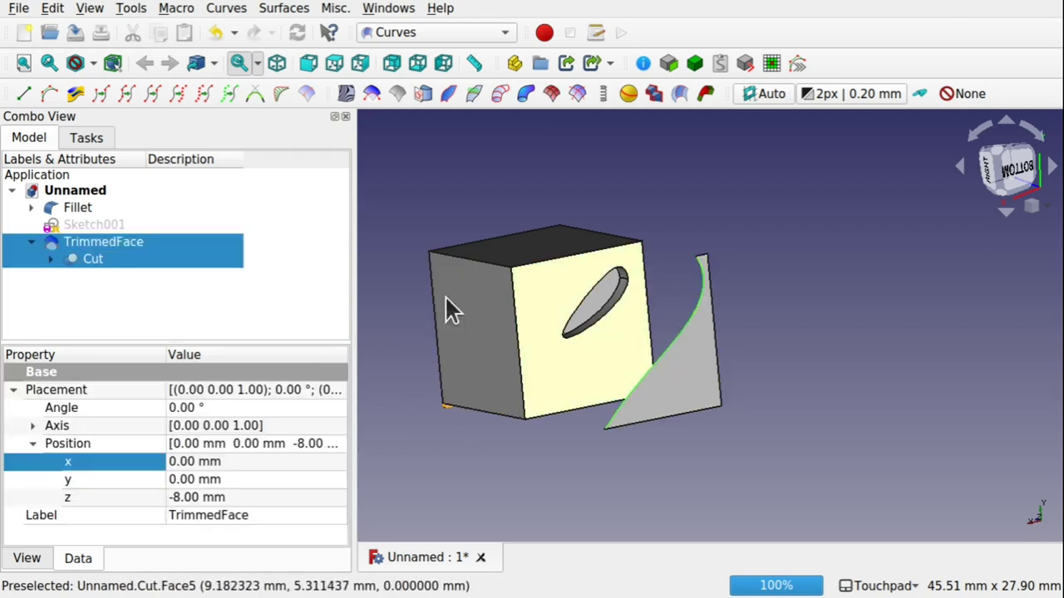
pyautogui.click(306, 93)
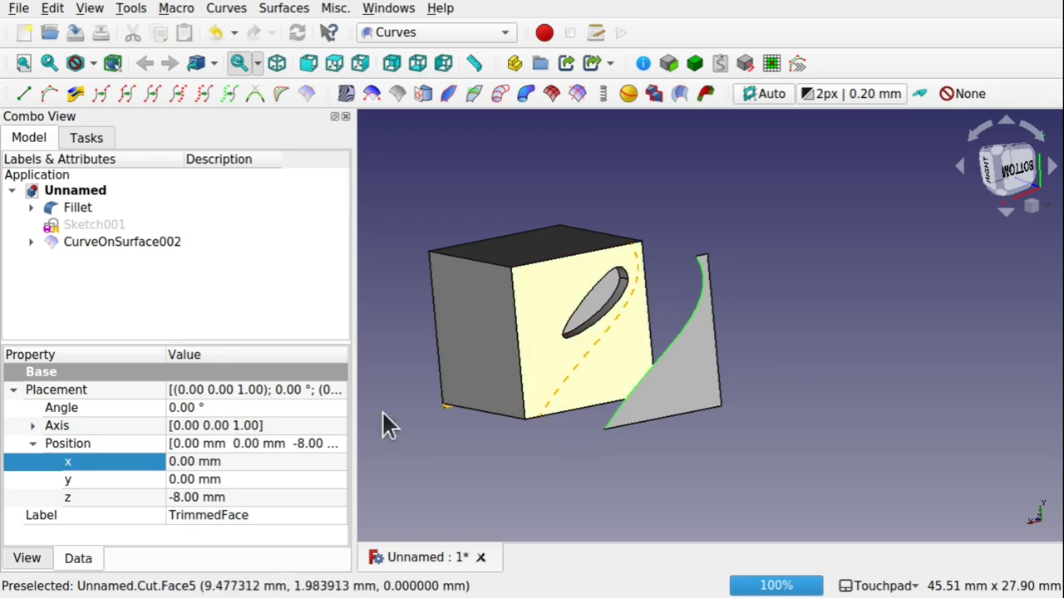
# - Hide the TrimmedFace surface so only the cube and its projected curve are shown
pyautogui.click(713, 400)
pyautogui.press('space')
pyautogui.keyDown('alt'); pyautogui.moveTo(693, 387); pyautogui.dragTo(688, 413); pyautogui.keyUp('alt')
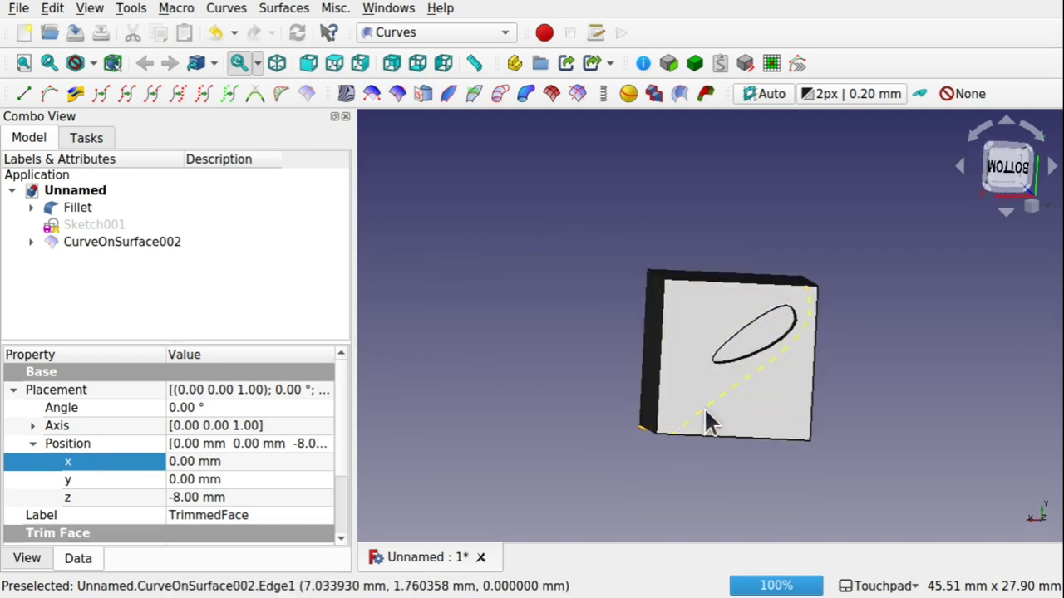
# - Try to shift CurveOnSurface002 along the X axis with Transform
pyautogui.click(768, 364)
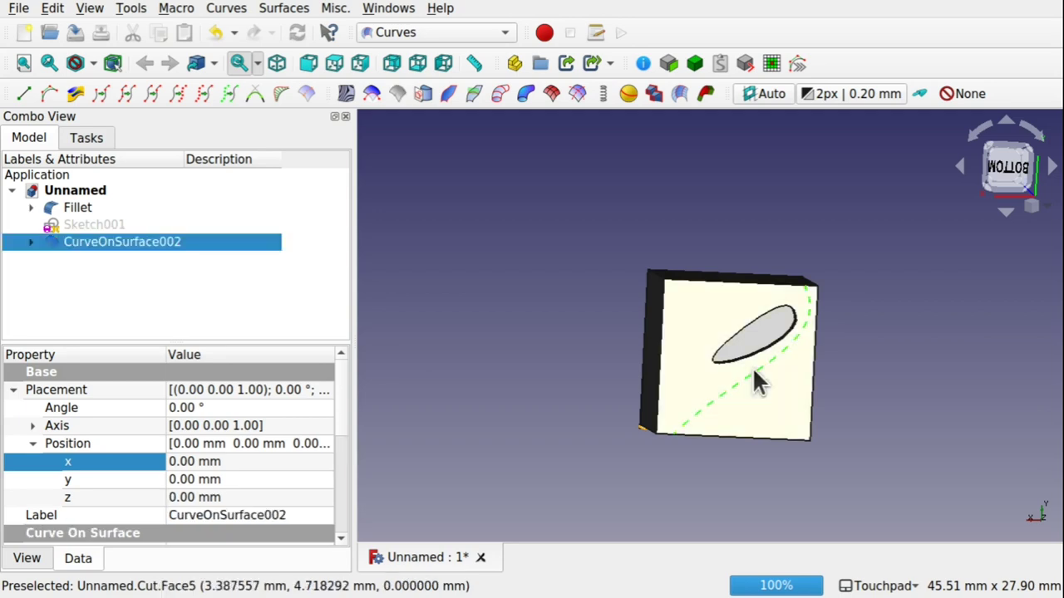
pyautogui.rightClick(163, 243)
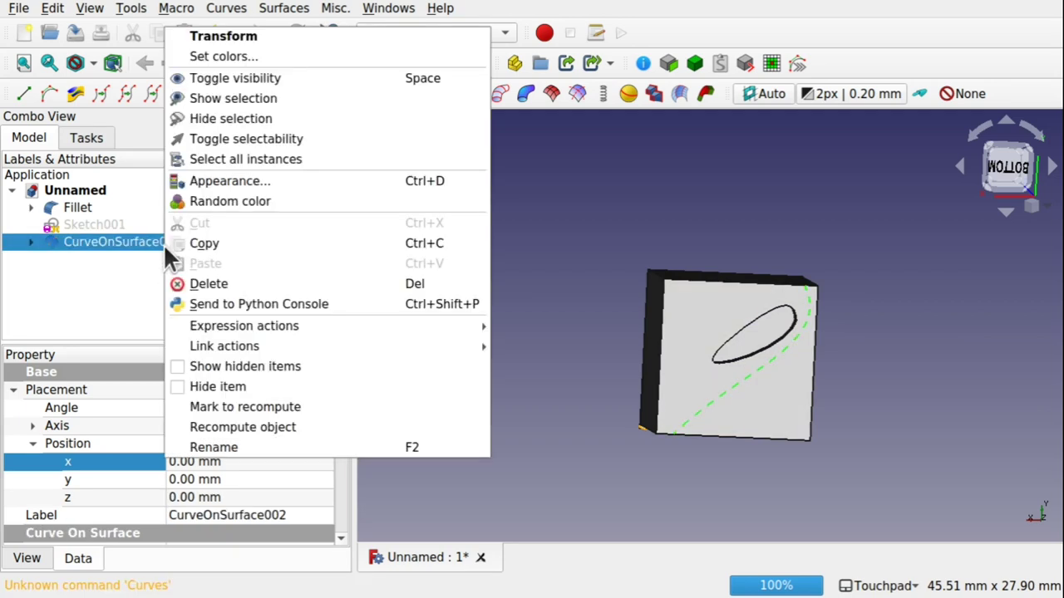
pyautogui.click(254, 36)
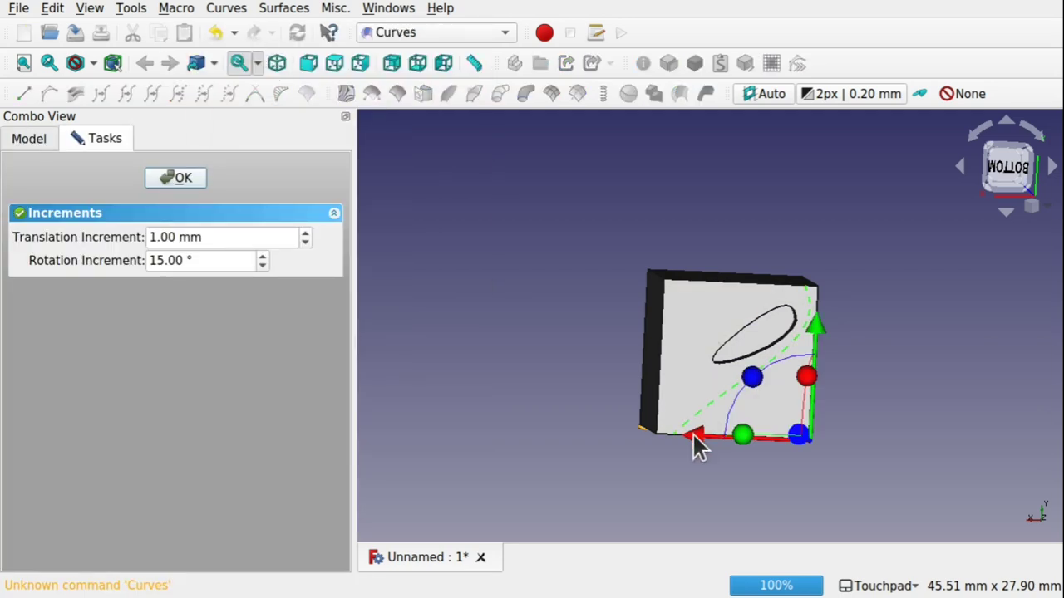
pyautogui.moveTo(695, 444)
pyautogui.mouseDown()
pyautogui.moveTo(736, 456)
pyautogui.moveTo(706, 444)
pyautogui.mouseUp()
pyautogui.click(182, 184)
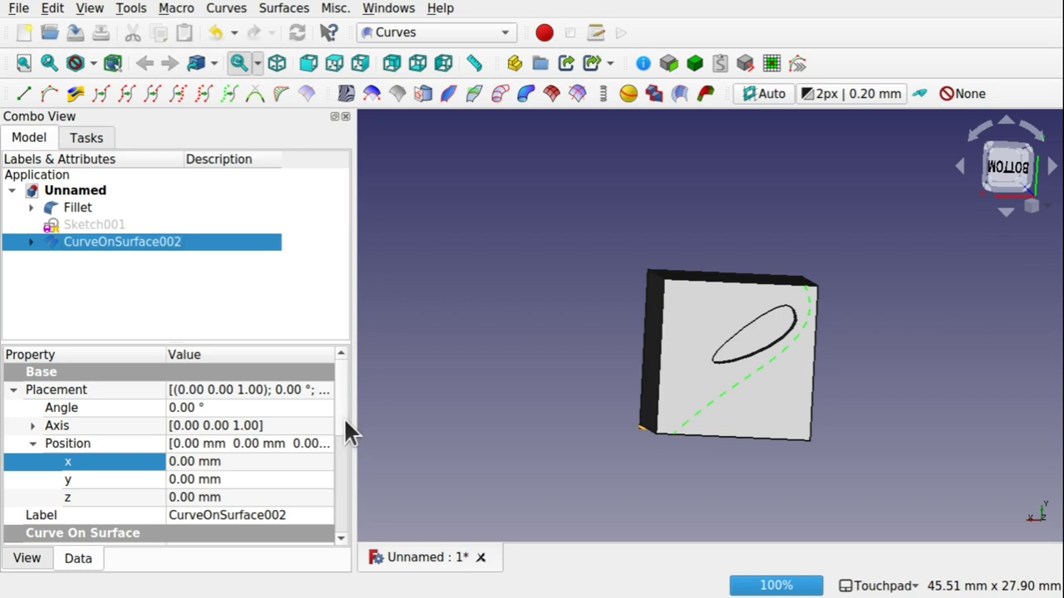
# - Set the Output property of CurveOnSurface002 to Binormal face
pyautogui.moveTo(345, 419); pyautogui.dragTo(345, 485)
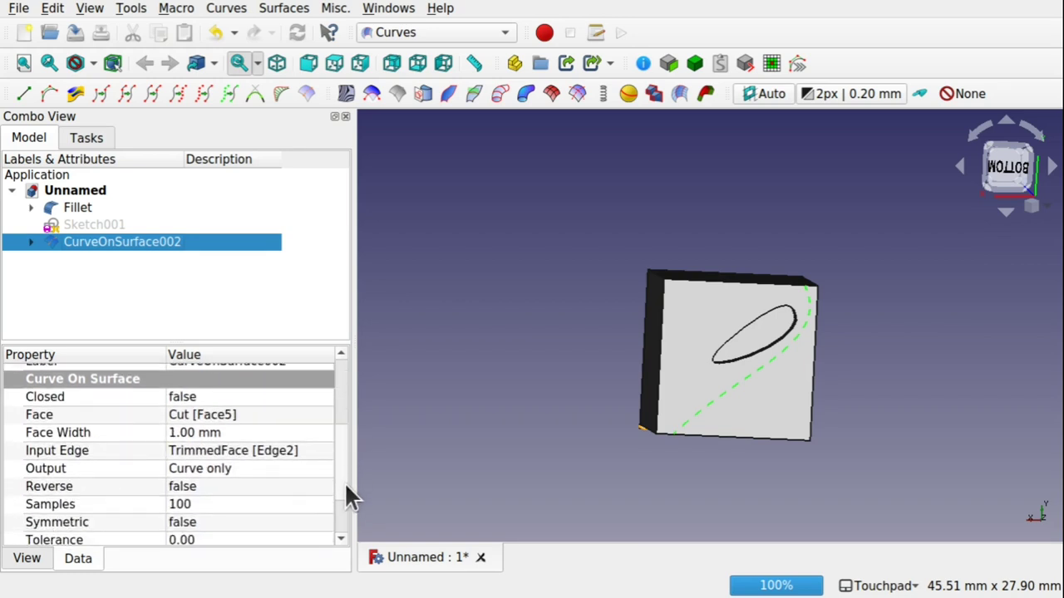
pyautogui.click(246, 469)
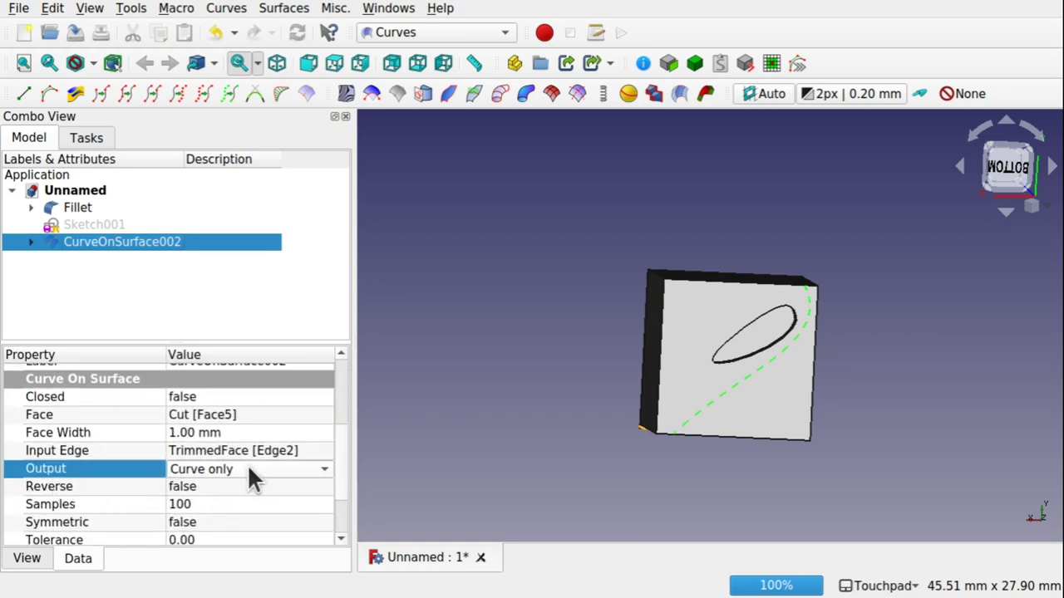
pyautogui.click(247, 469)
pyautogui.click(230, 512)
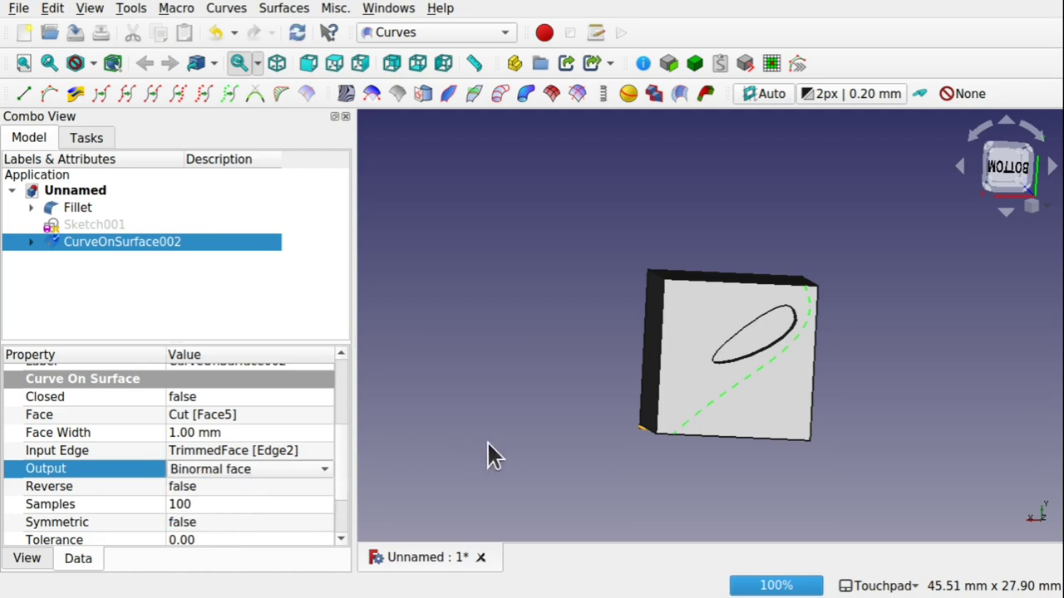
pyautogui.click(497, 462)
pyautogui.keyDown('alt'); pyautogui.moveTo(601, 449); pyautogui.dragTo(415, 404); pyautogui.keyUp('alt')
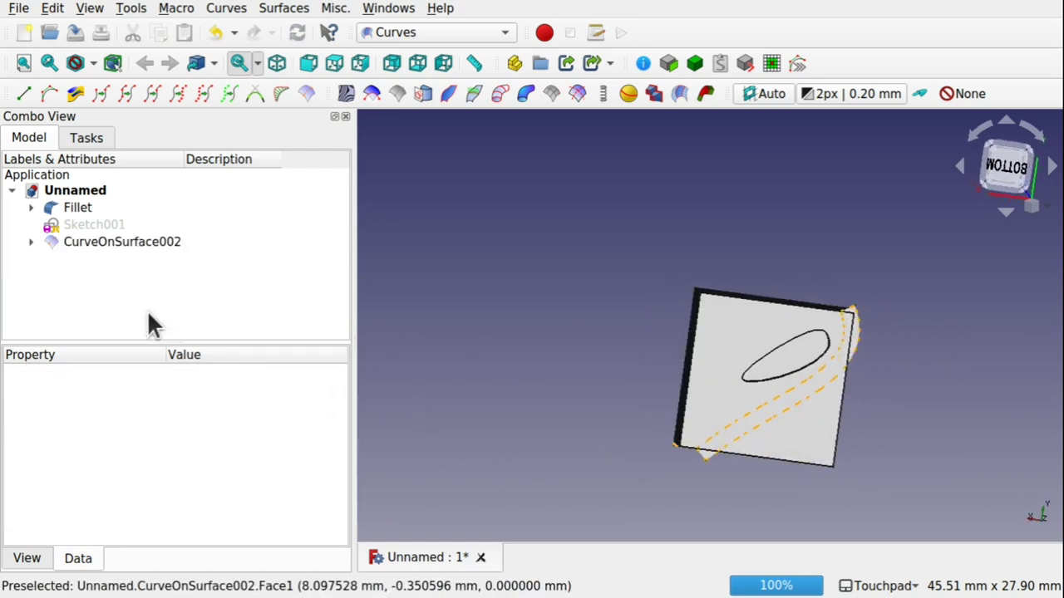
# - Set the Face Width of CurveOnSurface002 to 0.2 mm
pyautogui.click(125, 243)
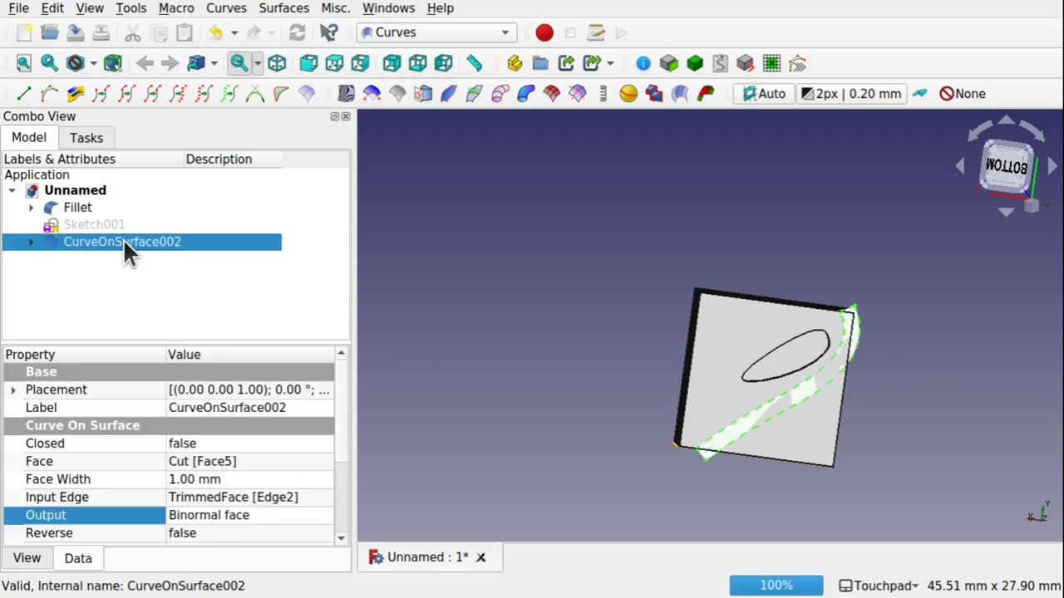
pyautogui.click(207, 480)
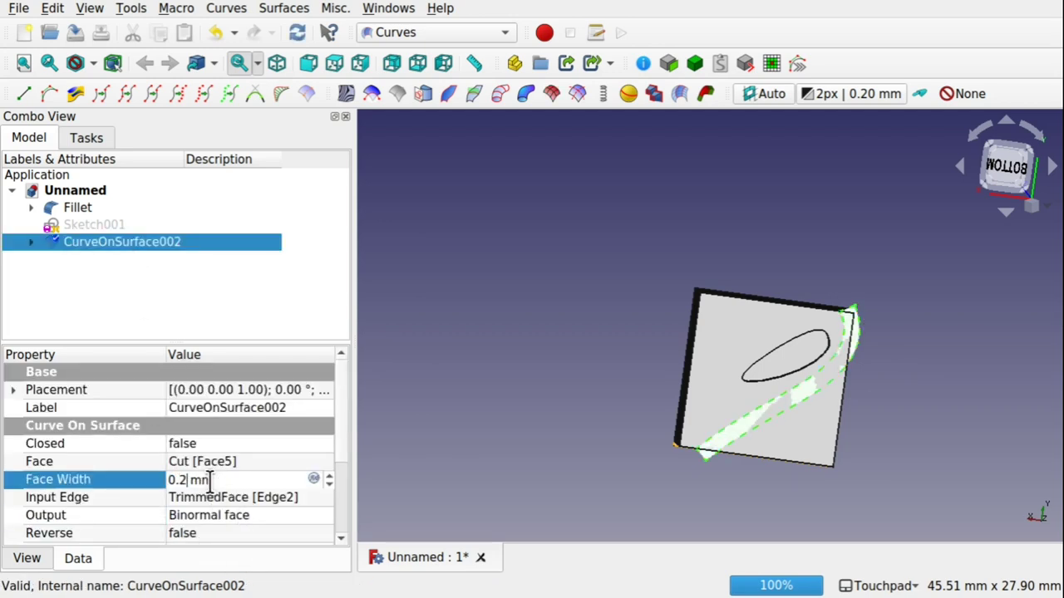
pyautogui.click(554, 493)
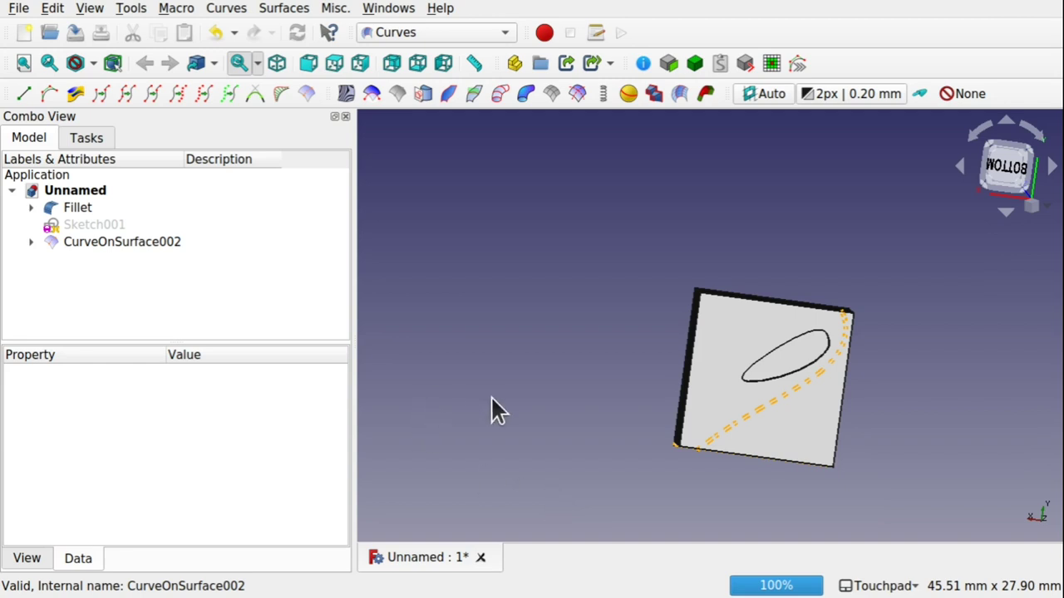
# - Switch to the Part workbench, create a 3D offset of CurveOnSurface002 with a value of 1.1 mm, and select the resulting Offset object
pyautogui.click(104, 242)
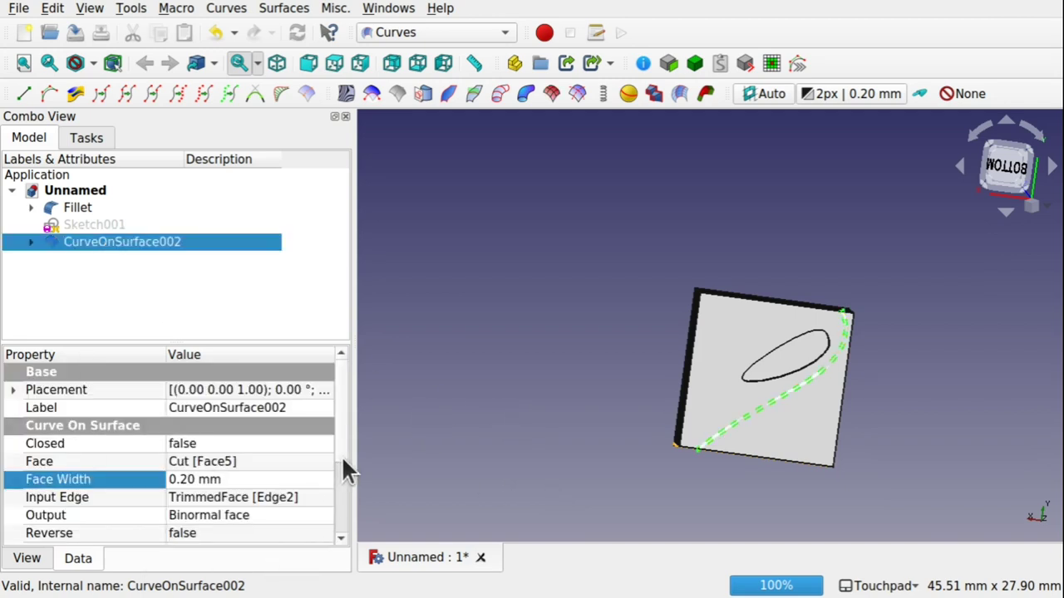
pyautogui.moveTo(343, 460); pyautogui.dragTo(346, 479)
pyautogui.click(424, 30)
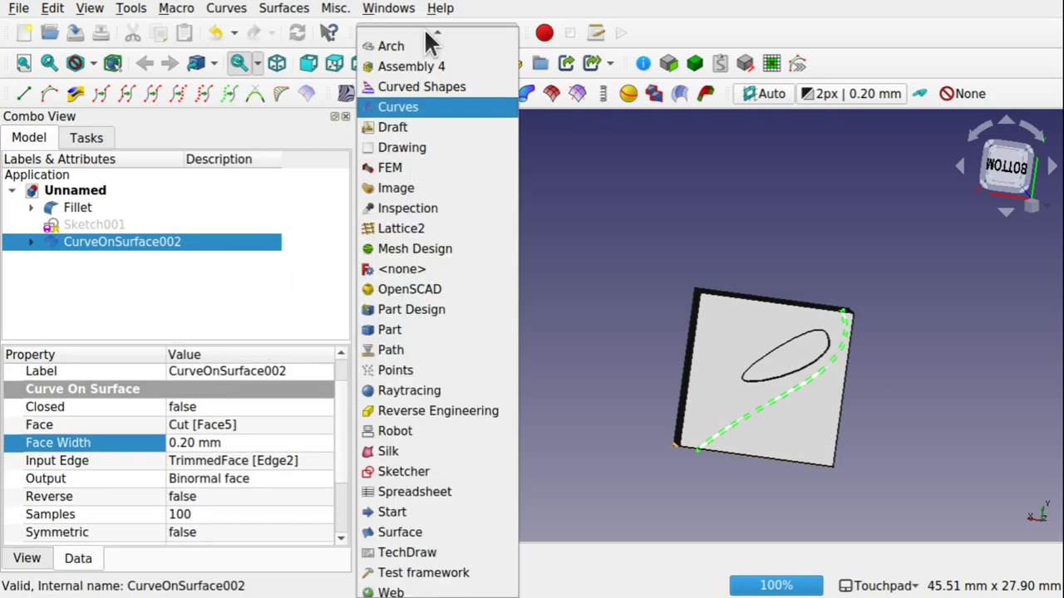
pyautogui.click(399, 342)
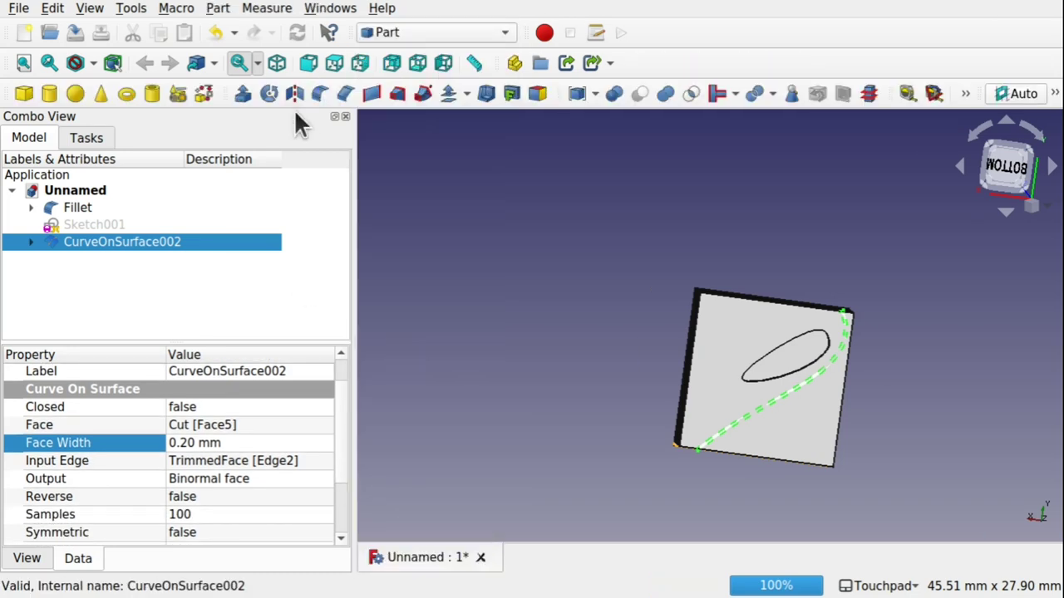
pyautogui.click(447, 94)
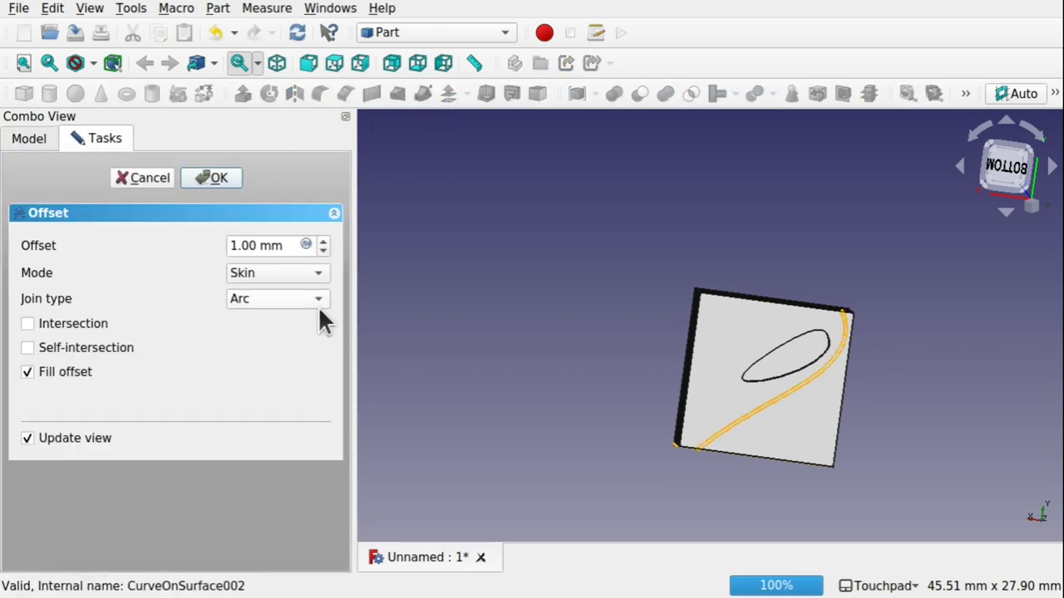
pyautogui.click(323, 241)
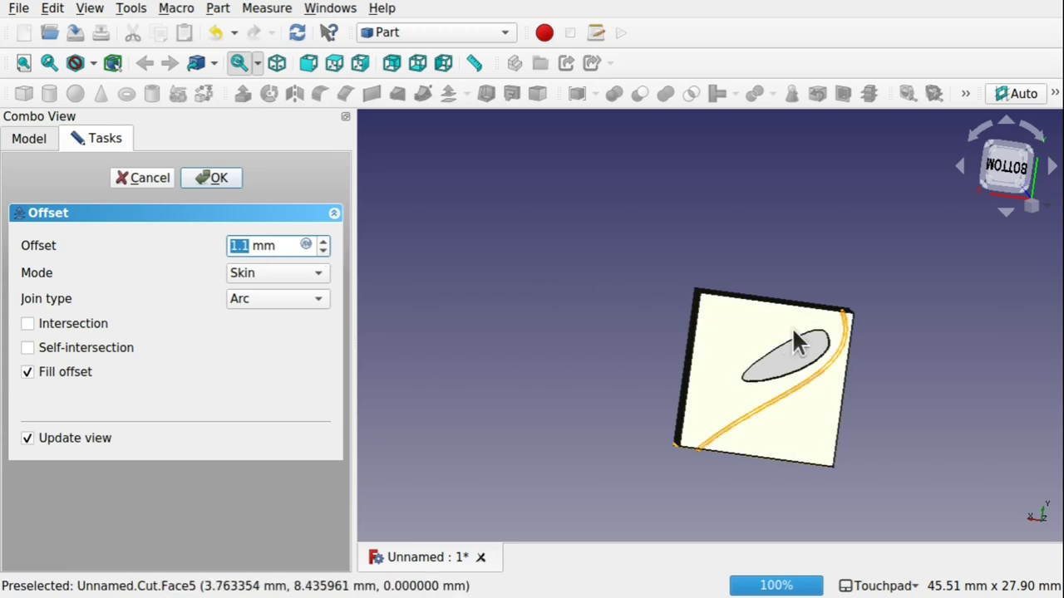
pyautogui.keyDown('alt'); pyautogui.moveTo(796, 344); pyautogui.dragTo(827, 249); pyautogui.keyUp('alt')
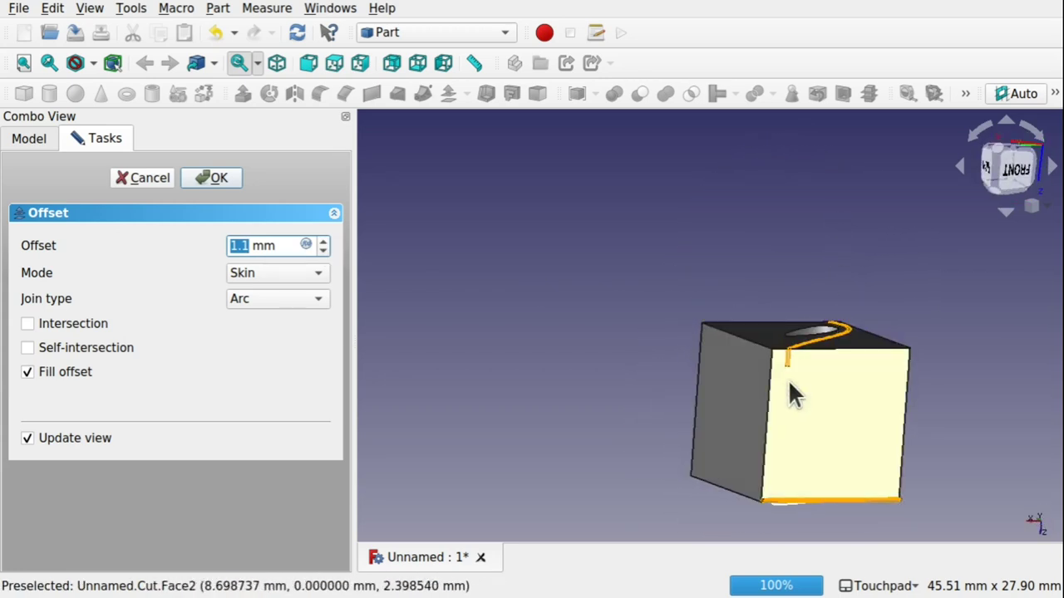
pyautogui.click(209, 178)
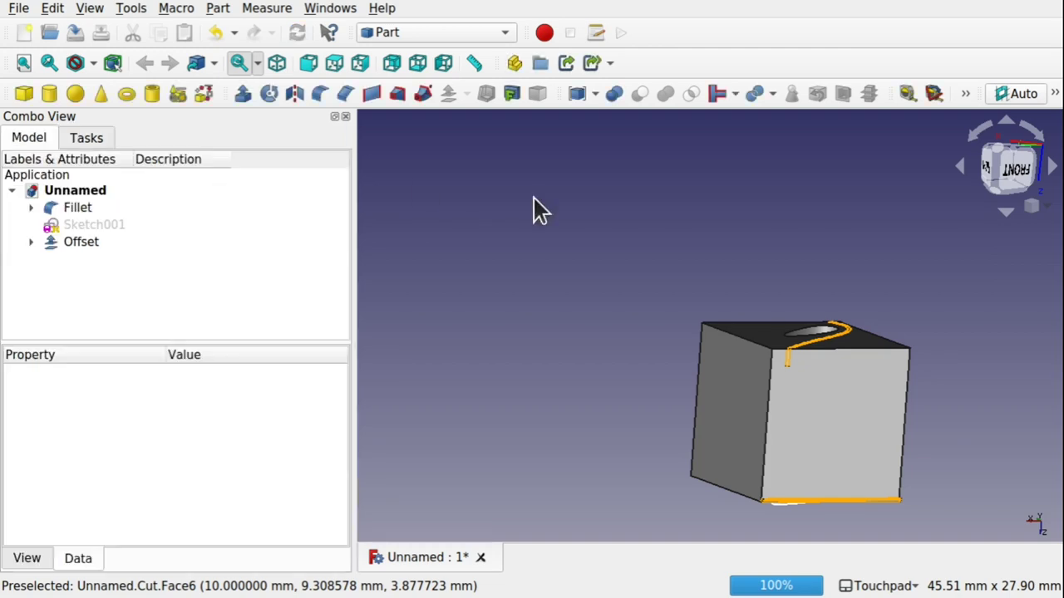
pyautogui.click(77, 242)
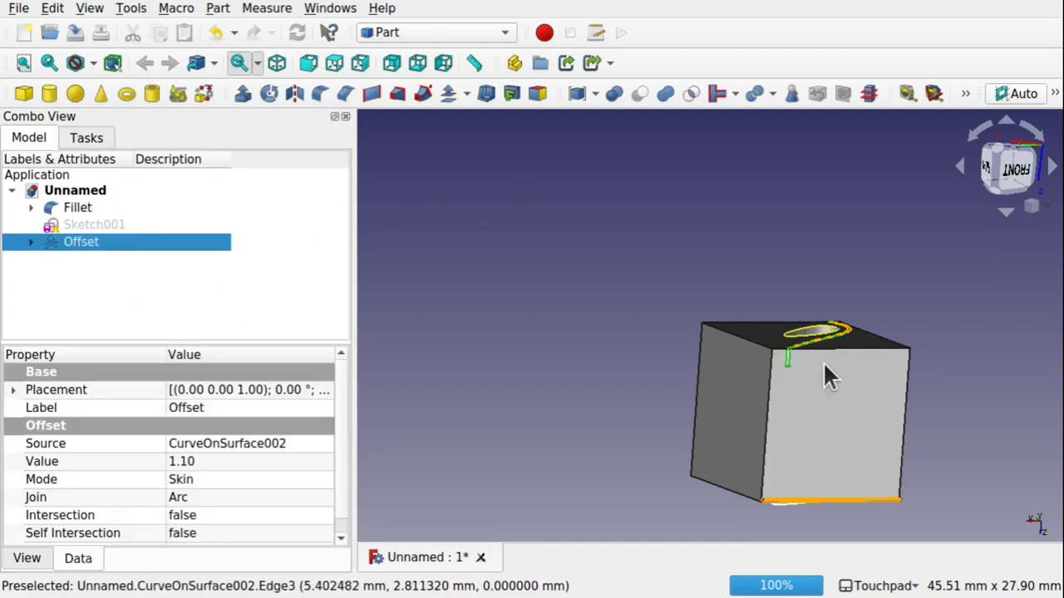
# - Cut the Offset solid out of the Cut body with a Boolean cut
pyautogui.keyDown('ctrl'); pyautogui.click(831, 413); pyautogui.keyUp('ctrl')
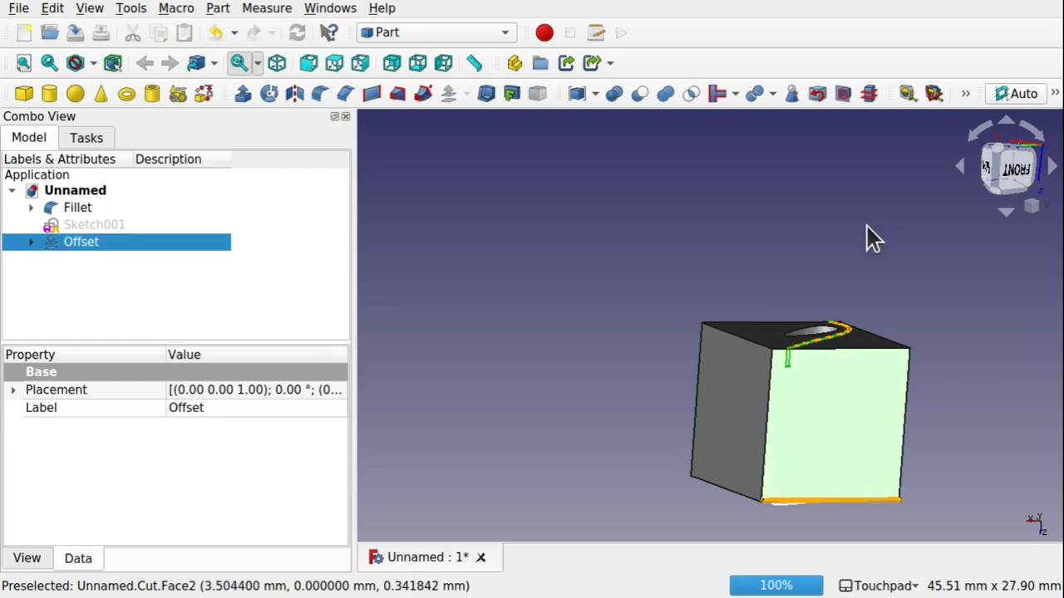
pyautogui.moveTo(867, 226); pyautogui.dragTo(773, 366, button='middle')
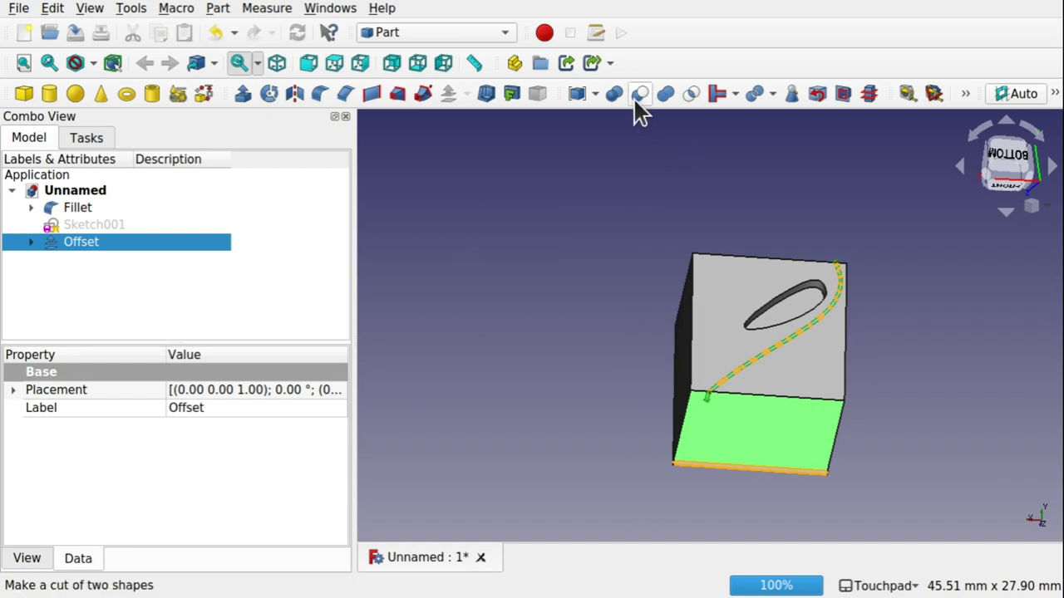
pyautogui.click(665, 242)
pyautogui.click(728, 341)
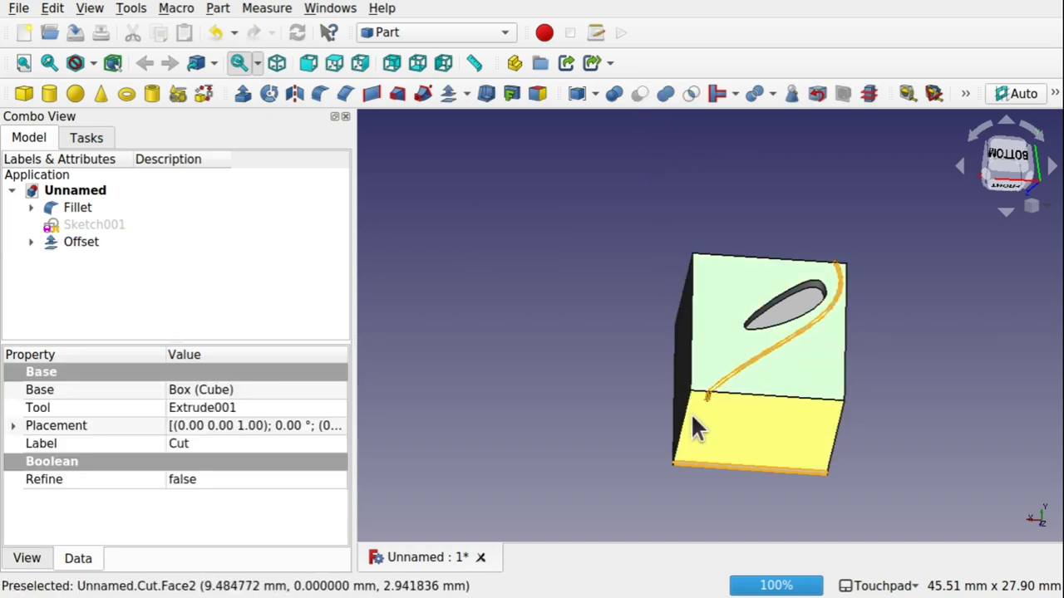
pyautogui.keyDown('ctrl'); pyautogui.click(77, 243); pyautogui.keyUp('ctrl')
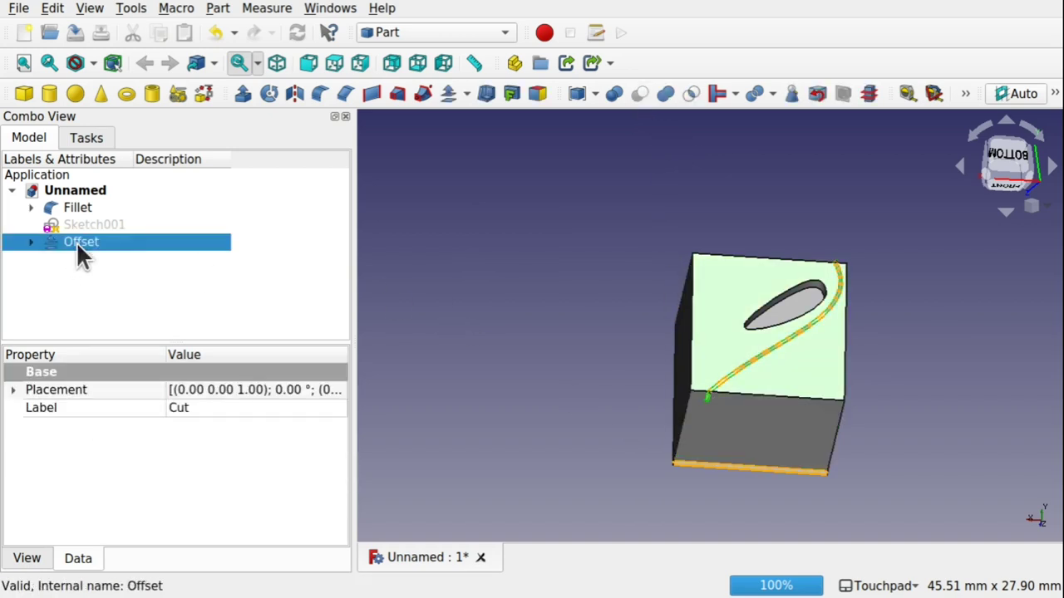
pyautogui.click(639, 94)
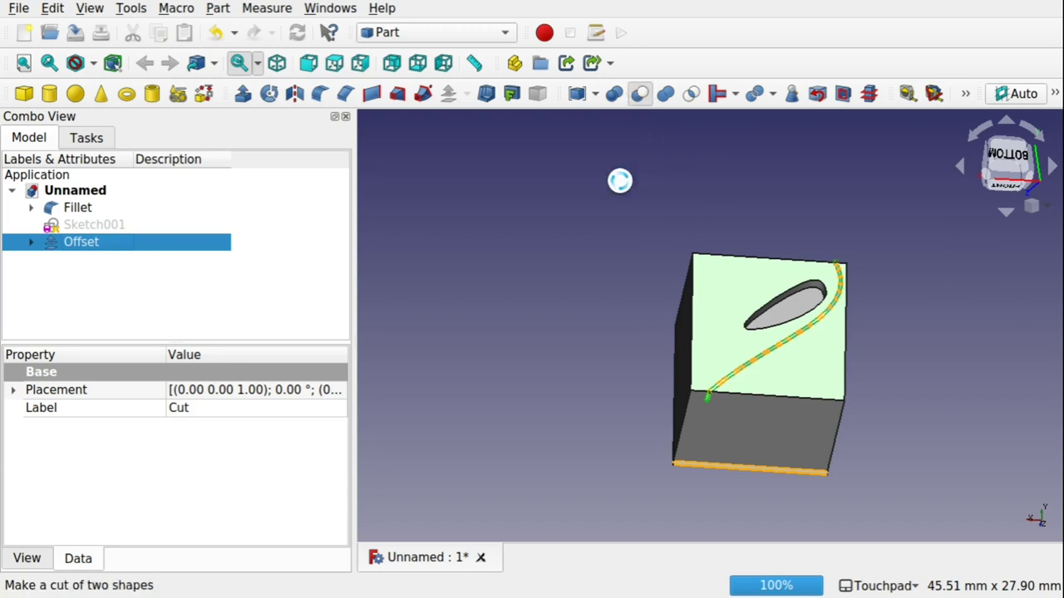
pyautogui.click(880, 372)
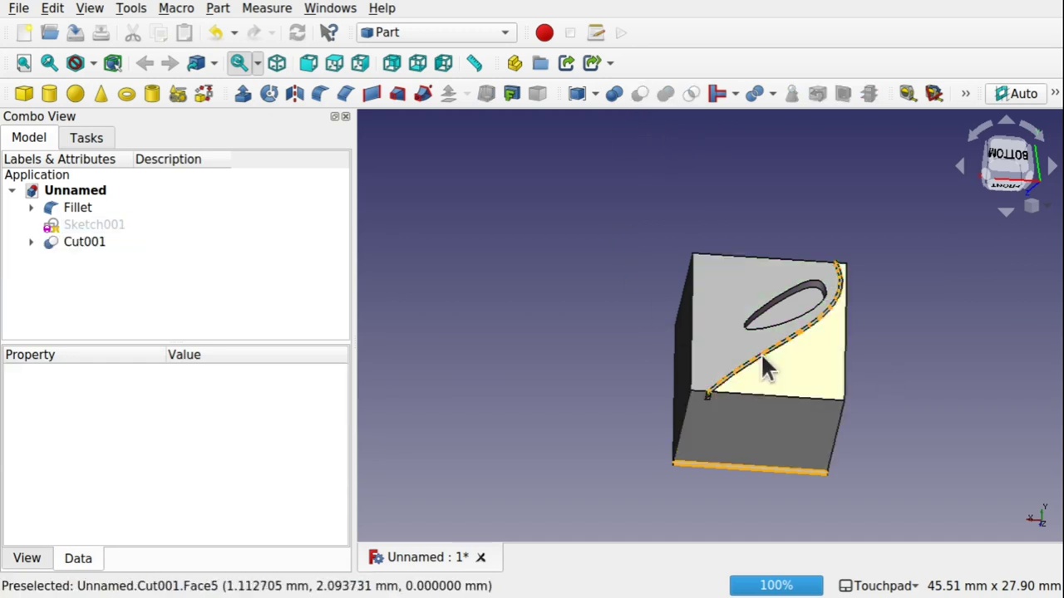
# - Expand Cut001 and its Offset in the model tree and hide CurveOnSurface002
pyautogui.click(32, 242)
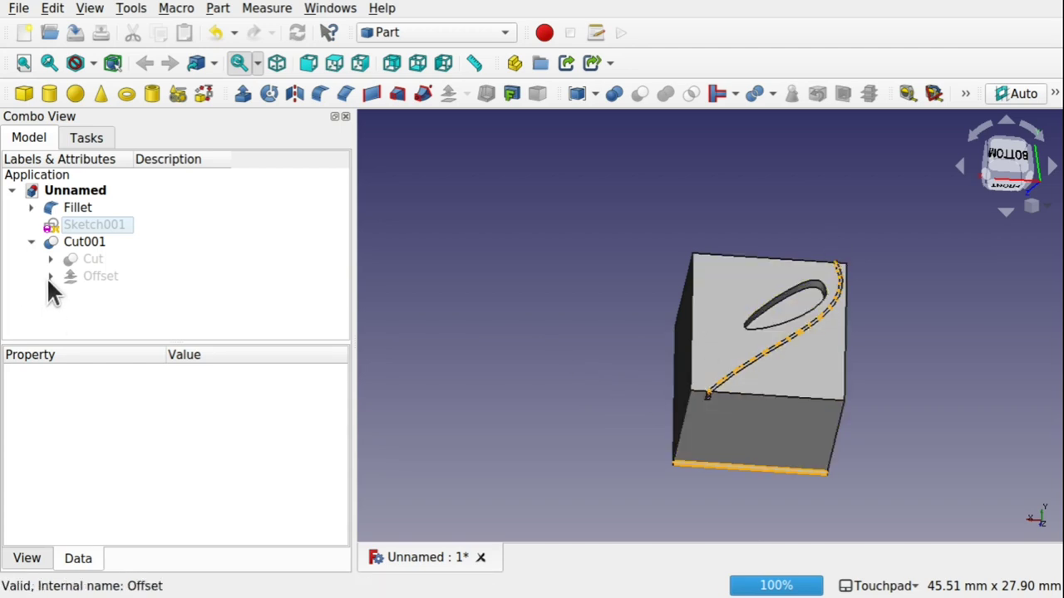
pyautogui.click(33, 241)
pyautogui.click(33, 241)
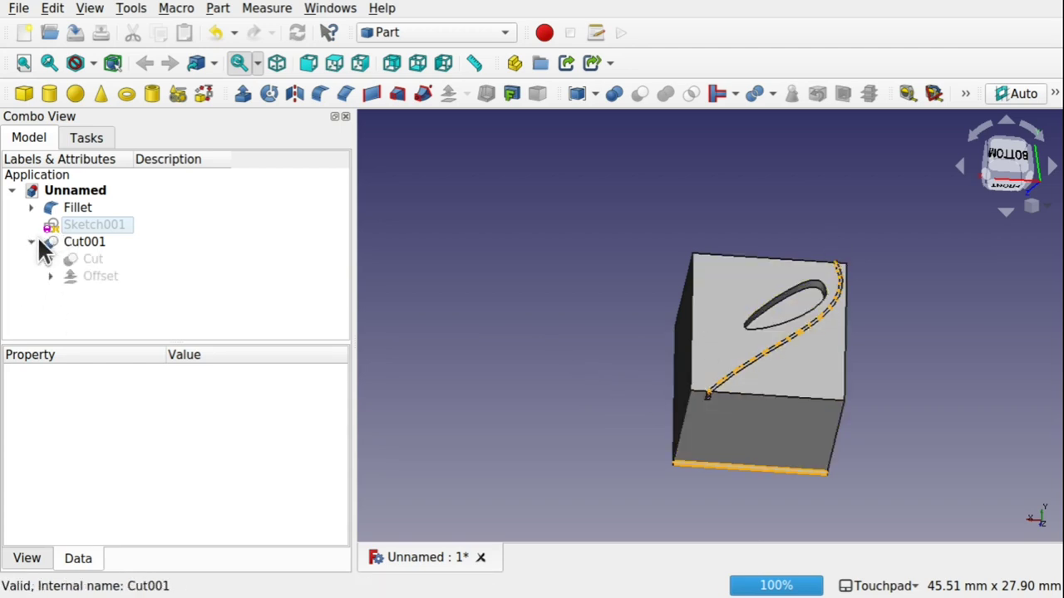
pyautogui.click(50, 276)
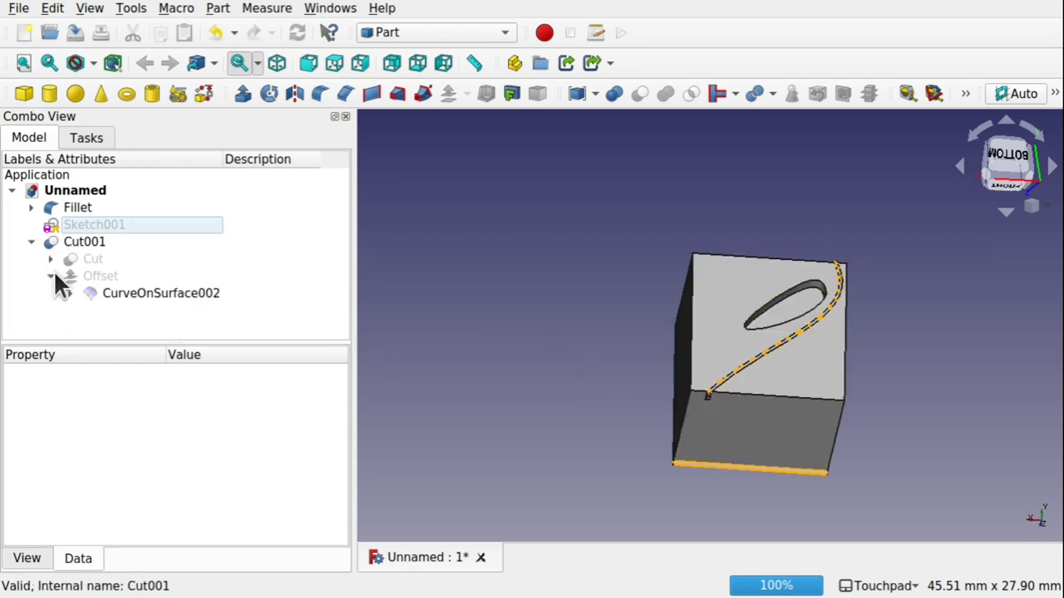
pyautogui.click(164, 296)
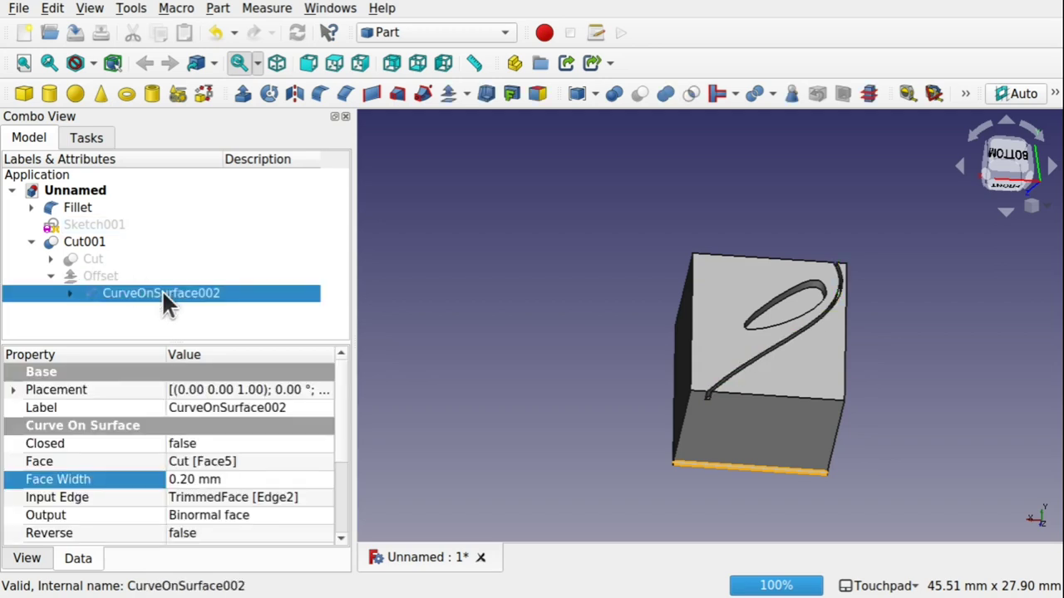
# - Inspect the curved groove cut into the cube's face from several angles
pyautogui.moveTo(748, 358); pyautogui.dragTo(906, 298)
pyautogui.scroll(5, 790, 351)
pyautogui.scroll(-5, 790, 304)
pyautogui.moveTo(865, 335); pyautogui.dragTo(819, 200)
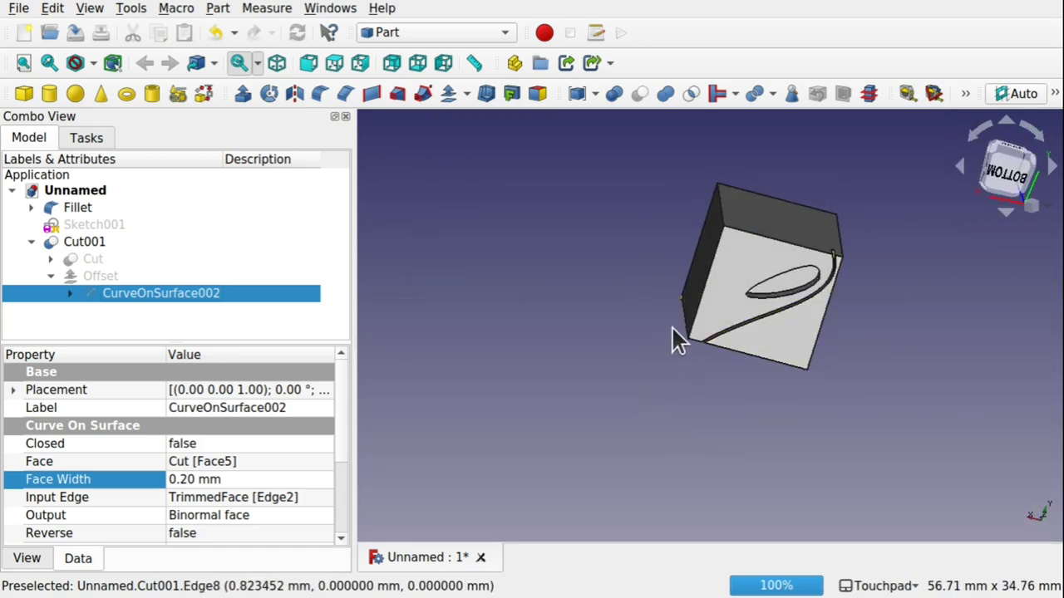
pyautogui.moveTo(850, 242); pyautogui.dragTo(826, 308)
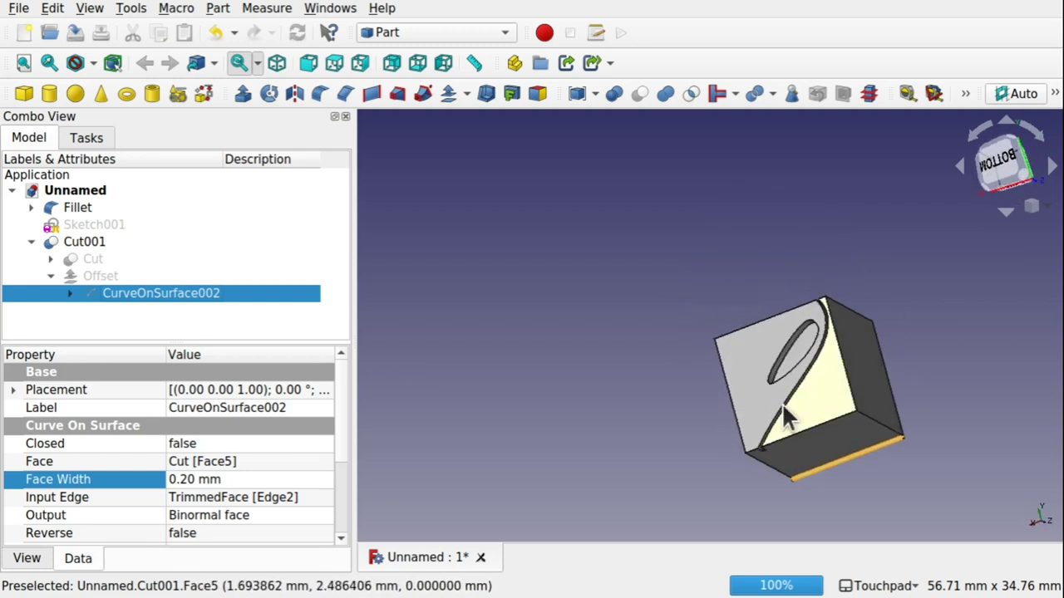
pyautogui.moveTo(781, 405); pyautogui.dragTo(725, 256)
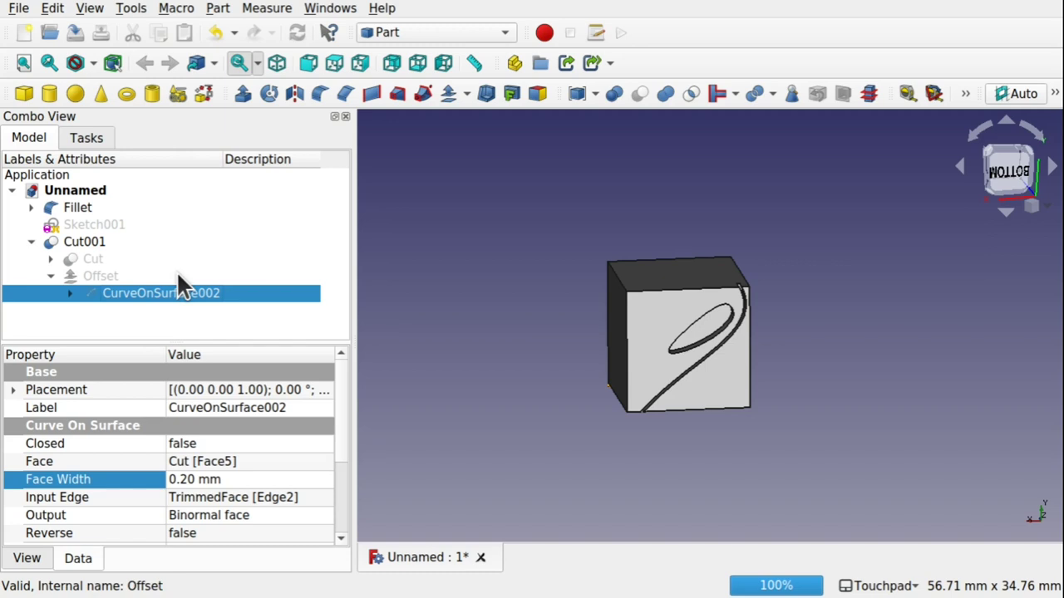
pyautogui.moveTo(499, 269)
pyautogui.mouseDown()
pyautogui.moveTo(541, 299)
pyautogui.moveTo(513, 270)
pyautogui.mouseUp()
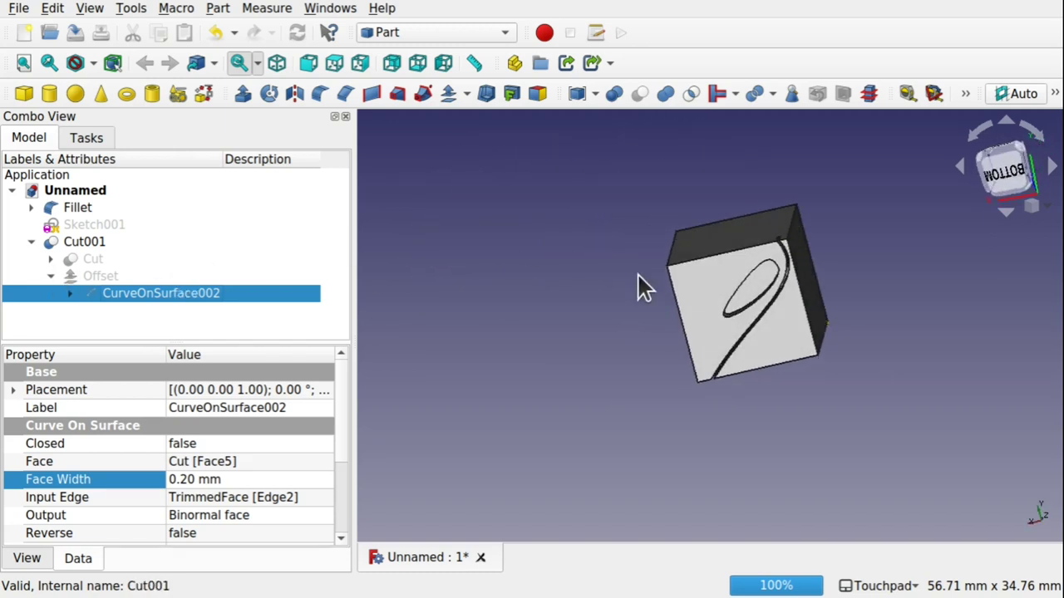
# - Show Sketch001 and set the x position of its placement to -1 mm
pyautogui.click(101, 222)
pyautogui.press('space')
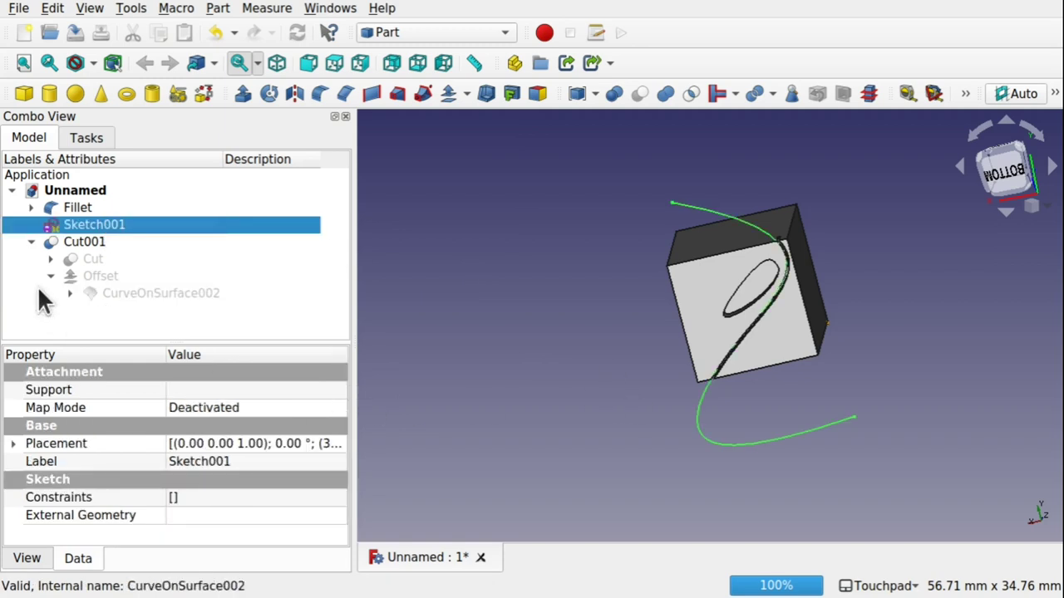
pyautogui.press('space')
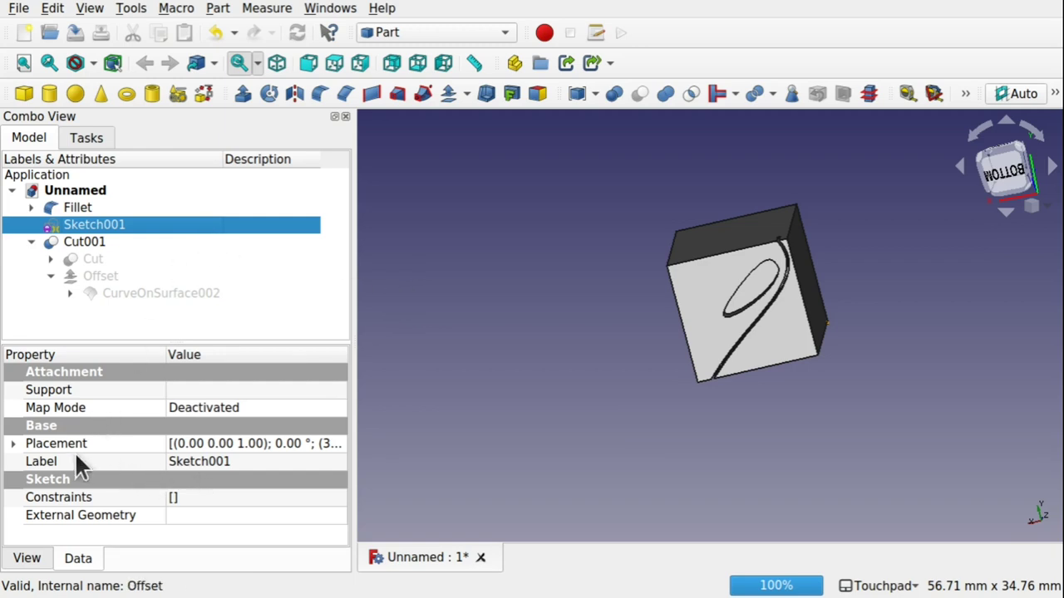
pyautogui.click(14, 444)
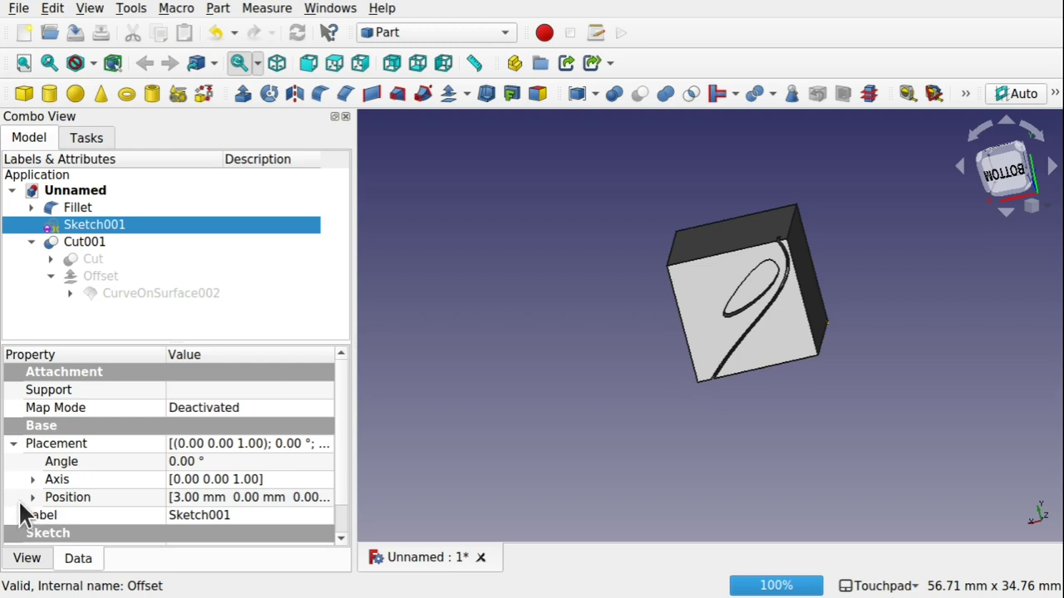
pyautogui.click(33, 497)
pyautogui.click(254, 516)
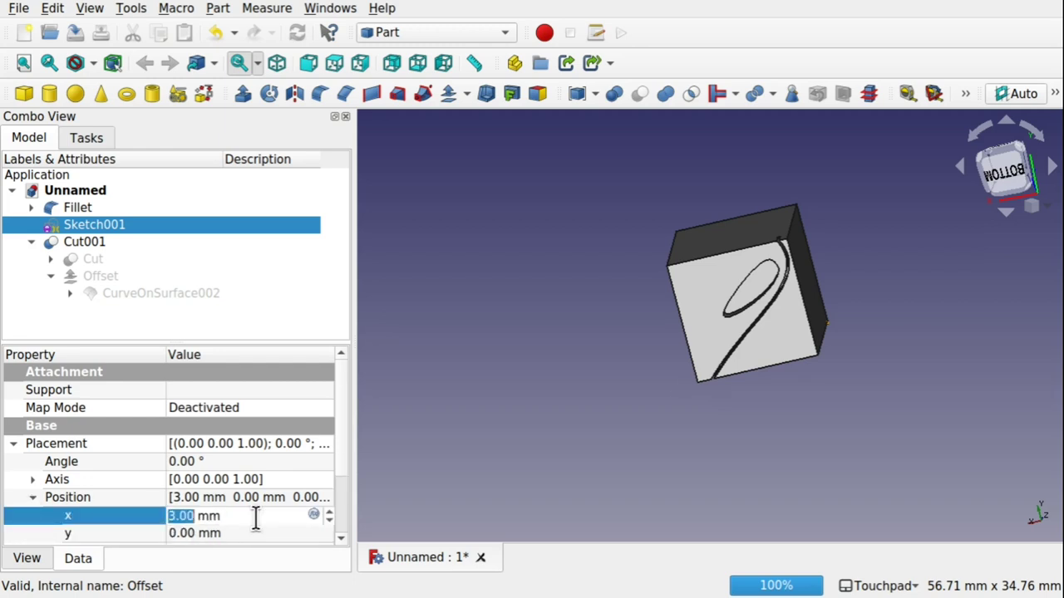
pyautogui.click(107, 223)
pyautogui.press('space')
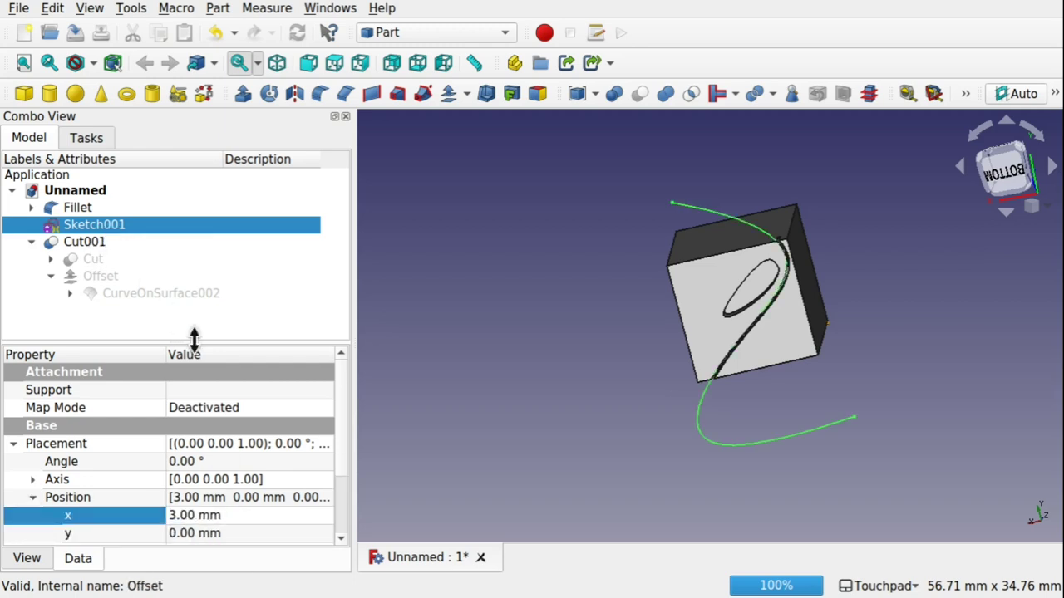
pyautogui.click(237, 516)
pyautogui.write('5')
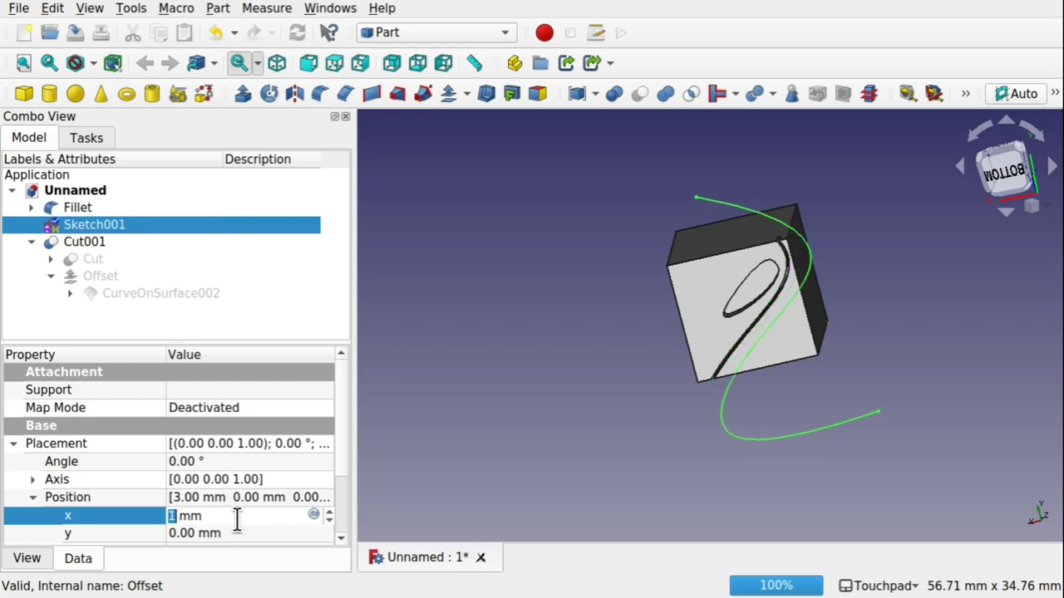
pyautogui.click(550, 478)
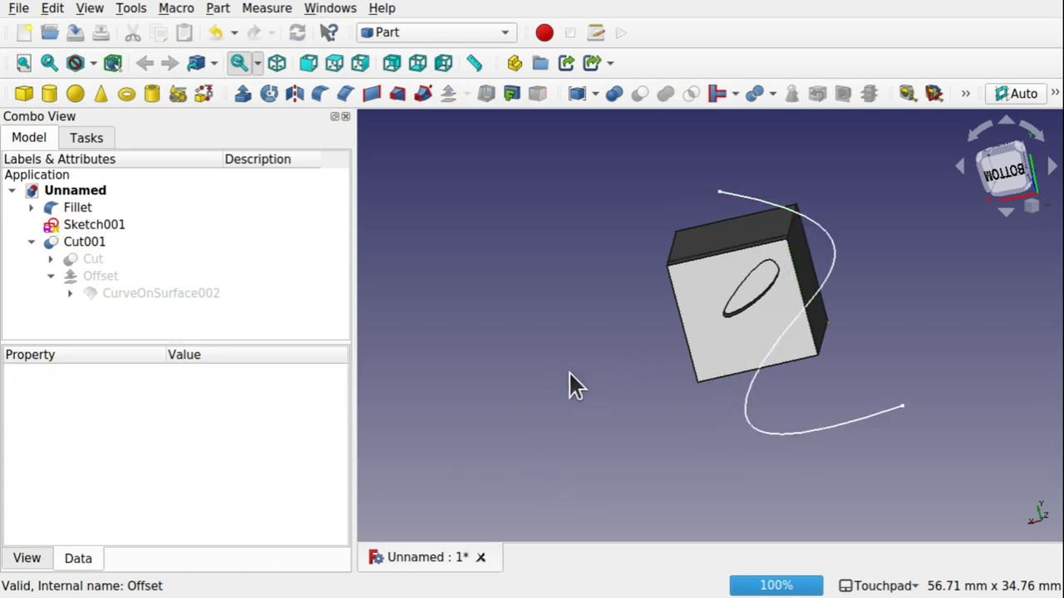
# - Switch to the Curves workbench and create a curve on surface from Sketch001's edge and the Cut001 face containing the oval hole
pyautogui.moveTo(554, 356); pyautogui.dragTo(573, 378, button='middle')
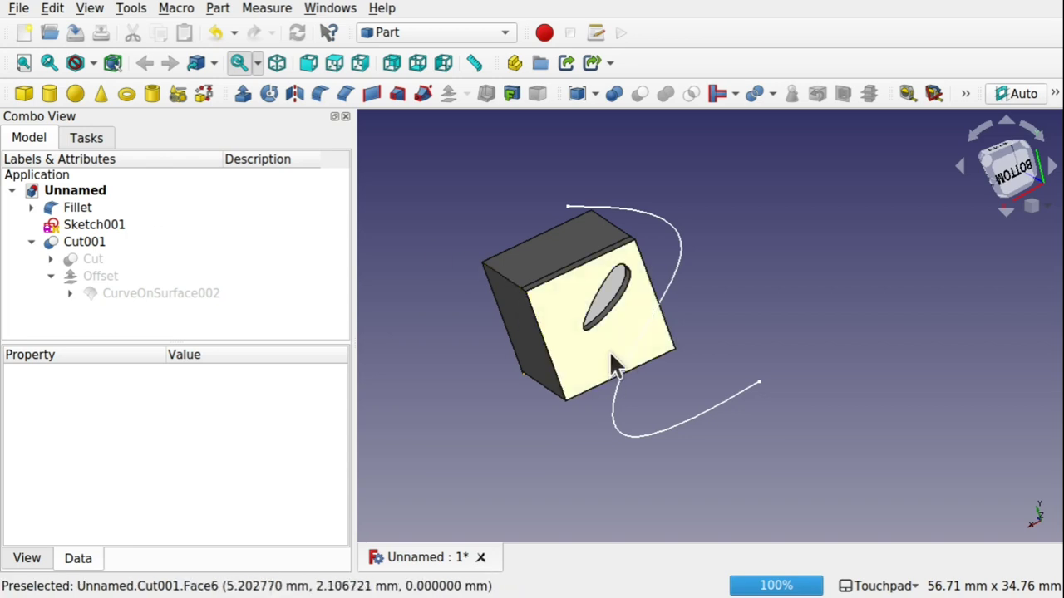
pyautogui.click(674, 291)
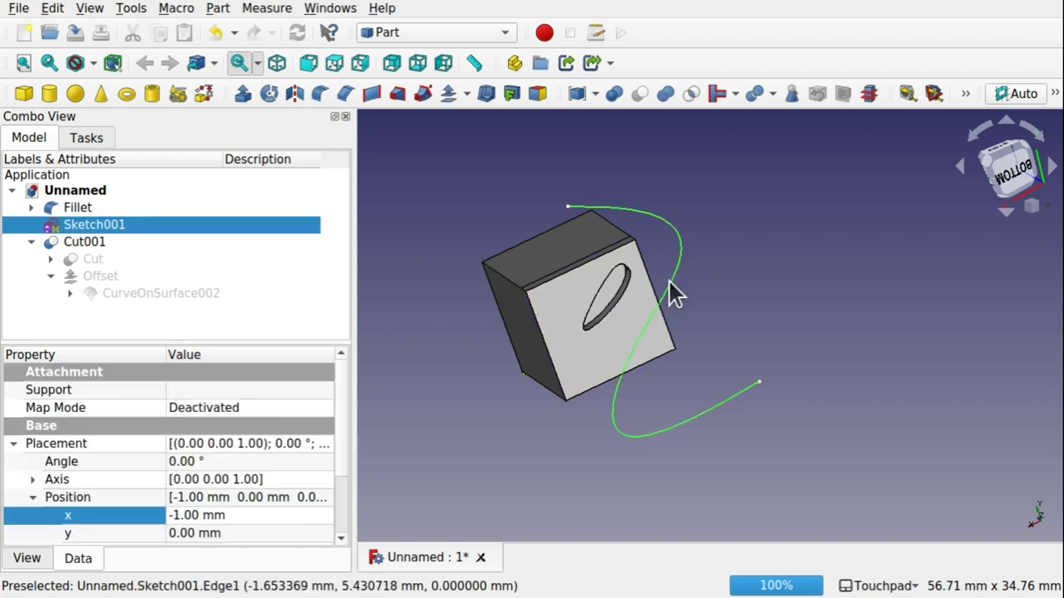
pyautogui.keyDown('ctrl'); pyautogui.click(612, 357); pyautogui.keyUp('ctrl')
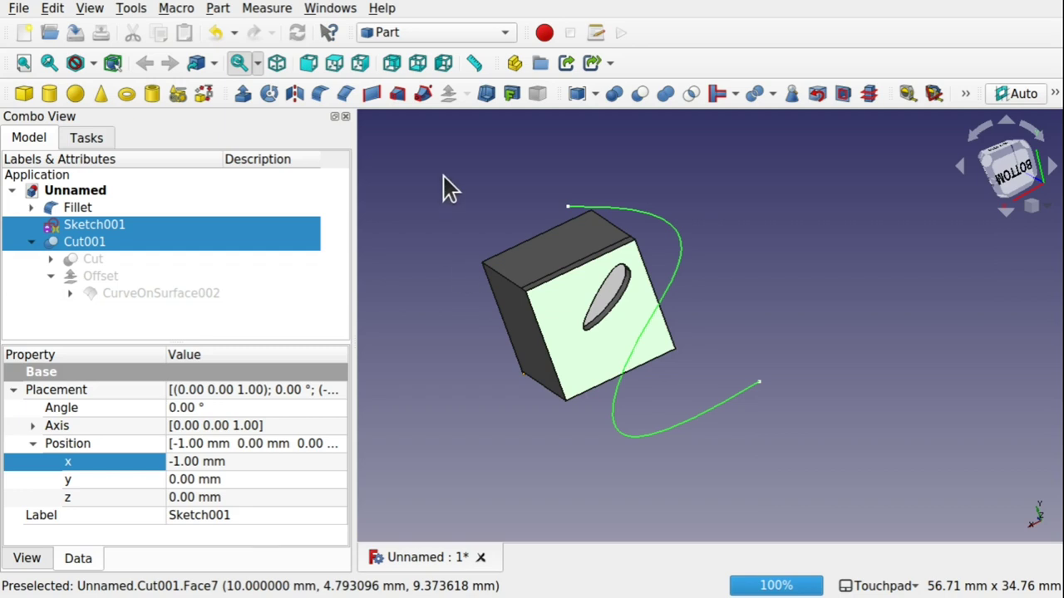
pyautogui.click(412, 34)
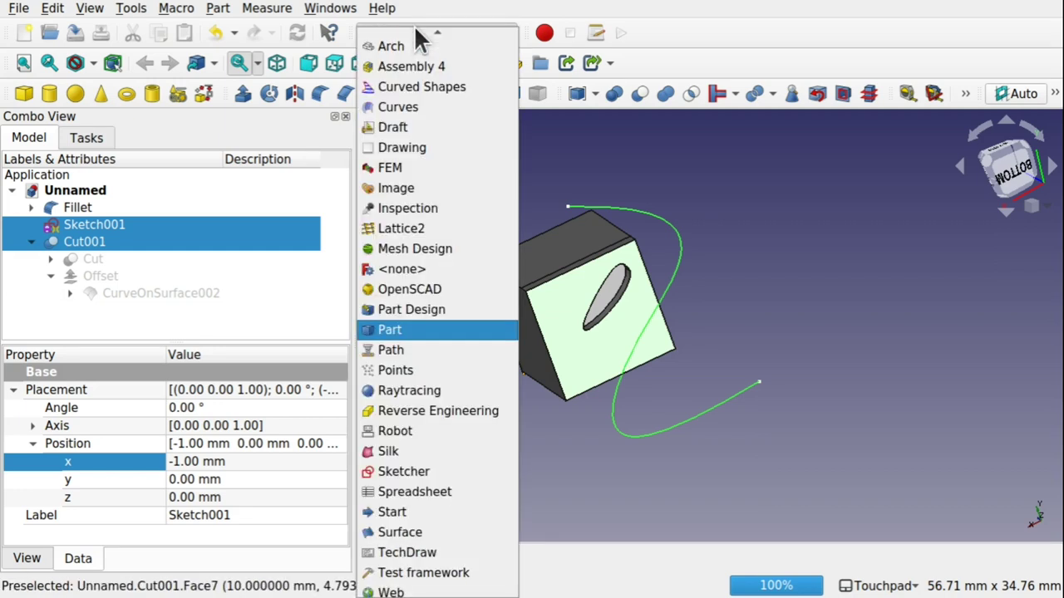
pyautogui.click(407, 107)
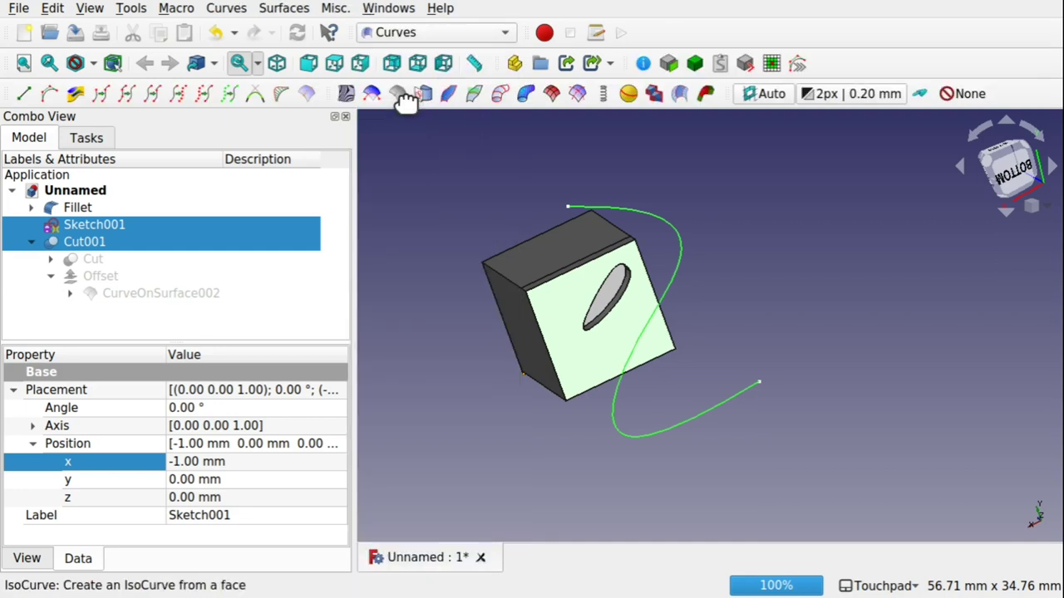
pyautogui.click(308, 91)
pyautogui.click(491, 378)
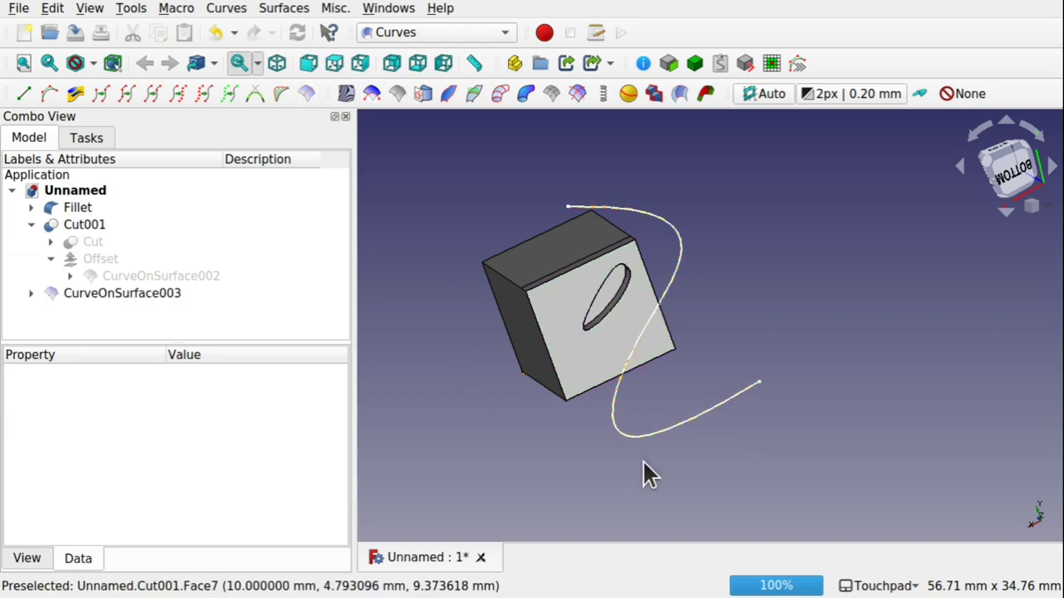
# - Hide Sketch001 and select the projected curve CurveOnSurface003
pyautogui.click(673, 426)
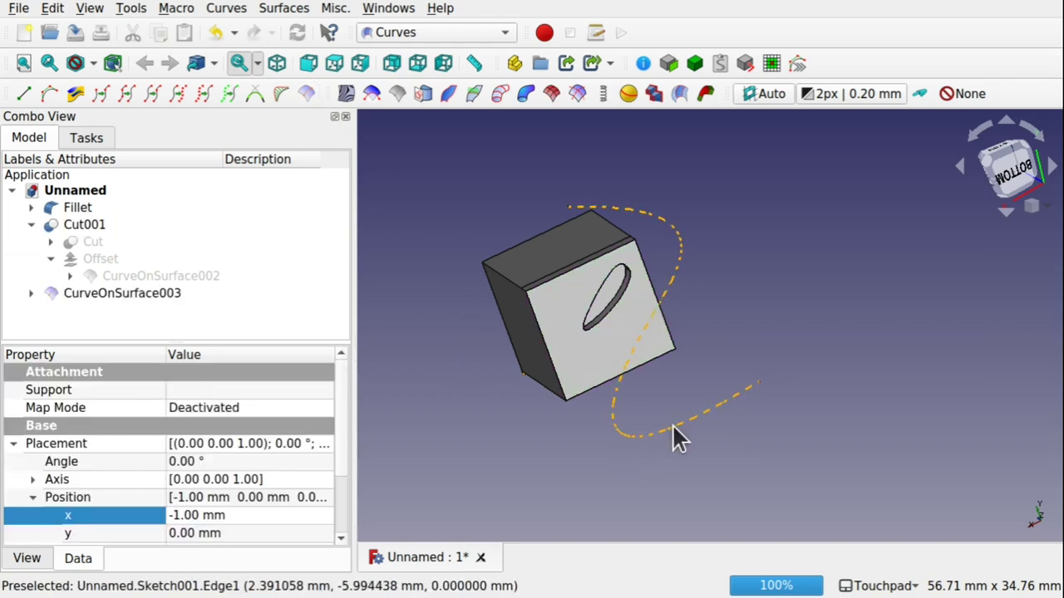
pyautogui.moveTo(673, 428); pyautogui.dragTo(671, 217, button='middle')
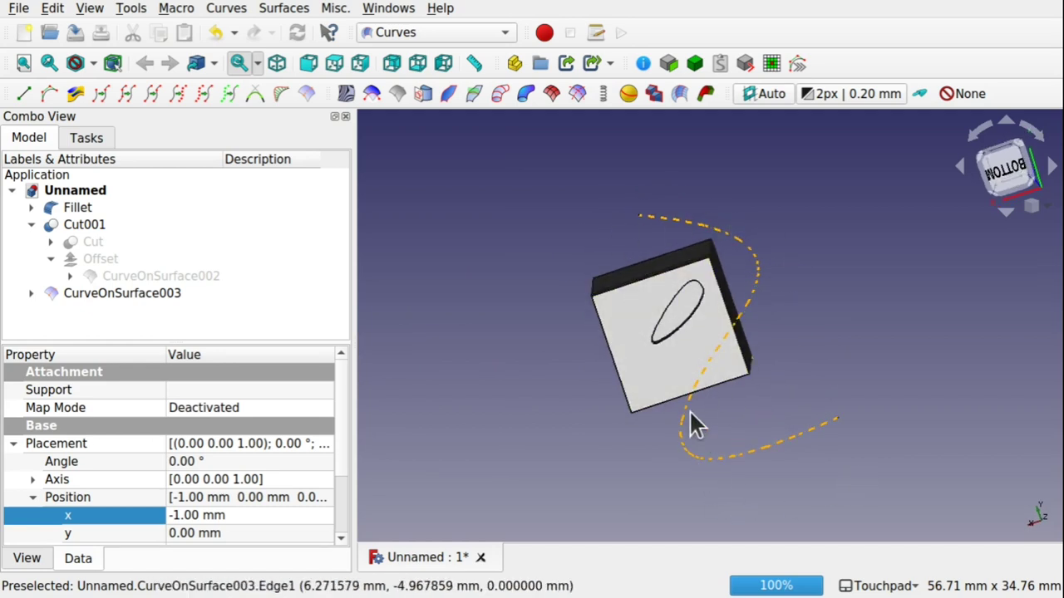
pyautogui.moveTo(691, 423); pyautogui.dragTo(721, 392, button='middle')
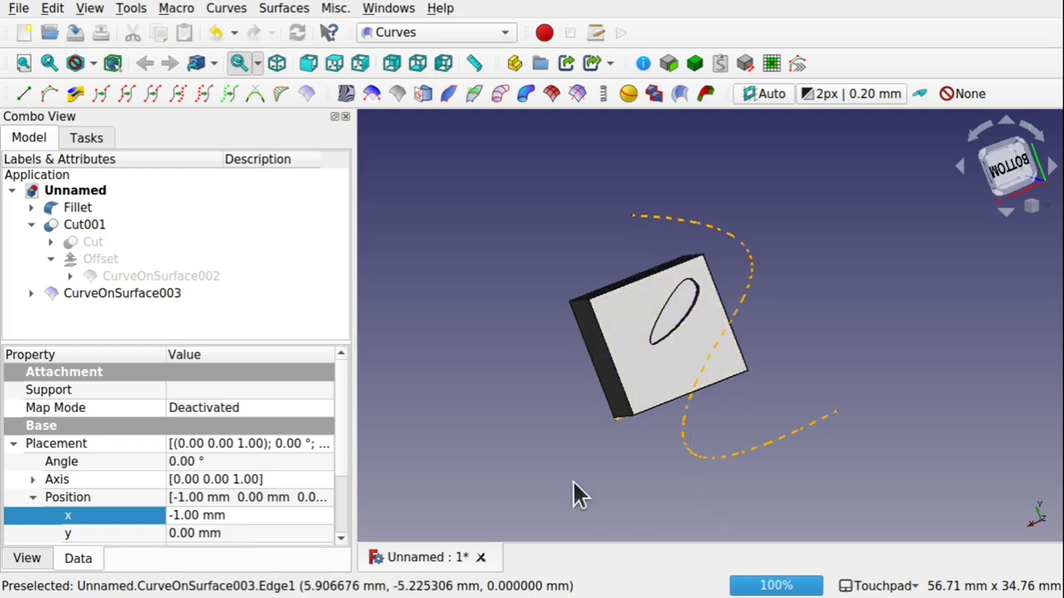
pyautogui.click(709, 459)
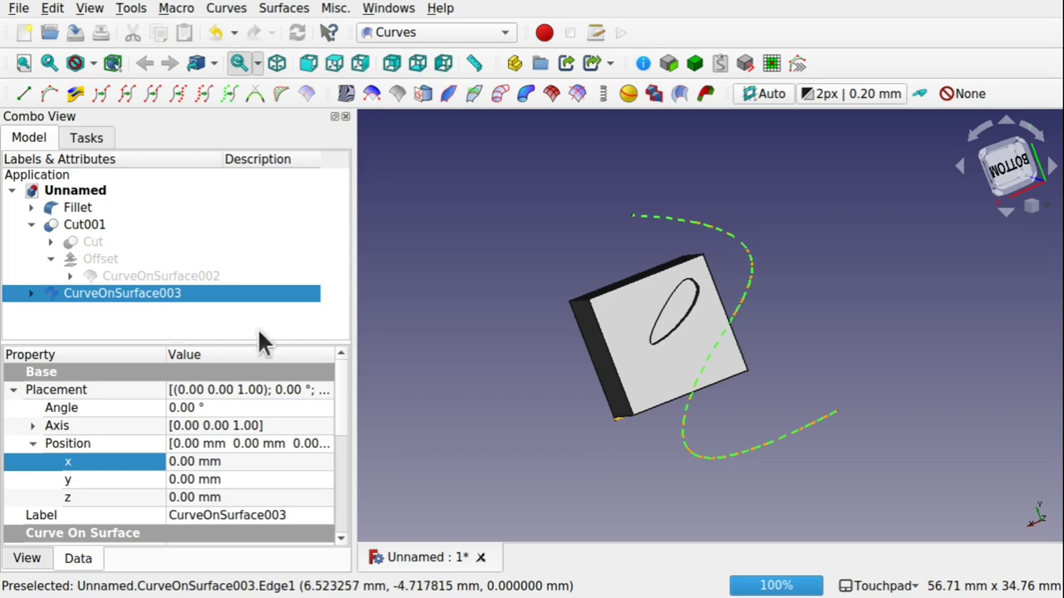
# - Open the recent file freecad-boatdemo.FCStd and examine its section curves and surface strips up close
pyautogui.click(18, 10)
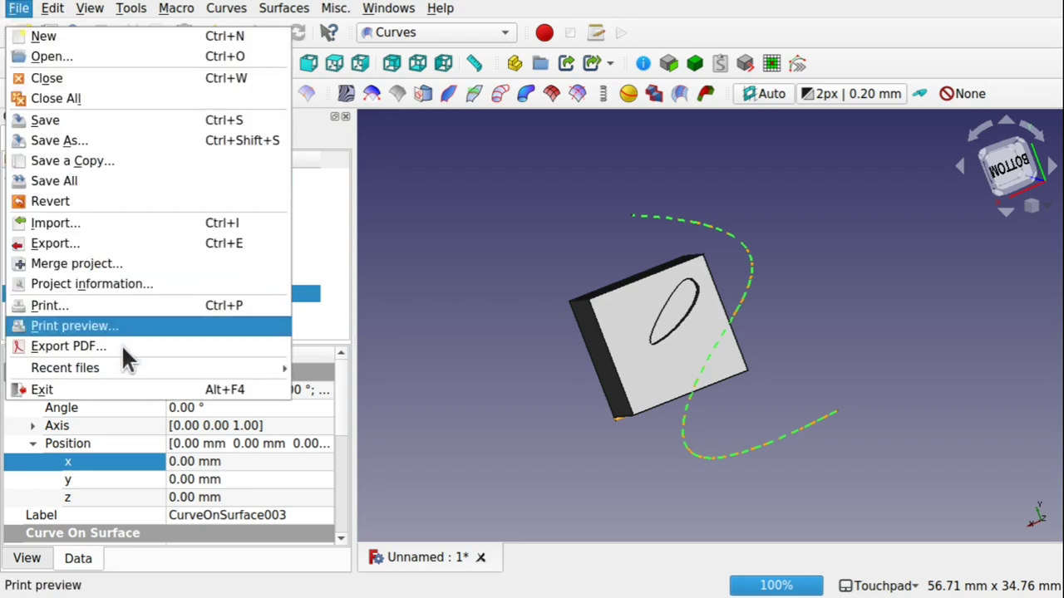
pyautogui.moveTo(173, 366)
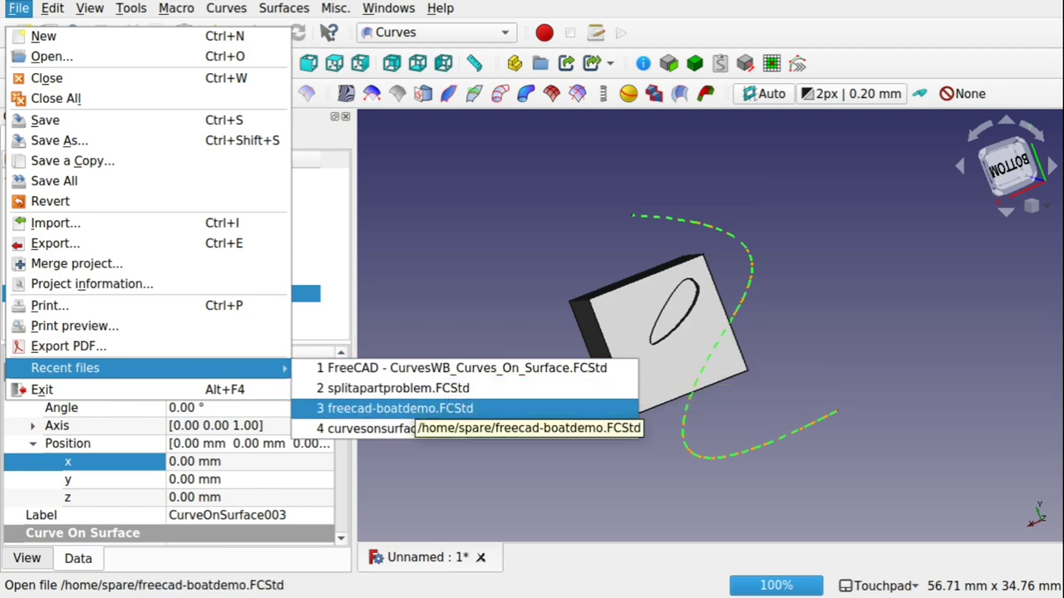
pyautogui.click(412, 407)
pyautogui.scroll(-5, 727, 379)
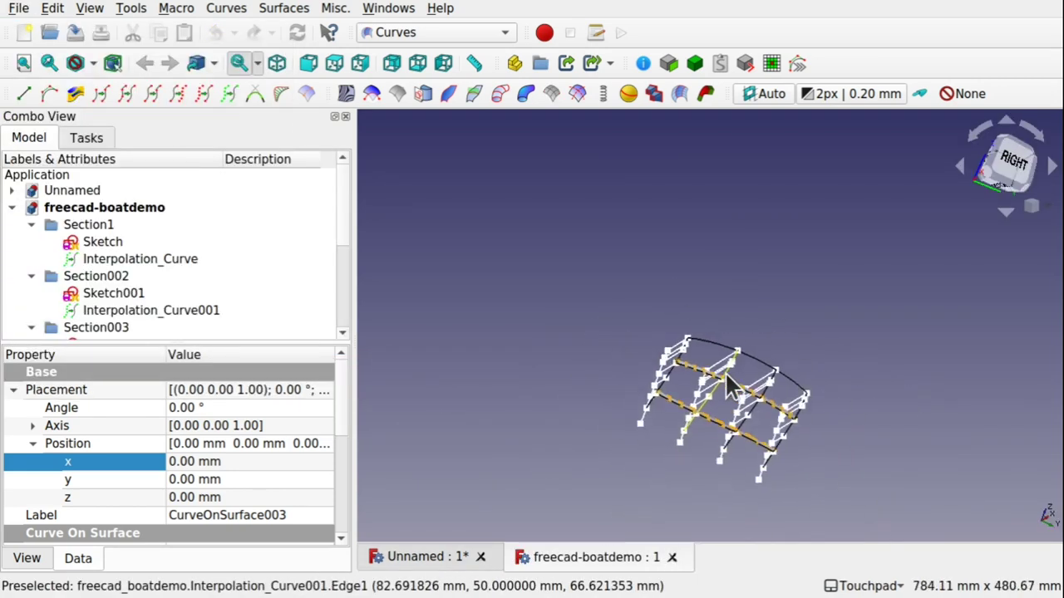
pyautogui.scroll(3, 748, 449)
pyautogui.keyDown('alt'); pyautogui.moveTo(756, 471); pyautogui.dragTo(750, 405); pyautogui.keyUp('alt')
pyautogui.scroll(5, 684, 321)
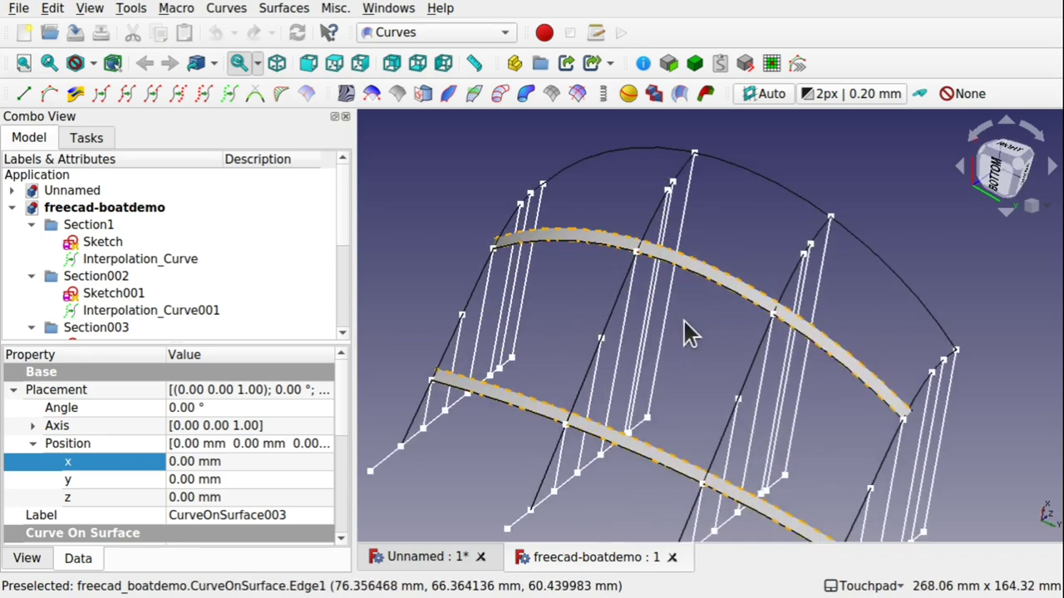
# - Examine the two surface strips from the side and select the upper one, CurveOnSurface
pyautogui.keyDown('alt'); pyautogui.moveTo(684, 321); pyautogui.dragTo(814, 448); pyautogui.keyUp('alt')
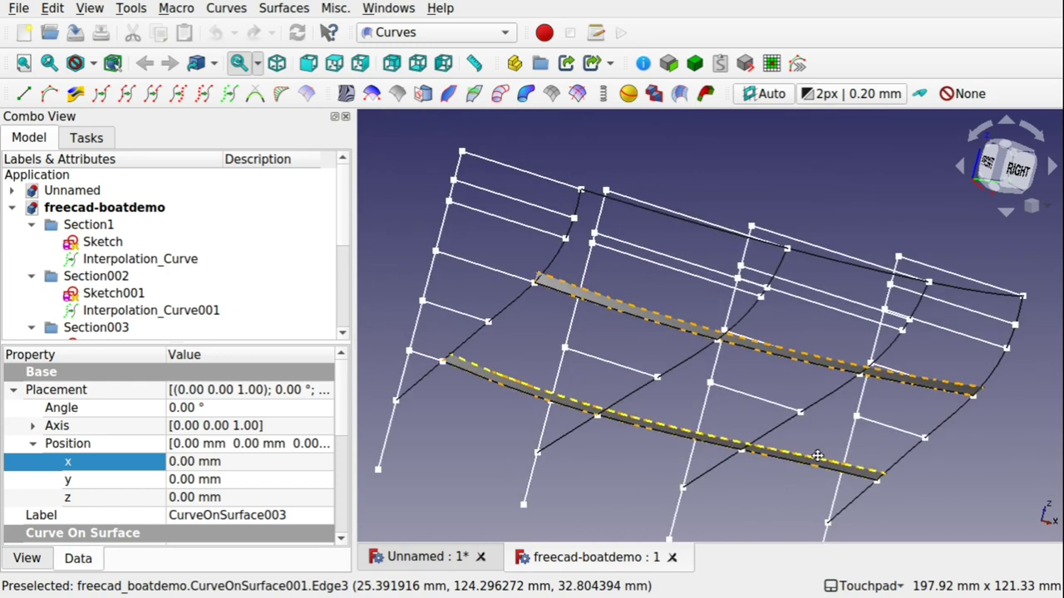
pyautogui.click(620, 305)
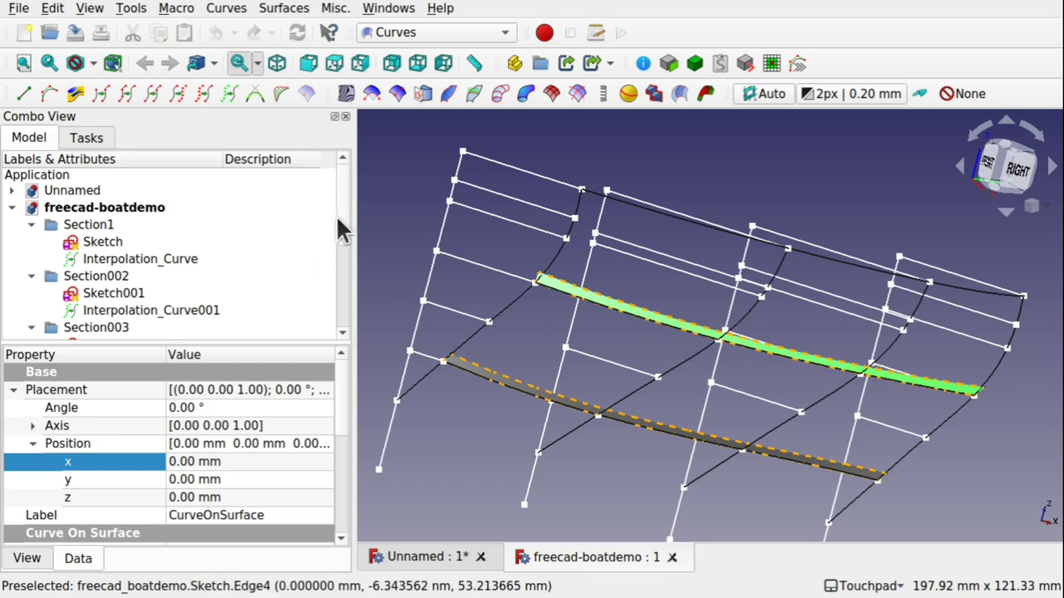
pyautogui.scroll(-3, 335, 241)
pyautogui.scroll(-1, 331, 290)
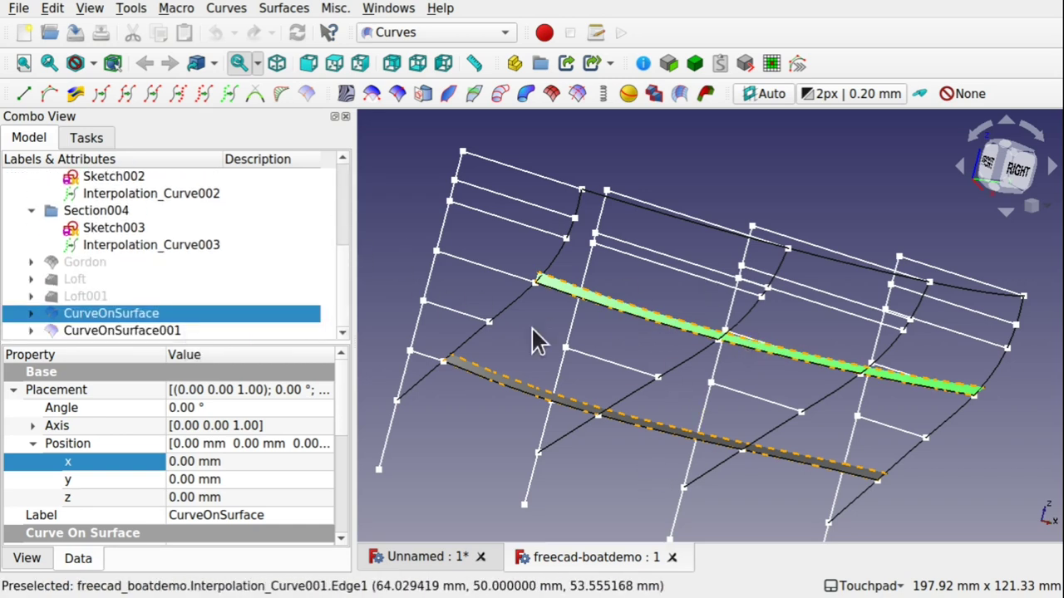
# - Open the file freecad - boat.FCStd from the /home/spare folder
pyautogui.click(18, 9)
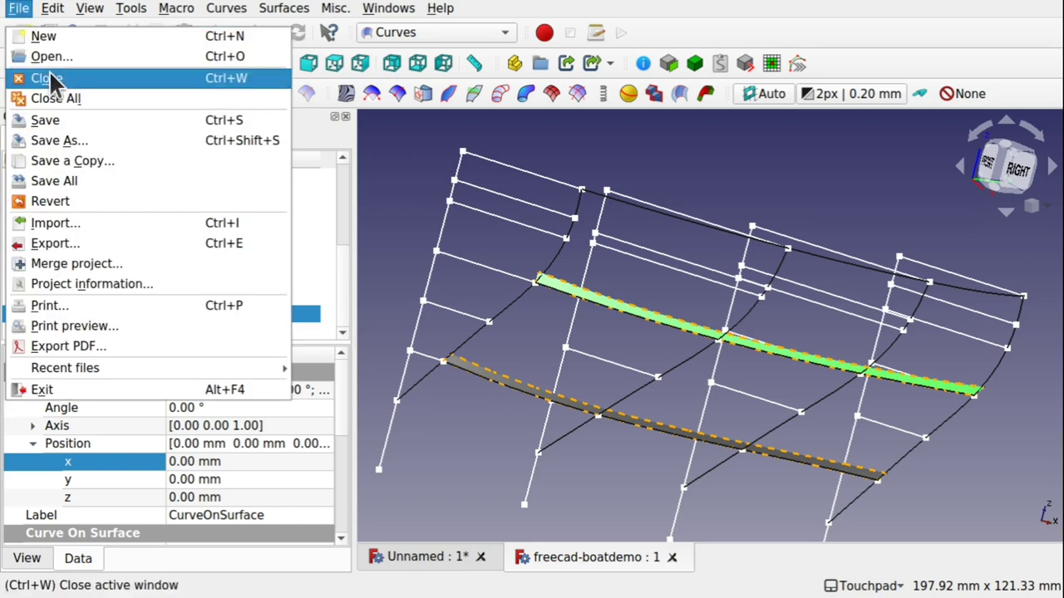
pyautogui.click(67, 59)
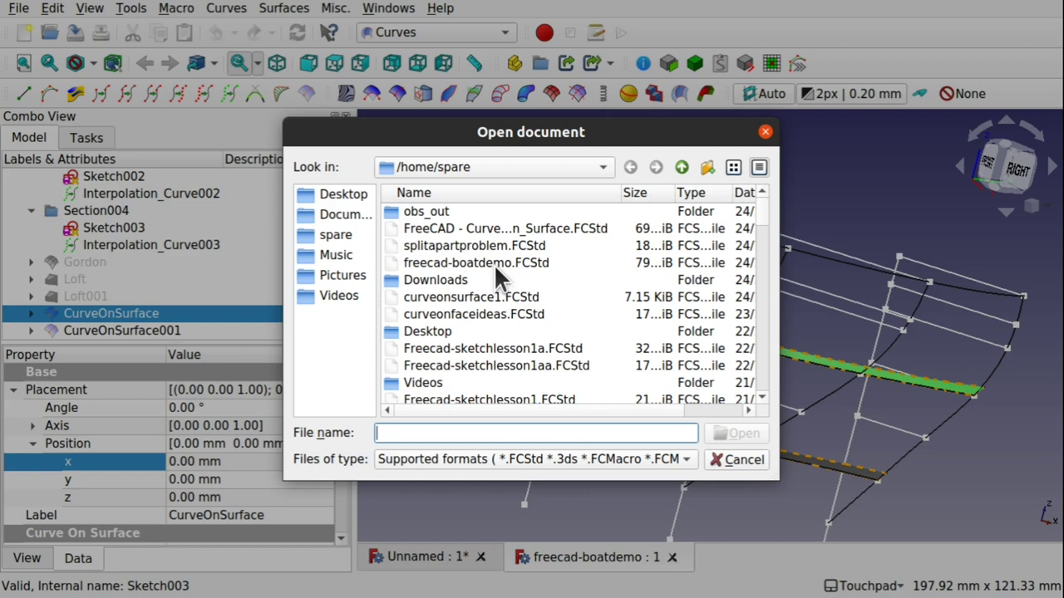
pyautogui.click(743, 196)
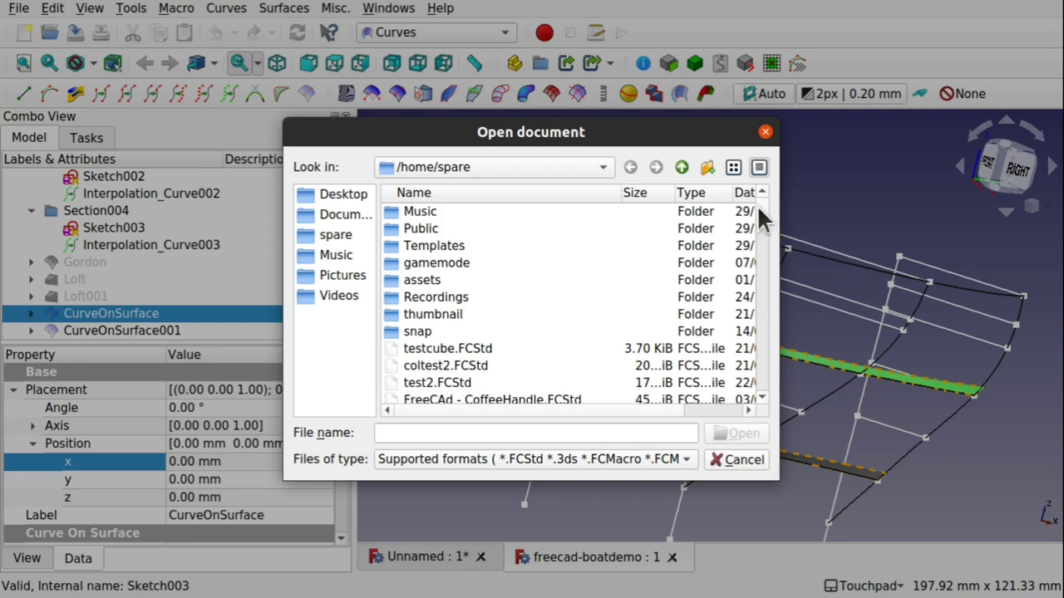
pyautogui.moveTo(756, 204); pyautogui.dragTo(766, 353)
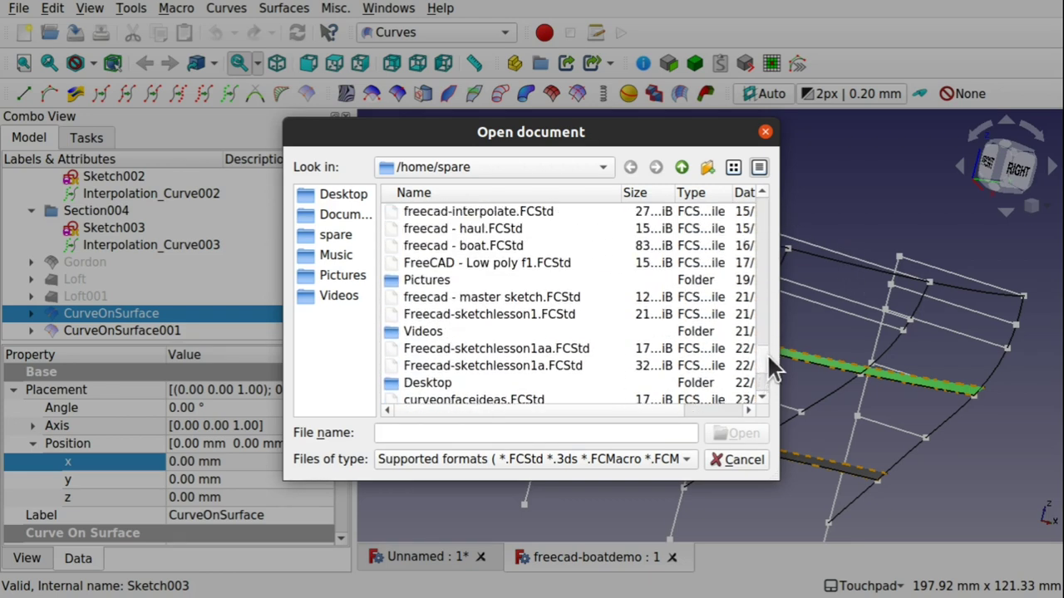
pyautogui.click(454, 246)
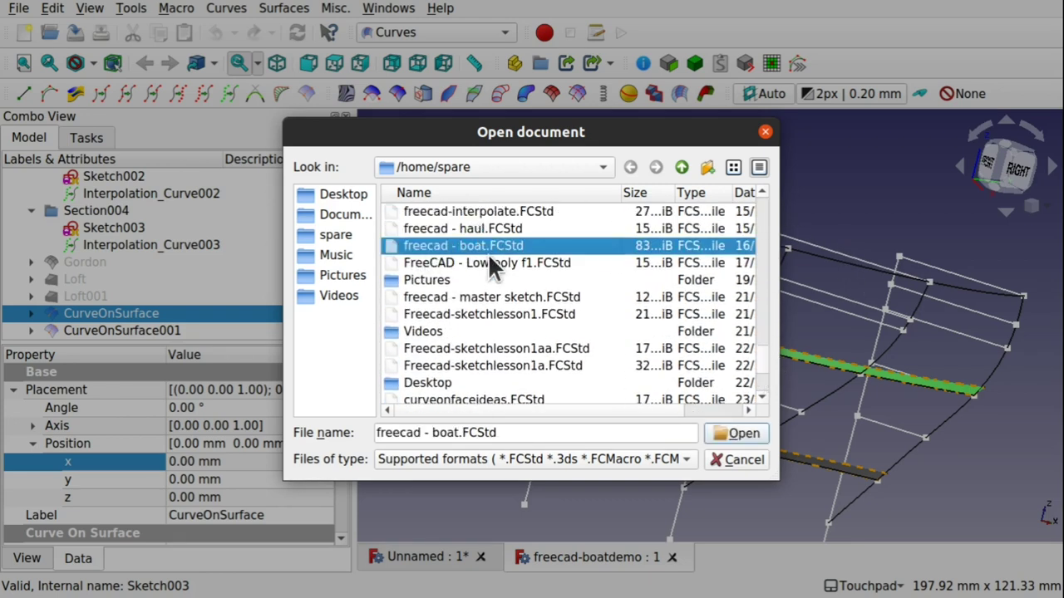
pyautogui.click(735, 434)
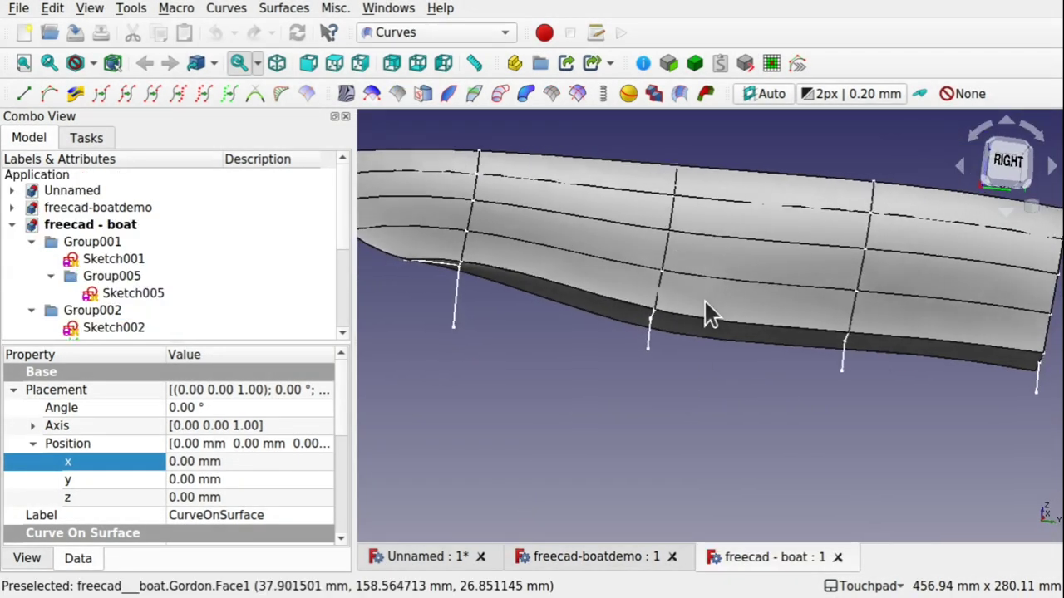
# - Examine the boat hull's surface and section curves from the side and select the section curve nearest the bow
pyautogui.scroll(-4, 702, 301)
pyautogui.moveTo(701, 304); pyautogui.dragTo(705, 325, button='middle')
pyautogui.scroll(2, 726, 237)
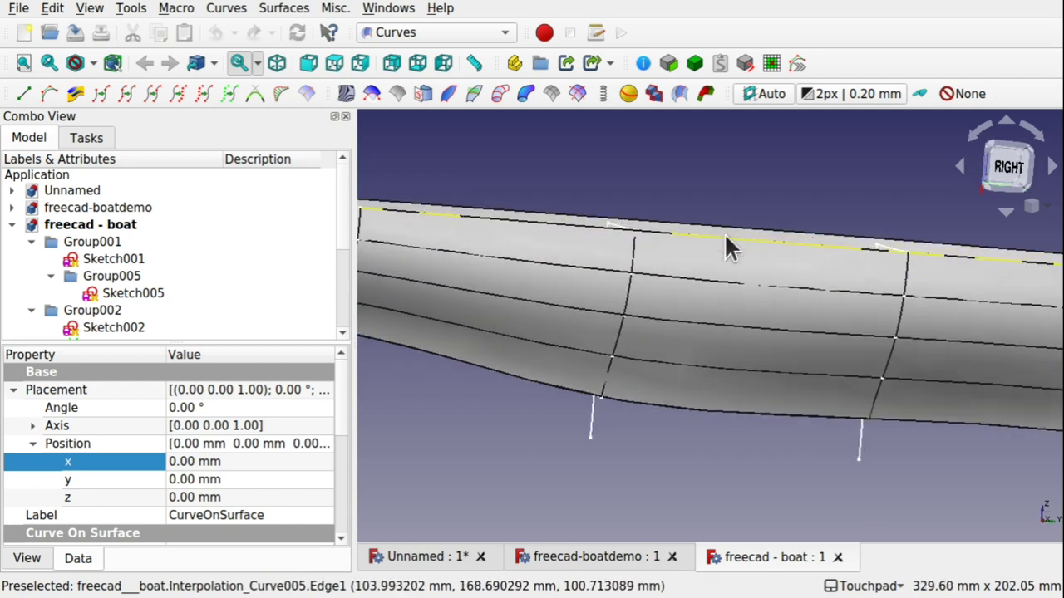
pyautogui.moveTo(726, 237); pyautogui.dragTo(650, 280, button='middle')
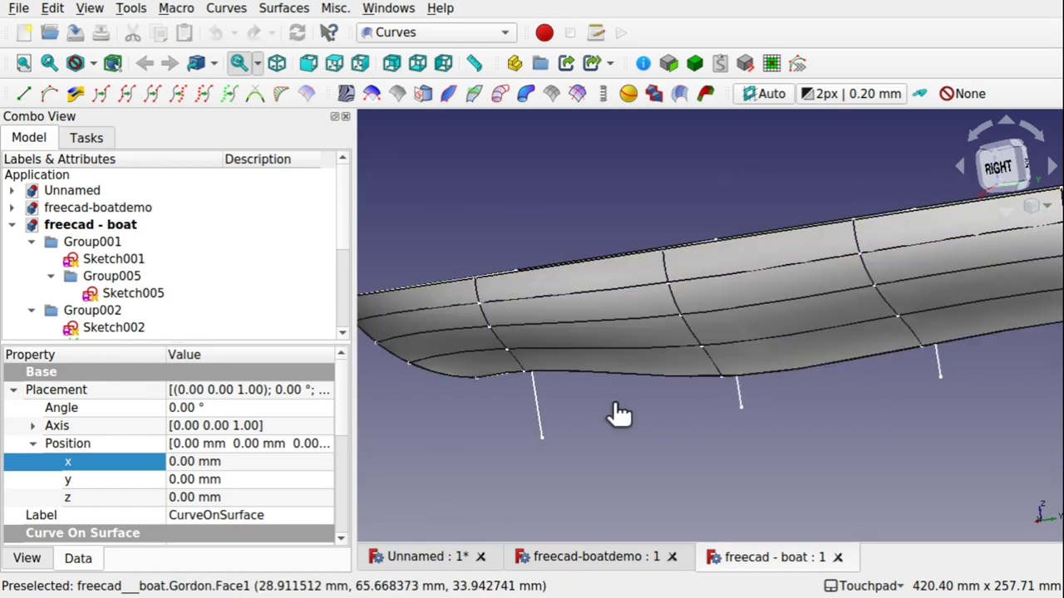
pyautogui.click(607, 406)
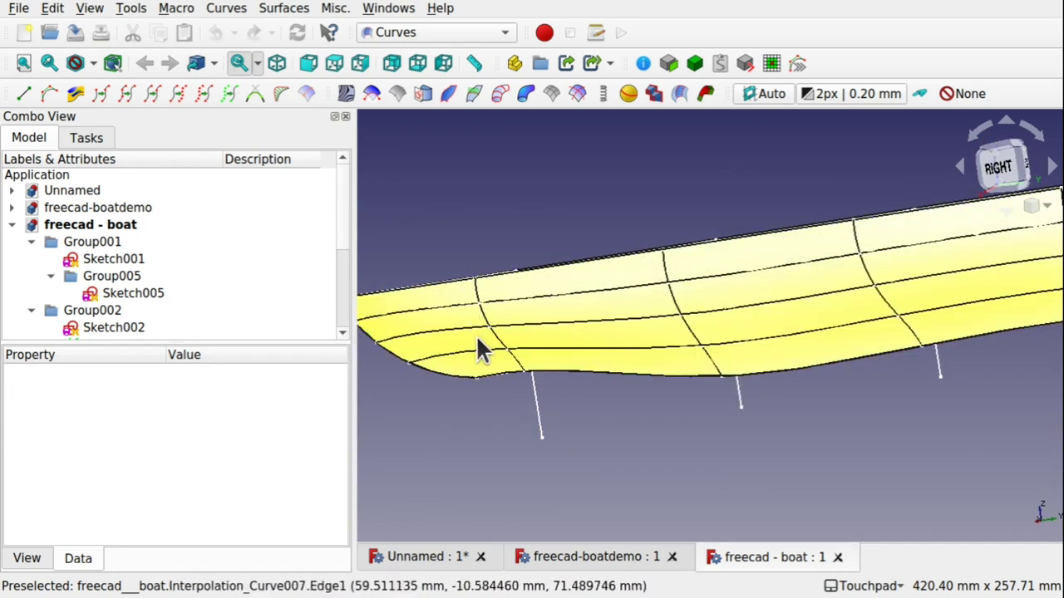
pyautogui.click(498, 341)
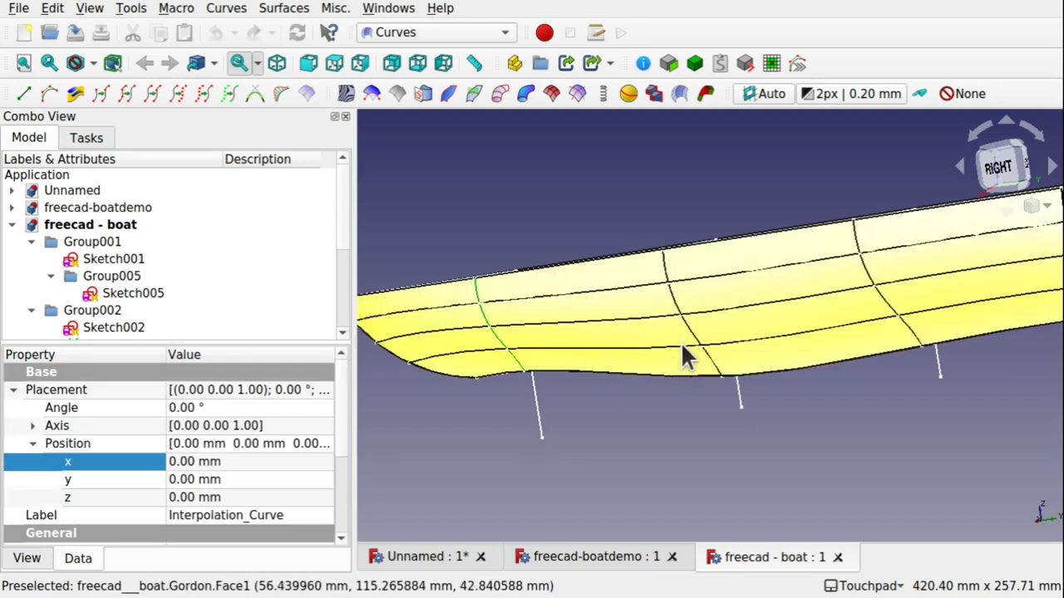
# - Hide the Gordon hull surface, toggle its mirrored surface off and back on, and clear the selection
pyautogui.click(666, 357)
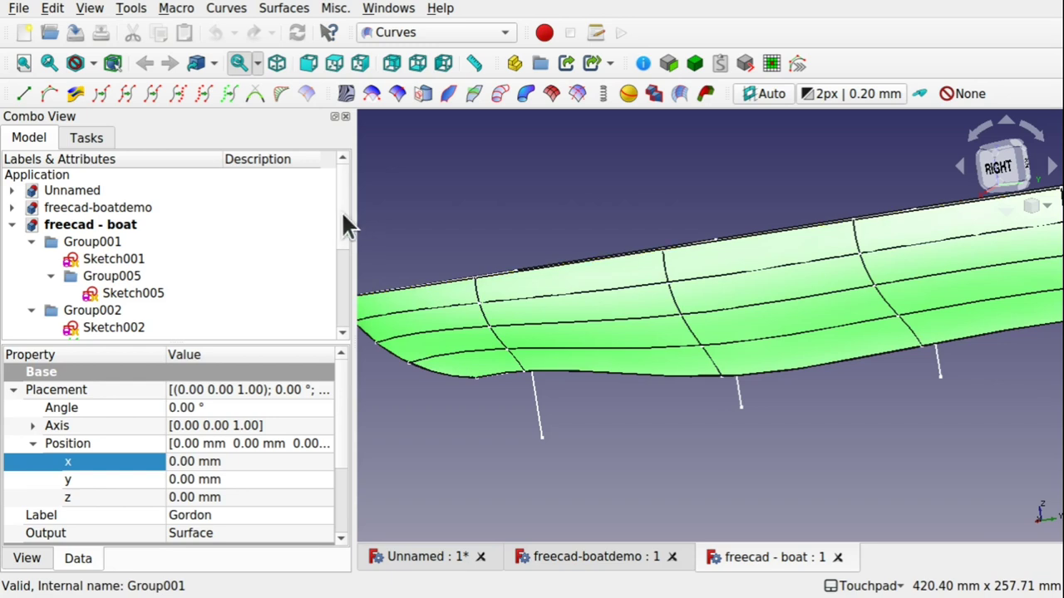
pyautogui.moveTo(340, 210); pyautogui.dragTo(339, 323)
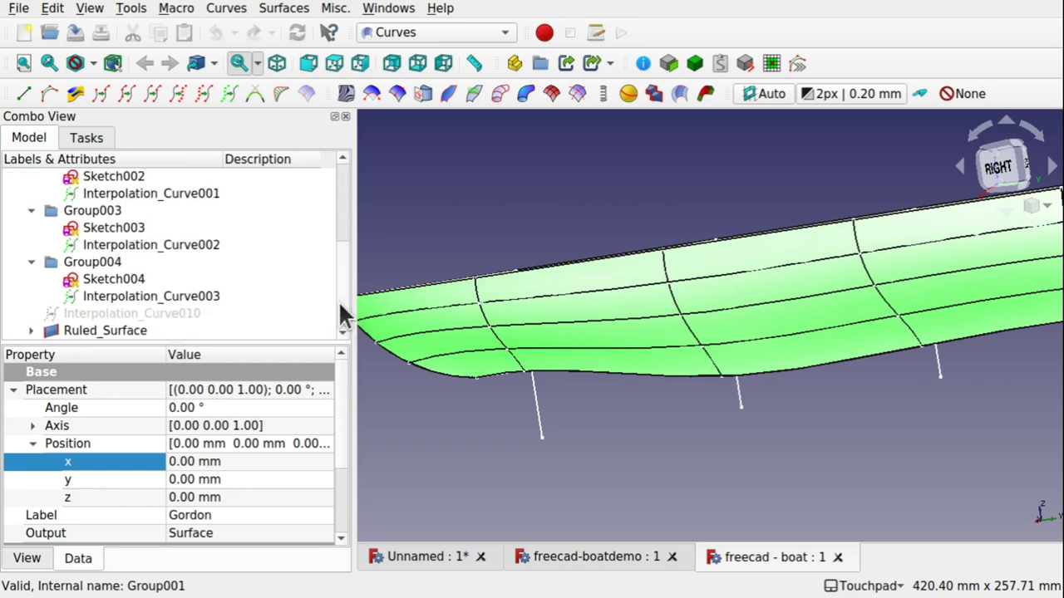
pyautogui.click(450, 301)
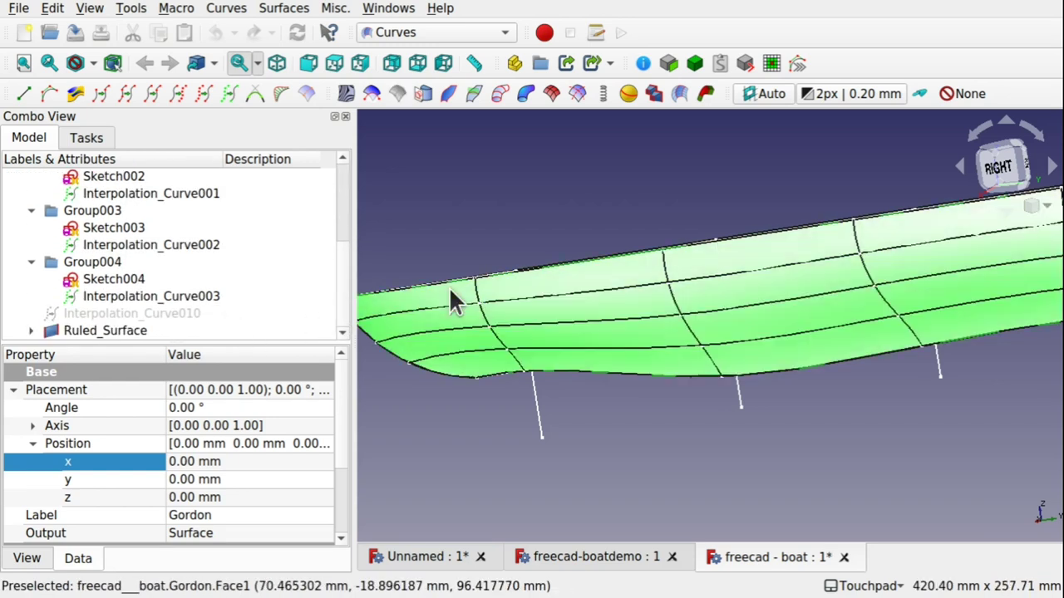
pyautogui.press('space')
pyautogui.click(588, 314)
pyautogui.press('space')
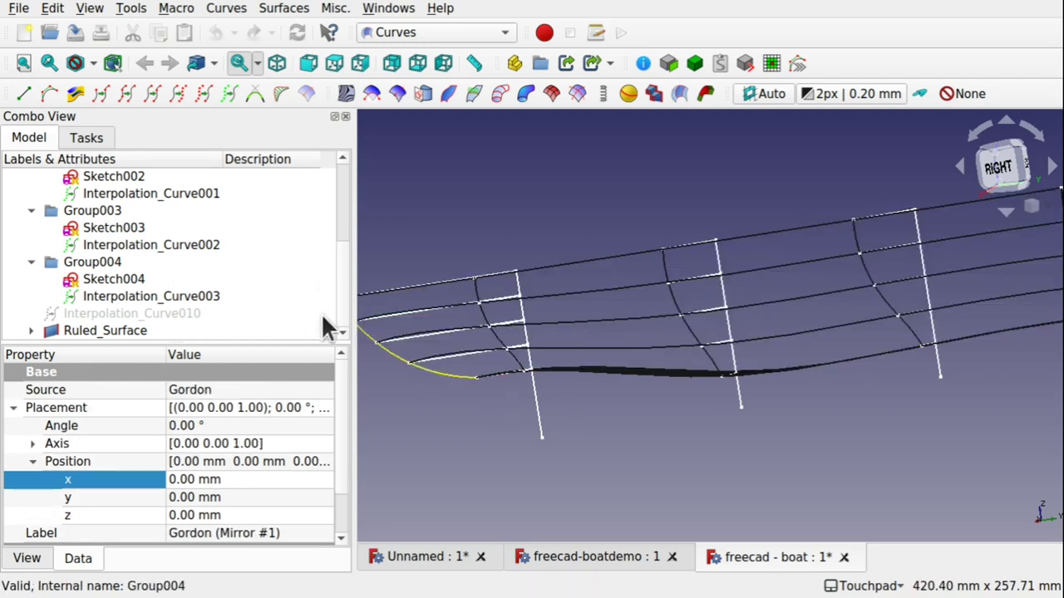
pyautogui.press('space')
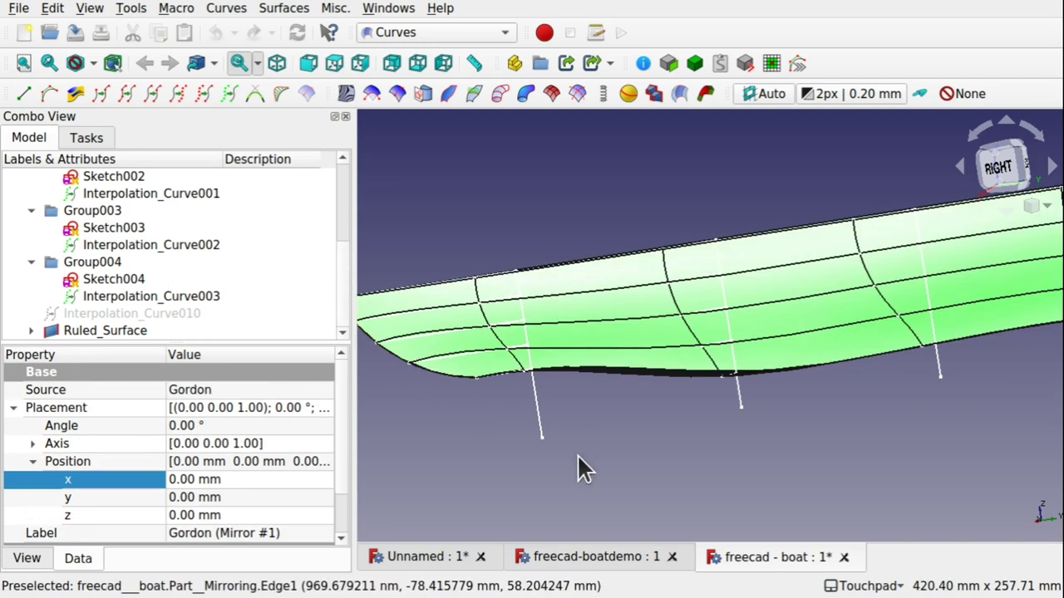
pyautogui.click(628, 445)
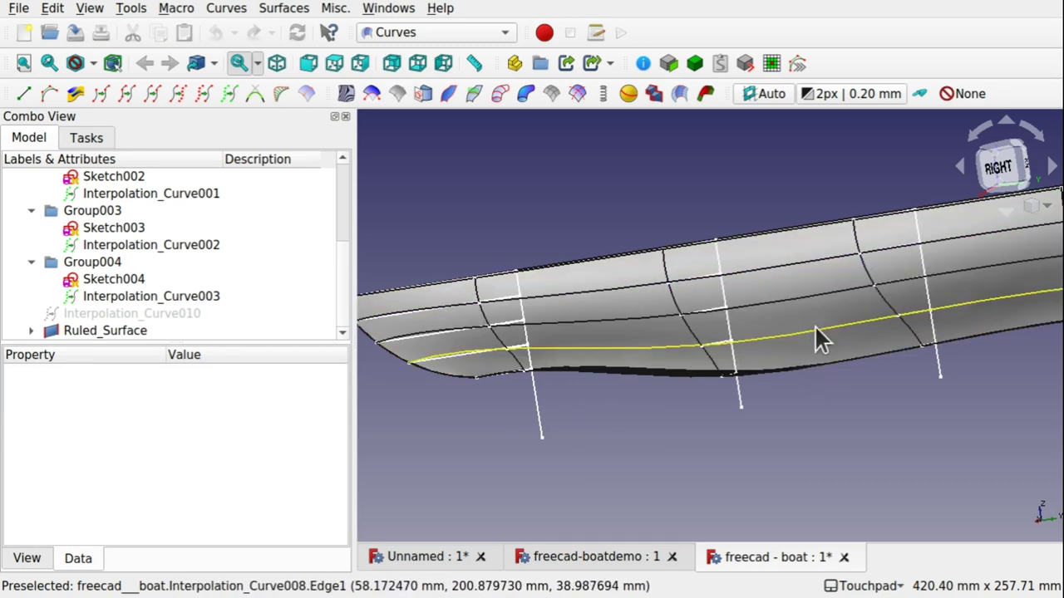
# - Create a curve on surface from Interpolation_Curve's edge near the bow and the mirrored hull face
pyautogui.click(814, 325)
pyautogui.click(755, 404)
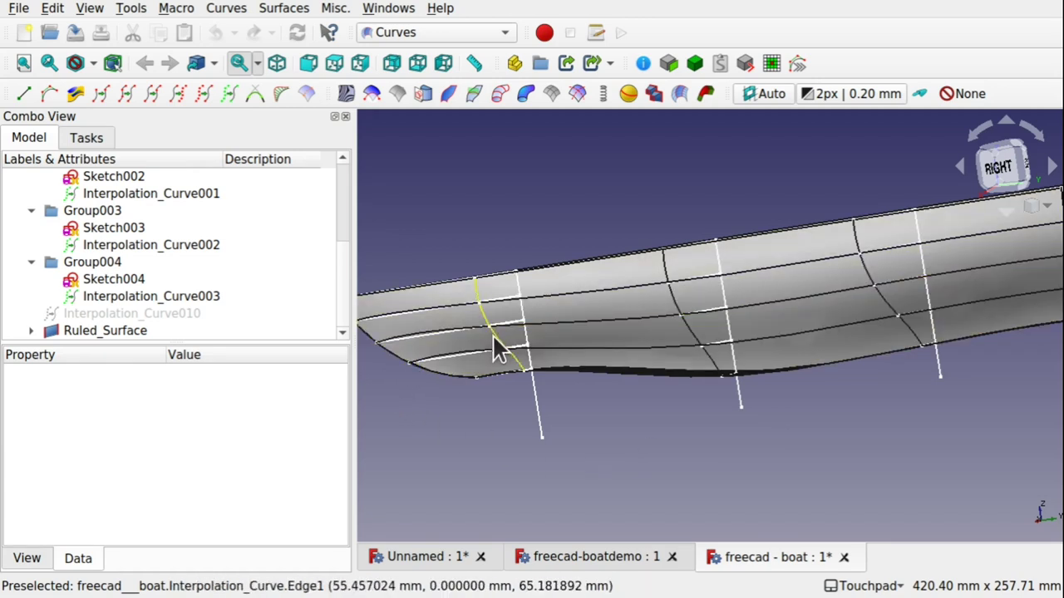
pyautogui.click(494, 338)
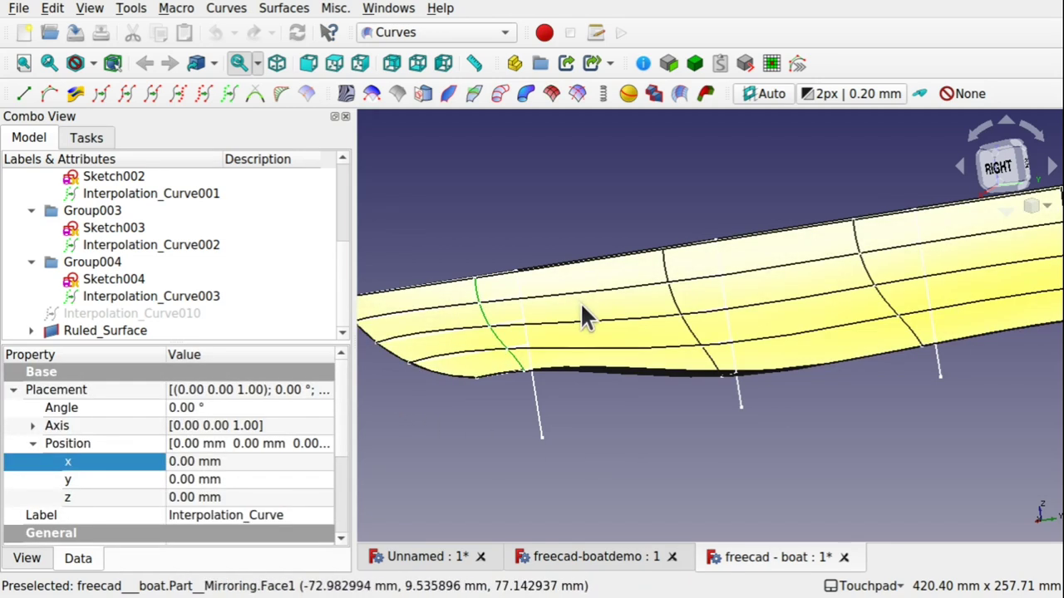
pyautogui.click(599, 304)
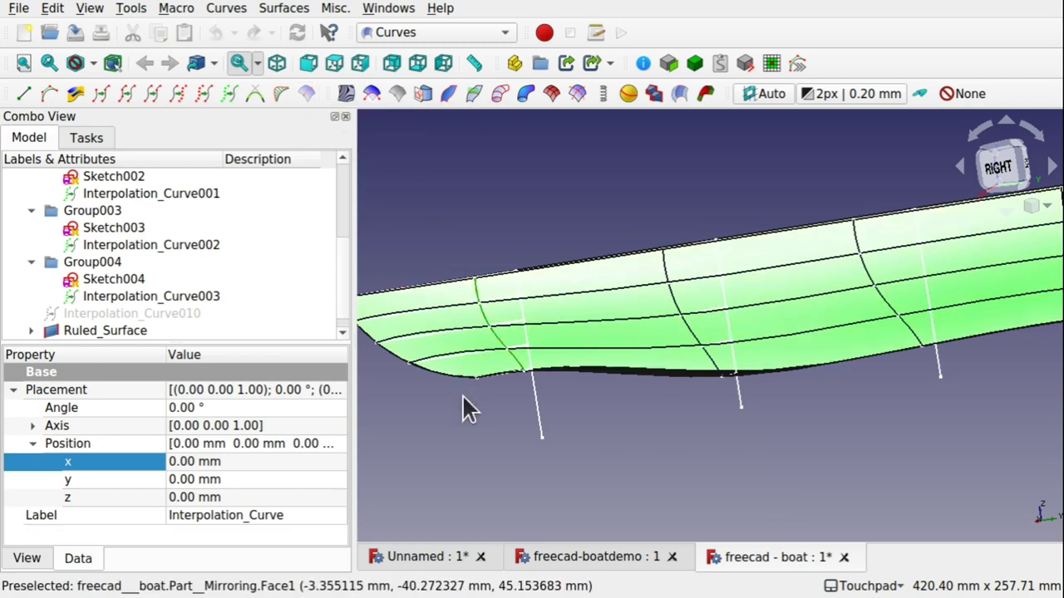
pyautogui.scroll(5, 481, 342)
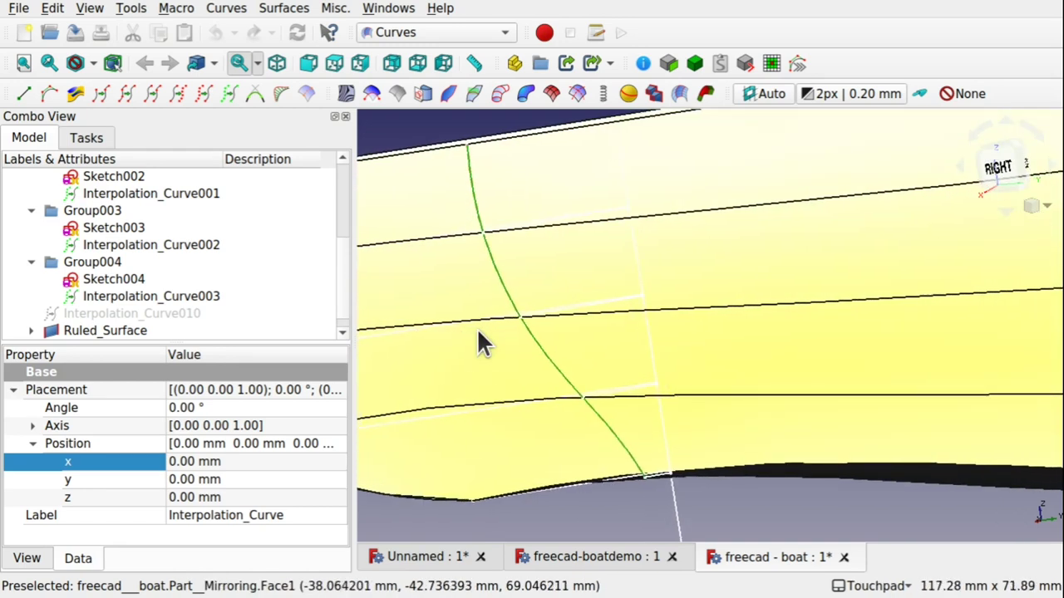
pyautogui.click(541, 366)
pyautogui.click(544, 366)
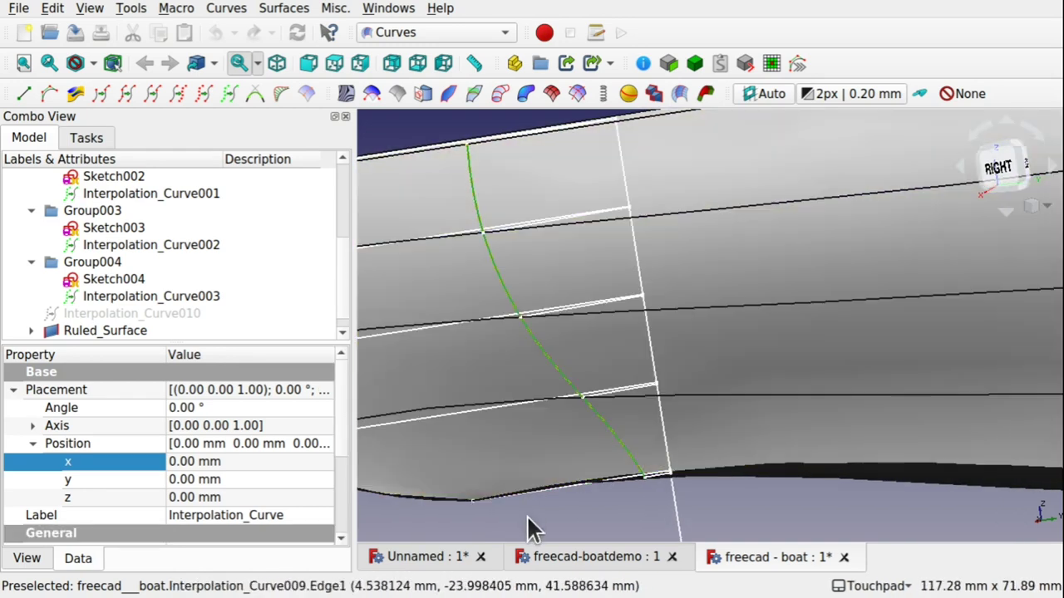
# - Set the output of the new CurveOnSurface to Binormal face
pyautogui.click(526, 520)
pyautogui.click(271, 503)
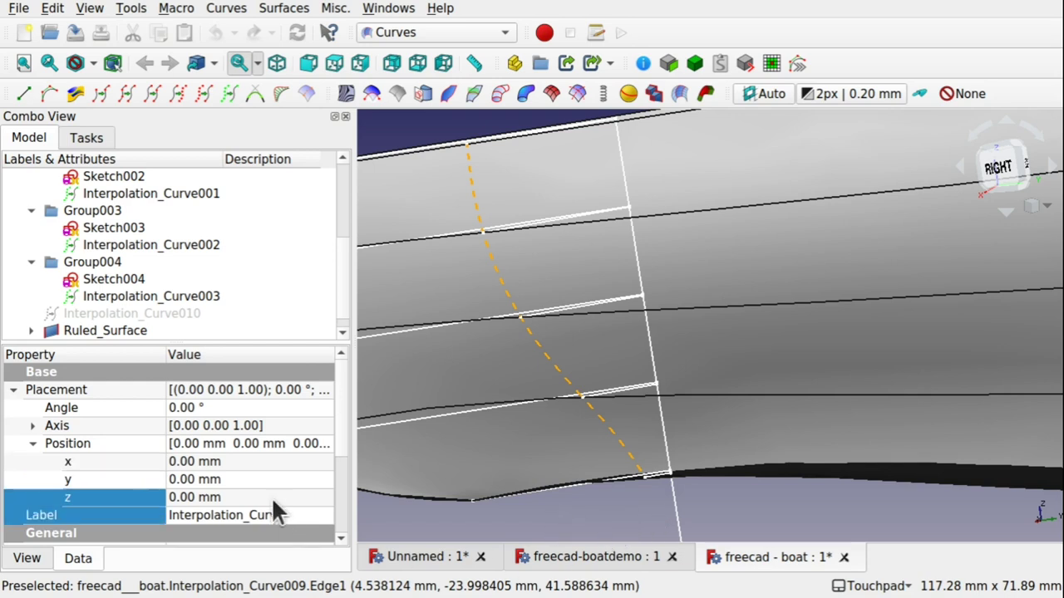
pyautogui.click(342, 332)
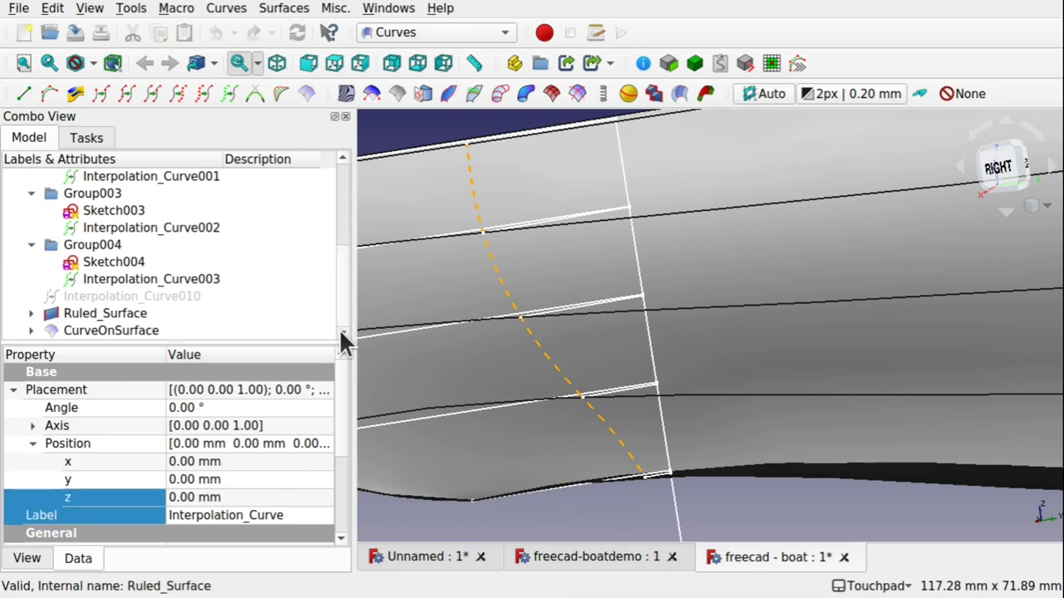
pyautogui.click(136, 331)
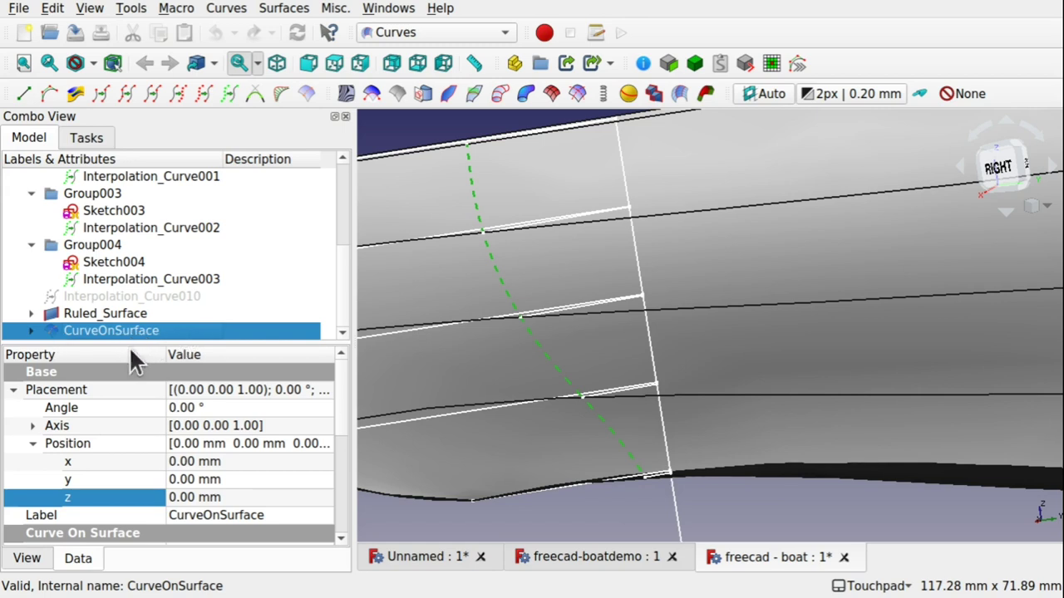
pyautogui.scroll(-3, 346, 428)
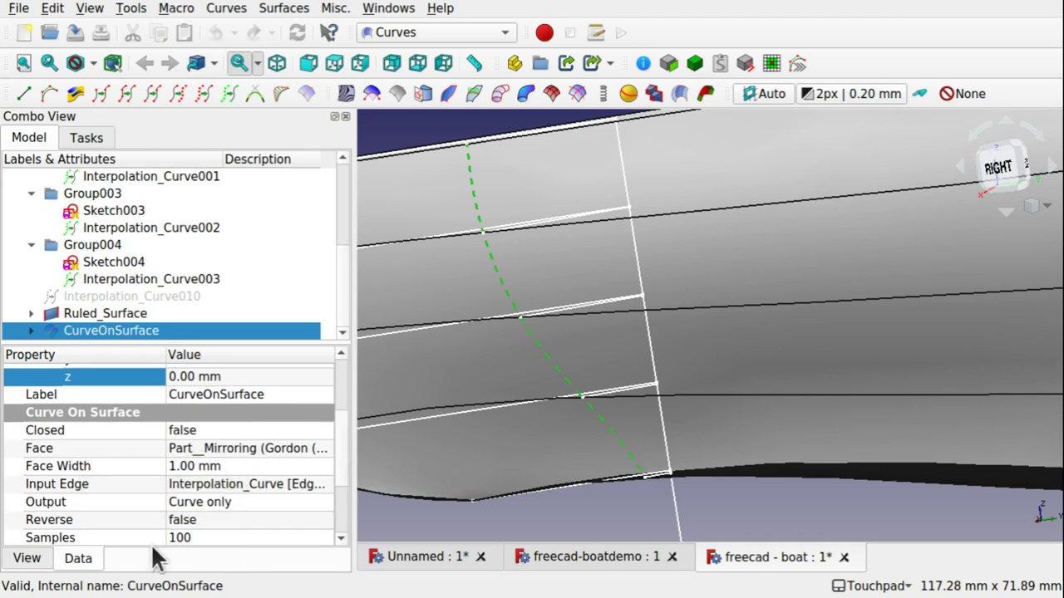
pyautogui.click(243, 502)
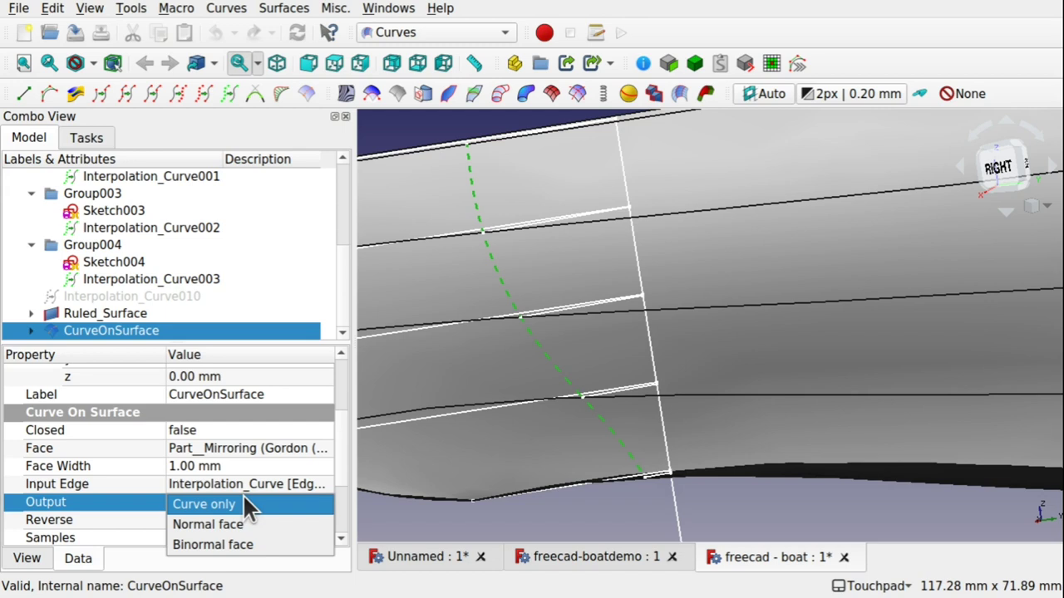
pyautogui.click(260, 546)
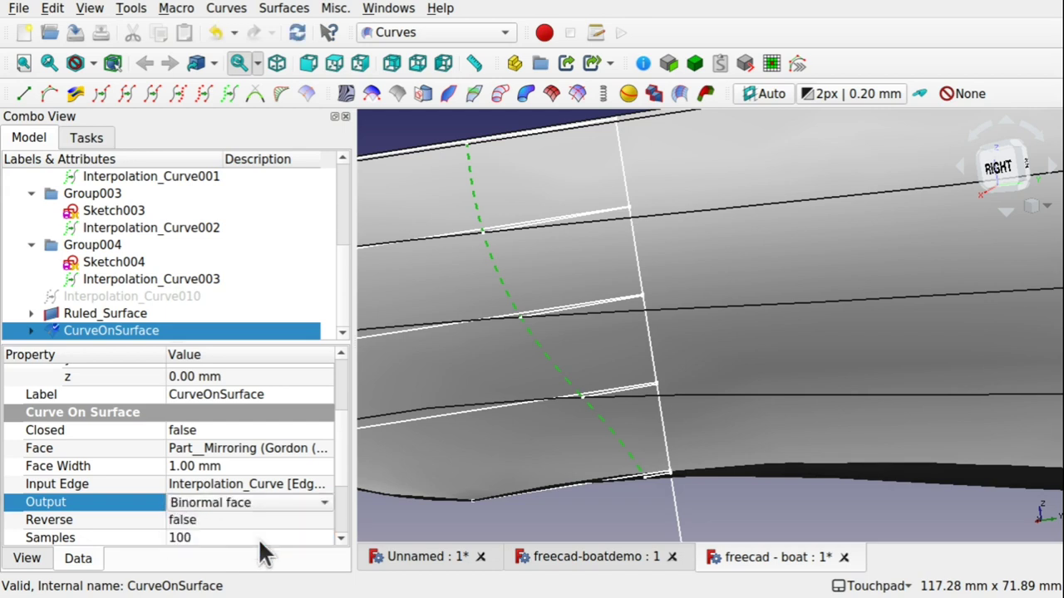
pyautogui.click(532, 532)
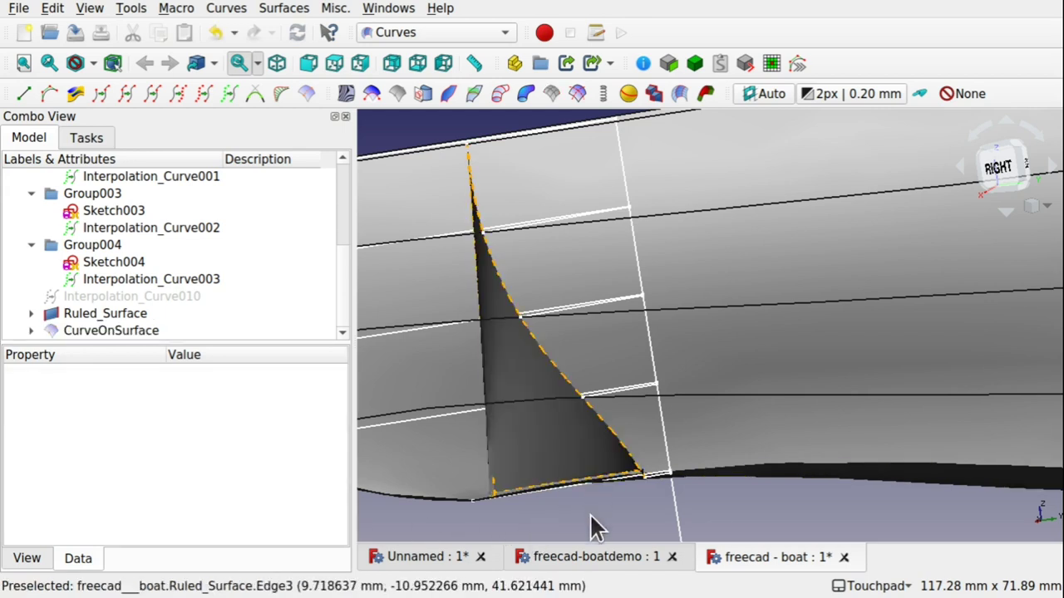
# - Inspect the binormal strip inside the hull near the bow and delete it
pyautogui.moveTo(592, 513); pyautogui.dragTo(615, 378, button='middle')
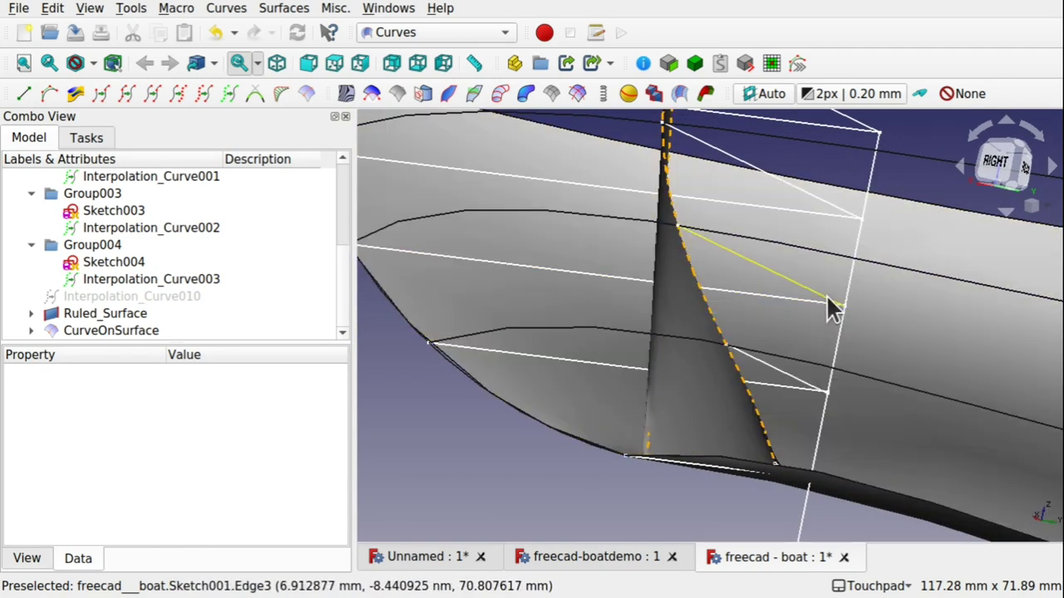
pyautogui.click(694, 413)
pyautogui.press('Delete')
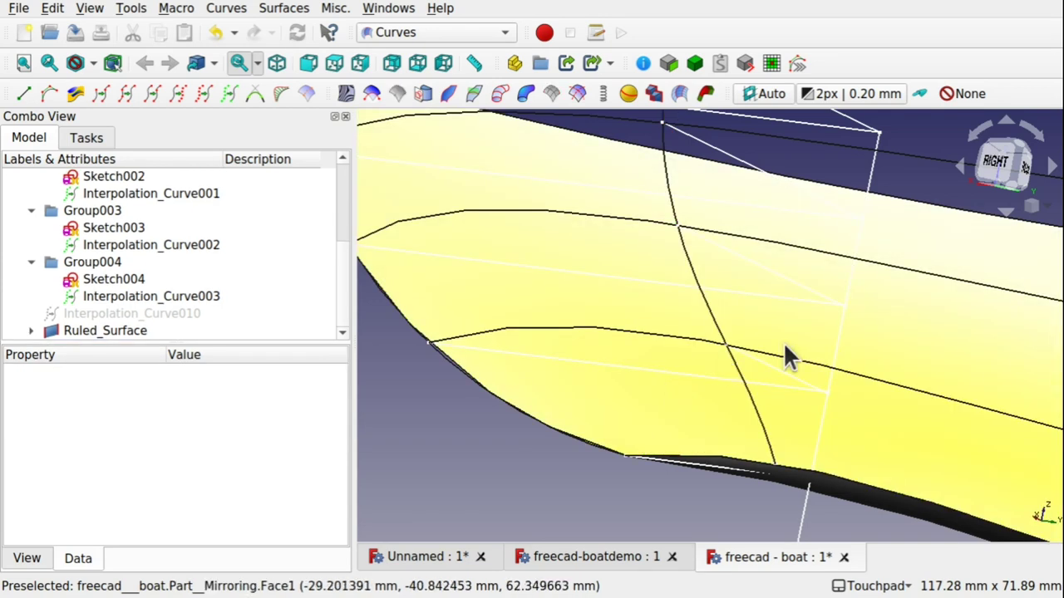
pyautogui.moveTo(783, 353)
pyautogui.mouseDown(button='middle')
pyautogui.moveTo(636, 356)
pyautogui.moveTo(767, 316)
pyautogui.moveTo(800, 285)
pyautogui.moveTo(806, 258)
pyautogui.moveTo(765, 344)
pyautogui.mouseUp(button='middle')
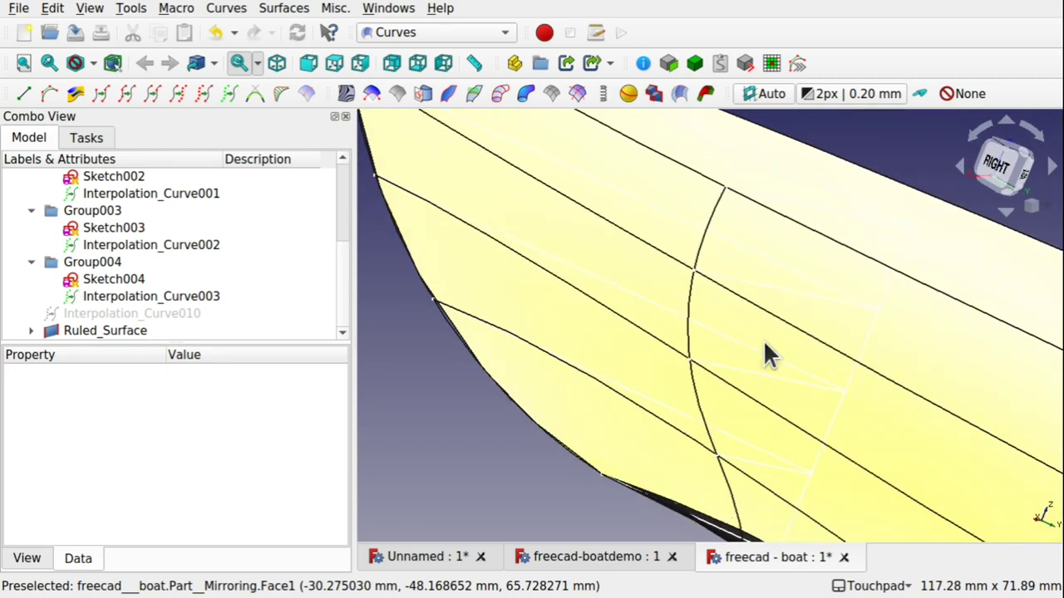
pyautogui.scroll(-4, 763, 339)
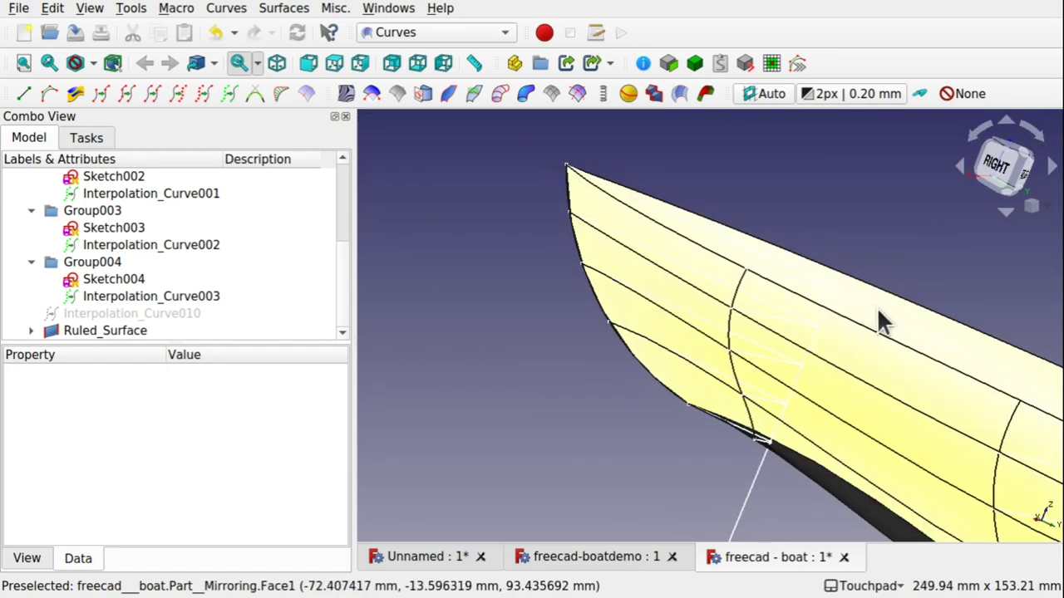
# - Hide the mirrored hull surface and show its source Gordon surface instead
pyautogui.click(877, 314)
pyautogui.scroll(3, 345, 274)
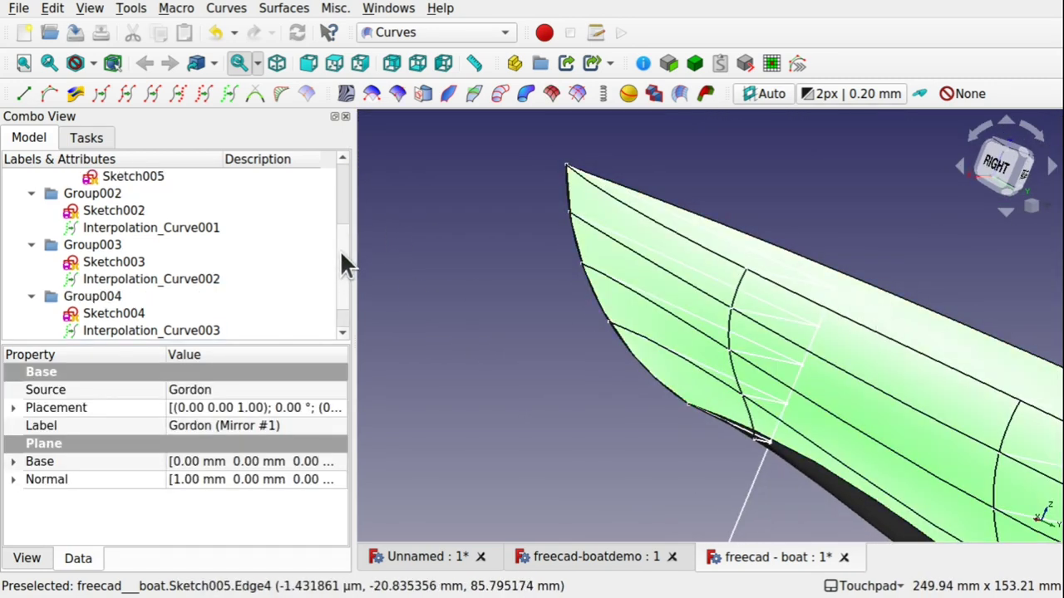
pyautogui.scroll(-3, 332, 282)
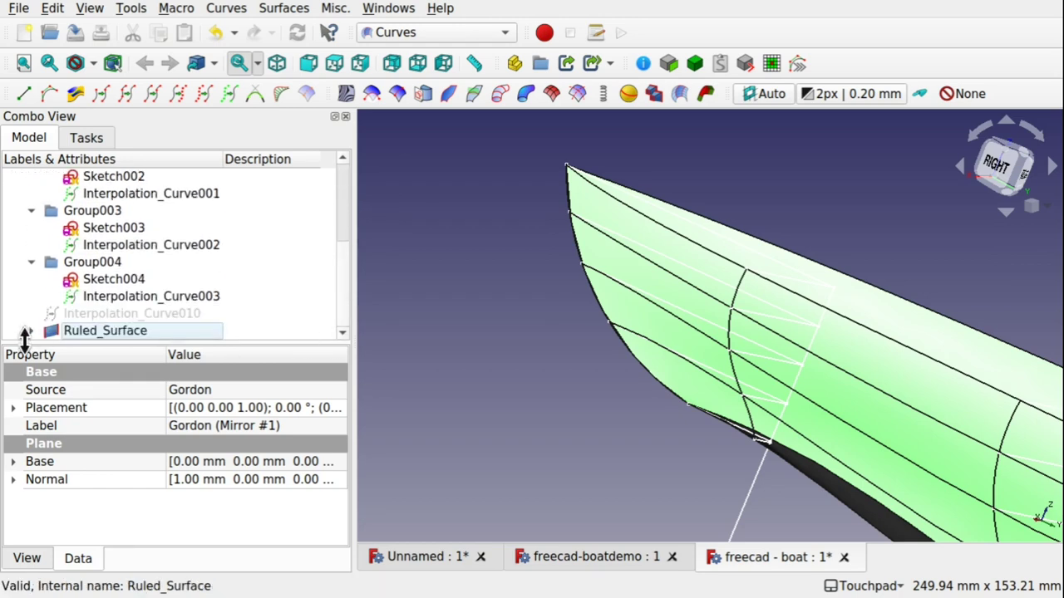
pyautogui.click(31, 330)
pyautogui.scroll(-1, 324, 299)
pyautogui.click(316, 330)
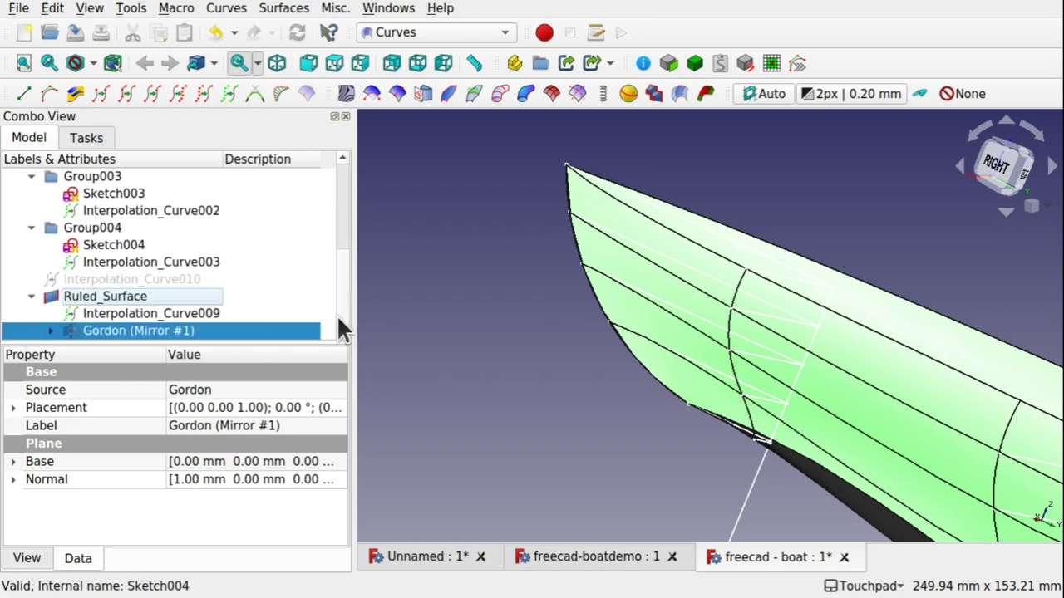
pyautogui.click(51, 331)
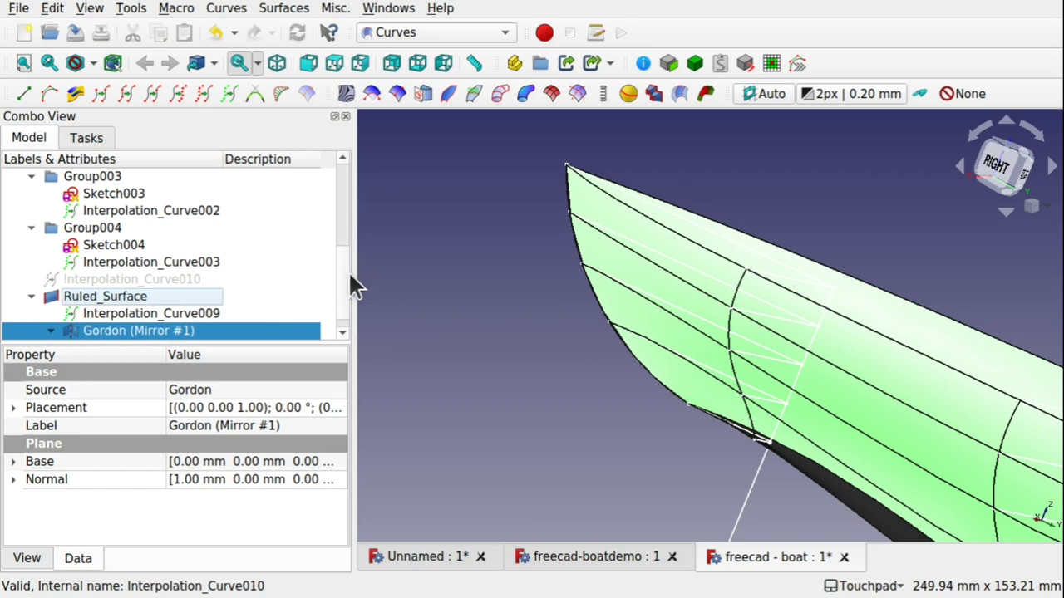
pyautogui.scroll(-1, 345, 298)
pyautogui.press('space')
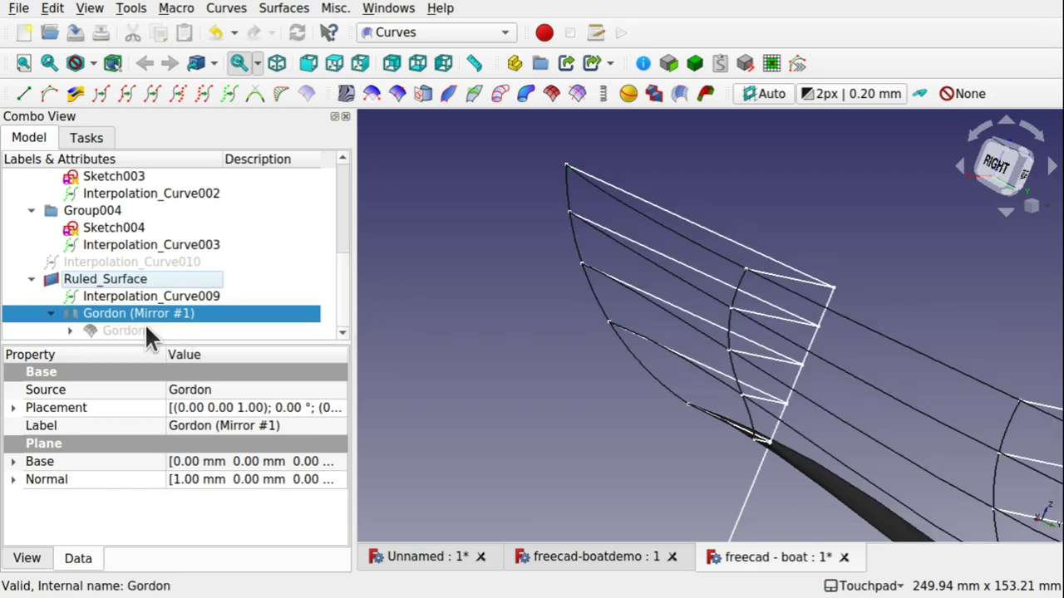
pyautogui.click(117, 332)
pyautogui.press('space')
# - Create a curve on surface from Interpolation_Curve's edge near the bow and the Gordon hull face
pyautogui.moveTo(690, 301); pyautogui.dragTo(638, 233, button='middle')
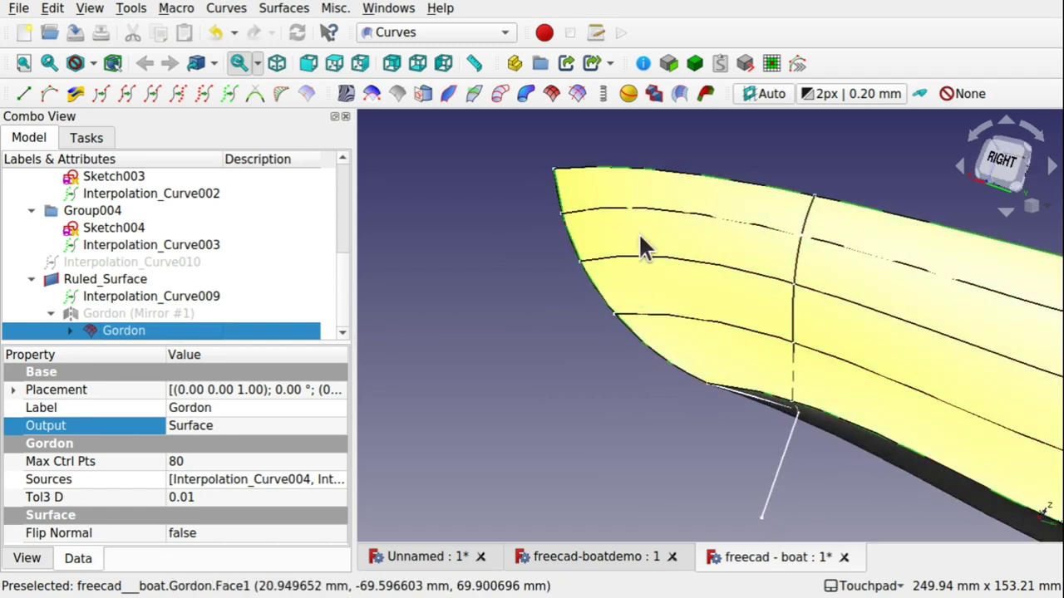
pyautogui.click(805, 214)
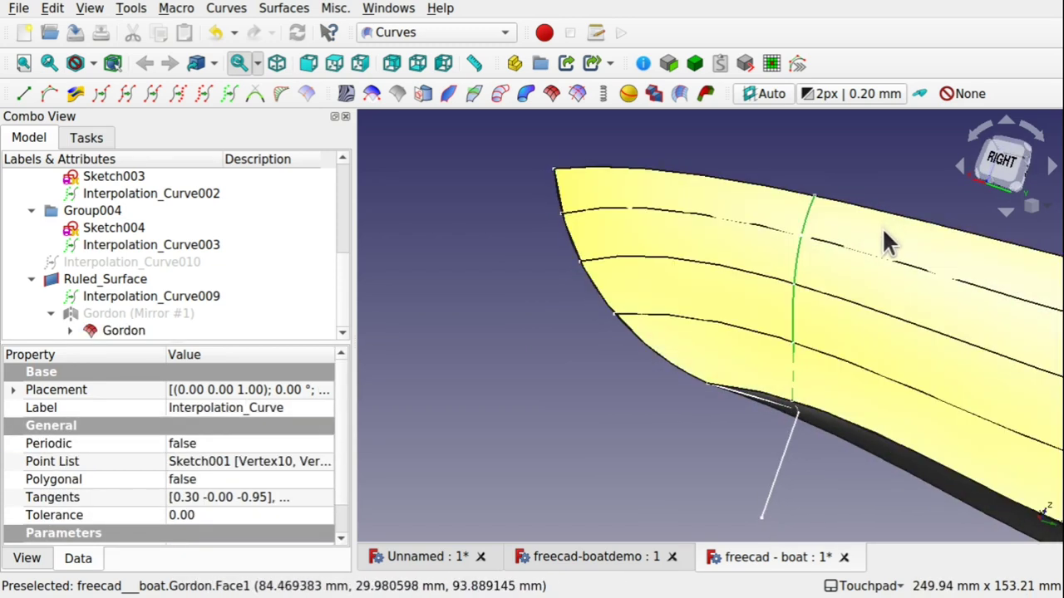
pyautogui.keyDown('ctrl'); pyautogui.click(883, 228); pyautogui.keyUp('ctrl')
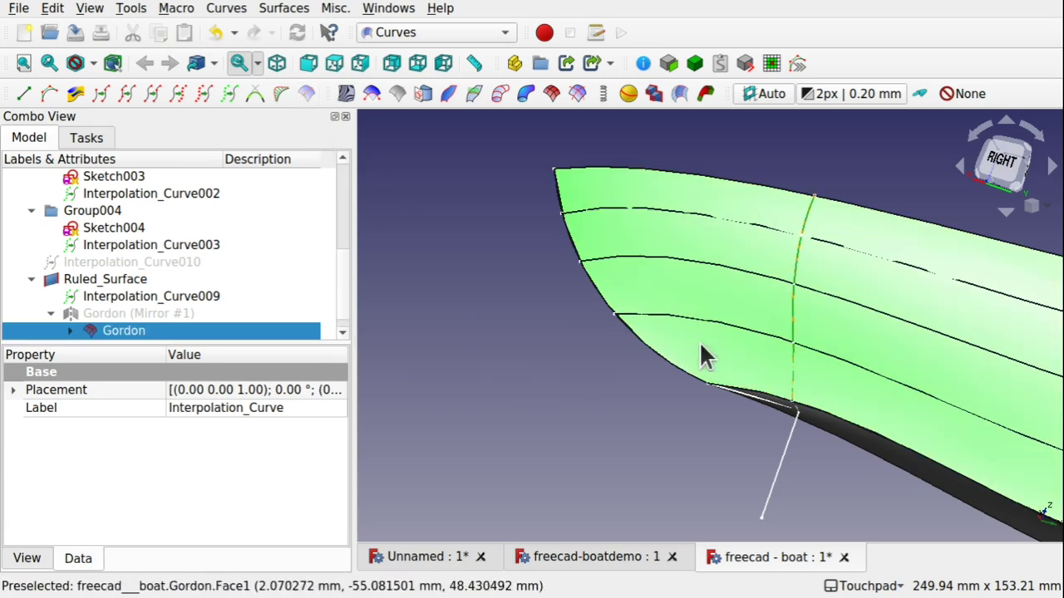
pyautogui.keyDown('alt'); pyautogui.moveTo(703, 356); pyautogui.dragTo(872, 302); pyautogui.keyUp('alt')
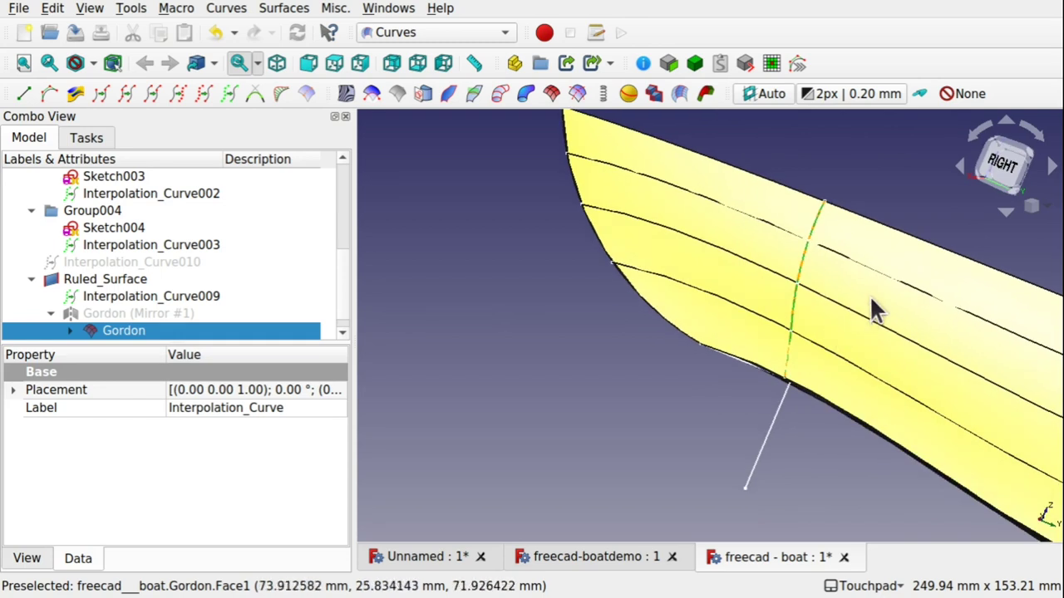
pyautogui.click(873, 301)
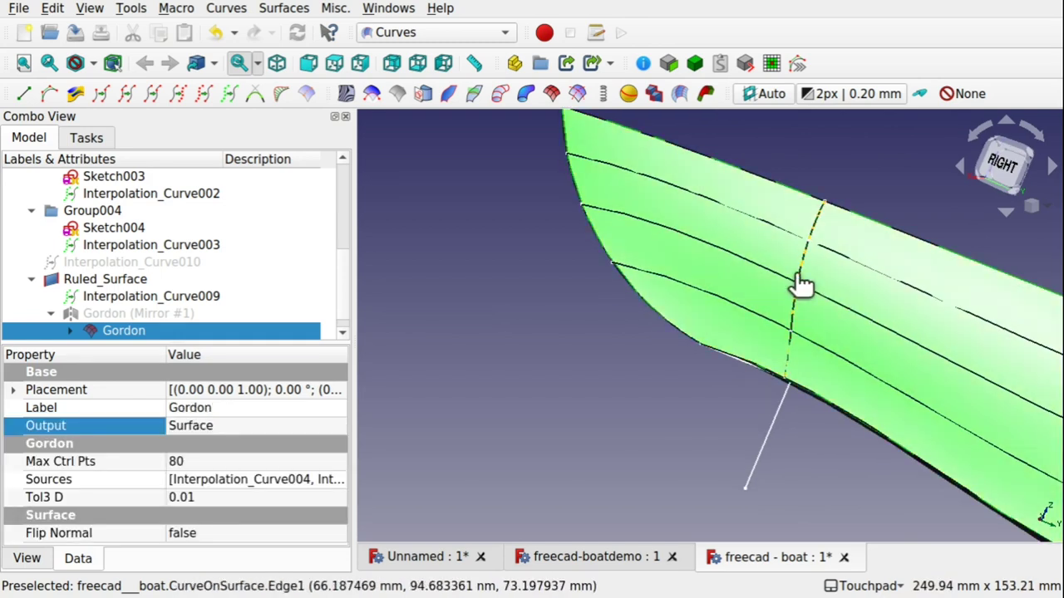
pyautogui.click(795, 277)
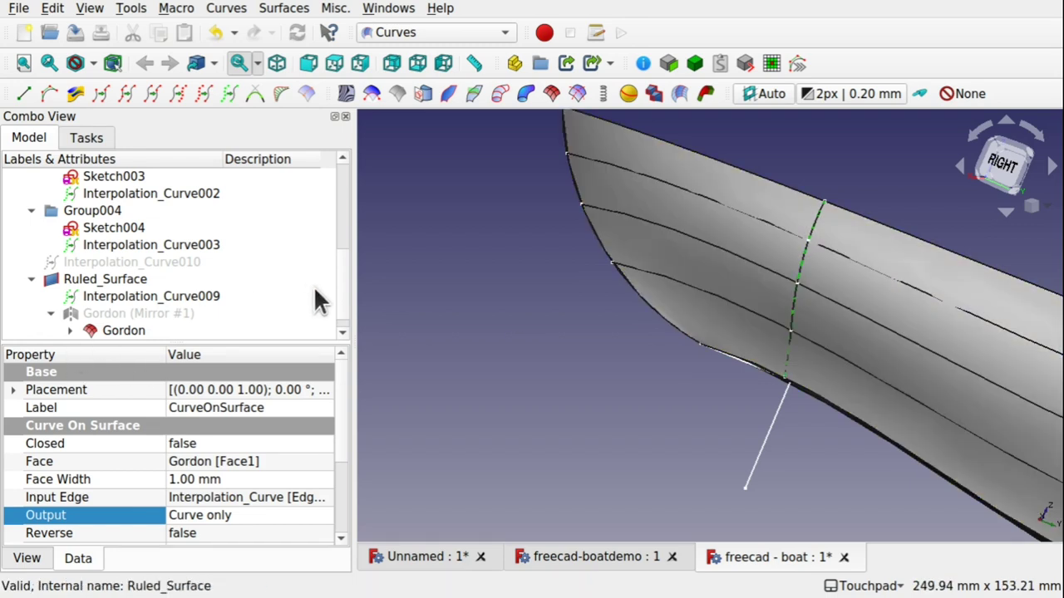
pyautogui.click(493, 349)
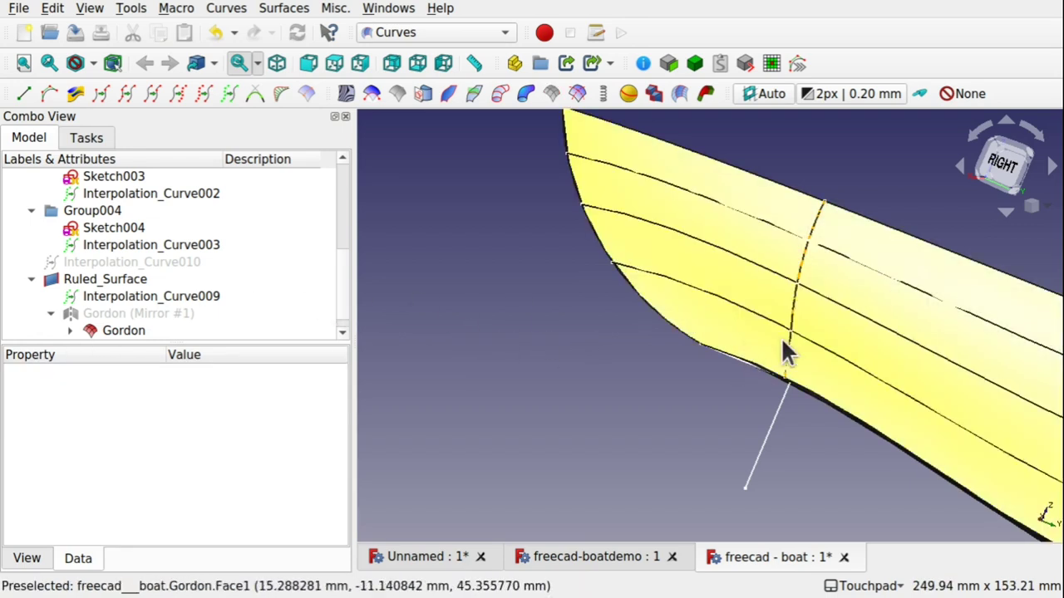
# - Set the output of the new CurveOnSurface on the Gordon face to Binormal face
pyautogui.scroll(5, 783, 336)
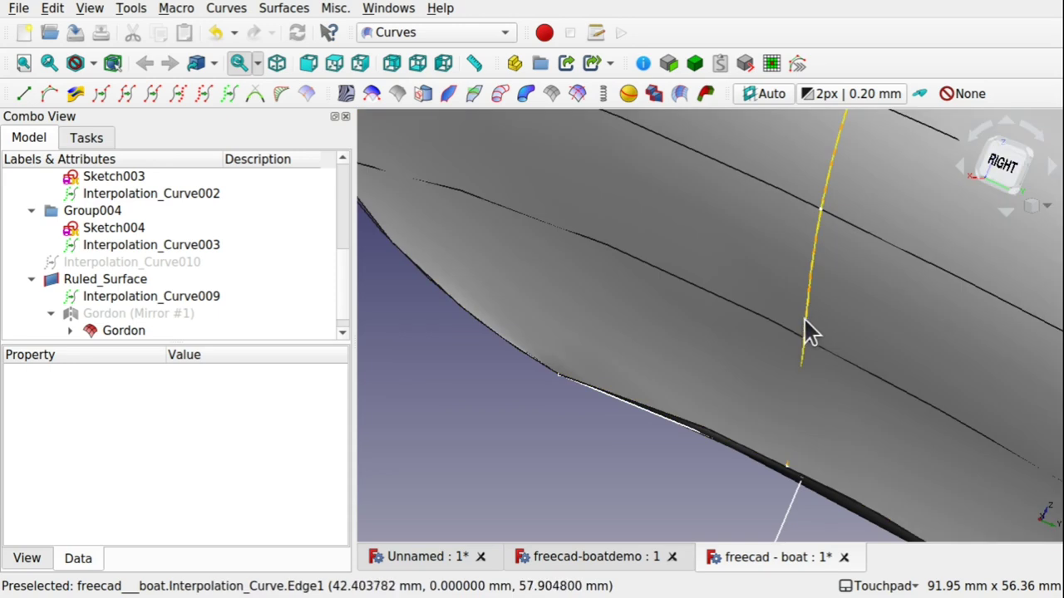
pyautogui.click(803, 318)
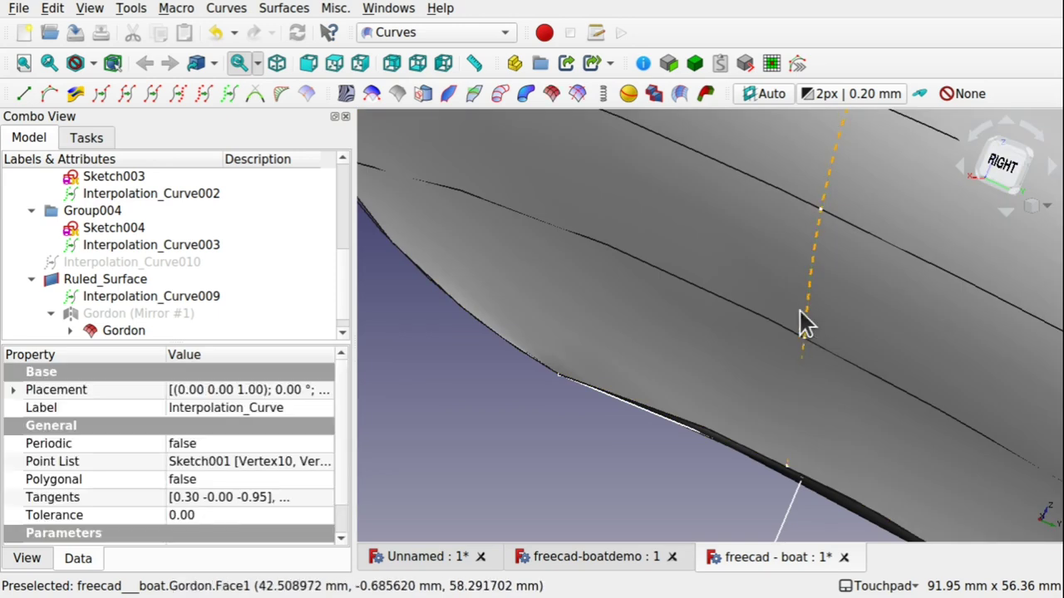
pyautogui.scroll(-5, 806, 304)
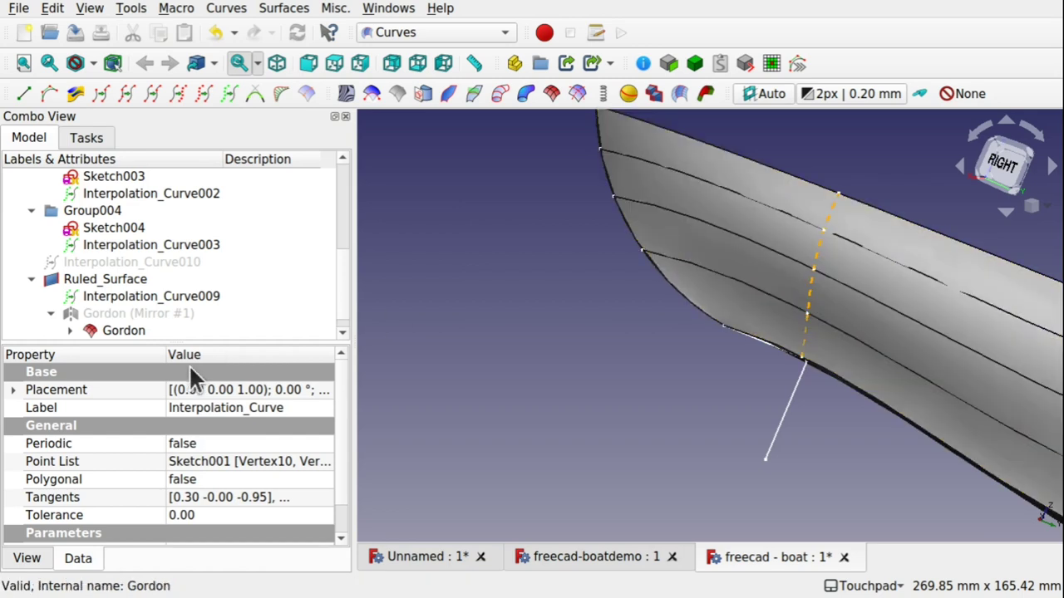
pyautogui.click(341, 332)
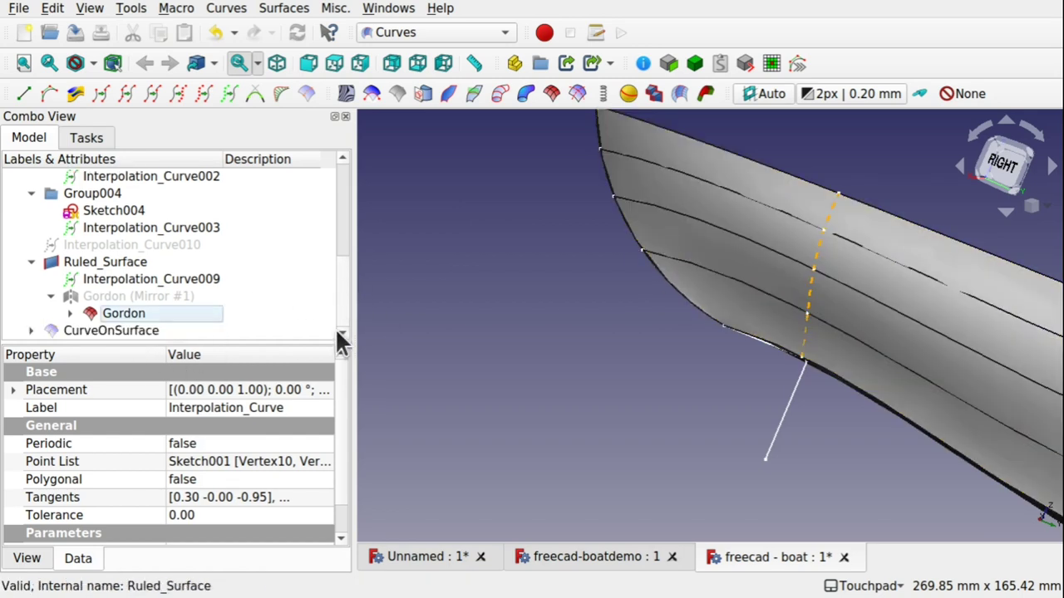
pyautogui.click(142, 330)
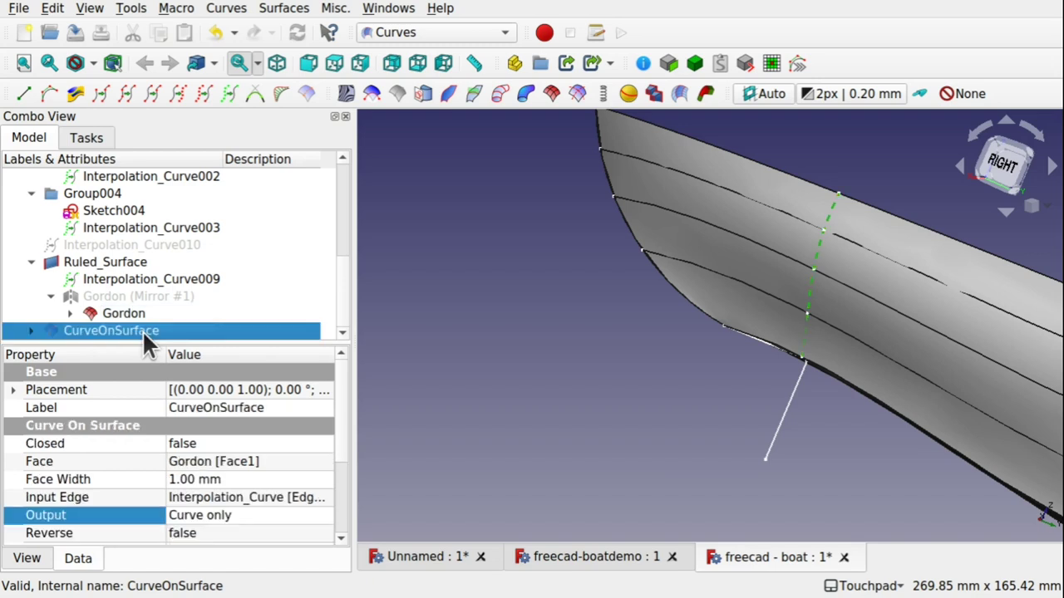
pyautogui.click(235, 512)
pyautogui.click(241, 560)
pyautogui.click(642, 400)
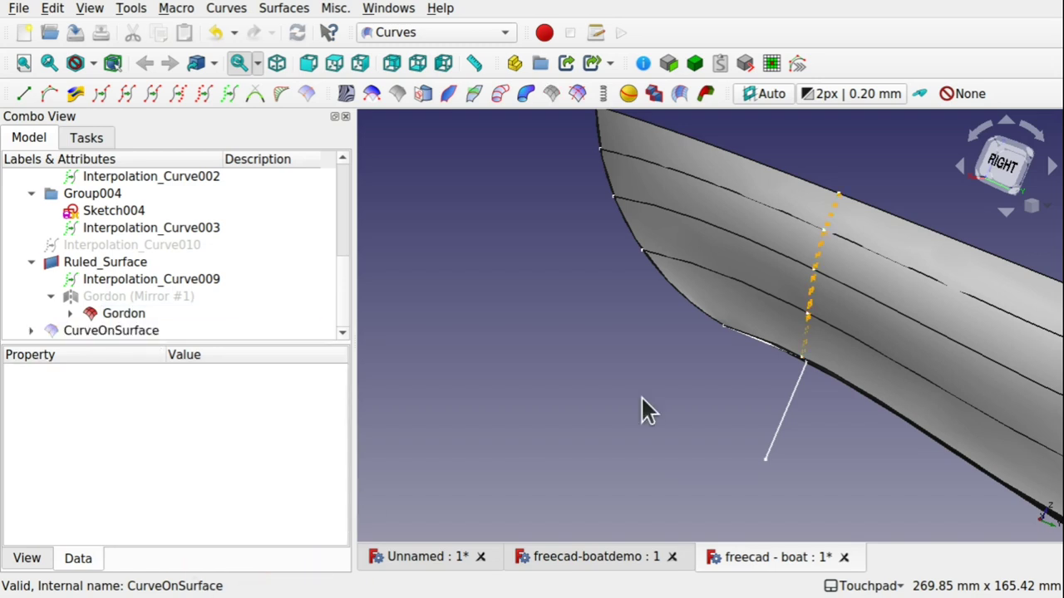
# - Set the binormal strip's face width to 5 mm
pyautogui.click(146, 329)
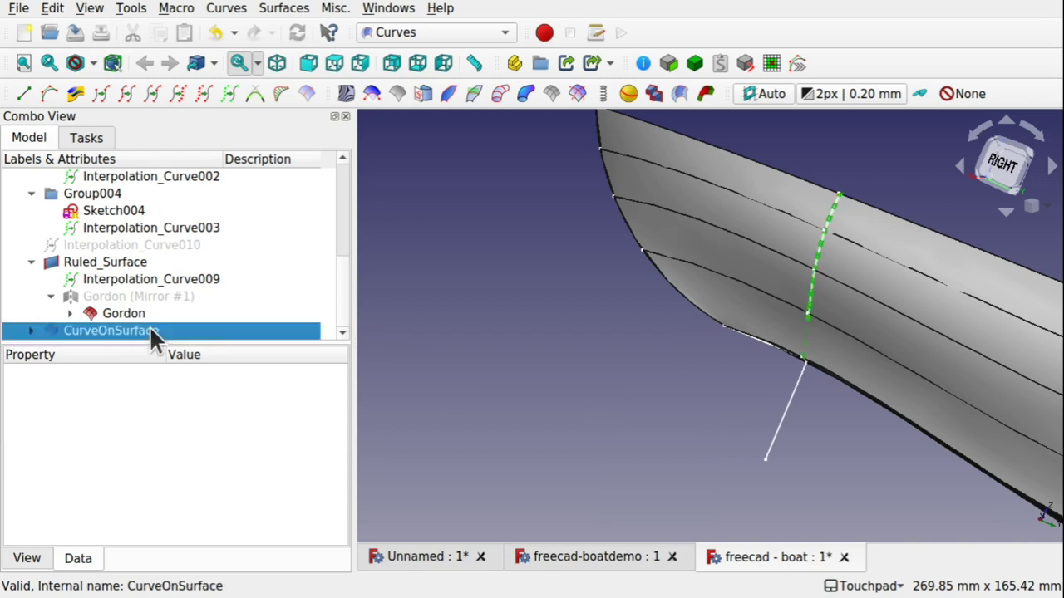
pyautogui.click(248, 479)
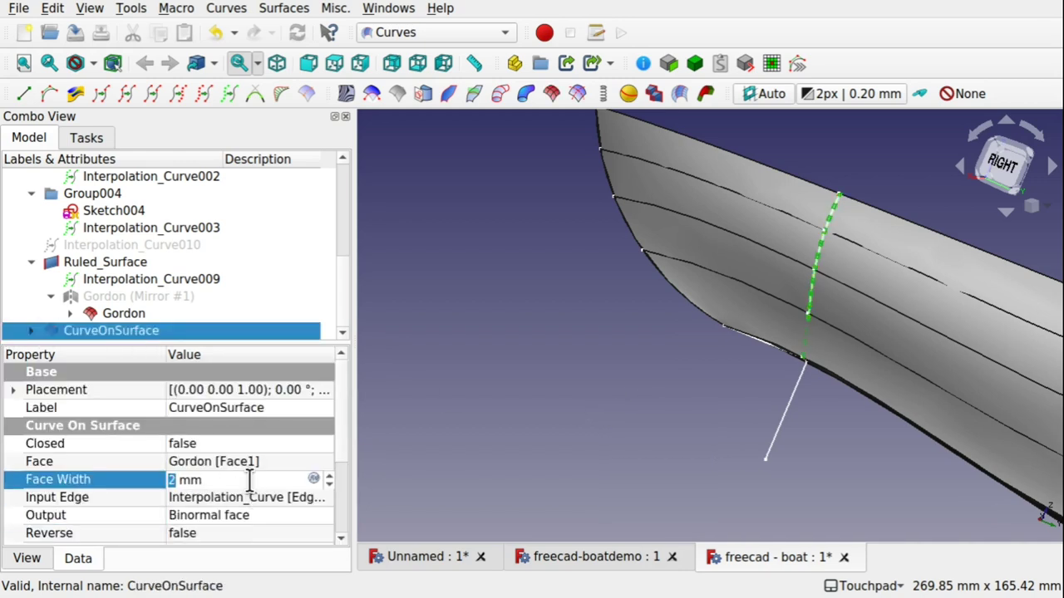
pyautogui.click(568, 464)
pyautogui.moveTo(803, 349)
pyautogui.keyDown('alt'); pyautogui.mouseDown()
pyautogui.moveTo(772, 418)
pyautogui.moveTo(701, 447)
pyautogui.moveTo(809, 358)
pyautogui.mouseUp(); pyautogui.keyUp('alt')
# - Hide the Gordon hull surface so that the binormal strip is exposed
pyautogui.click(871, 363)
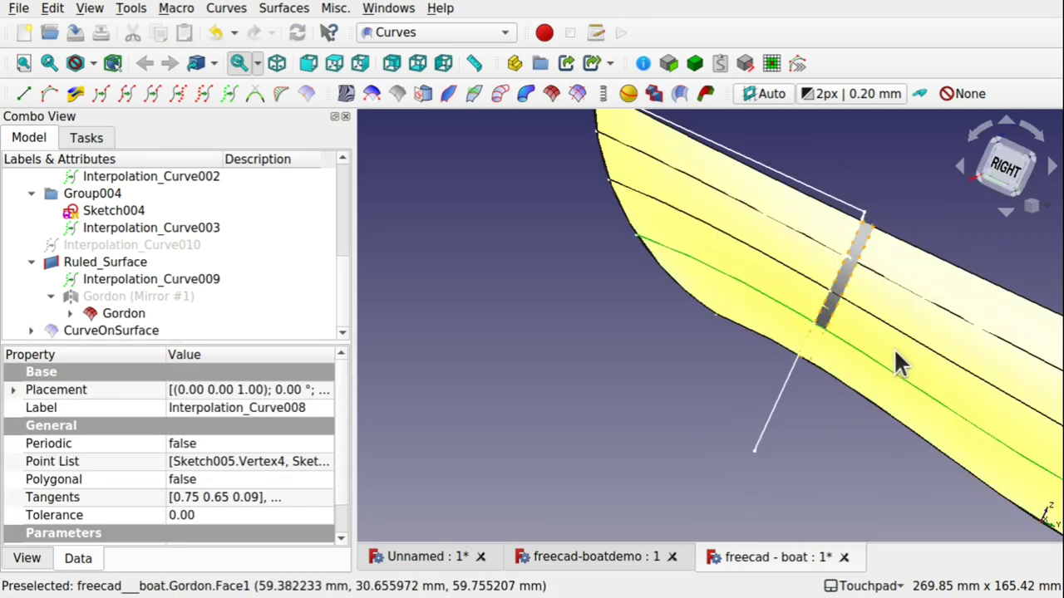
pyautogui.click(898, 362)
pyautogui.press('space')
pyautogui.keyDown('alt'); pyautogui.moveTo(898, 362); pyautogui.dragTo(894, 320); pyautogui.keyUp('alt')
# - Start a Part Offset of the CurveOnSurface strip and set its offset to -2 mm in Skin mode
pyautogui.click(888, 301)
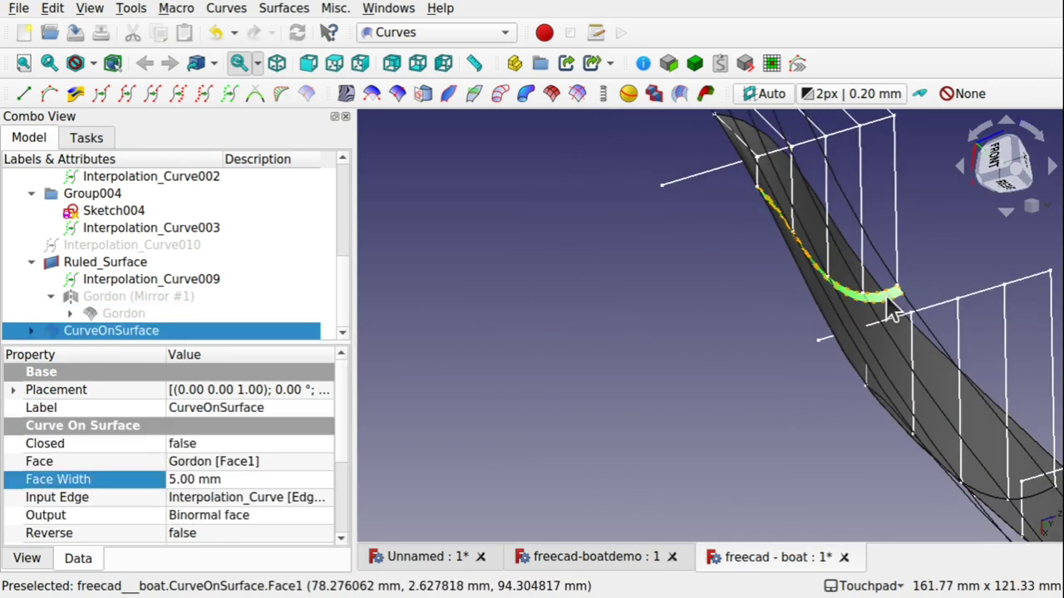
pyautogui.click(455, 32)
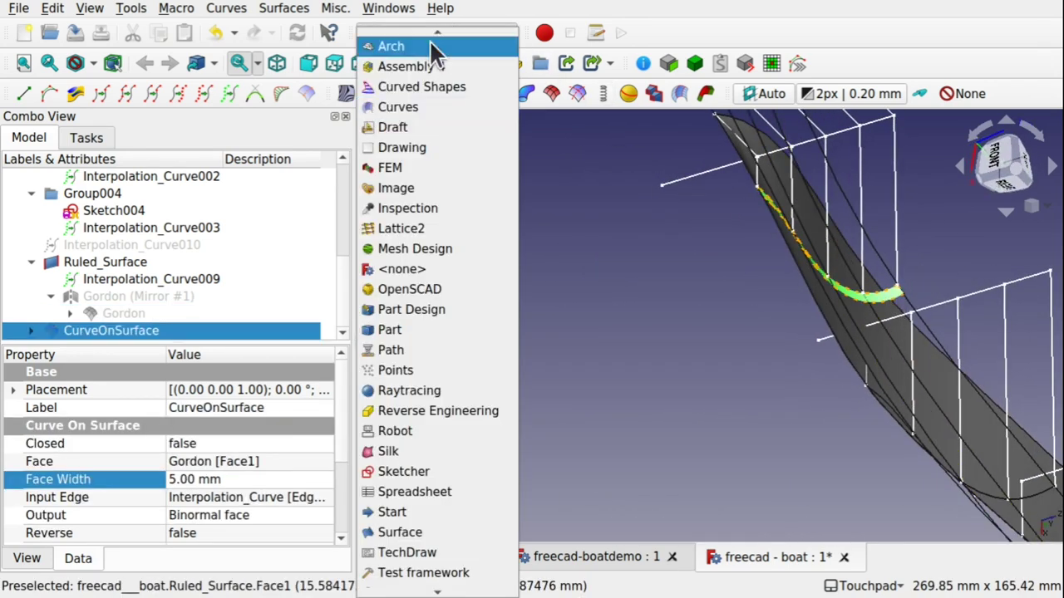
pyautogui.click(423, 330)
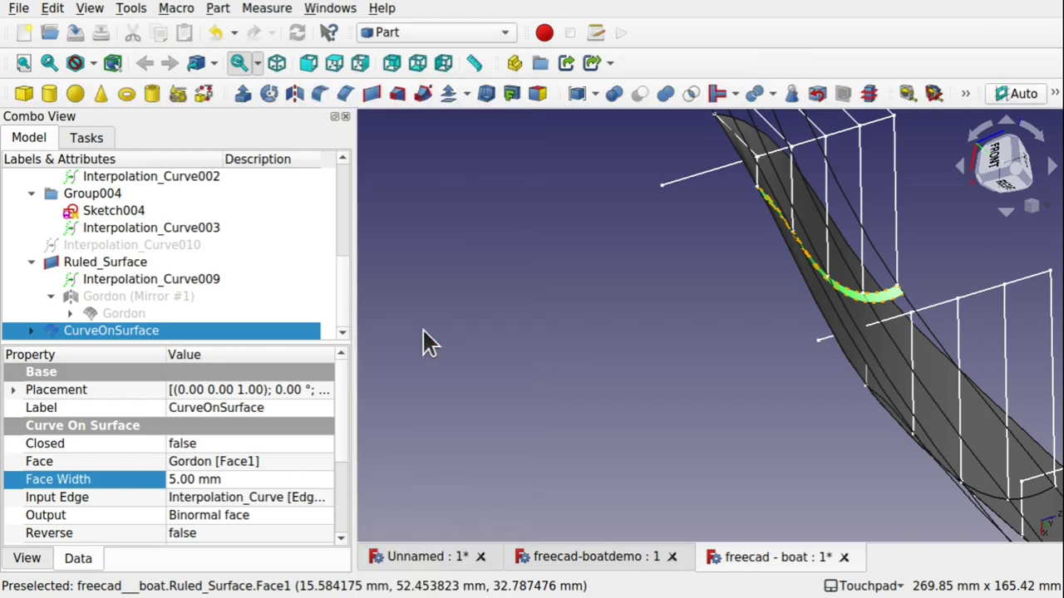
pyautogui.click(448, 93)
pyautogui.keyDown('alt'); pyautogui.moveTo(868, 310); pyautogui.dragTo(665, 256); pyautogui.keyUp('alt')
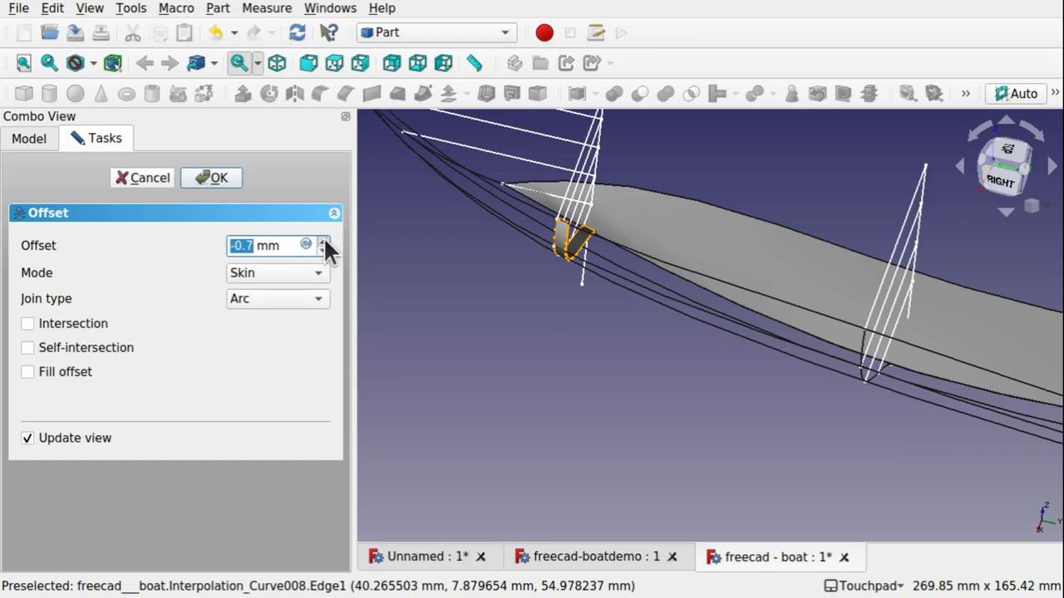
pyautogui.write('1')
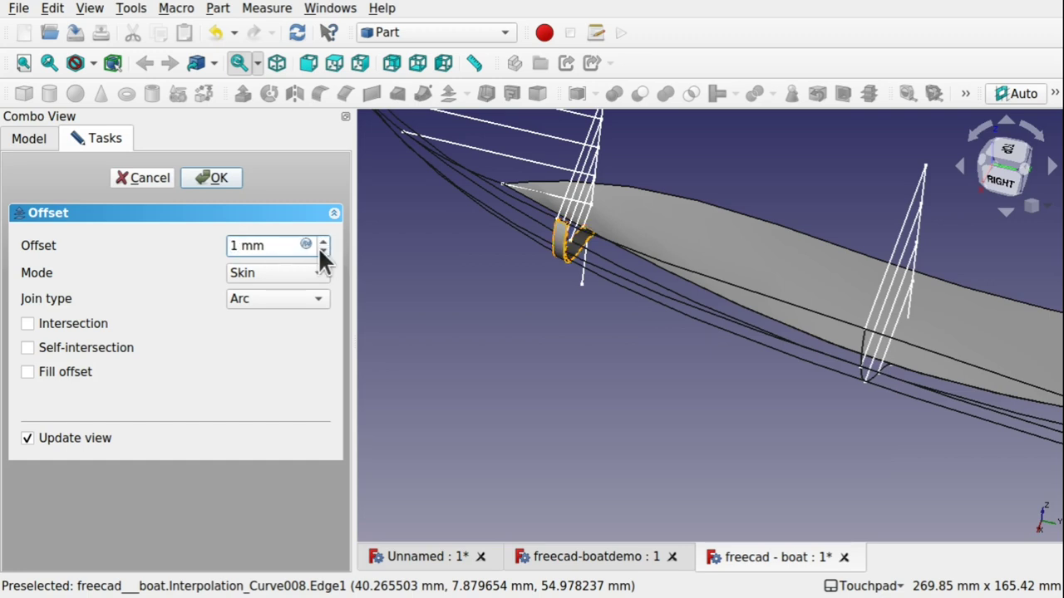
pyautogui.scroll(1, 319, 247)
pyautogui.press('Home')
pyautogui.write('-')
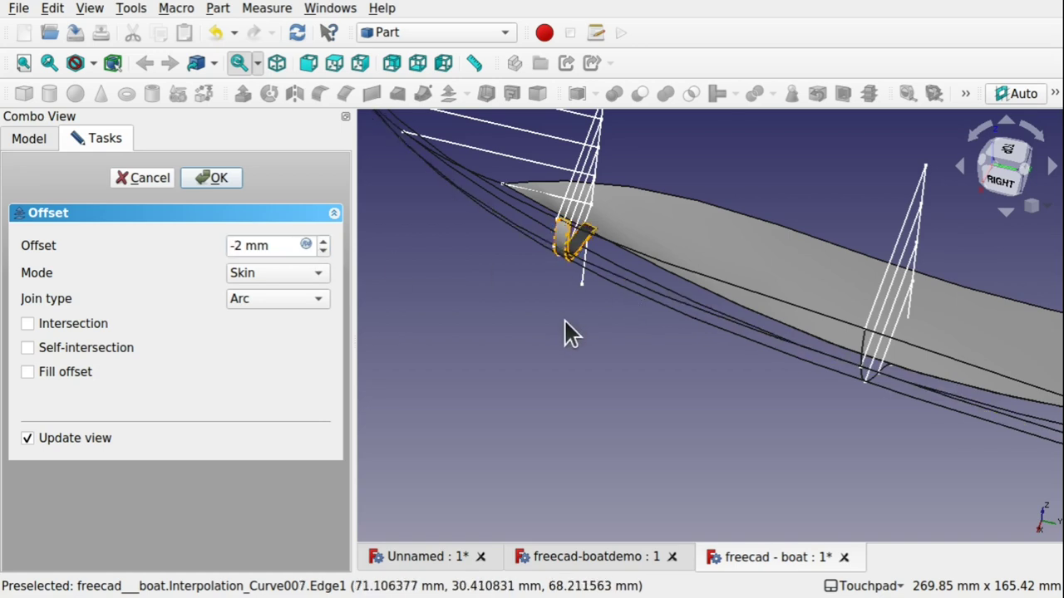
# - Keep the strip's offset at -2 mm, enable Fill offset to make it solid, and accept the Offset
pyautogui.scroll(2, 582, 250)
pyautogui.scroll(2, 581, 249)
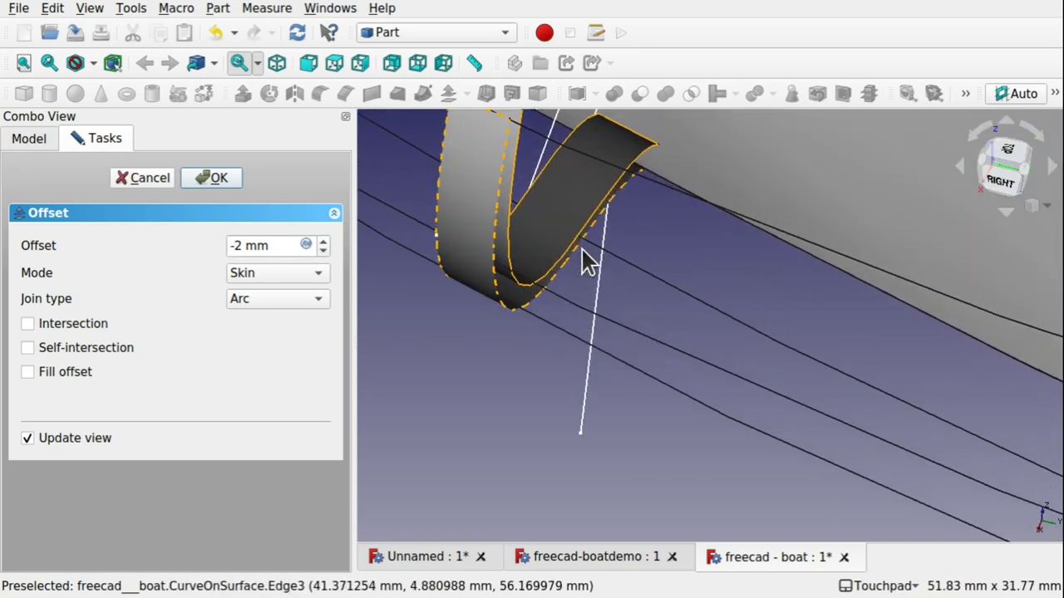
pyautogui.keyDown('alt'); pyautogui.moveTo(579, 258); pyautogui.dragTo(510, 248); pyautogui.keyUp('alt')
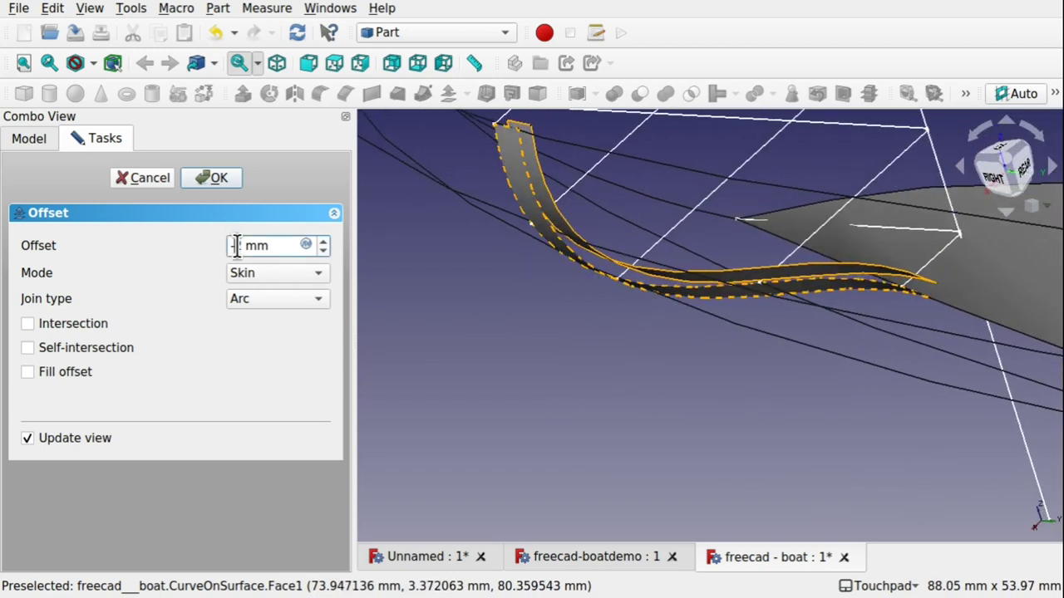
pyautogui.press('BackSpace')
pyautogui.write('-2')
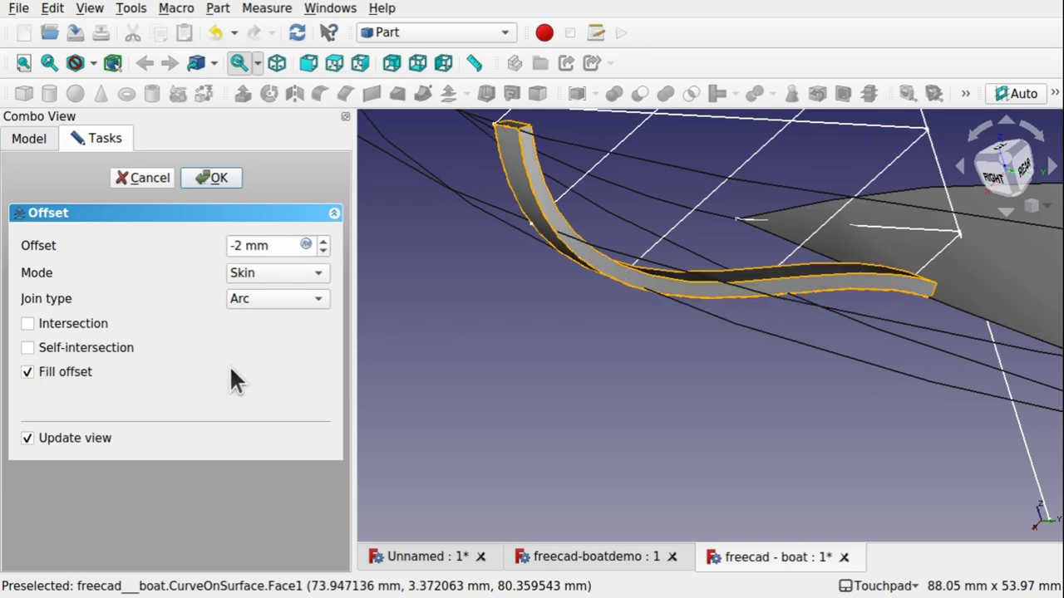
pyautogui.keyDown('alt'); pyautogui.moveTo(706, 325); pyautogui.dragTo(723, 176); pyautogui.keyUp('alt')
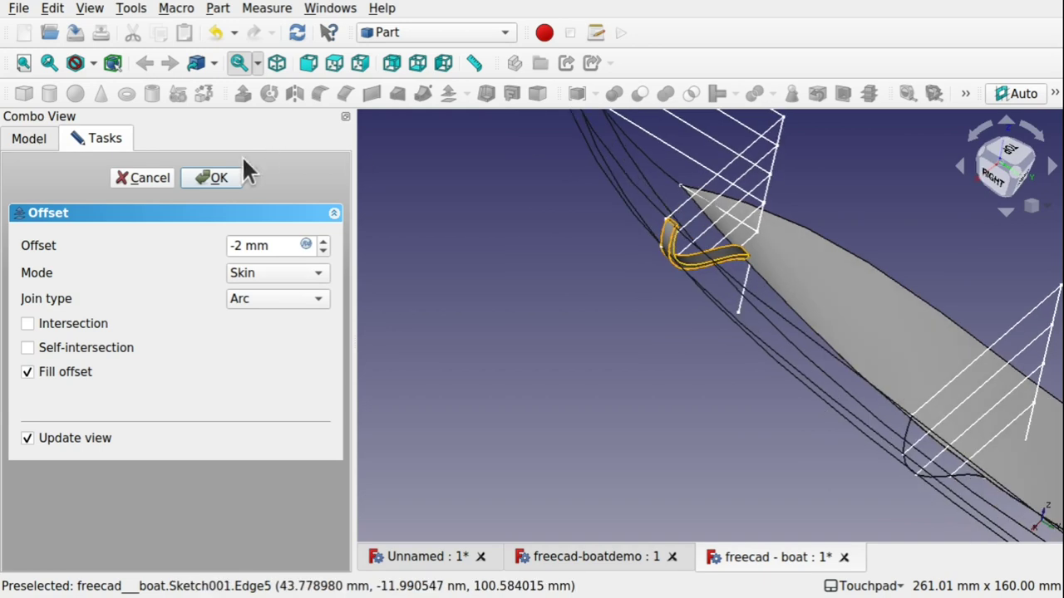
pyautogui.click(214, 180)
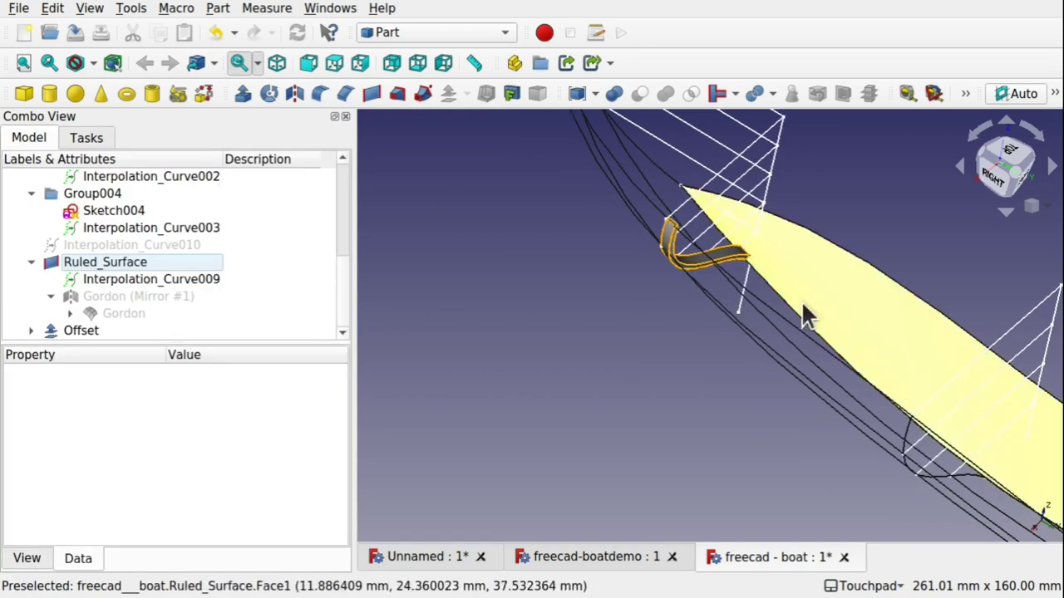
# - Inspect the filled offset rib along the hull curves and show the Gordon hull surface again
pyautogui.keyDown('alt'); pyautogui.moveTo(803, 311); pyautogui.dragTo(836, 296); pyautogui.keyUp('alt')
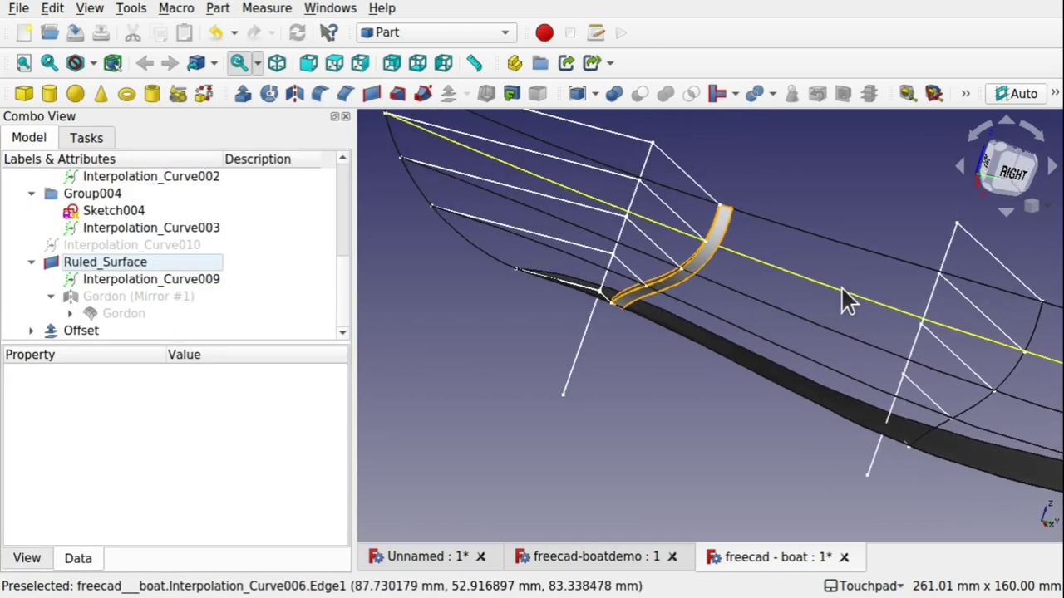
pyautogui.click(841, 303)
pyautogui.keyDown('alt'); pyautogui.moveTo(630, 227); pyautogui.dragTo(862, 333); pyautogui.keyUp('alt')
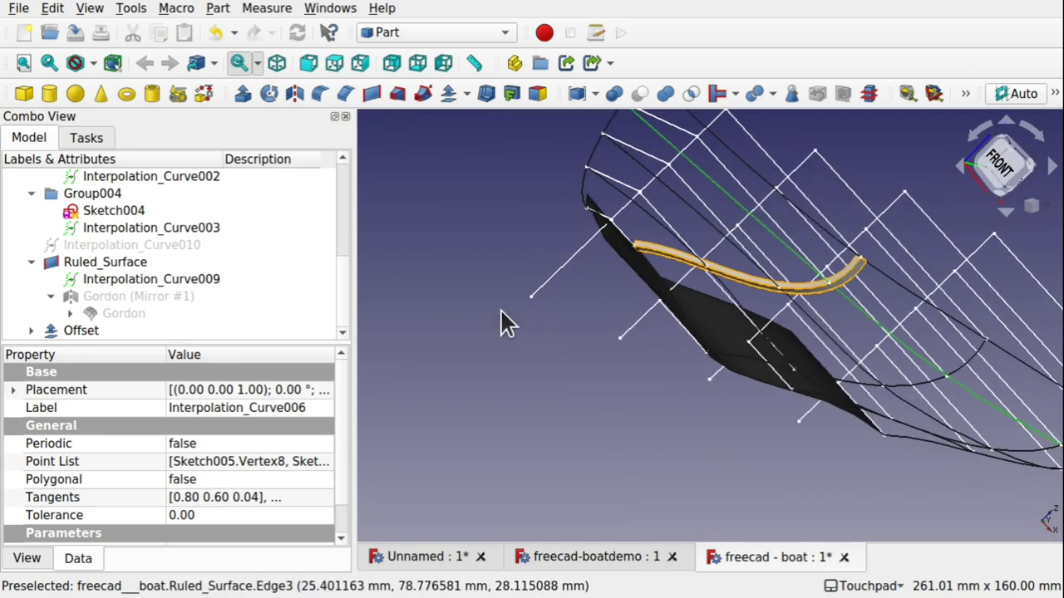
pyautogui.click(131, 309)
pyautogui.press('space')
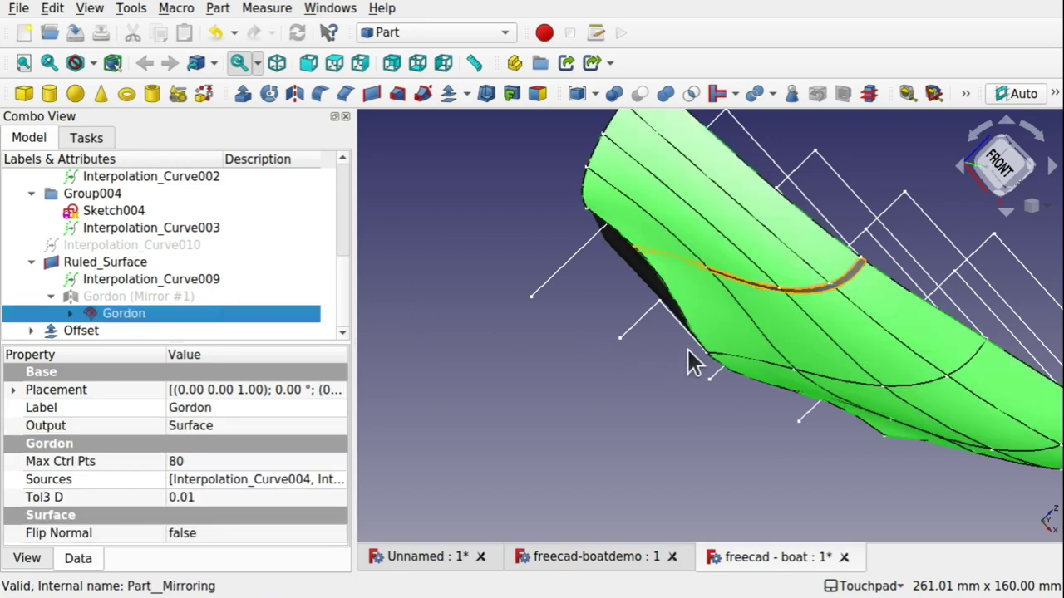
# - Transform the Offset rib by moving it -1 mm along the red axis, and accept the new placement
pyautogui.keyDown('alt'); pyautogui.moveTo(712, 351); pyautogui.dragTo(907, 256); pyautogui.keyUp('alt')
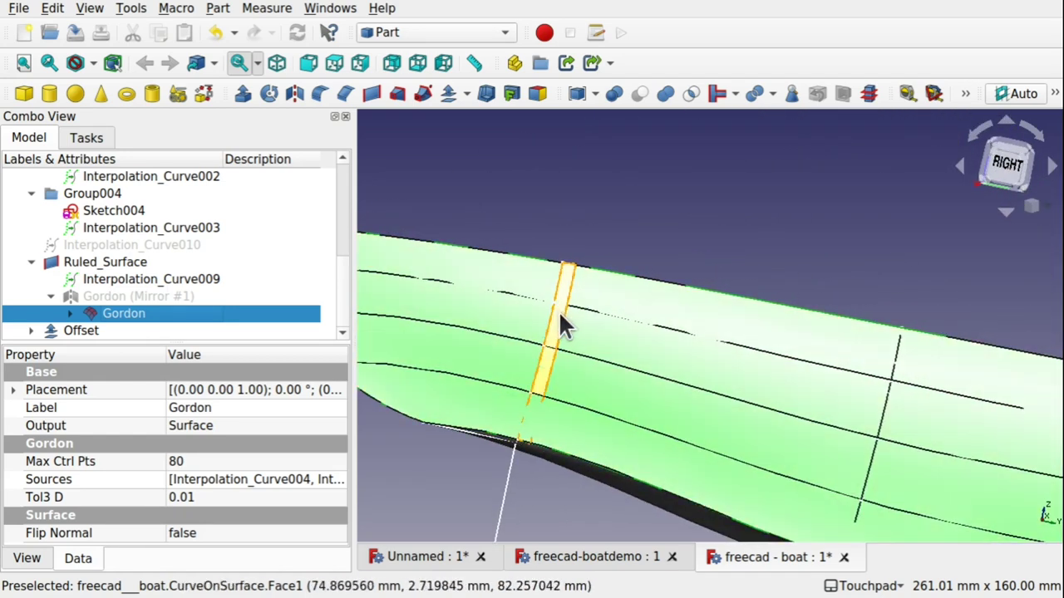
pyautogui.click(558, 312)
pyautogui.keyDown('alt'); pyautogui.moveTo(643, 320); pyautogui.dragTo(565, 436); pyautogui.keyUp('alt')
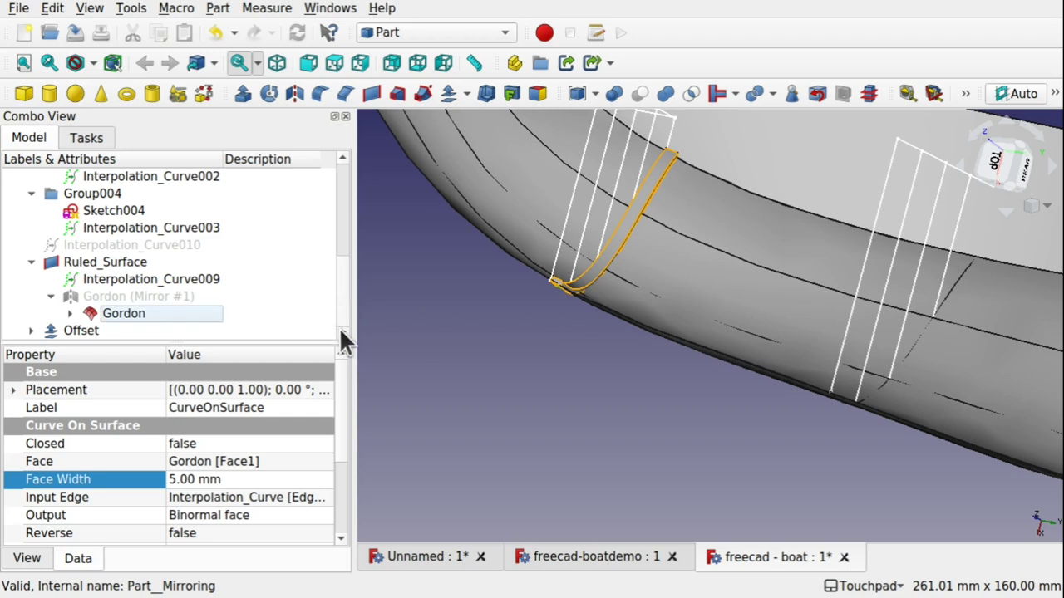
pyautogui.click(58, 331)
pyautogui.rightClick(59, 331)
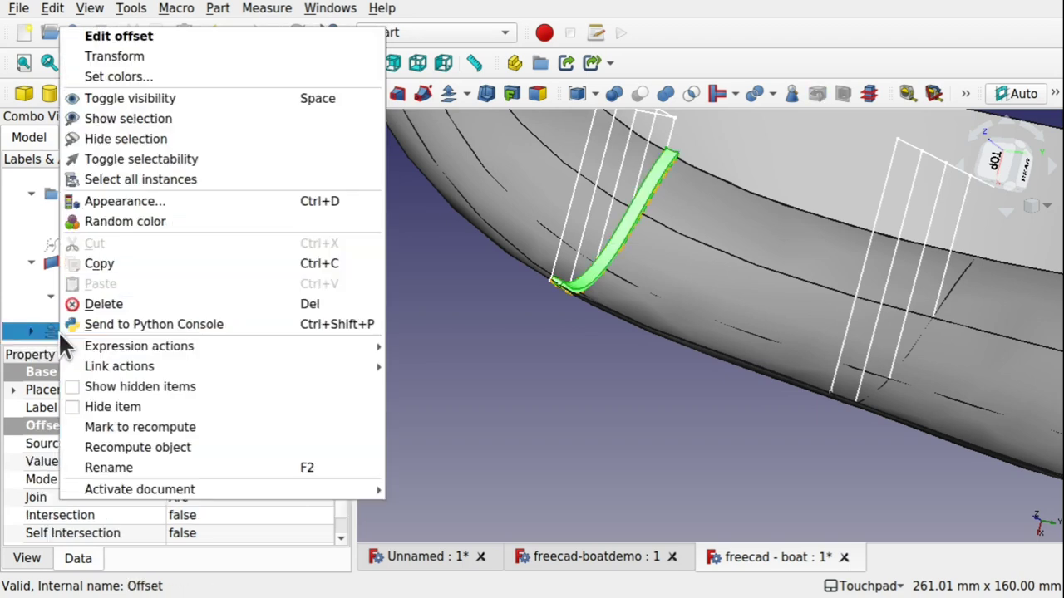
pyautogui.click(207, 60)
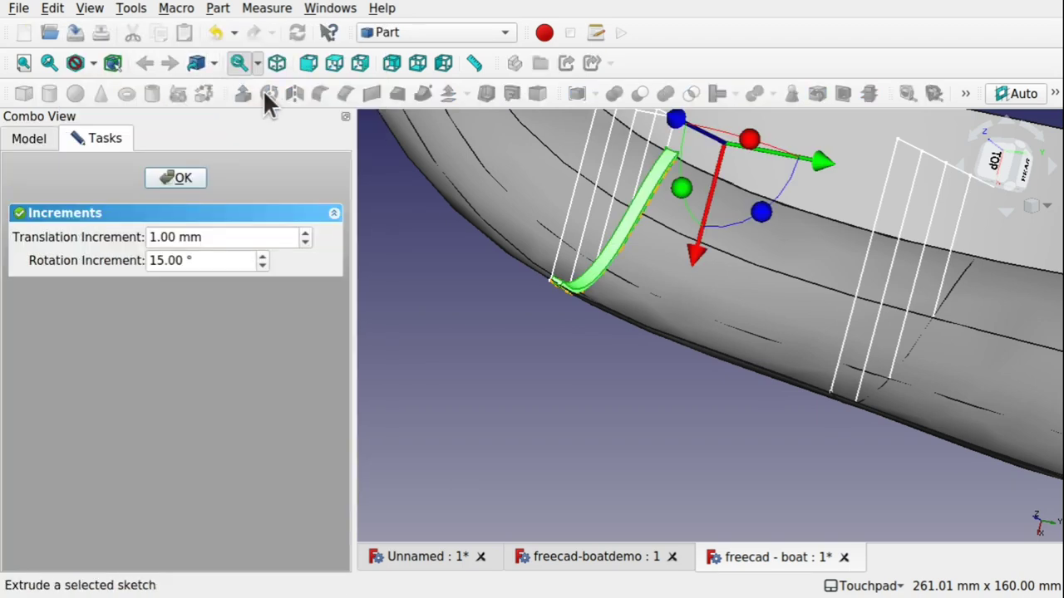
pyautogui.moveTo(700, 257); pyautogui.dragTo(702, 259)
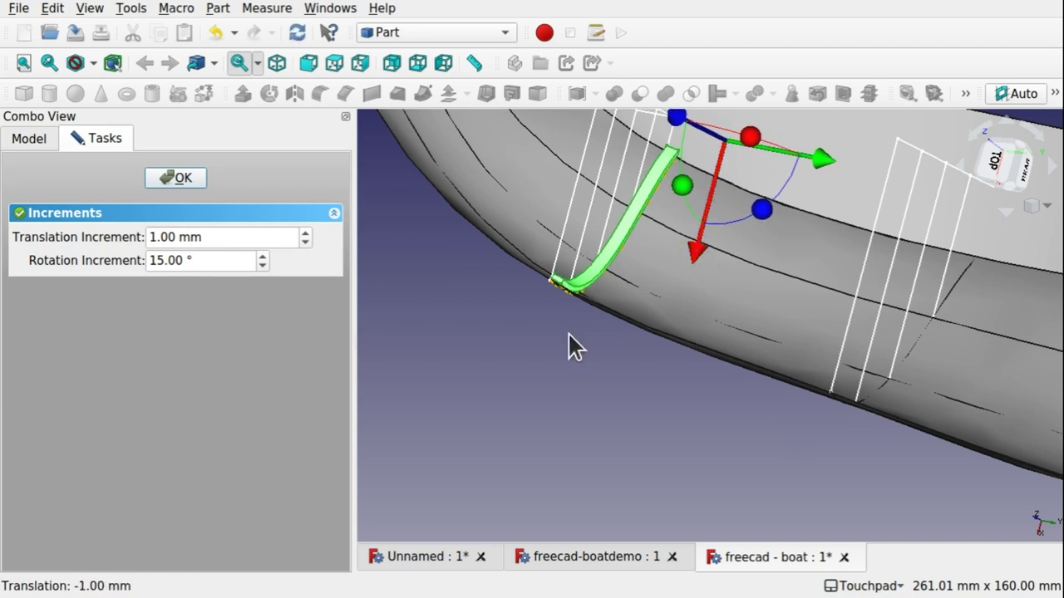
pyautogui.moveTo(568, 335); pyautogui.dragTo(472, 270, button='middle')
pyautogui.scroll(5, 515, 307)
pyautogui.scroll(-5, 494, 305)
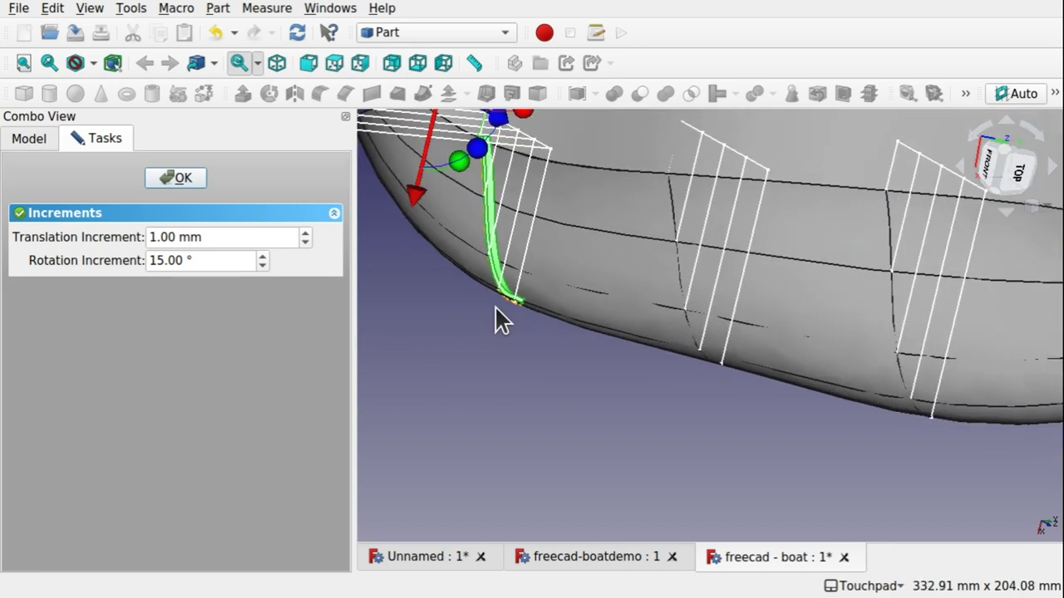
pyautogui.scroll(-2, 494, 305)
pyautogui.moveTo(499, 316)
pyautogui.mouseDown(button='middle')
pyautogui.moveTo(581, 333)
pyautogui.moveTo(499, 316)
pyautogui.mouseUp(button='middle')
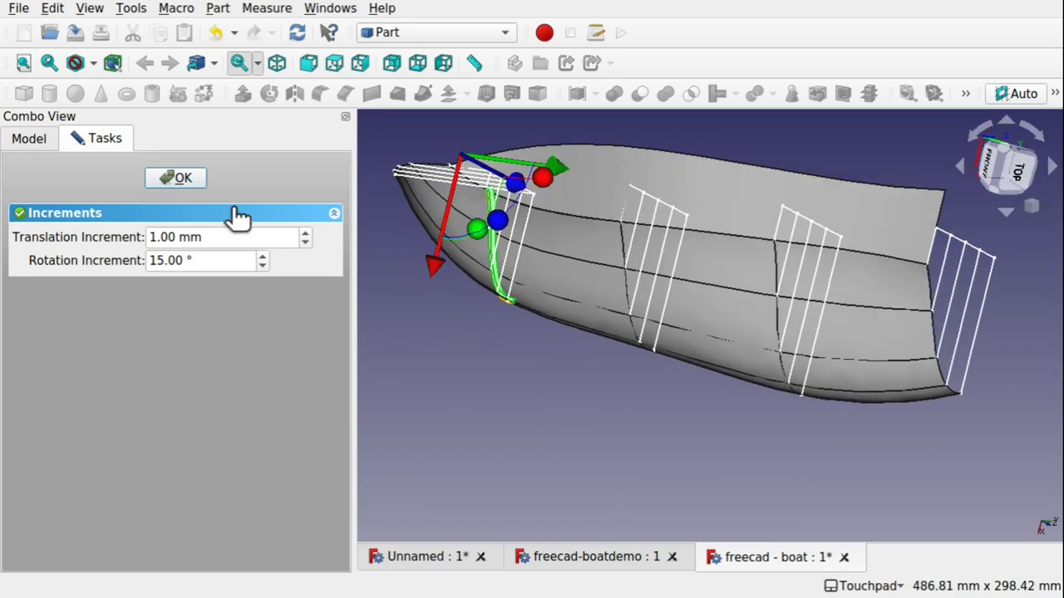
pyautogui.click(174, 180)
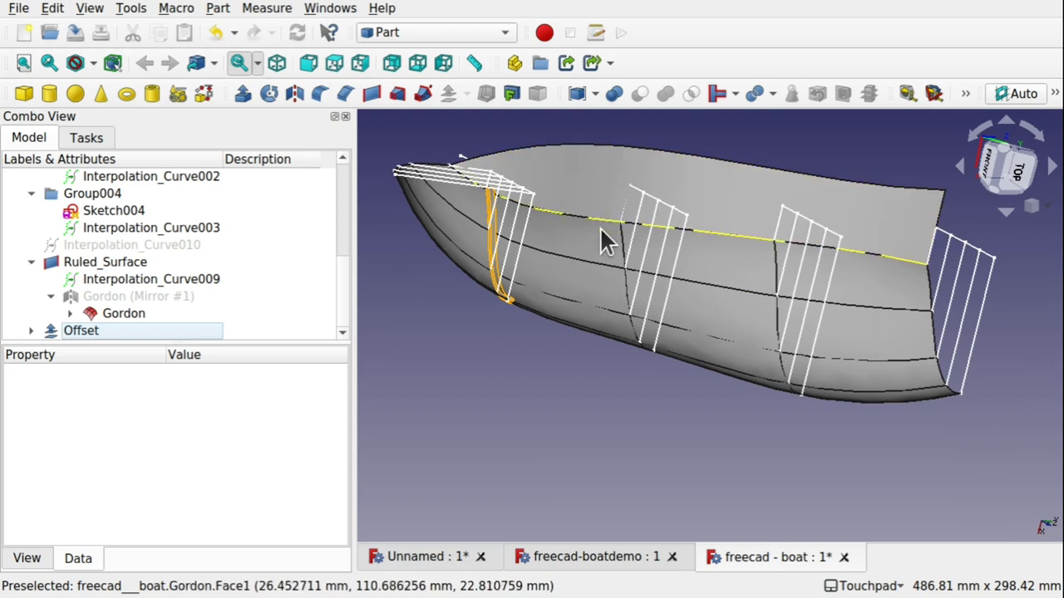
# - Create a CurveOnSurface from the lengthwise Interpolation_Curve008 and the Gordon hull face in the Curves workbench
pyautogui.click(596, 262)
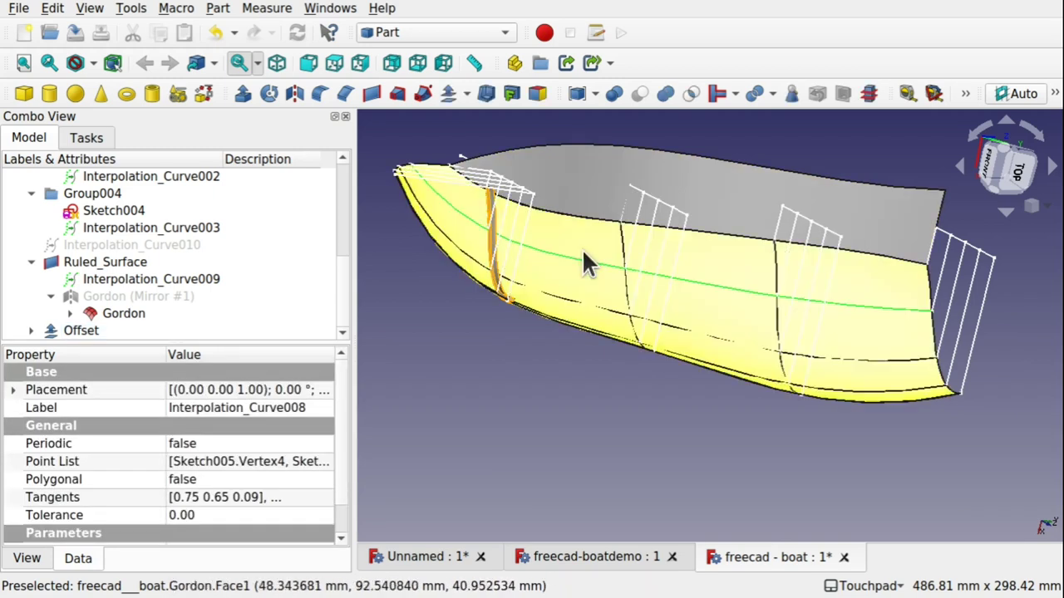
pyautogui.click(582, 245)
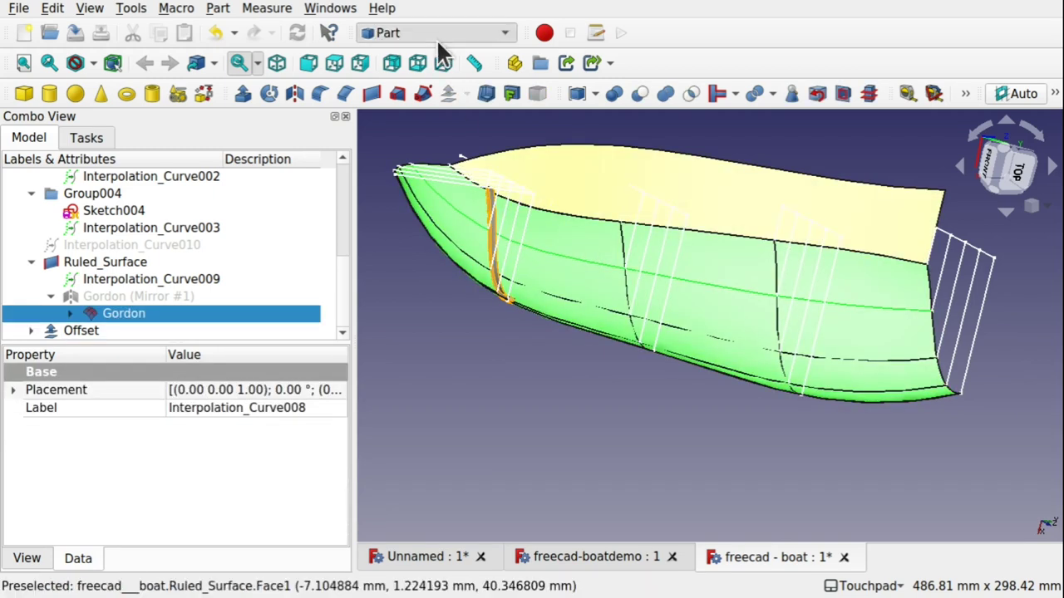
pyautogui.click(424, 32)
pyautogui.click(420, 105)
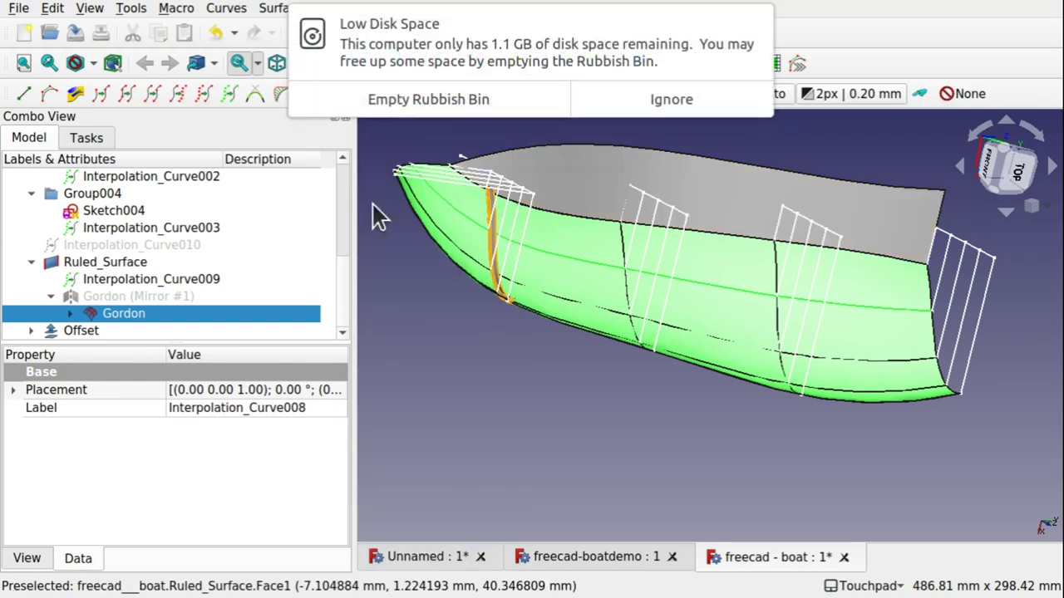
pyautogui.click(634, 103)
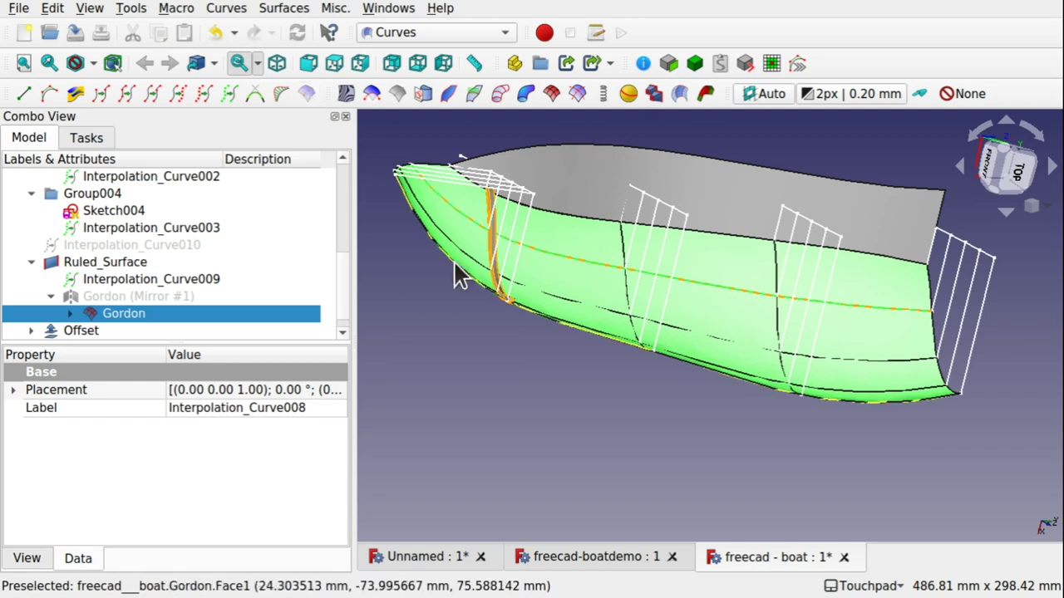
pyautogui.click(581, 374)
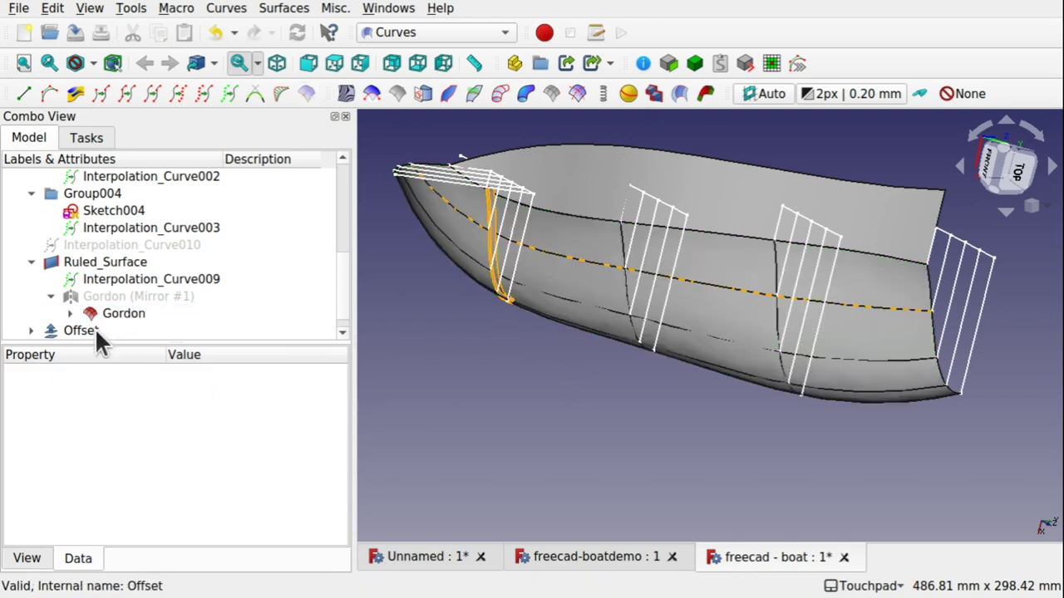
# - Set the CurveOnSurface001 face width to 5 mm and its output to Binormal face
pyautogui.click(342, 331)
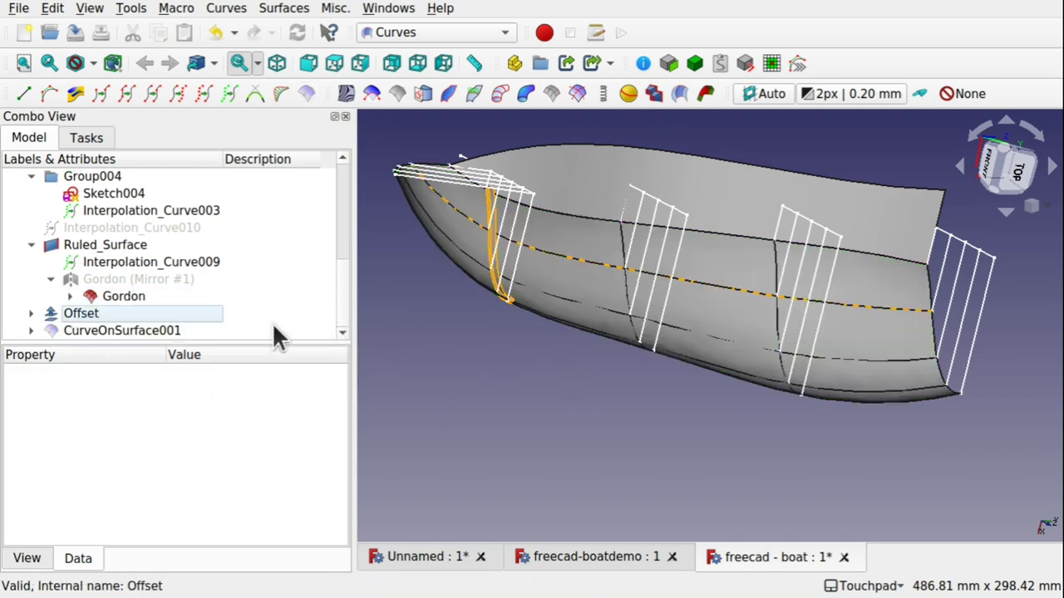
pyautogui.click(163, 332)
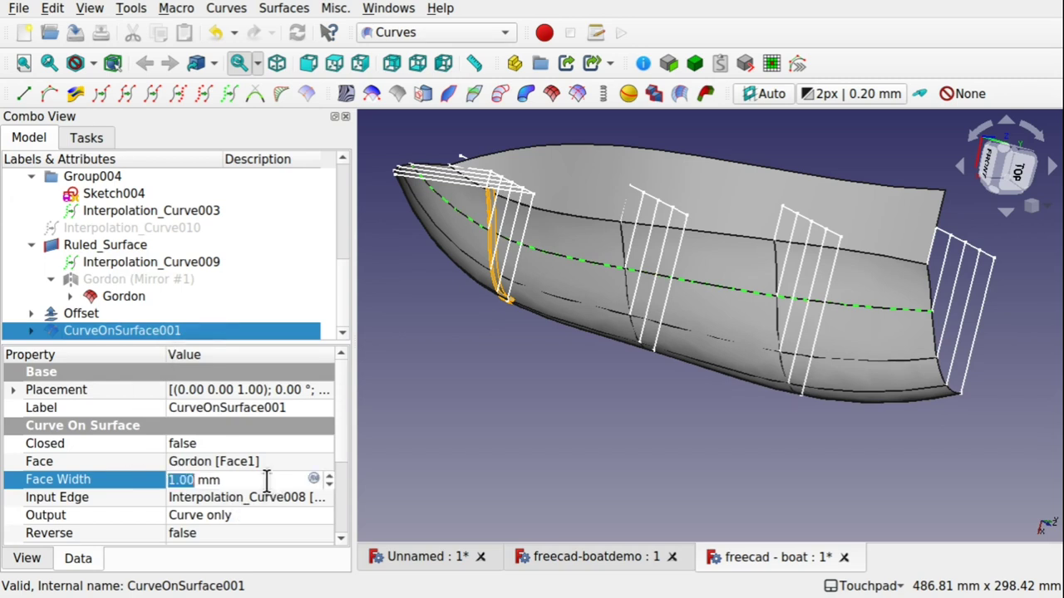
pyautogui.click(268, 511)
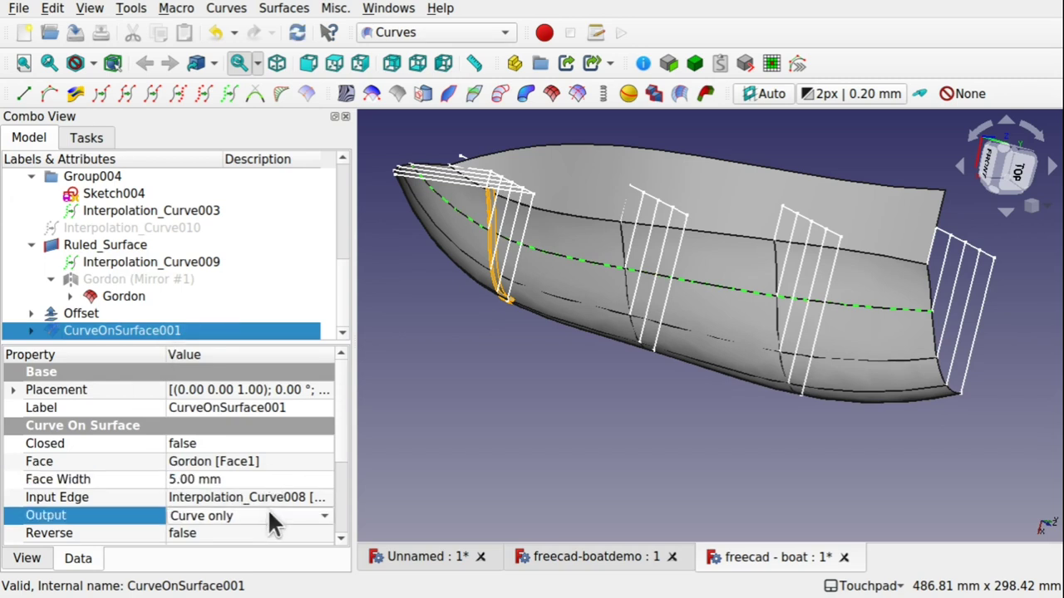
pyautogui.click(268, 511)
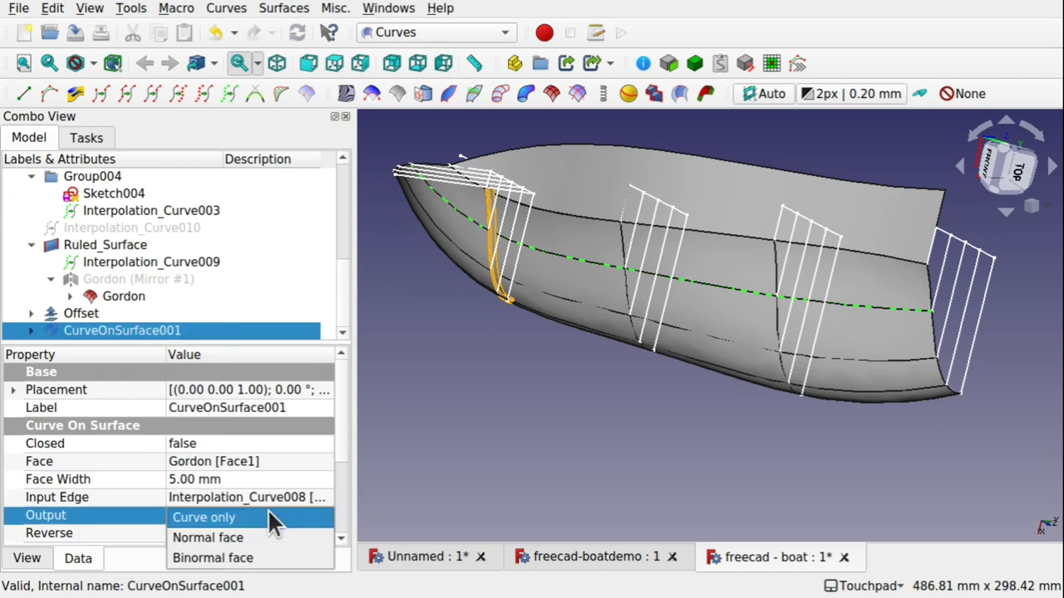
pyautogui.click(267, 559)
pyautogui.click(548, 455)
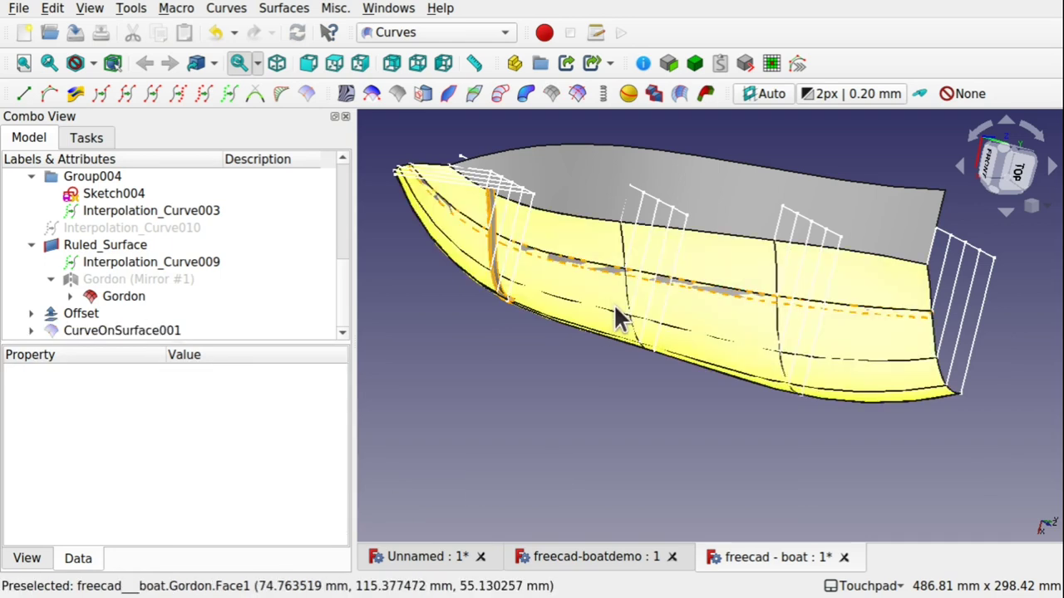
# - Hide the Gordon hull surface and examine where the lengthwise binormal strip crosses the rib near the bow
pyautogui.click(683, 305)
pyautogui.press('space')
pyautogui.moveTo(683, 307); pyautogui.dragTo(912, 302, button='middle')
pyautogui.scroll(5, 666, 229)
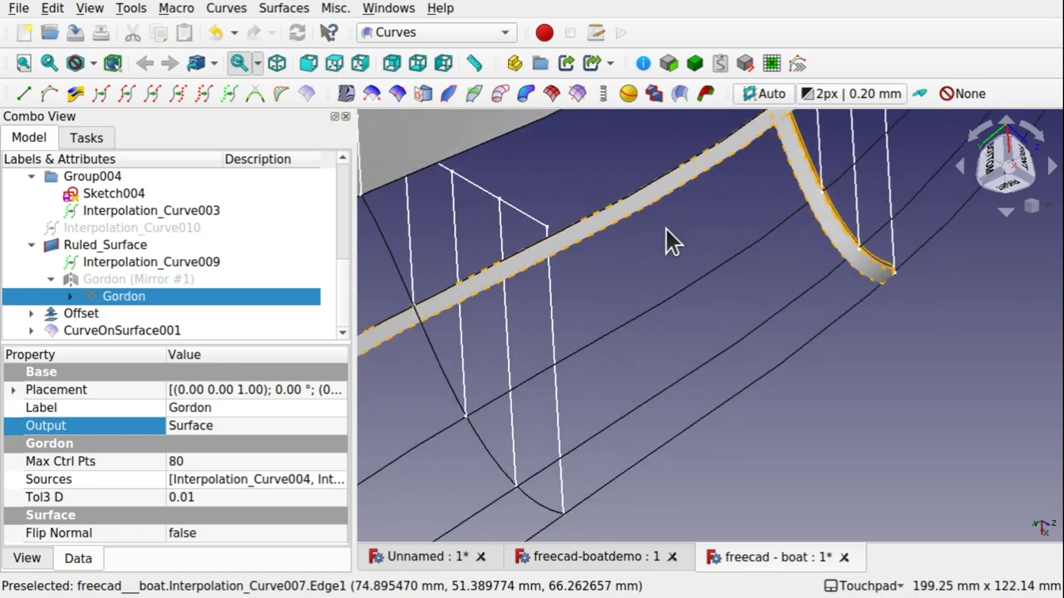
pyautogui.scroll(-8, 666, 229)
pyautogui.scroll(3, 666, 228)
pyautogui.scroll(-4, 732, 229)
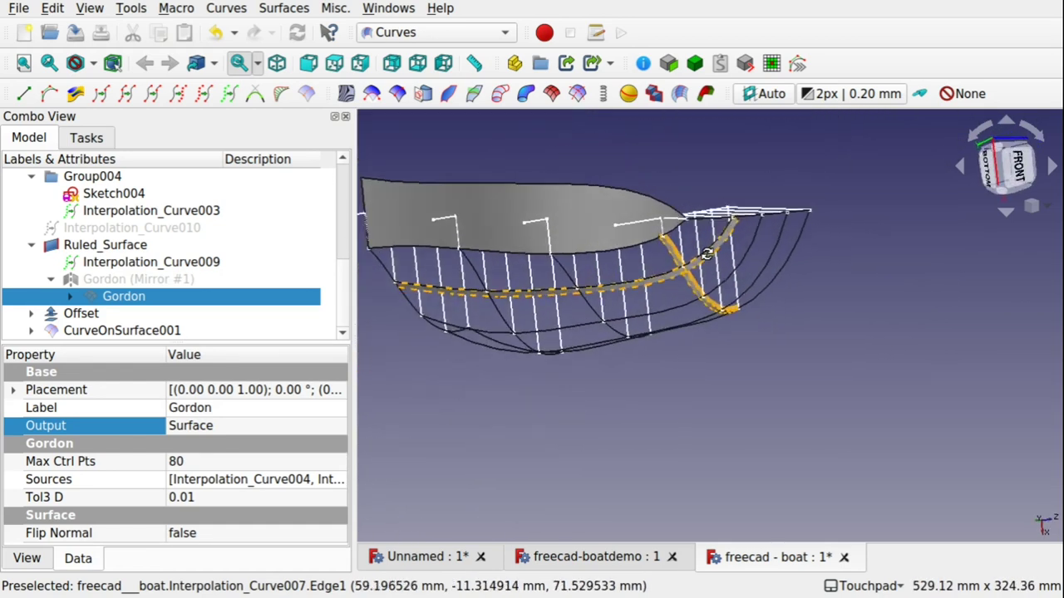
pyautogui.moveTo(731, 229); pyautogui.dragTo(705, 280, button='middle')
pyautogui.scroll(4, 706, 280)
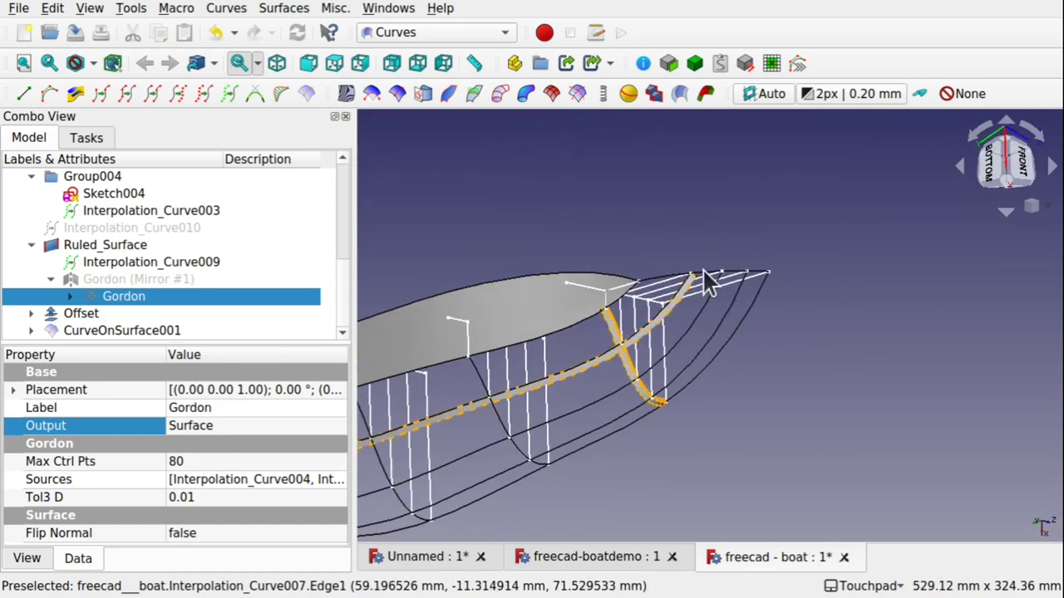
pyautogui.scroll(4, 591, 399)
pyautogui.moveTo(591, 399); pyautogui.dragTo(570, 419, button='middle')
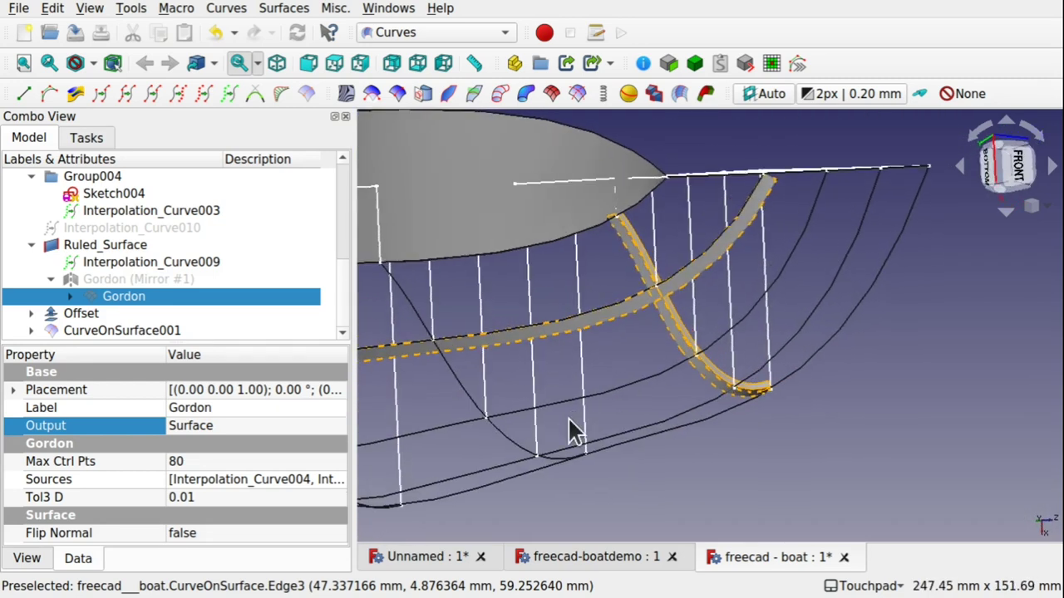